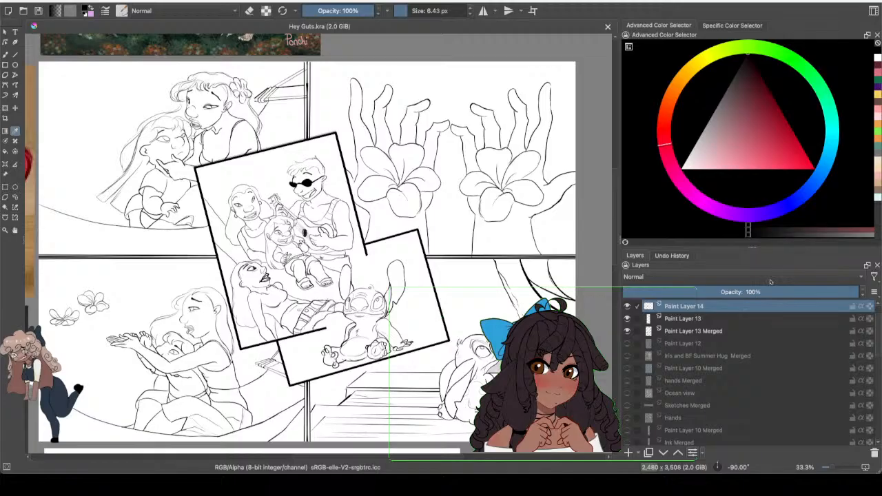
Step: Switch to the Twitch video page in the browser and play the recorded sketch stream in fullscreen, skipping ahead past its opening
drag(26, 79, 307, 130)
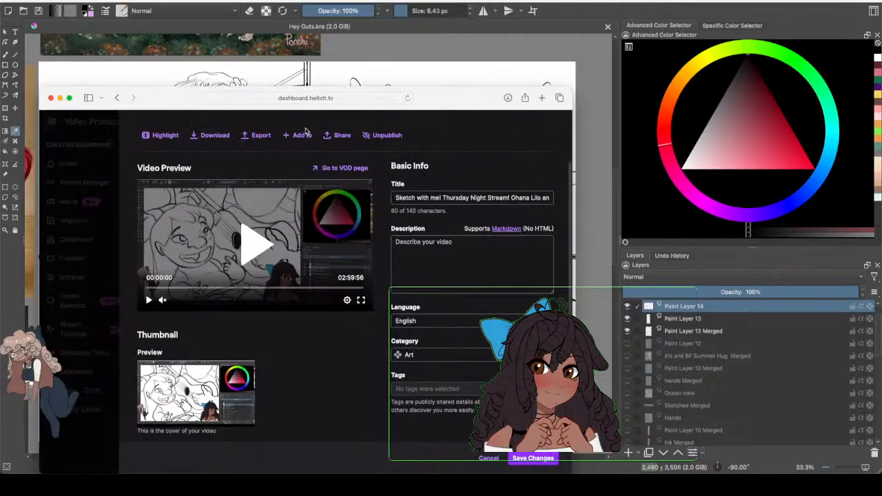
click(692, 264)
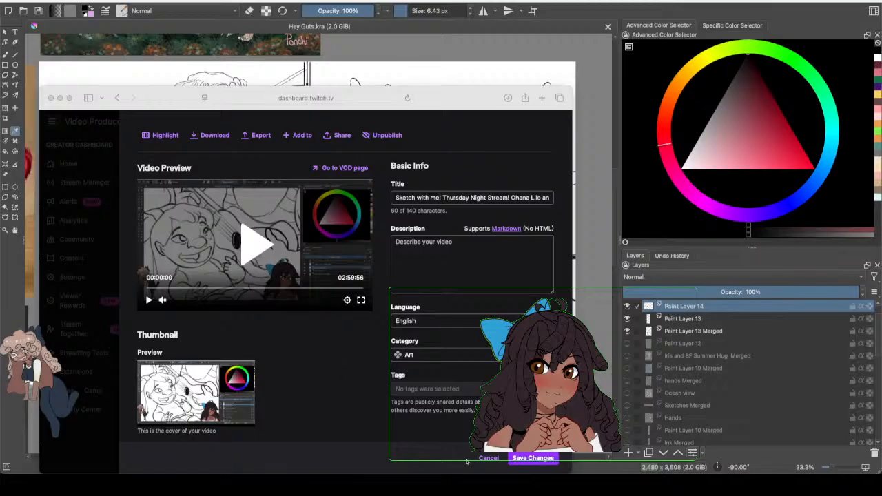
drag(459, 102, 478, 28)
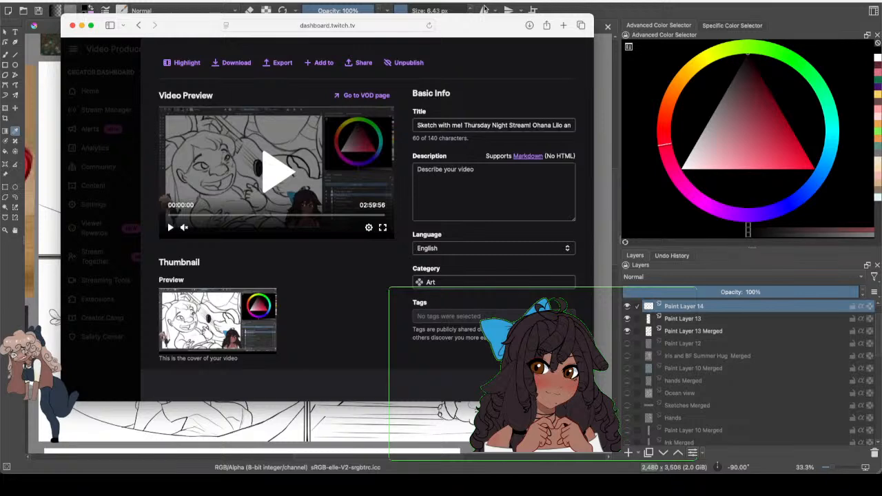
click(382, 228)
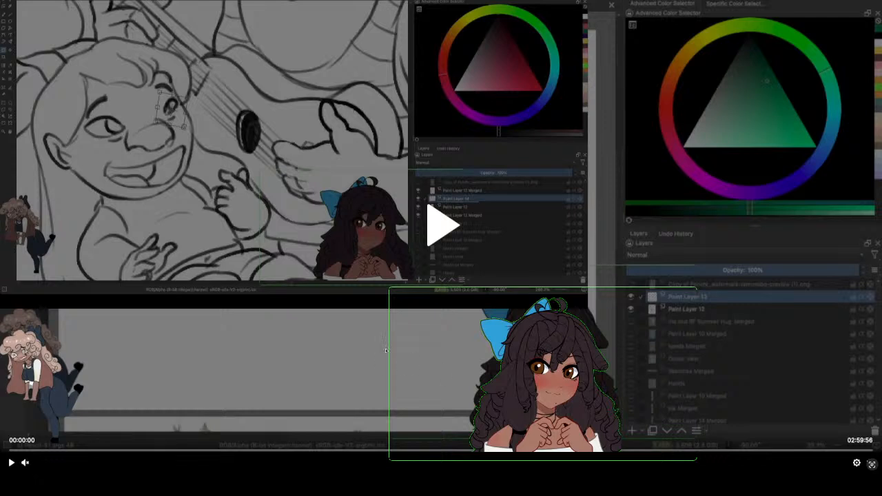
click(442, 220)
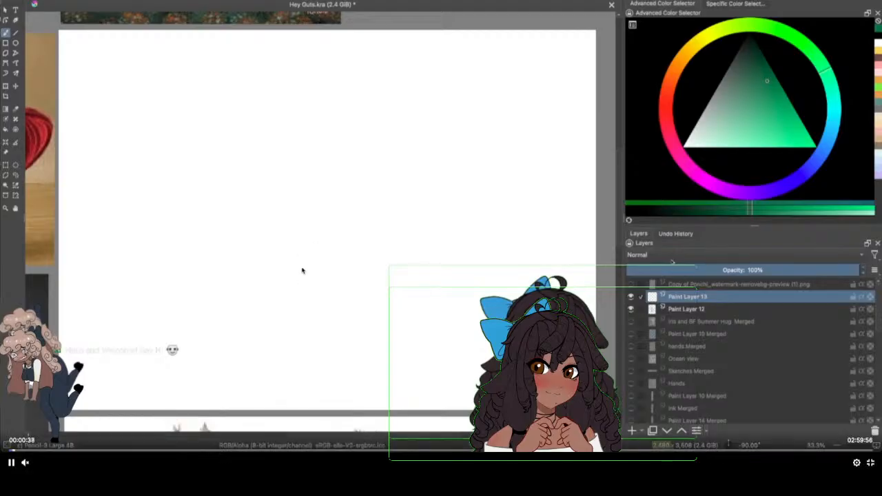
click(29, 451)
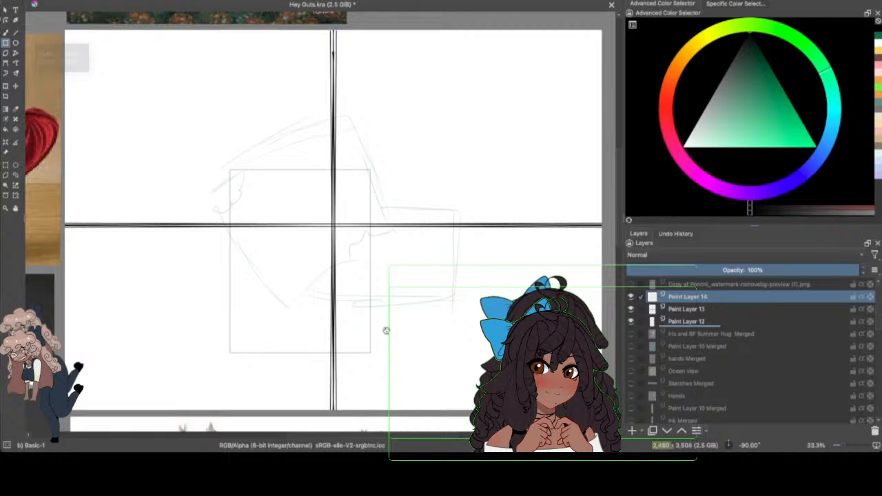
Step: Draw an upright black rectangle about 912 by 1184 px on Paint Layer 14, tilted counter-clockwise and placed over the sketched central panel
drag(229, 170, 370, 353)
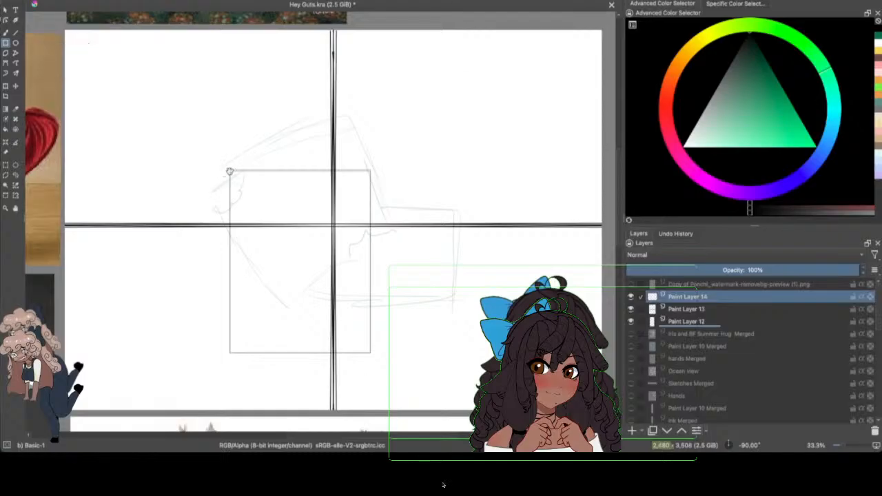
drag(231, 171, 370, 352)
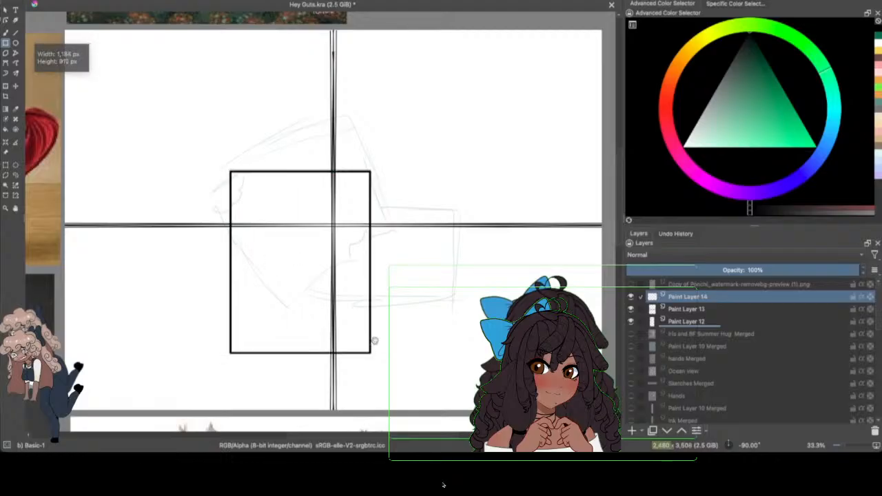
key(j)
mouse_move(279, 130)
mouse_down()
mouse_move(230, 128)
mouse_move(480, 236)
mouse_move(281, 123)
mouse_up()
click(5, 87)
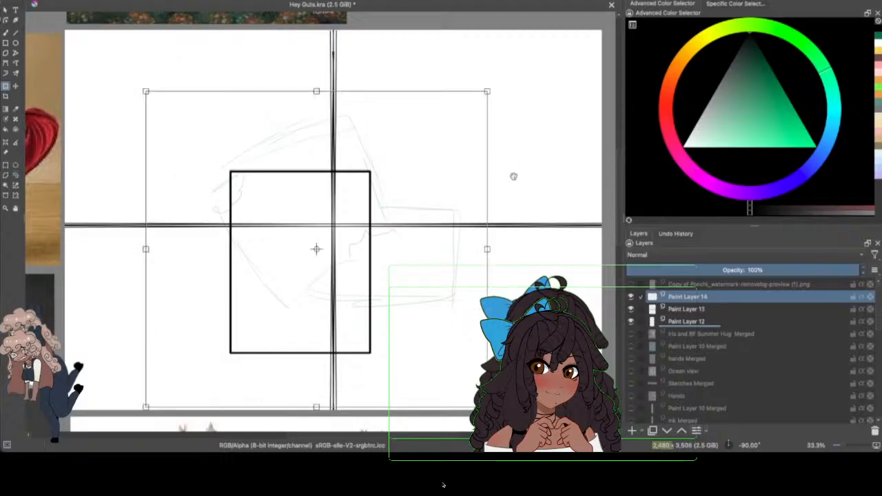
drag(513, 177, 512, 147)
drag(389, 259, 387, 197)
drag(521, 275, 538, 257)
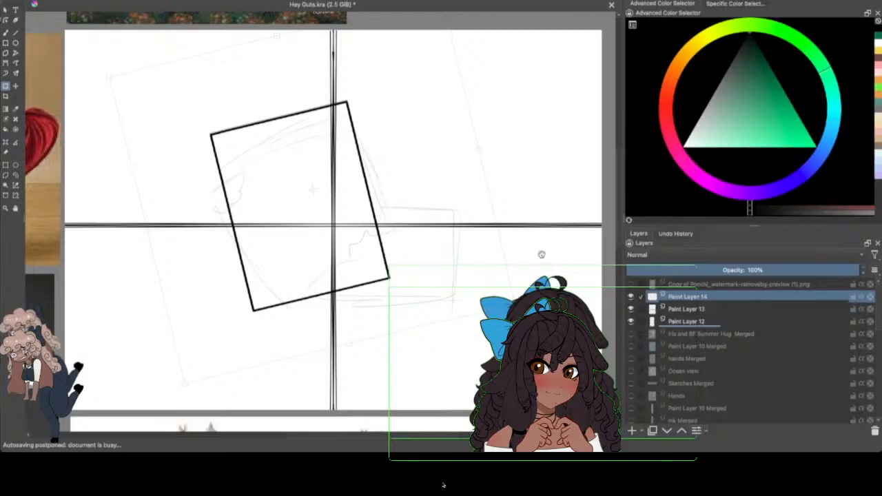
drag(378, 281, 396, 287)
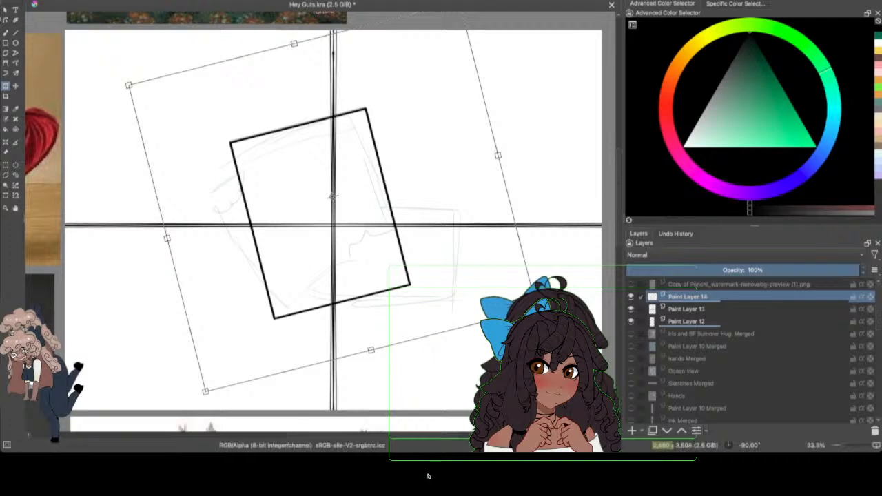
Step: Erase the divider lines inside the tilted frame on Paint Layer 13 with the Eraser Small brush, checking the layer's visibility
click(671, 309)
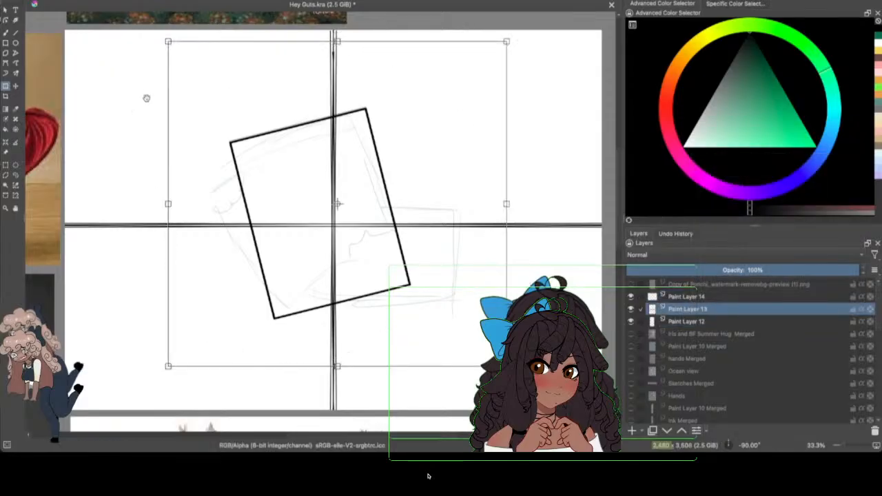
click(15, 175)
click(6, 166)
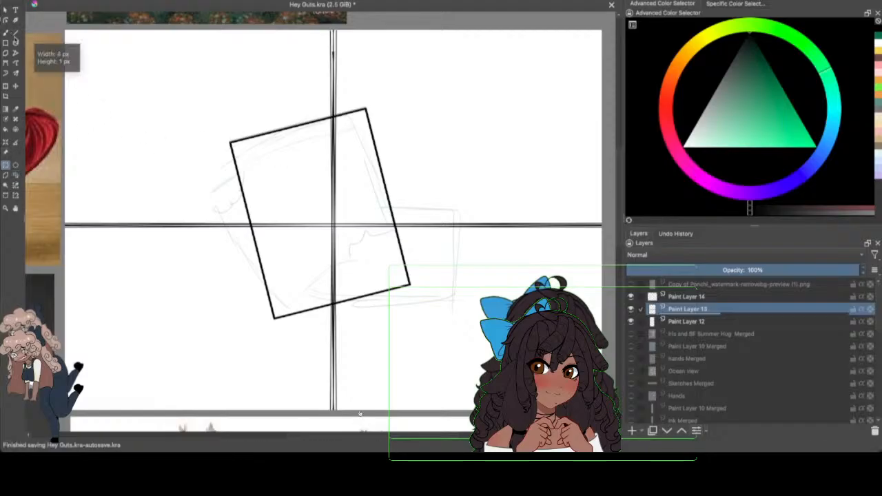
click(6, 33)
click(127, 2)
click(171, 27)
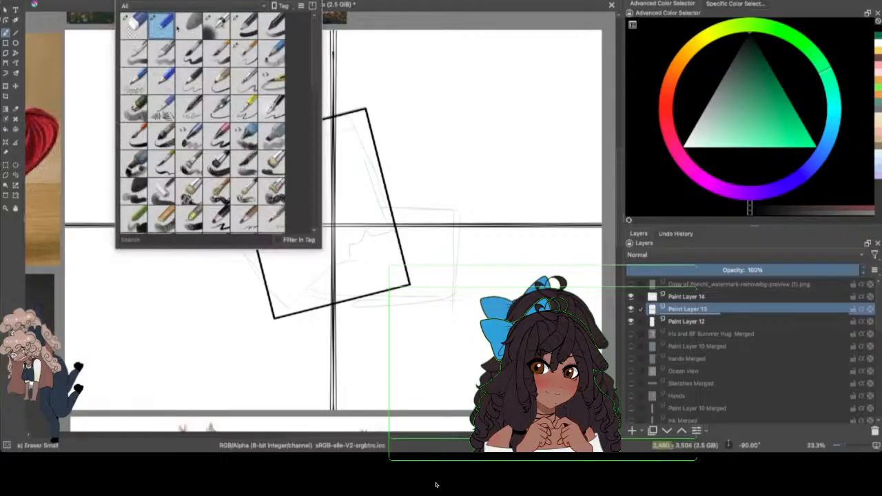
click(407, 59)
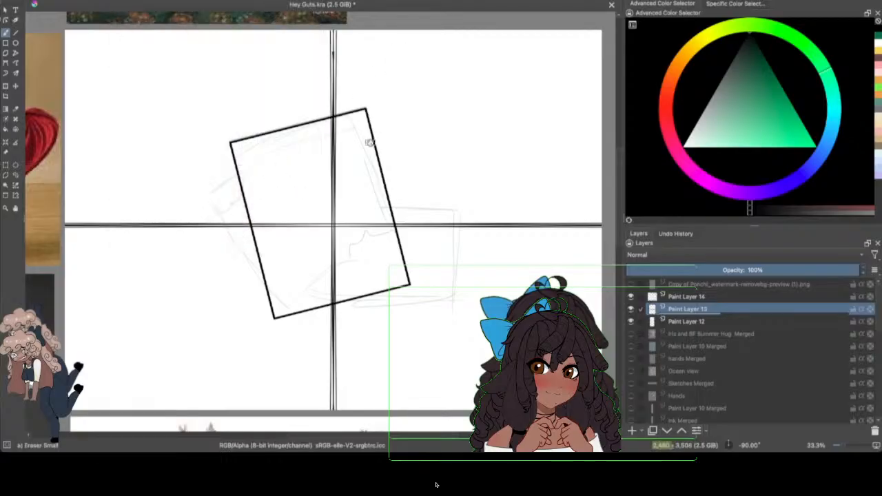
drag(331, 136, 334, 255)
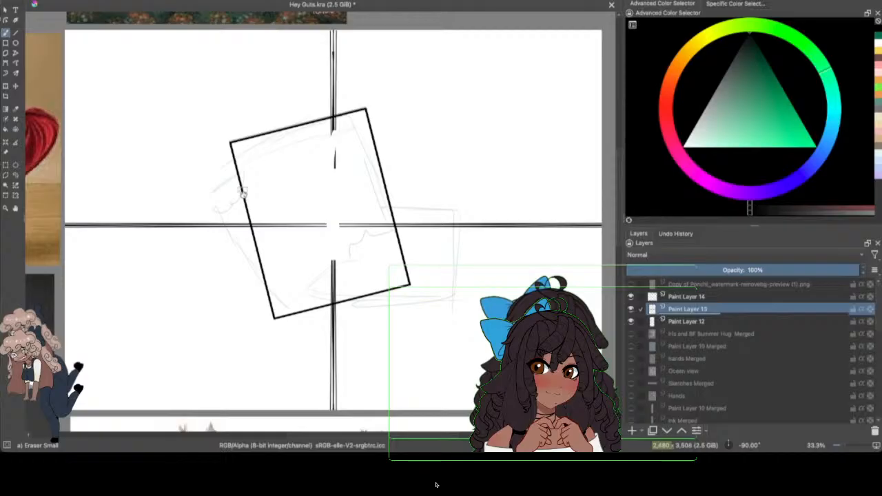
mouse_move(243, 194)
mouse_down()
mouse_move(263, 214)
mouse_move(265, 248)
mouse_move(260, 232)
mouse_move(285, 257)
mouse_move(293, 243)
mouse_move(282, 212)
mouse_move(310, 202)
mouse_move(292, 259)
mouse_move(283, 220)
mouse_move(324, 234)
mouse_up()
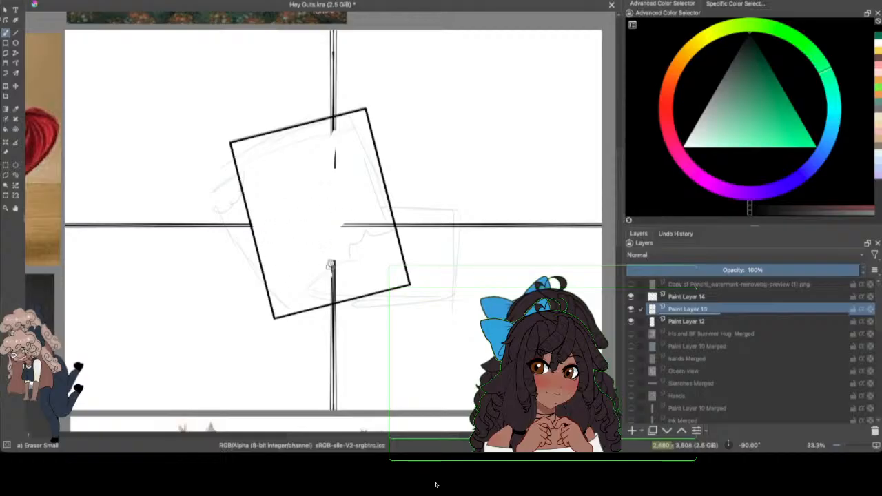
mouse_move(330, 265)
mouse_down()
mouse_move(333, 299)
mouse_move(374, 201)
mouse_move(387, 223)
mouse_up()
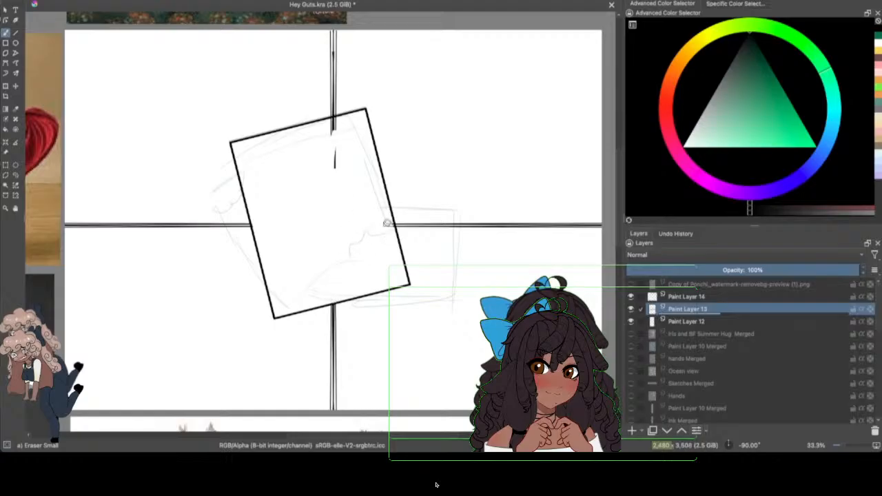
drag(341, 148, 336, 169)
mouse_move(333, 128)
mouse_down()
mouse_move(340, 118)
mouse_move(325, 122)
mouse_up()
click(629, 310)
click(629, 309)
Step: Add a paint layer above Paint Layer 13 and draw a landscape rectangle with the Basic-1 brush, overlapping the tilted frame's lower corner
click(685, 296)
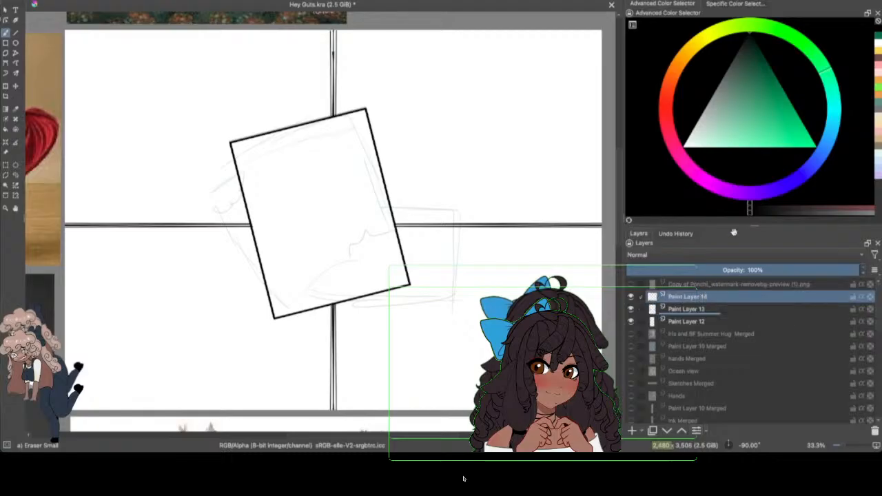
click(688, 309)
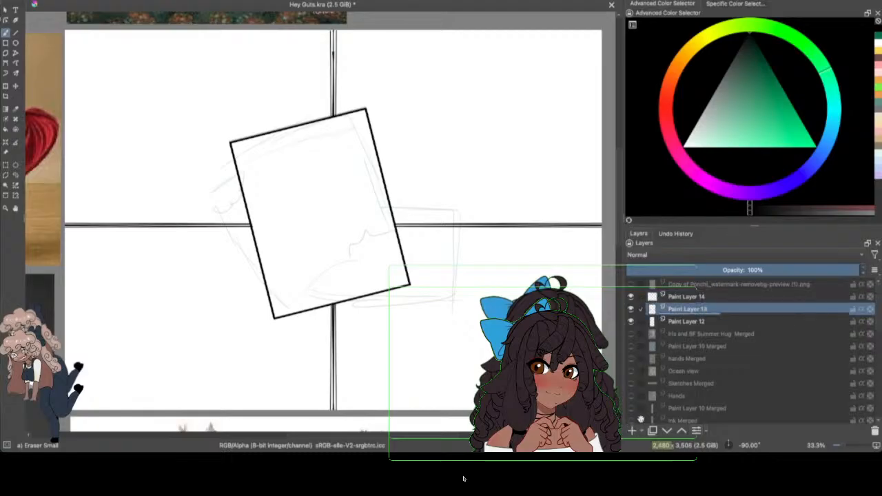
click(632, 430)
click(5, 42)
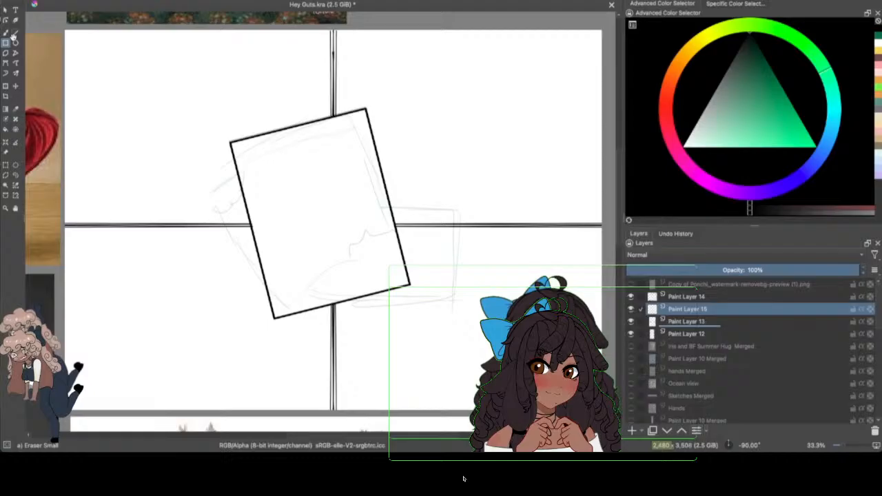
click(125, 0)
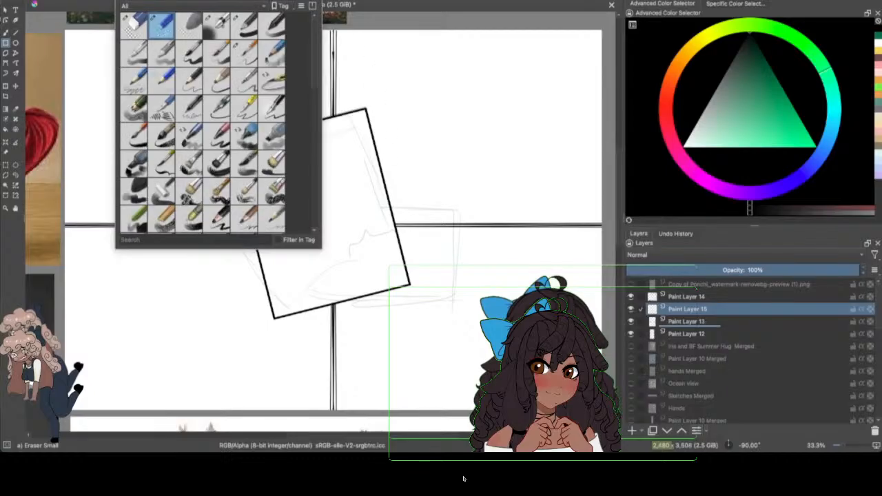
click(248, 29)
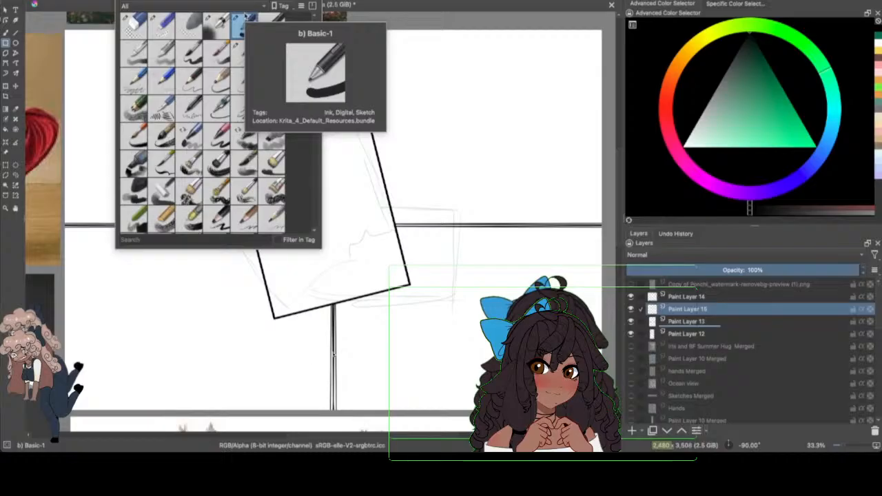
click(390, 226)
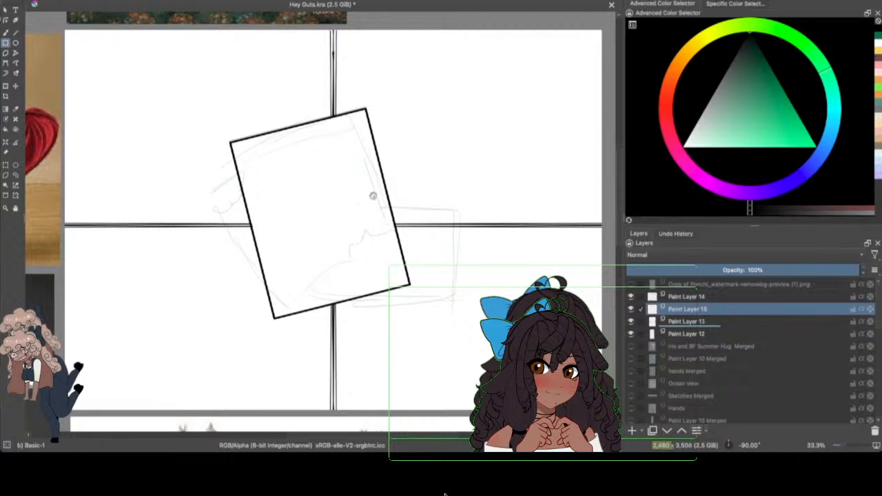
drag(325, 212, 492, 328)
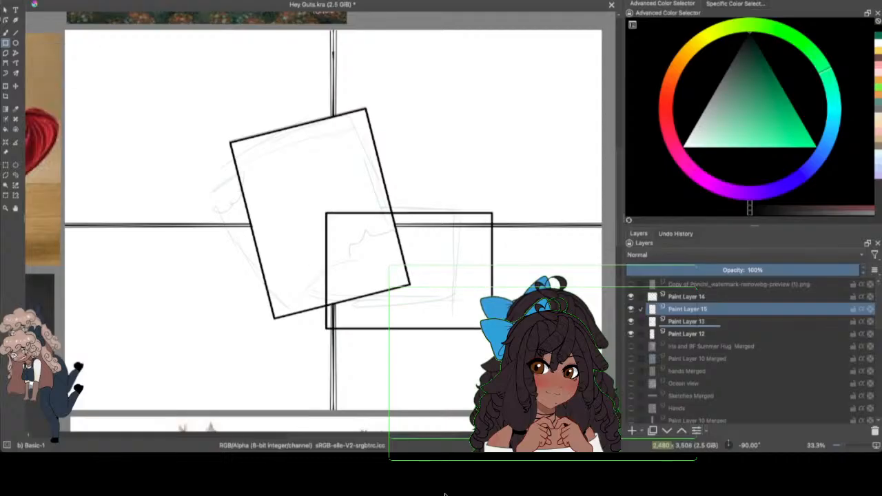
Step: Rotate the landscape rectangle counter-clockwise to match the first frame's tilt and move it over the frame's lower part
click(16, 175)
mouse_move(371, 181)
mouse_down()
mouse_move(348, 177)
mouse_move(466, 161)
mouse_move(376, 174)
mouse_up()
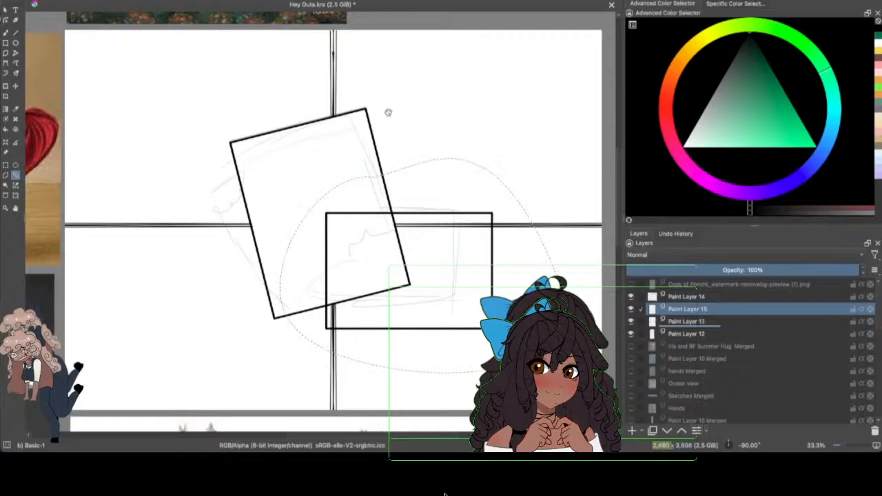
click(6, 86)
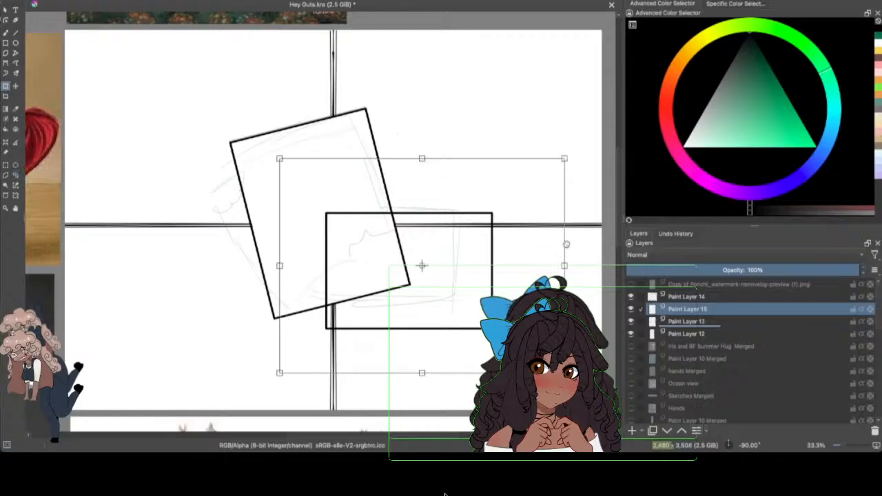
drag(566, 244, 533, 224)
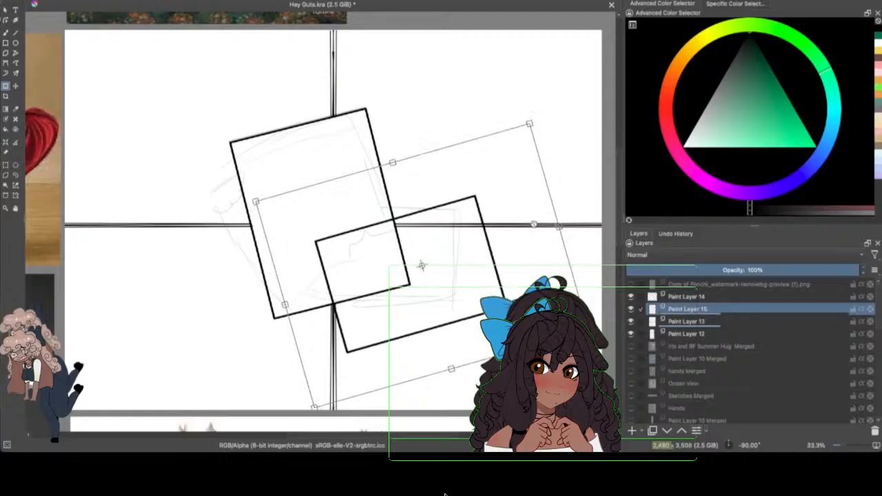
drag(470, 279, 497, 276)
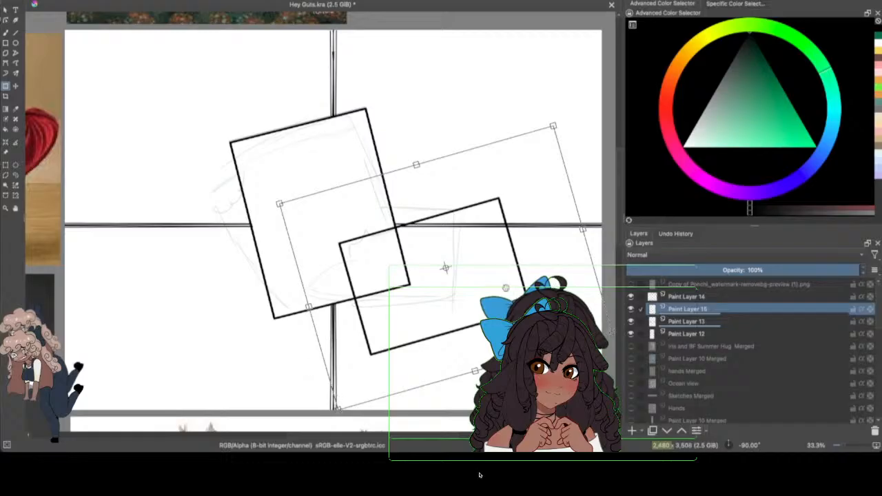
drag(460, 302, 411, 299)
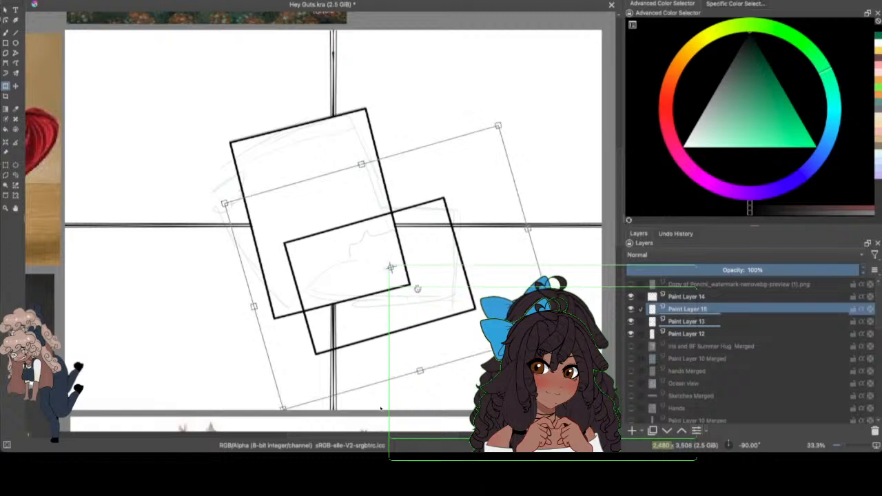
Step: Select the portrait frame on Paint Layer 14 and stretch it slightly upward and to the left
click(16, 176)
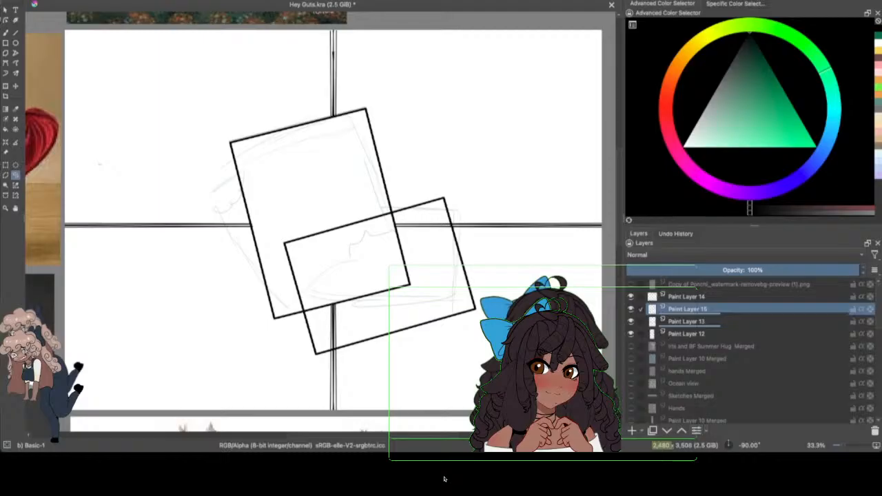
click(686, 296)
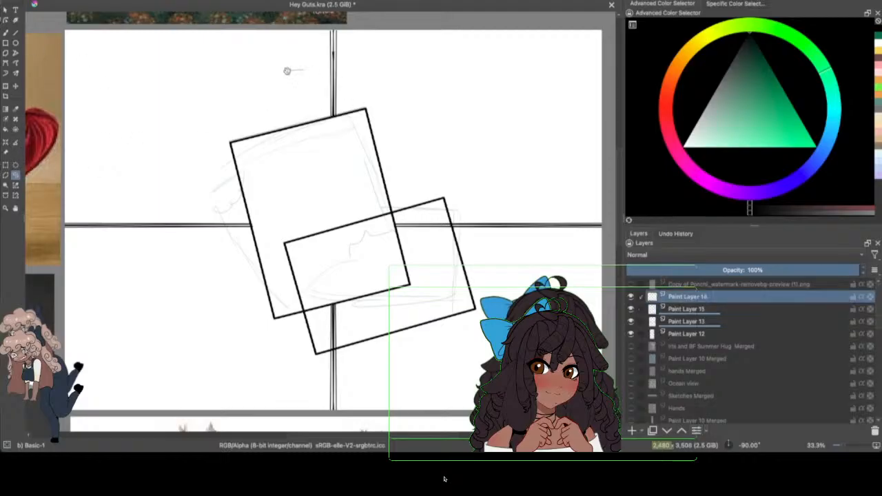
mouse_move(302, 70)
mouse_down()
mouse_move(183, 295)
mouse_move(441, 279)
mouse_up()
click(6, 84)
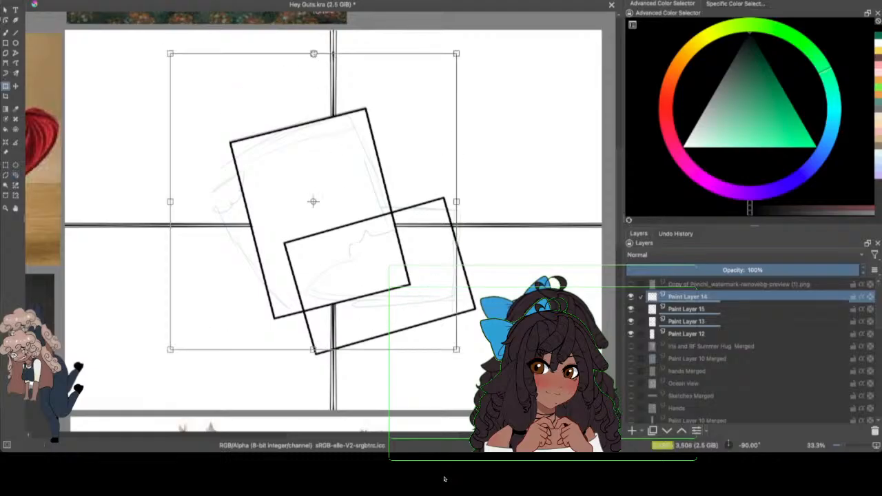
drag(314, 54, 309, 44)
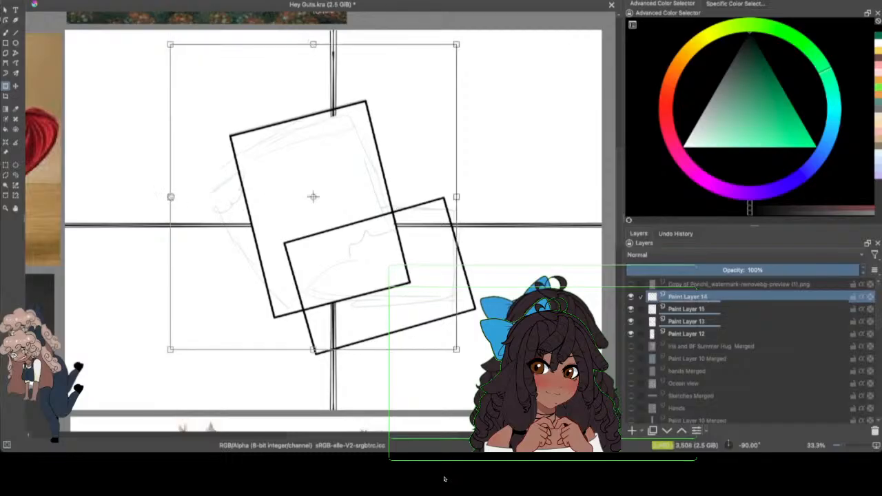
drag(170, 198, 159, 196)
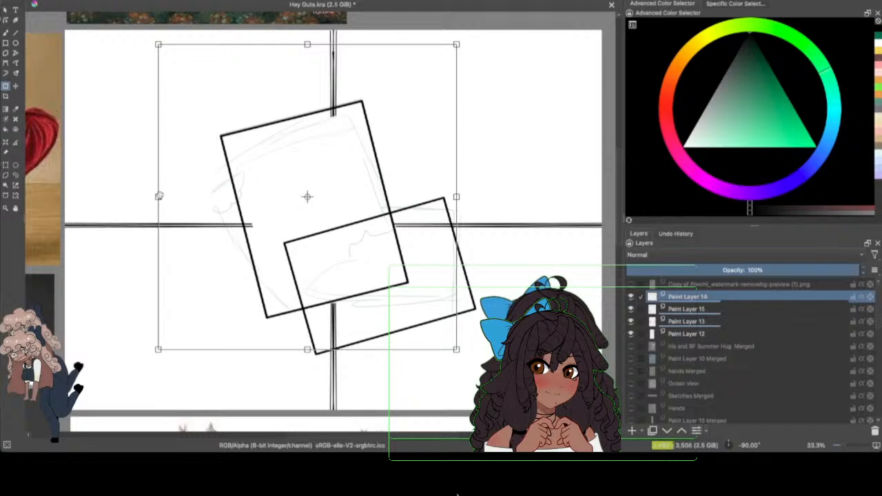
Step: Erase the leftover divider line ends inside the stretched portrait frame on Paint Layer 13 with the Eraser Small brush
click(15, 175)
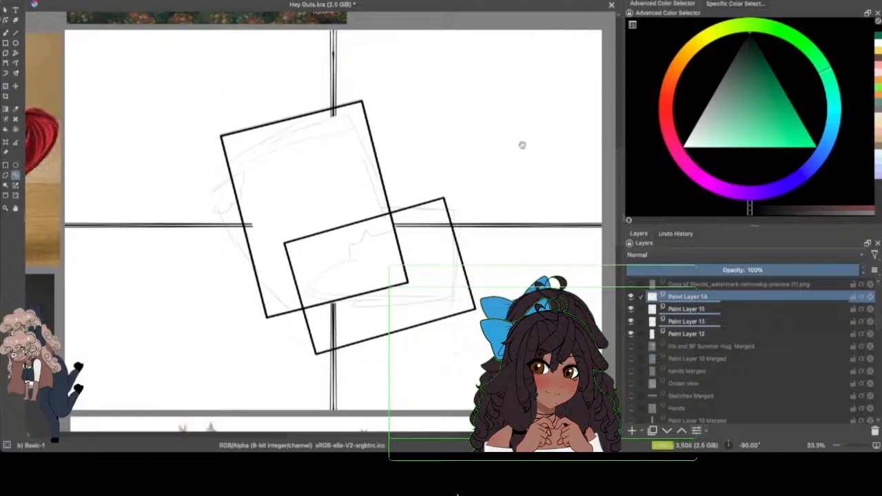
click(688, 334)
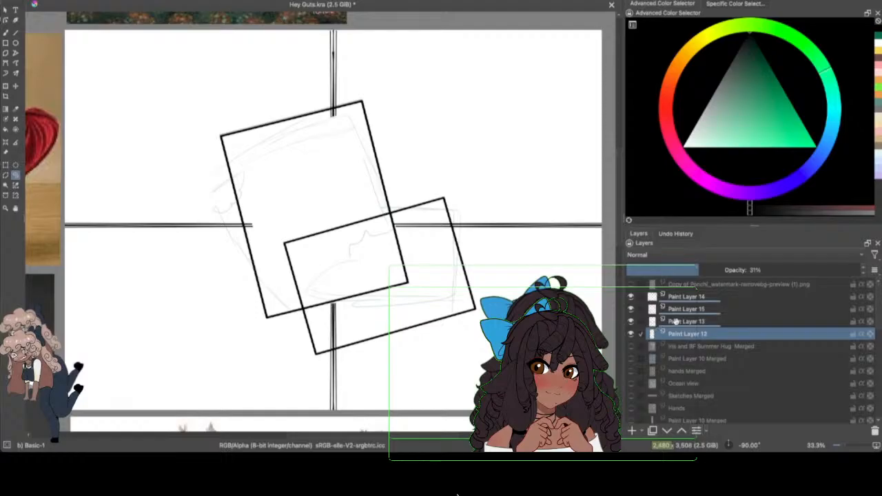
click(631, 321)
click(6, 32)
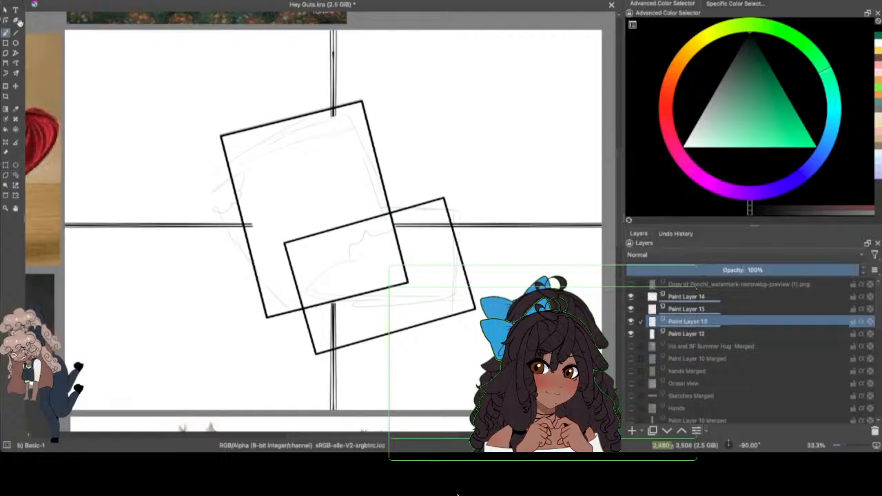
click(181, 9)
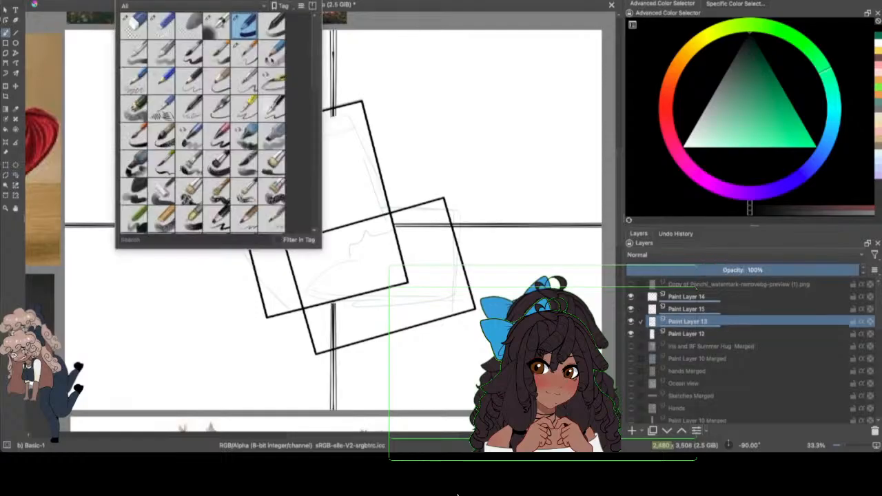
click(161, 25)
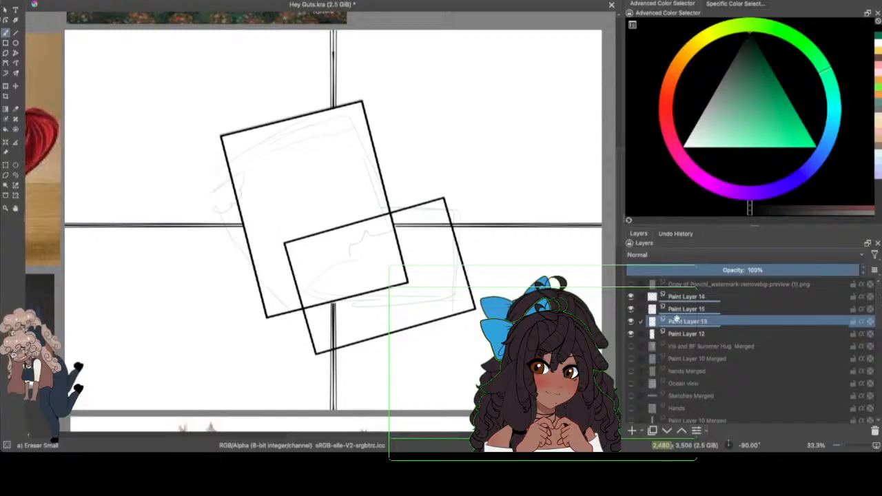
Step: Erase the landscape frame's lines inside the portrait frame on Paint Layer 15, checking the layer's visibility first
drag(676, 321, 682, 310)
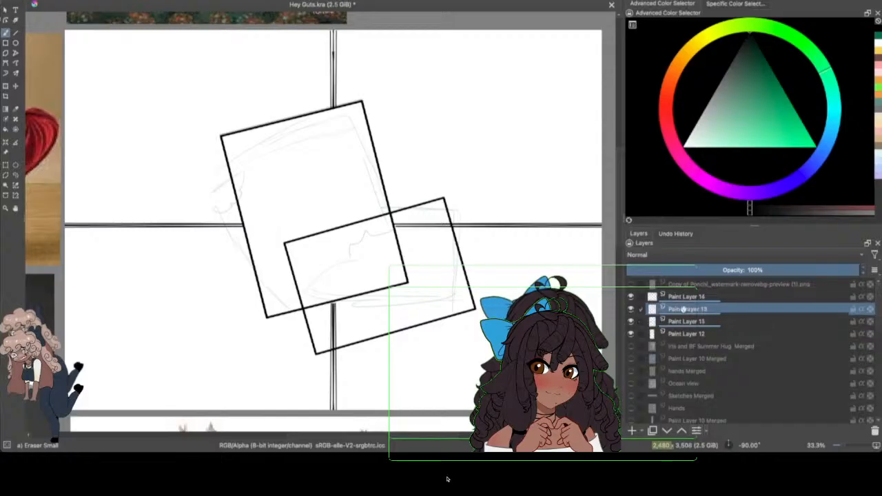
click(630, 309)
click(630, 308)
click(631, 308)
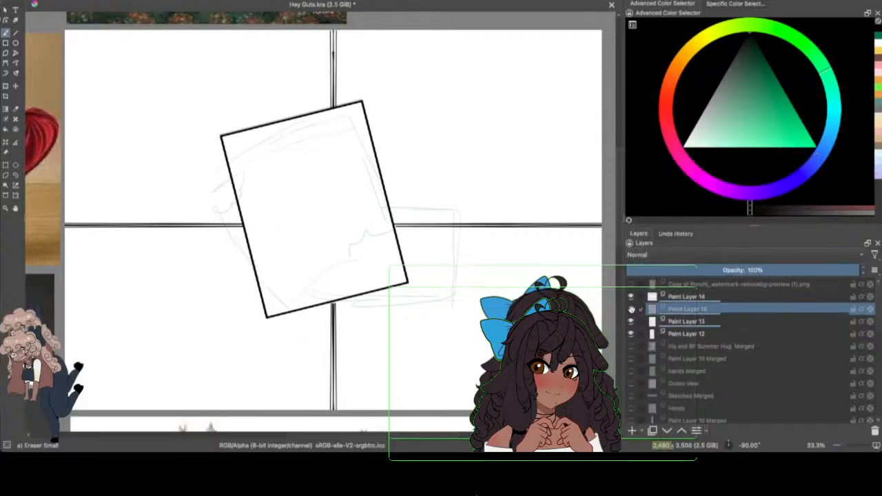
click(630, 309)
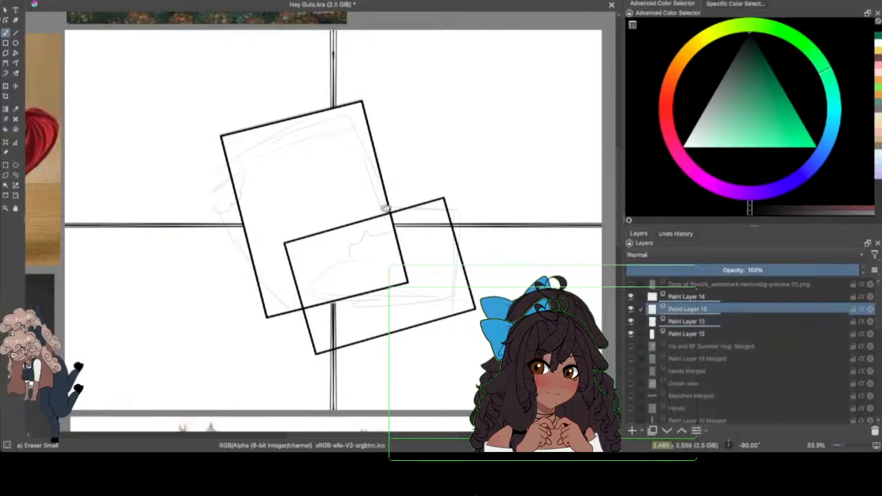
mouse_move(386, 218)
mouse_down()
mouse_move(370, 243)
mouse_move(352, 211)
mouse_move(353, 243)
mouse_move(351, 203)
mouse_move(330, 216)
mouse_move(315, 249)
mouse_move(278, 254)
mouse_move(302, 234)
mouse_move(289, 252)
mouse_move(302, 305)
mouse_up()
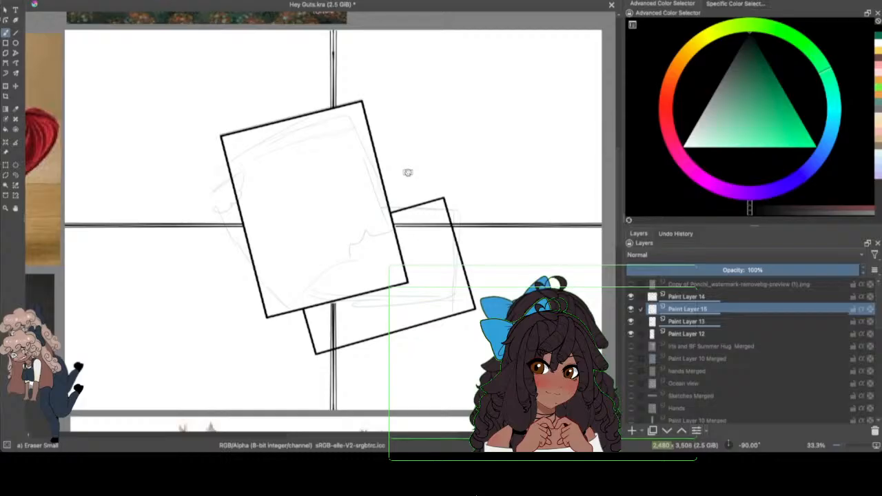
Step: Erase the divider lines inside the visible part of the landscape frame on Paint Layer 13
click(689, 321)
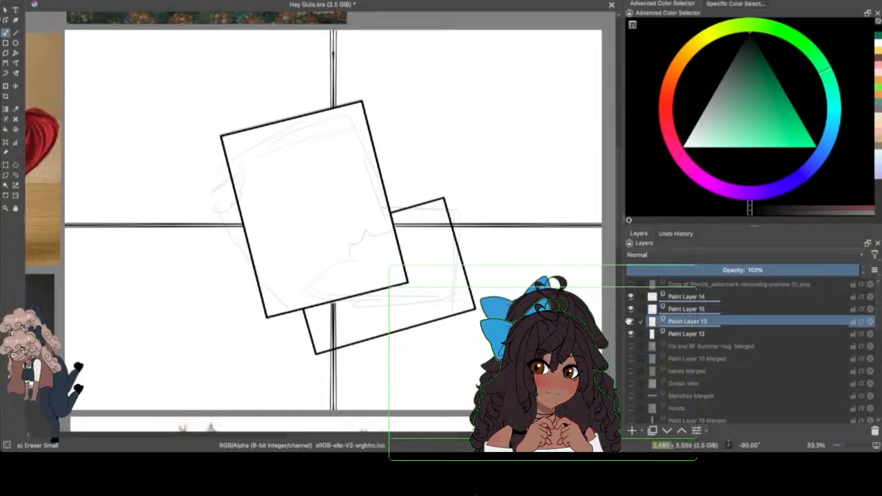
mouse_move(405, 227)
mouse_down()
mouse_move(393, 227)
mouse_move(418, 222)
mouse_move(441, 238)
mouse_move(442, 221)
mouse_move(447, 228)
mouse_up()
drag(334, 298, 330, 347)
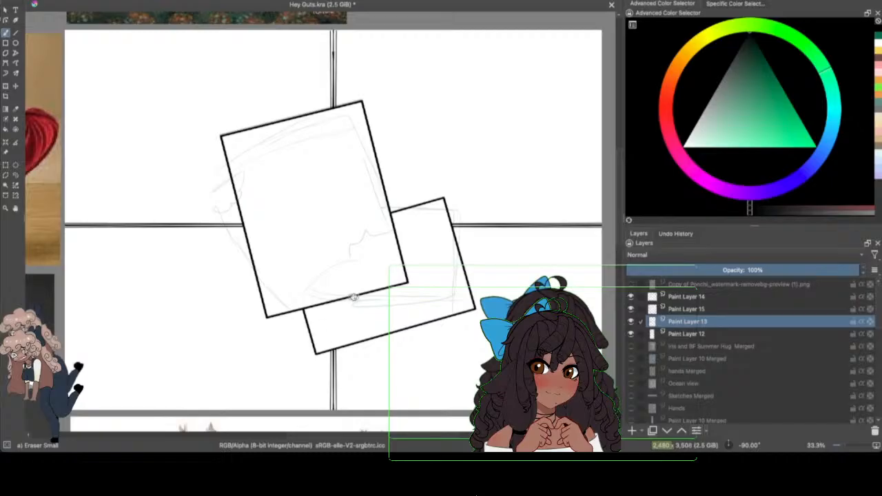
Step: Save the document with the cleaned-up overlapping frames
click(53, 0)
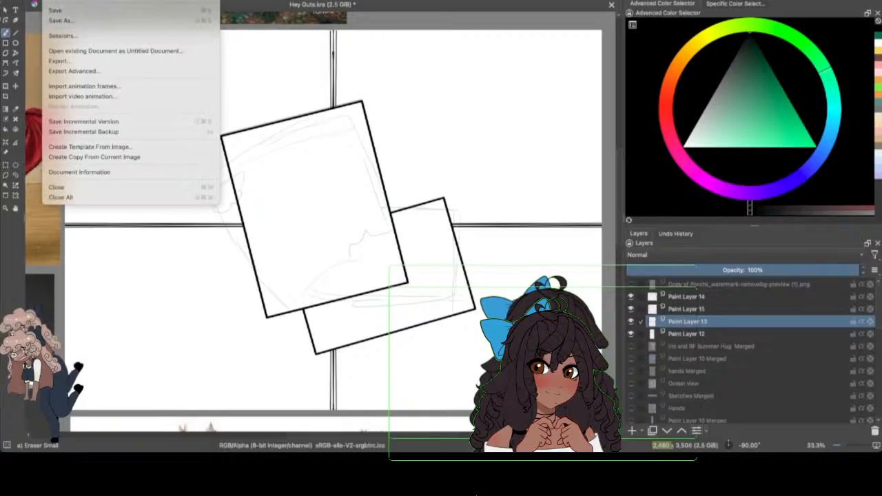
click(68, 11)
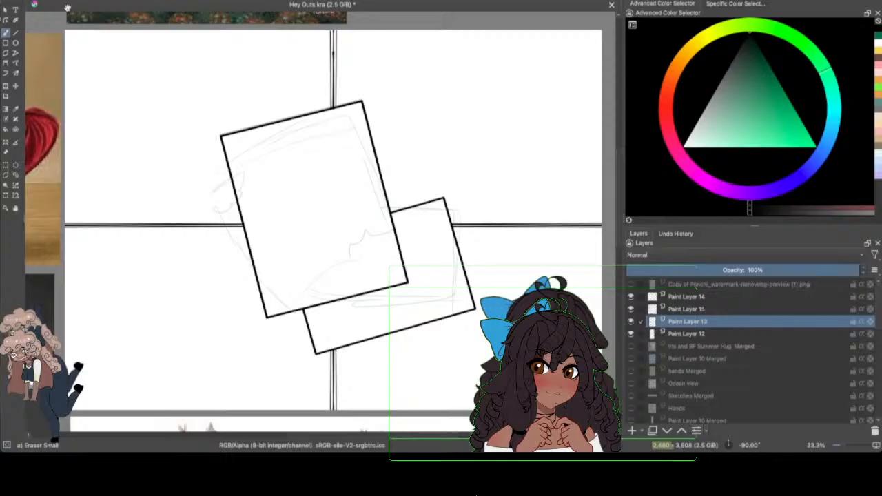
key(ctrl+s)
Step: Merge Paint Layer 14 with Paint Layer 15 below it, checking the layers' visibility before and after
drag(631, 321, 676, 310)
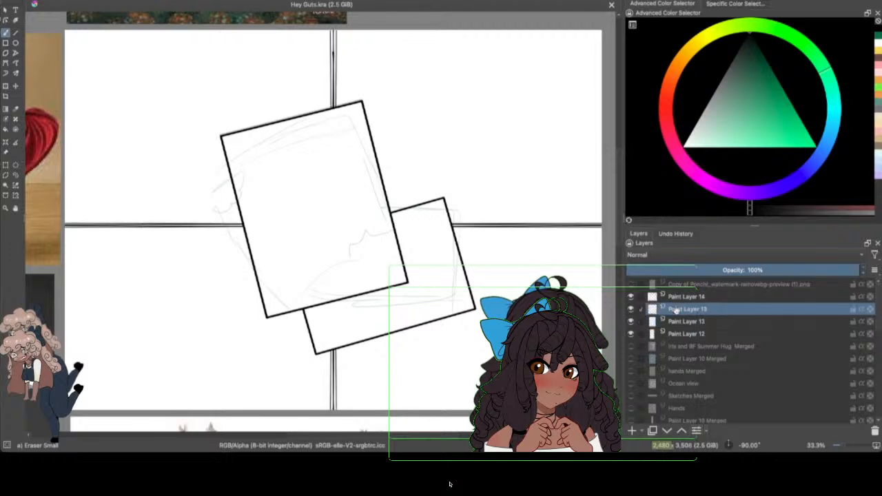
click(631, 309)
click(631, 309)
click(633, 296)
click(632, 296)
click(682, 296)
right_click(689, 296)
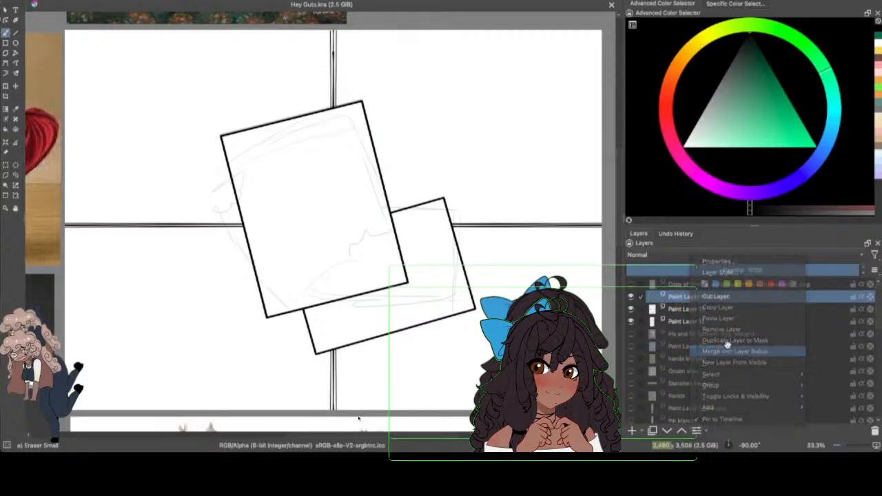
click(727, 349)
click(632, 298)
click(633, 297)
Step: Select Paint Layer 12 for sketching and choose the Pencil-3 Large 4B brush with a dark green colour
click(673, 322)
click(629, 322)
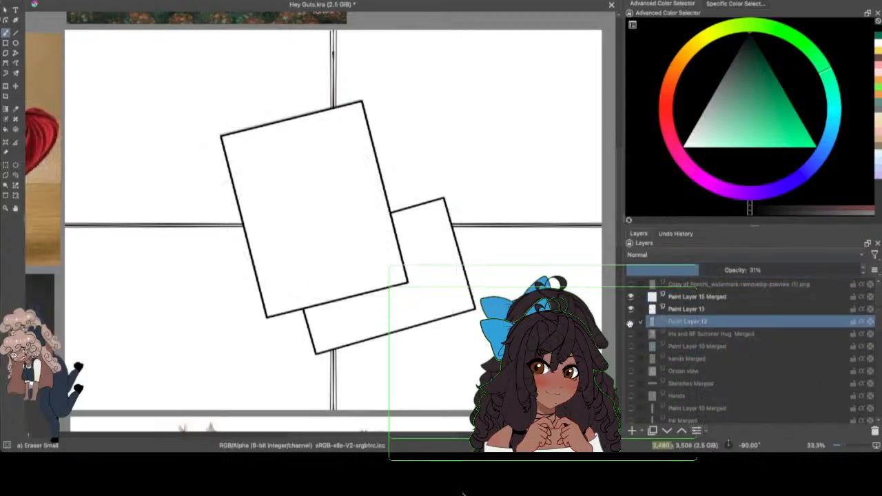
click(629, 322)
key(F6)
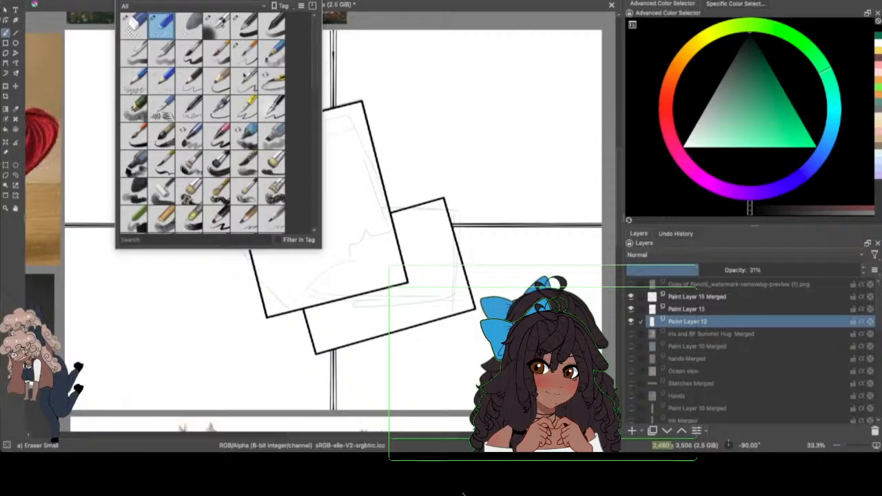
click(221, 83)
click(469, 59)
click(878, 37)
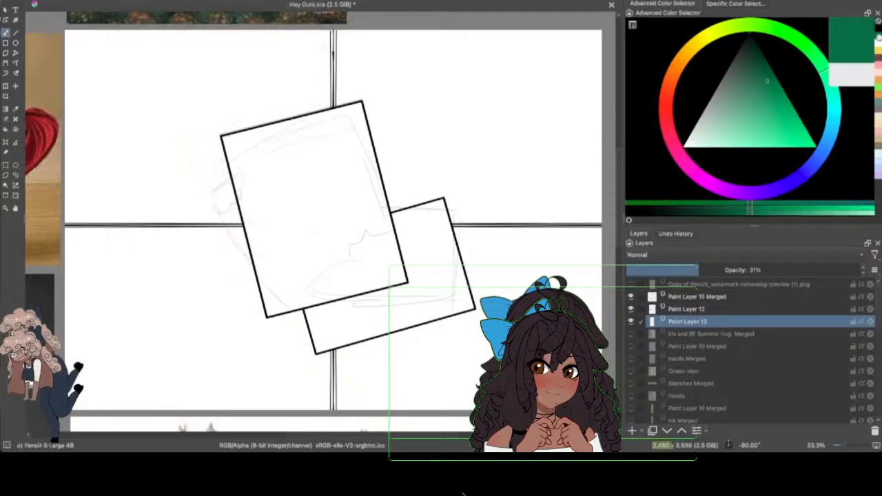
Step: Save the document
click(845, 445)
drag(405, 436, 387, 417)
drag(618, 180, 617, 156)
drag(360, 435, 360, 434)
click(49, 0)
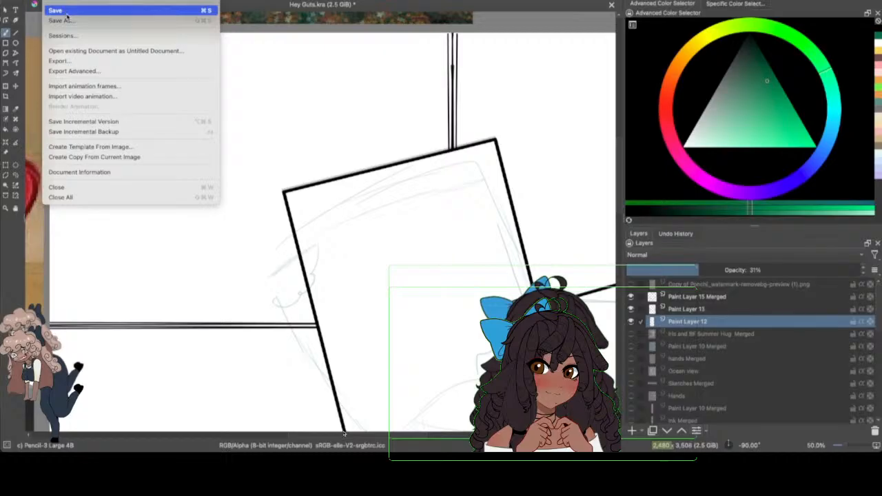
click(63, 10)
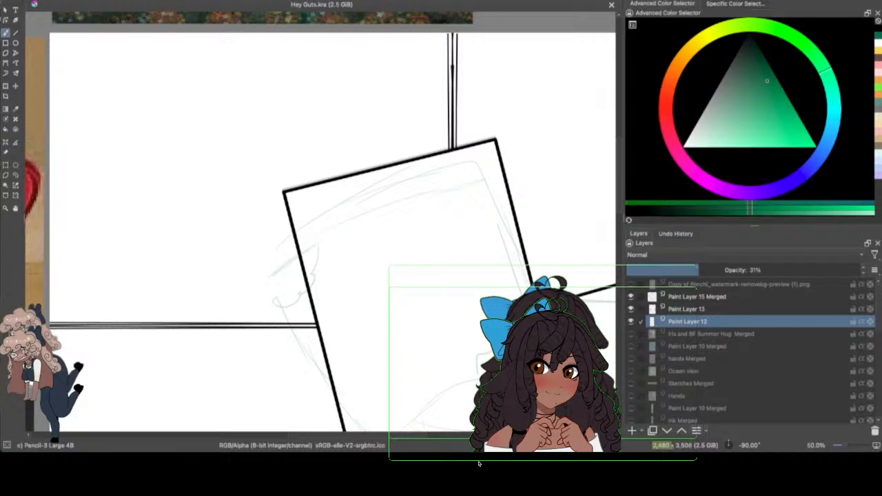
Step: Sketch a sloping ground curve across the upper-left panel, rising through the portrait frame to the vertical divider
drag(372, 436, 428, 429)
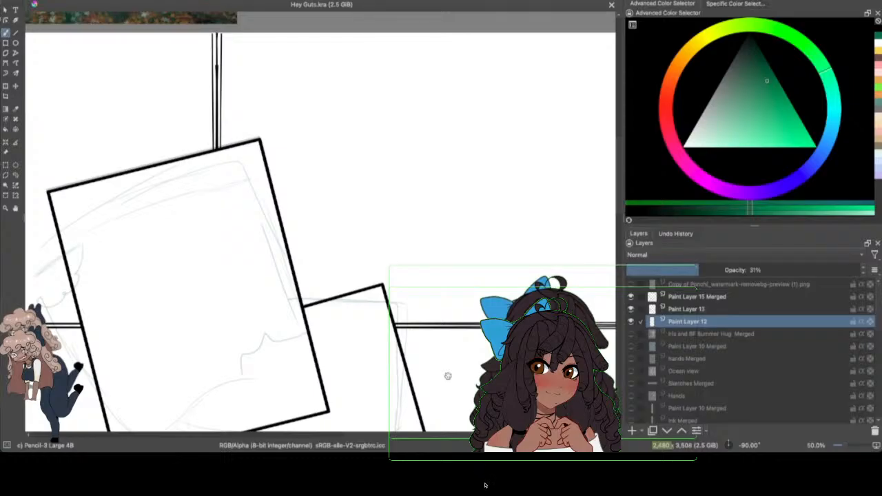
drag(468, 434, 410, 442)
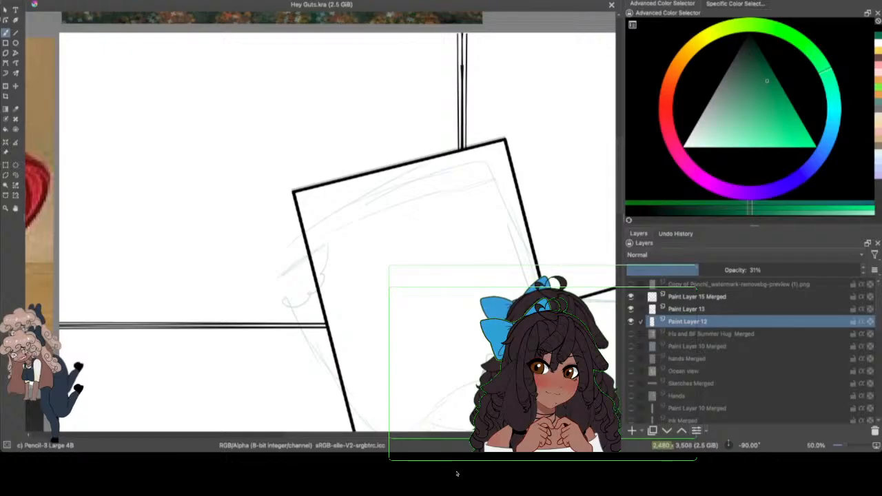
drag(71, 289, 286, 251)
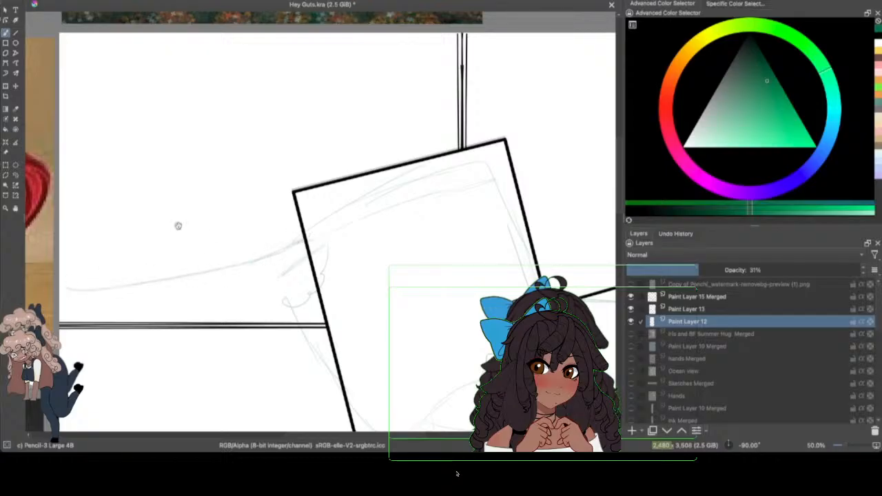
drag(227, 270, 384, 256)
drag(292, 269, 393, 195)
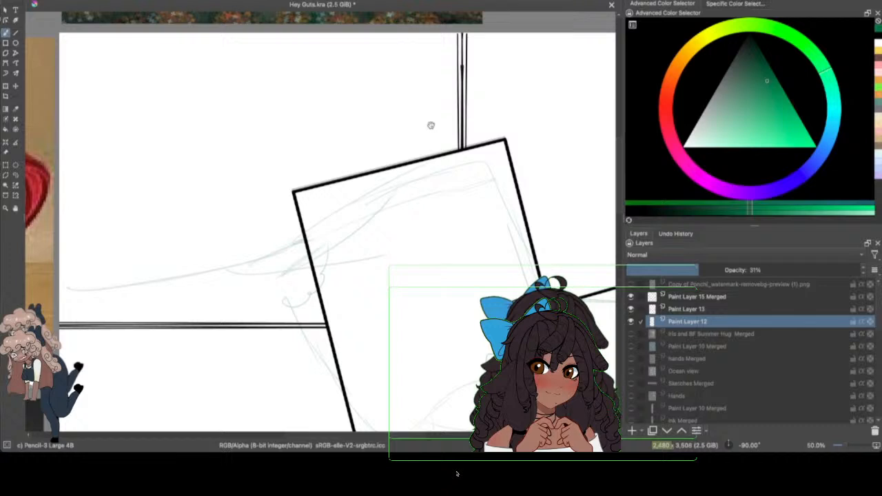
mouse_move(453, 116)
mouse_down()
mouse_move(439, 149)
mouse_move(458, 104)
mouse_move(319, 246)
mouse_move(460, 120)
mouse_move(459, 110)
mouse_move(331, 254)
mouse_move(75, 296)
mouse_up()
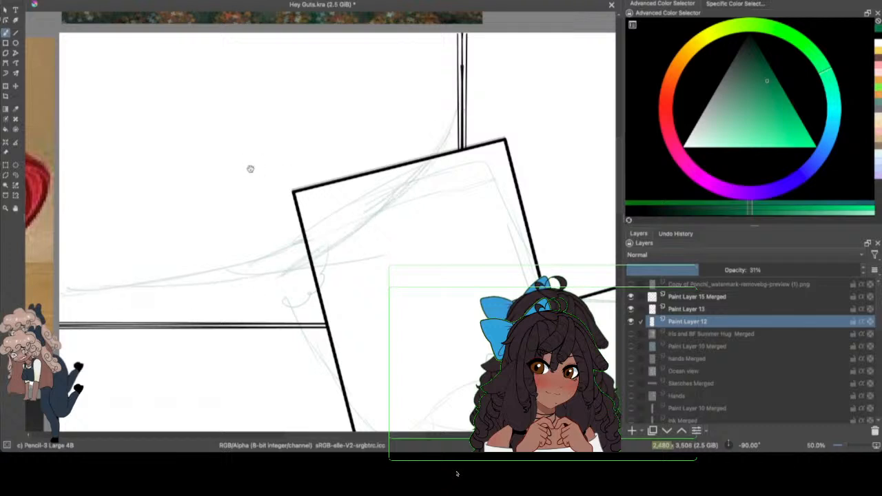
Step: Sketch two head circles in the upper-left panel, select the lower one freehand and move it closer to the other
mouse_move(199, 190)
mouse_down()
mouse_move(209, 151)
mouse_move(244, 162)
mouse_up()
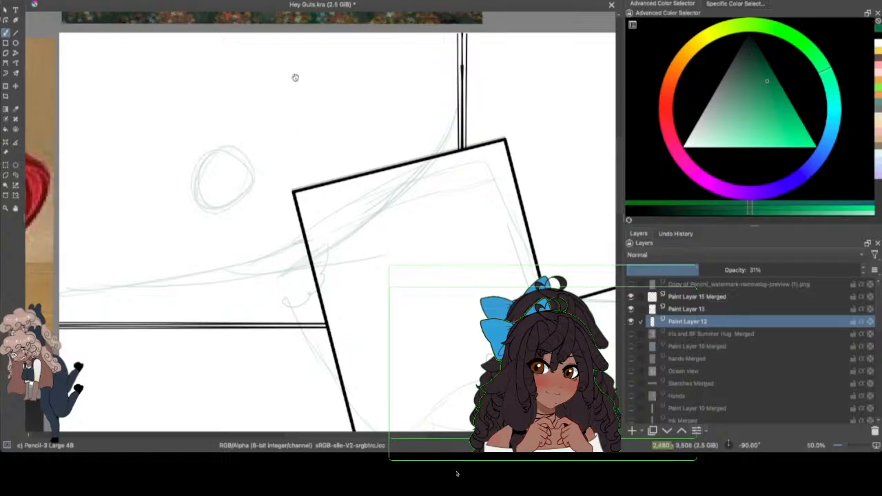
mouse_move(315, 92)
mouse_down()
mouse_move(296, 118)
mouse_move(301, 68)
mouse_move(313, 69)
mouse_up()
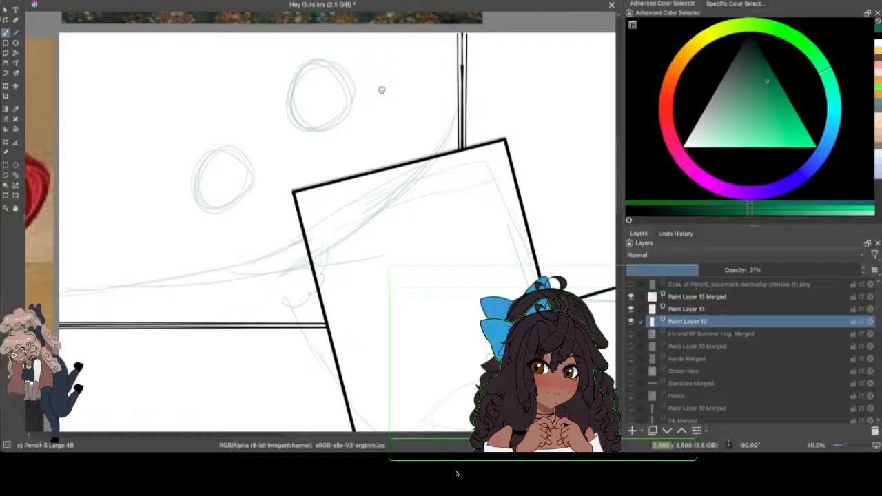
click(15, 175)
mouse_move(218, 131)
mouse_down()
mouse_move(190, 241)
mouse_move(207, 127)
mouse_up()
click(6, 85)
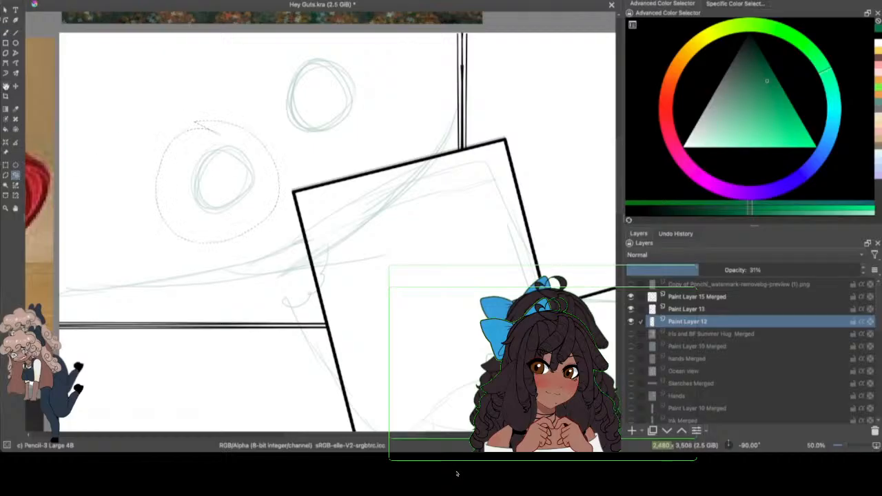
drag(252, 209, 279, 186)
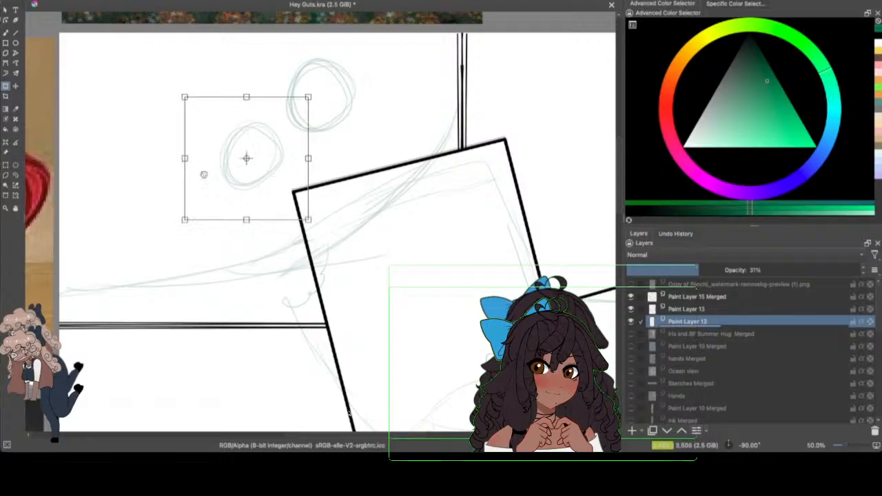
click(15, 176)
Step: Sketch an oval torso below the higher head circle with the pencil brush, extending it over the portrait frame to the slope
click(5, 34)
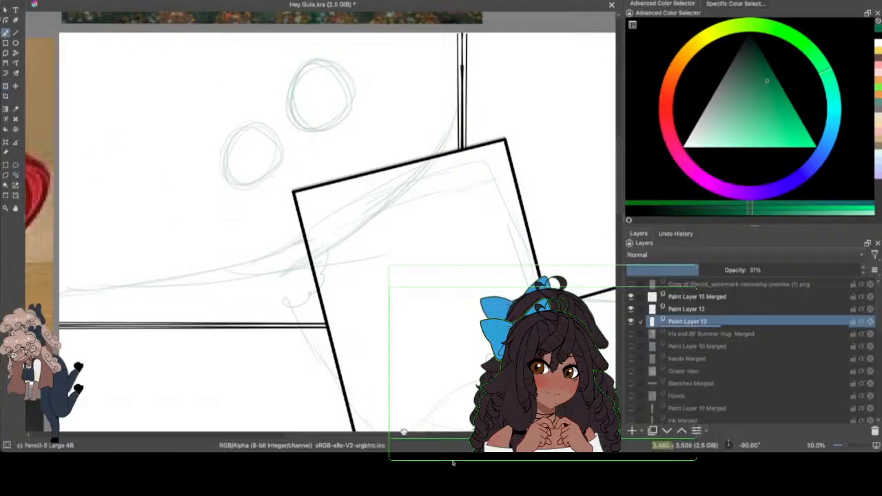
drag(404, 434, 408, 435)
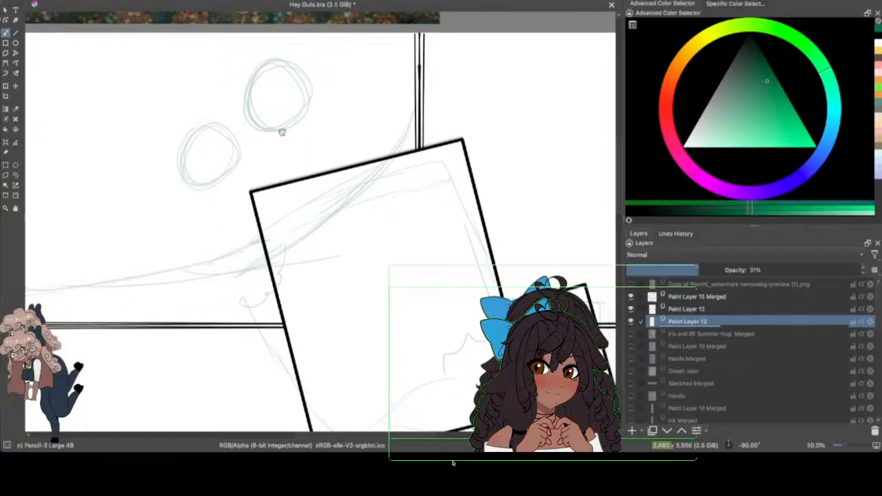
drag(279, 130, 294, 142)
mouse_move(308, 102)
mouse_down()
mouse_move(322, 121)
mouse_move(318, 190)
mouse_up()
drag(299, 123, 337, 218)
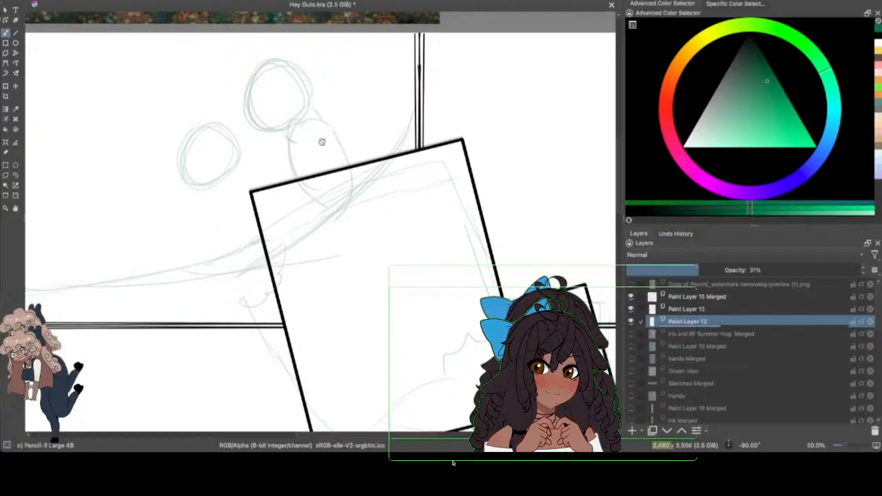
mouse_move(288, 146)
mouse_down()
mouse_move(336, 185)
mouse_move(278, 208)
mouse_move(329, 126)
mouse_move(345, 204)
mouse_up()
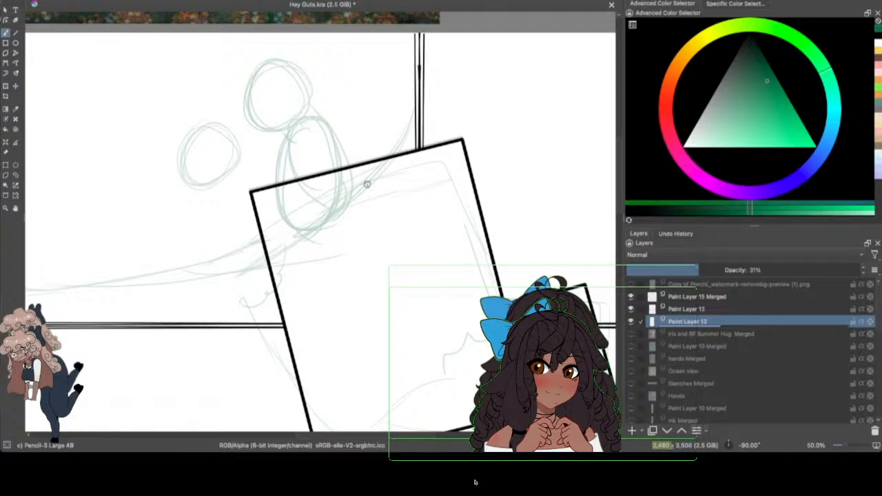
Step: Sketch the seated figure's hip oval below the torso and a leg extending down the slope to the left
mouse_move(273, 254)
mouse_down()
mouse_move(299, 238)
mouse_move(326, 247)
mouse_up()
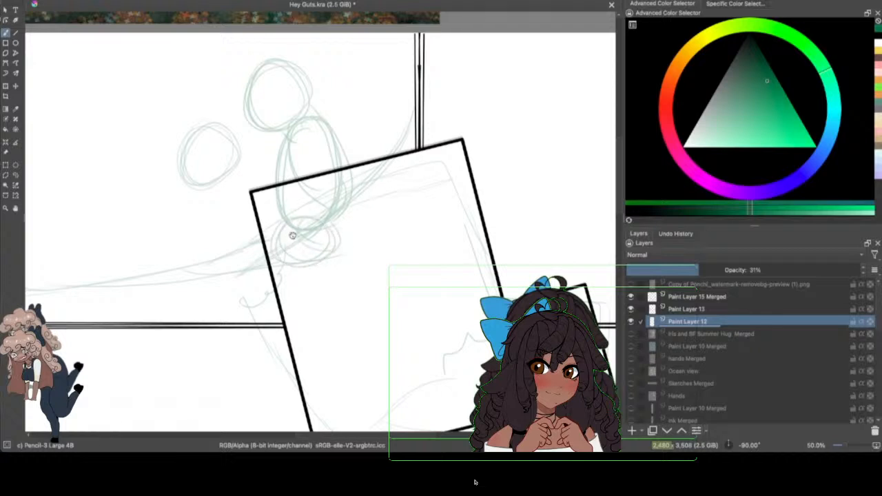
drag(264, 218, 184, 277)
mouse_move(331, 257)
mouse_down()
mouse_move(254, 292)
mouse_move(204, 299)
mouse_up()
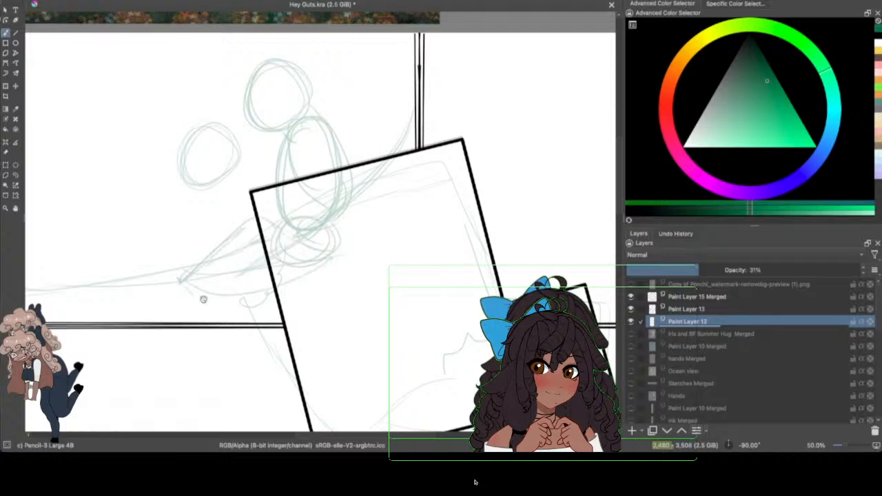
Step: Reinforce the seated figure's leg outline along the slope, and sketch the neck and shoulder lines beneath the lower head
mouse_move(336, 234)
mouse_down()
mouse_move(334, 263)
mouse_move(191, 291)
mouse_up()
drag(246, 231, 180, 281)
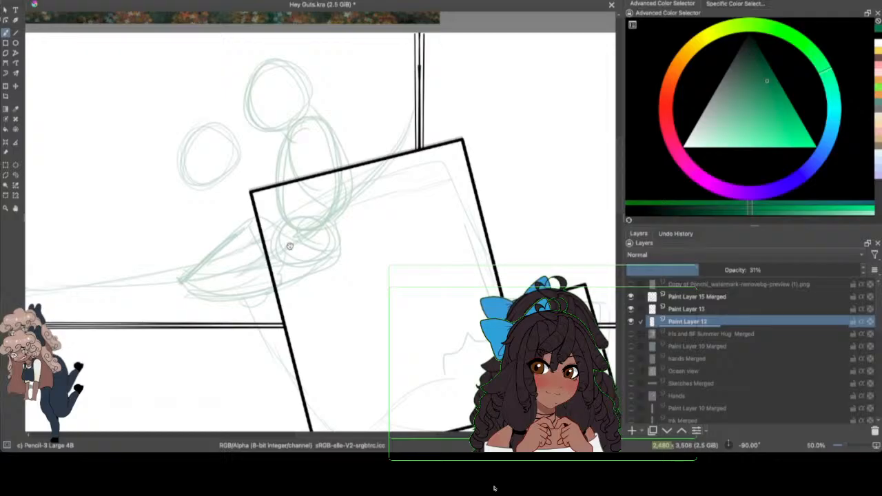
drag(183, 209, 234, 226)
drag(239, 170, 208, 192)
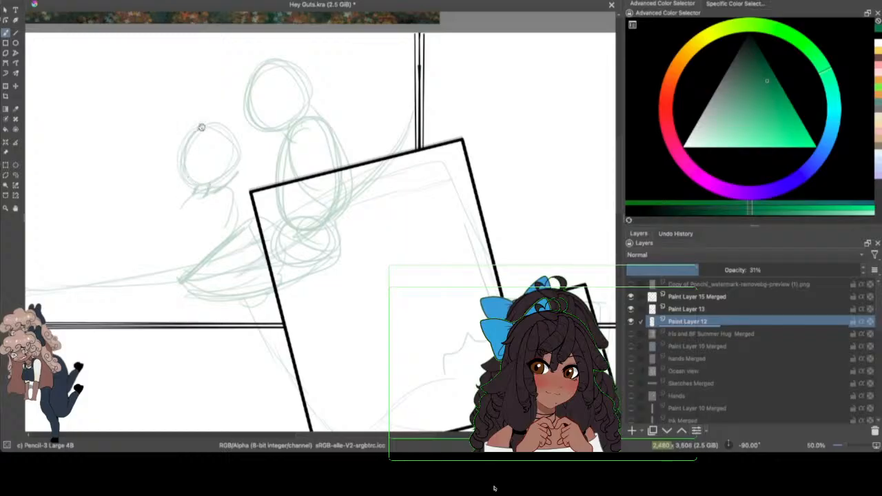
Step: Sketch an oval torso and rounded hips for the lower figure, reaching down to the ground curve
mouse_move(200, 128)
mouse_down()
mouse_move(231, 167)
mouse_move(238, 152)
mouse_move(205, 186)
mouse_move(203, 177)
mouse_move(176, 254)
mouse_up()
mouse_move(222, 188)
mouse_down()
mouse_move(215, 254)
mouse_move(235, 227)
mouse_up()
mouse_move(200, 193)
mouse_down()
mouse_move(199, 269)
mouse_move(190, 259)
mouse_move(225, 286)
mouse_up()
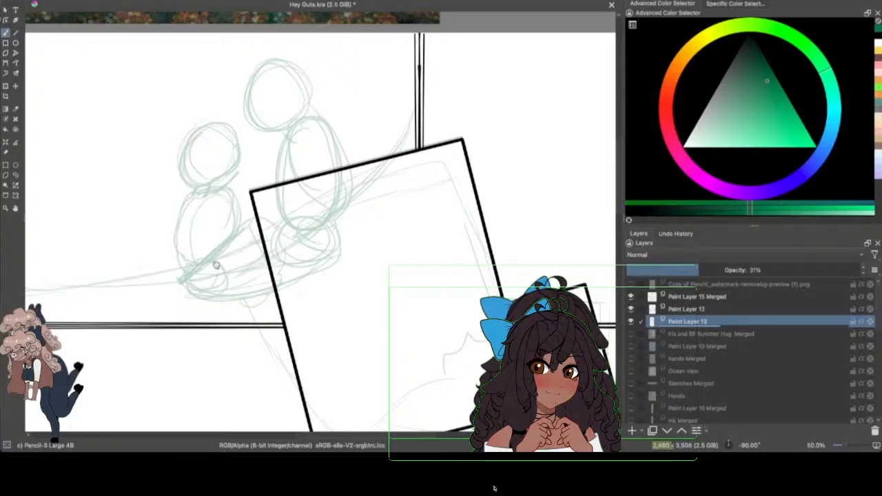
mouse_move(179, 238)
mouse_down()
mouse_move(178, 277)
mouse_move(169, 264)
mouse_move(183, 283)
mouse_up()
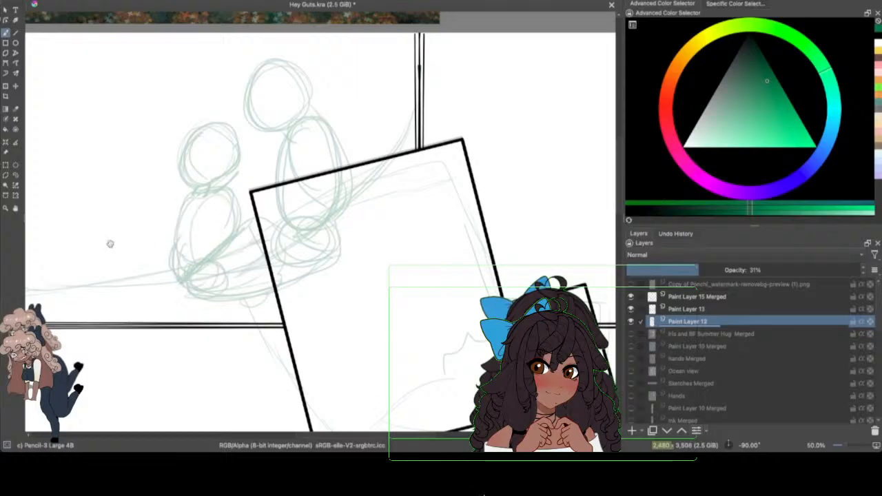
Step: Sketch the lower figure's bent leg as a rounded loop beside the hips, ending in a foot on the ground line
mouse_move(174, 243)
mouse_down()
mouse_move(160, 277)
mouse_move(164, 251)
mouse_up()
drag(153, 290, 170, 294)
mouse_move(153, 284)
mouse_down()
mouse_move(173, 243)
mouse_move(154, 275)
mouse_move(191, 283)
mouse_move(251, 223)
mouse_move(288, 250)
mouse_move(289, 205)
mouse_move(286, 247)
mouse_move(258, 282)
mouse_move(243, 291)
mouse_move(150, 294)
mouse_up()
Step: Retrace the ground curve from beside the lower figure's foot, up through the portrait frame to the vertical divider
drag(94, 284, 203, 284)
drag(130, 281, 294, 243)
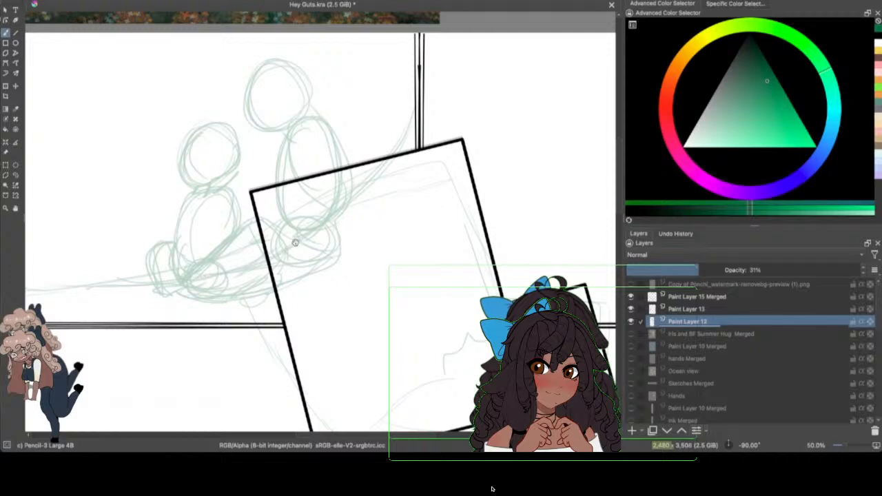
drag(217, 282, 350, 202)
mouse_move(322, 231)
mouse_down()
mouse_move(402, 146)
mouse_move(415, 119)
mouse_up()
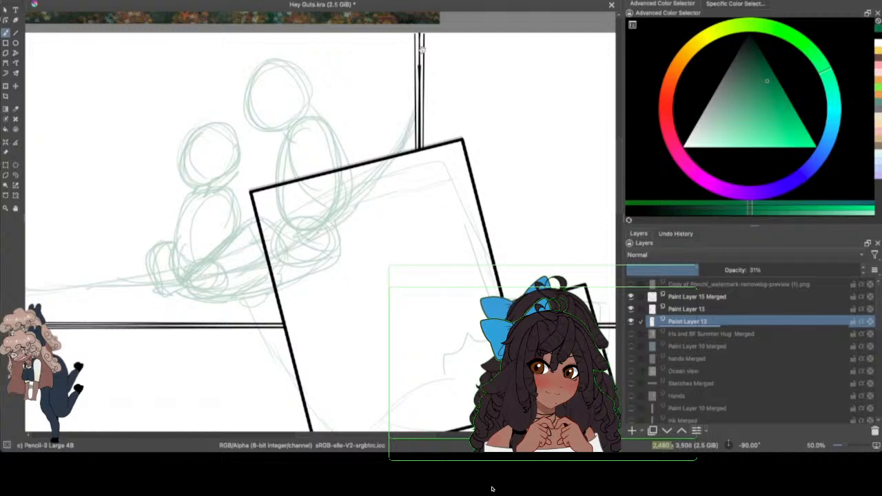
Step: Add a neck line to the higher figure, select its head freehand and move it slightly toward the lower figure
mouse_move(308, 103)
mouse_down()
mouse_move(323, 125)
mouse_move(308, 121)
mouse_up()
click(17, 175)
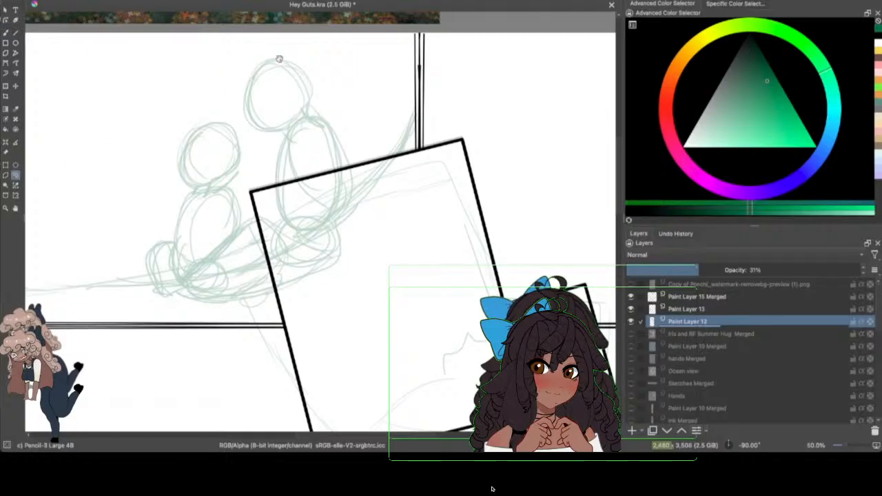
mouse_move(261, 53)
mouse_down()
mouse_move(235, 112)
mouse_move(282, 139)
mouse_move(292, 126)
mouse_move(240, 58)
mouse_move(245, 123)
mouse_move(274, 142)
mouse_move(321, 94)
mouse_move(319, 77)
mouse_move(255, 51)
mouse_up()
key(ctrl+t)
drag(308, 83, 285, 82)
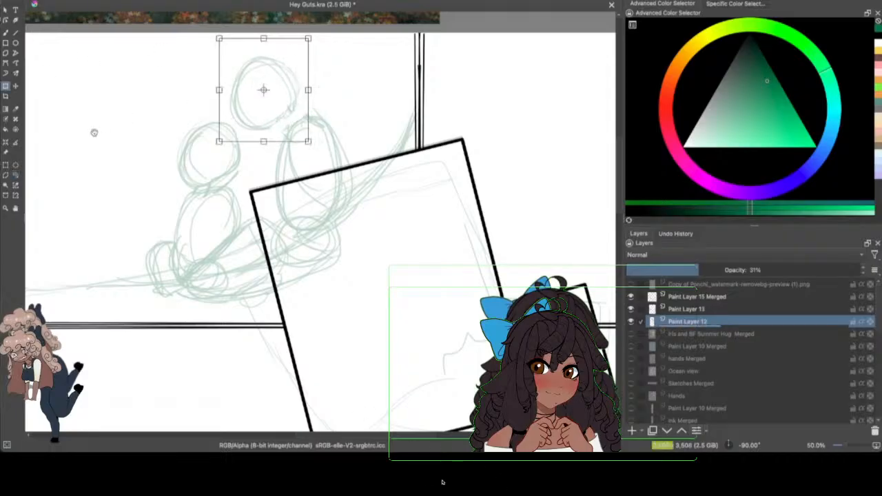
key(b)
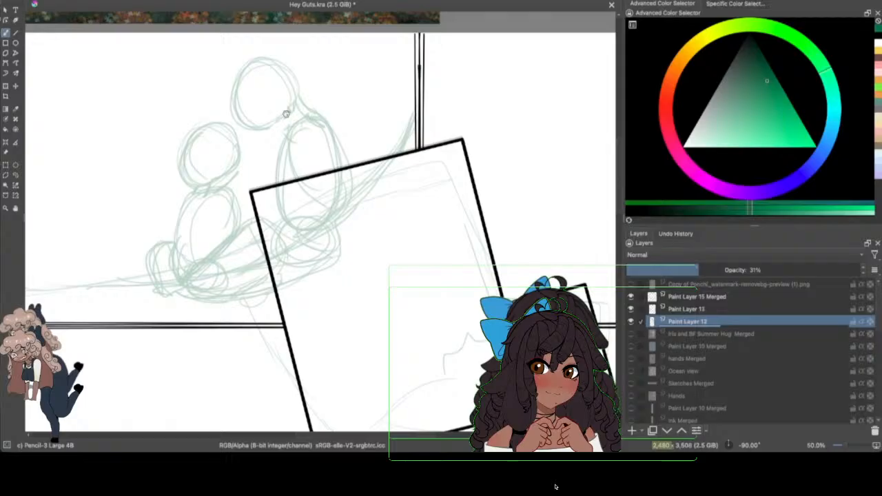
Step: Rework the higher figure's torso with a wider outline beneath the moved head, and add a circle at each shoulder
drag(284, 132, 270, 210)
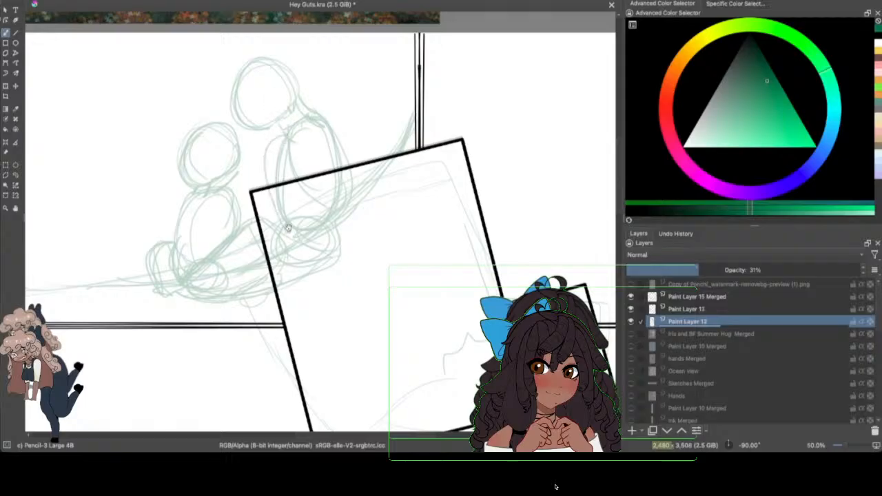
mouse_move(301, 122)
mouse_down()
mouse_move(271, 142)
mouse_move(303, 231)
mouse_up()
drag(322, 132, 324, 216)
drag(280, 128, 303, 230)
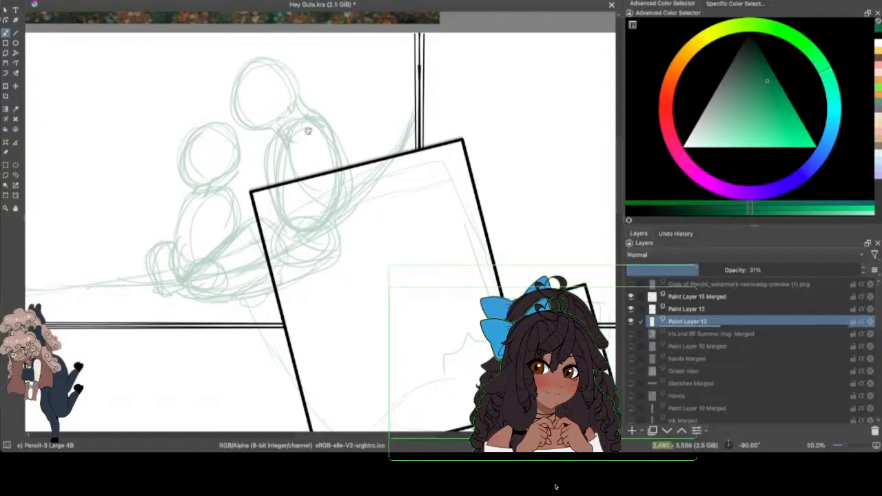
mouse_move(316, 129)
mouse_down()
mouse_move(312, 145)
mouse_move(336, 141)
mouse_up()
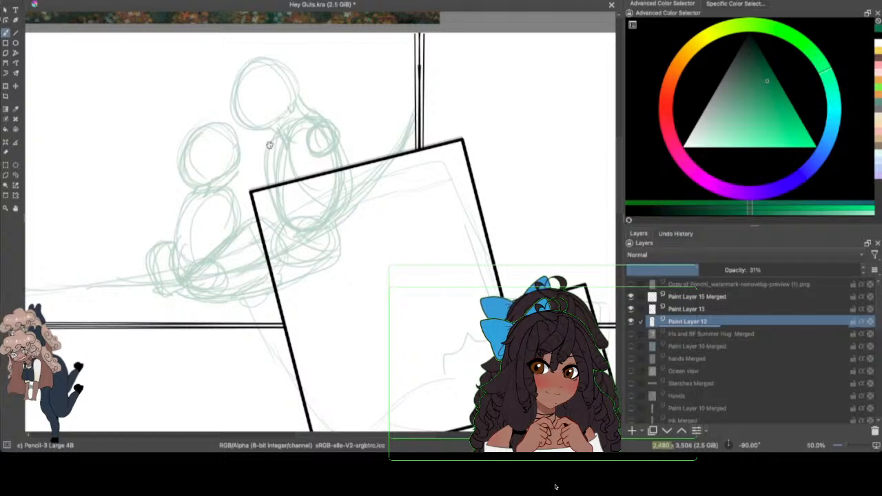
mouse_move(269, 141)
mouse_down()
mouse_move(265, 160)
mouse_move(258, 139)
mouse_move(266, 152)
mouse_up()
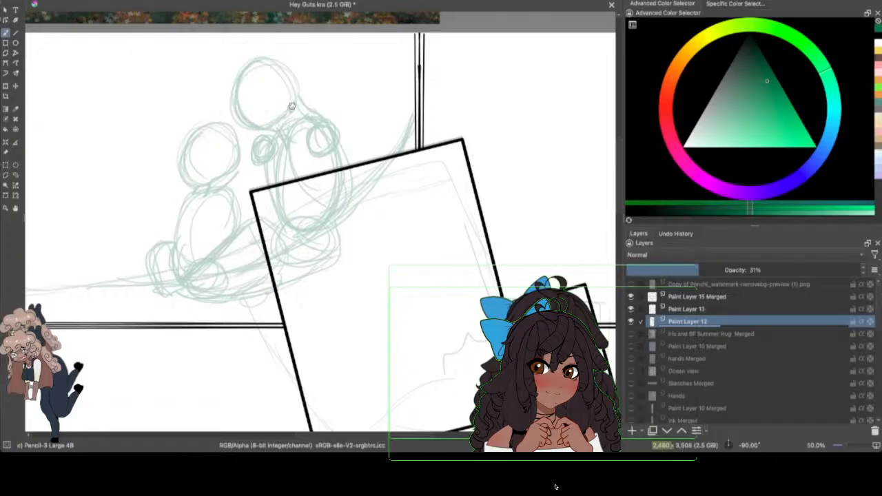
Step: Add an ear to the higher figure's head and sketch curved face guidelines across both heads
drag(286, 112, 303, 91)
drag(240, 77, 273, 133)
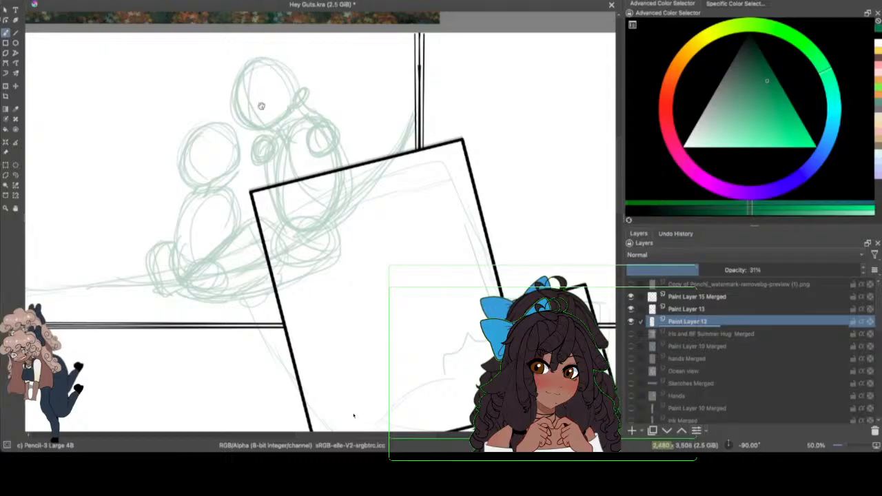
mouse_move(217, 95)
mouse_down()
mouse_move(301, 92)
mouse_move(294, 101)
mouse_up()
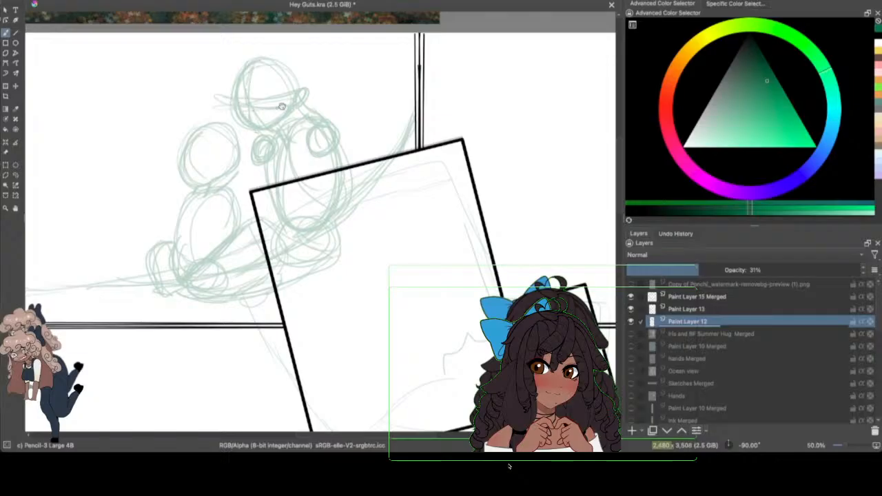
mouse_move(216, 129)
mouse_down()
mouse_move(220, 187)
mouse_move(211, 177)
mouse_up()
Step: Sketch the higher figure's arms around its torso and toward the other figure, and the lower figure's shoulder and folded arm
mouse_move(248, 143)
mouse_down()
mouse_move(178, 178)
mouse_move(235, 142)
mouse_move(252, 192)
mouse_move(255, 160)
mouse_move(253, 180)
mouse_move(232, 201)
mouse_up()
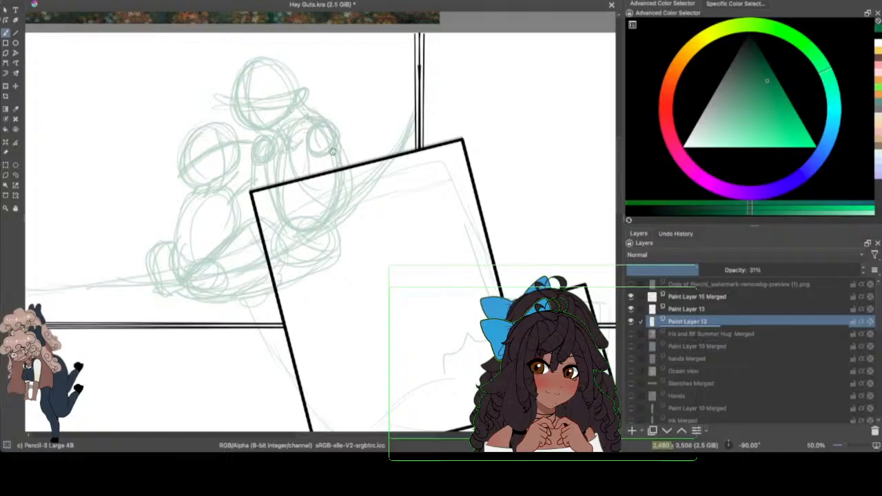
mouse_move(336, 150)
mouse_down()
mouse_move(314, 204)
mouse_move(309, 199)
mouse_move(324, 192)
mouse_move(298, 196)
mouse_up()
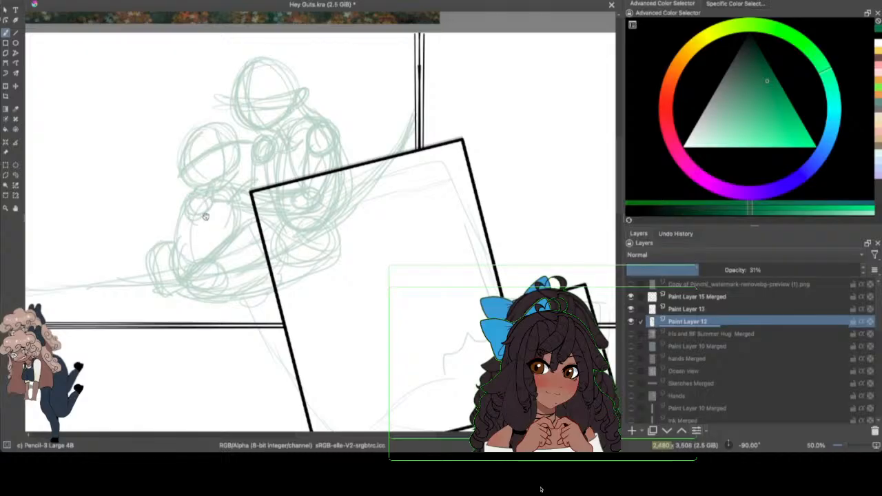
mouse_move(188, 219)
mouse_down()
mouse_move(196, 240)
mouse_move(217, 230)
mouse_move(200, 239)
mouse_move(245, 237)
mouse_move(203, 250)
mouse_move(202, 233)
mouse_move(230, 231)
mouse_move(210, 211)
mouse_move(216, 228)
mouse_move(240, 241)
mouse_up()
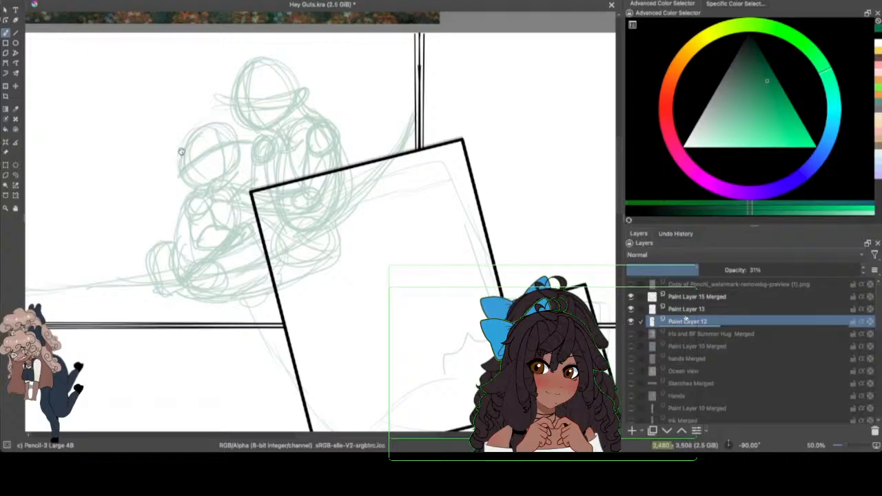
Step: Add an ear and firmer contours to the lower head, and sketch a rounded bulge behind the higher head
drag(182, 153, 178, 174)
drag(240, 156, 215, 186)
drag(235, 140, 211, 132)
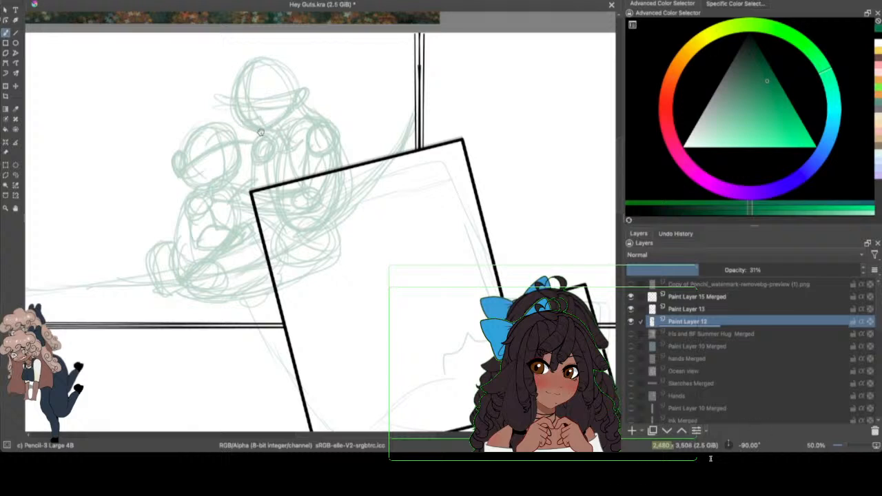
drag(276, 67, 311, 80)
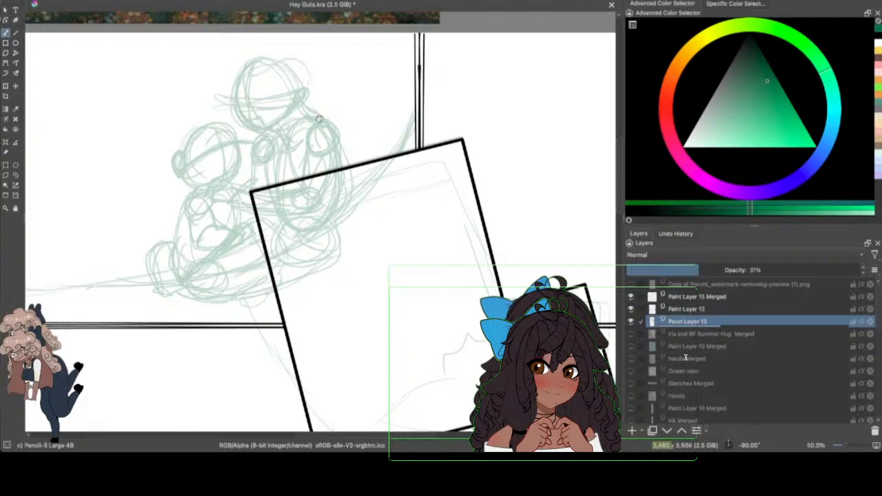
Step: Sketch a second contour above the ground curve, running from the panel's left edge behind the figures up to the vertical divider
drag(620, 154, 620, 152)
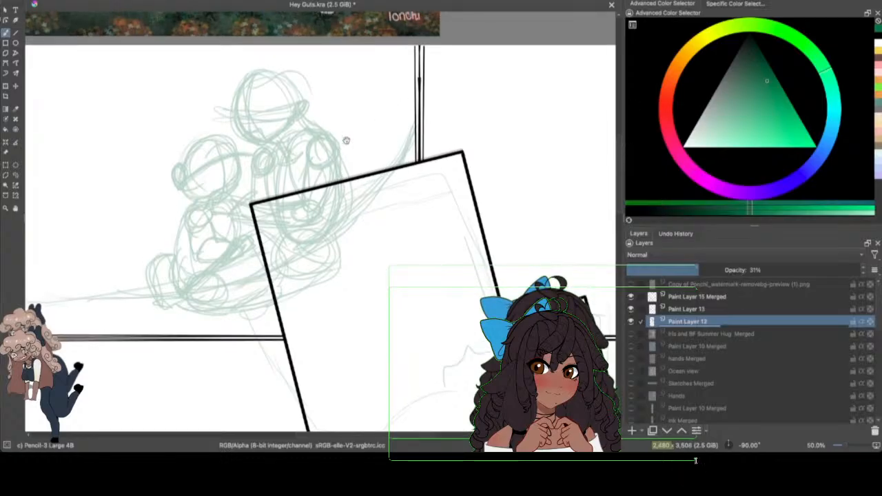
mouse_move(345, 140)
mouse_down()
mouse_move(391, 109)
mouse_move(343, 151)
mouse_move(404, 82)
mouse_move(417, 161)
mouse_move(420, 83)
mouse_move(385, 103)
mouse_move(357, 142)
mouse_up()
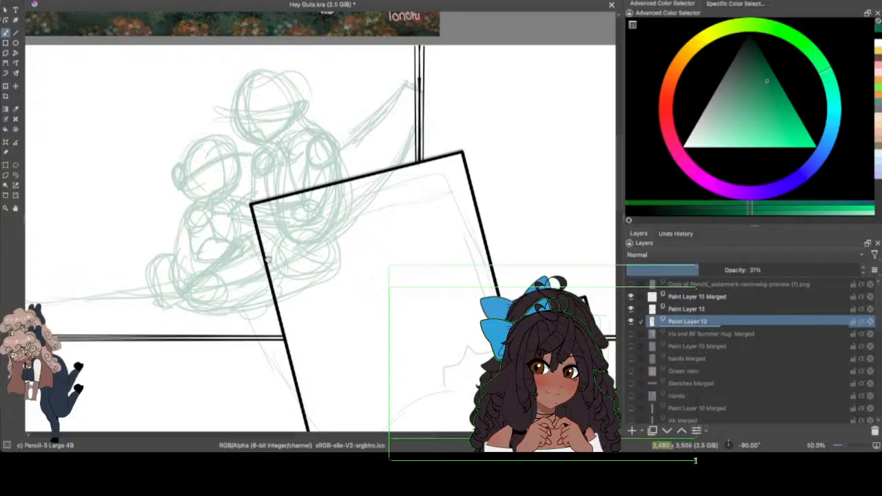
click(442, 435)
drag(457, 431, 280, 441)
mouse_move(409, 269)
mouse_down()
mouse_move(276, 281)
mouse_move(170, 276)
mouse_up()
mouse_move(170, 277)
mouse_down()
mouse_move(379, 289)
mouse_move(238, 281)
mouse_move(258, 286)
mouse_move(221, 283)
mouse_move(391, 287)
mouse_move(197, 281)
mouse_move(328, 282)
mouse_up()
drag(388, 434, 410, 437)
Step: Save the document and bring the upper-right panel into view
click(57, 1)
click(57, 4)
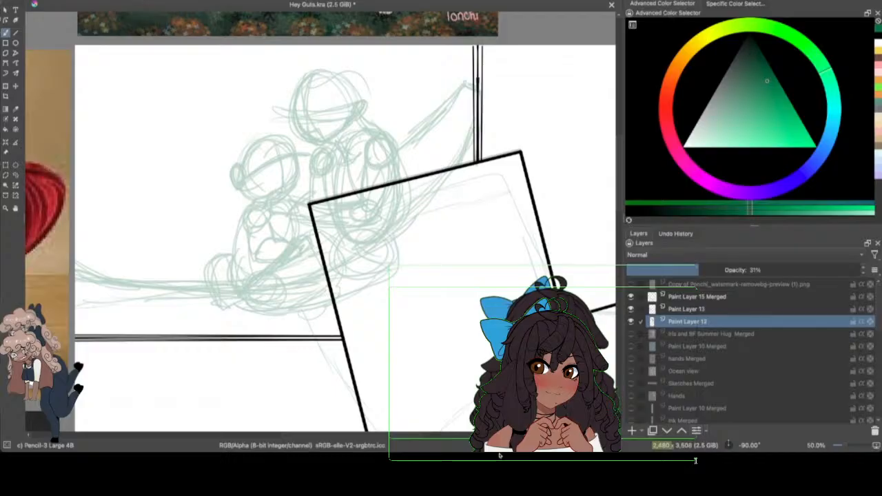
mouse_move(383, 439)
mouse_down()
mouse_move(480, 437)
mouse_move(457, 423)
mouse_up()
mouse_move(616, 161)
mouse_down()
mouse_move(617, 169)
mouse_move(617, 162)
mouse_up()
click(52, 0)
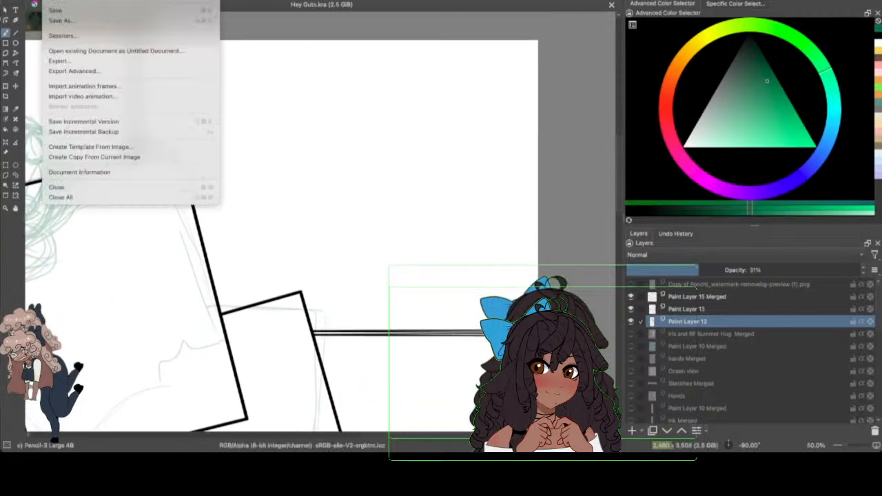
click(69, 10)
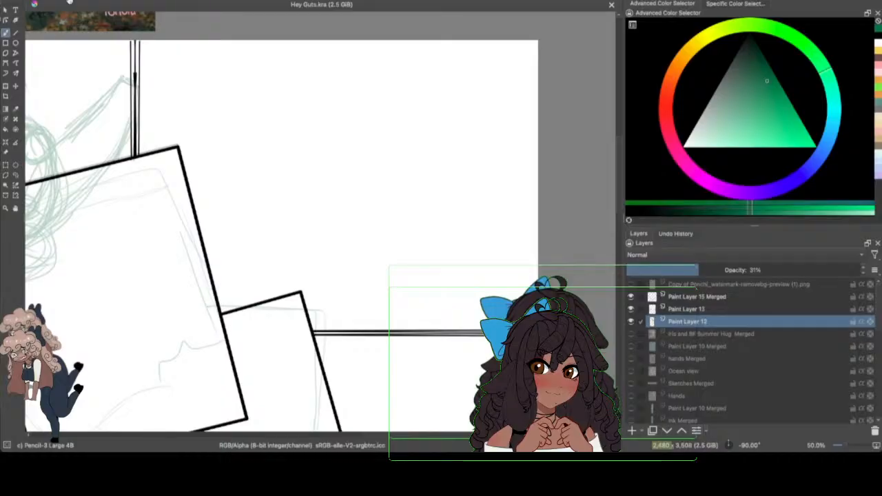
Step: Sketch a rounded block shape with an arched upper edge in the upper-right panel, beside the tilted portrait frame
drag(208, 192, 319, 168)
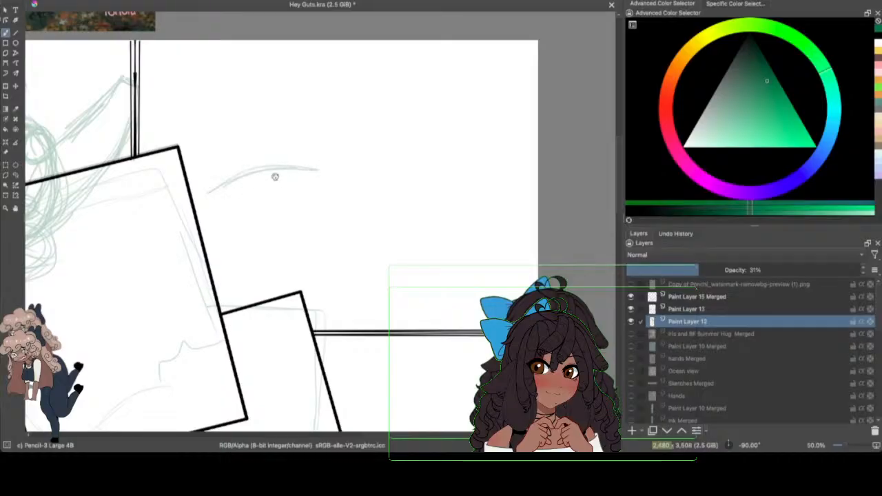
drag(200, 199, 297, 164)
drag(308, 169, 306, 262)
drag(202, 212, 296, 263)
mouse_move(243, 256)
mouse_down()
mouse_move(300, 274)
mouse_move(308, 224)
mouse_up()
mouse_move(216, 187)
mouse_down()
mouse_move(287, 270)
mouse_move(207, 219)
mouse_move(250, 173)
mouse_move(228, 189)
mouse_move(276, 270)
mouse_up()
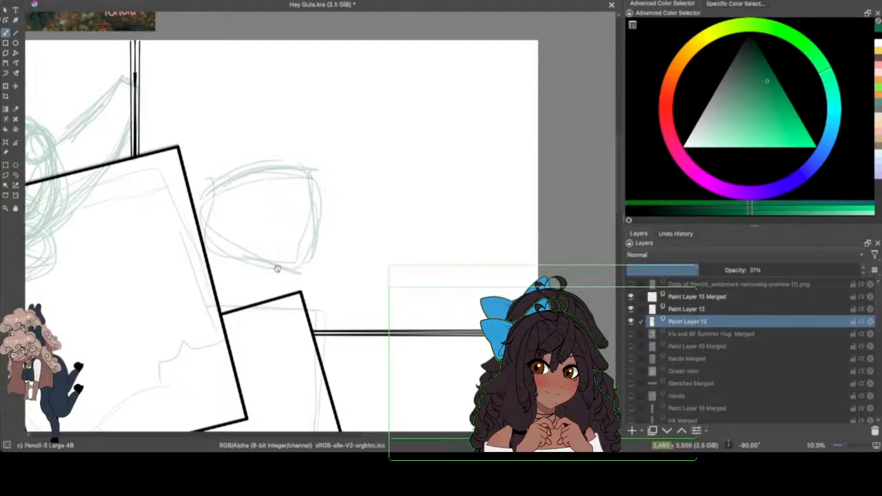
Step: Sketch a second, squarer block shape near the page's right edge, with a small pointed form at its lower outer corner
mouse_move(371, 180)
mouse_down()
mouse_move(380, 246)
mouse_move(468, 238)
mouse_move(386, 263)
mouse_move(448, 262)
mouse_move(378, 167)
mouse_move(388, 258)
mouse_move(482, 181)
mouse_move(379, 227)
mouse_up()
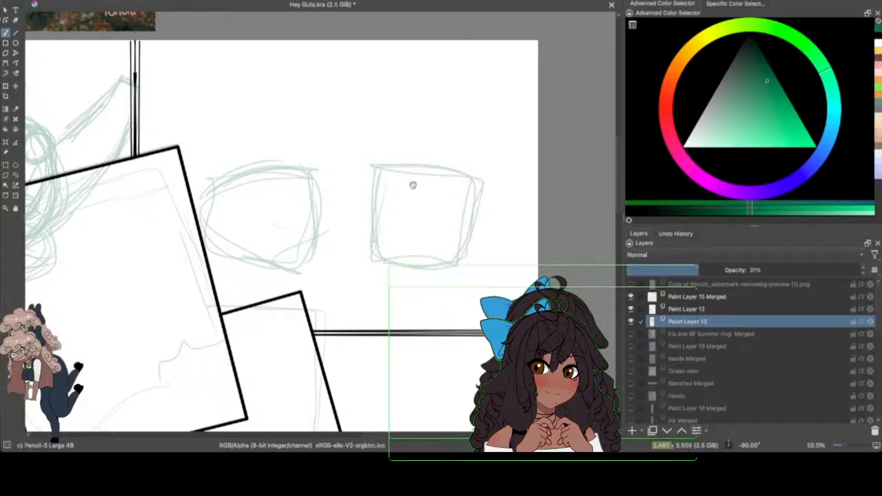
drag(493, 236, 477, 256)
mouse_move(475, 220)
mouse_down()
mouse_move(478, 254)
mouse_move(472, 222)
mouse_up()
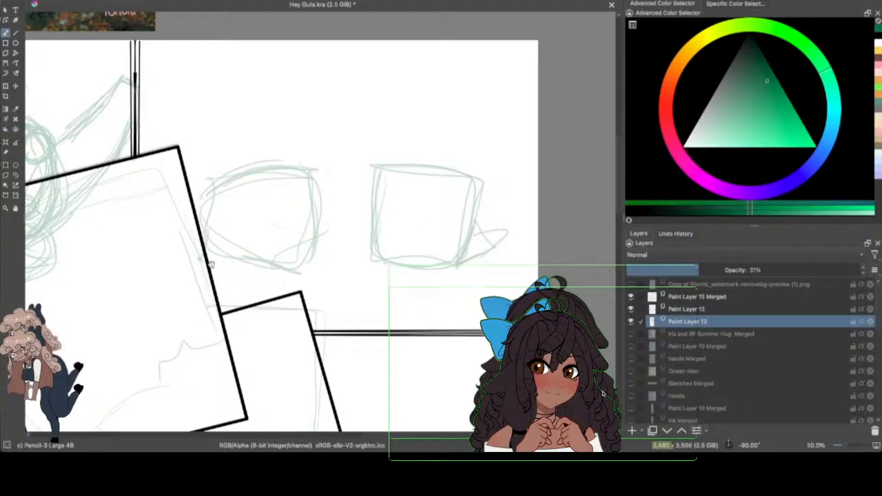
Step: Sketch pairs of leg lines descending from both block shapes toward the panel's lower border
mouse_move(210, 265)
mouse_down()
mouse_move(247, 268)
mouse_move(252, 249)
mouse_move(208, 262)
mouse_move(208, 229)
mouse_move(212, 252)
mouse_move(276, 220)
mouse_move(259, 269)
mouse_move(231, 269)
mouse_move(252, 295)
mouse_up()
drag(309, 262, 328, 318)
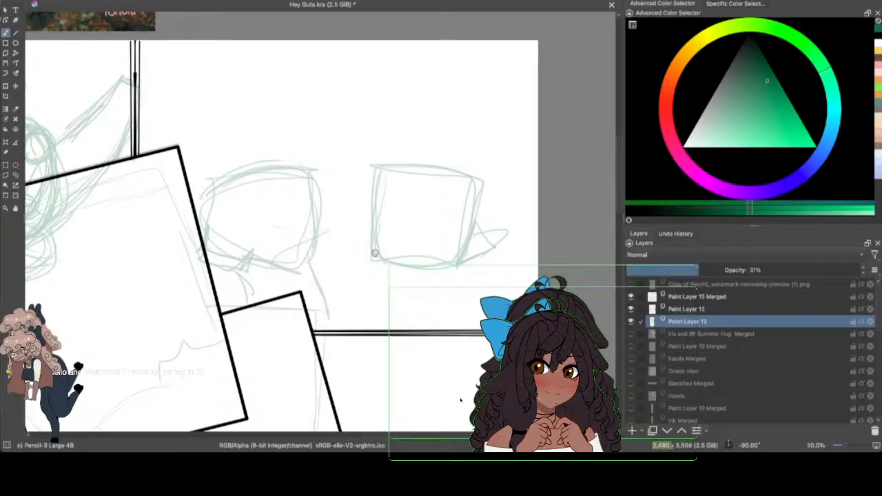
drag(370, 276, 373, 320)
drag(375, 263, 398, 329)
mouse_move(468, 268)
mouse_down()
mouse_move(445, 270)
mouse_move(481, 319)
mouse_up()
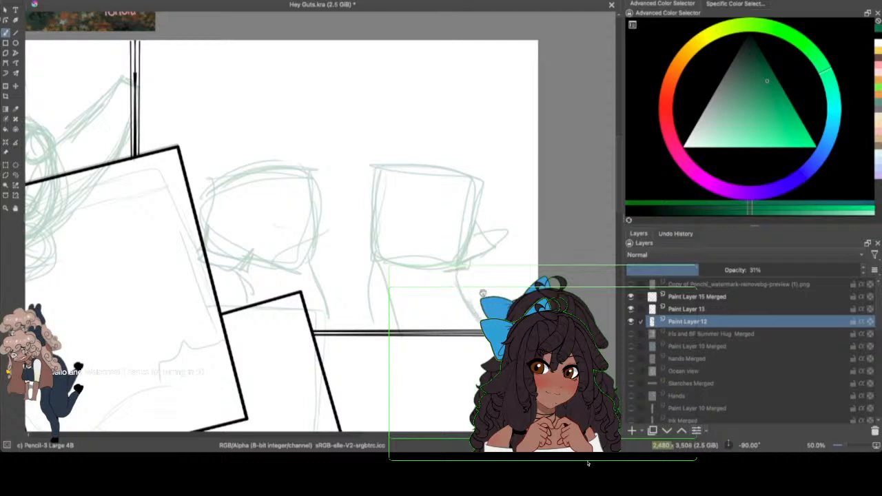
drag(312, 268, 328, 330)
drag(244, 272, 224, 311)
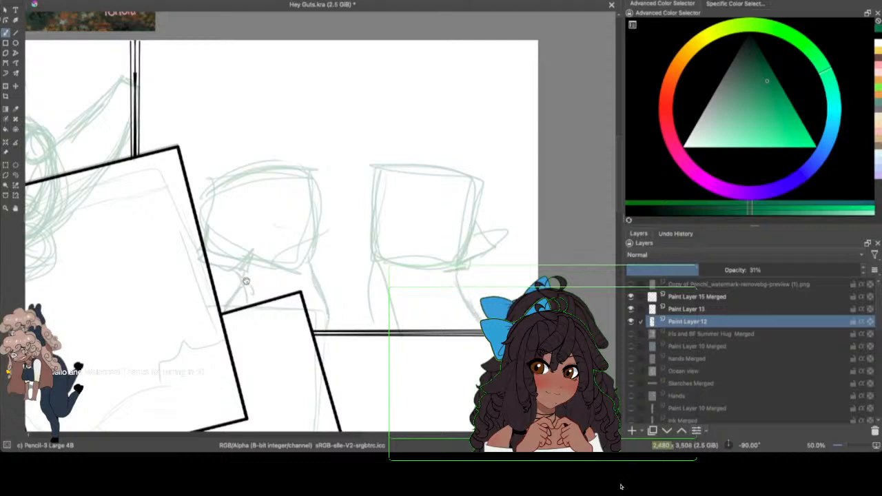
drag(242, 278, 253, 297)
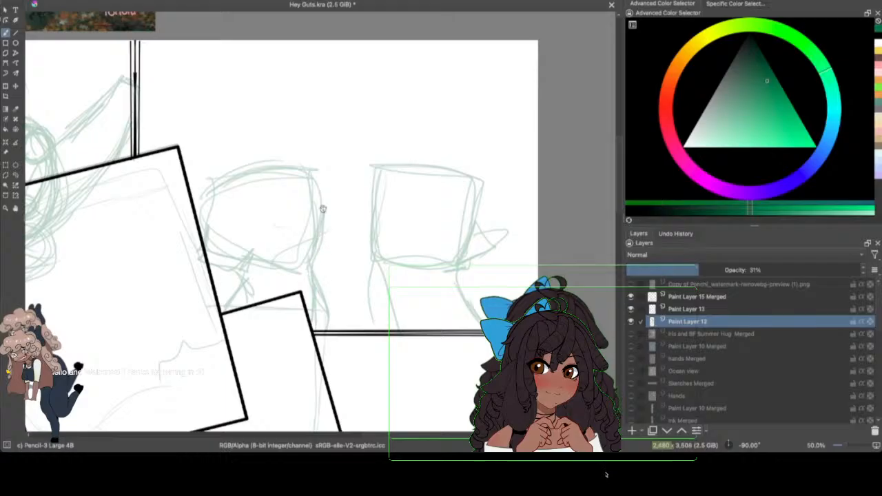
Step: Add rounded end forms to the outer sides of both block shapes and a scalloped edge along their tops
drag(225, 180, 308, 167)
mouse_move(478, 235)
mouse_down()
mouse_move(506, 237)
mouse_move(489, 238)
mouse_move(507, 215)
mouse_move(528, 241)
mouse_move(498, 240)
mouse_move(526, 240)
mouse_move(514, 217)
mouse_move(475, 233)
mouse_move(496, 223)
mouse_move(477, 215)
mouse_up()
mouse_move(202, 219)
mouse_down()
mouse_move(182, 230)
mouse_move(201, 257)
mouse_up()
drag(192, 213, 168, 239)
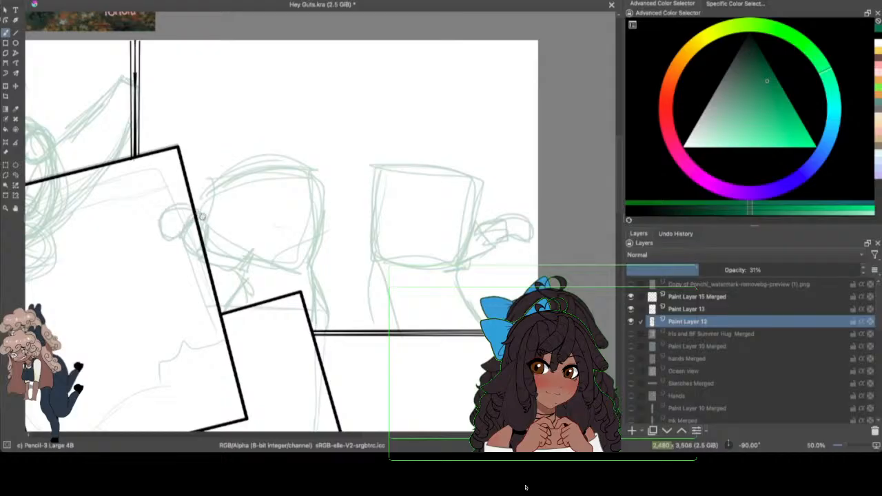
mouse_move(212, 193)
mouse_down()
mouse_move(202, 167)
mouse_move(234, 173)
mouse_move(216, 188)
mouse_move(239, 166)
mouse_move(270, 161)
mouse_move(328, 177)
mouse_move(460, 166)
mouse_move(491, 183)
mouse_up()
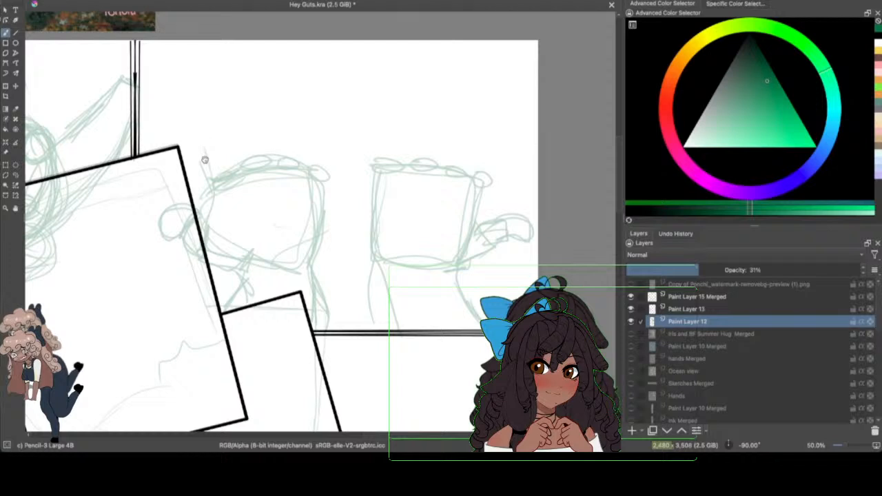
Step: Sketch the base segments of four fingers above the knuckles of both hands in the upper-right panel
mouse_move(205, 158)
mouse_down()
mouse_move(221, 136)
mouse_move(231, 155)
mouse_move(239, 136)
mouse_move(236, 162)
mouse_move(233, 134)
mouse_move(256, 125)
mouse_move(261, 142)
mouse_move(257, 133)
mouse_move(235, 132)
mouse_move(301, 126)
mouse_move(300, 138)
mouse_move(320, 131)
mouse_move(333, 168)
mouse_move(324, 213)
mouse_up()
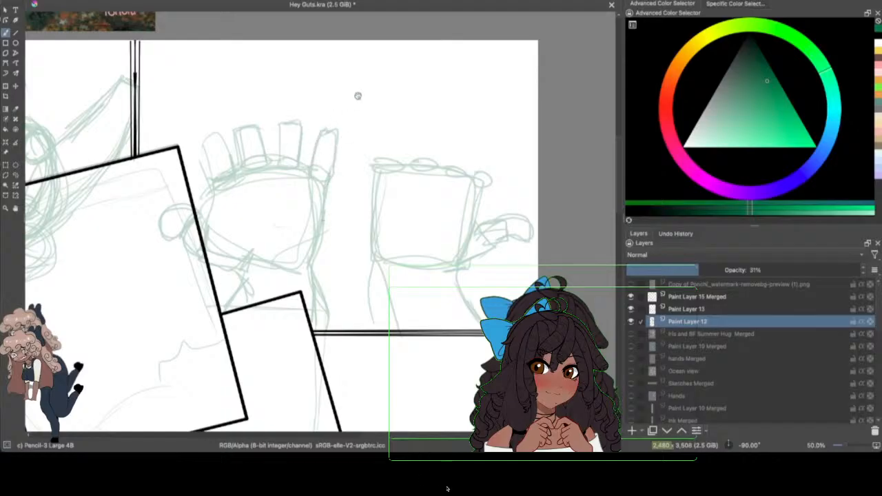
mouse_move(376, 156)
mouse_down()
mouse_move(397, 167)
mouse_move(385, 168)
mouse_move(410, 168)
mouse_move(405, 127)
mouse_move(431, 155)
mouse_move(432, 142)
mouse_move(412, 135)
mouse_move(408, 162)
mouse_move(462, 137)
mouse_move(462, 149)
mouse_move(424, 171)
mouse_up()
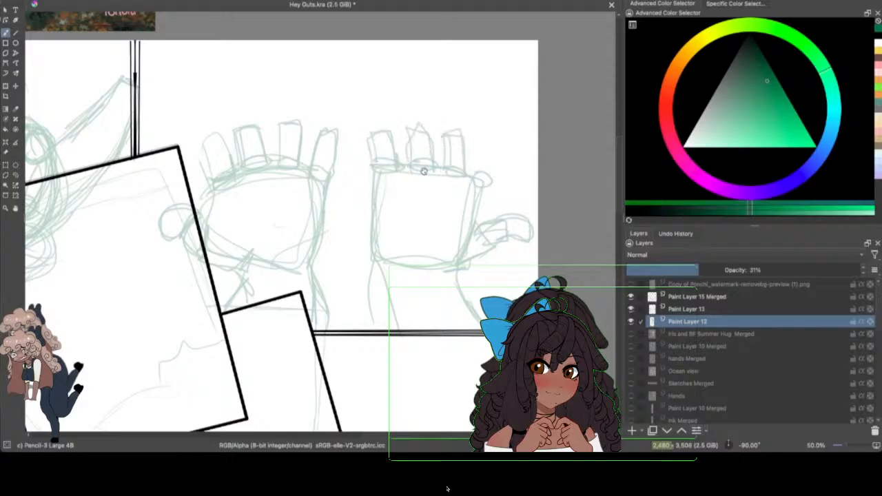
mouse_move(468, 140)
mouse_down()
mouse_move(471, 172)
mouse_move(486, 138)
mouse_move(483, 192)
mouse_up()
drag(474, 139, 472, 174)
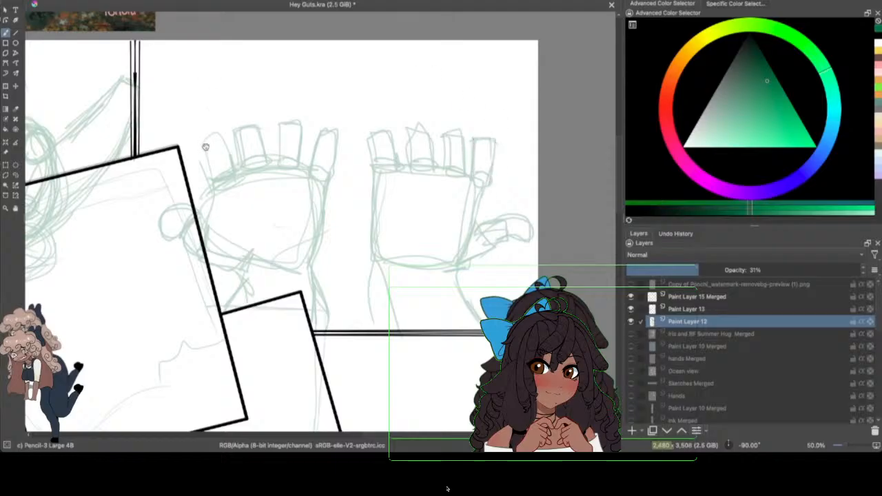
Step: Add the middle segments and tips to the first two fingers of the hand beside the tilted portrait frame
mouse_move(206, 147)
mouse_down()
mouse_move(206, 118)
mouse_move(217, 132)
mouse_move(203, 85)
mouse_move(216, 114)
mouse_move(213, 89)
mouse_move(200, 124)
mouse_move(217, 136)
mouse_move(232, 175)
mouse_up()
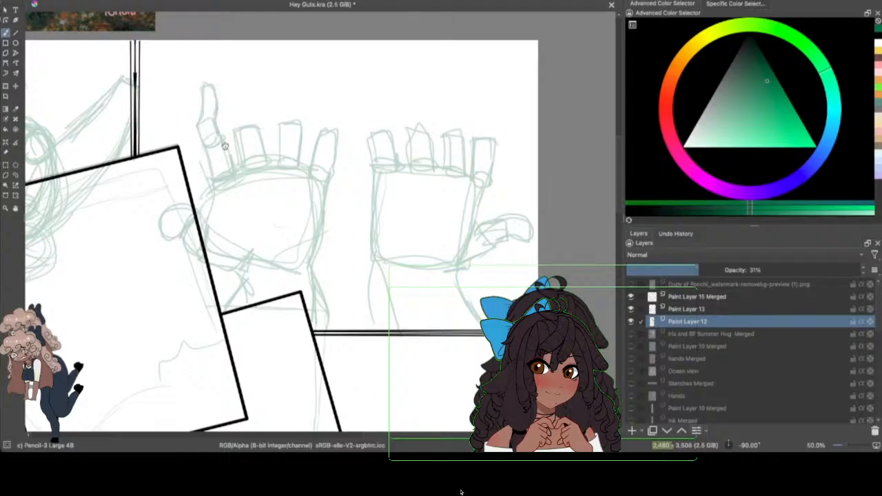
mouse_move(234, 132)
mouse_down()
mouse_move(232, 101)
mouse_move(259, 137)
mouse_up()
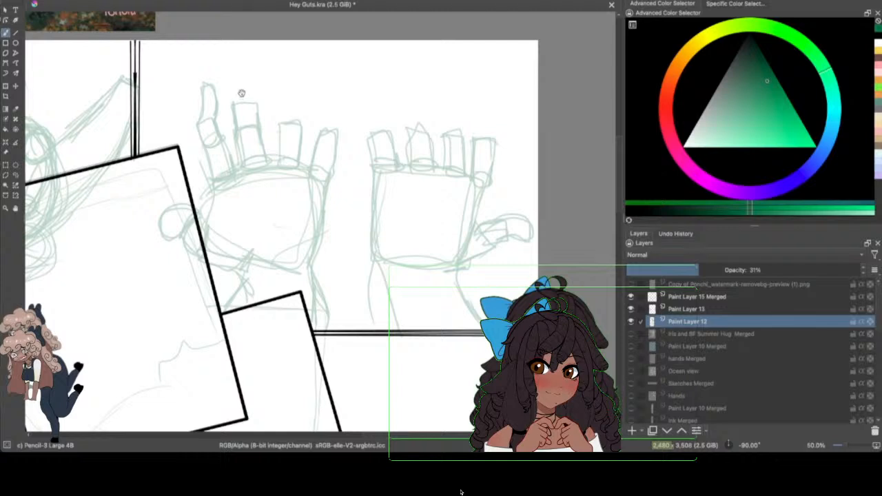
mouse_move(255, 103)
mouse_down()
mouse_move(269, 85)
mouse_move(240, 106)
mouse_move(266, 97)
mouse_move(261, 130)
mouse_up()
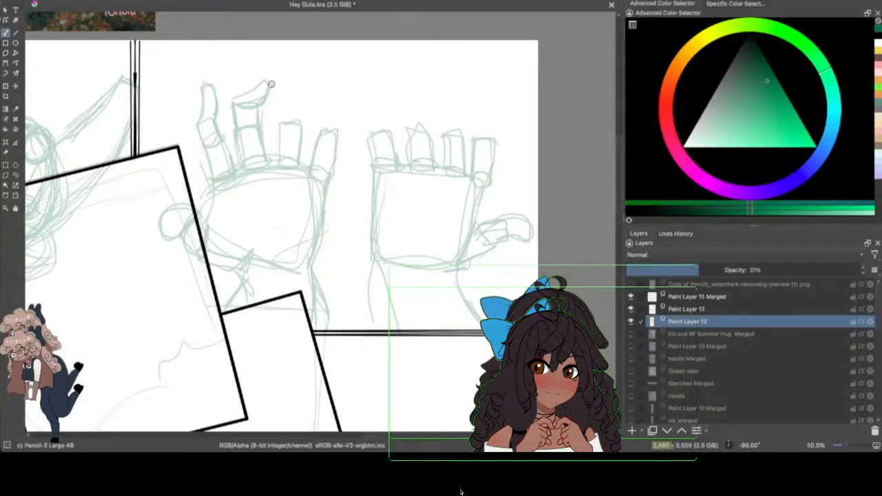
Step: Select the second finger's bent tip and rotate it to a more upright angle with the Transform tool, returning to the brush
mouse_move(233, 103)
mouse_down()
mouse_move(253, 87)
mouse_move(230, 83)
mouse_move(288, 58)
mouse_move(243, 78)
mouse_move(234, 109)
mouse_move(234, 63)
mouse_move(279, 100)
mouse_move(305, 95)
mouse_move(308, 64)
mouse_up()
click(15, 175)
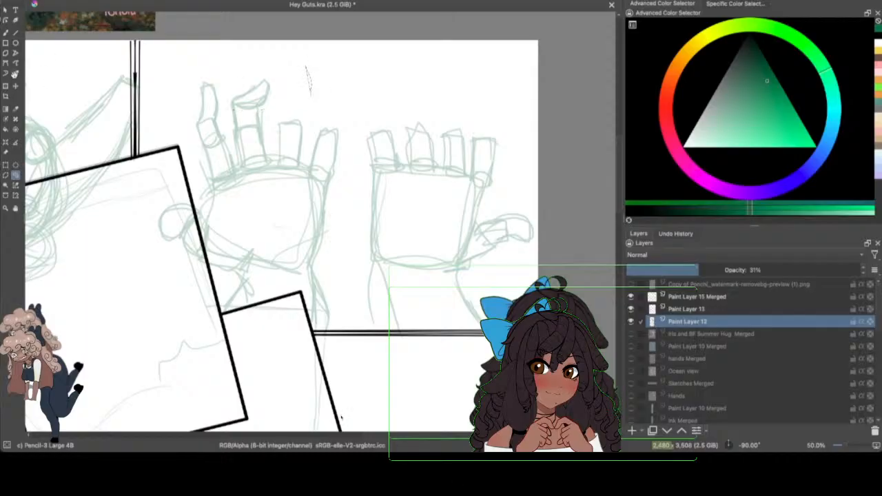
click(65, 1)
click(77, 6)
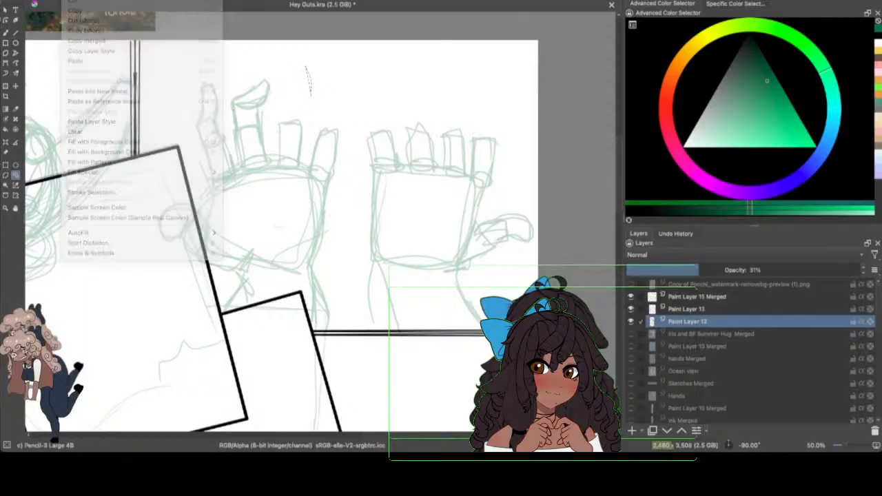
click(5, 85)
mouse_move(293, 104)
mouse_down()
mouse_move(290, 80)
mouse_move(253, 93)
mouse_up()
key(b)
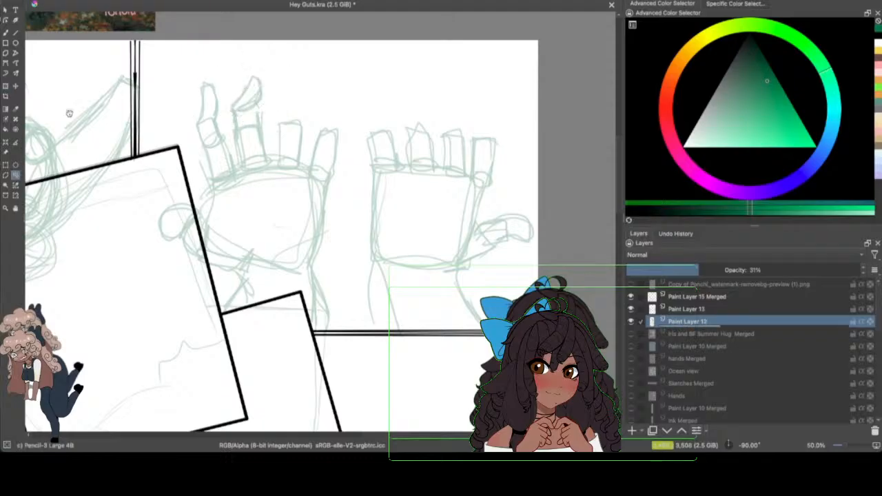
click(5, 32)
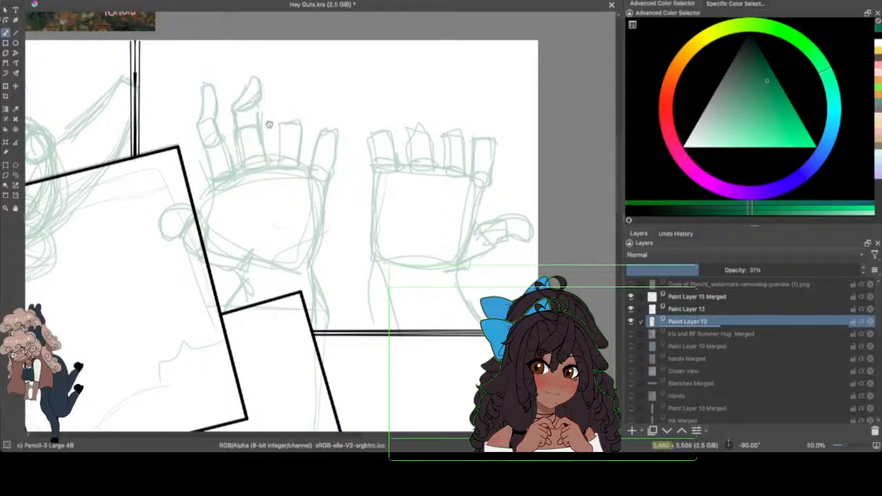
Step: Sketch the outer segments and bent tips on the first hand's remaining two fingers and all four fingers of the other hand
mouse_move(281, 126)
mouse_down()
mouse_move(279, 96)
mouse_move(287, 122)
mouse_move(291, 100)
mouse_move(303, 109)
mouse_move(309, 75)
mouse_move(295, 101)
mouse_move(310, 76)
mouse_move(292, 90)
mouse_up()
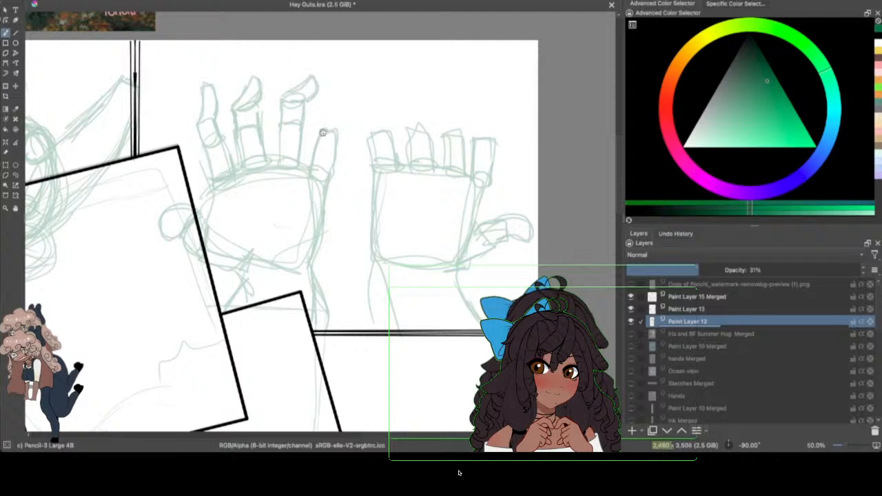
mouse_move(323, 132)
mouse_down()
mouse_move(346, 112)
mouse_move(334, 167)
mouse_move(316, 169)
mouse_up()
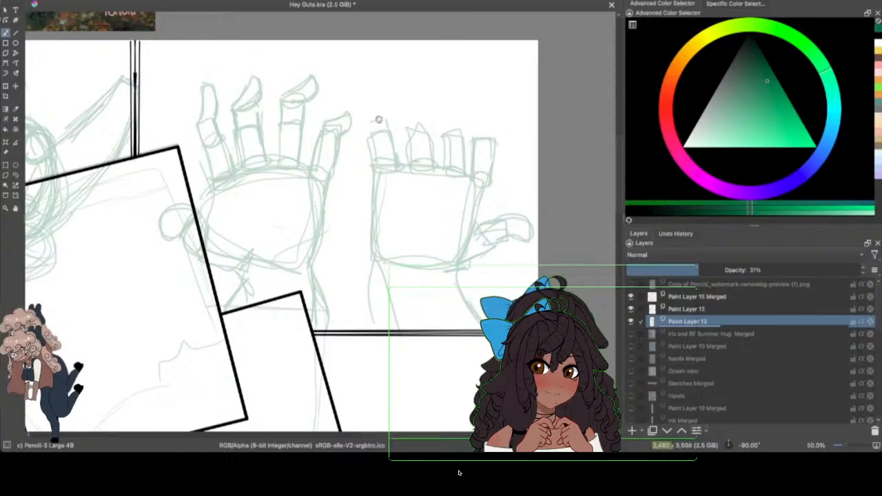
mouse_move(379, 119)
mouse_down()
mouse_move(379, 113)
mouse_move(360, 115)
mouse_move(379, 121)
mouse_move(391, 157)
mouse_up()
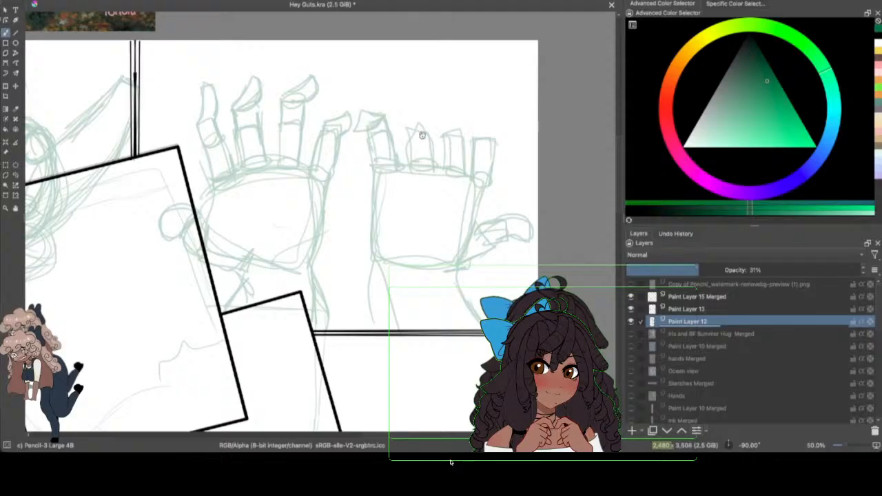
drag(417, 102, 432, 141)
drag(413, 95, 416, 167)
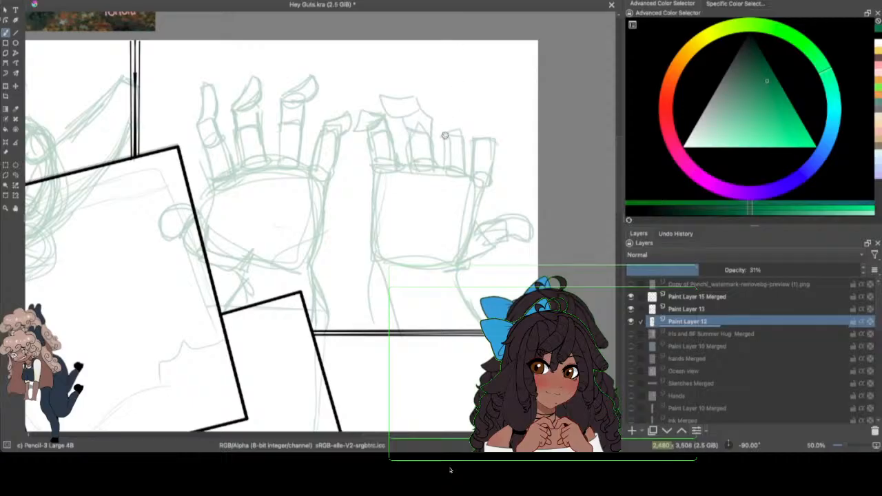
mouse_move(445, 135)
mouse_down()
mouse_move(457, 138)
mouse_move(445, 89)
mouse_move(427, 81)
mouse_move(449, 102)
mouse_move(429, 82)
mouse_move(444, 113)
mouse_move(446, 84)
mouse_move(437, 85)
mouse_move(450, 141)
mouse_up()
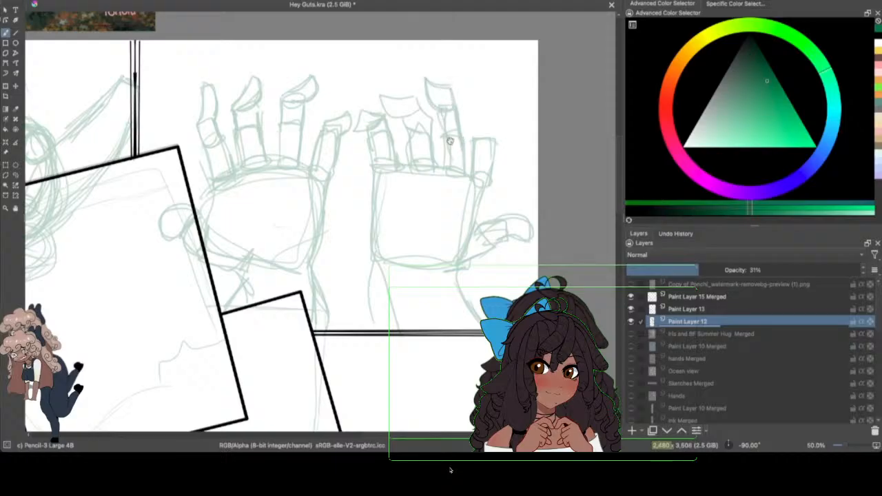
drag(449, 92, 438, 110)
mouse_move(487, 107)
mouse_down()
mouse_move(498, 136)
mouse_move(493, 159)
mouse_move(476, 141)
mouse_move(474, 156)
mouse_move(463, 80)
mouse_move(458, 89)
mouse_move(474, 112)
mouse_up()
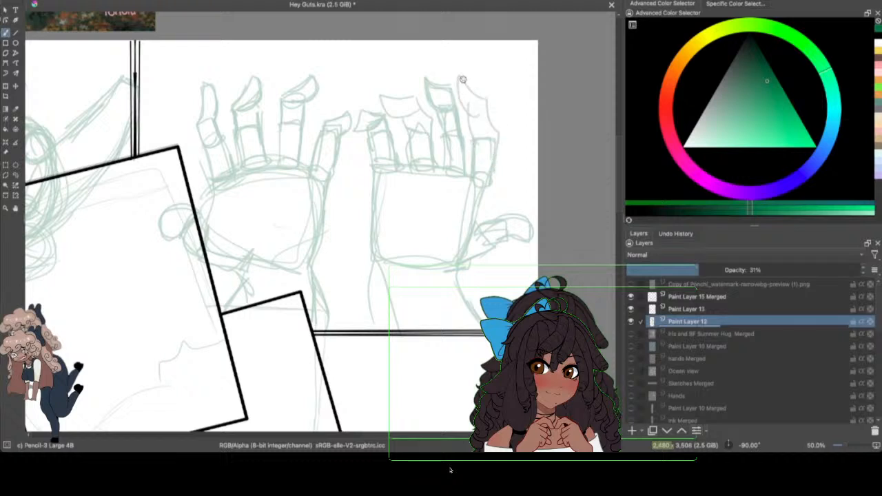
mouse_move(463, 79)
mouse_down()
mouse_move(487, 101)
mouse_move(492, 163)
mouse_move(458, 94)
mouse_move(470, 115)
mouse_move(476, 178)
mouse_up()
Step: Save the document
mouse_move(618, 186)
mouse_down()
mouse_move(619, 195)
mouse_move(619, 186)
mouse_up()
click(51, 0)
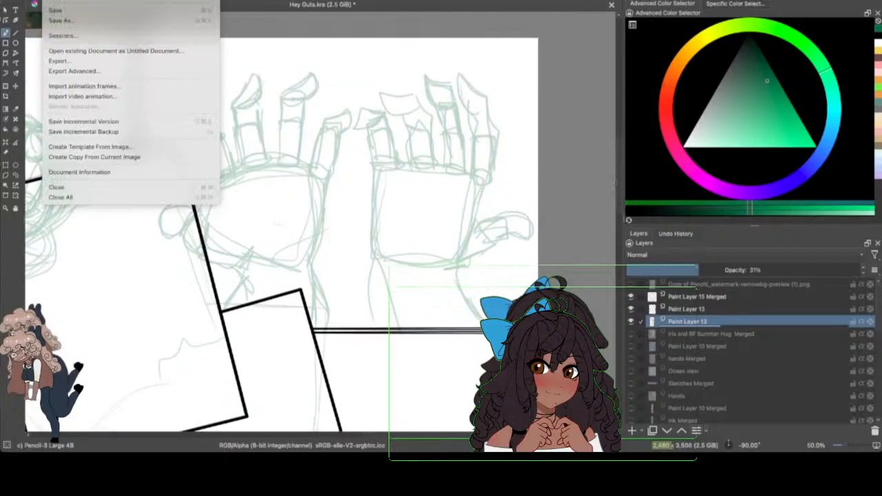
click(71, 10)
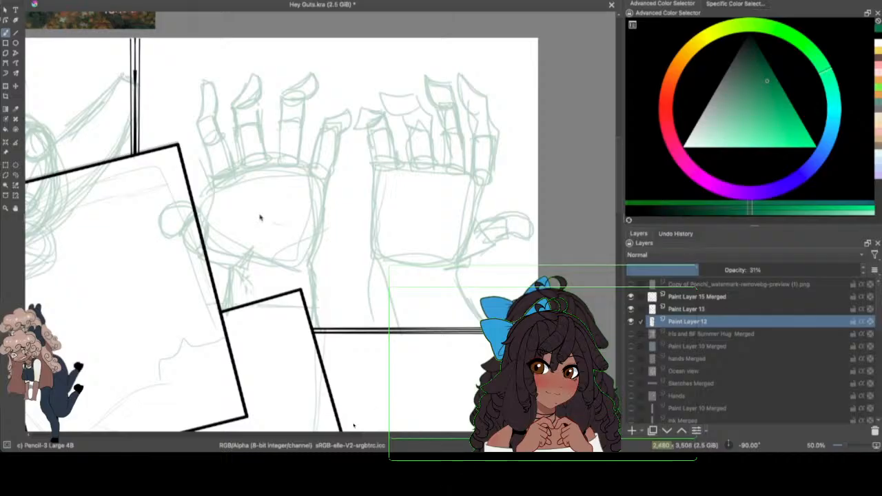
Step: Set the brush colour to purple and sketch a flower with radiating petals and a round centre on the first hand's palm
drag(224, 200, 255, 231)
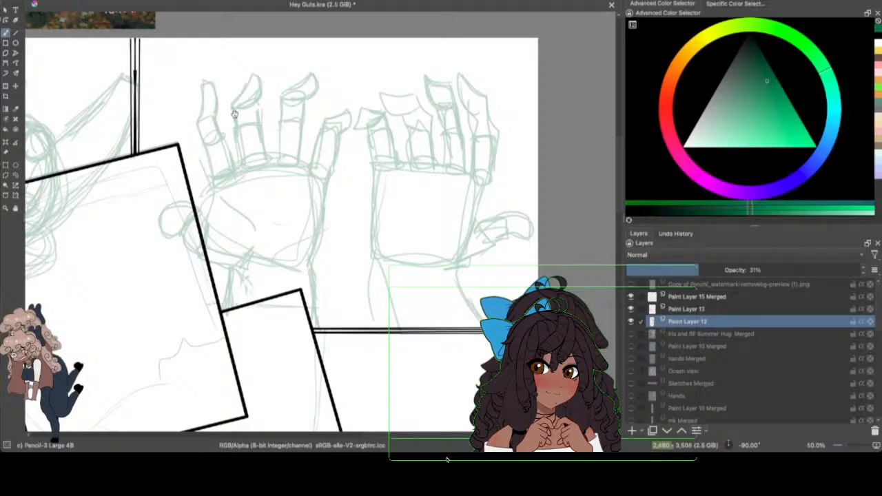
click(745, 198)
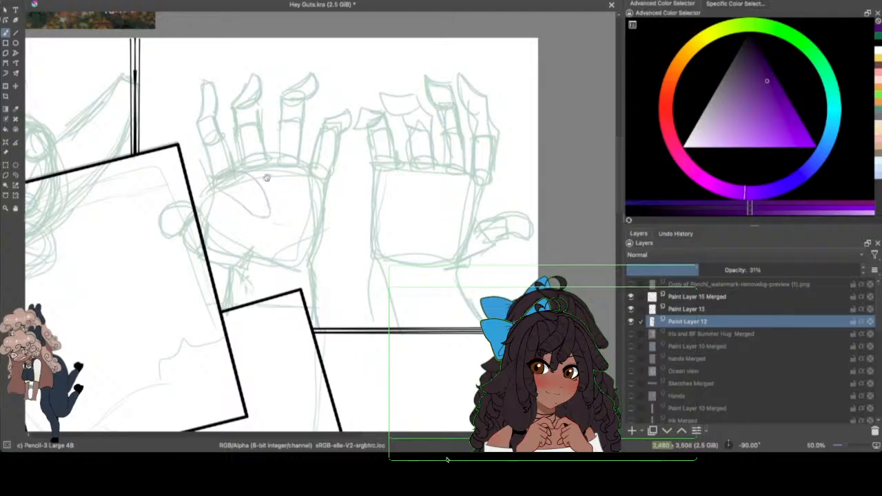
mouse_move(221, 192)
mouse_down()
mouse_move(264, 219)
mouse_move(260, 179)
mouse_move(280, 204)
mouse_move(272, 211)
mouse_move(284, 181)
mouse_up()
mouse_move(274, 212)
mouse_down()
mouse_move(325, 234)
mouse_move(276, 227)
mouse_move(288, 220)
mouse_move(303, 239)
mouse_up()
drag(278, 211, 299, 215)
mouse_move(300, 214)
mouse_down()
mouse_move(204, 231)
mouse_move(259, 201)
mouse_move(266, 213)
mouse_move(219, 218)
mouse_move(235, 240)
mouse_move(216, 243)
mouse_move(266, 223)
mouse_move(250, 237)
mouse_move(263, 221)
mouse_move(240, 232)
mouse_move(264, 221)
mouse_move(270, 237)
mouse_move(259, 236)
mouse_move(302, 235)
mouse_move(272, 231)
mouse_move(278, 223)
mouse_move(257, 236)
mouse_move(282, 250)
mouse_move(295, 227)
mouse_move(285, 261)
mouse_move(275, 262)
mouse_move(293, 263)
mouse_move(285, 267)
mouse_move(292, 266)
mouse_move(269, 228)
mouse_move(300, 219)
mouse_up()
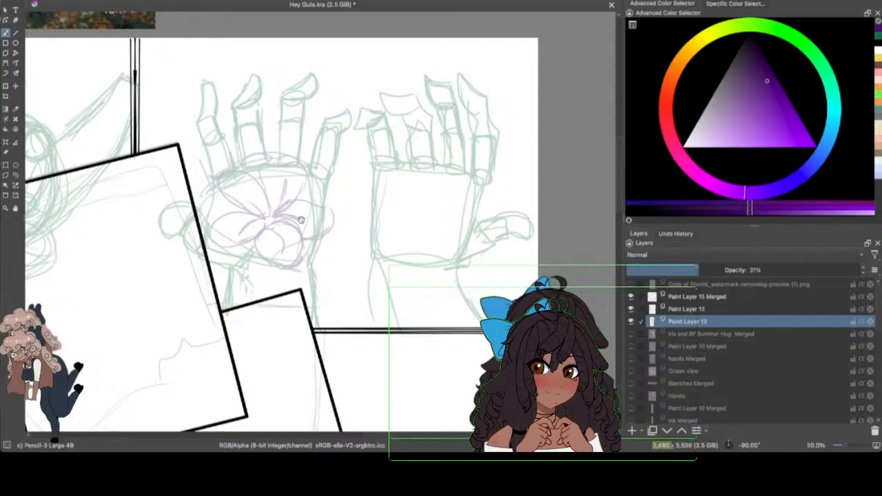
Step: Sketch a matching purple flower with petals and a round centre on the palm of the hand near the page edge
mouse_move(401, 180)
mouse_down()
mouse_move(377, 187)
mouse_move(421, 200)
mouse_move(417, 215)
mouse_up()
mouse_move(422, 173)
mouse_down()
mouse_move(445, 197)
mouse_move(431, 216)
mouse_up()
drag(435, 184, 430, 212)
mouse_move(431, 215)
mouse_down()
mouse_move(460, 204)
mouse_move(478, 214)
mouse_move(455, 233)
mouse_move(433, 219)
mouse_move(456, 221)
mouse_up()
mouse_move(424, 224)
mouse_down()
mouse_move(447, 247)
mouse_move(426, 224)
mouse_move(398, 233)
mouse_move(435, 260)
mouse_move(414, 184)
mouse_move(422, 217)
mouse_move(387, 213)
mouse_move(388, 244)
mouse_move(426, 224)
mouse_move(395, 224)
mouse_move(429, 257)
mouse_up()
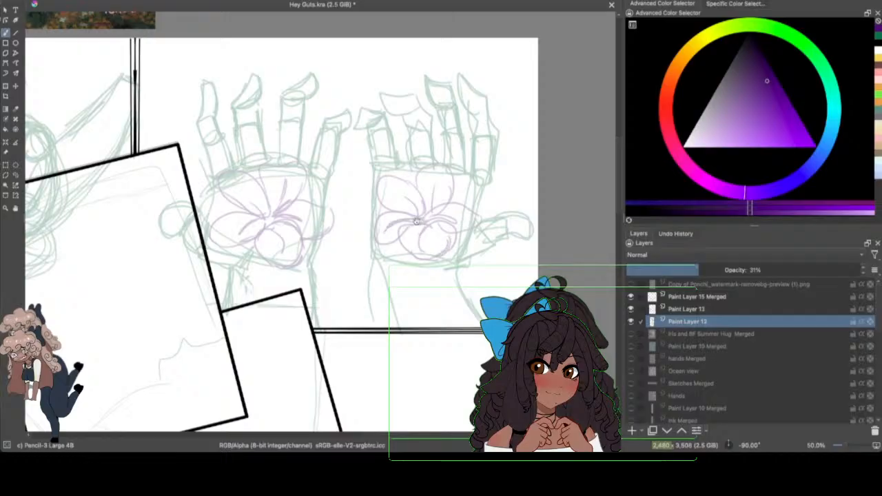
Step: Switch the brush colour back to the sketch green and save the document
click(876, 38)
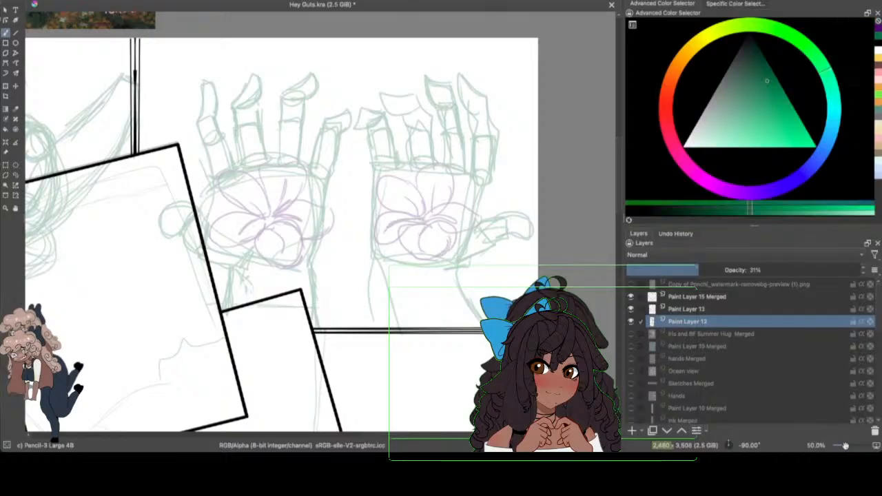
drag(845, 446, 846, 444)
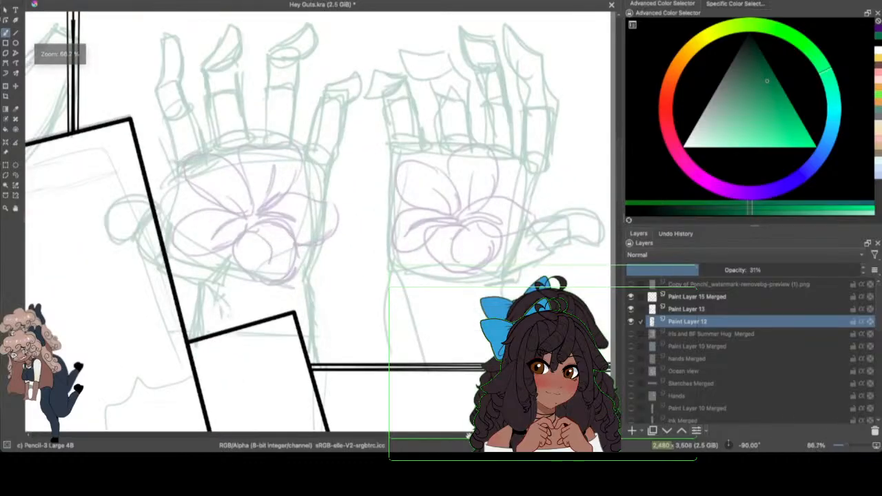
drag(469, 435, 373, 445)
drag(621, 173, 622, 217)
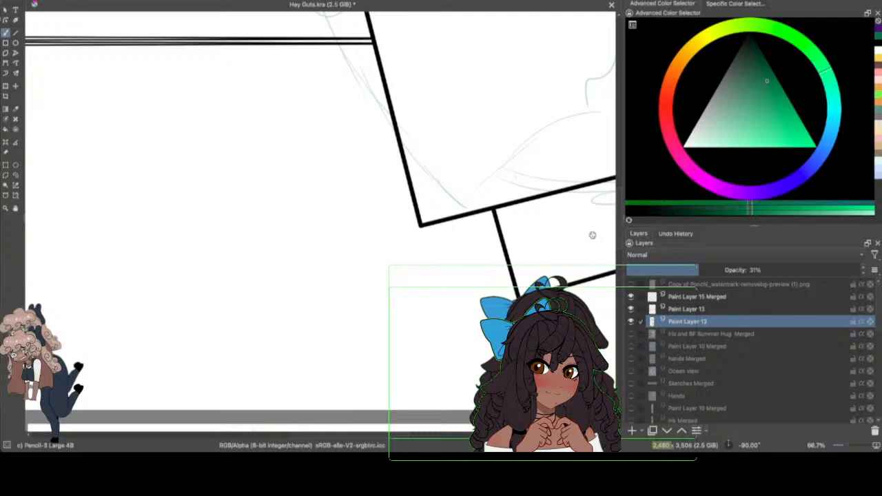
drag(381, 434, 374, 434)
click(55, 1)
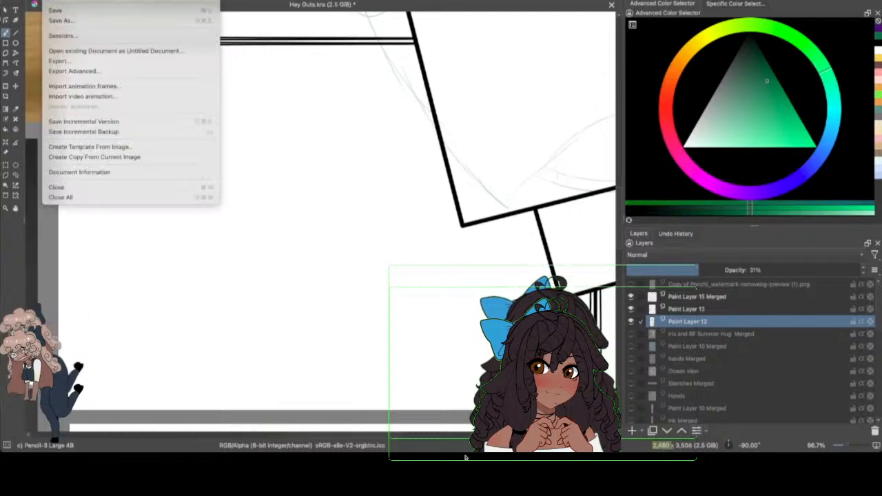
click(67, 12)
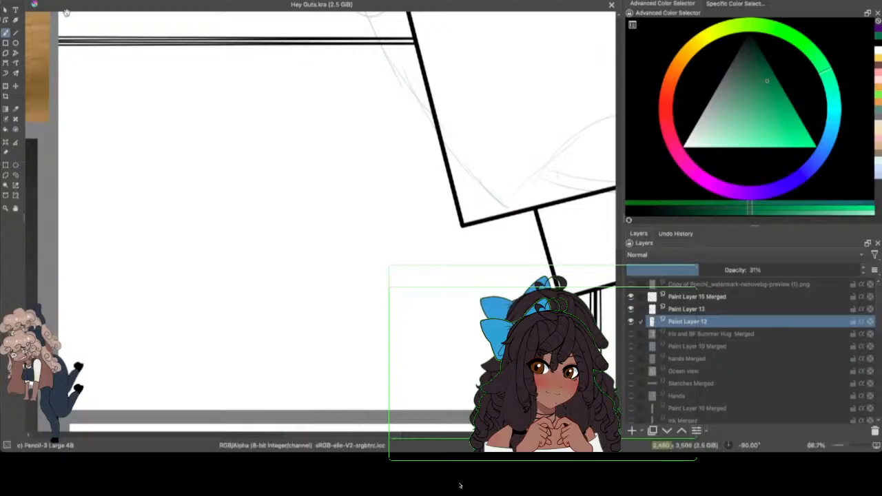
Step: Sketch long, overlapping shallow curves sweeping along the lower border of the lower-left panel
mouse_move(67, 310)
mouse_down()
mouse_move(98, 330)
mouse_move(335, 381)
mouse_up()
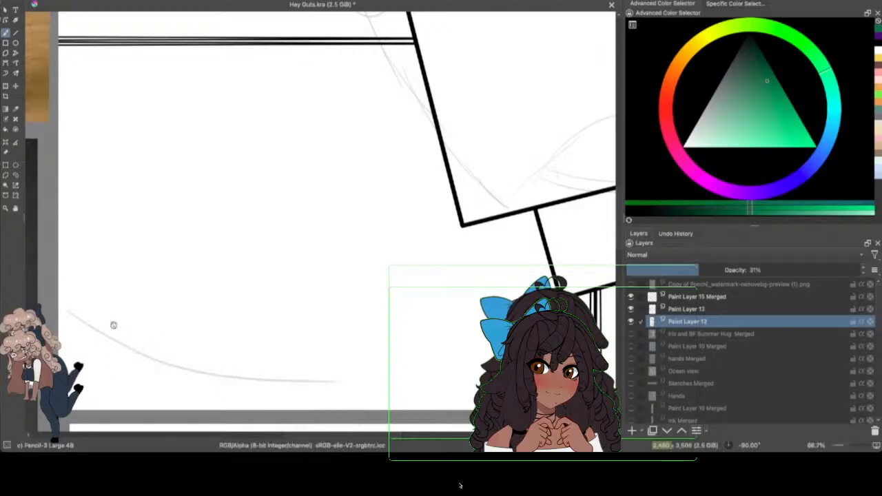
mouse_move(60, 306)
mouse_down()
mouse_move(360, 406)
mouse_move(463, 401)
mouse_up()
drag(267, 385, 473, 392)
drag(335, 400, 455, 392)
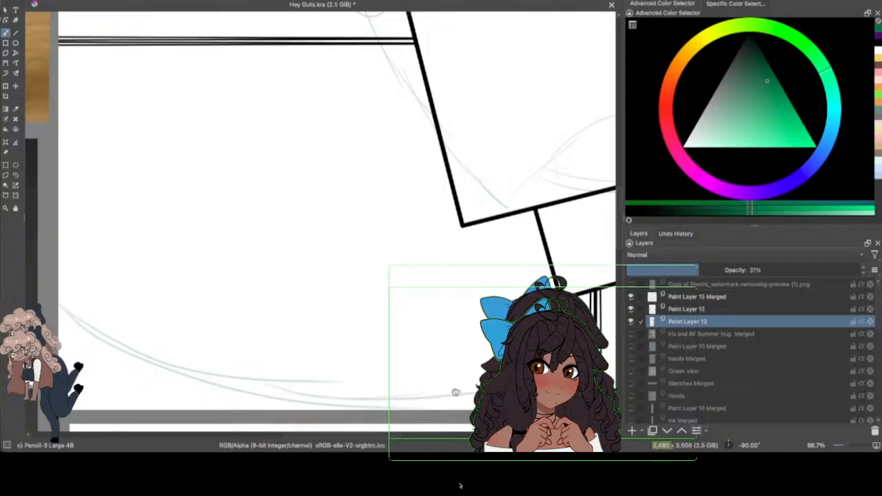
mouse_move(398, 395)
mouse_down()
mouse_move(480, 381)
mouse_move(229, 404)
mouse_up()
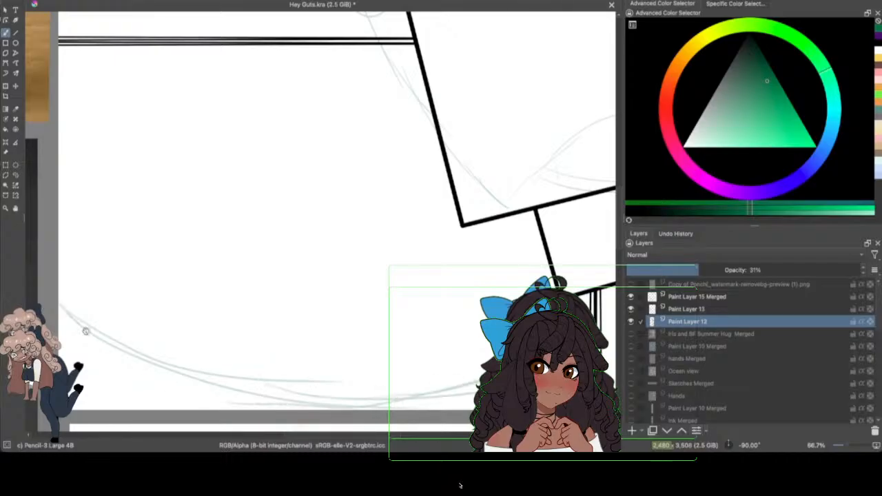
mouse_move(60, 302)
mouse_down()
mouse_move(372, 408)
mouse_move(453, 397)
mouse_up()
Step: Sketch a larger circle near the tilted frame in the lower-left panel and a smaller circle diagonally below it
drag(389, 435, 393, 435)
drag(618, 201, 618, 201)
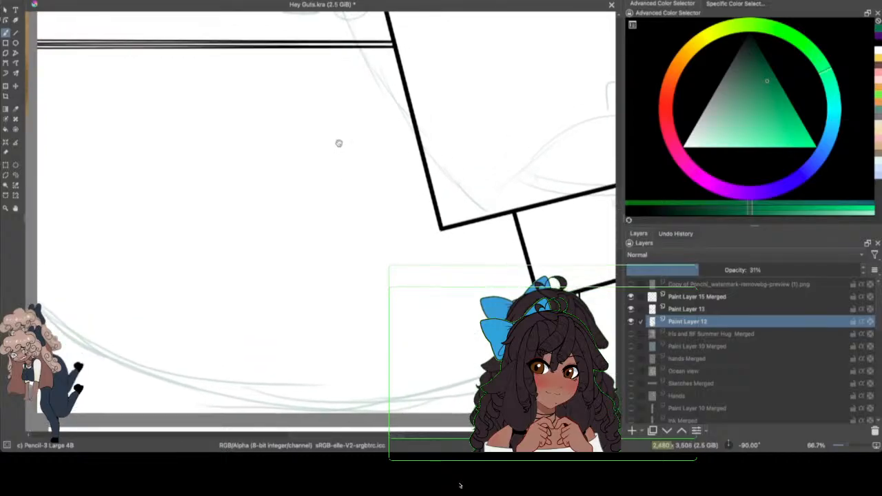
drag(338, 143, 372, 130)
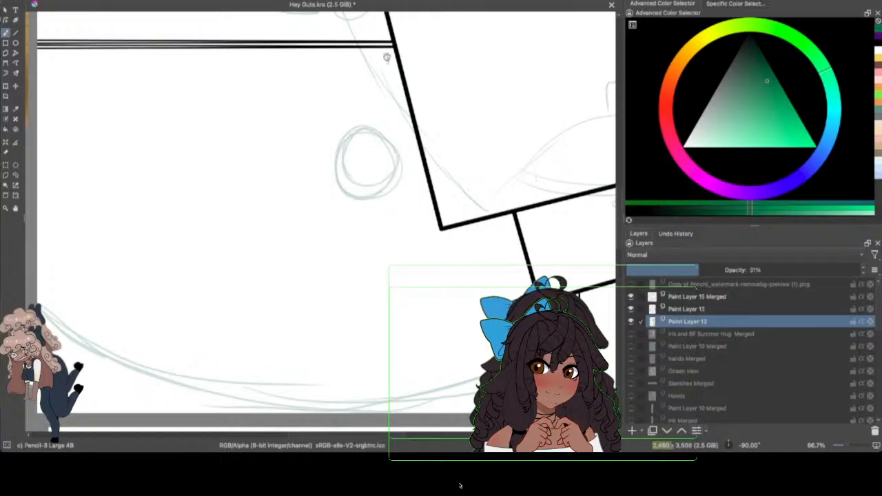
mouse_move(315, 223)
mouse_down()
mouse_move(339, 234)
mouse_move(328, 233)
mouse_up()
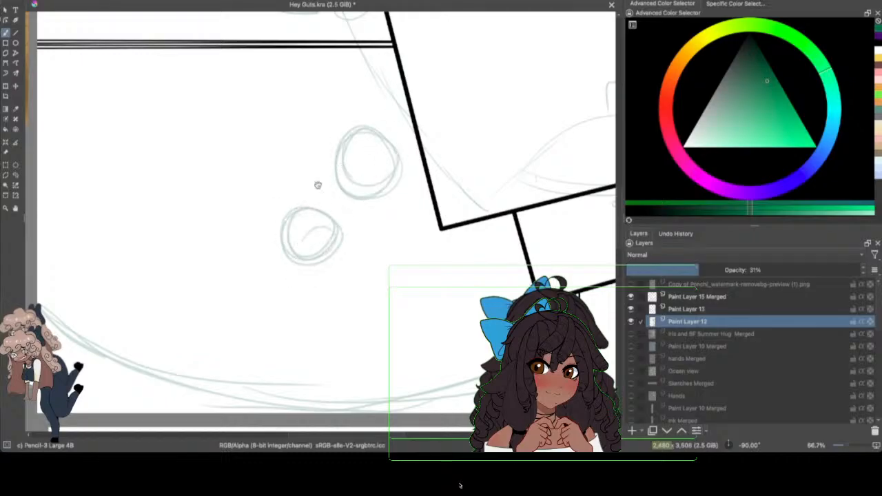
Step: Sketch the larger figure's neck and a long tapering torso curving down from the upper head circle in the lower-left panel
drag(358, 197, 354, 218)
drag(396, 195, 422, 279)
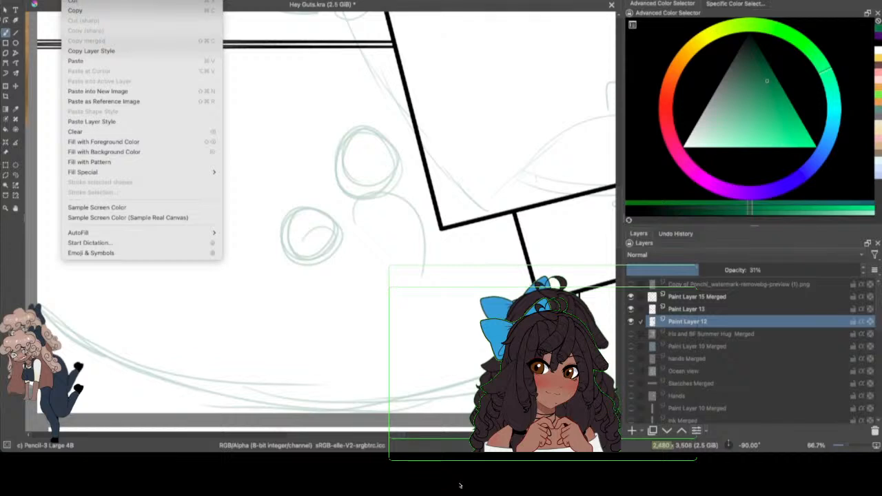
key(super+z)
mouse_move(393, 192)
mouse_down()
mouse_move(400, 218)
mouse_move(387, 309)
mouse_up()
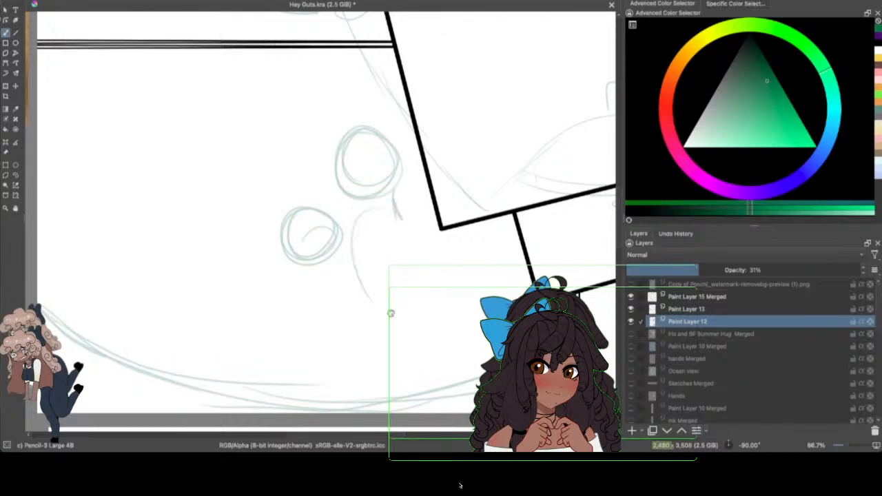
drag(374, 209, 435, 351)
drag(364, 241, 407, 327)
drag(360, 244, 412, 349)
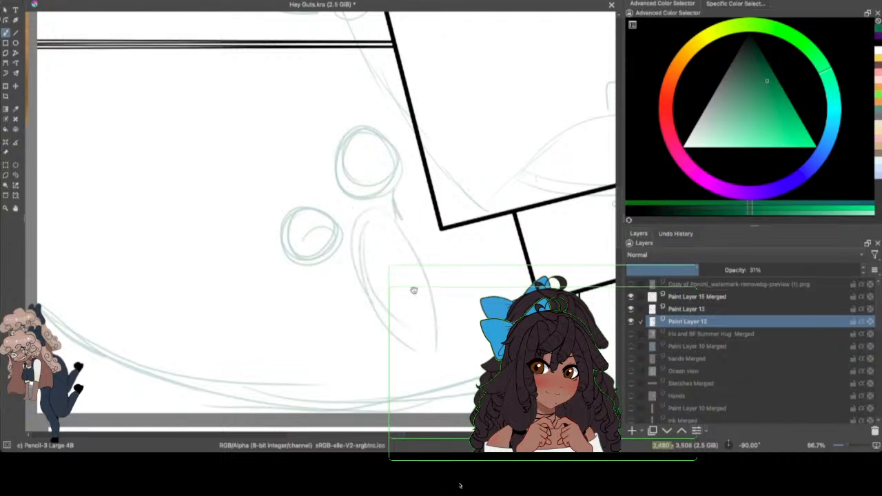
Step: Sketch a hip circle at the base of the larger figure's torso and a low leg curve extending forward along the ground
mouse_move(429, 295)
mouse_down()
mouse_move(385, 297)
mouse_move(412, 364)
mouse_move(405, 336)
mouse_move(422, 338)
mouse_move(394, 336)
mouse_move(402, 320)
mouse_move(379, 340)
mouse_move(337, 328)
mouse_move(249, 384)
mouse_up()
mouse_move(295, 369)
mouse_down()
mouse_move(264, 382)
mouse_move(437, 367)
mouse_up()
mouse_move(390, 388)
mouse_down()
mouse_move(286, 378)
mouse_move(362, 382)
mouse_up()
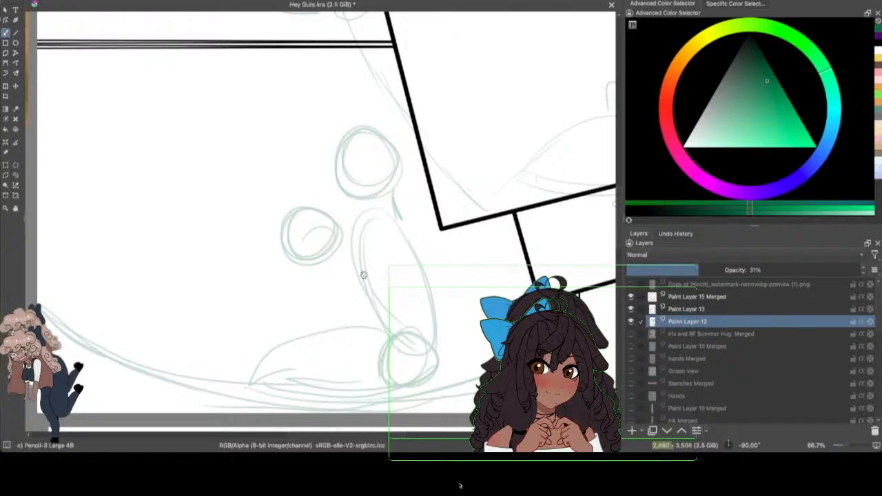
drag(356, 321, 410, 380)
drag(432, 331, 398, 391)
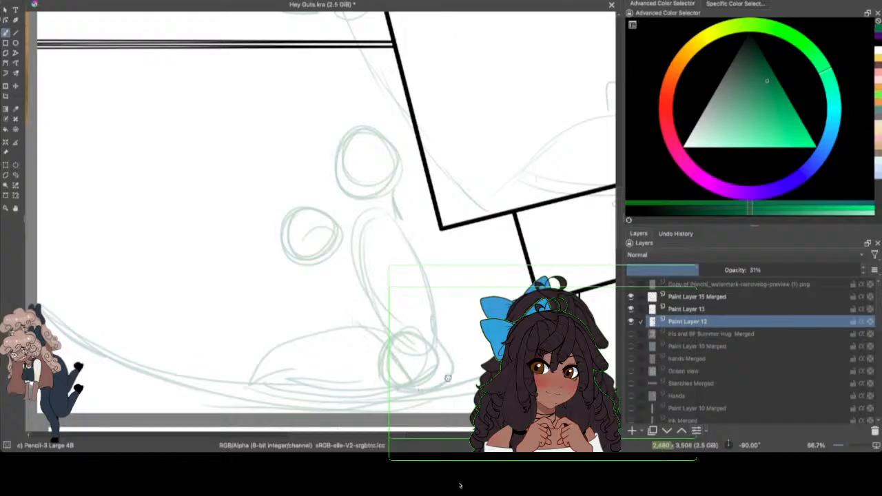
drag(447, 378, 422, 389)
Step: Build up the larger figure's folded legs with a rounded knee and overlapping thigh and shin strokes
mouse_move(373, 330)
mouse_down()
mouse_move(315, 323)
mouse_move(305, 338)
mouse_move(332, 367)
mouse_move(385, 377)
mouse_up()
drag(297, 330, 243, 378)
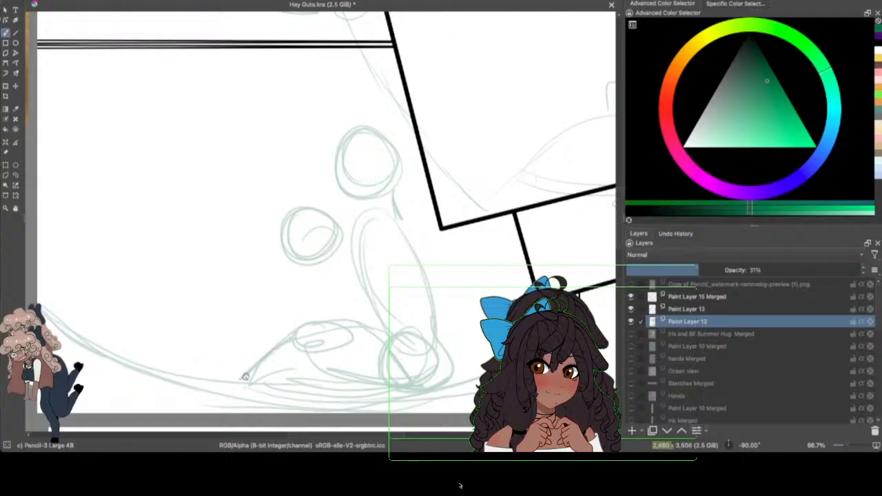
mouse_move(309, 369)
mouse_down()
mouse_move(261, 388)
mouse_move(337, 364)
mouse_up()
drag(270, 382, 342, 352)
drag(343, 323, 416, 349)
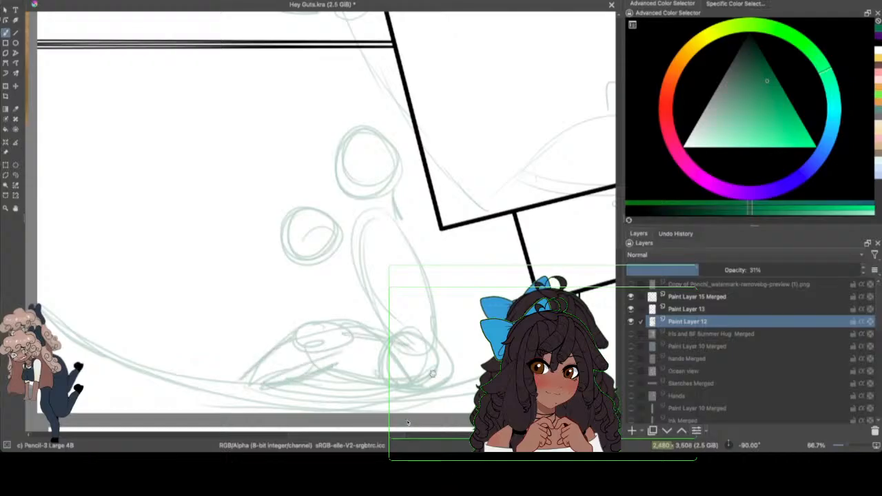
Step: Sketch a bent leg in front of the folded legs and a round torso with a small shoulder circle under the smaller head
mouse_move(265, 316)
mouse_down()
mouse_move(233, 378)
mouse_move(281, 337)
mouse_up()
mouse_move(282, 341)
mouse_down()
mouse_move(233, 378)
mouse_move(266, 355)
mouse_up()
drag(277, 318, 234, 359)
mouse_move(321, 270)
mouse_down()
mouse_move(333, 299)
mouse_move(355, 319)
mouse_move(350, 280)
mouse_move(314, 331)
mouse_move(315, 296)
mouse_move(271, 311)
mouse_move(296, 310)
mouse_up()
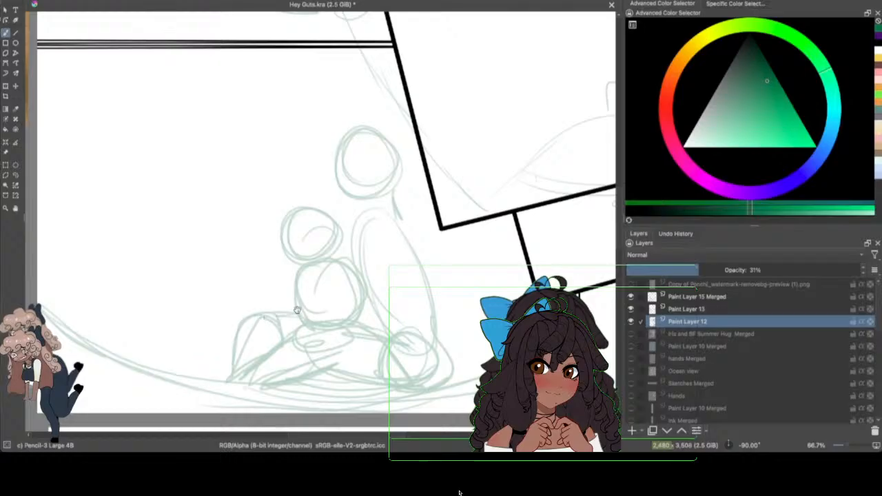
drag(330, 260, 335, 274)
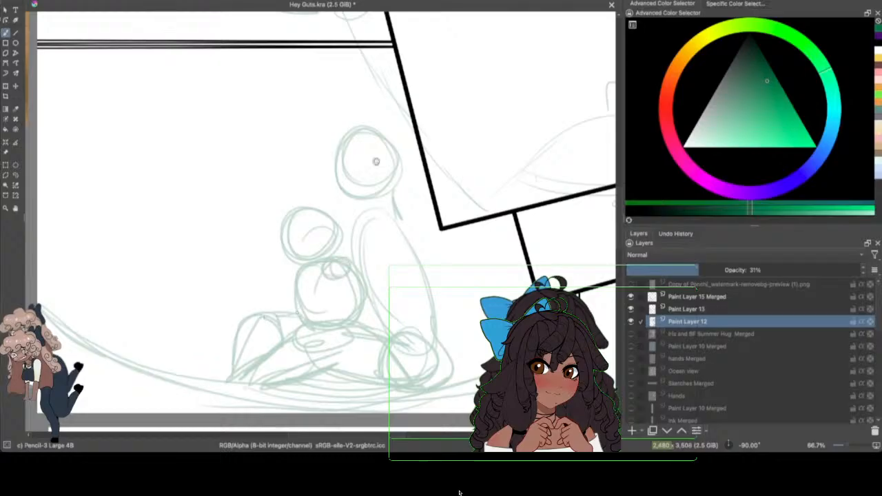
Step: Reinforce the larger figure's back, add a shoulder circle, and sketch the upper arm reaching towards the smaller figure
mouse_move(383, 214)
mouse_down()
mouse_move(389, 205)
mouse_move(422, 248)
mouse_move(429, 318)
mouse_move(465, 372)
mouse_up()
drag(367, 294, 394, 336)
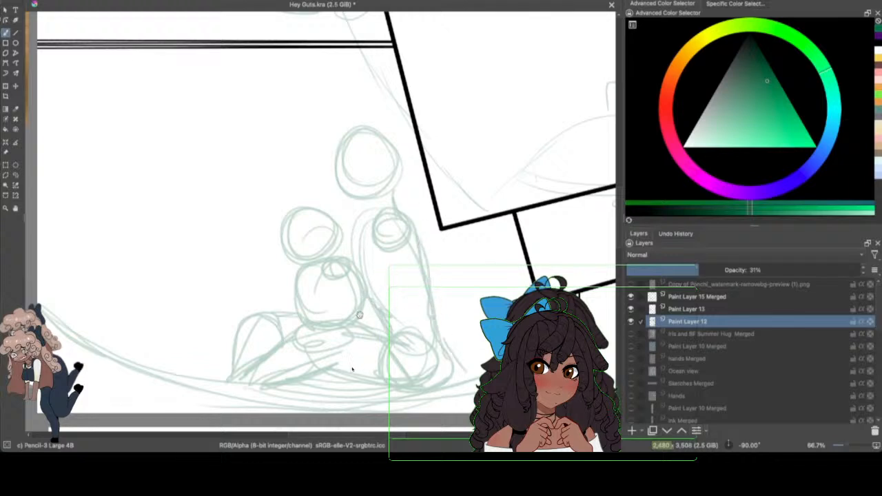
drag(357, 313, 391, 329)
drag(385, 213, 317, 248)
mouse_move(400, 244)
mouse_down()
mouse_move(300, 277)
mouse_move(294, 271)
mouse_move(390, 217)
mouse_move(318, 270)
mouse_up()
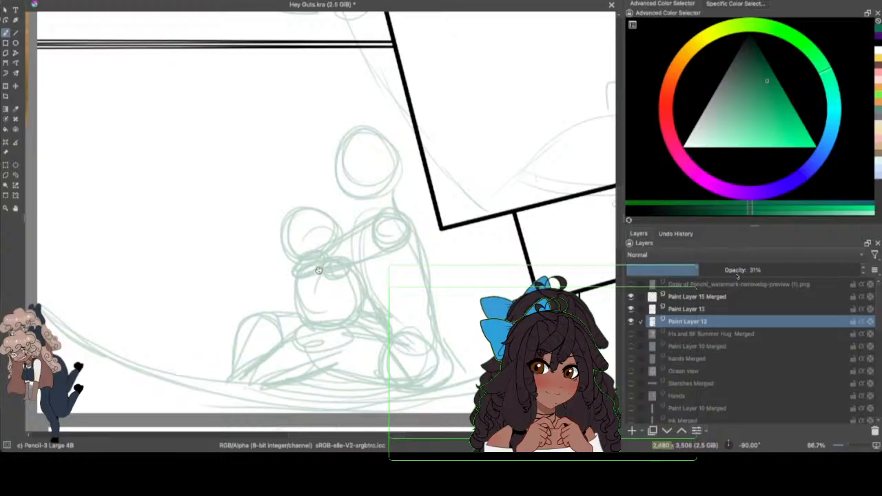
Step: Sketch forward-reaching arms with open hands in front of the smaller figure, and fill in the larger figure's neck and far shoulder
mouse_move(295, 241)
mouse_down()
mouse_move(223, 209)
mouse_move(261, 262)
mouse_move(293, 277)
mouse_up()
mouse_move(276, 272)
mouse_down()
mouse_move(217, 220)
mouse_move(281, 238)
mouse_up()
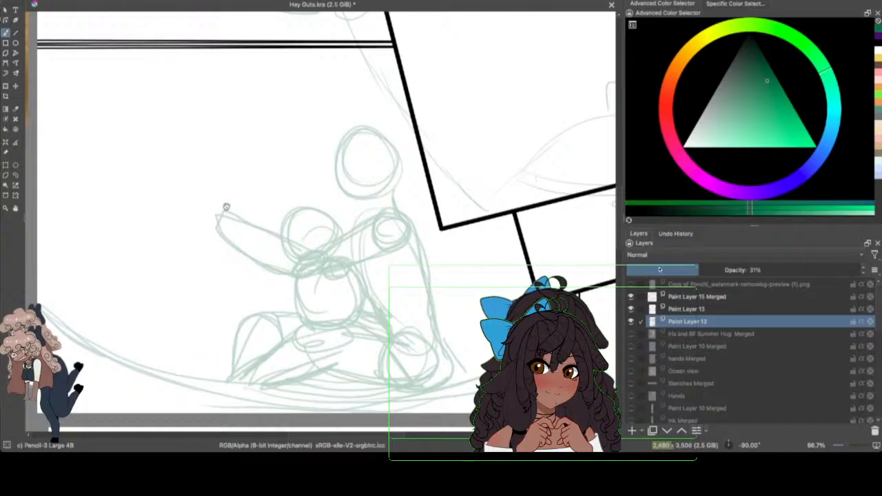
mouse_move(222, 205)
mouse_down()
mouse_move(177, 217)
mouse_move(213, 222)
mouse_move(183, 227)
mouse_move(218, 204)
mouse_move(205, 195)
mouse_move(219, 205)
mouse_up()
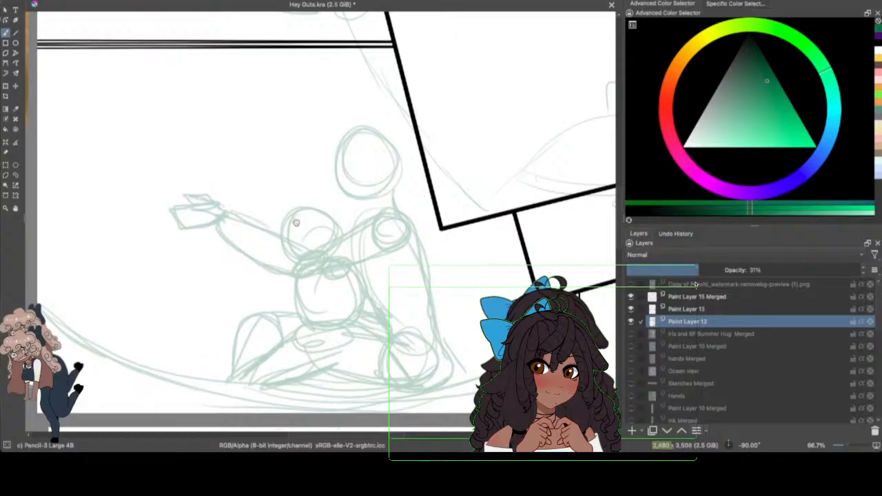
mouse_move(358, 200)
mouse_down()
mouse_move(363, 218)
mouse_move(343, 229)
mouse_up()
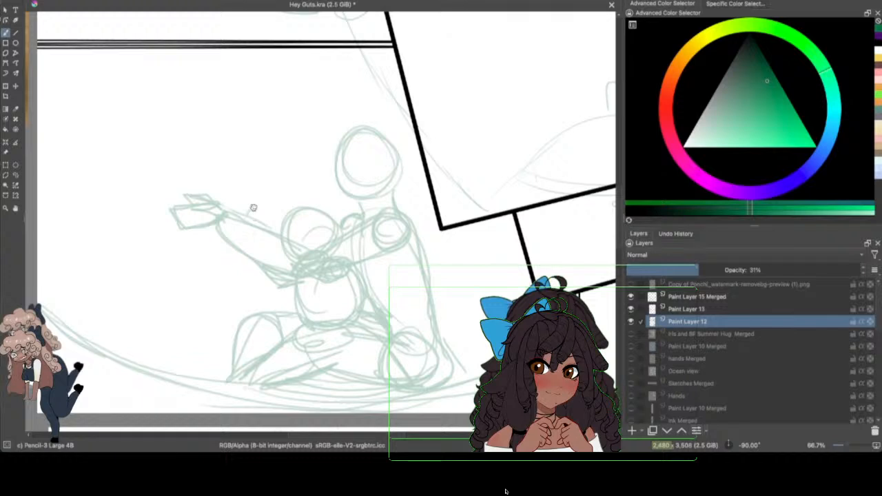
mouse_move(253, 207)
mouse_down()
mouse_move(278, 231)
mouse_move(243, 220)
mouse_move(254, 193)
mouse_move(257, 202)
mouse_up()
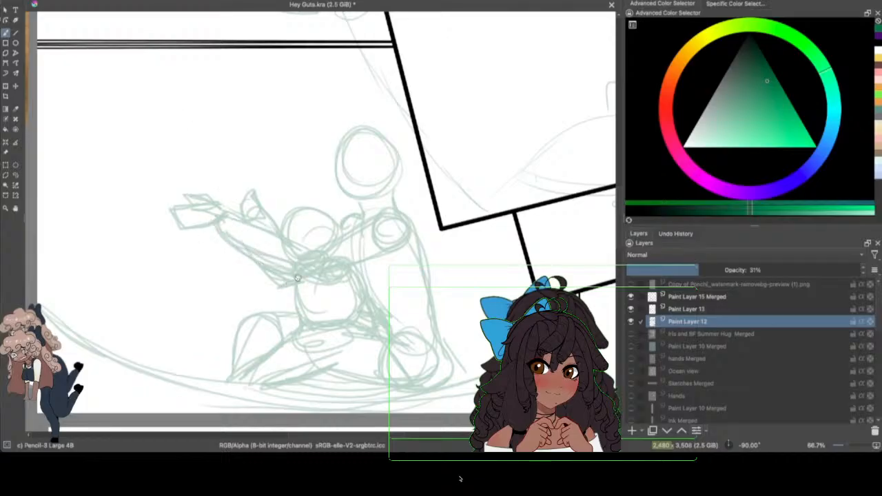
mouse_move(224, 196)
mouse_down()
mouse_move(276, 233)
mouse_move(276, 241)
mouse_move(334, 237)
mouse_up()
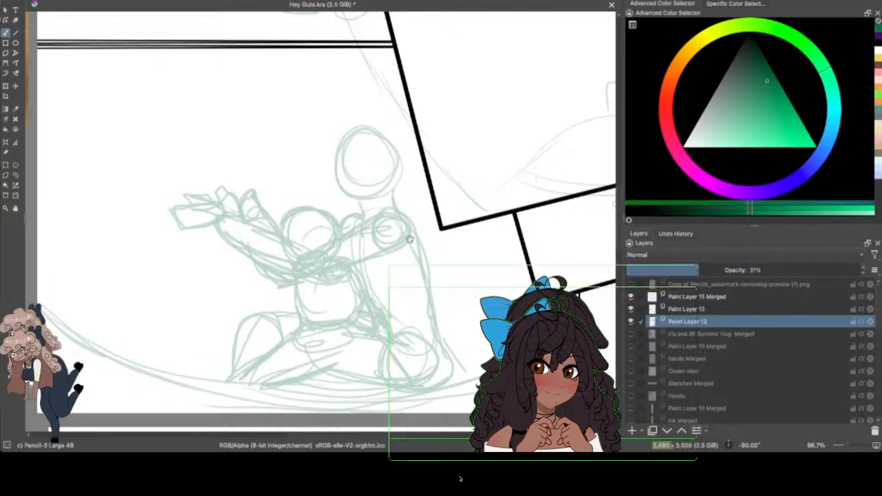
Step: Sketch a hair outline around the larger figure's head with a small round bun at the back
drag(358, 131, 350, 197)
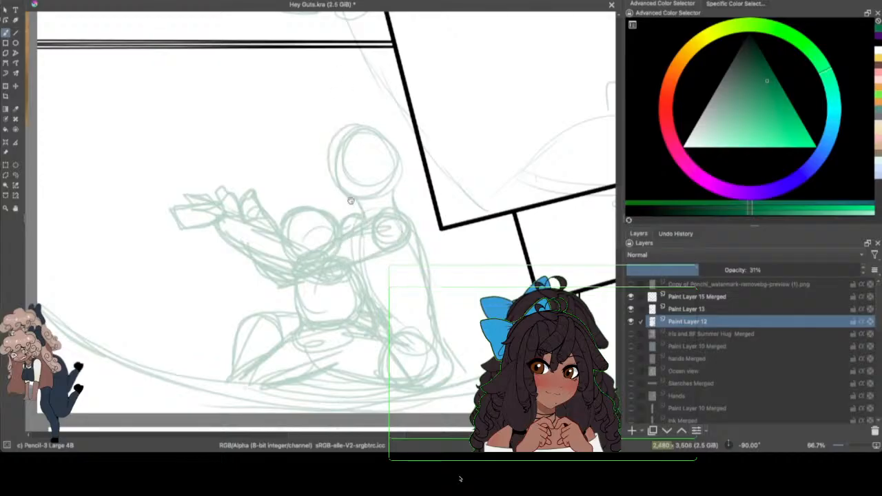
mouse_move(358, 125)
mouse_down()
mouse_move(340, 195)
mouse_move(359, 206)
mouse_move(370, 172)
mouse_move(374, 188)
mouse_move(347, 201)
mouse_move(354, 208)
mouse_move(390, 195)
mouse_move(404, 158)
mouse_move(390, 140)
mouse_up()
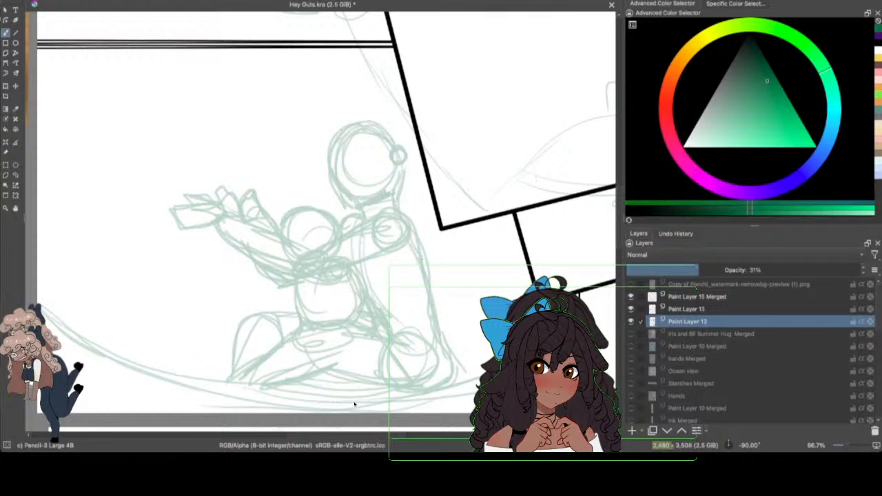
Step: Sketch two small petalled flowers floating in front of the outstretched hands
drag(414, 434, 388, 436)
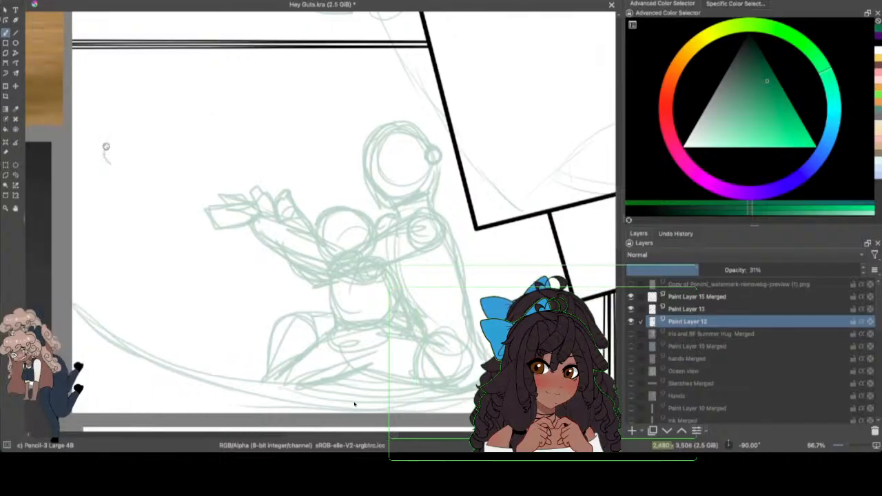
mouse_move(106, 144)
mouse_down()
mouse_move(123, 170)
mouse_move(112, 167)
mouse_move(133, 176)
mouse_up()
mouse_move(149, 139)
mouse_down()
mouse_move(174, 131)
mouse_move(136, 149)
mouse_move(157, 169)
mouse_move(181, 152)
mouse_move(161, 147)
mouse_up()
drag(158, 148, 160, 145)
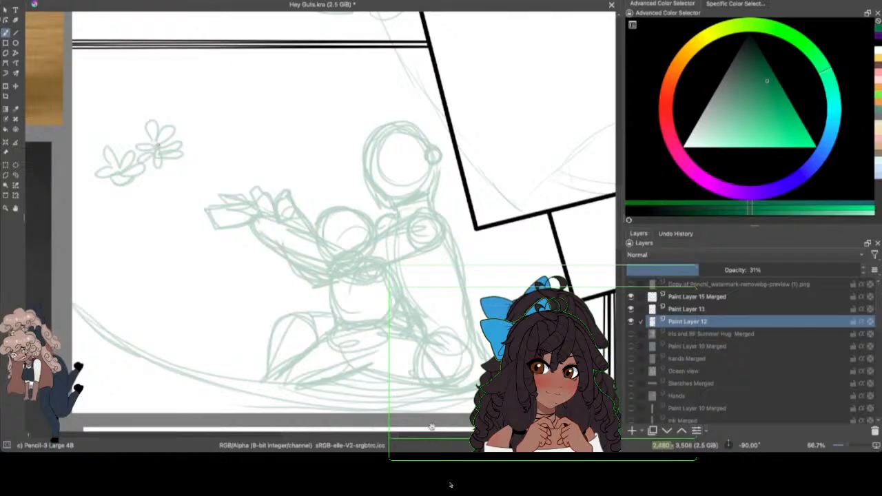
Step: Reinforce the curved ground line under the figures and extend two rising lines behind them towards the tilted frame
mouse_move(392, 433)
mouse_down()
mouse_move(405, 435)
mouse_move(394, 428)
mouse_up()
mouse_move(55, 298)
mouse_down()
mouse_move(159, 358)
mouse_move(387, 406)
mouse_up()
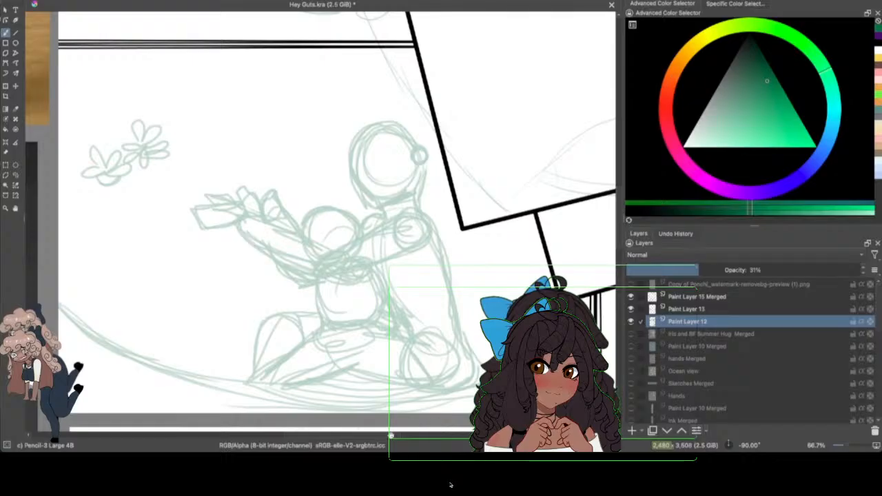
drag(390, 435, 417, 419)
mouse_move(350, 309)
mouse_down()
mouse_move(431, 259)
mouse_move(344, 307)
mouse_up()
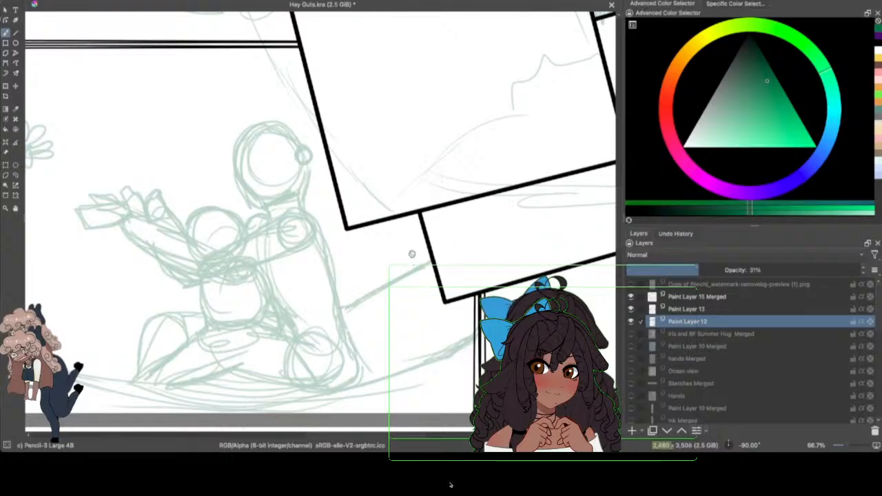
Step: Sketch a slanted end connecting the two rising lines behind the figures, just below the tilted frame
drag(422, 251, 405, 266)
drag(405, 265, 473, 331)
drag(397, 270, 470, 338)
mouse_move(418, 244)
mouse_down()
mouse_move(391, 254)
mouse_move(388, 277)
mouse_move(400, 255)
mouse_move(355, 300)
mouse_up()
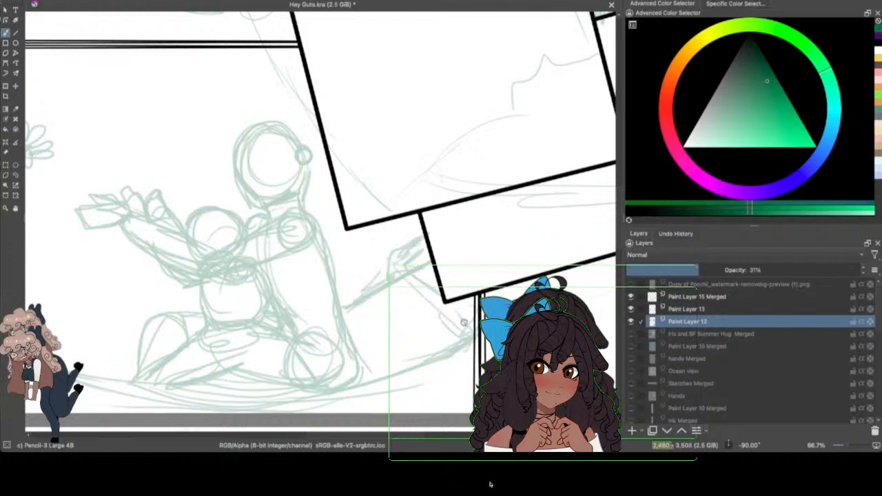
drag(441, 361, 414, 370)
Step: Save the document and bring the empty lower-right panel into view
click(842, 446)
drag(842, 445, 847, 444)
drag(393, 429, 497, 432)
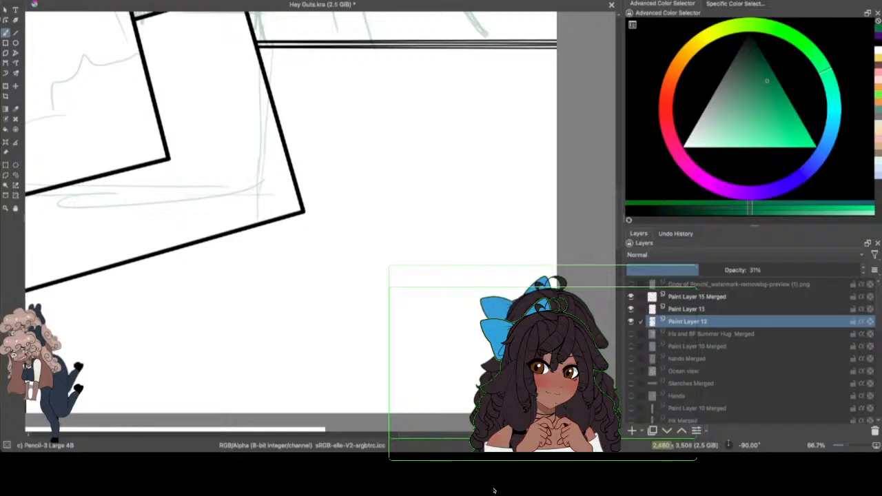
click(47, 0)
click(62, 10)
scroll(494, 490, left, 3)
scroll(494, 490, right, 1)
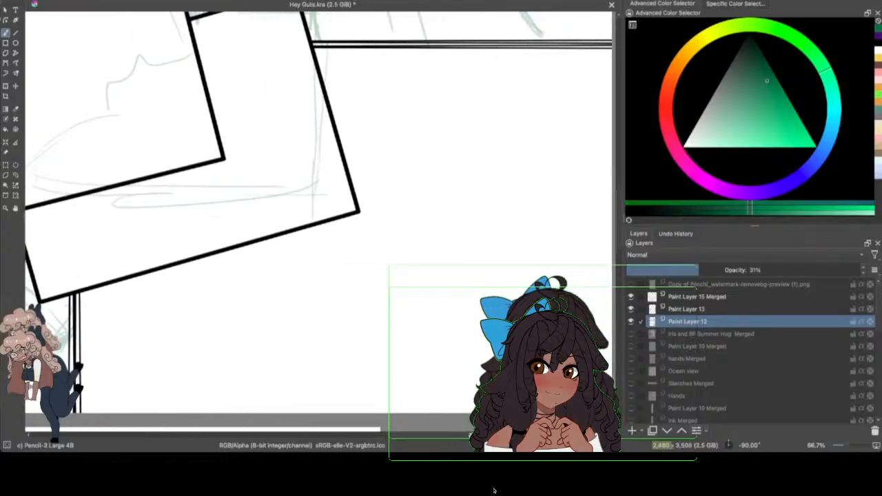
scroll(494, 491, right, 1)
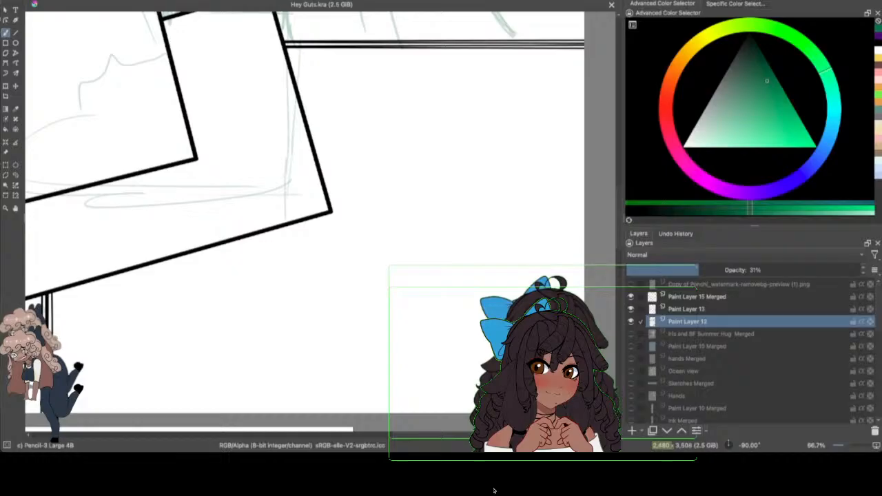
Step: Sketch stepped diagonal edges and four long, gently curved horizontal lines across the lower part of the lower-right panel
drag(73, 369, 128, 323)
drag(75, 384, 153, 308)
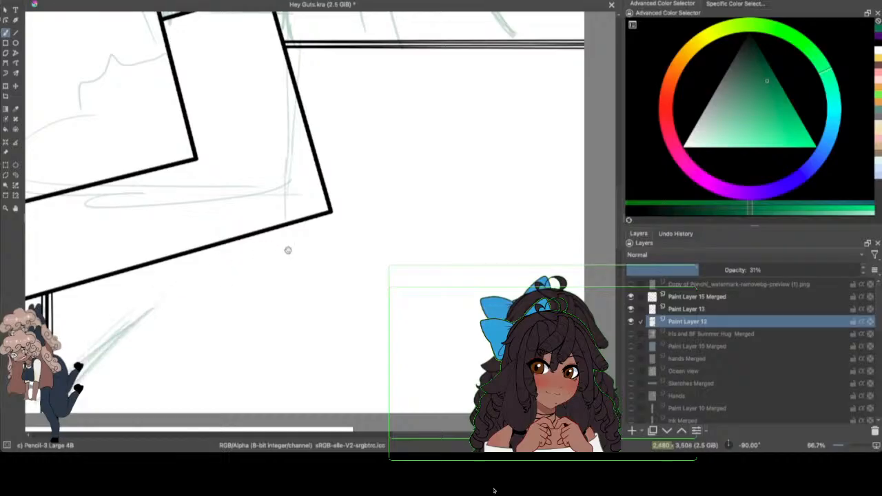
drag(93, 364, 483, 377)
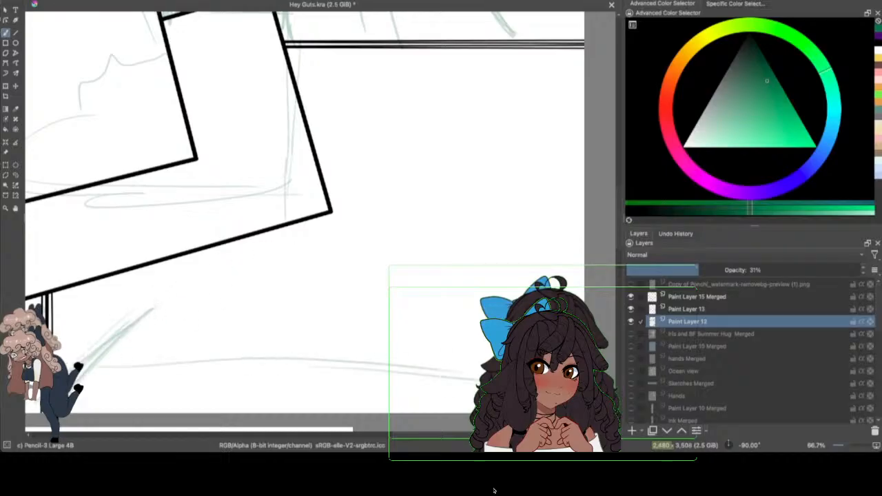
drag(150, 330, 483, 323)
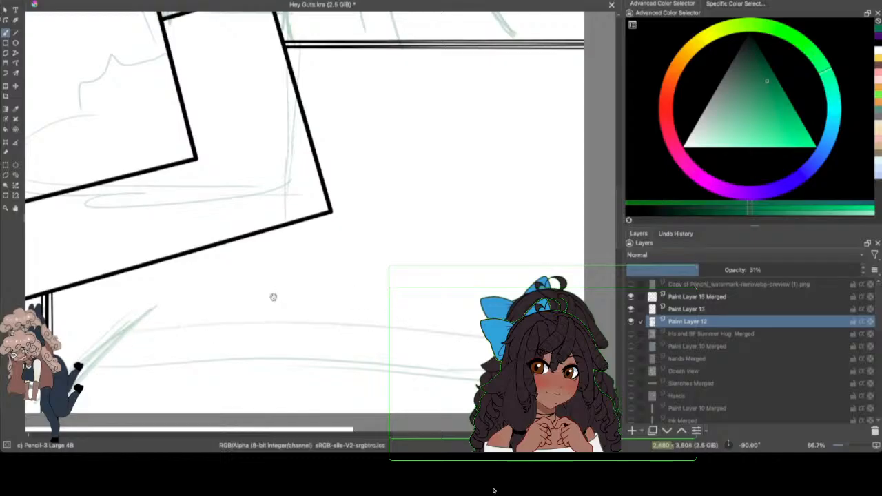
mouse_move(118, 306)
mouse_down()
mouse_move(156, 307)
mouse_move(164, 277)
mouse_up()
mouse_move(123, 328)
mouse_down()
mouse_move(129, 310)
mouse_move(485, 306)
mouse_up()
mouse_move(173, 275)
mouse_down()
mouse_move(270, 271)
mouse_move(591, 286)
mouse_move(432, 272)
mouse_move(461, 283)
mouse_move(582, 267)
mouse_up()
Step: Sketch steep slanted strokes near the page edge of the lower-right panel, running down to the uppermost horizontal line
drag(481, 201, 520, 276)
drag(494, 227, 542, 275)
drag(441, 93, 498, 196)
drag(478, 120, 551, 267)
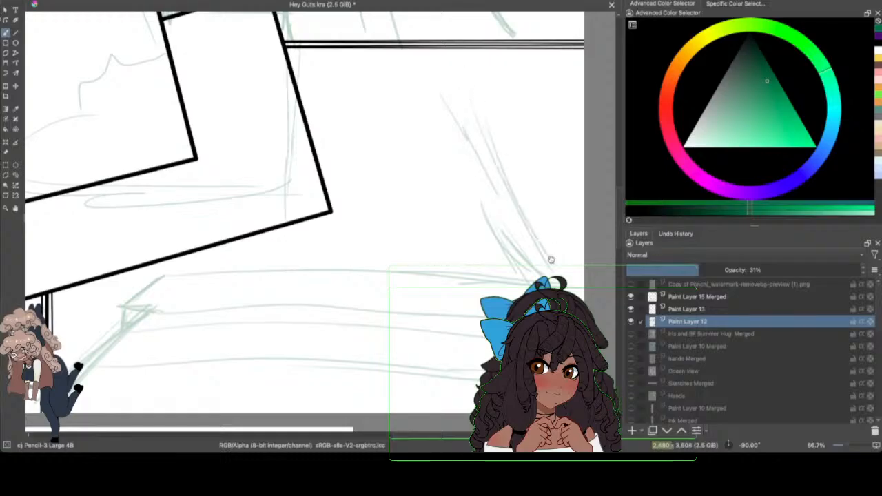
drag(510, 181, 562, 269)
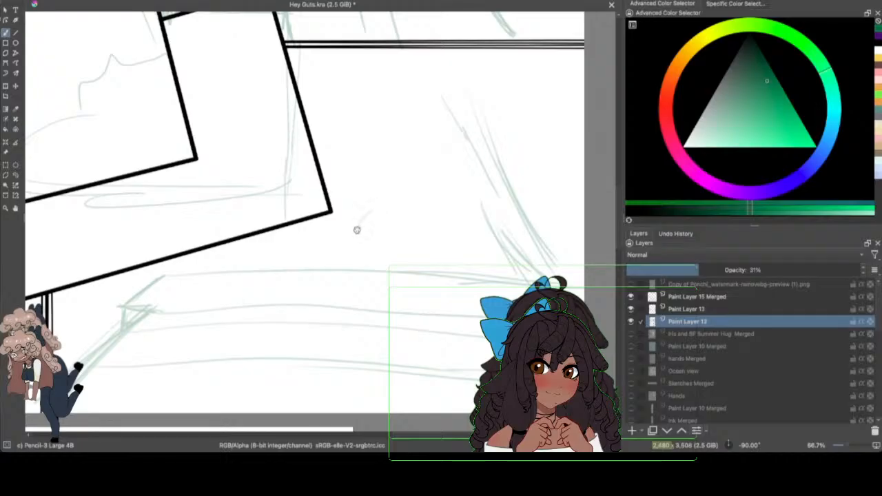
Step: Sketch a round head with a small side bun above the horizontal lines, and begin the shoulder and arm beneath it
mouse_move(356, 230)
mouse_down()
mouse_move(382, 220)
mouse_move(413, 256)
mouse_move(397, 225)
mouse_move(351, 239)
mouse_move(413, 214)
mouse_move(420, 225)
mouse_move(359, 266)
mouse_move(400, 207)
mouse_move(400, 259)
mouse_move(369, 266)
mouse_move(350, 230)
mouse_move(413, 198)
mouse_move(405, 208)
mouse_move(417, 216)
mouse_move(412, 235)
mouse_move(426, 234)
mouse_move(417, 215)
mouse_move(427, 236)
mouse_move(406, 231)
mouse_move(417, 232)
mouse_move(420, 258)
mouse_up()
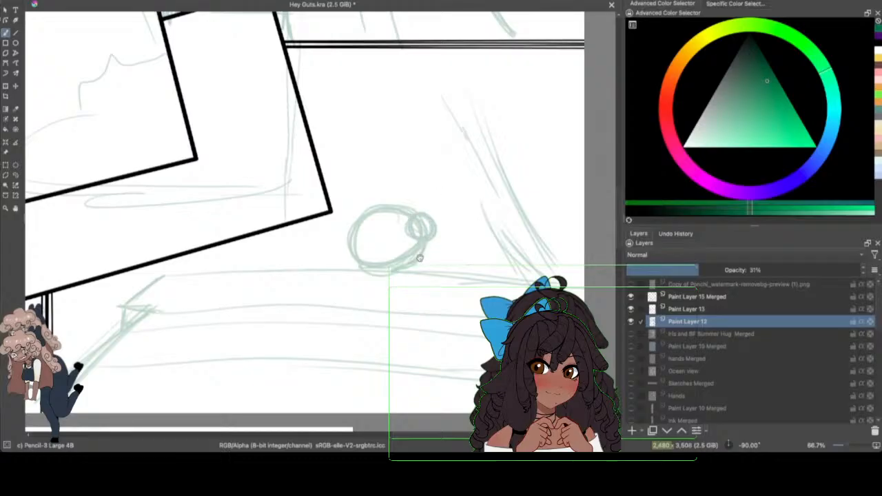
mouse_move(349, 241)
mouse_down()
mouse_move(352, 262)
mouse_move(380, 249)
mouse_move(334, 307)
mouse_up()
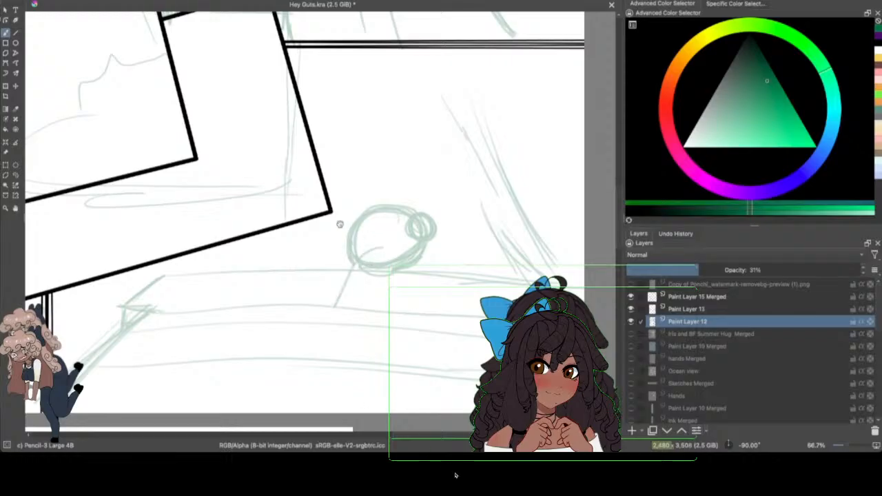
mouse_move(372, 253)
mouse_down()
mouse_move(385, 256)
mouse_move(358, 257)
mouse_move(322, 320)
mouse_move(328, 338)
mouse_move(388, 264)
mouse_move(310, 310)
mouse_move(345, 266)
mouse_move(317, 306)
mouse_up()
drag(349, 266, 314, 304)
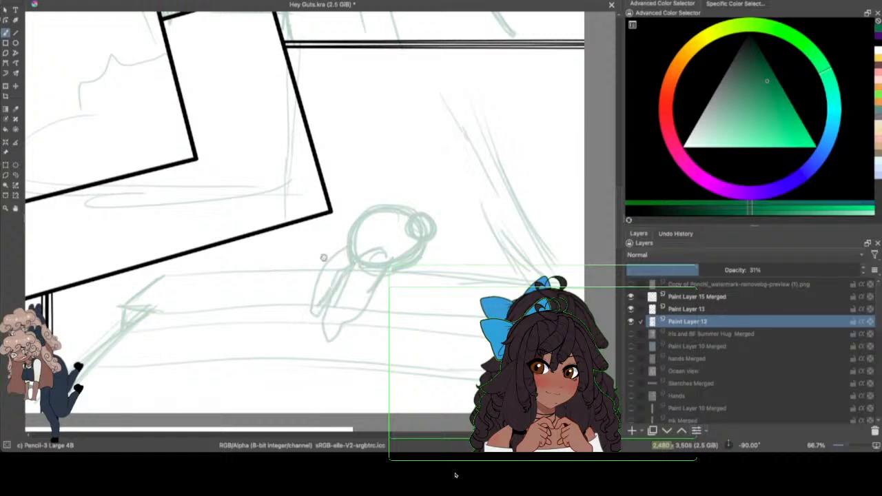
Step: Sketch the seated figure's back, far arm and rounded lower body in the lower-right panel
mouse_move(398, 272)
mouse_down()
mouse_move(418, 299)
mouse_move(421, 355)
mouse_up()
mouse_move(405, 277)
mouse_down()
mouse_move(436, 313)
mouse_move(423, 326)
mouse_move(397, 279)
mouse_move(430, 337)
mouse_move(414, 364)
mouse_up()
mouse_move(346, 328)
mouse_down()
mouse_move(397, 367)
mouse_move(415, 363)
mouse_up()
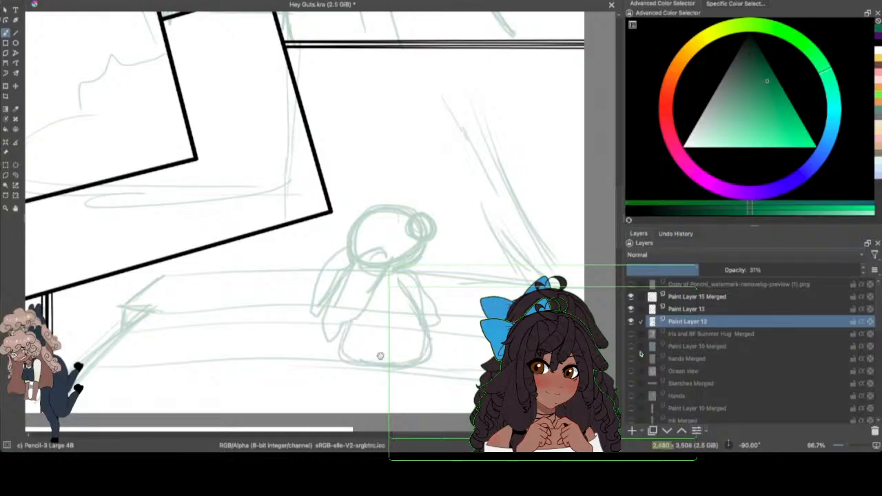
Step: Sketch a small rounded tail at the seated figure's base, rounded feet on both sides, and reinforce the nearby arm line
mouse_move(379, 354)
mouse_down()
mouse_move(372, 374)
mouse_move(394, 372)
mouse_move(384, 351)
mouse_move(404, 359)
mouse_up()
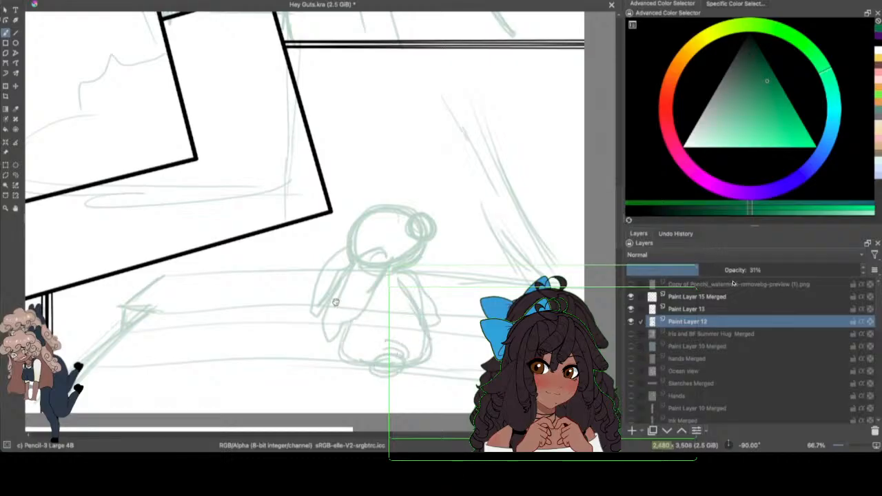
mouse_move(332, 337)
mouse_down()
mouse_move(343, 350)
mouse_move(322, 352)
mouse_up()
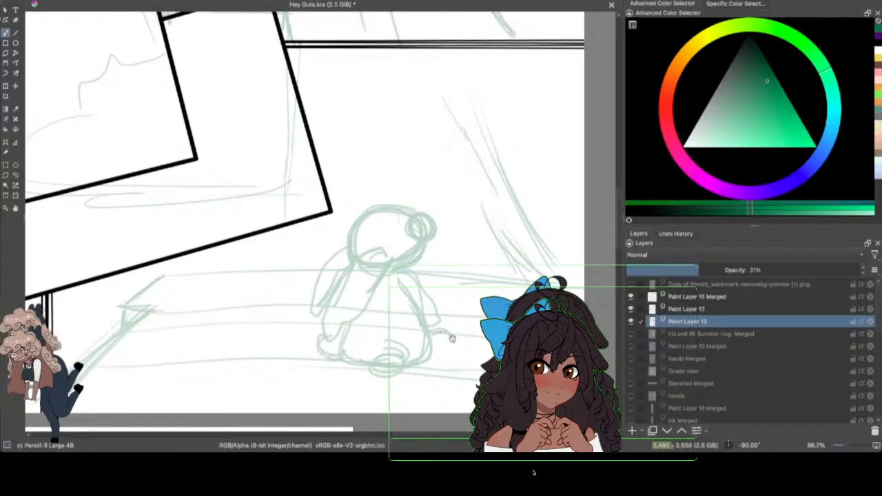
drag(383, 435, 427, 437)
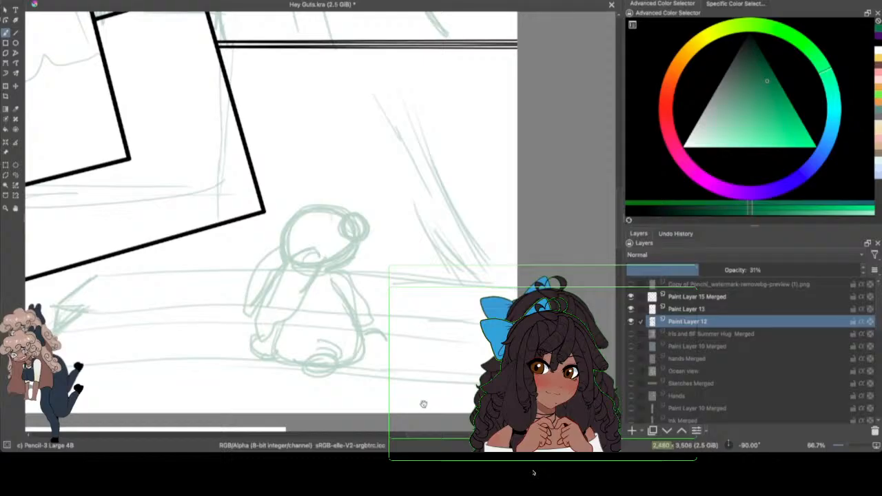
mouse_move(369, 333)
mouse_down()
mouse_move(382, 356)
mouse_move(388, 347)
mouse_move(374, 357)
mouse_move(394, 357)
mouse_move(385, 337)
mouse_move(397, 358)
mouse_move(380, 365)
mouse_move(397, 346)
mouse_move(383, 335)
mouse_move(377, 361)
mouse_up()
drag(447, 375, 405, 375)
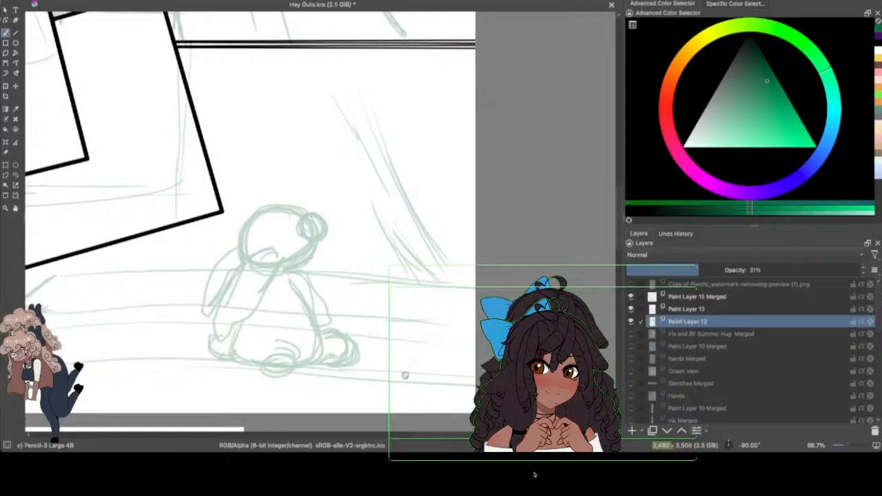
mouse_move(322, 333)
mouse_down()
mouse_move(331, 320)
mouse_move(341, 334)
mouse_up()
drag(292, 284, 311, 321)
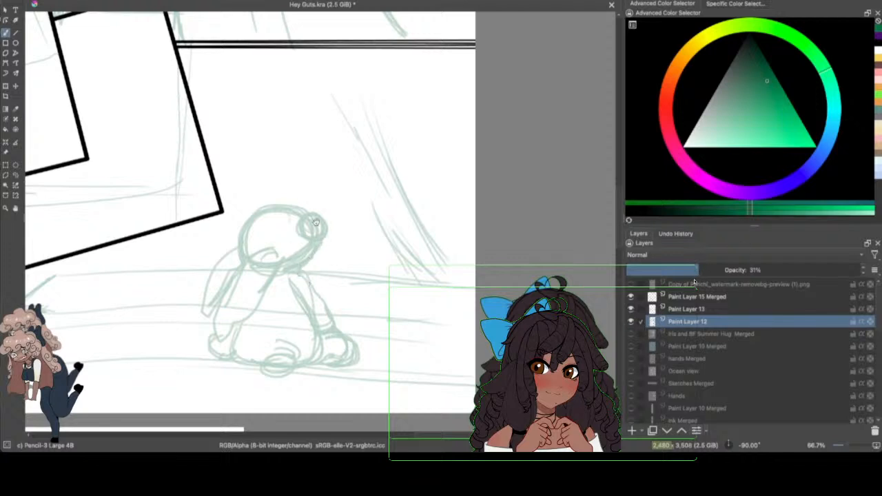
Step: Select the seated figure's head with a freehand outline, enlarge it slightly with the transform tool, and clear the selection
click(15, 176)
mouse_move(270, 184)
mouse_down()
mouse_move(231, 246)
mouse_move(266, 277)
mouse_move(350, 207)
mouse_move(357, 172)
mouse_up()
click(6, 86)
key(Return)
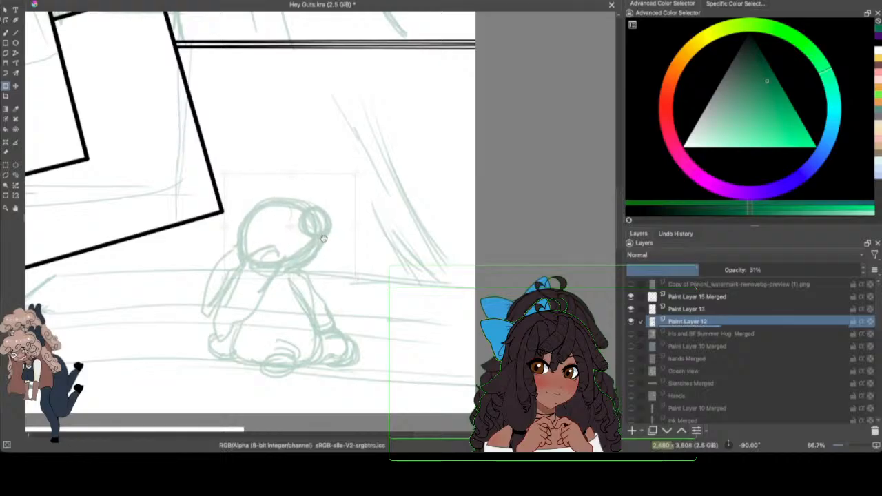
click(325, 218)
click(15, 175)
click(54, 163)
Step: Sketch an oval and short curved detail strokes inside the seated figure's head using the freehand brush
click(6, 33)
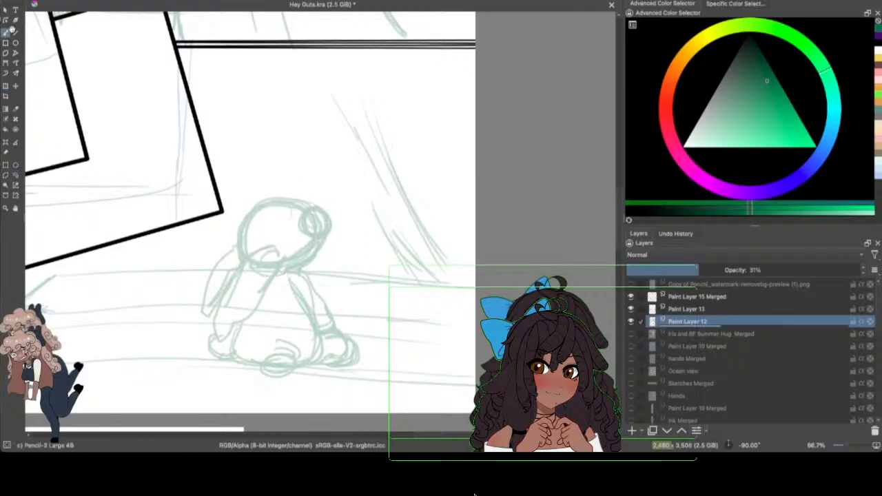
mouse_move(285, 217)
mouse_down()
mouse_move(294, 231)
mouse_move(269, 219)
mouse_move(289, 219)
mouse_move(260, 232)
mouse_up()
mouse_move(289, 215)
mouse_down()
mouse_move(269, 215)
mouse_move(315, 239)
mouse_move(291, 258)
mouse_move(321, 237)
mouse_up()
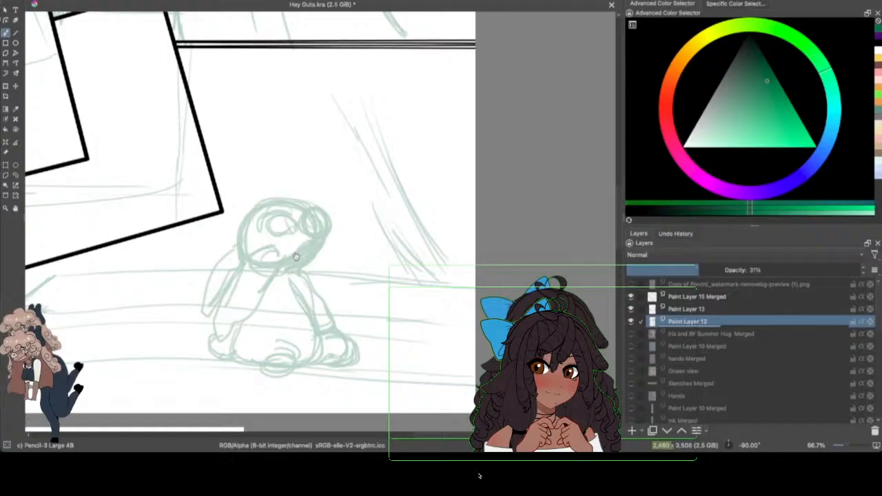
Step: Sketch sweeping curved strokes from the lower-right panel's upper border to the page edge, plus smaller curves inside them
drag(298, 257, 266, 256)
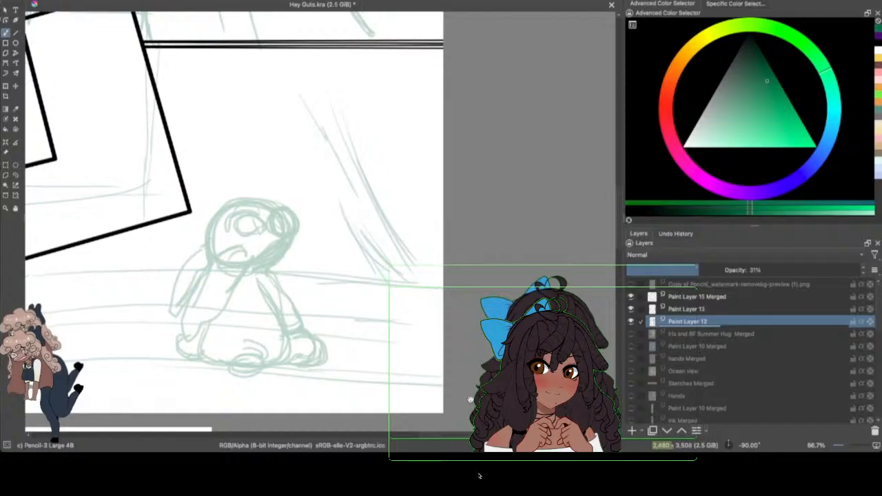
drag(374, 100, 443, 156)
drag(359, 53, 443, 173)
mouse_move(369, 78)
mouse_down()
mouse_move(443, 124)
mouse_move(439, 130)
mouse_up()
mouse_move(415, 58)
mouse_down()
mouse_move(442, 121)
mouse_move(433, 118)
mouse_up()
drag(414, 79, 440, 124)
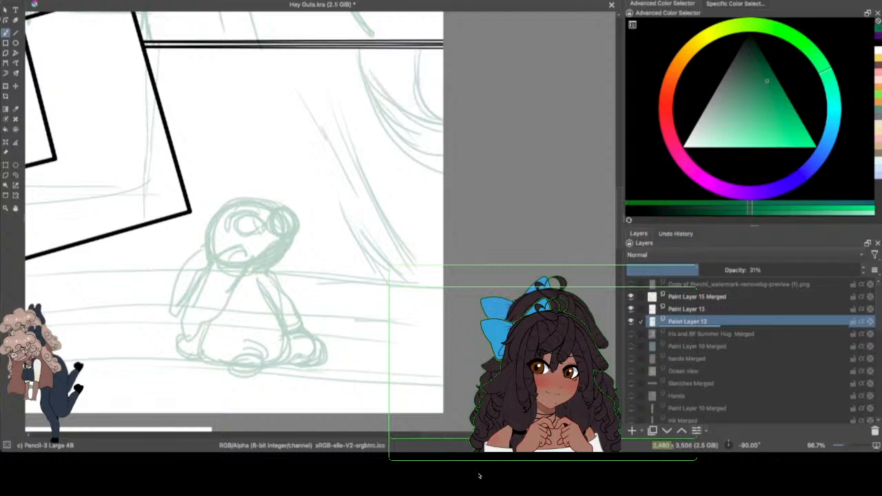
Step: Sketch a wavy slanted edge and long diagonal strokes down to the ground line, plus small rounded shapes beside the seated figure
drag(283, 49, 416, 284)
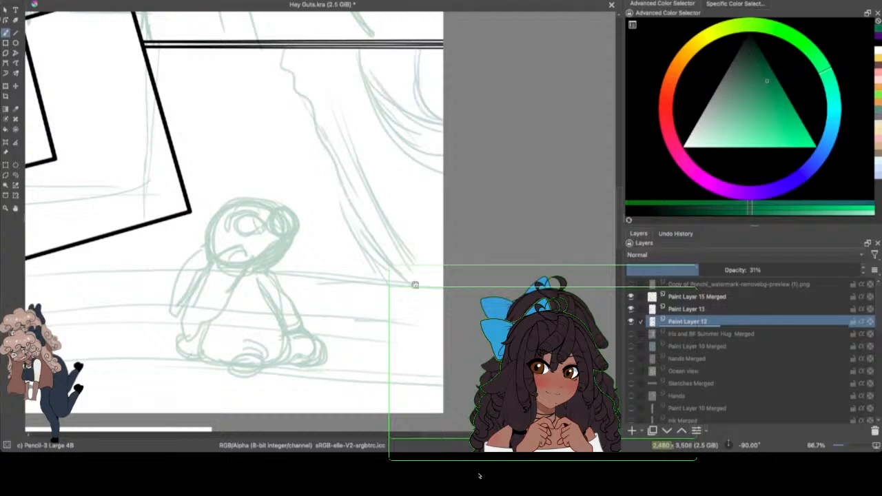
mouse_move(291, 75)
mouse_down()
mouse_move(404, 275)
mouse_move(467, 283)
mouse_up()
drag(333, 81, 434, 275)
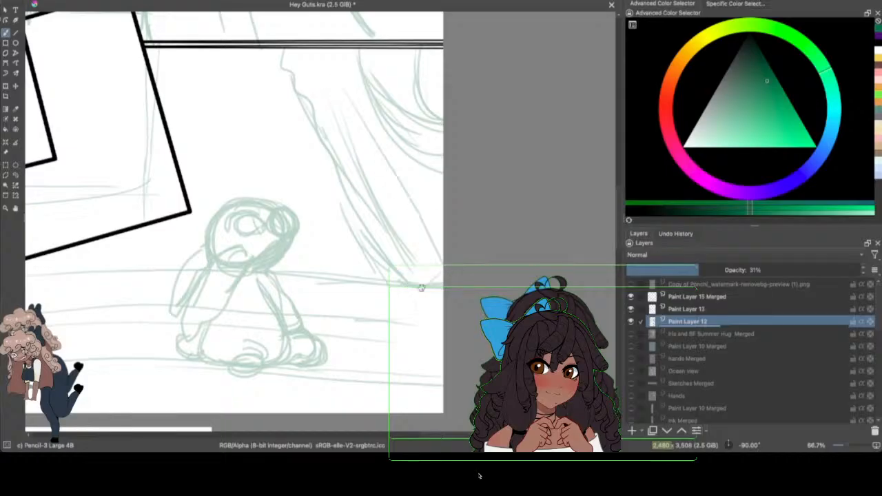
mouse_move(315, 253)
mouse_down()
mouse_move(334, 246)
mouse_move(301, 253)
mouse_move(362, 265)
mouse_up()
drag(329, 228, 329, 242)
mouse_move(302, 266)
mouse_down()
mouse_move(354, 276)
mouse_move(315, 277)
mouse_up()
Step: Save the document after bringing the whole comic page into view
key(minus)
key(minus)
key(minus)
key(minus)
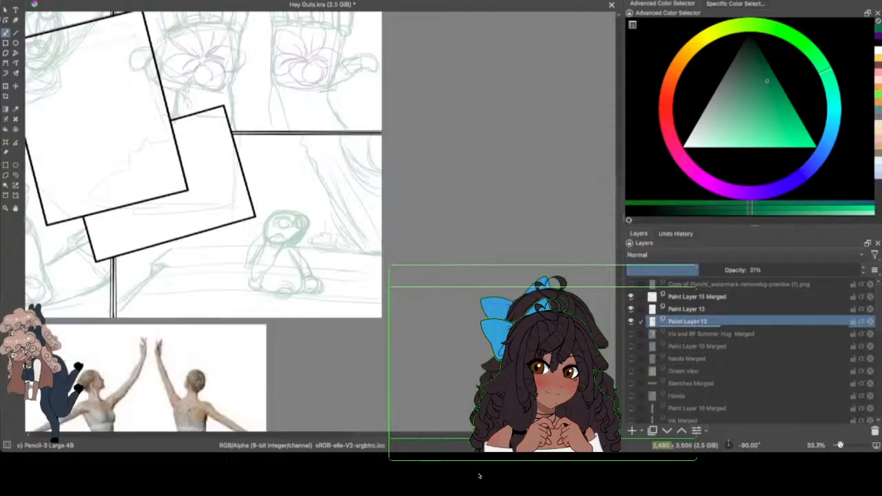
drag(374, 257, 449, 257)
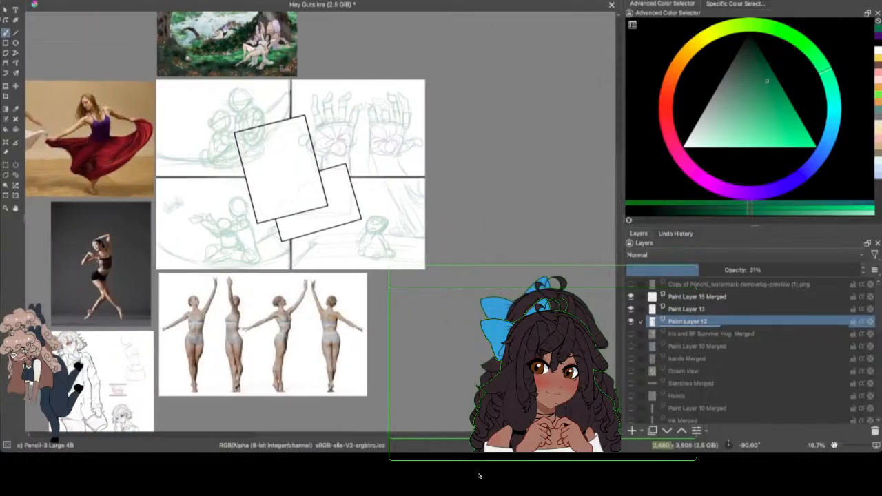
drag(833, 445, 843, 442)
drag(616, 191, 618, 170)
drag(437, 434, 424, 432)
click(49, 1)
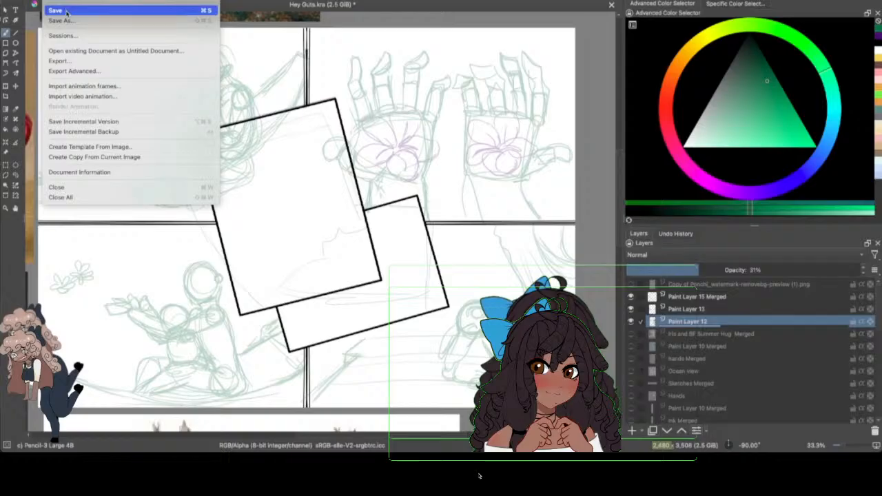
click(65, 10)
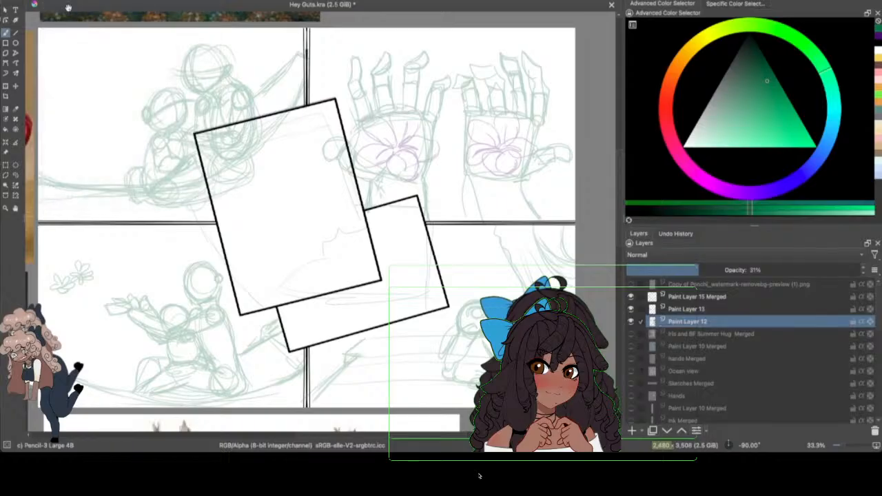
Step: Switch to a muted pinkish red and sketch a round head at the large tilted frame's lower-right corner
click(670, 123)
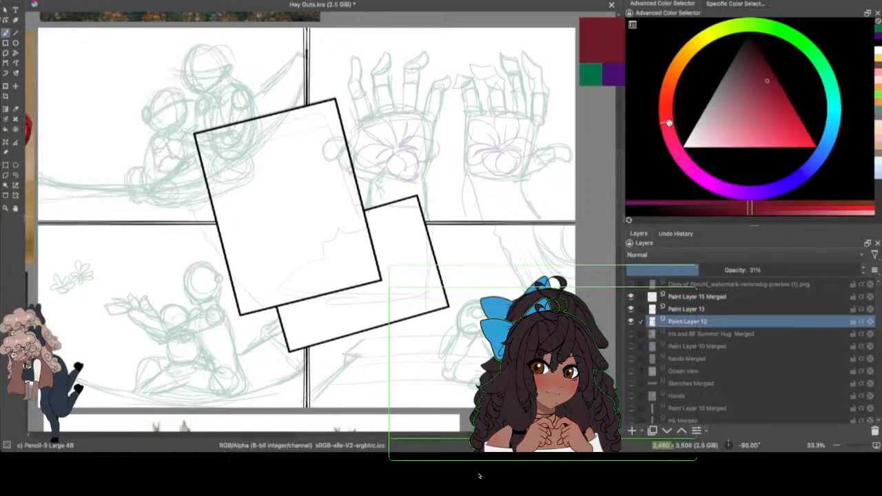
drag(760, 98, 746, 129)
click(845, 444)
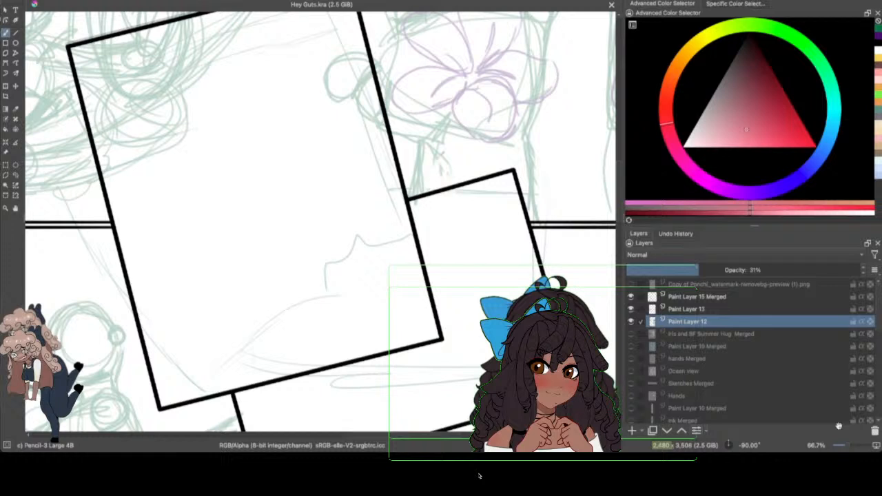
drag(427, 434, 431, 434)
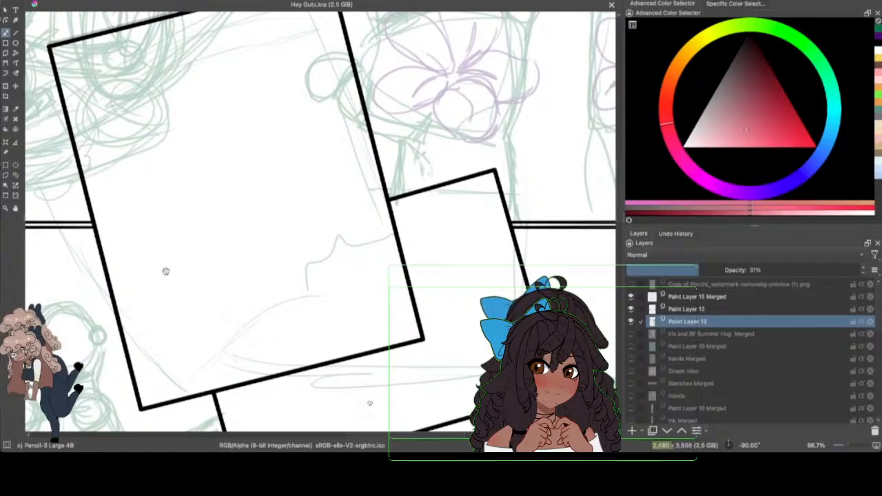
scroll(621, 200, down, 2)
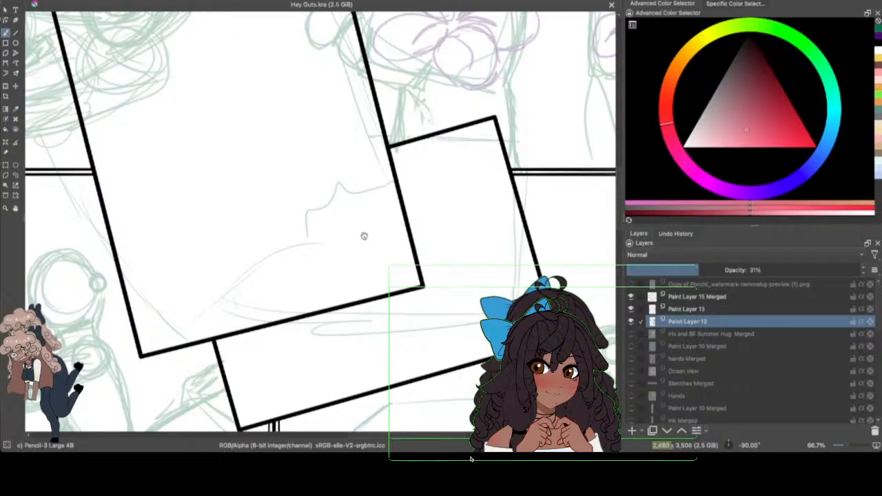
mouse_move(383, 236)
mouse_down()
mouse_move(356, 279)
mouse_move(373, 292)
mouse_up()
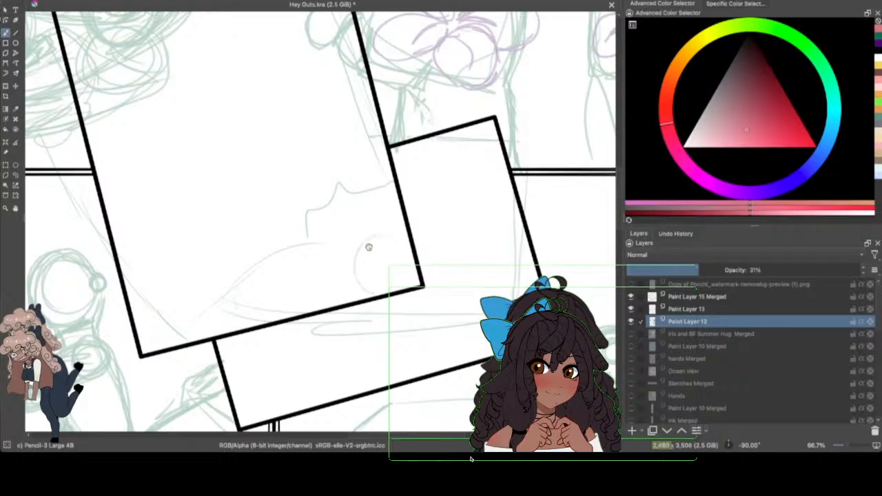
mouse_move(381, 233)
mouse_down()
mouse_move(359, 297)
mouse_move(370, 242)
mouse_move(422, 266)
mouse_move(368, 294)
mouse_up()
mouse_move(393, 236)
mouse_down()
mouse_move(358, 271)
mouse_move(416, 284)
mouse_move(429, 269)
mouse_move(362, 259)
mouse_move(408, 236)
mouse_move(378, 303)
mouse_move(371, 242)
mouse_move(428, 279)
mouse_move(411, 243)
mouse_move(412, 279)
mouse_up()
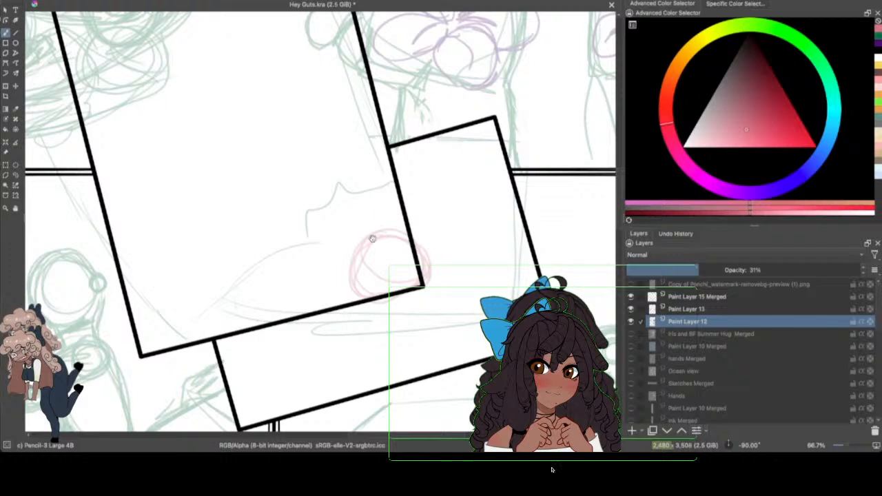
Step: Sketch a long, upright curved ear on each side of the red round head
mouse_move(355, 234)
mouse_down()
mouse_move(353, 204)
mouse_move(338, 215)
mouse_move(360, 222)
mouse_up()
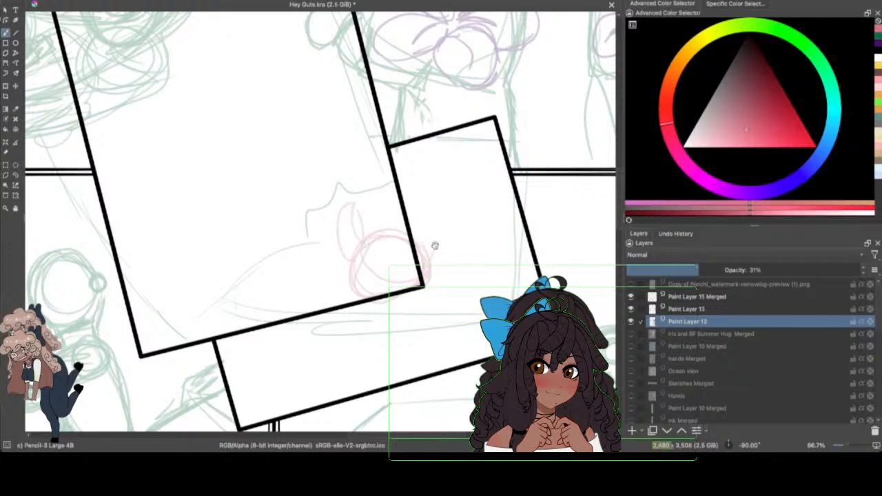
drag(431, 211, 435, 257)
drag(430, 206, 441, 265)
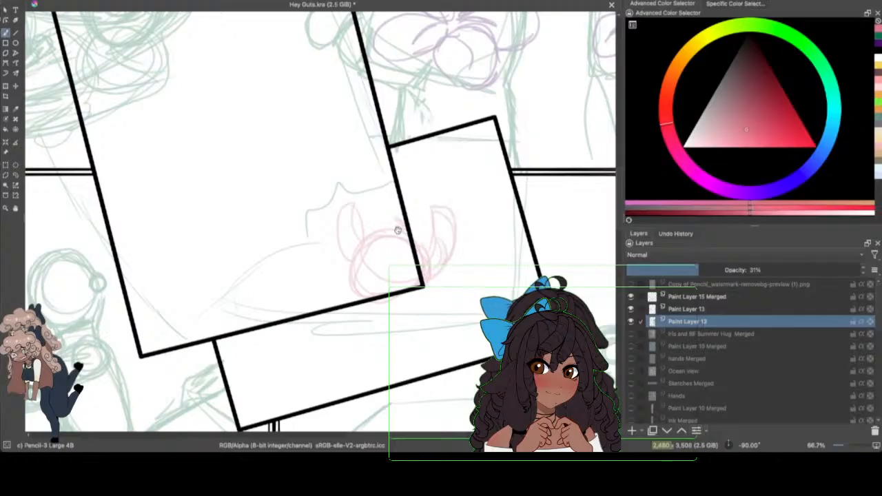
Step: Sketch the red character's torso and rounded lower body beneath the head, with a small circle at the shoulder
scroll(623, 188, down, 2)
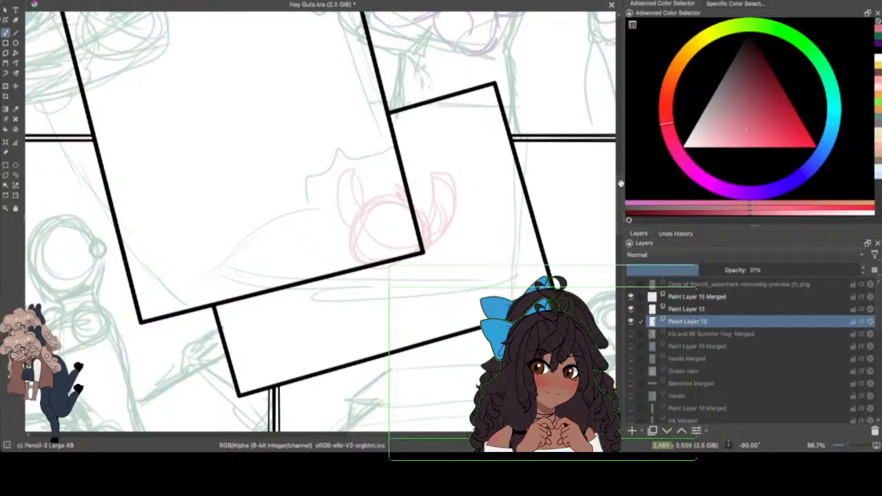
mouse_move(386, 267)
mouse_down()
mouse_move(417, 286)
mouse_move(359, 306)
mouse_move(419, 293)
mouse_move(375, 332)
mouse_move(421, 311)
mouse_move(421, 293)
mouse_move(376, 331)
mouse_up()
mouse_move(433, 266)
mouse_down()
mouse_move(414, 279)
mouse_move(426, 288)
mouse_move(426, 266)
mouse_up()
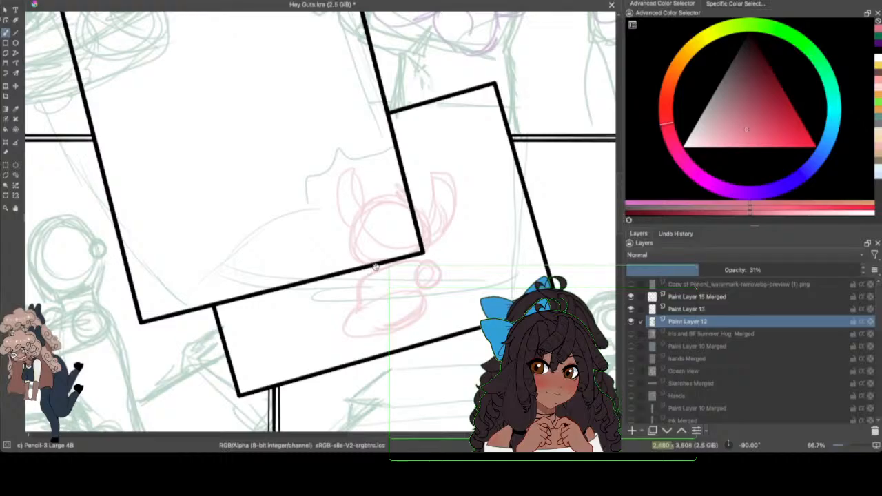
Step: Sketch rounded feet on both sides of the red character's lower body, building them up with overlapping loops
mouse_move(359, 311)
mouse_down()
mouse_move(324, 321)
mouse_move(345, 343)
mouse_move(329, 348)
mouse_up()
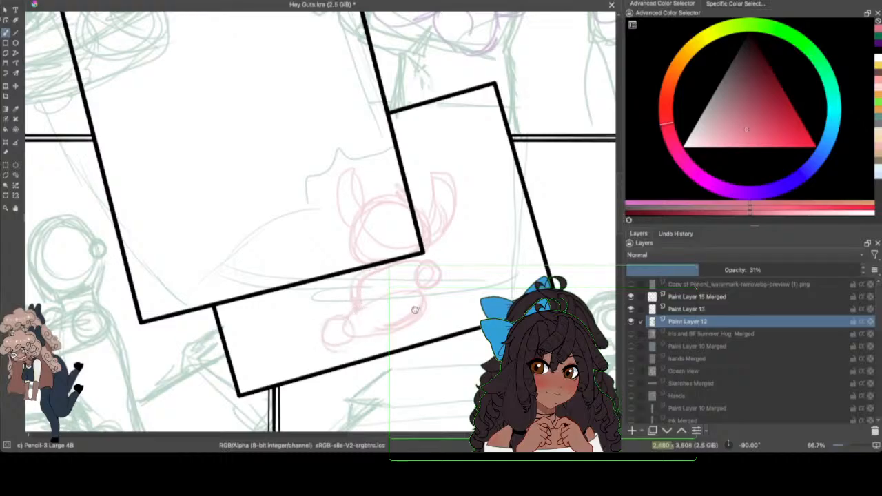
mouse_move(414, 310)
mouse_down()
mouse_move(434, 315)
mouse_move(408, 325)
mouse_move(428, 316)
mouse_move(397, 322)
mouse_up()
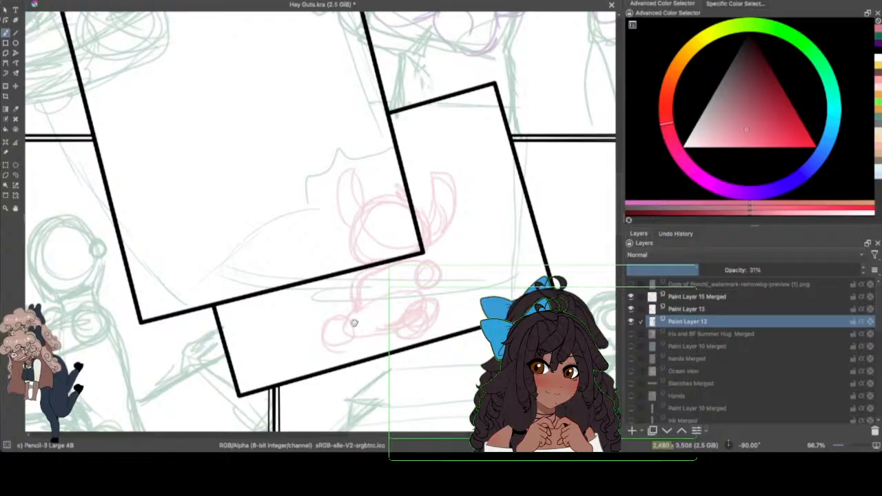
mouse_move(318, 330)
mouse_down()
mouse_move(335, 354)
mouse_move(338, 331)
mouse_move(320, 352)
mouse_up()
key(ctrl+s)
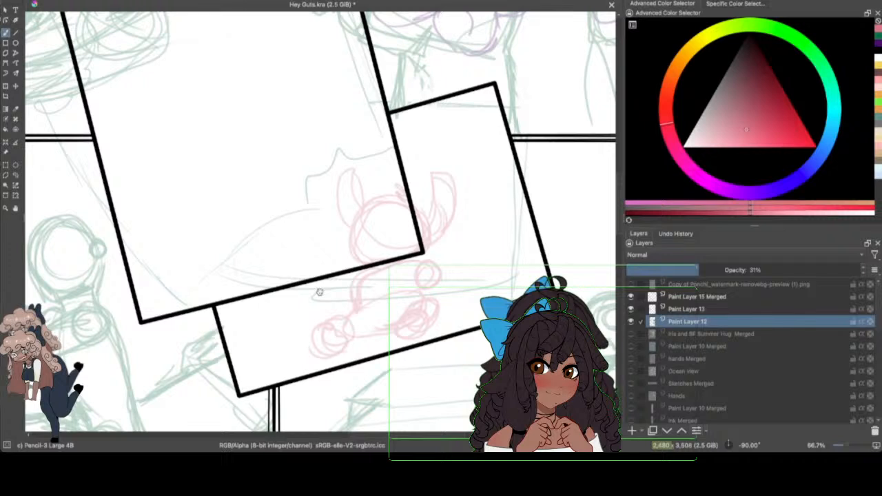
Step: Sketch the red character's outstretched arm slanting down from the shoulder circle, and add an oval inside the face
mouse_move(433, 267)
mouse_down()
mouse_move(462, 298)
mouse_move(427, 295)
mouse_move(459, 306)
mouse_move(447, 283)
mouse_move(437, 307)
mouse_move(480, 311)
mouse_move(444, 321)
mouse_move(475, 308)
mouse_move(461, 325)
mouse_up()
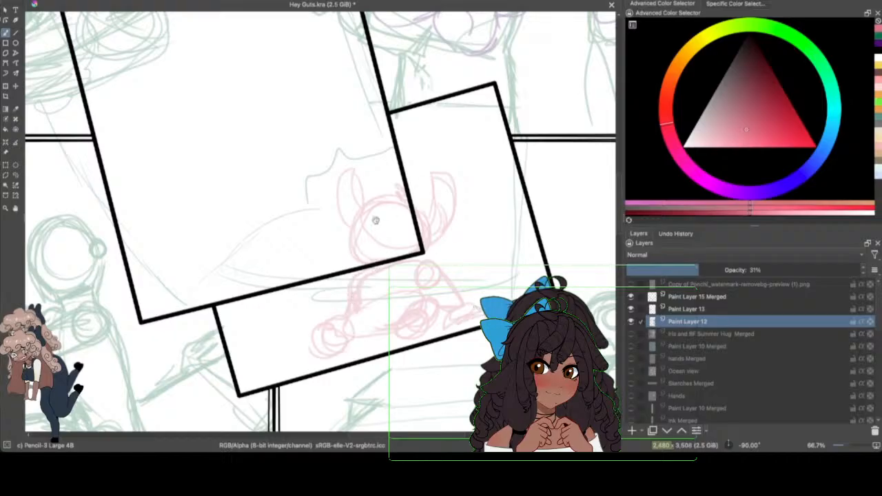
mouse_move(383, 225)
mouse_down()
mouse_move(367, 243)
mouse_move(392, 238)
mouse_up()
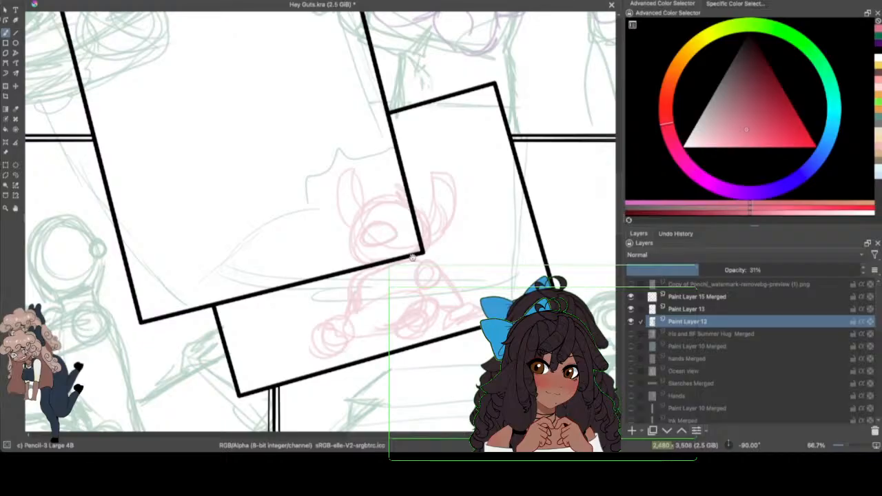
Step: Switch to a darker muted red and sketch long curves sweeping diagonally across the lower part of the large tilted frame
scroll(618, 187, up, 5)
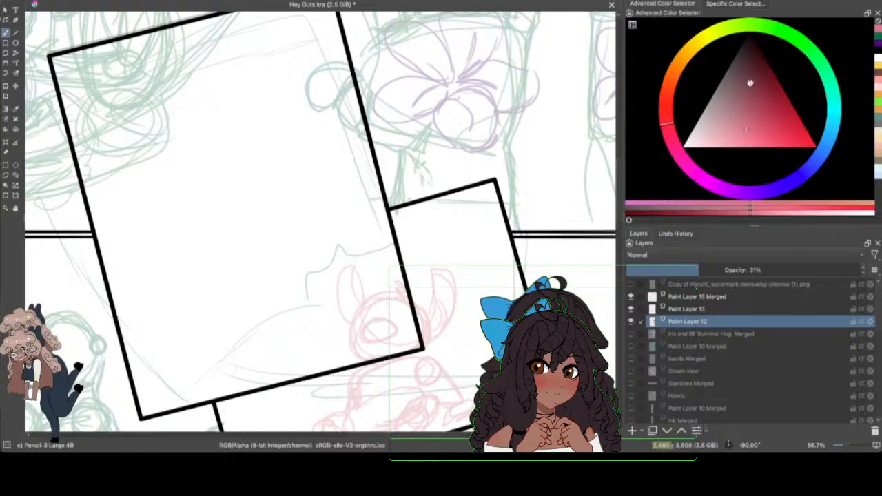
drag(749, 82, 754, 71)
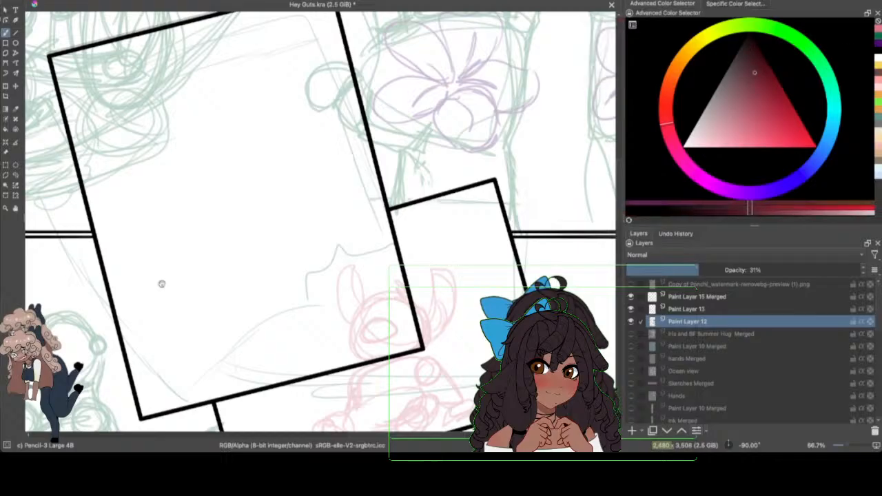
drag(81, 200, 233, 348)
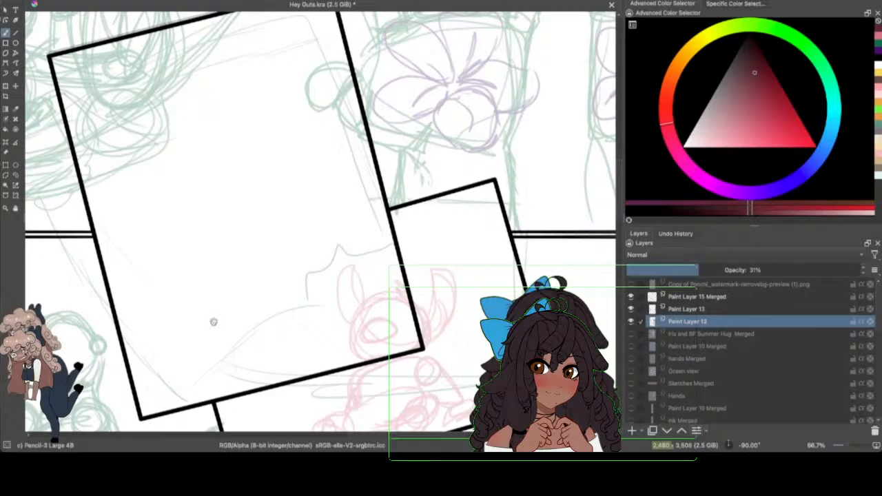
mouse_move(84, 217)
mouse_down()
mouse_move(204, 330)
mouse_move(281, 359)
mouse_up()
drag(181, 311, 275, 357)
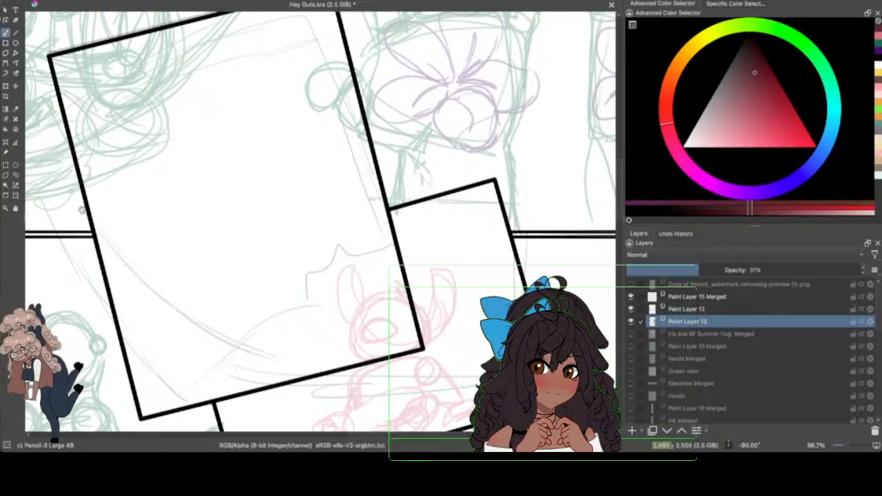
Step: Add more long diagonal curves across the lower part of the large tilted frame, building two sweeping bands
drag(98, 208, 305, 349)
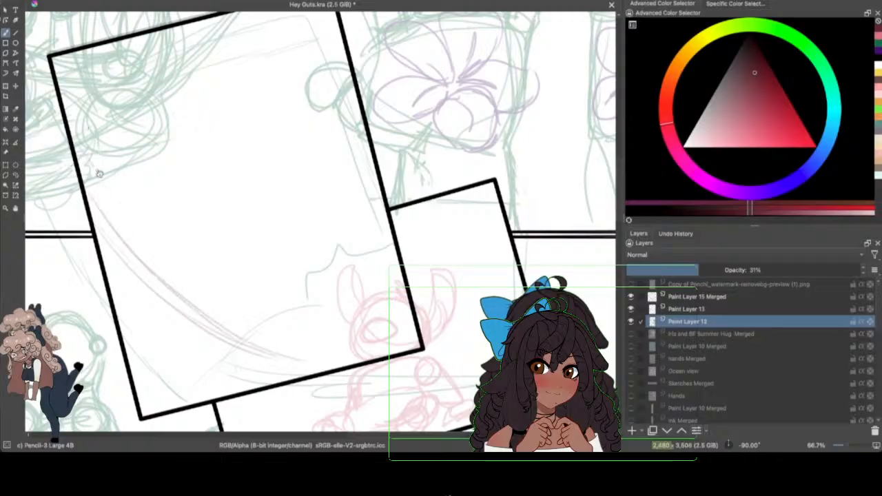
drag(95, 169, 239, 292)
drag(183, 256, 321, 307)
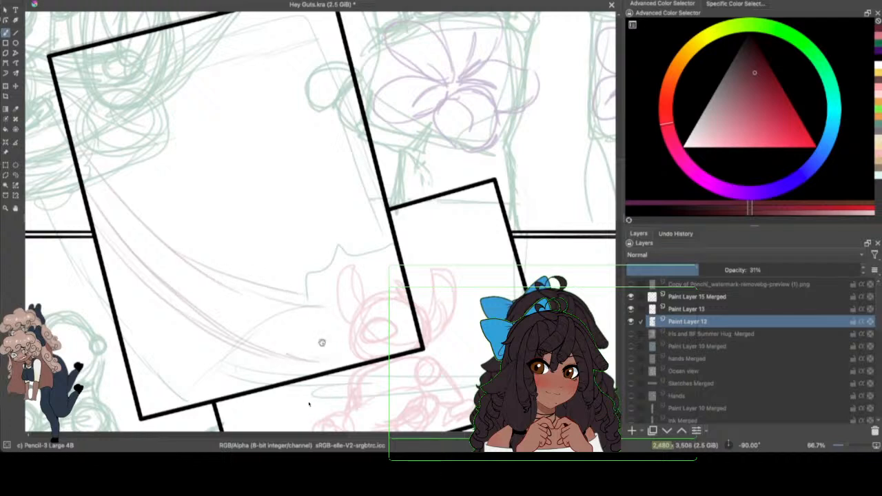
Step: Sketch a reclining figure over the curves, with an oval head, small ear circle, shoulder circle and tapering torso ending in an oval waist
mouse_move(150, 272)
mouse_down()
mouse_move(176, 252)
mouse_move(168, 296)
mouse_move(144, 278)
mouse_up()
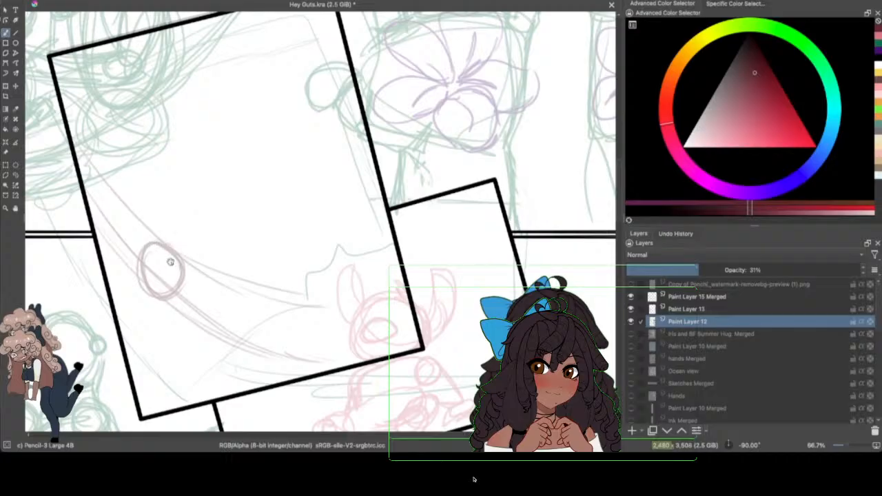
mouse_move(176, 248)
mouse_down()
mouse_move(190, 274)
mouse_move(169, 295)
mouse_move(152, 287)
mouse_up()
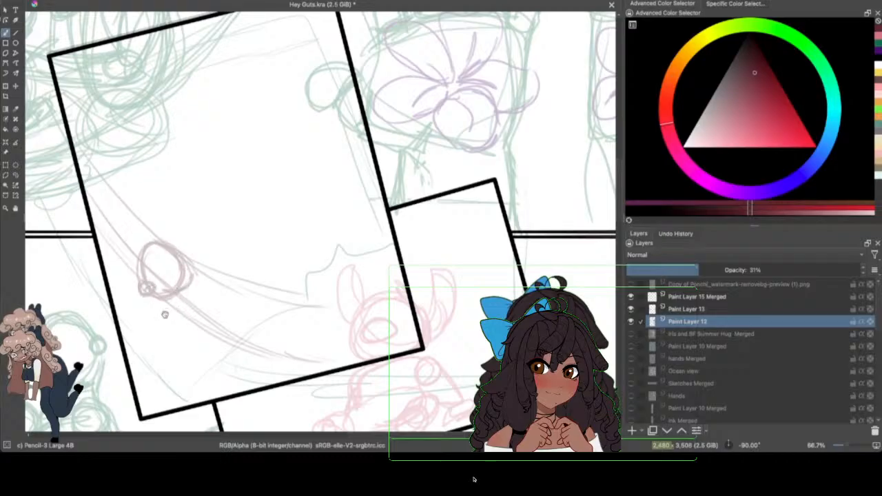
mouse_move(159, 316)
mouse_down()
mouse_move(196, 288)
mouse_move(175, 331)
mouse_move(163, 322)
mouse_move(211, 343)
mouse_move(215, 329)
mouse_move(207, 349)
mouse_move(233, 320)
mouse_up()
mouse_move(177, 305)
mouse_down()
mouse_move(160, 322)
mouse_move(174, 305)
mouse_up()
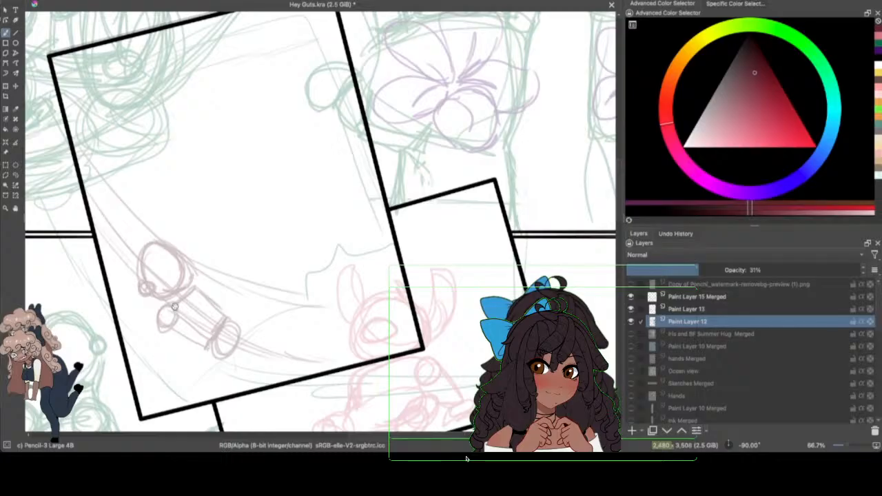
Step: Sketch the reclining figure's arm reaching down from the shoulder circle toward the frame's bottom edge, with a supporting line beside it
mouse_move(199, 291)
mouse_down()
mouse_move(206, 303)
mouse_move(176, 314)
mouse_move(199, 323)
mouse_move(191, 376)
mouse_up()
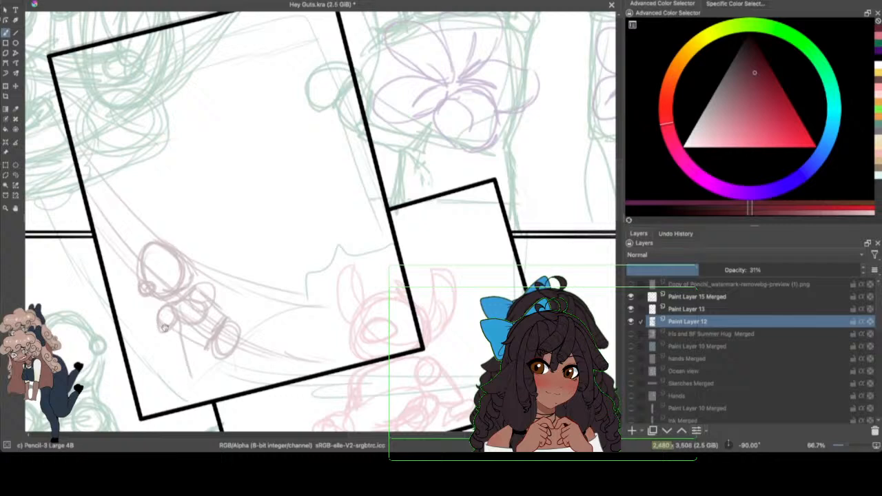
mouse_move(161, 318)
mouse_down()
mouse_move(182, 390)
mouse_move(178, 368)
mouse_move(188, 357)
mouse_move(200, 392)
mouse_up()
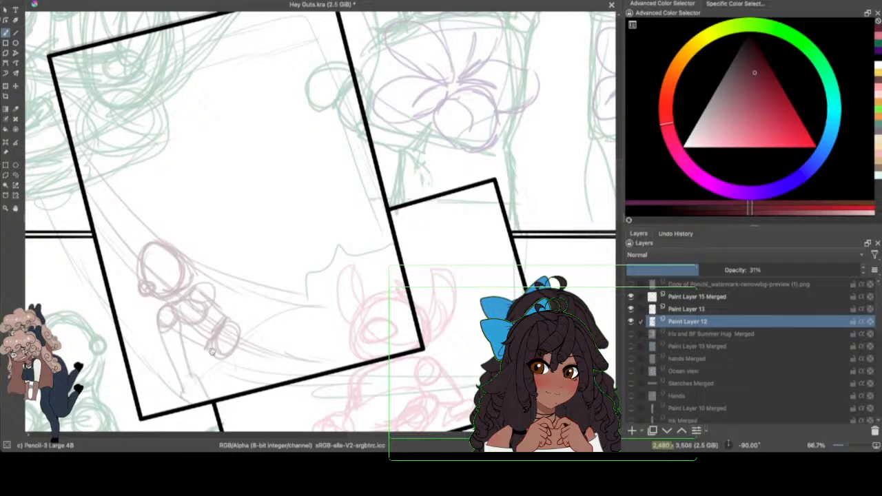
mouse_move(177, 331)
mouse_down()
mouse_move(207, 348)
mouse_move(225, 319)
mouse_move(244, 388)
mouse_up()
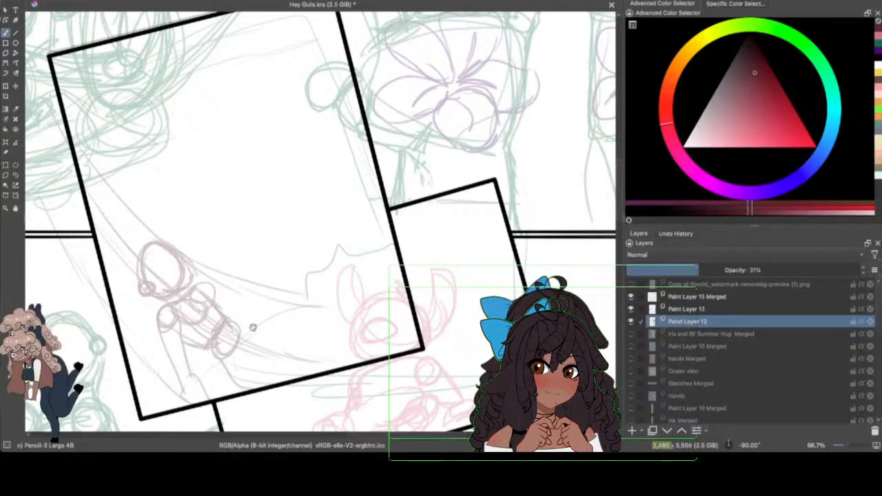
Step: Sketch boxy hips below the reclining figure's waist and extend two leg lines from them toward the frame's lower-right corner
mouse_move(237, 328)
mouse_down()
mouse_move(289, 346)
mouse_move(295, 340)
mouse_up()
mouse_move(241, 328)
mouse_down()
mouse_move(288, 337)
mouse_move(262, 383)
mouse_up()
mouse_move(223, 362)
mouse_down()
mouse_move(268, 377)
mouse_move(229, 378)
mouse_move(294, 339)
mouse_up()
mouse_move(276, 379)
mouse_down()
mouse_move(296, 337)
mouse_move(307, 349)
mouse_move(302, 334)
mouse_move(269, 323)
mouse_up()
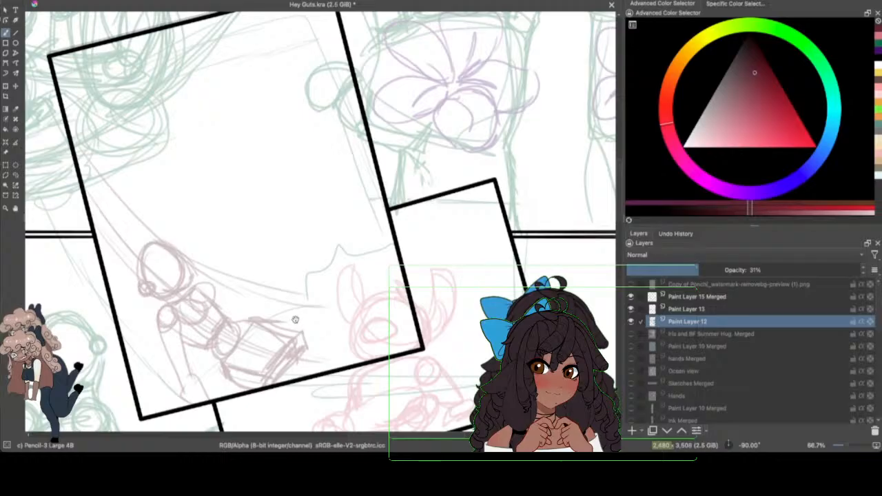
drag(297, 359, 356, 357)
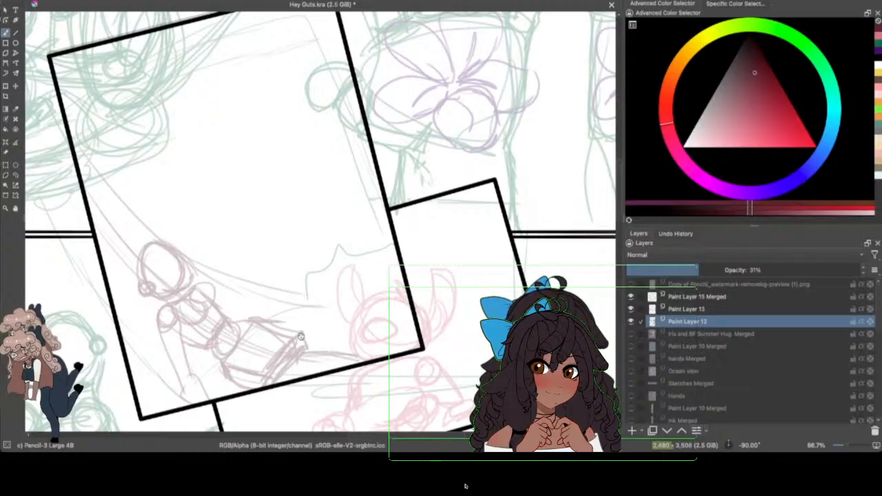
drag(302, 335, 338, 312)
Step: Reinforce the reclining figure's far shoulder, add a second small ear loop and round out the head outline
mouse_move(193, 290)
mouse_down()
mouse_move(203, 283)
mouse_move(226, 315)
mouse_move(216, 295)
mouse_move(222, 309)
mouse_up()
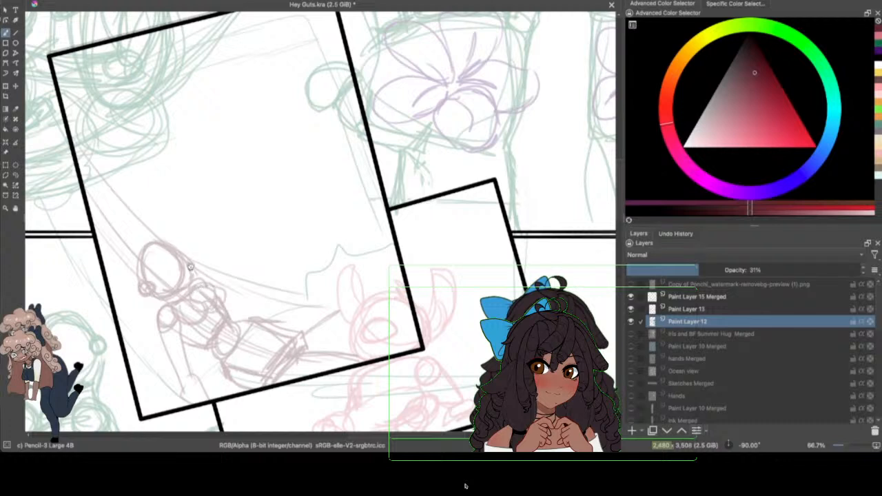
mouse_move(170, 246)
mouse_down()
mouse_move(204, 219)
mouse_move(157, 245)
mouse_move(177, 248)
mouse_move(187, 283)
mouse_up()
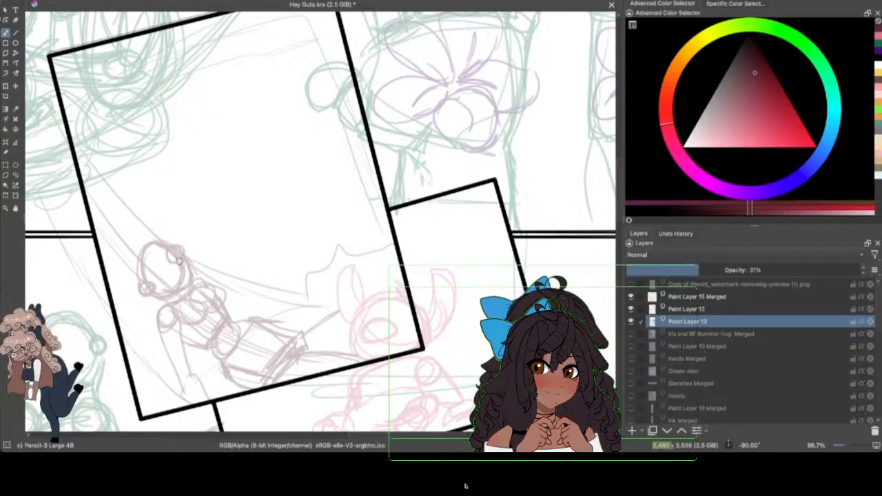
mouse_move(155, 243)
mouse_down()
mouse_move(135, 260)
mouse_move(149, 283)
mouse_up()
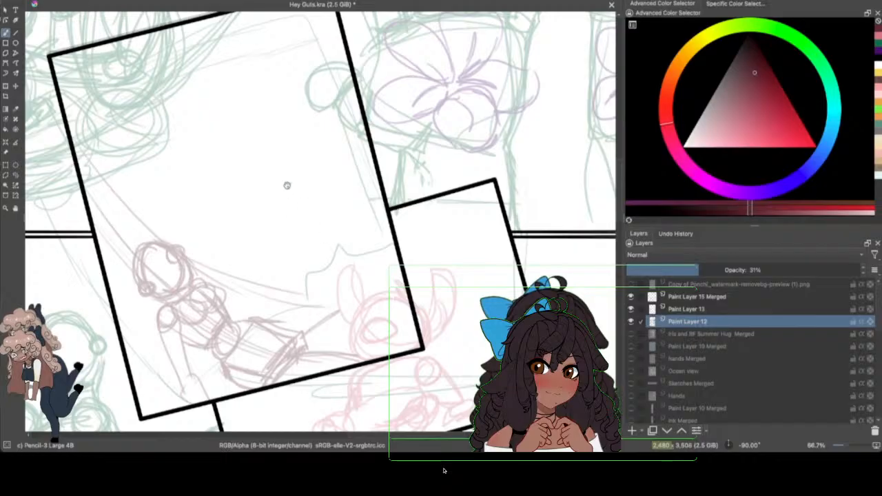
Step: Sketch a bundle of long hammock-like curves sweeping from the tilted frame's upper-left edge down behind the reclining figure
drag(89, 156, 264, 277)
drag(110, 171, 138, 189)
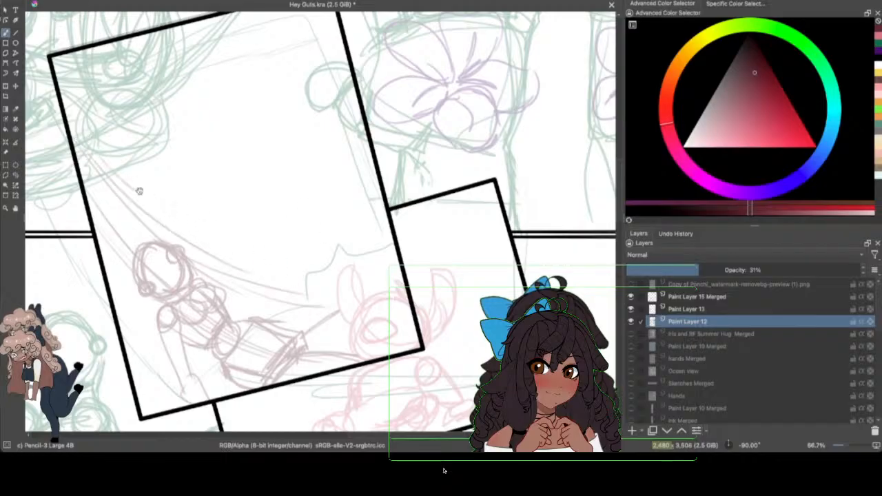
mouse_move(89, 150)
mouse_down()
mouse_move(254, 270)
mouse_move(319, 283)
mouse_up()
drag(244, 265, 338, 286)
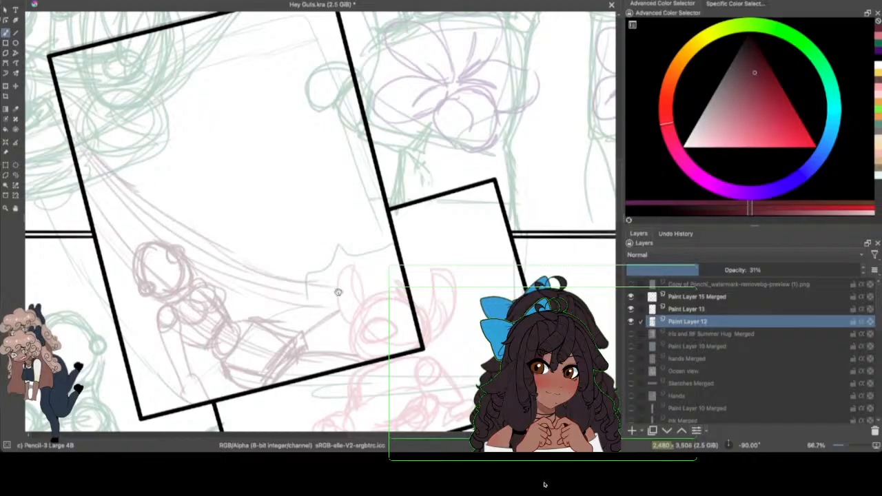
drag(235, 317, 354, 324)
mouse_move(215, 289)
mouse_down()
mouse_move(275, 318)
mouse_move(324, 316)
mouse_up()
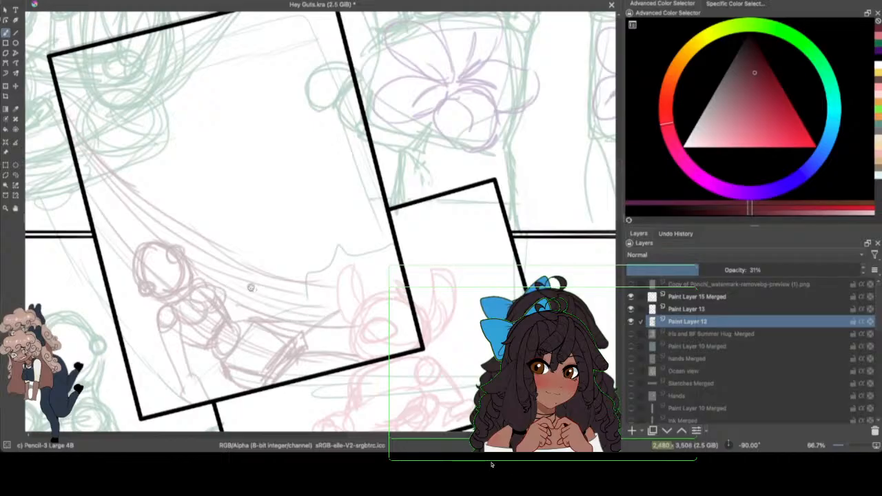
mouse_move(87, 188)
mouse_down()
mouse_move(145, 245)
mouse_move(300, 271)
mouse_up()
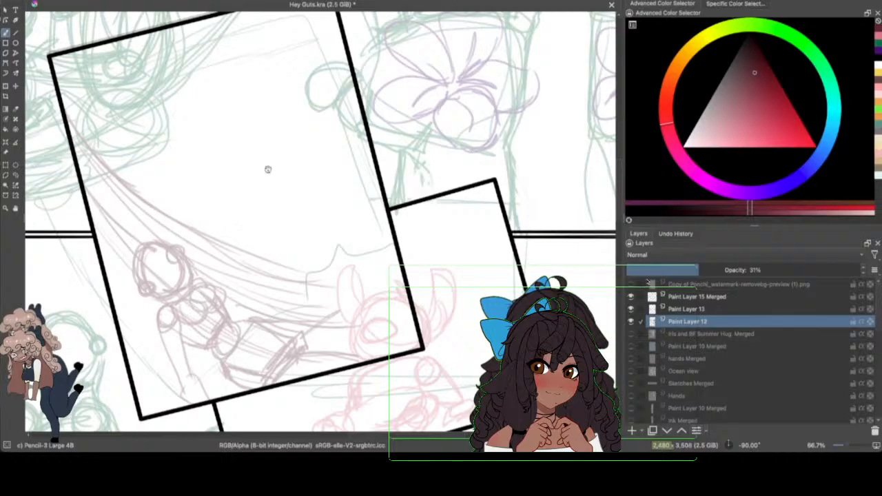
Step: Sketch a smaller seated figure above the curves, with a round head, round body and short bent arms on both sides
mouse_move(220, 178)
mouse_down()
mouse_move(220, 163)
mouse_move(238, 193)
mouse_move(222, 203)
mouse_move(253, 219)
mouse_move(252, 249)
mouse_move(264, 228)
mouse_move(246, 207)
mouse_move(218, 236)
mouse_up()
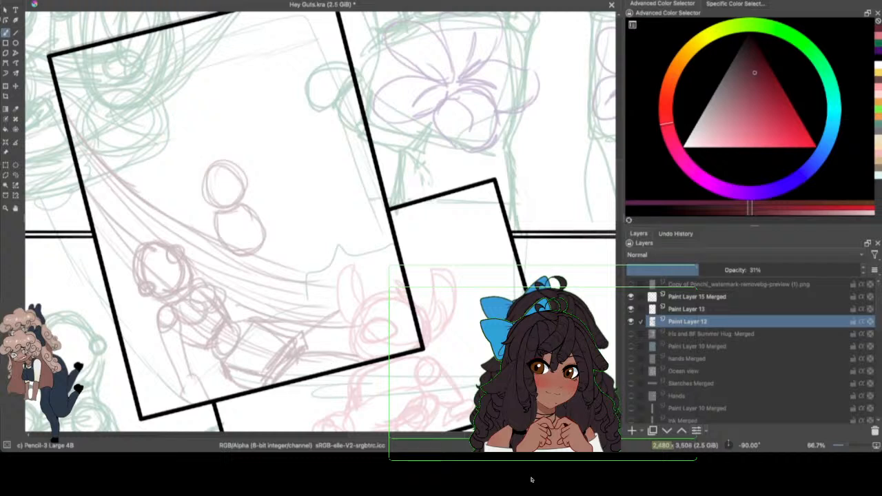
drag(210, 225, 212, 212)
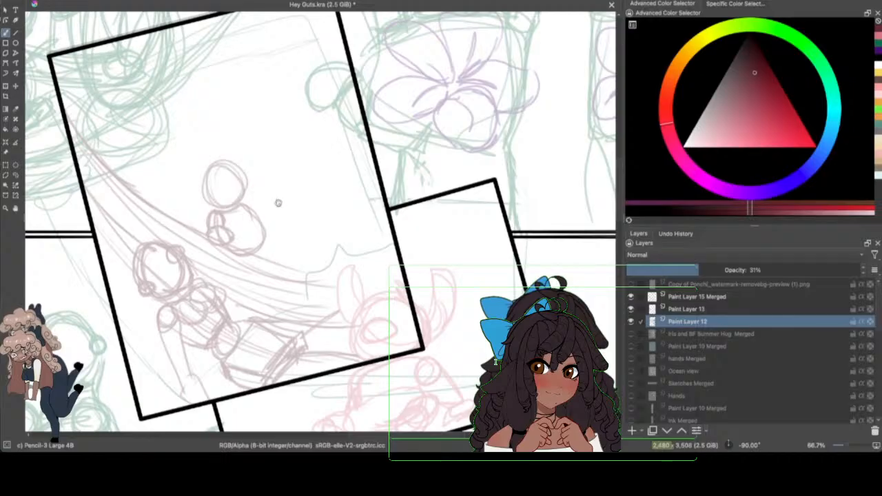
mouse_move(243, 205)
mouse_down()
mouse_move(276, 220)
mouse_move(272, 207)
mouse_move(267, 225)
mouse_move(260, 208)
mouse_up()
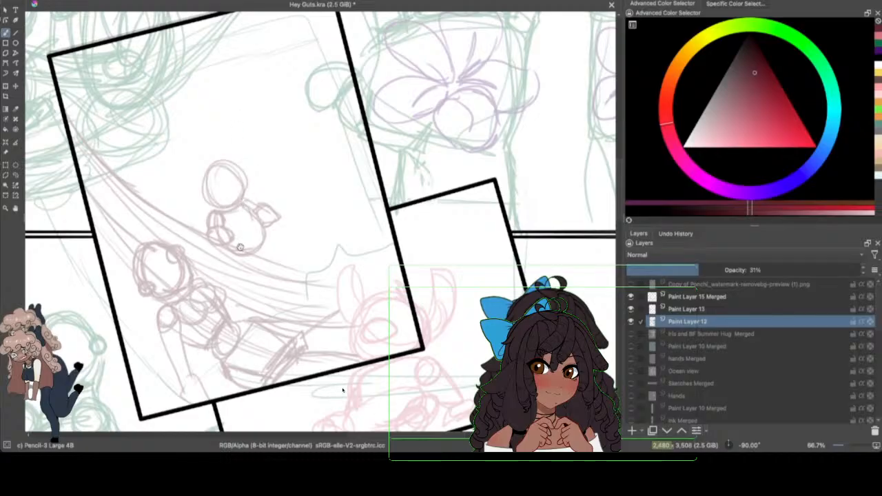
Step: Sketch the seated figure's two bent legs with rounded feet resting on the curves, redrawing the first foot
mouse_move(240, 246)
mouse_down()
mouse_move(267, 254)
mouse_move(278, 239)
mouse_move(254, 278)
mouse_up()
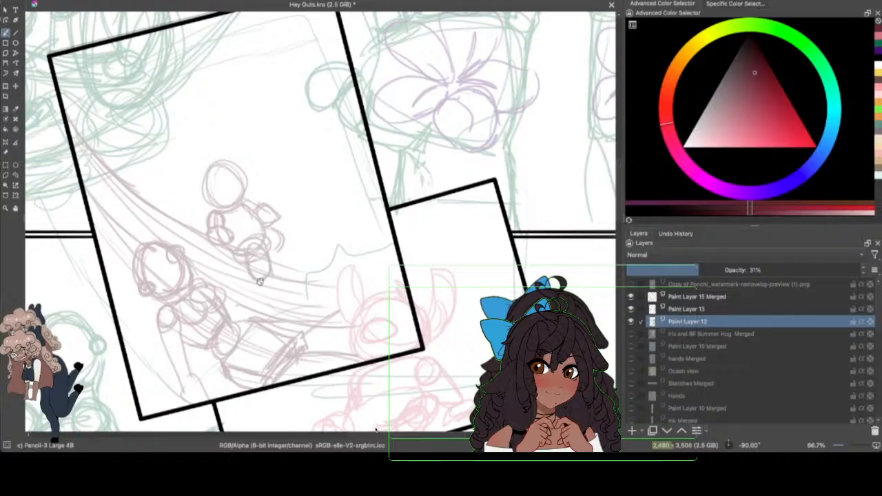
drag(257, 279, 271, 289)
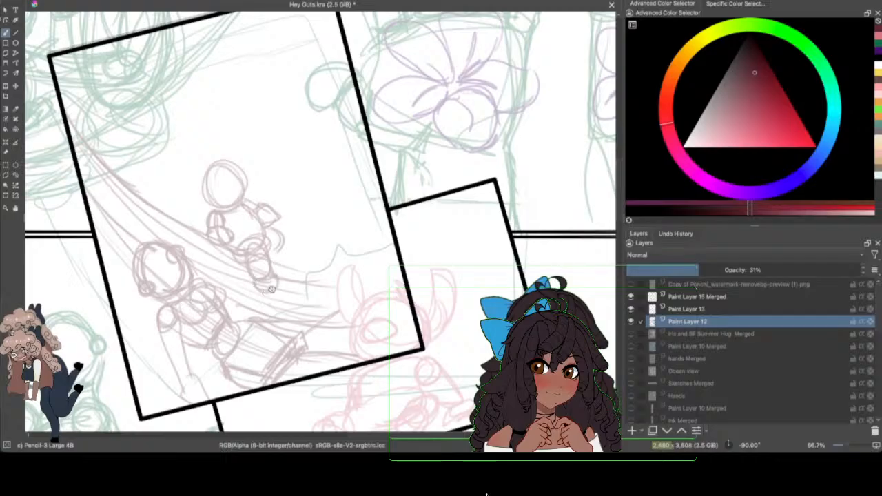
key(ctrl+z)
mouse_move(272, 247)
mouse_down()
mouse_move(280, 237)
mouse_move(281, 263)
mouse_up()
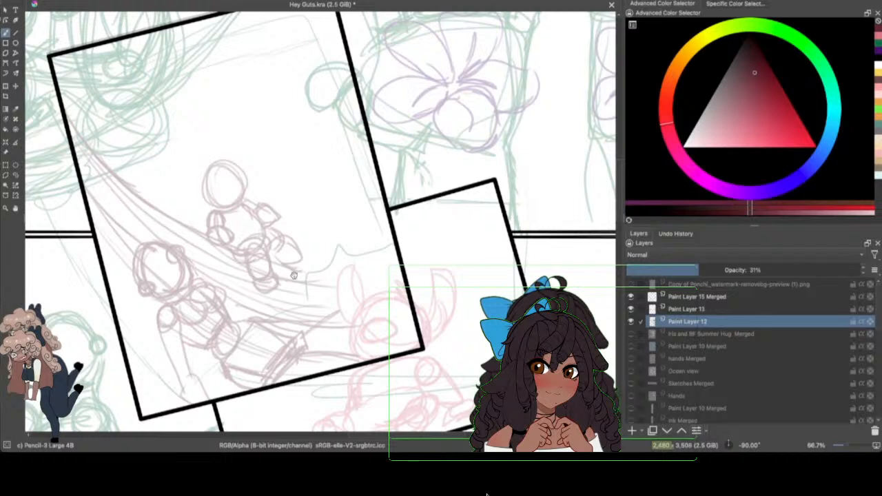
mouse_move(303, 263)
mouse_down()
mouse_move(310, 277)
mouse_move(293, 276)
mouse_up()
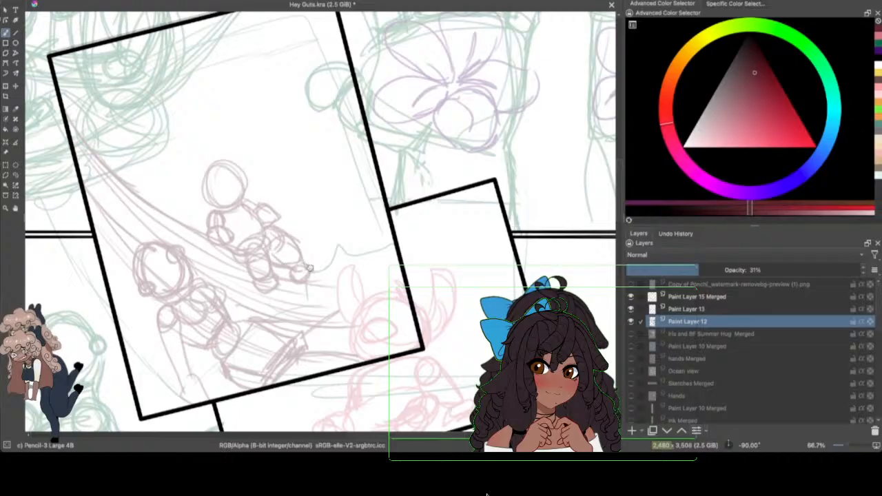
drag(306, 269, 304, 281)
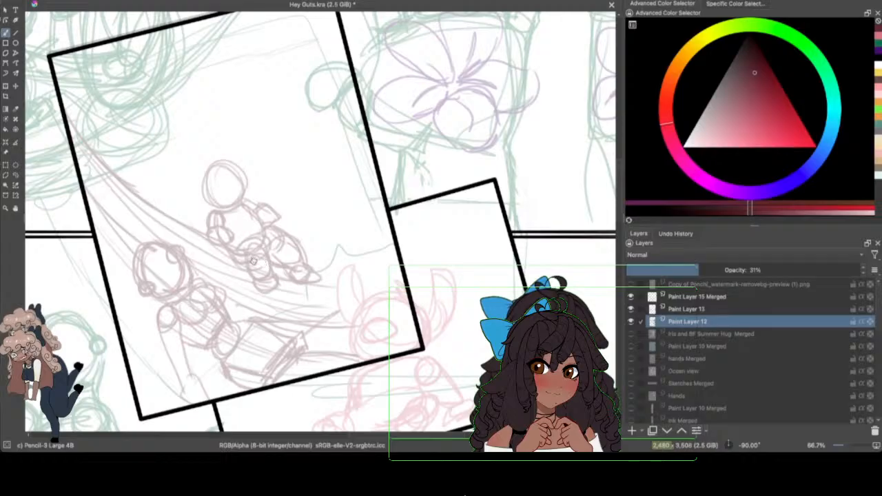
Step: Reinforce the seated figure's legs, add a small ear circle to its head, and save the document
drag(244, 265, 265, 264)
drag(268, 233, 280, 246)
mouse_move(211, 205)
mouse_down()
mouse_move(199, 172)
mouse_move(228, 162)
mouse_move(241, 192)
mouse_move(230, 208)
mouse_move(232, 171)
mouse_move(191, 181)
mouse_move(194, 203)
mouse_up()
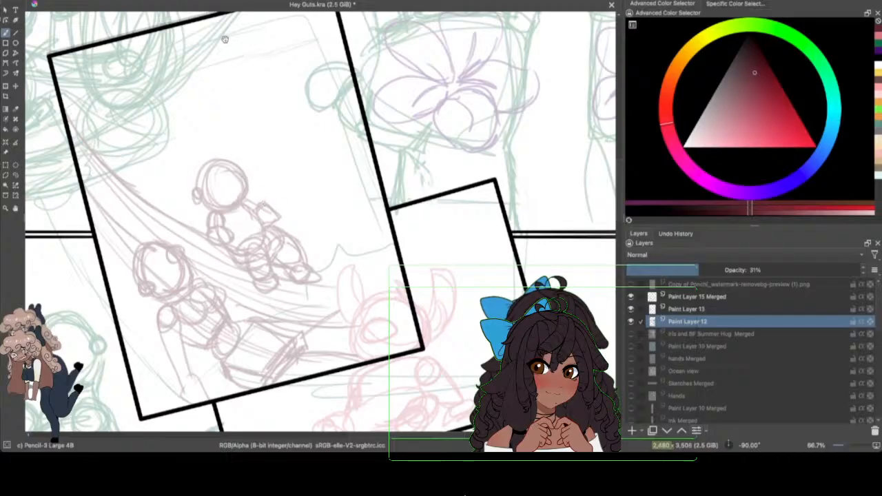
click(55, 0)
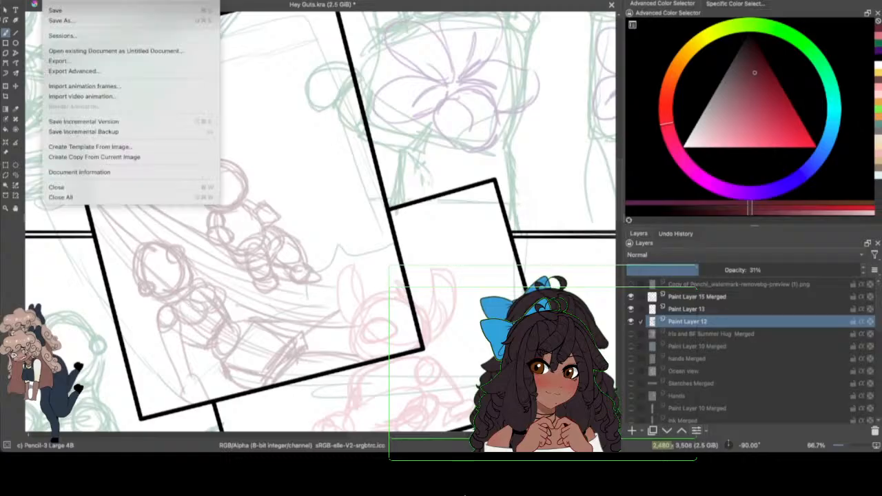
click(67, 10)
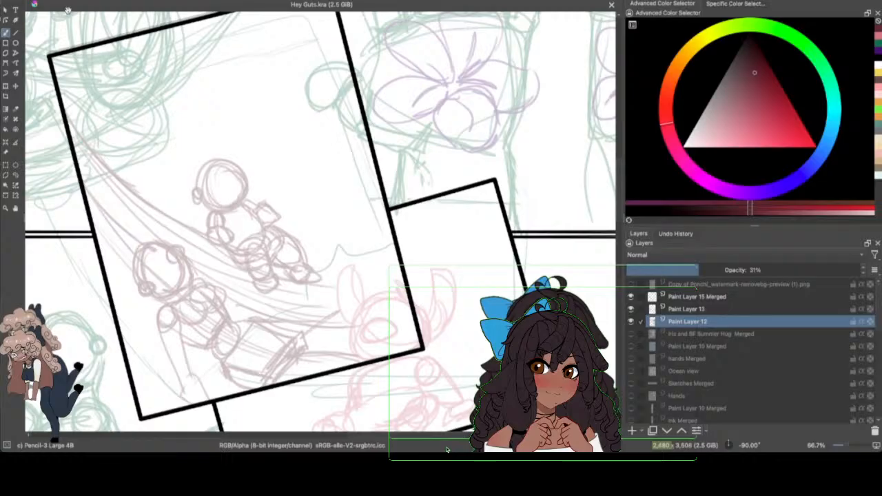
Step: Sketch a third figure in the upper-left of the tilted frame, with a round head, curved torso and one arm hanging beside it
mouse_move(147, 117)
mouse_down()
mouse_move(135, 147)
mouse_move(143, 105)
mouse_move(173, 133)
mouse_move(137, 140)
mouse_move(141, 109)
mouse_move(169, 135)
mouse_move(157, 153)
mouse_move(146, 105)
mouse_move(160, 152)
mouse_move(129, 128)
mouse_move(172, 121)
mouse_up()
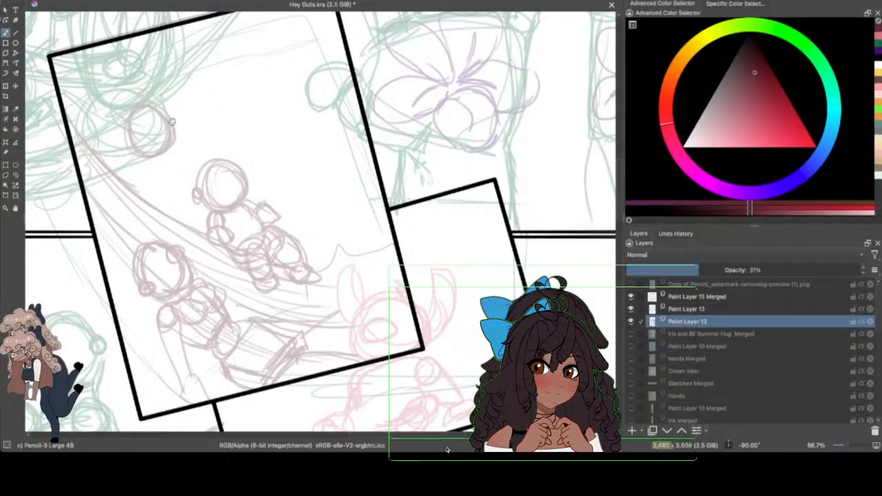
mouse_move(133, 126)
mouse_down()
mouse_move(159, 106)
mouse_move(176, 140)
mouse_move(137, 104)
mouse_move(172, 133)
mouse_up()
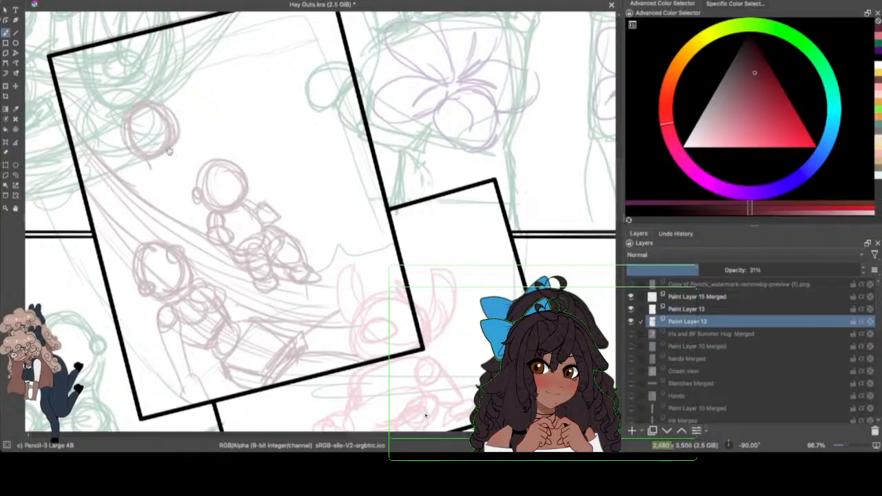
drag(171, 154, 194, 191)
mouse_move(179, 161)
mouse_down()
mouse_move(200, 179)
mouse_move(150, 206)
mouse_move(173, 219)
mouse_up()
mouse_move(153, 163)
mouse_down()
mouse_move(139, 173)
mouse_move(144, 204)
mouse_up()
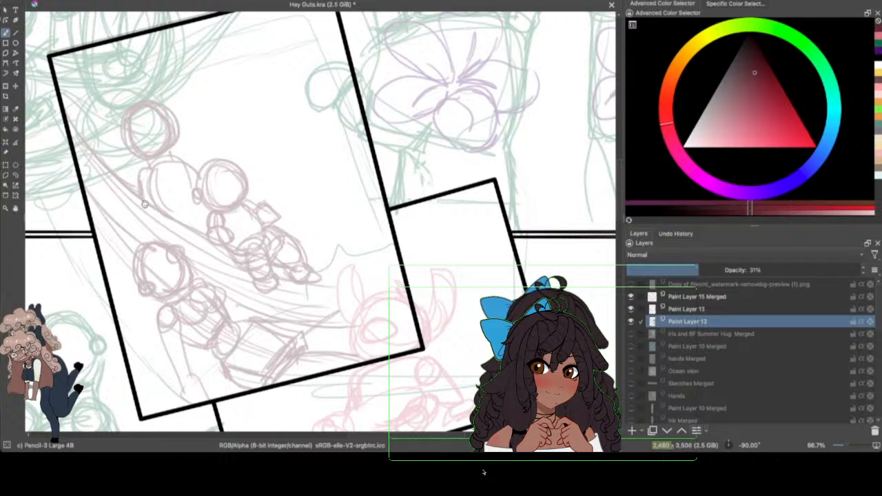
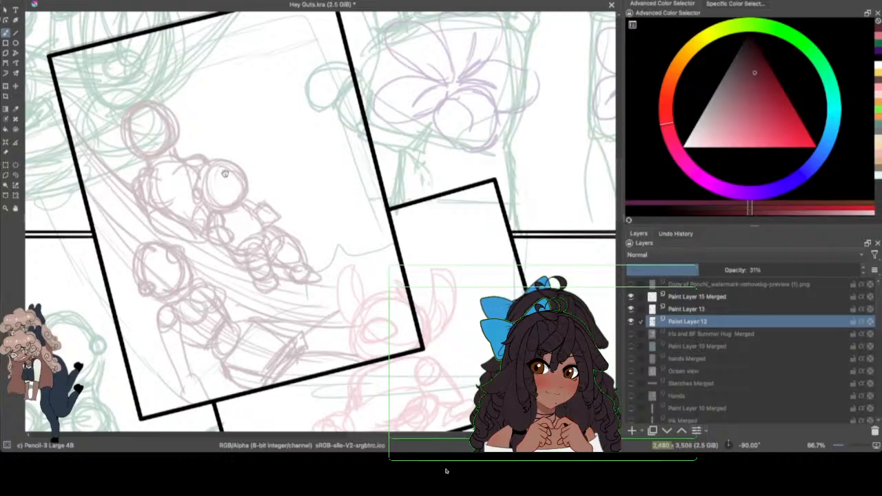
click(15, 174)
mouse_move(155, 89)
mouse_down()
mouse_move(115, 143)
mouse_move(173, 101)
mouse_up()
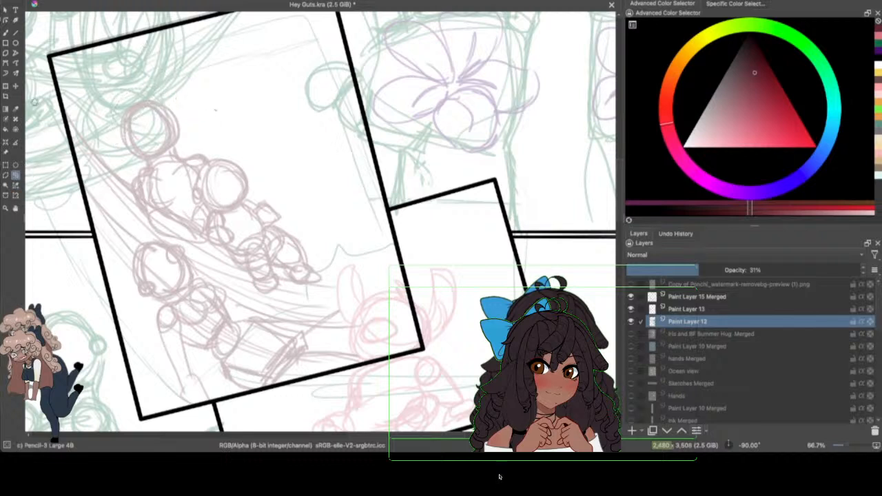
click(6, 33)
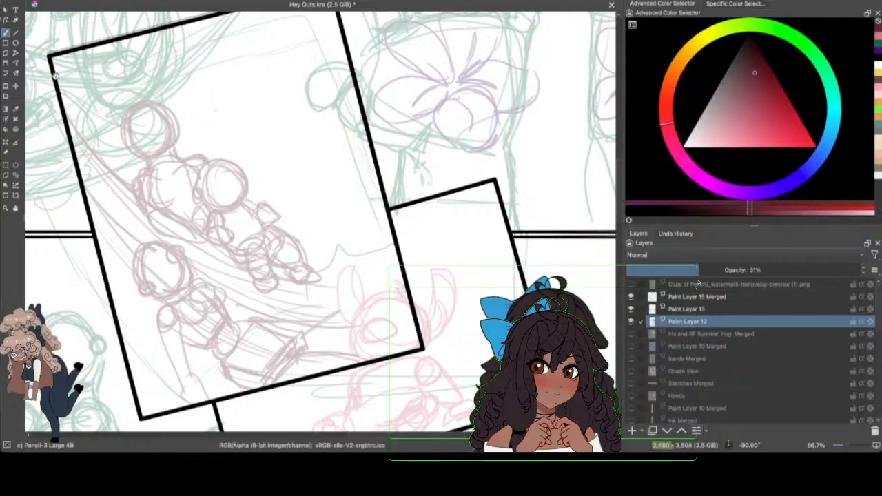
click(16, 175)
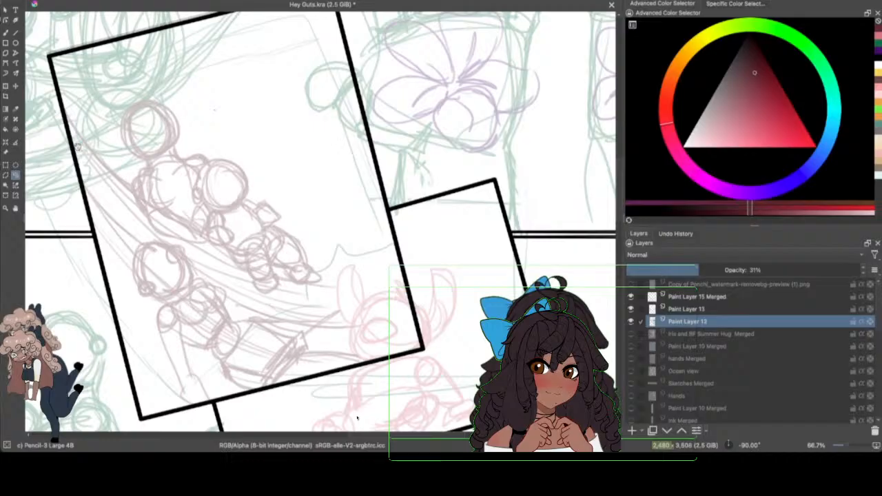
click(7, 33)
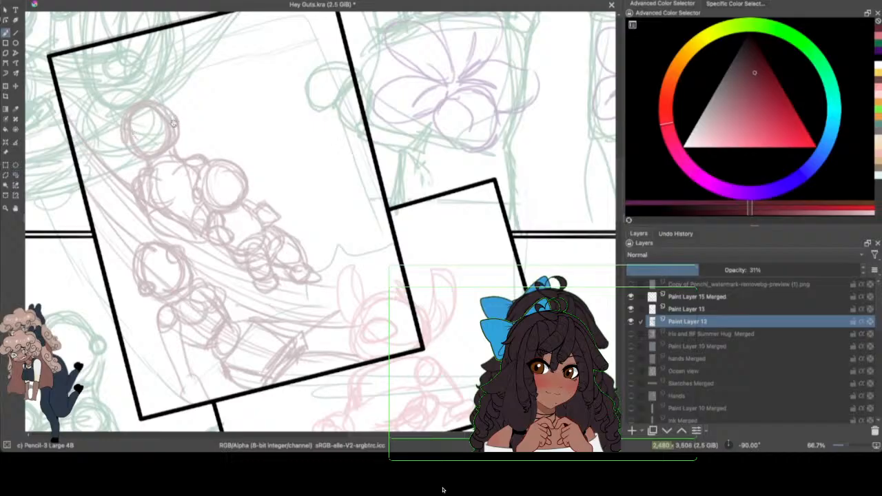
Step: Save the document with the current figure sketches
click(50, 1)
click(72, 10)
key(ctrl+s)
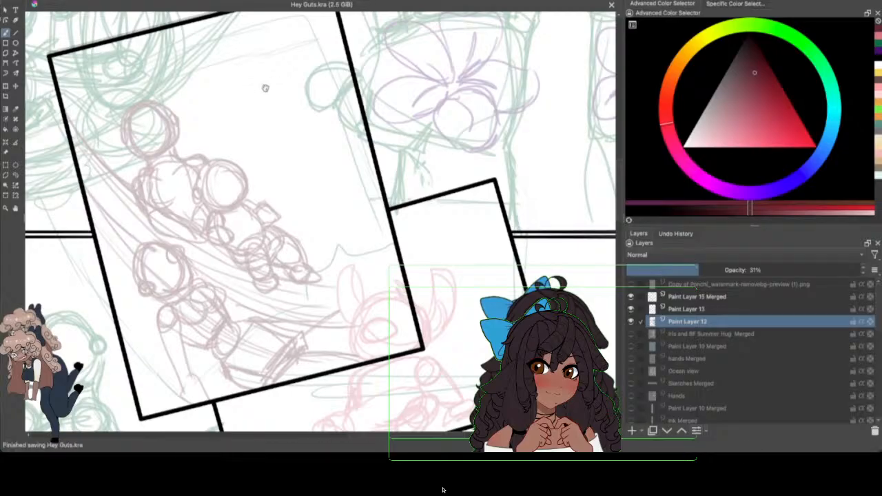
Step: Sketch a fourth figure in the upper-right of the tilted frame, with an oval head, wide shoulders and a tapering torso
mouse_move(257, 100)
mouse_down()
mouse_move(285, 91)
mouse_move(303, 116)
mouse_move(273, 94)
mouse_move(298, 100)
mouse_move(299, 118)
mouse_move(258, 109)
mouse_move(269, 86)
mouse_move(285, 101)
mouse_up()
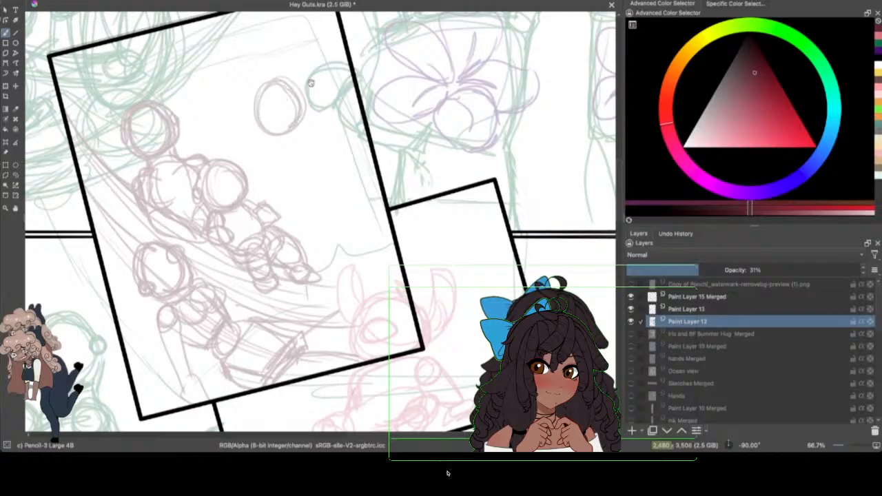
drag(261, 89, 284, 171)
drag(310, 132, 338, 206)
drag(308, 129, 348, 184)
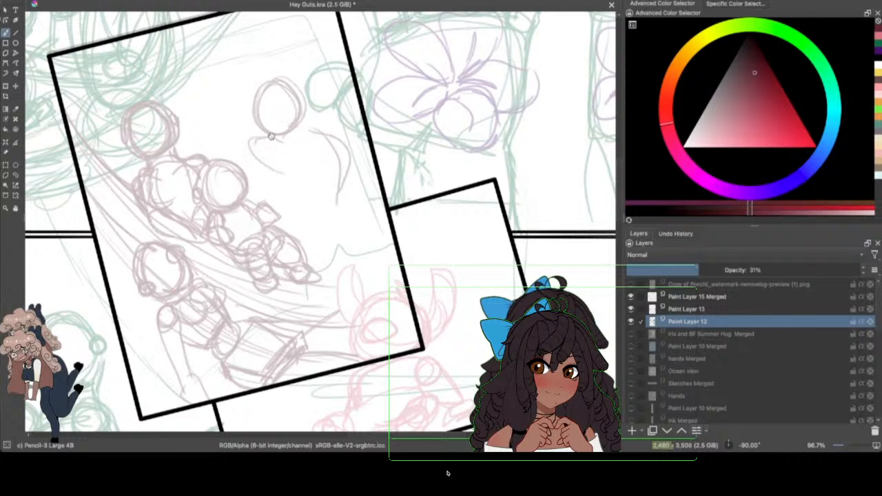
drag(261, 138, 256, 170)
drag(337, 183, 336, 236)
mouse_move(265, 174)
mouse_down()
mouse_move(271, 209)
mouse_move(337, 204)
mouse_up()
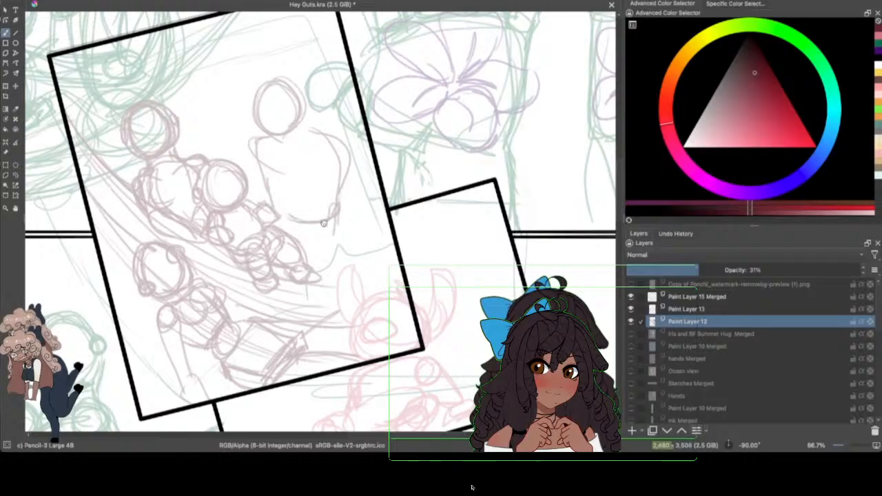
Step: Sketch the fourth figure's round right-hand shoulder with a lowered arm, and on its other side a raised arm ending in an open hand
mouse_move(343, 146)
mouse_down()
mouse_move(323, 165)
mouse_move(336, 141)
mouse_up()
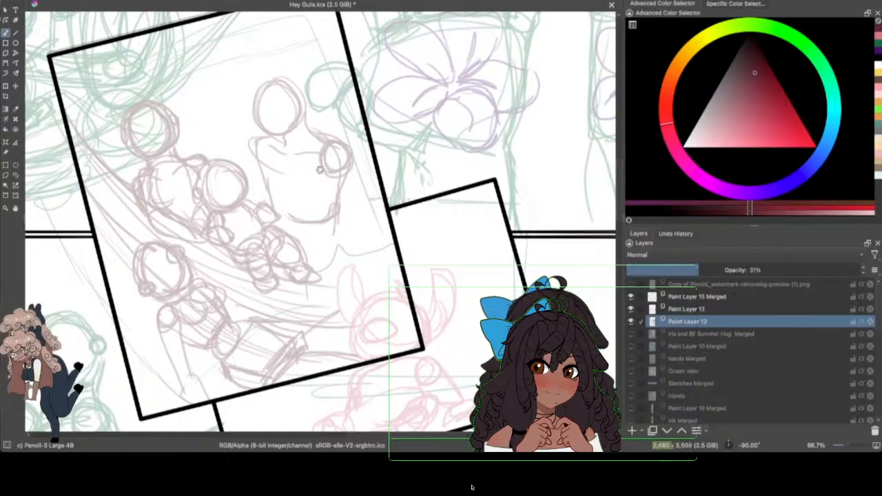
drag(350, 163, 353, 207)
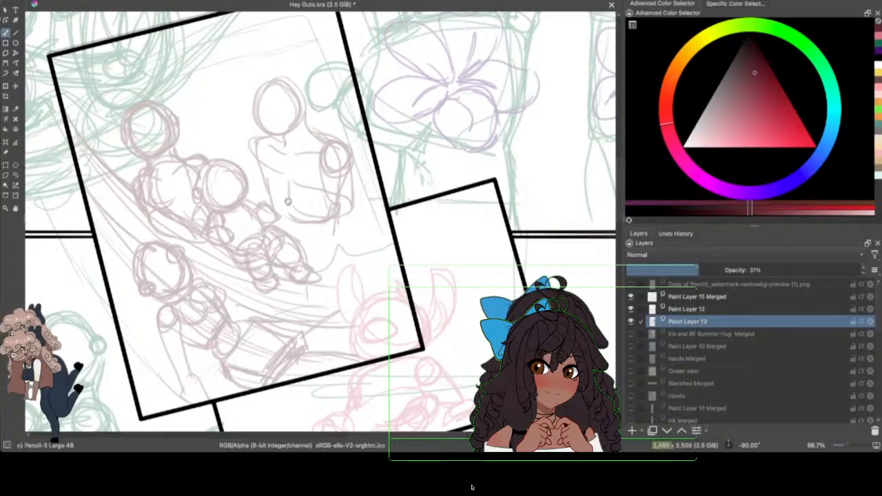
mouse_move(266, 166)
mouse_down()
mouse_move(310, 178)
mouse_move(300, 173)
mouse_move(258, 190)
mouse_move(247, 174)
mouse_move(287, 198)
mouse_up()
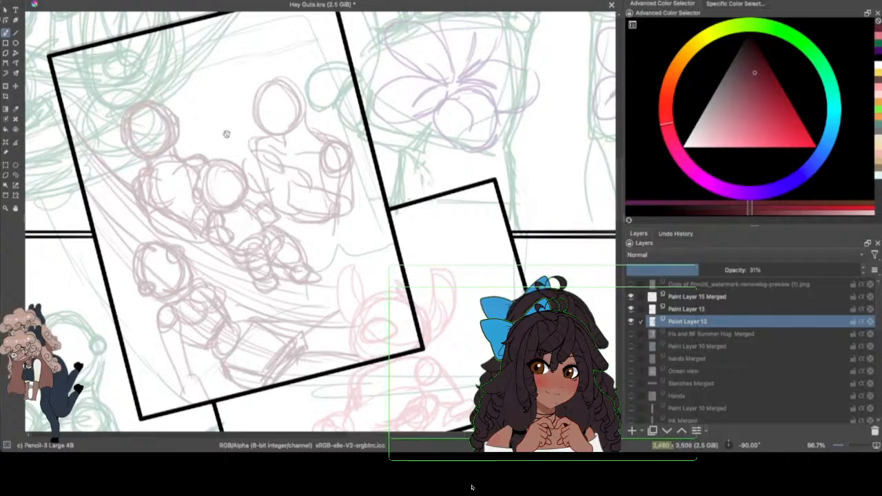
drag(244, 164, 208, 128)
mouse_move(208, 128)
mouse_down()
mouse_move(218, 123)
mouse_move(266, 167)
mouse_up()
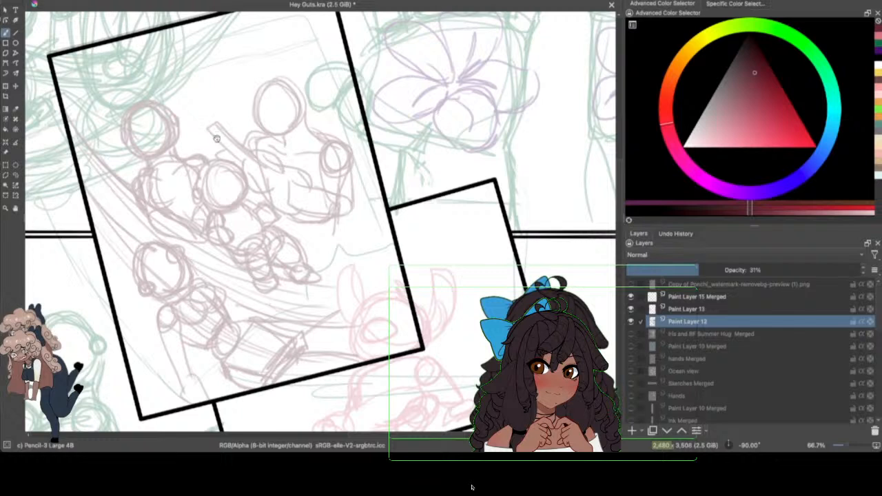
drag(216, 138, 239, 159)
mouse_move(204, 114)
mouse_down()
mouse_move(215, 111)
mouse_move(219, 141)
mouse_up()
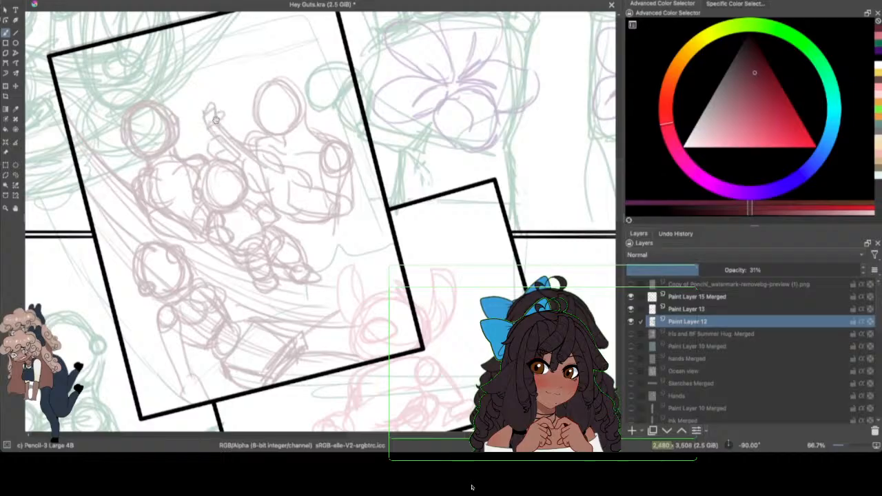
Step: Sketch the overlapping shapes across the fourth figure's waist and redraw the jagged line running from it toward the frame's right edge
mouse_move(269, 177)
mouse_down()
mouse_move(298, 205)
mouse_move(270, 161)
mouse_move(295, 120)
mouse_move(299, 203)
mouse_move(297, 172)
mouse_move(305, 202)
mouse_move(338, 221)
mouse_move(298, 229)
mouse_move(292, 220)
mouse_move(294, 239)
mouse_move(337, 226)
mouse_move(291, 218)
mouse_move(330, 222)
mouse_move(335, 228)
mouse_move(301, 232)
mouse_move(336, 235)
mouse_up()
drag(343, 232, 356, 268)
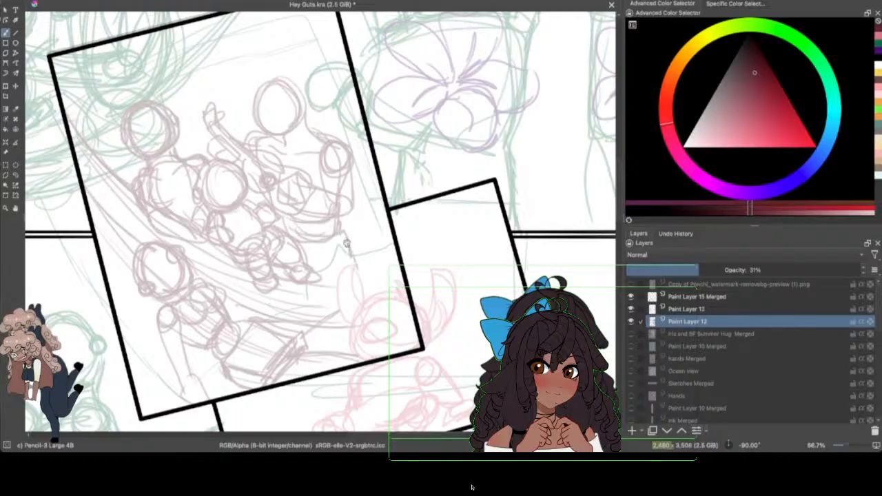
key(ctrl+z)
mouse_move(345, 223)
mouse_down()
mouse_move(372, 258)
mouse_move(365, 283)
mouse_move(347, 295)
mouse_move(362, 236)
mouse_move(391, 242)
mouse_up()
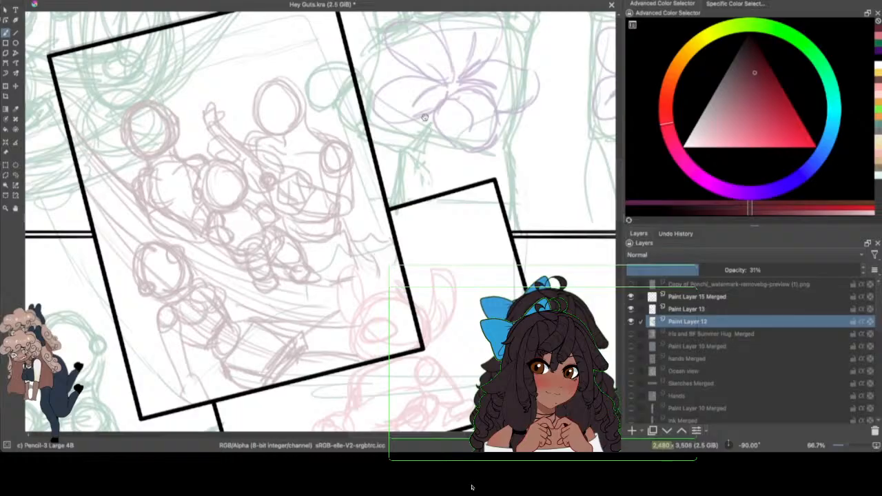
Step: Add a second, higher contour over the top of the fourth figure's head and save the document
mouse_move(620, 190)
mouse_down()
mouse_move(619, 179)
mouse_move(615, 186)
mouse_up()
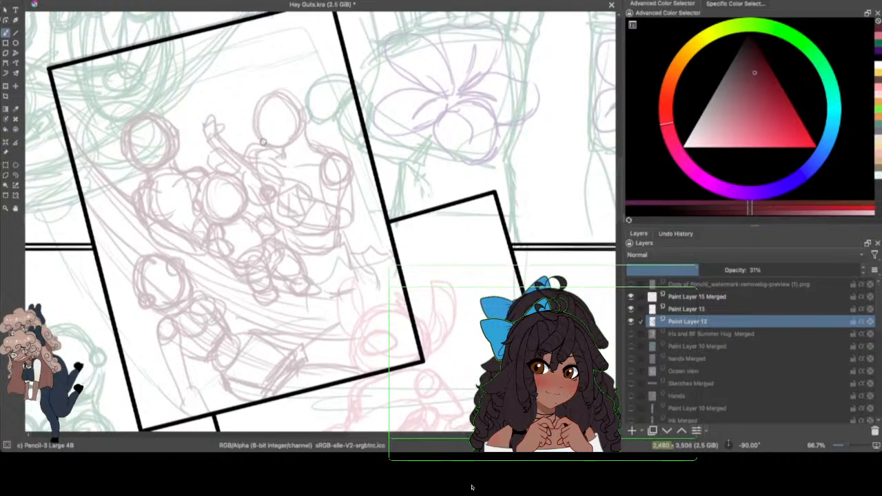
mouse_move(287, 93)
mouse_down()
mouse_move(300, 118)
mouse_move(267, 93)
mouse_move(255, 104)
mouse_move(287, 90)
mouse_move(302, 115)
mouse_move(274, 82)
mouse_move(260, 90)
mouse_move(305, 102)
mouse_up()
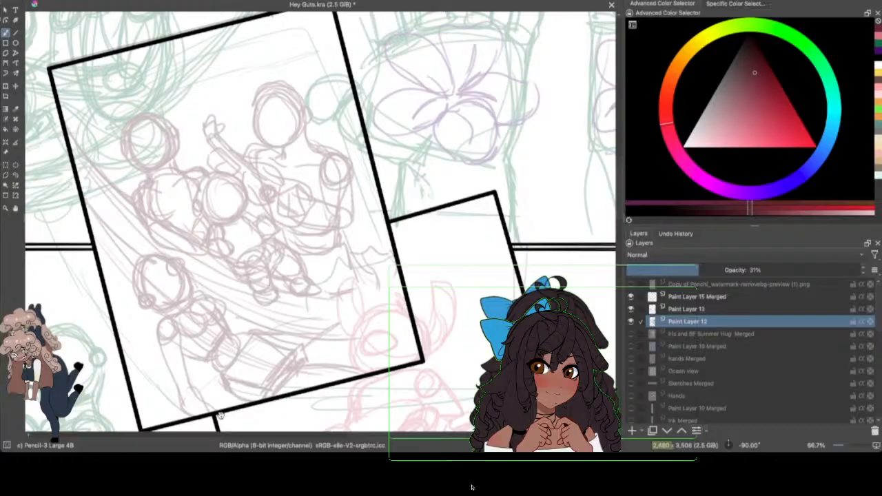
key(minus)
key(minus)
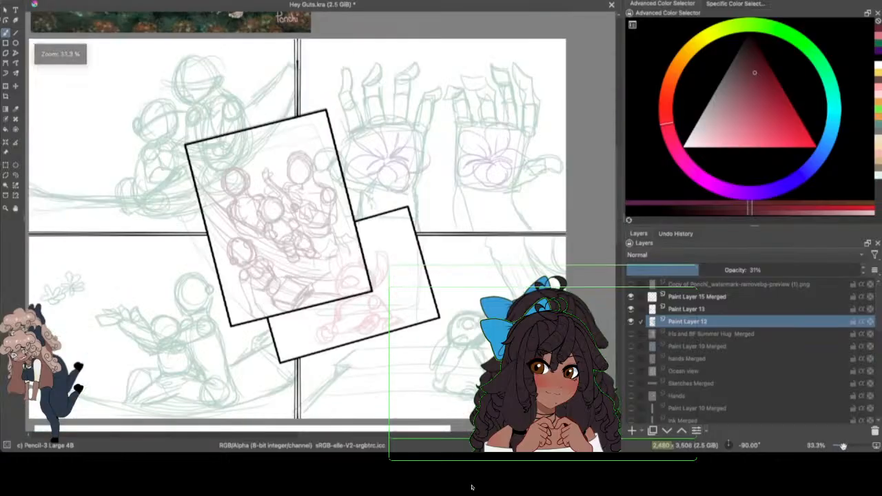
key(minus)
drag(438, 435, 443, 435)
click(48, 0)
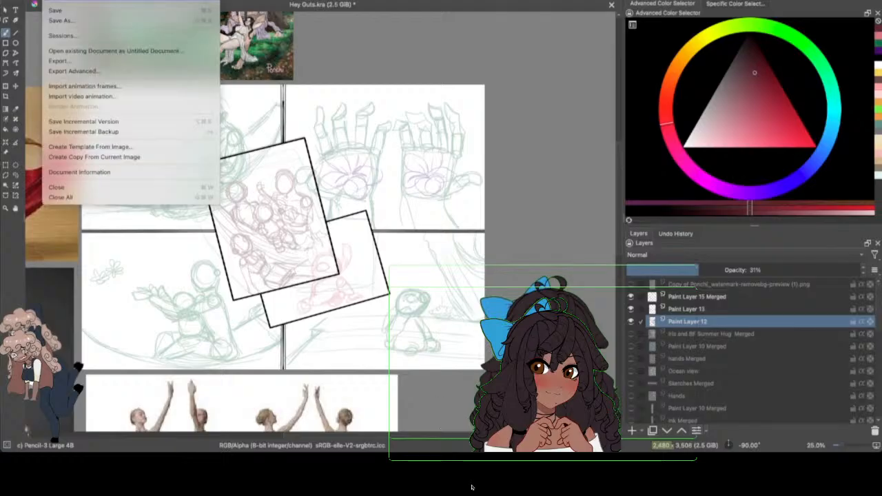
click(70, 11)
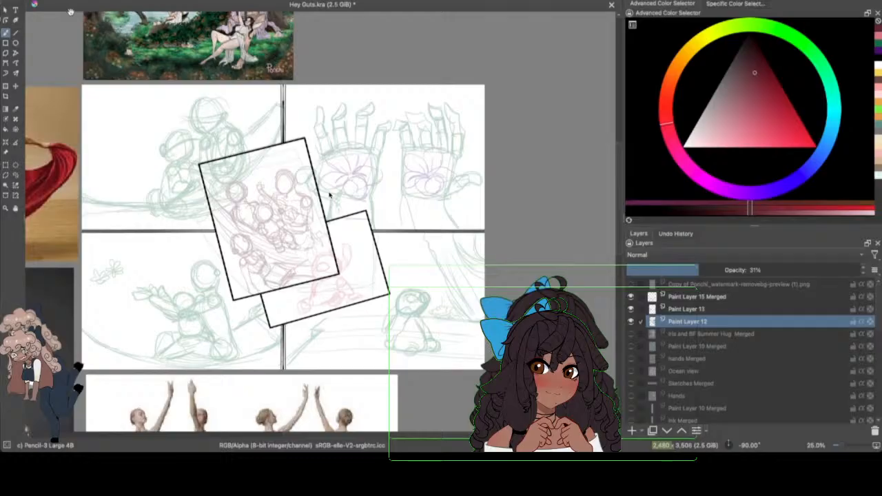
Step: Check the two panel-border layers by toggling their visibility, and merge Paint Layer 13 with Paint Layer 15 Merged
click(692, 308)
click(631, 308)
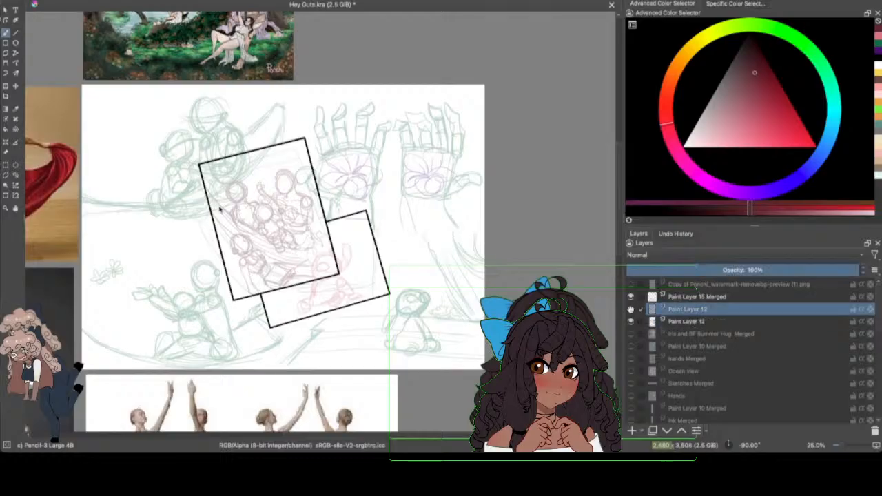
click(628, 297)
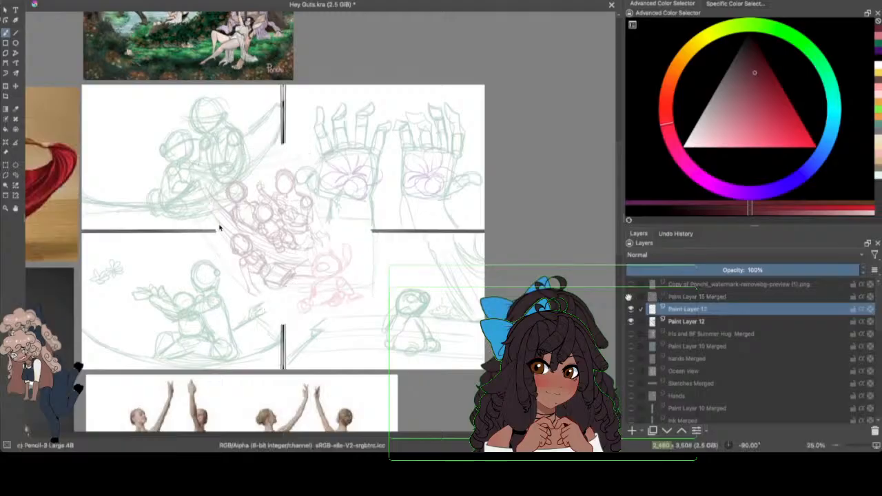
click(628, 297)
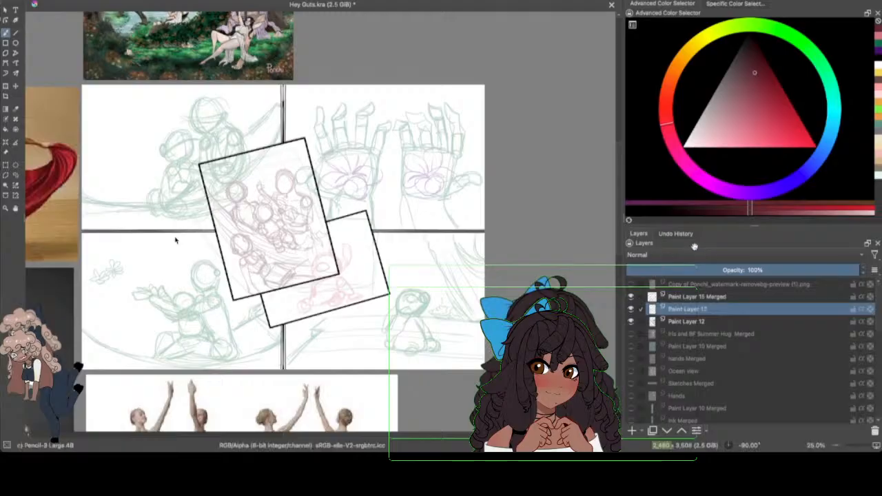
ctrl+click(653, 297)
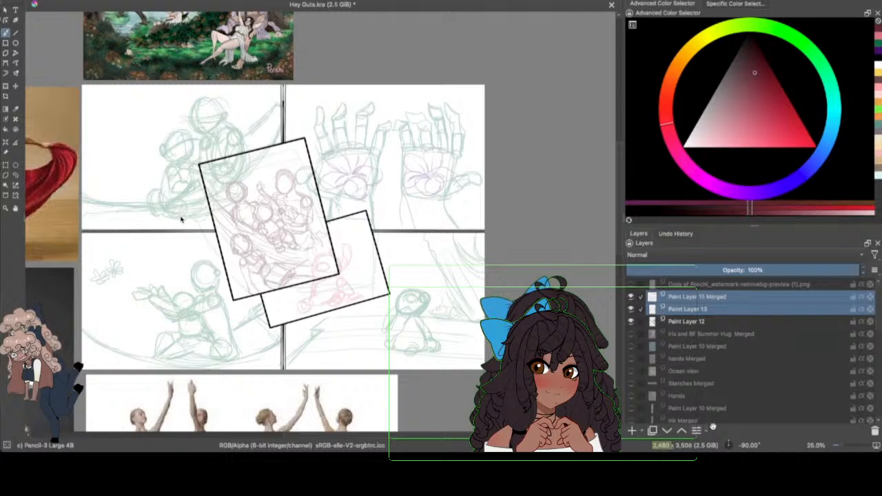
click(698, 430)
click(735, 351)
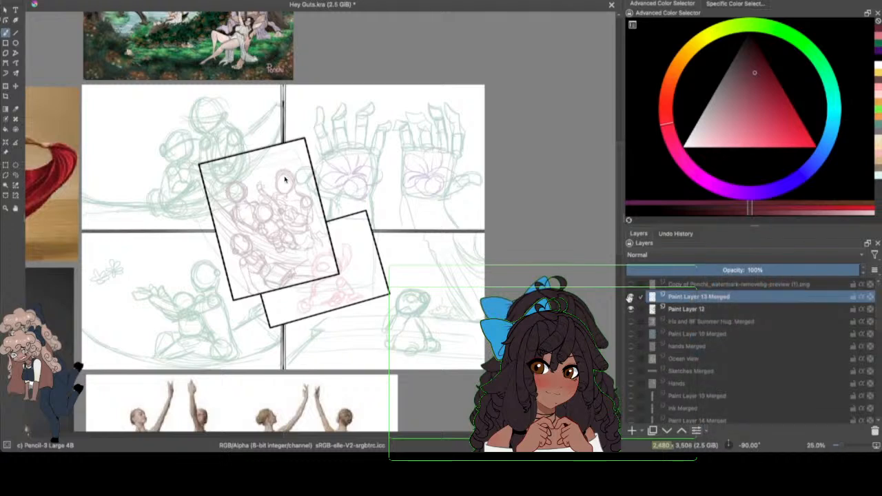
Step: Add a new paint layer directly above Paint Layer 12 and save the document
click(676, 309)
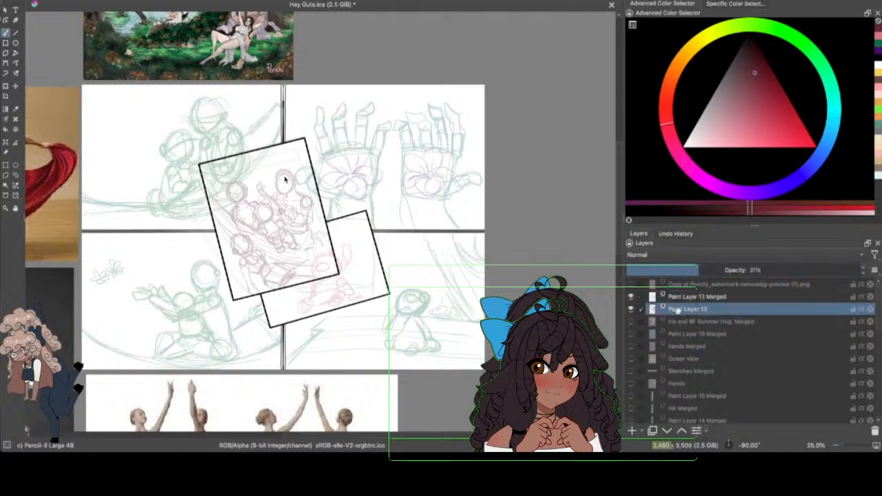
click(631, 430)
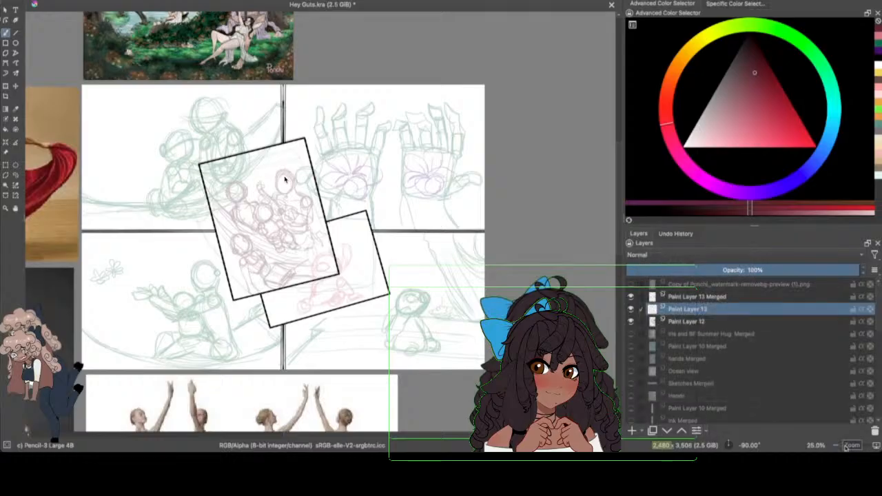
scroll(847, 444, up, 2)
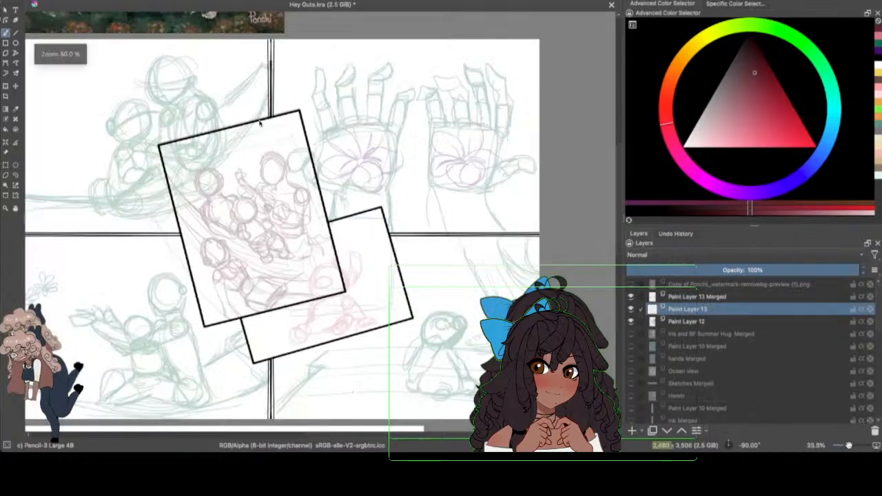
drag(440, 434, 391, 434)
drag(620, 179, 615, 151)
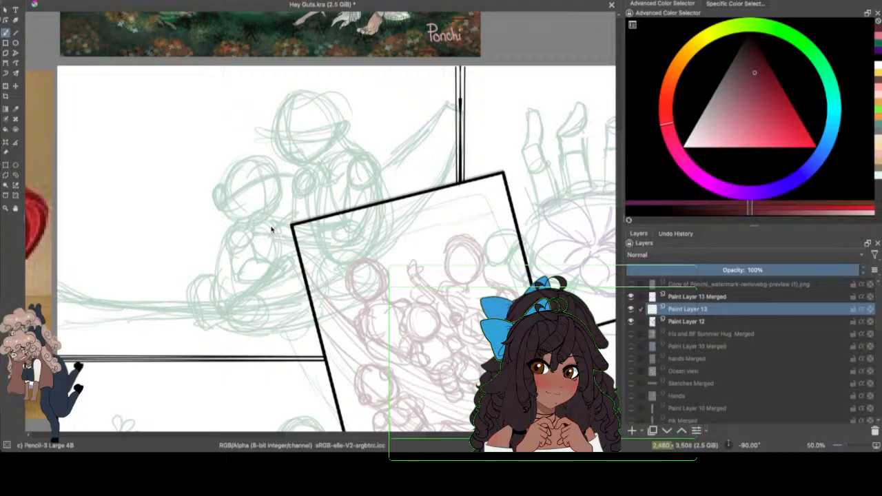
click(53, 0)
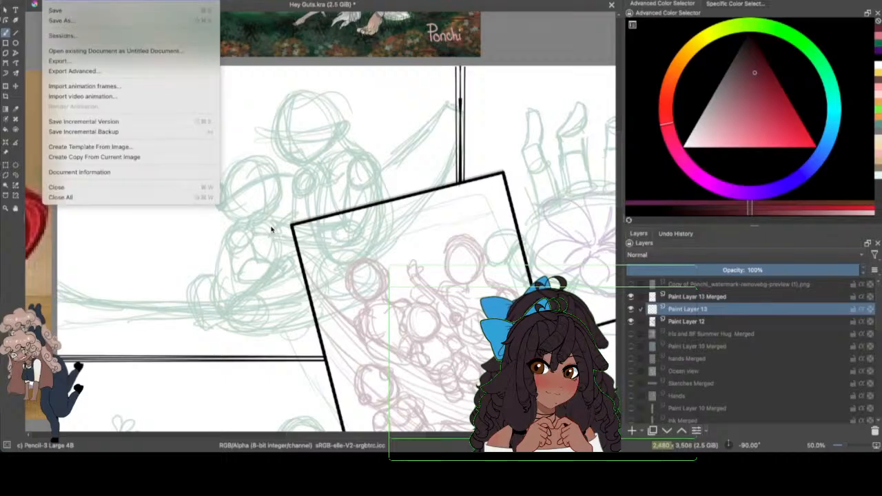
click(63, 9)
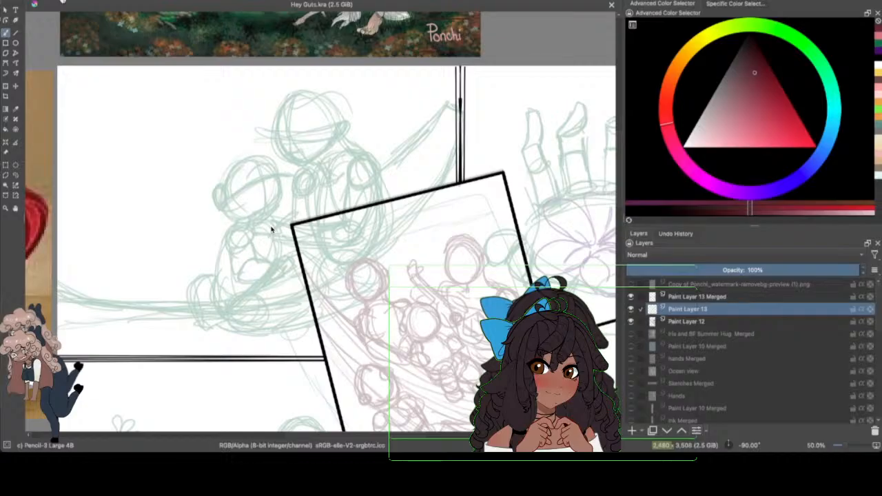
Step: Choose the Basic-6 Details brush preset and set the drawing color to black for working on the upper-left panel
key(F6)
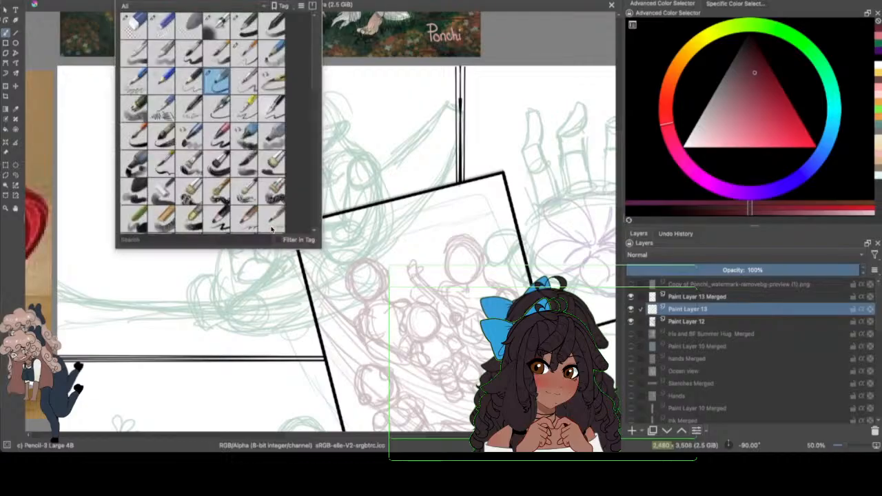
click(250, 59)
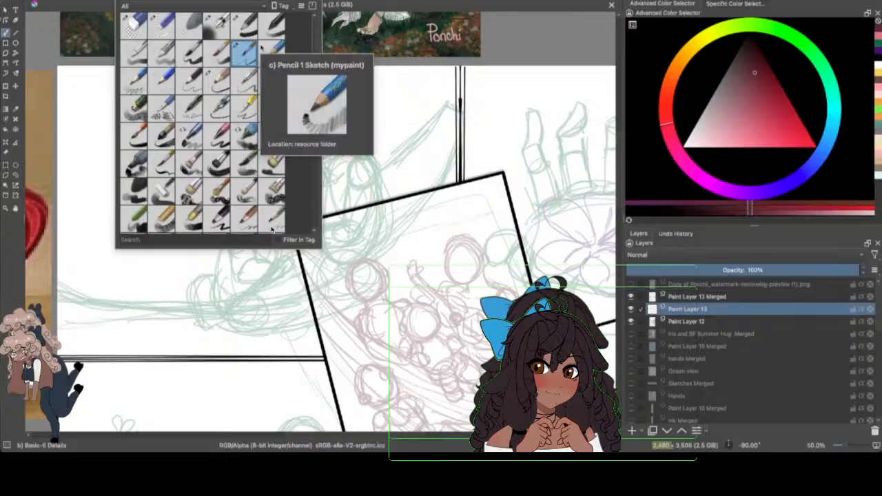
click(489, 112)
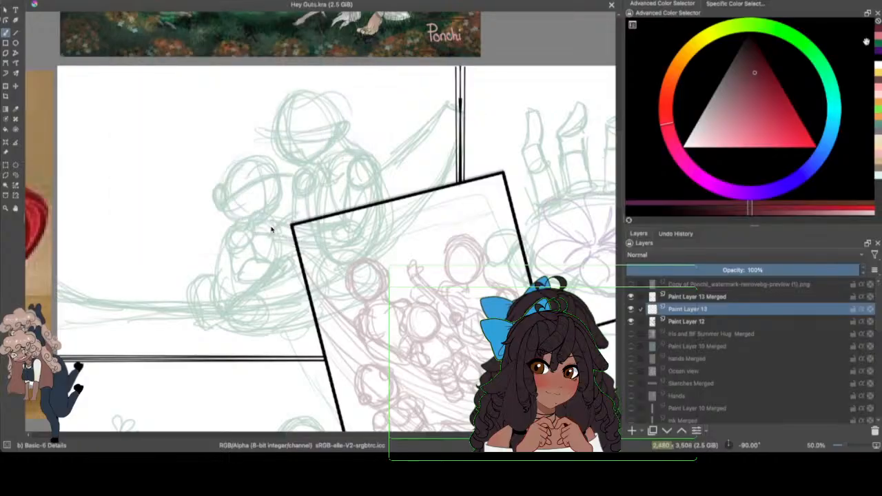
click(877, 60)
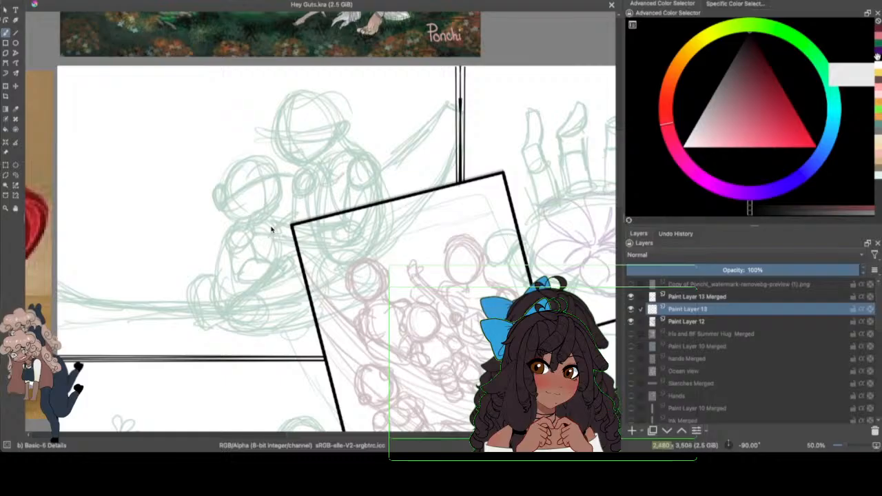
click(847, 445)
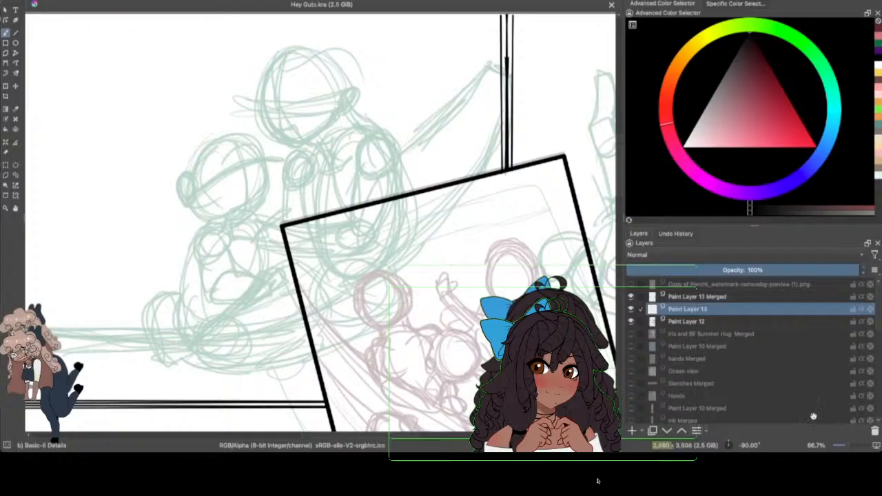
Step: Lower Paint Layer 12's opacity to 23% and make Paint Layer 13 the active layer
mouse_move(286, 450)
drag(619, 165, 623, 163)
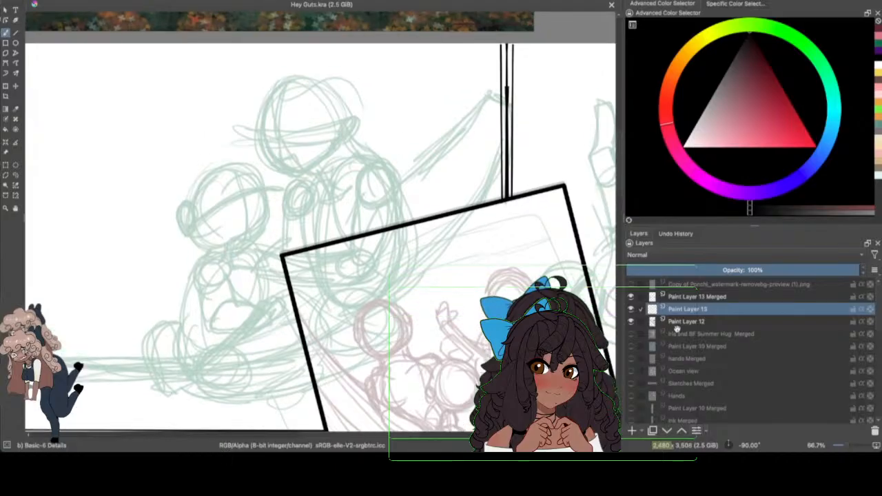
click(686, 322)
drag(700, 270, 677, 270)
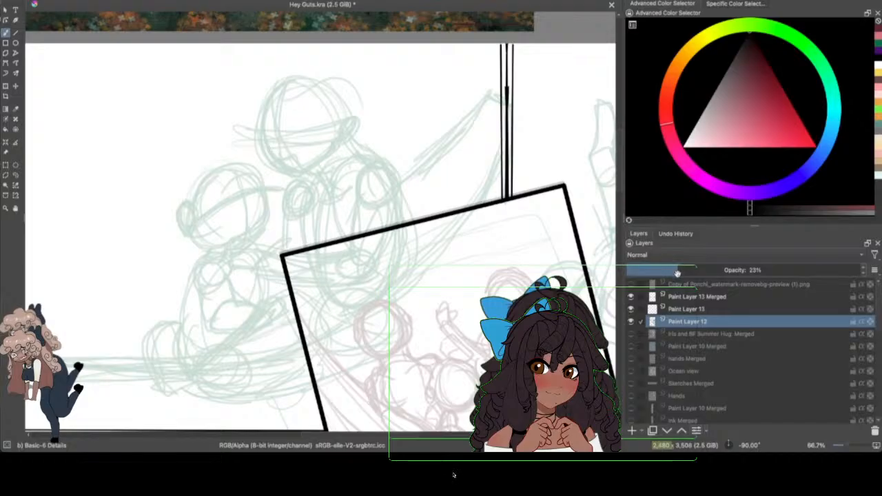
click(673, 309)
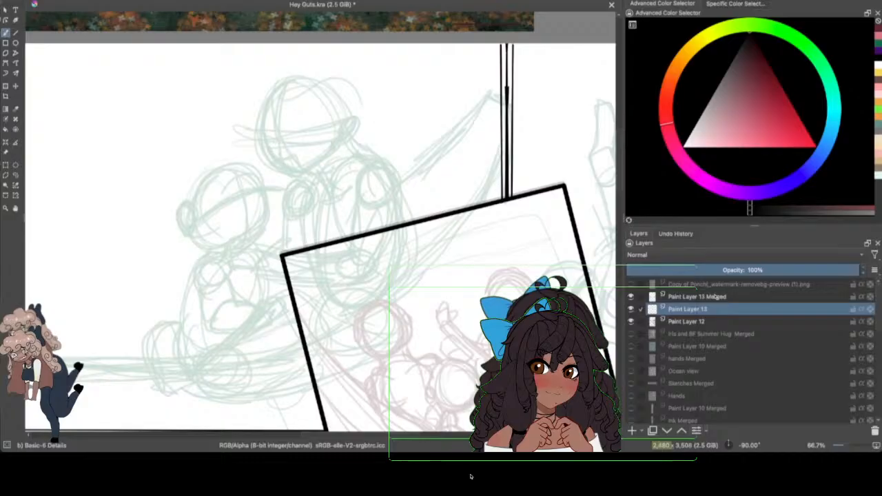
Step: Draw the front hair curl, wispy fringe, hairline and ear on the taller figure's head in the upper-left panel
scroll(618, 157, down, 1)
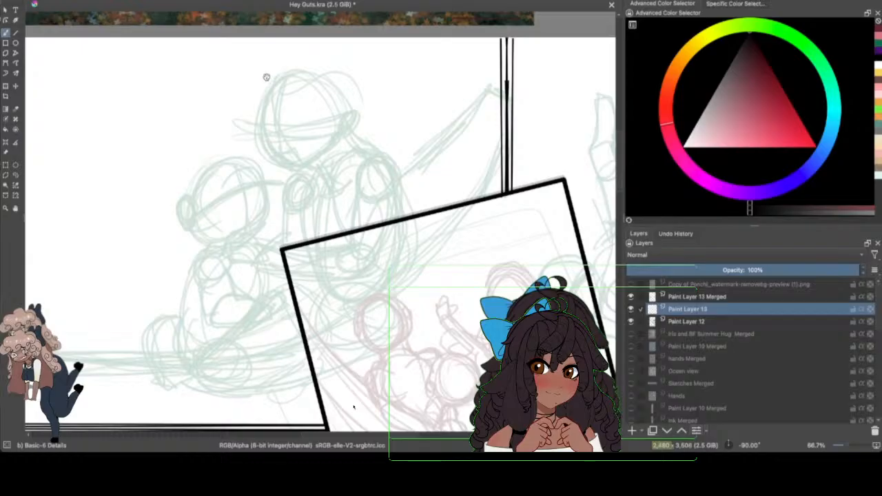
mouse_move(266, 77)
mouse_down()
mouse_move(264, 115)
mouse_move(240, 108)
mouse_move(262, 109)
mouse_move(241, 112)
mouse_move(270, 138)
mouse_move(246, 112)
mouse_move(264, 88)
mouse_move(264, 113)
mouse_move(250, 94)
mouse_move(294, 72)
mouse_move(265, 91)
mouse_move(276, 83)
mouse_move(297, 75)
mouse_up()
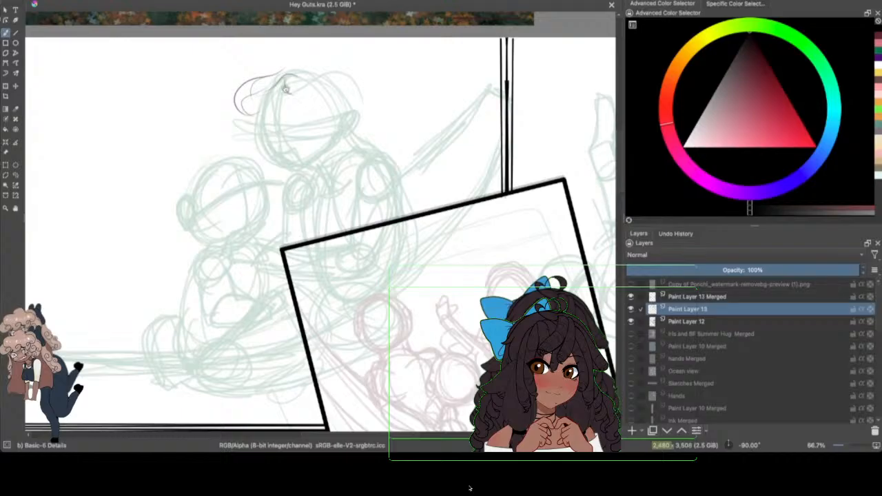
mouse_move(305, 80)
mouse_down()
mouse_move(329, 81)
mouse_move(350, 108)
mouse_move(346, 131)
mouse_up()
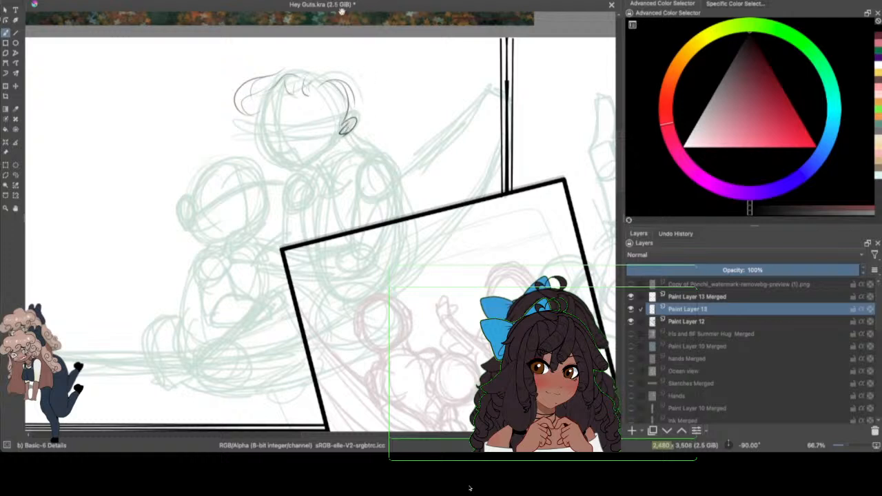
mouse_move(300, 58)
mouse_down()
mouse_move(343, 57)
mouse_move(354, 100)
mouse_move(351, 58)
mouse_move(338, 57)
mouse_move(373, 94)
mouse_up()
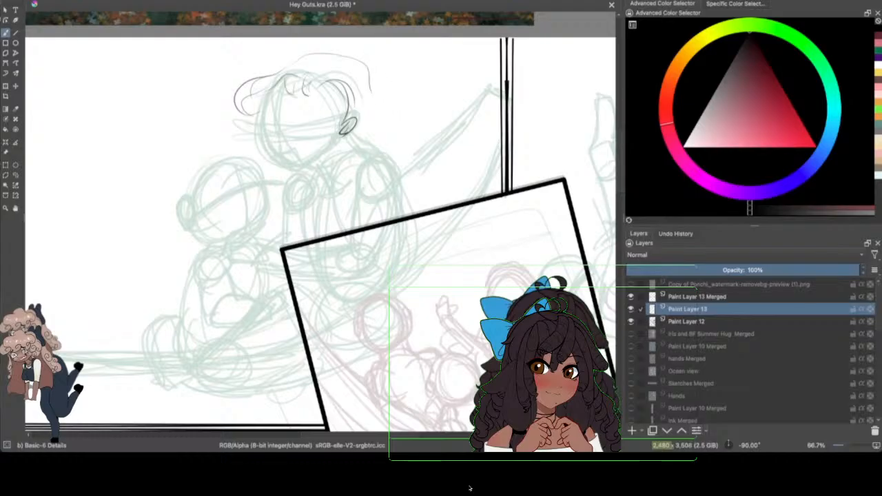
click(73, 0)
click(77, 1)
click(73, 1)
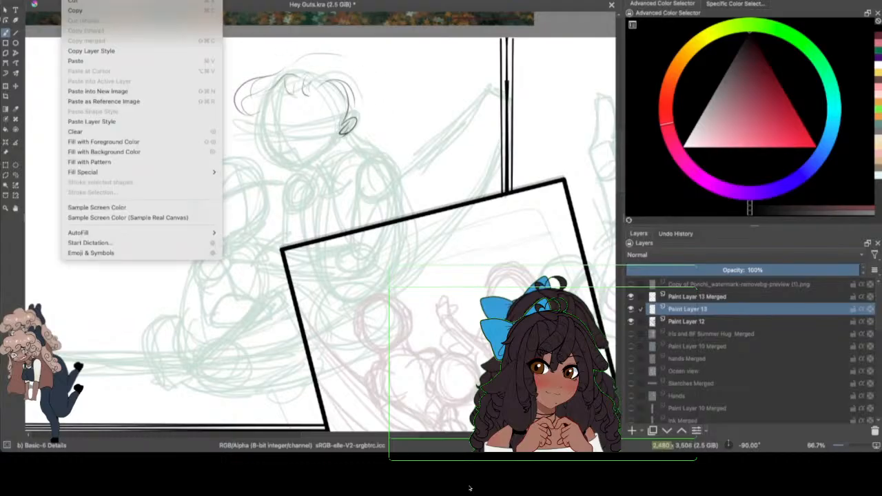
Step: Draw the taller figure's outer hair: a long strand sweeping over the smaller figure, the crown, and the wavy side beyond the ear
mouse_move(252, 120)
mouse_down()
mouse_move(241, 135)
mouse_move(173, 168)
mouse_move(136, 229)
mouse_up()
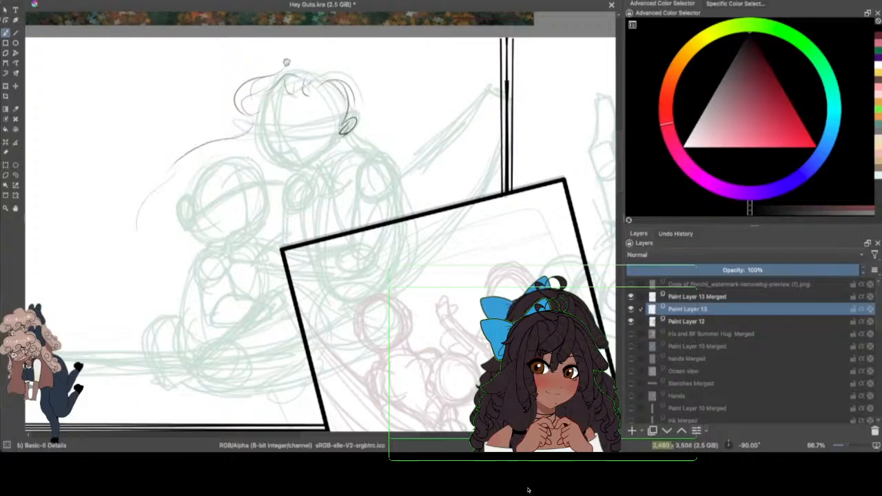
mouse_move(270, 70)
mouse_down()
mouse_move(338, 59)
mouse_move(393, 109)
mouse_up()
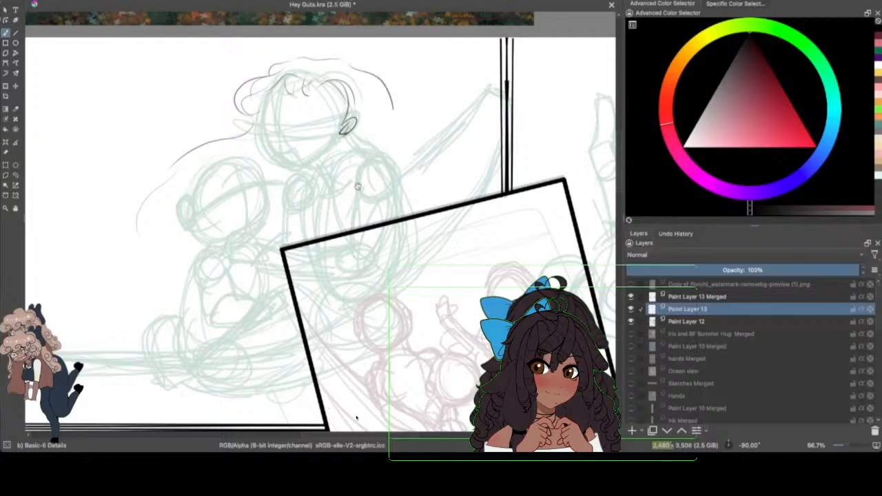
click(631, 321)
click(631, 321)
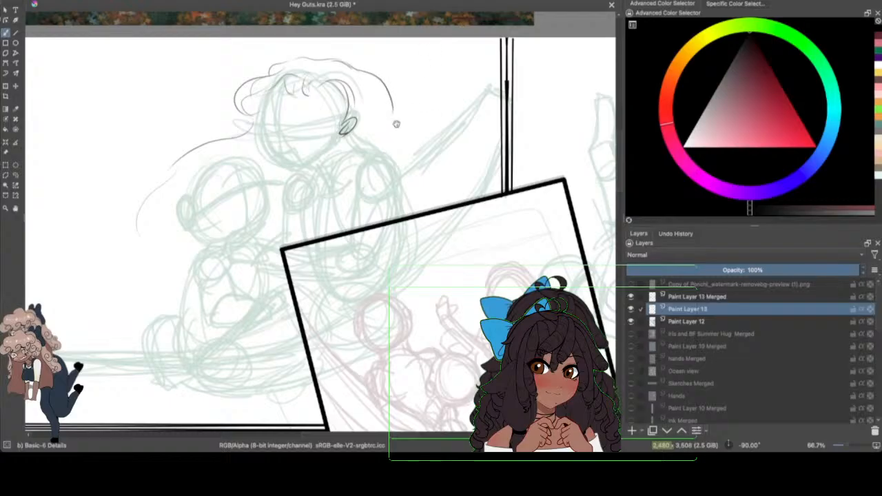
drag(392, 126, 401, 141)
drag(390, 107, 411, 172)
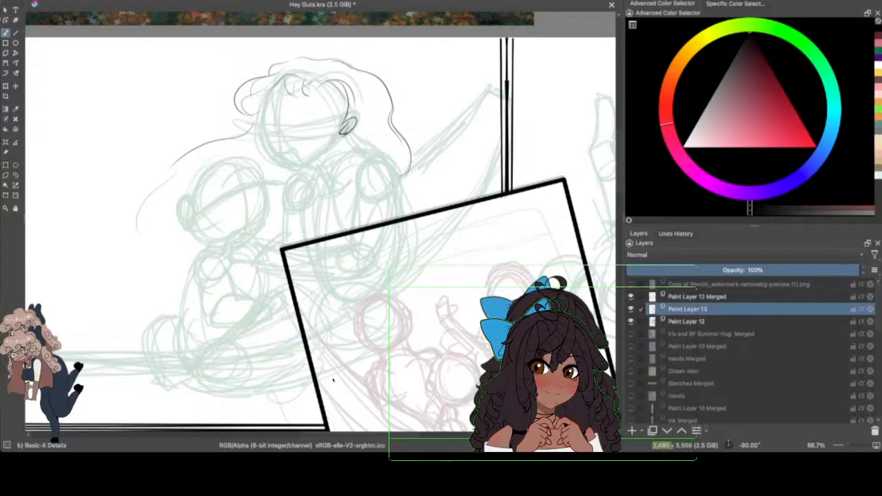
Step: Clear the hair outline above the ear, draw a petalled flower there, and reinforce the wavy strand falling below it
mouse_move(390, 84)
mouse_down()
mouse_move(390, 102)
mouse_move(375, 71)
mouse_move(362, 77)
mouse_move(360, 65)
mouse_move(389, 91)
mouse_up()
mouse_move(352, 78)
mouse_down()
mouse_move(370, 97)
mouse_move(352, 86)
mouse_move(365, 108)
mouse_up()
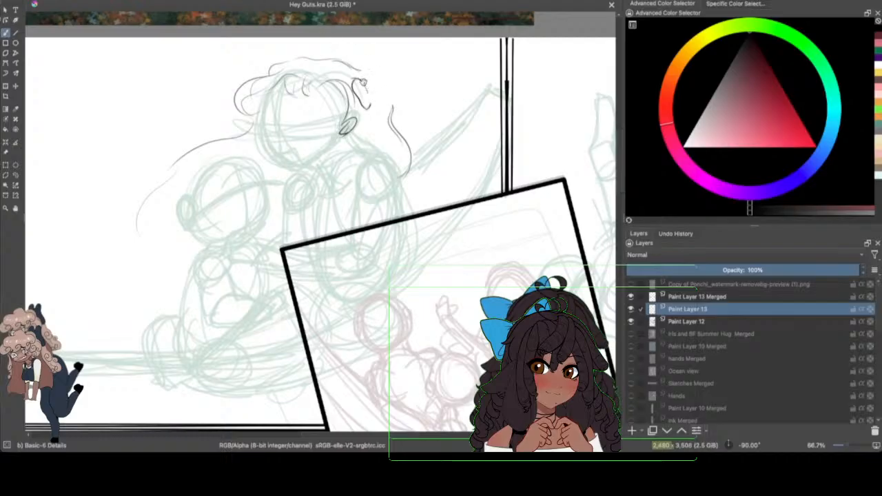
mouse_move(361, 81)
mouse_down()
mouse_move(380, 96)
mouse_move(374, 72)
mouse_move(393, 100)
mouse_move(379, 99)
mouse_move(381, 120)
mouse_move(391, 93)
mouse_move(381, 90)
mouse_move(392, 108)
mouse_up()
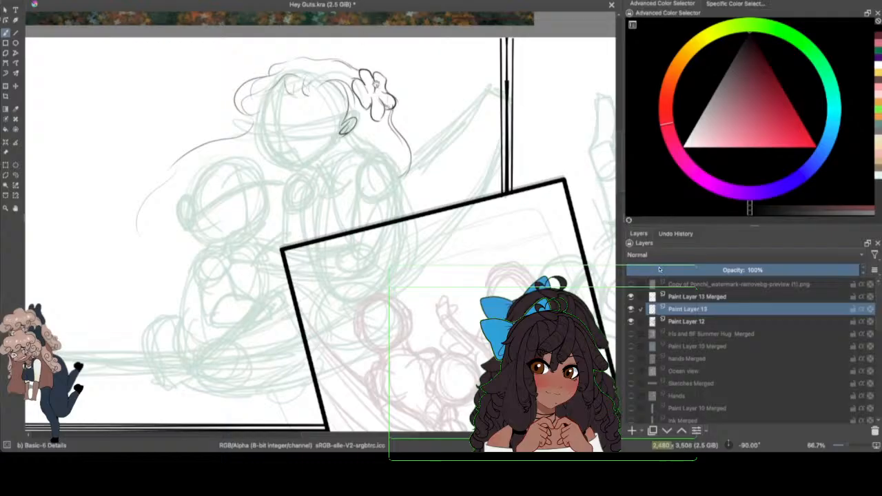
mouse_move(377, 96)
mouse_down()
mouse_move(367, 103)
mouse_move(372, 97)
mouse_move(410, 159)
mouse_up()
drag(411, 148, 404, 183)
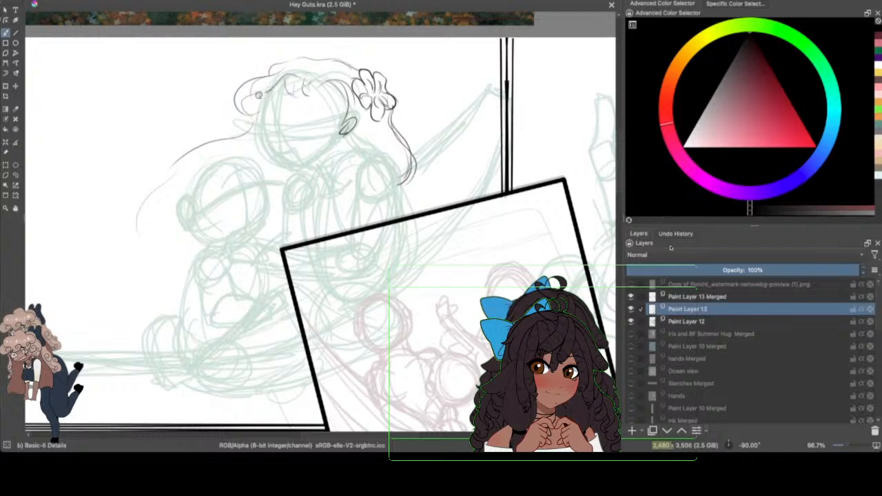
Step: Add lines to the front curl, check the drawing with Paint Layer 12 hidden, and darken the fringe and crown
drag(267, 93, 249, 117)
click(630, 321)
click(629, 321)
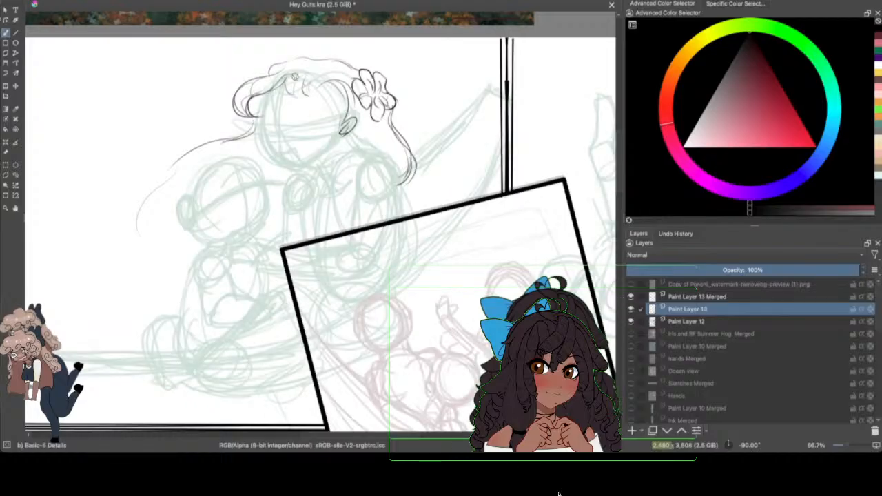
mouse_move(284, 76)
mouse_down()
mouse_move(292, 97)
mouse_move(303, 98)
mouse_move(309, 85)
mouse_move(354, 87)
mouse_move(331, 62)
mouse_move(301, 59)
mouse_move(256, 92)
mouse_up()
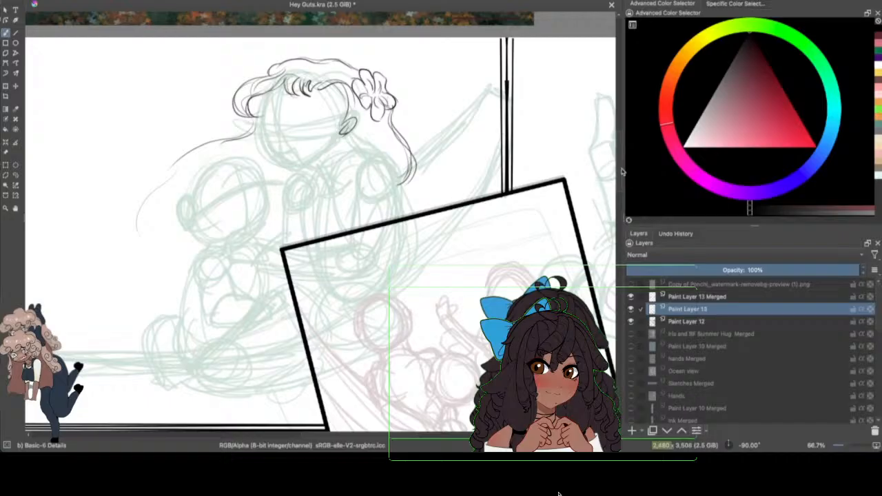
Step: Draw the far side of the taller figure's face with the cheek and nose, redoing the first contour, at 100% zoom
scroll(620, 166, down, 1)
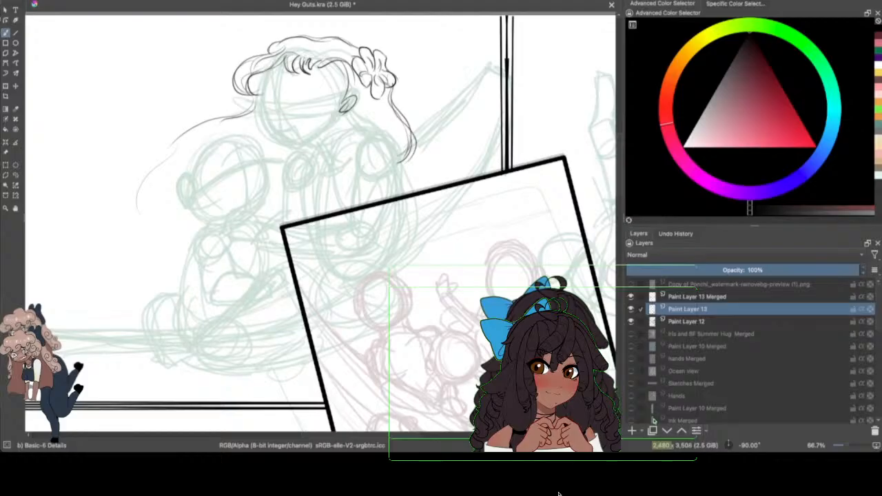
scroll(619, 168, up, 1)
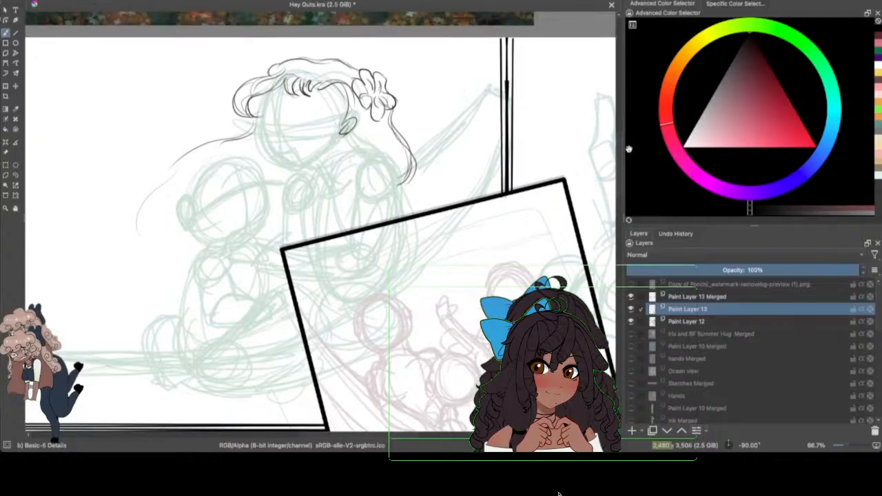
click(846, 445)
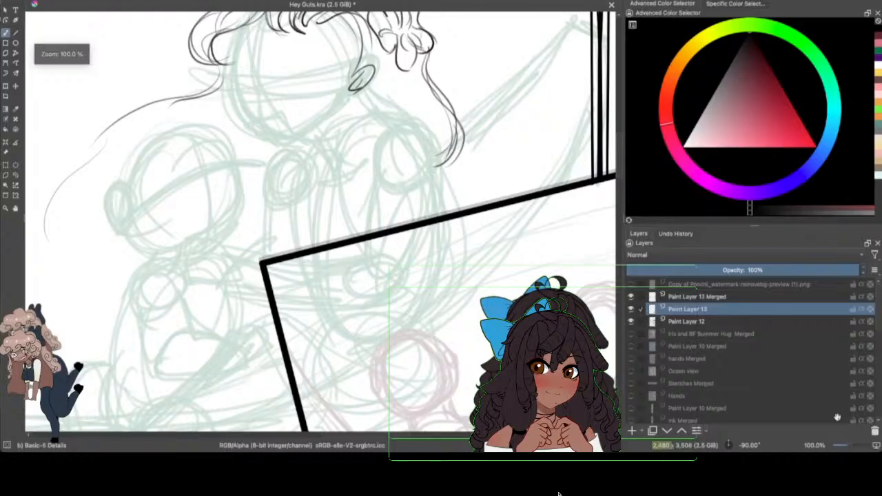
drag(619, 148, 619, 141)
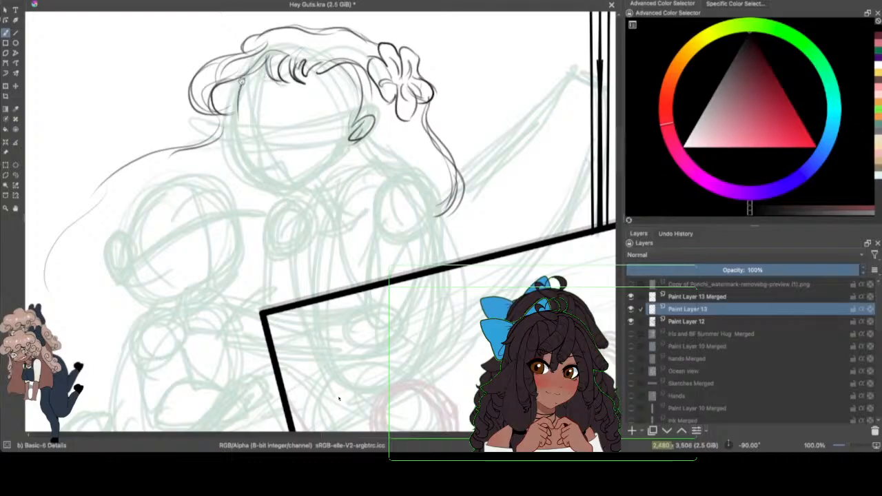
mouse_move(241, 82)
mouse_down()
mouse_move(238, 129)
mouse_move(249, 173)
mouse_up()
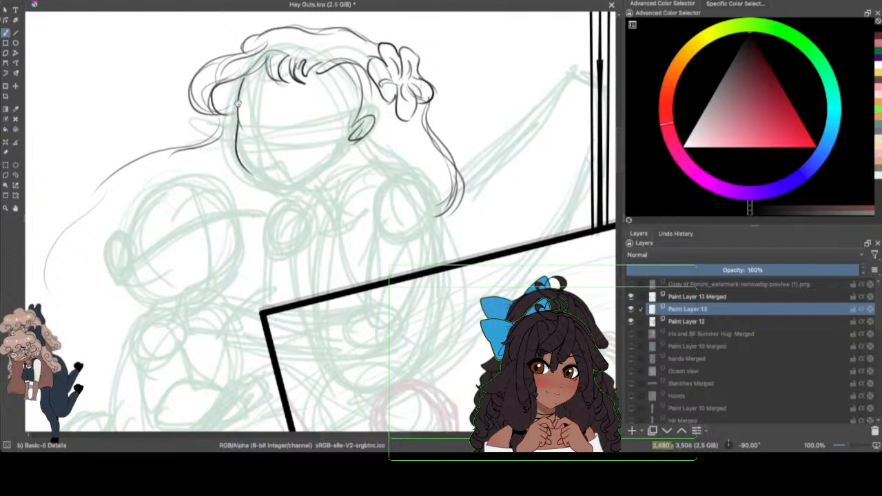
click(66, 1)
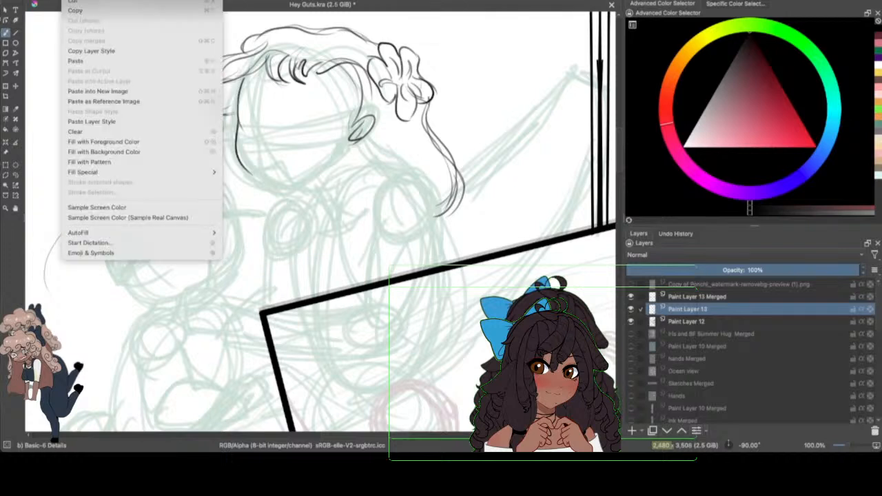
click(71, 1)
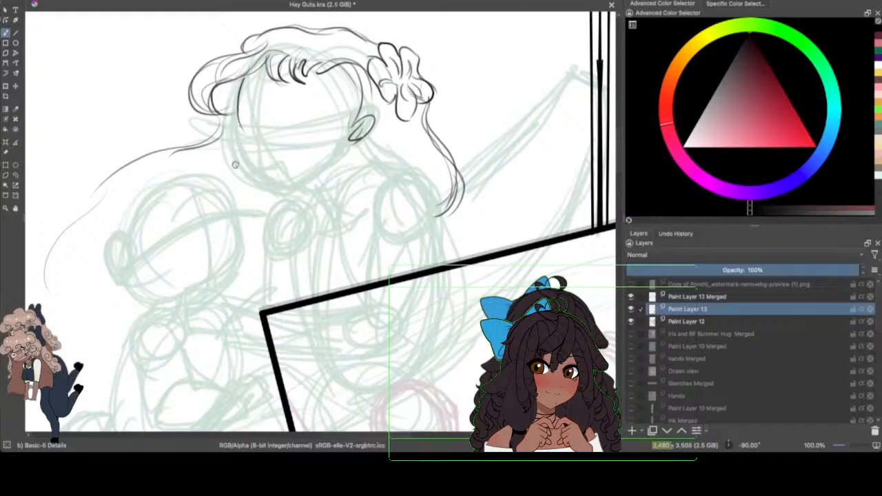
key(ctrl+shift+z)
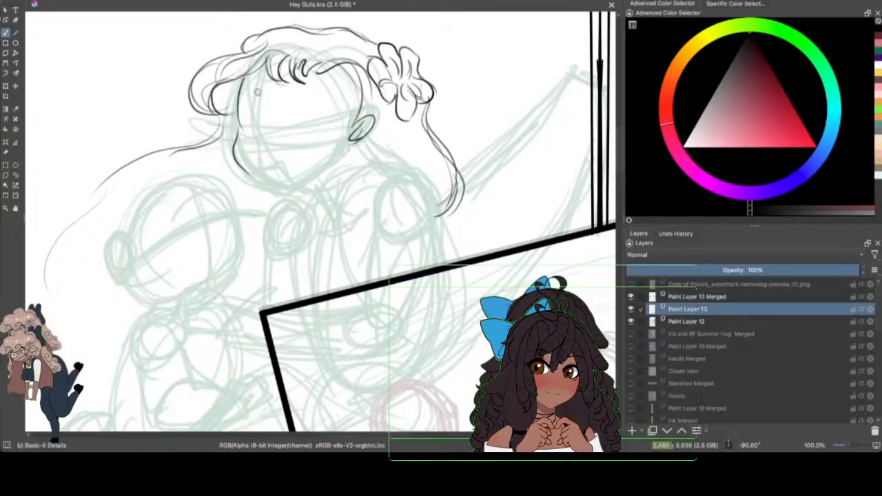
drag(238, 134, 255, 164)
mouse_move(254, 129)
mouse_down()
mouse_move(272, 165)
mouse_move(247, 158)
mouse_move(256, 163)
mouse_move(270, 152)
mouse_move(261, 176)
mouse_move(279, 182)
mouse_move(252, 177)
mouse_move(251, 186)
mouse_move(287, 201)
mouse_move(263, 193)
mouse_move(269, 199)
mouse_move(263, 196)
mouse_move(288, 181)
mouse_up()
Step: Undo the last mouth strokes and redraw the lips and the start of the chin below the nose
click(66, 1)
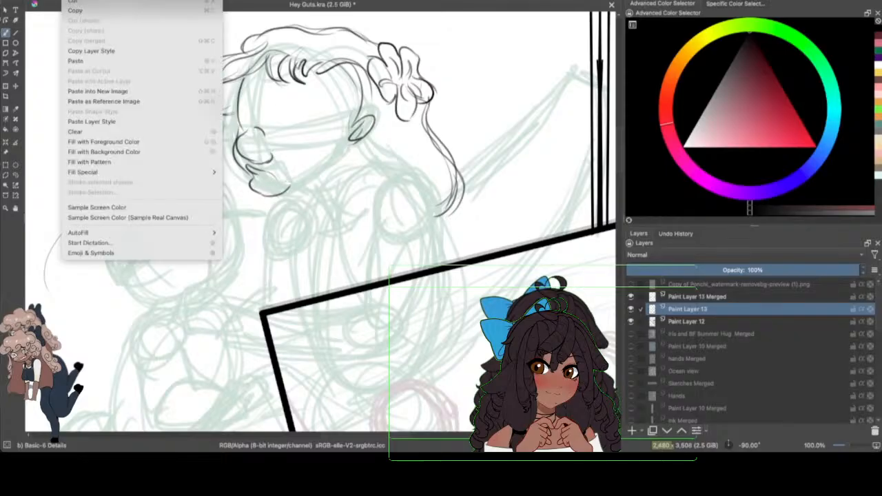
click(76, 1)
mouse_move(261, 196)
mouse_down()
mouse_move(281, 185)
mouse_move(251, 161)
mouse_move(238, 107)
mouse_move(246, 105)
mouse_move(262, 161)
mouse_move(262, 178)
mouse_move(253, 179)
mouse_move(278, 184)
mouse_up()
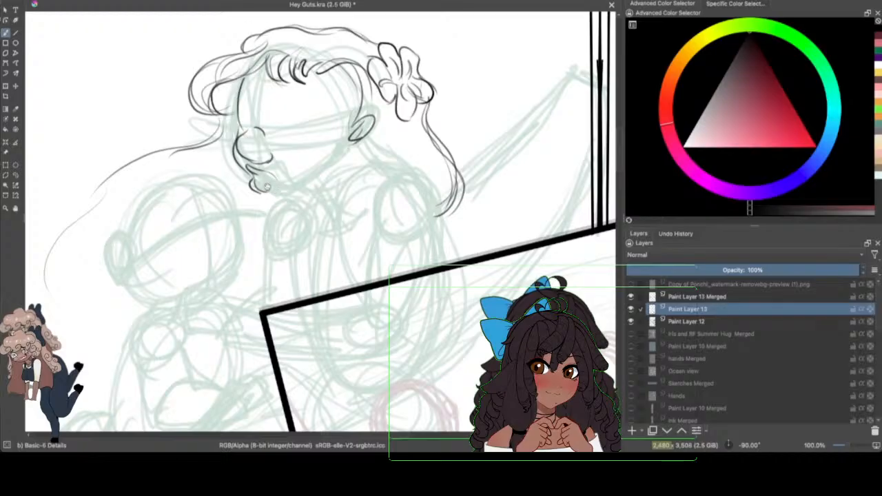
mouse_move(266, 186)
mouse_down()
mouse_move(261, 199)
mouse_move(281, 193)
mouse_move(262, 195)
mouse_up()
drag(281, 198, 291, 198)
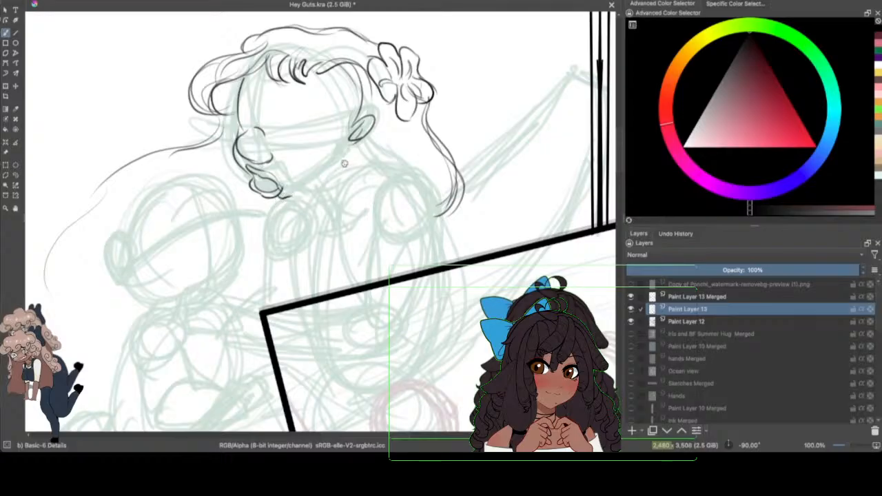
Step: Undo the last stroke near the chin and draw a darkened jawline from the chin up to the ear
click(65, 0)
click(72, 0)
key(ctrl+z)
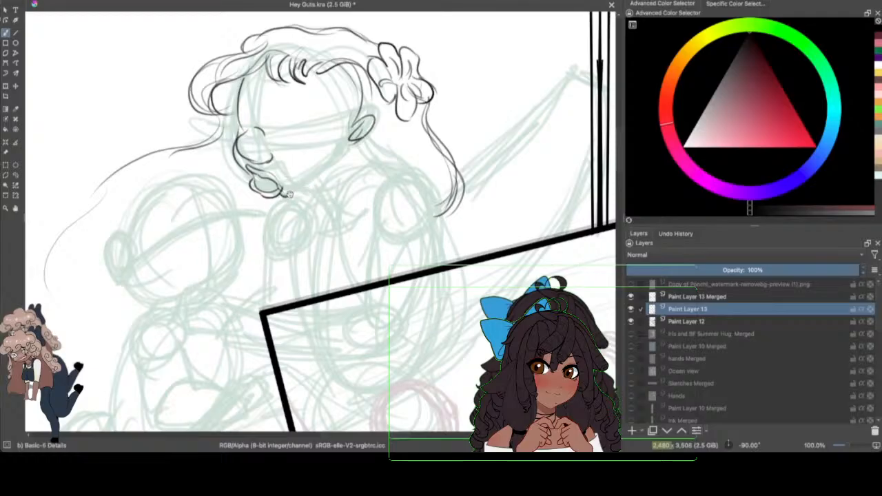
drag(282, 196, 335, 160)
mouse_move(291, 194)
mouse_down()
mouse_move(332, 170)
mouse_move(346, 147)
mouse_up()
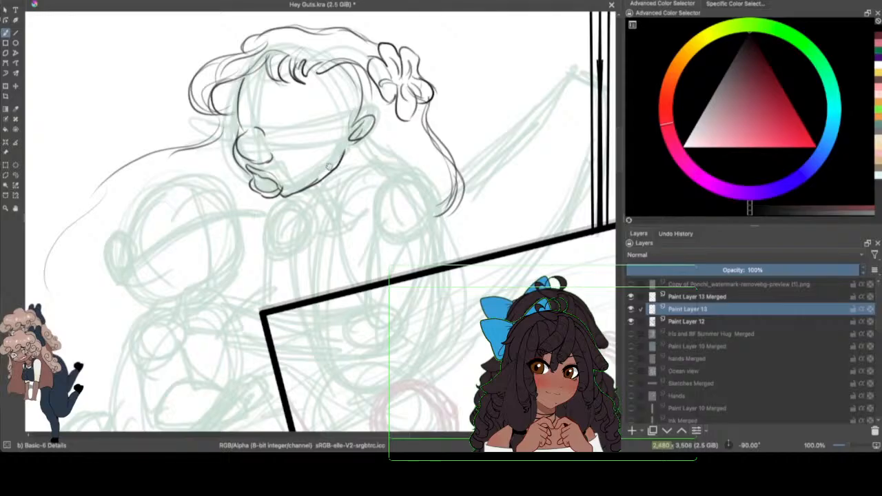
mouse_move(294, 194)
mouse_down()
mouse_move(285, 196)
mouse_move(324, 174)
mouse_up()
mouse_move(283, 197)
mouse_down()
mouse_move(315, 185)
mouse_move(345, 149)
mouse_up()
Step: Check the face with Paint Layer 12 hidden, show it again, and add detail lines inside the ear and lips
click(630, 322)
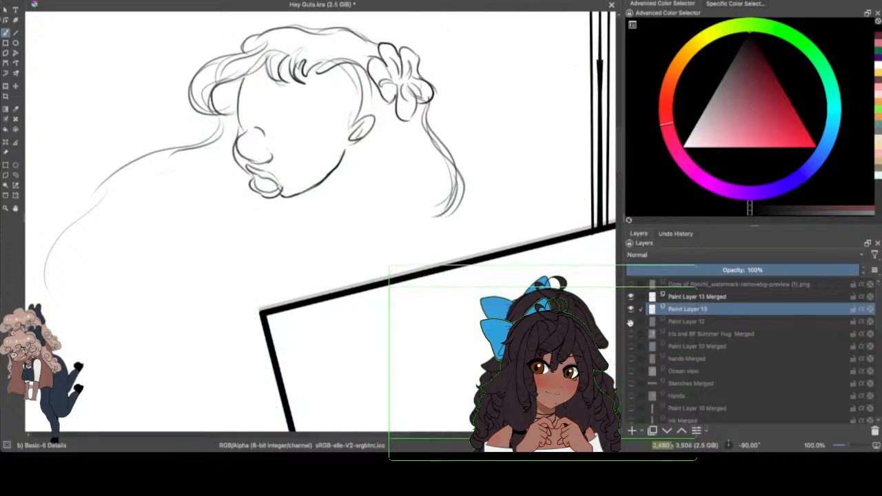
click(631, 322)
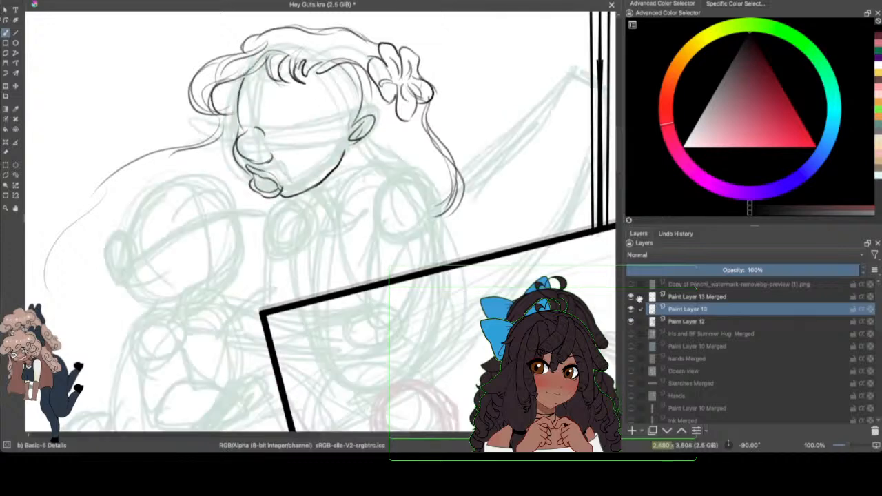
mouse_move(356, 135)
mouse_down()
mouse_move(370, 117)
mouse_move(365, 136)
mouse_move(353, 137)
mouse_up()
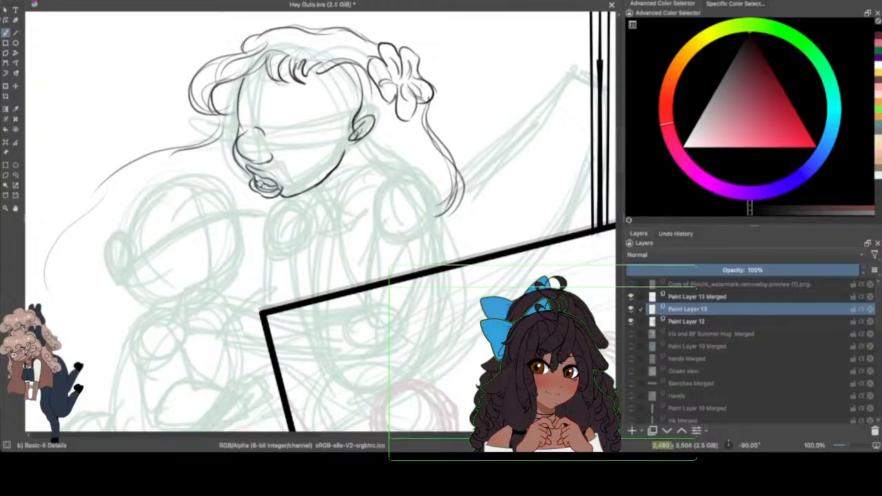
drag(260, 184, 274, 187)
Step: Draw the neck below the ear and jaw, undoing stray strokes, and add a shoulder line beneath the chin
drag(358, 135, 387, 163)
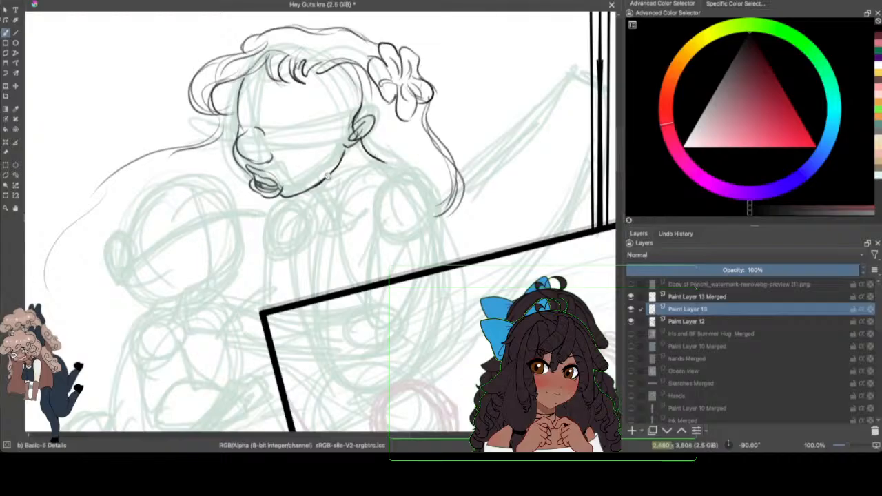
mouse_move(315, 187)
mouse_down()
mouse_move(331, 210)
mouse_move(343, 196)
mouse_up()
key(ctrl+z)
key(ctrl+z)
drag(314, 194, 276, 213)
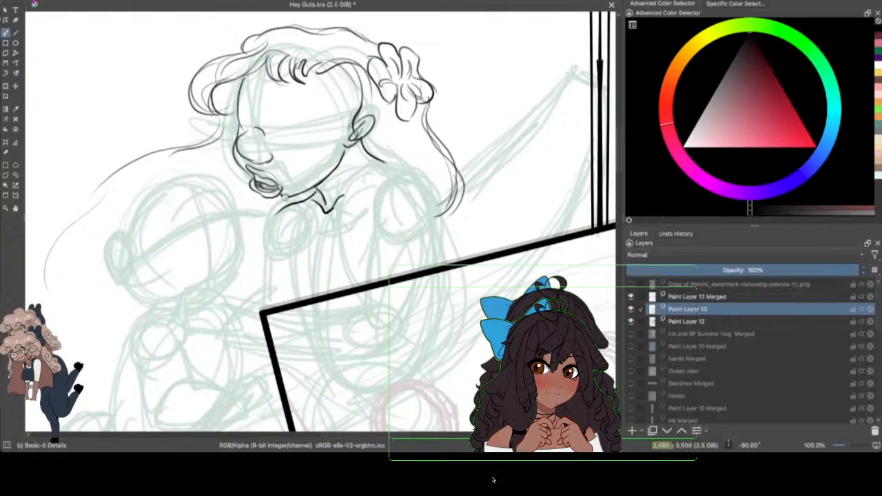
Step: Draw the taller figure's top strap running down from the shoulder beneath the chin, redoing the strokes until the line is solid
drag(293, 207, 286, 249)
drag(294, 200, 285, 243)
drag(297, 198, 287, 241)
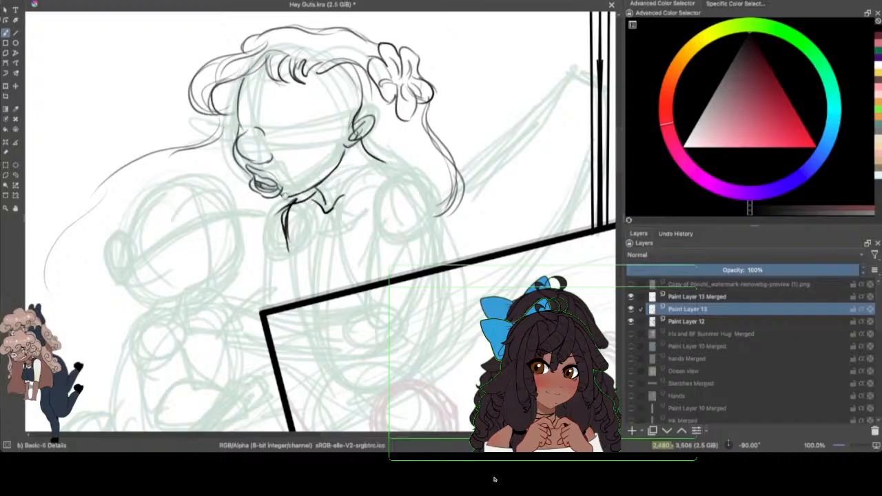
mouse_move(289, 207)
mouse_down()
mouse_move(297, 200)
mouse_move(287, 214)
mouse_move(289, 248)
mouse_up()
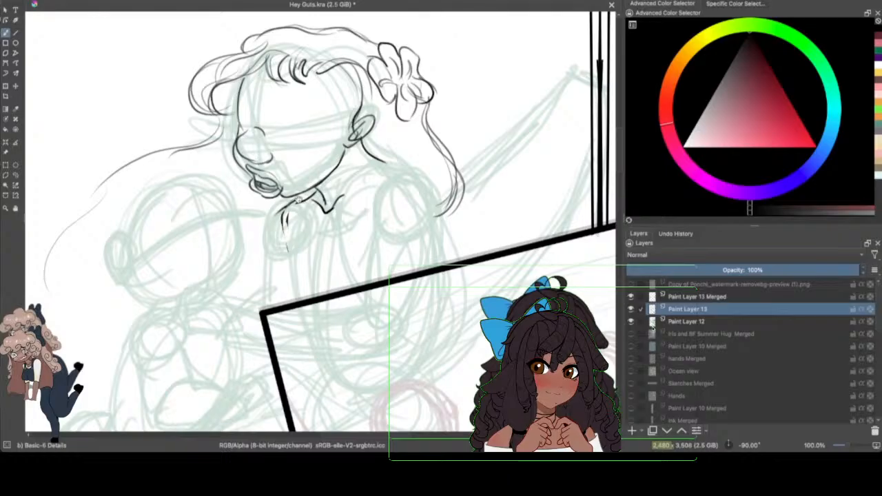
drag(298, 200, 288, 249)
mouse_move(287, 205)
mouse_down()
mouse_move(283, 238)
mouse_move(294, 261)
mouse_up()
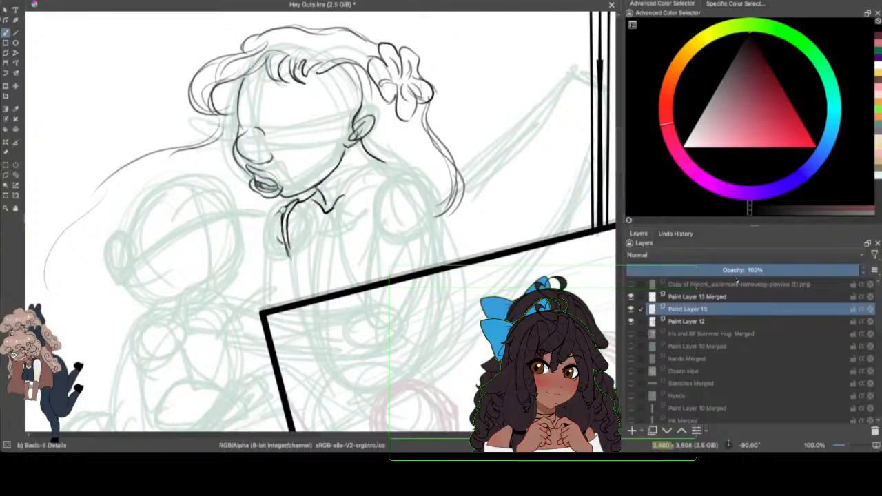
Step: Outline the shoulder beneath the chin and draw the chest curves down to the tilted frame's edge
mouse_move(282, 211)
mouse_down()
mouse_move(259, 233)
mouse_move(261, 263)
mouse_up()
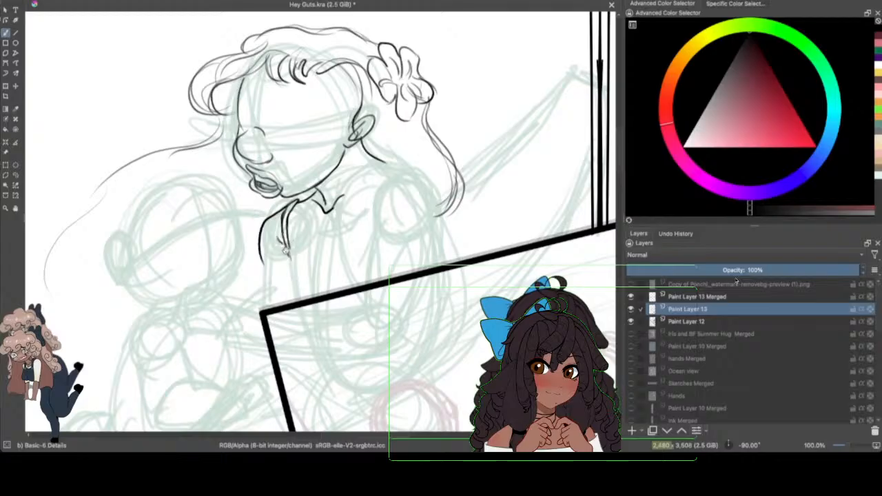
drag(284, 246, 276, 302)
drag(285, 261, 314, 297)
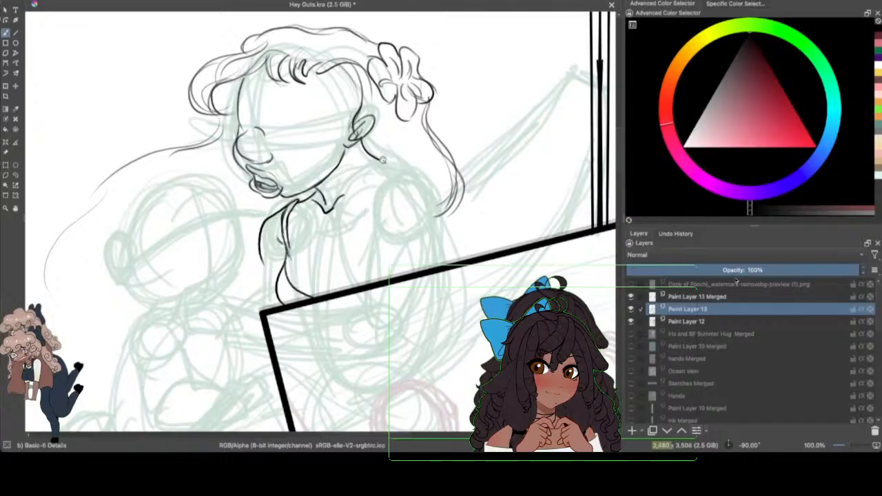
Step: Draw the armhole line below the ear-side shoulder, a short crease at the frame, and the arm's outer edge down to the frame
drag(417, 170, 372, 236)
mouse_move(417, 170)
mouse_down()
mouse_move(379, 197)
mouse_move(365, 276)
mouse_up()
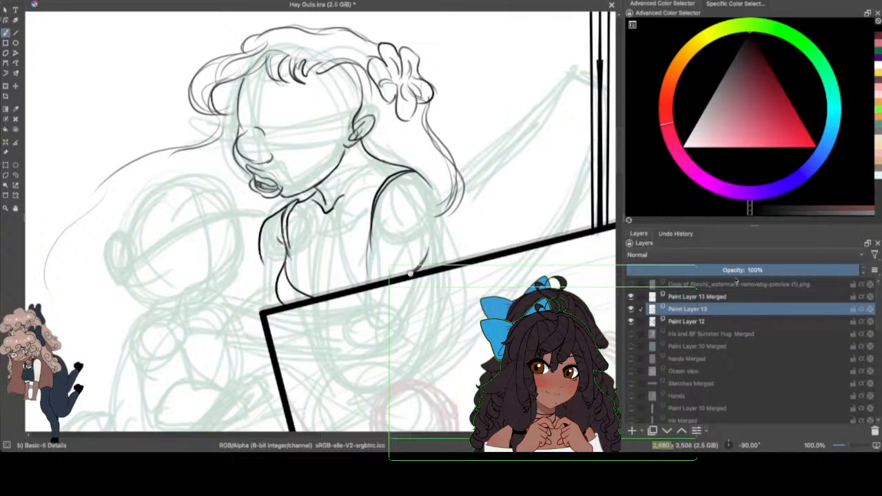
drag(432, 256, 412, 271)
drag(441, 201, 453, 253)
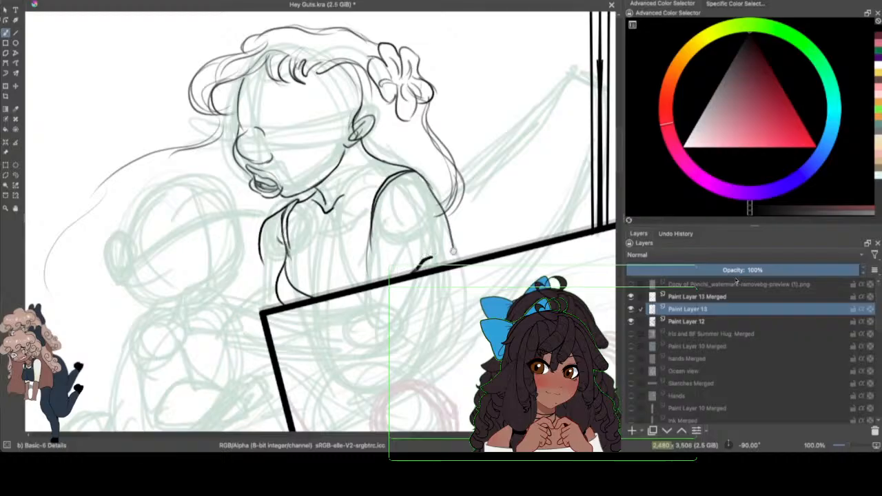
drag(446, 221, 456, 262)
mouse_move(417, 171)
mouse_down()
mouse_move(448, 216)
mouse_move(461, 259)
mouse_up()
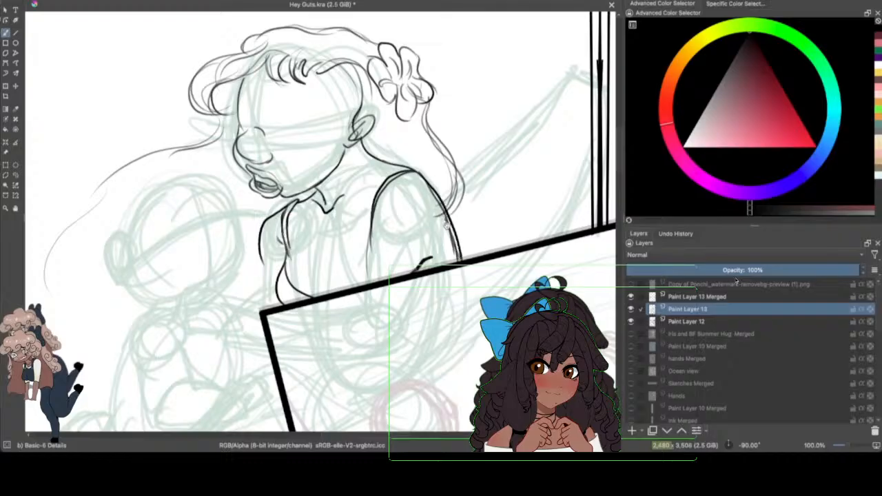
drag(446, 223, 449, 265)
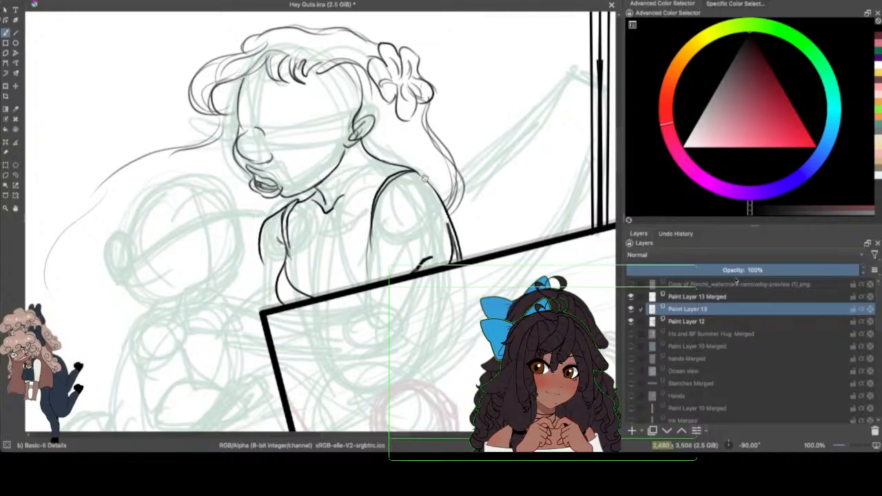
drag(446, 222, 457, 263)
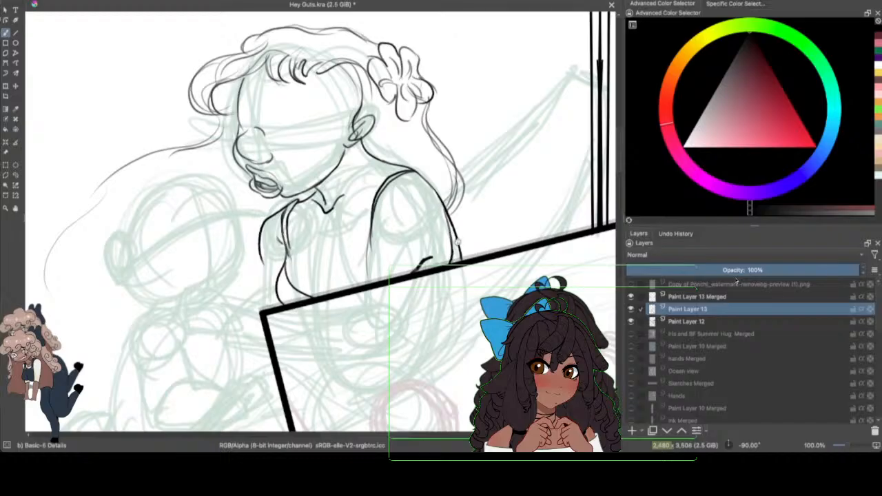
Step: Check the line art with Paint Layer 12 hidden, show it again, and extend the armhole line down to the frame
click(630, 322)
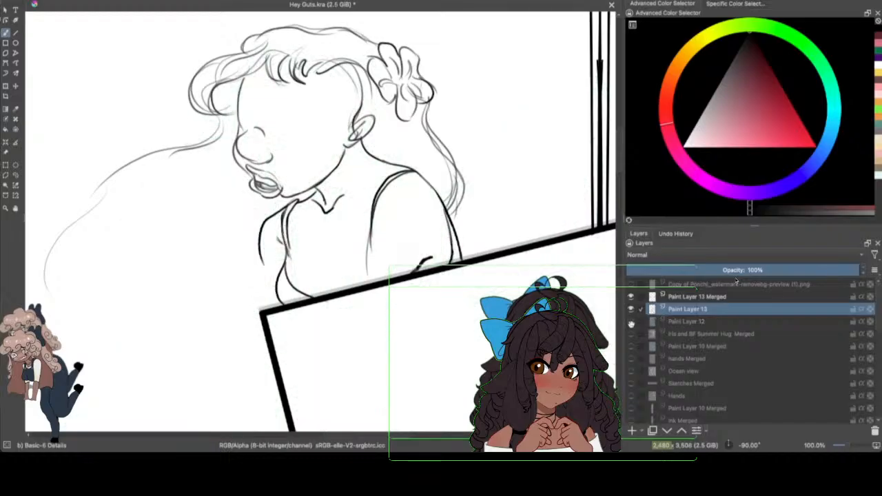
click(631, 321)
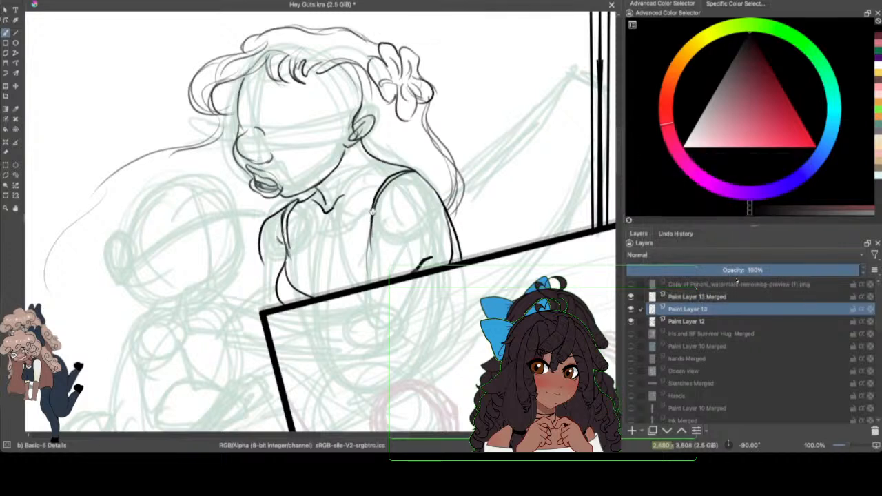
drag(372, 208, 354, 289)
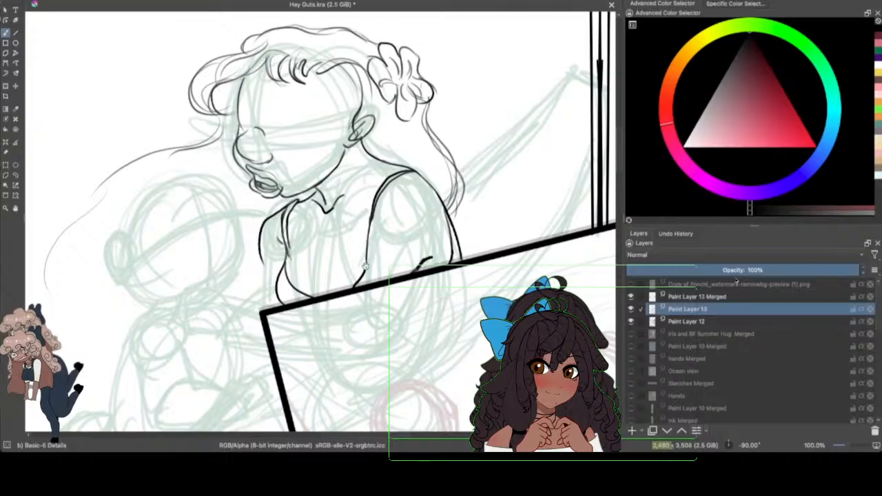
Step: Extend the taller figure's arm line from the shoulder down toward the smaller figure
scroll(620, 182, down, 3)
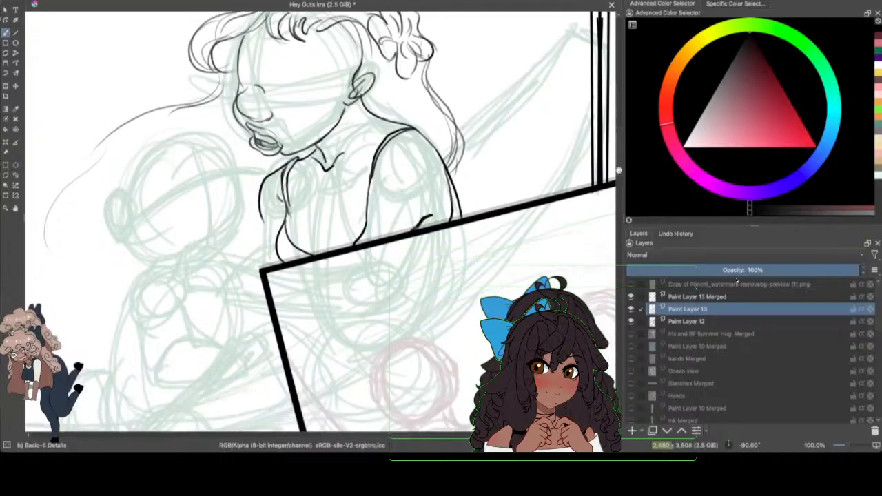
drag(293, 386, 368, 386)
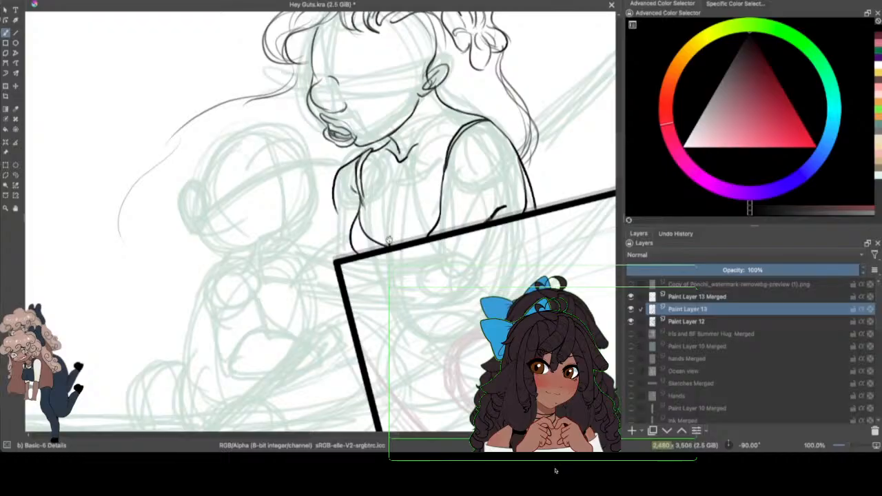
mouse_move(335, 202)
mouse_down()
mouse_move(337, 224)
mouse_move(309, 245)
mouse_move(337, 225)
mouse_move(303, 246)
mouse_up()
click(204, 447)
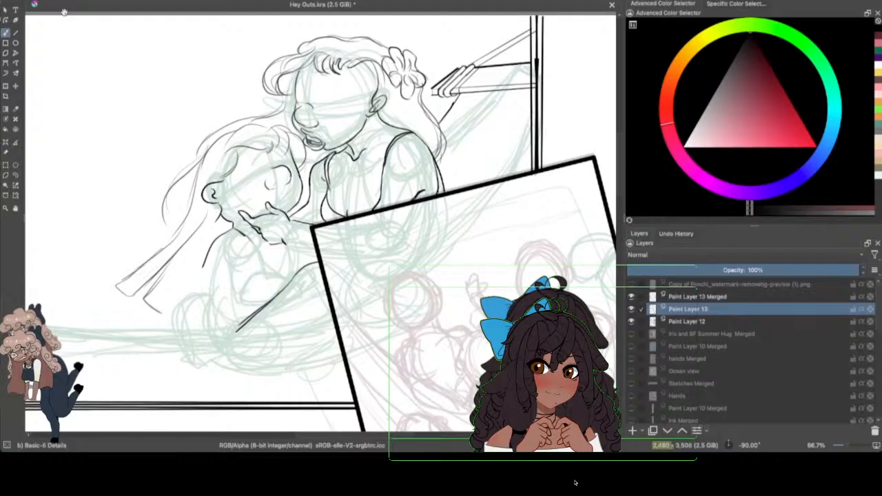
Step: Save the file and draw one long sagging hammock curve beneath the smaller figure
drag(409, 435, 378, 433)
key(ctrl+s)
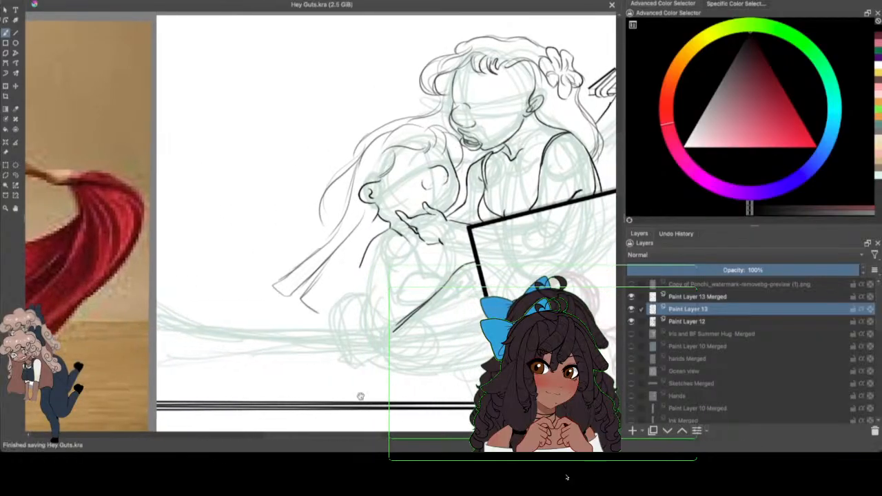
drag(164, 303, 485, 350)
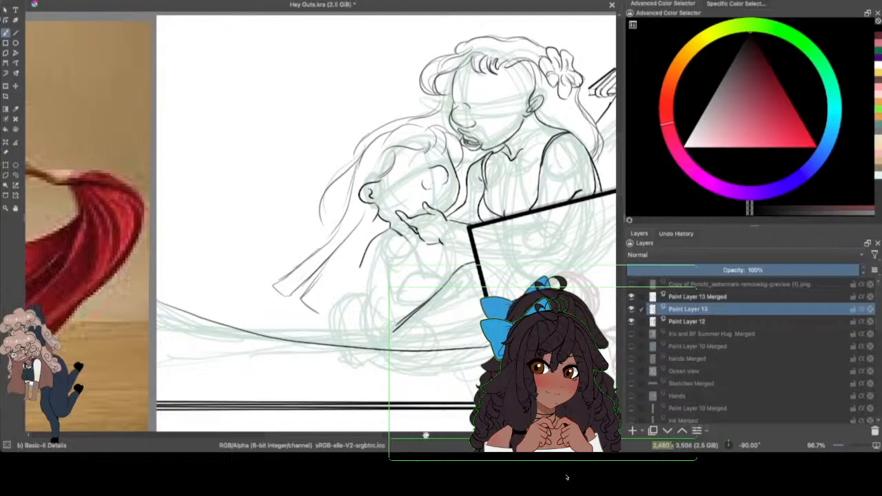
Step: Connect the smaller figure's leg line to the hammock curve, draw the small folded shape beside the frame, and remove the leg line's doubled stroke
drag(376, 435, 408, 435)
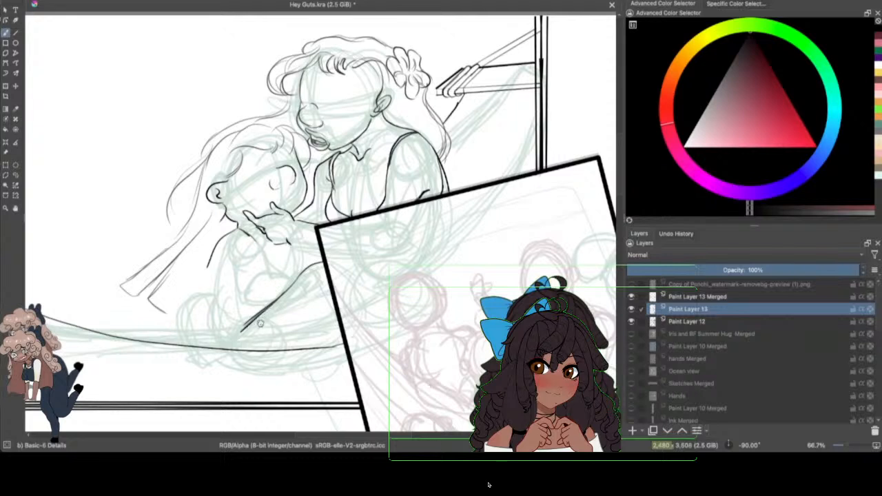
mouse_move(243, 331)
mouse_down()
mouse_move(304, 333)
mouse_move(295, 320)
mouse_move(302, 310)
mouse_move(279, 340)
mouse_move(305, 323)
mouse_move(308, 341)
mouse_move(339, 345)
mouse_move(272, 339)
mouse_move(310, 334)
mouse_up()
mouse_move(307, 339)
mouse_down()
mouse_move(281, 341)
mouse_move(252, 321)
mouse_move(232, 341)
mouse_up()
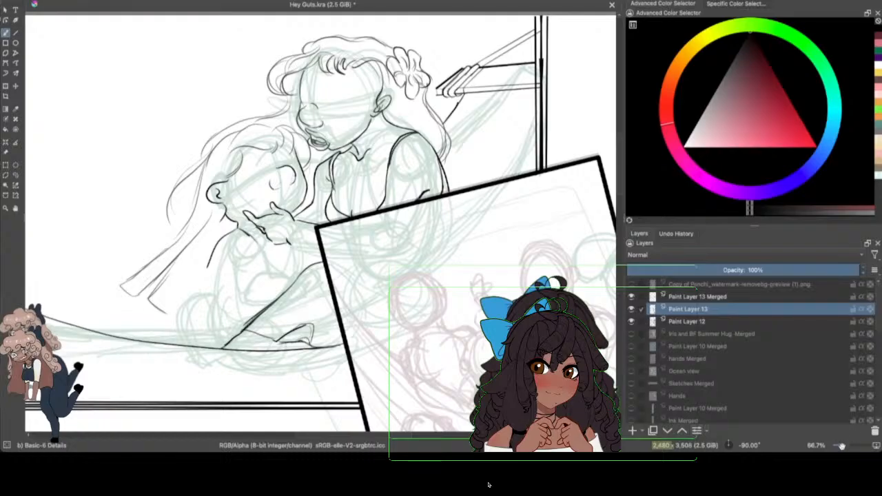
drag(841, 447, 848, 445)
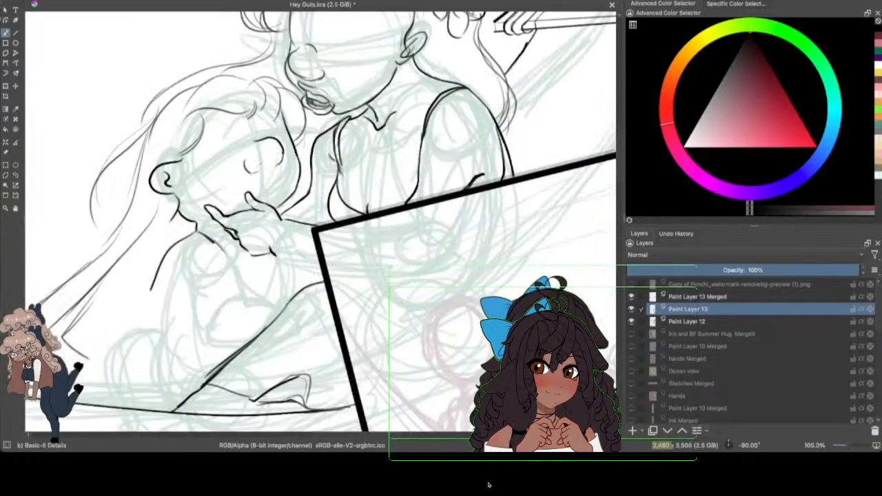
click(619, 169)
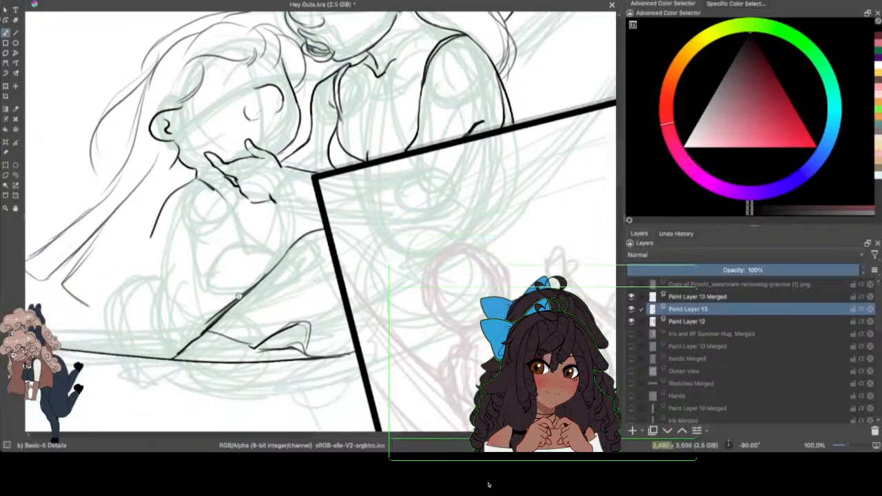
key(ctrl+z)
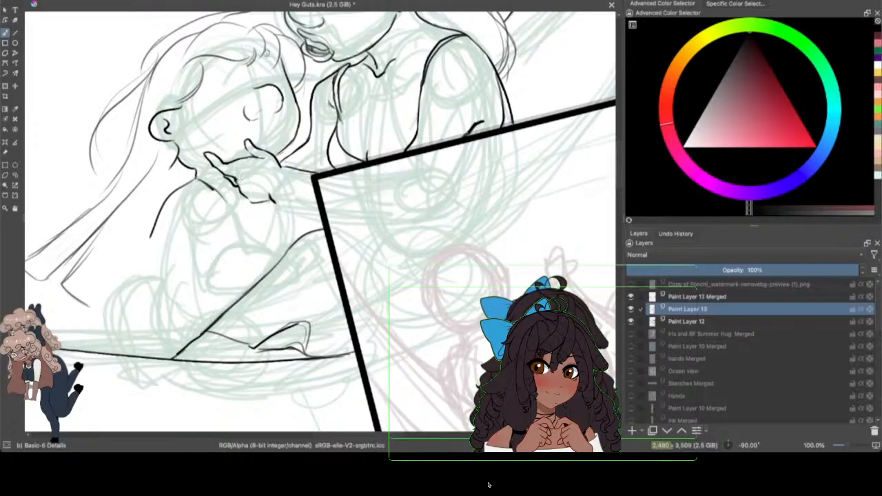
Step: Select the hand at the smaller figure's chin with a freehand selection and enlarge it slightly with Transform
key(slash)
click(15, 175)
mouse_move(274, 150)
mouse_down()
mouse_move(251, 133)
mouse_move(213, 136)
mouse_move(200, 155)
mouse_move(226, 197)
mouse_move(264, 210)
mouse_move(274, 151)
mouse_up()
key(ctrl+t)
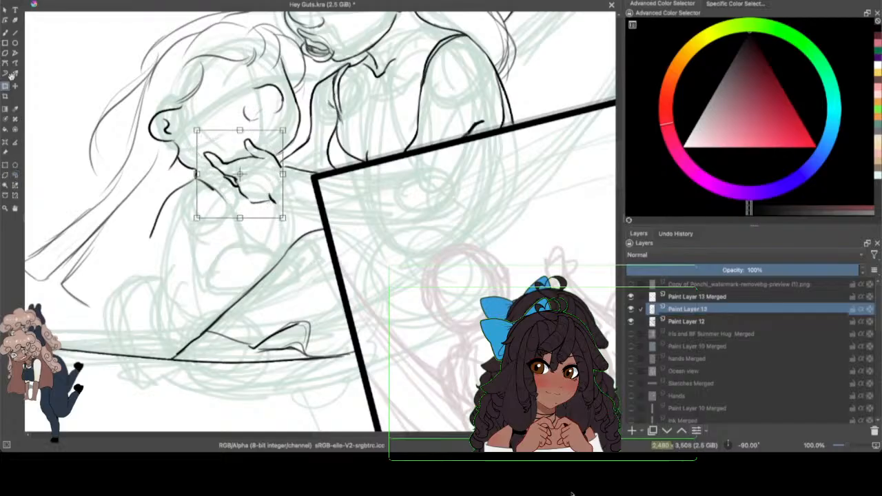
drag(196, 219, 187, 236)
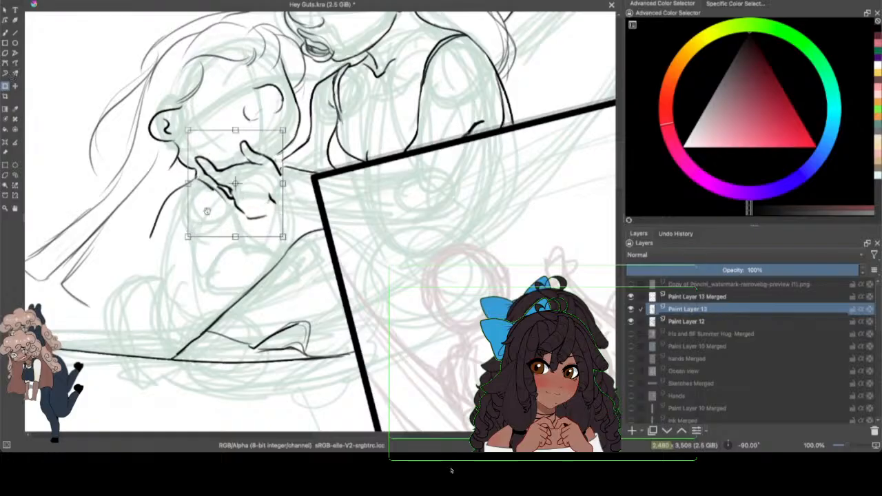
key(Return)
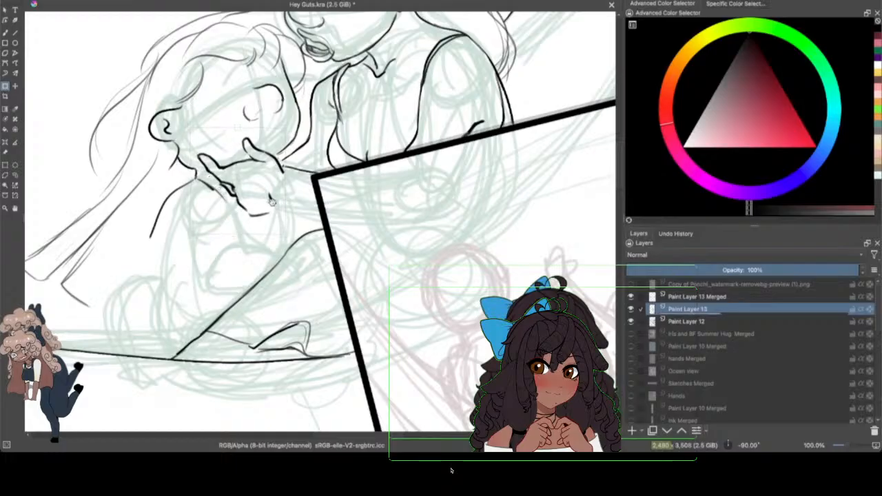
drag(272, 200, 271, 199)
click(15, 175)
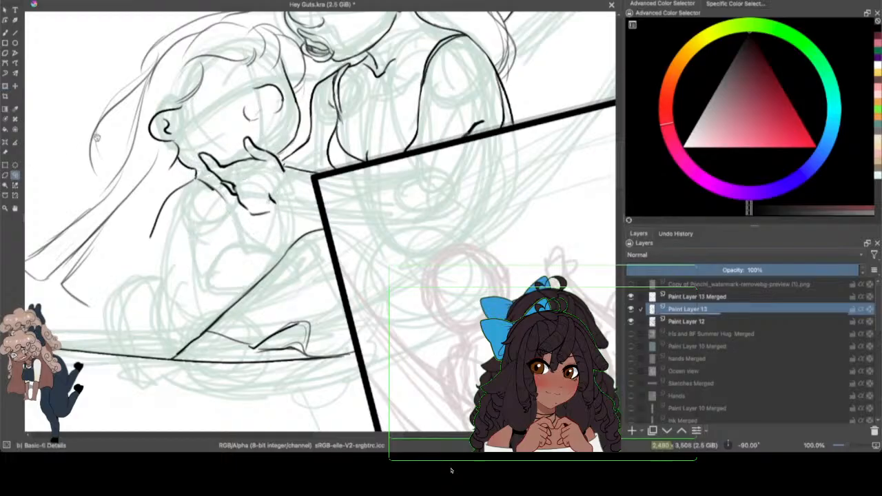
Step: Draw the forearm's lower edge from the wrist to the tilted frame and check the line art with Paint Layer 12 hidden
mouse_move(618, 174)
mouse_down()
mouse_move(618, 161)
mouse_move(618, 168)
mouse_up()
click(7, 32)
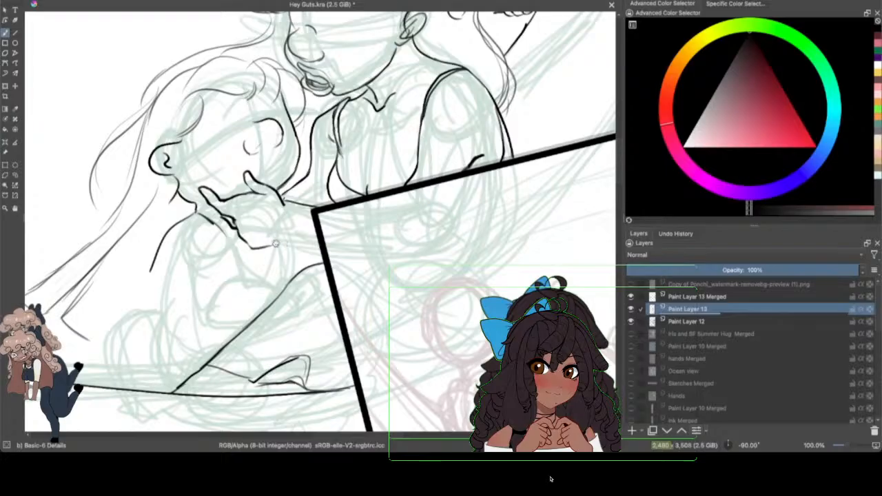
mouse_move(277, 244)
mouse_down()
mouse_move(317, 241)
mouse_move(321, 252)
mouse_move(335, 245)
mouse_move(305, 243)
mouse_up()
click(69, 1)
click(81, 0)
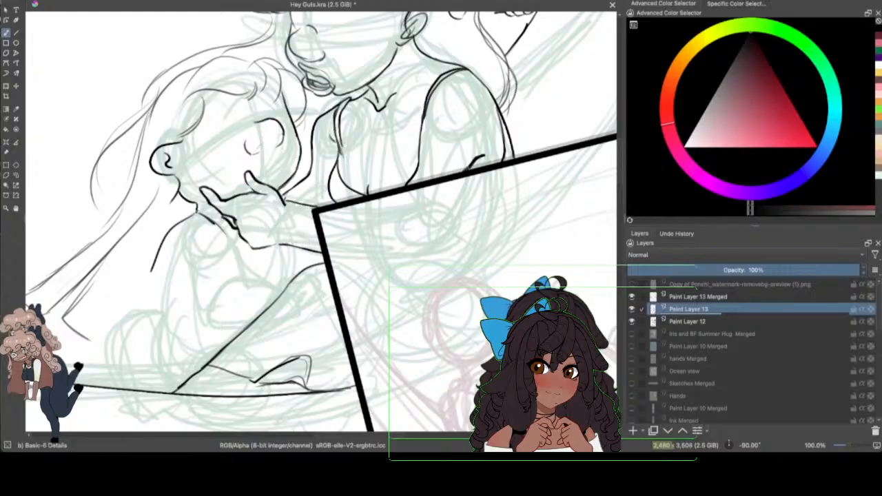
drag(846, 444, 845, 445)
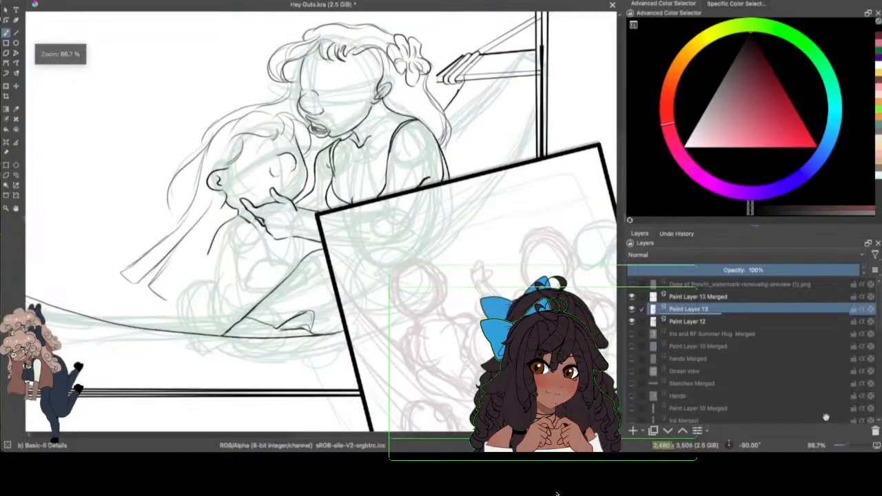
click(632, 322)
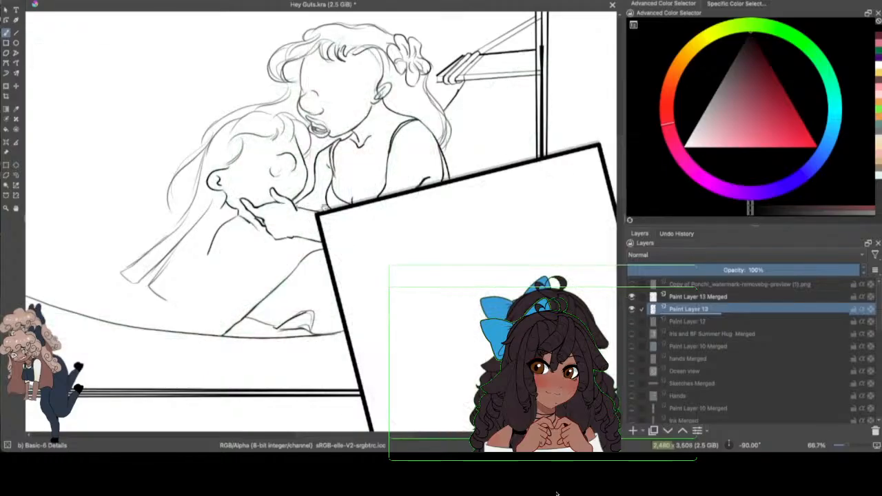
click(631, 322)
Step: Draw the smaller figure's curved short-sleeve hem and the outer edge of the arm below it
drag(845, 445, 848, 445)
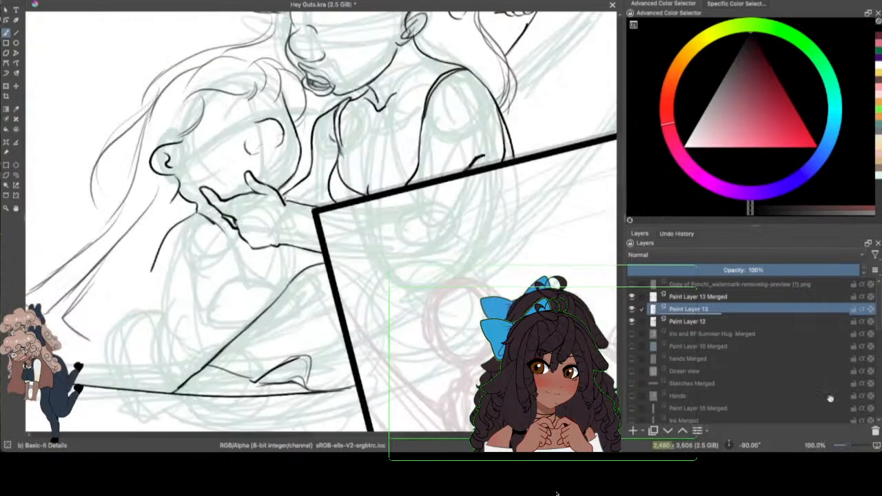
drag(394, 434, 390, 422)
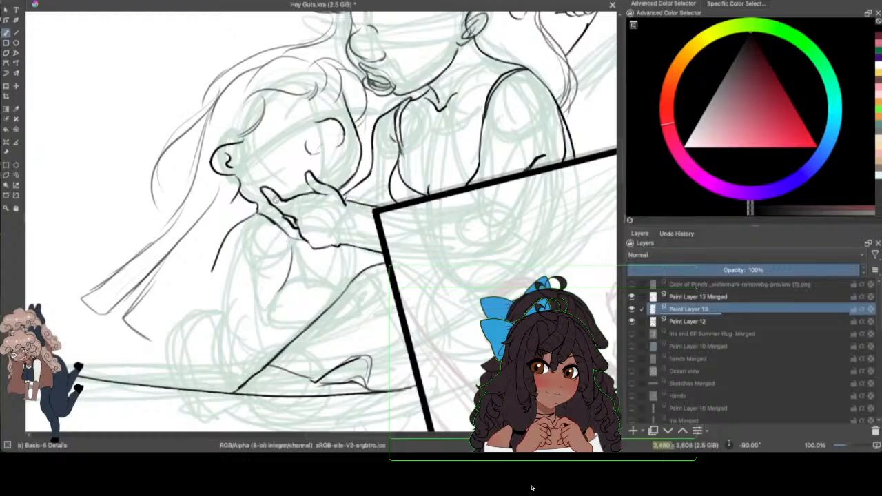
drag(209, 281, 270, 285)
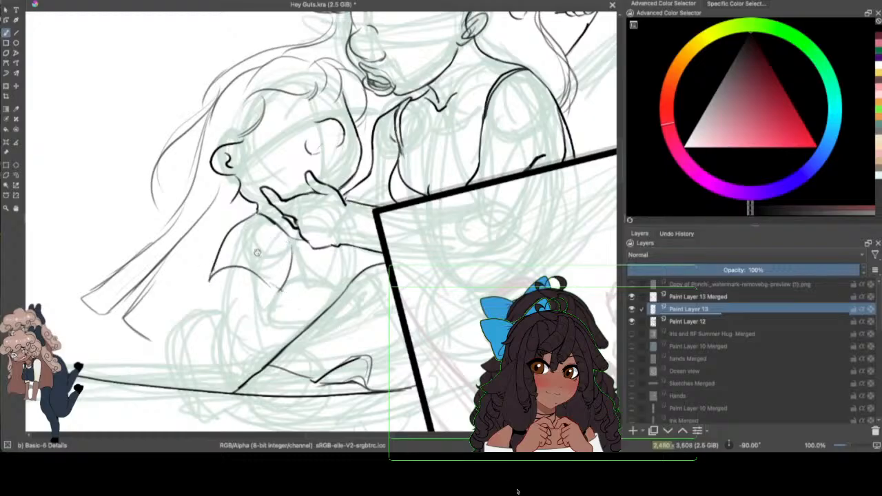
mouse_move(209, 275)
mouse_down()
mouse_move(221, 295)
mouse_move(220, 285)
mouse_move(218, 332)
mouse_up()
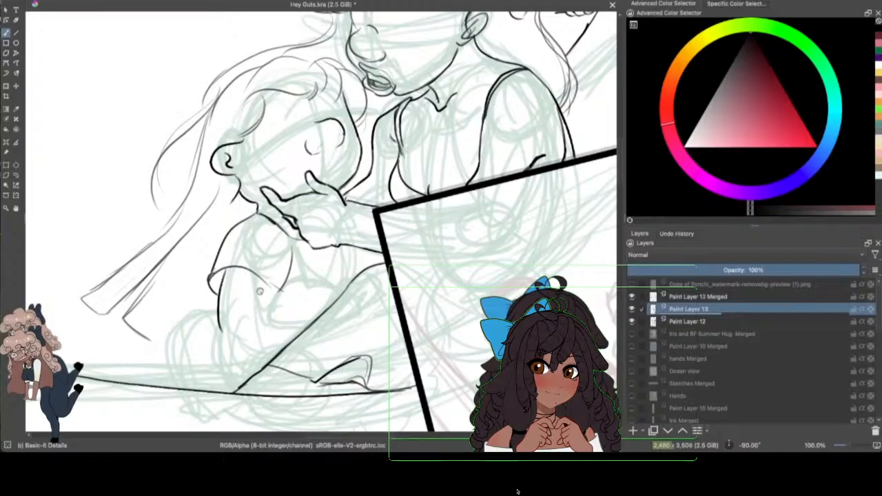
Step: Draw the smaller figure's elbow crease, rounded forearm and wrist curve, and finish the inner edge of the sleeve hem
mouse_move(238, 301)
mouse_down()
mouse_move(270, 300)
mouse_move(290, 332)
mouse_up()
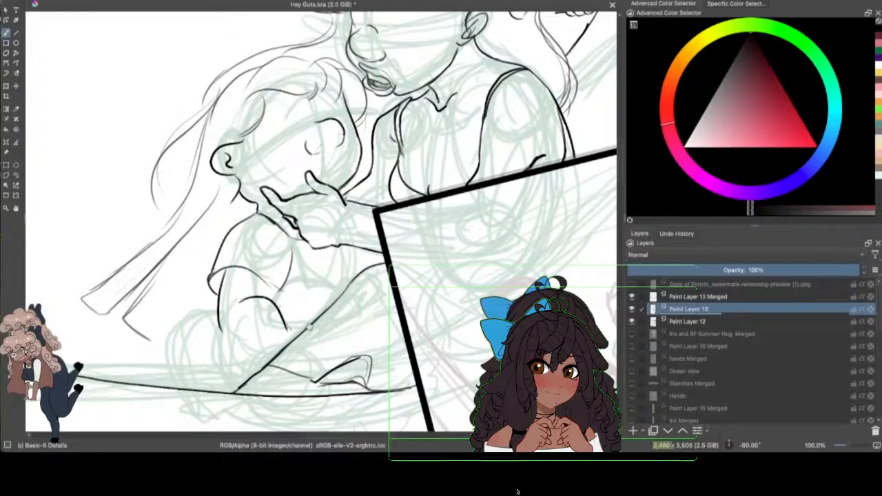
drag(218, 324, 287, 345)
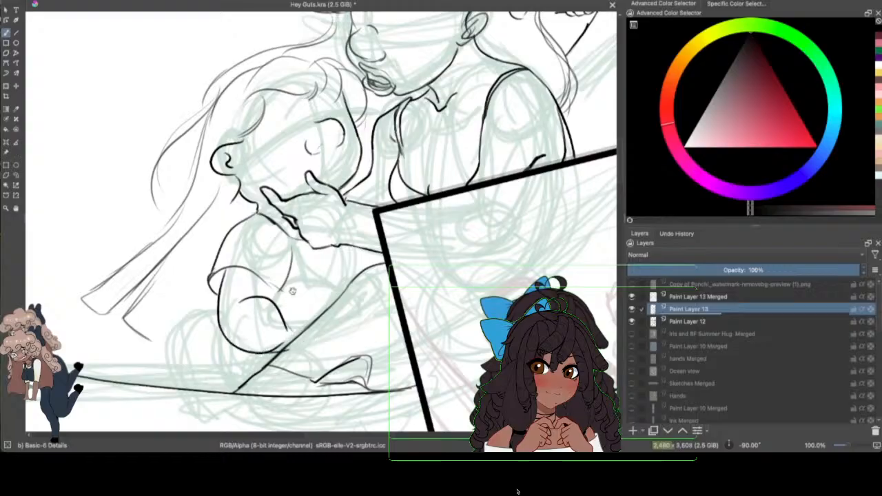
drag(275, 334, 319, 322)
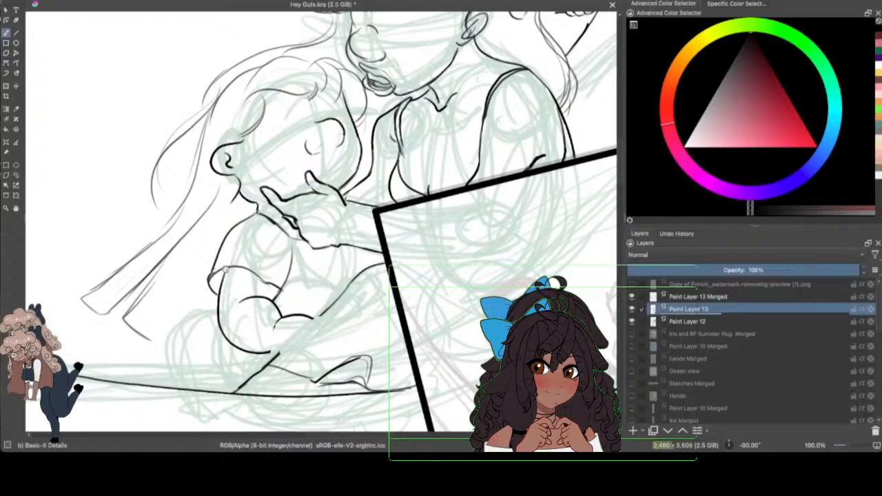
drag(225, 270, 265, 279)
drag(272, 328, 276, 342)
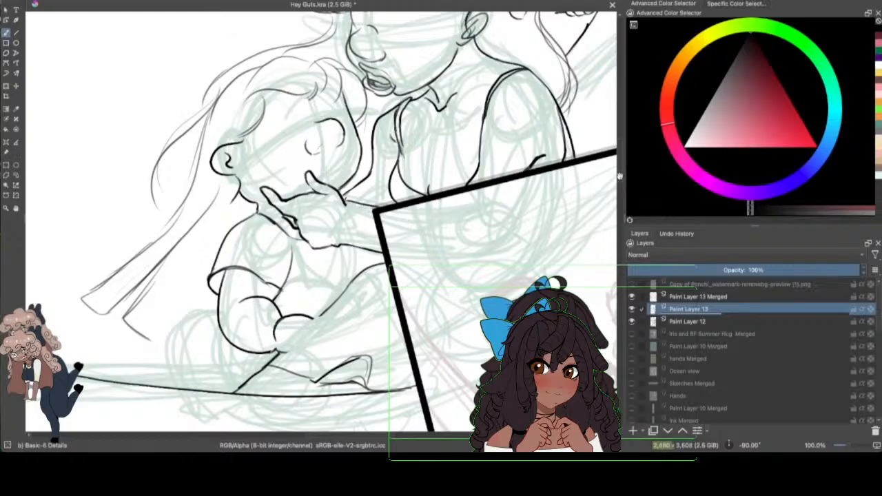
scroll(275, 303, down, 2)
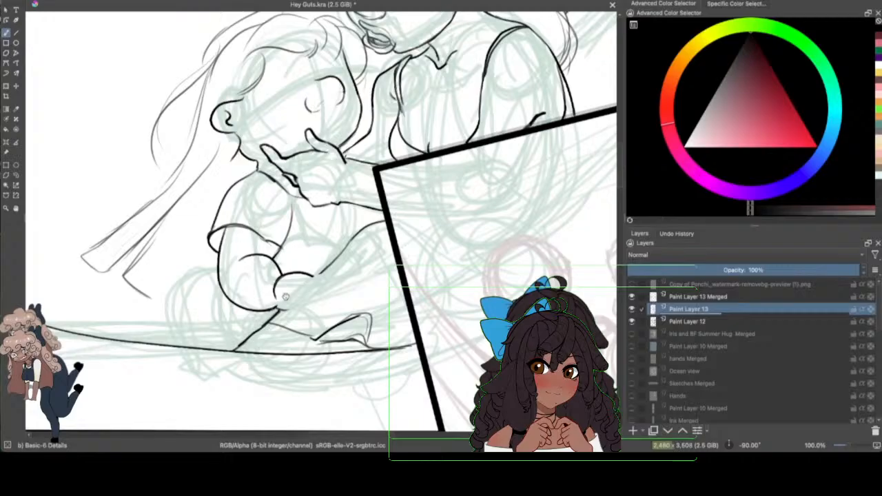
drag(312, 276, 329, 282)
Step: Draw the smaller figure's hip and shorts outline behind the arm, with a short thigh line down to the hammock, and redo the upper hip curve
drag(846, 445, 848, 445)
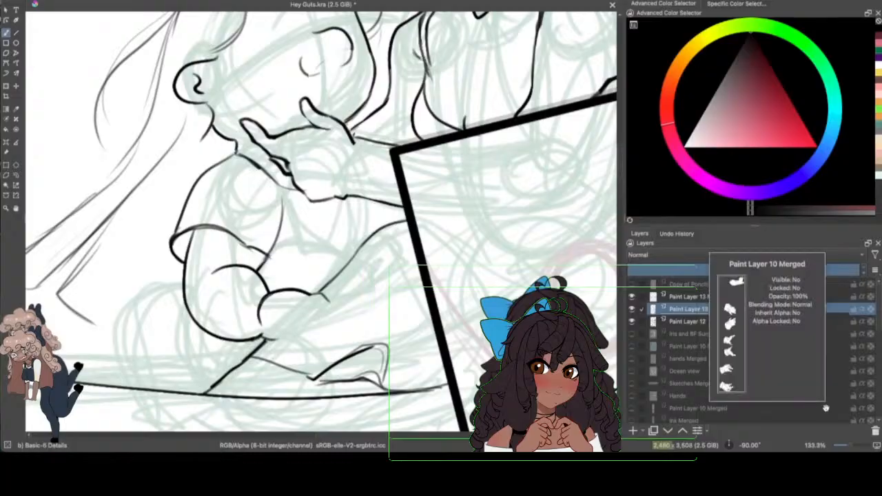
mouse_move(181, 277)
mouse_down()
mouse_move(123, 349)
mouse_move(198, 308)
mouse_up()
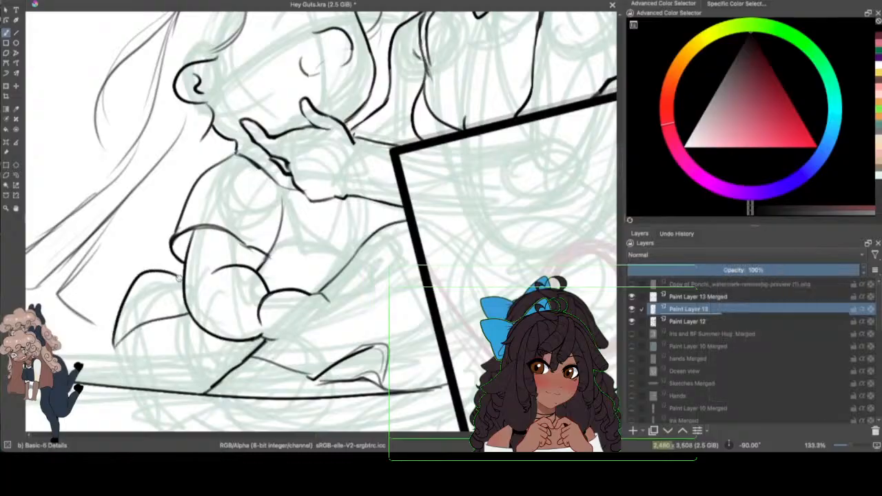
drag(128, 337, 133, 383)
drag(129, 347, 136, 389)
drag(115, 345, 134, 360)
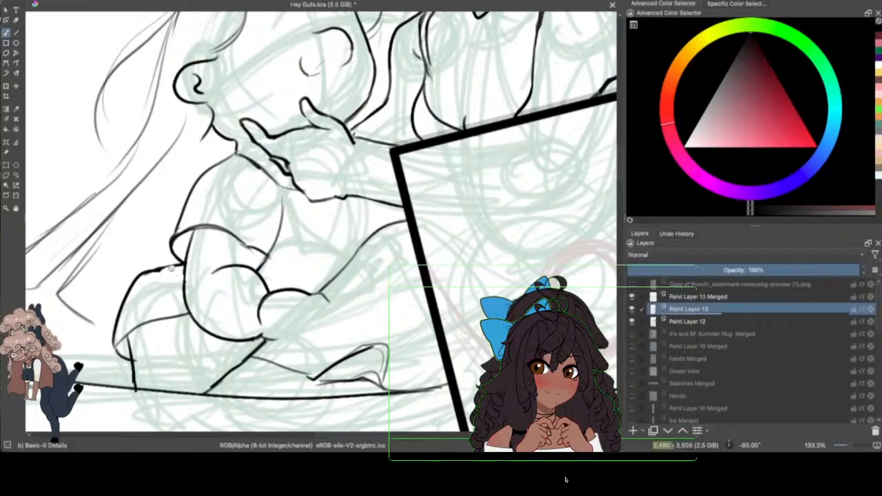
mouse_move(171, 268)
mouse_down()
mouse_move(138, 287)
mouse_move(170, 269)
mouse_up()
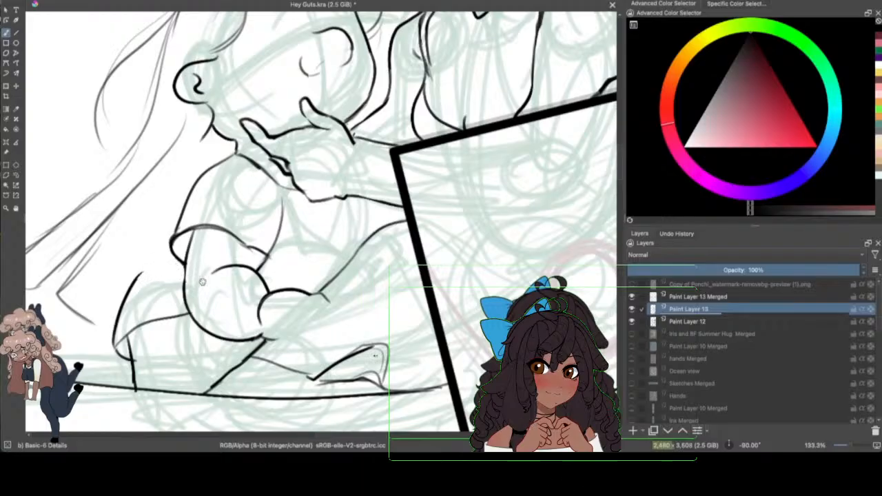
mouse_move(137, 282)
mouse_down()
mouse_move(178, 247)
mouse_move(185, 290)
mouse_up()
Step: Draw the fingers of the smaller figure's hand resting over the leg and clean up their lines
key(e)
mouse_move(288, 329)
mouse_down()
mouse_move(305, 312)
mouse_move(316, 332)
mouse_move(305, 328)
mouse_move(315, 327)
mouse_move(317, 330)
mouse_up()
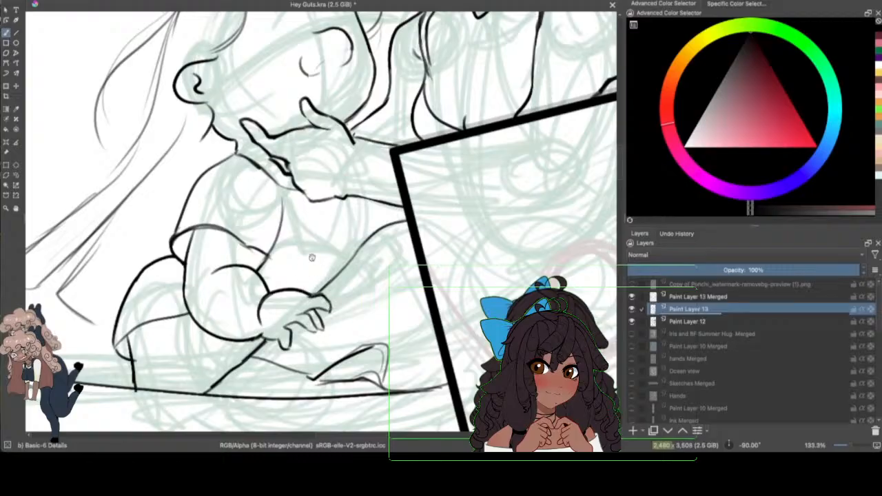
click(68, 1)
click(67, 1)
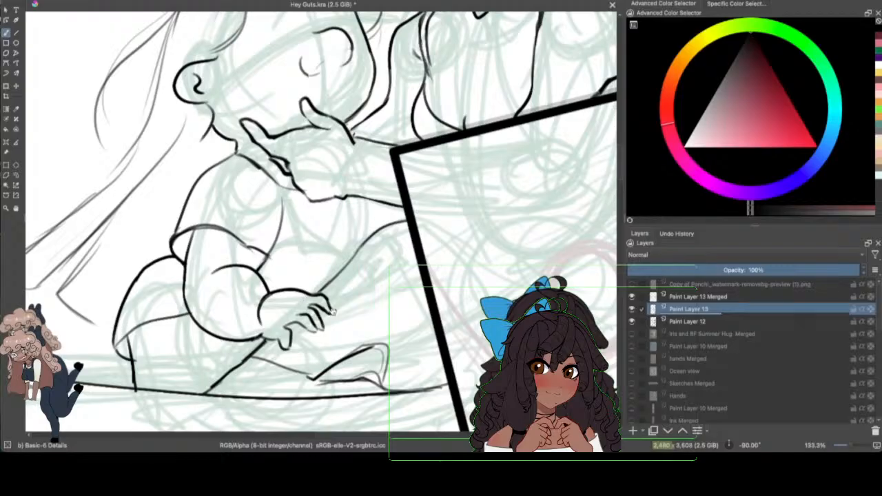
Step: Draw the smaller figure's shirt front down to the thigh and the folded lower leg beneath the forearm
drag(846, 446, 837, 419)
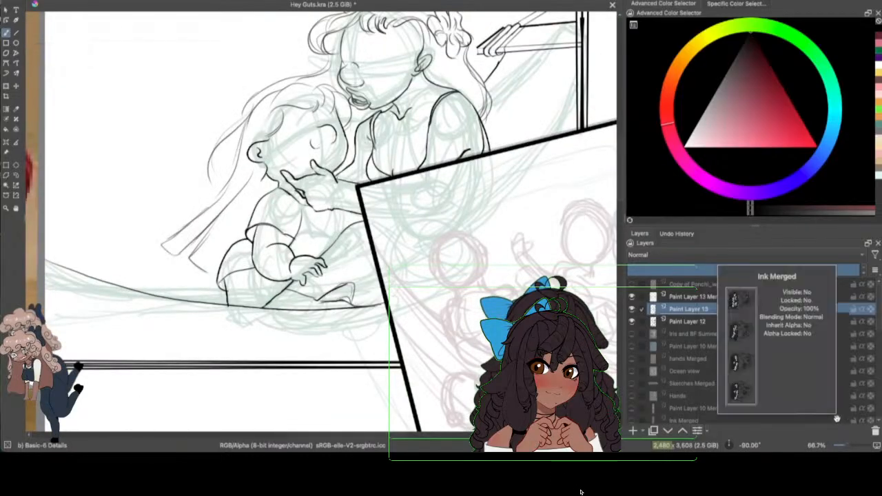
drag(345, 210, 353, 227)
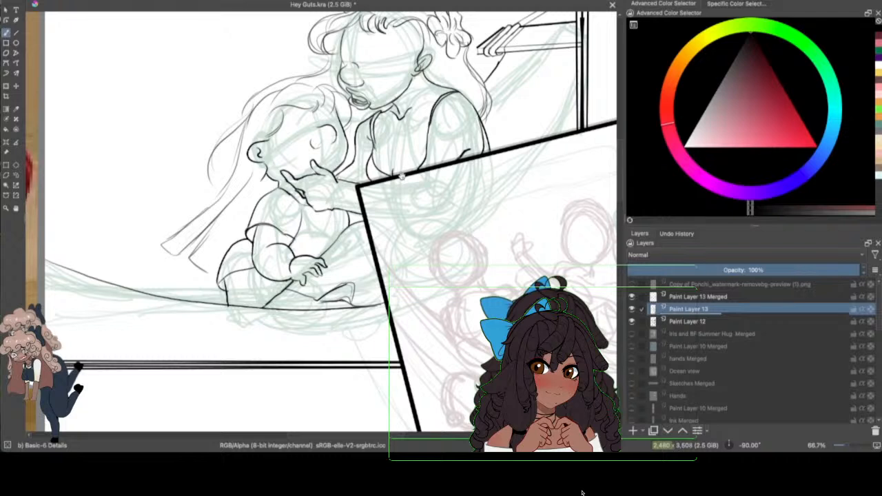
drag(251, 272, 253, 306)
drag(256, 277, 288, 290)
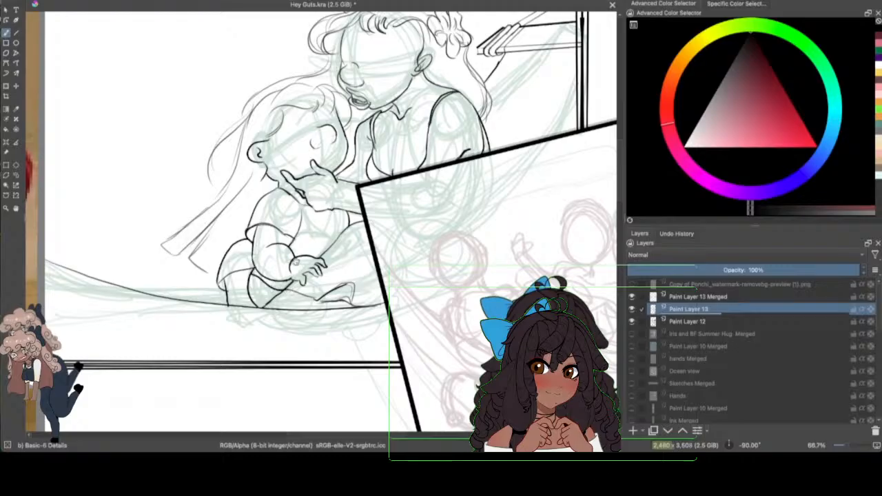
Step: Check the line art with Paint Layer 12 hidden and extend the smaller figure's outer hair strand to meet the long strands
click(631, 321)
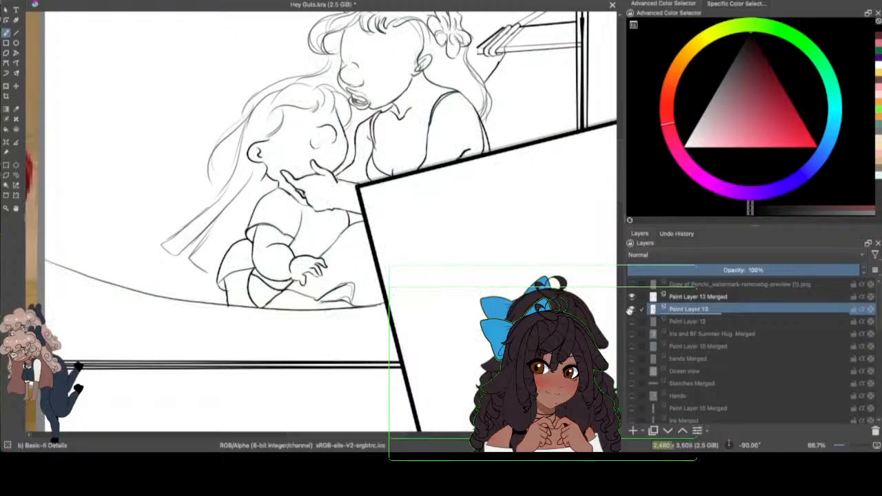
click(846, 445)
drag(846, 445, 850, 445)
drag(621, 159, 622, 152)
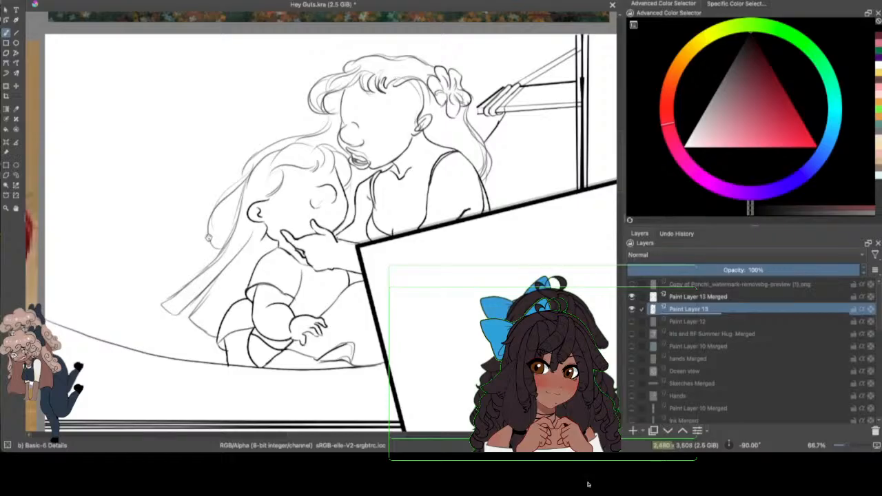
click(72, 1)
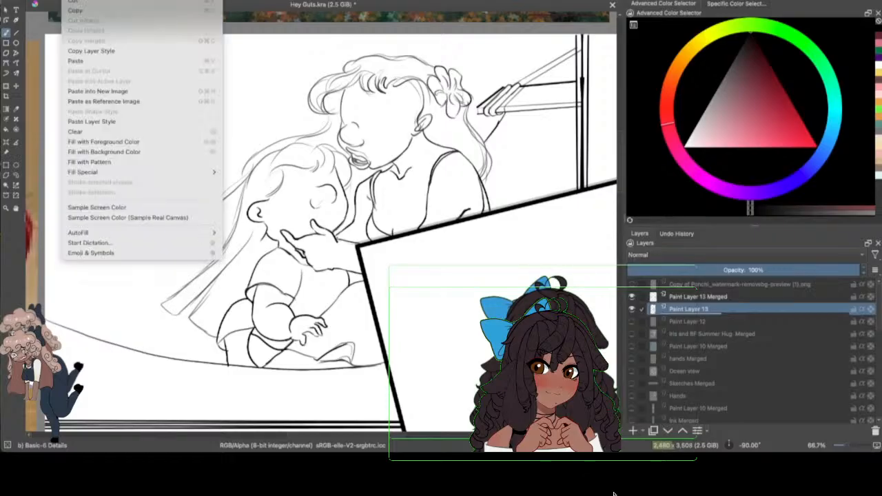
click(614, 494)
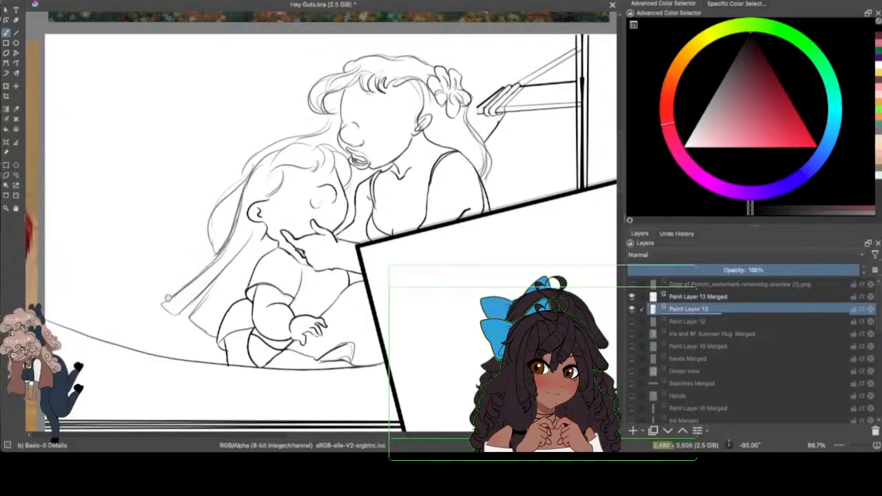
mouse_move(394, 435)
mouse_down()
mouse_move(414, 436)
mouse_move(405, 436)
mouse_up()
click(631, 321)
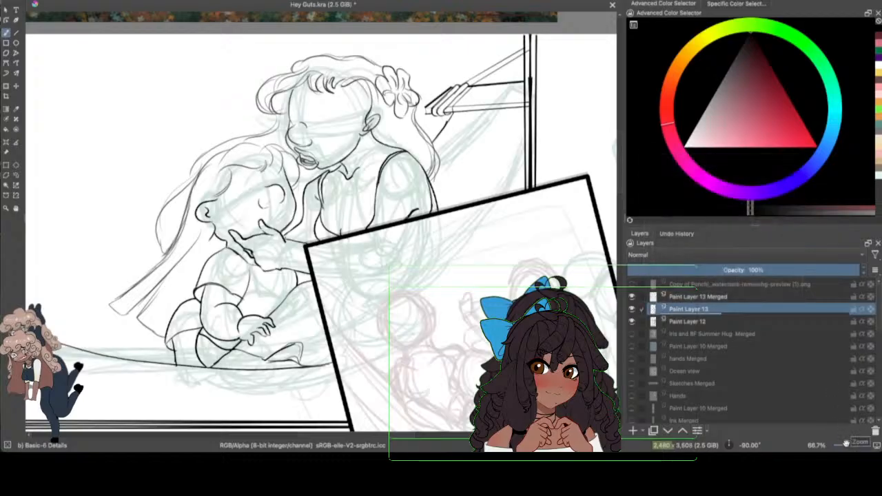
Step: Zoom out to 50% and save the drawing
mouse_move(846, 445)
mouse_down()
mouse_move(824, 444)
mouse_move(839, 445)
mouse_up()
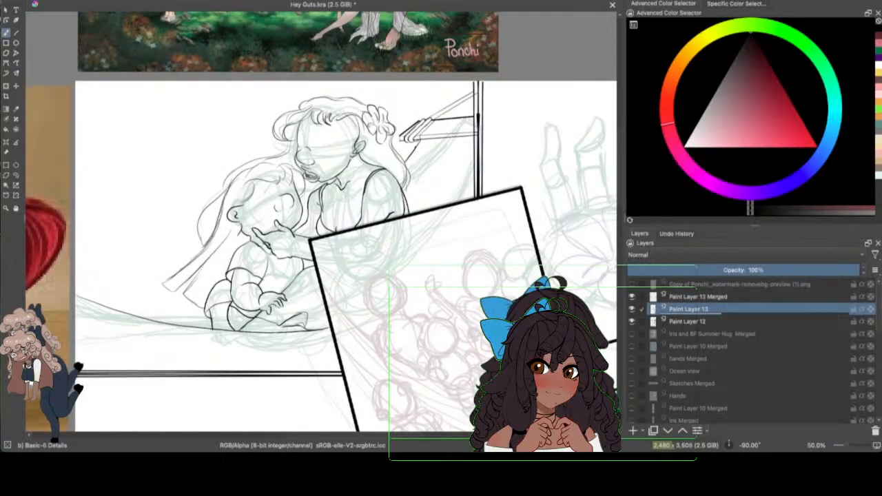
click(51, 1)
click(67, 9)
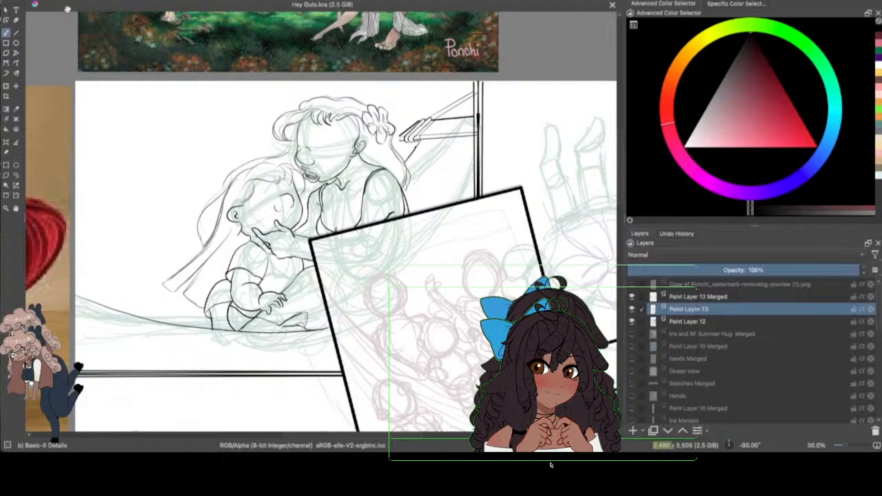
Step: Draw the wrist and forearm contours on both sides of the flower-marked hand beside the tilted frame in the upper-right panel
drag(421, 437, 491, 436)
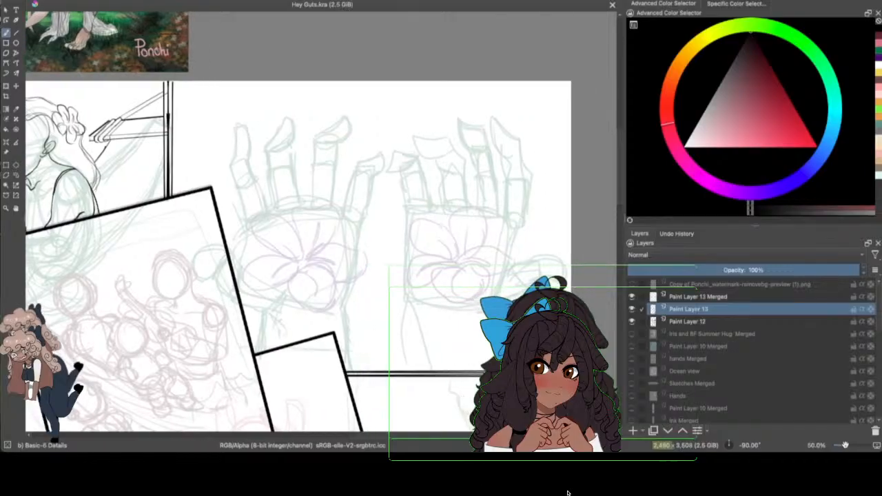
drag(844, 445, 848, 445)
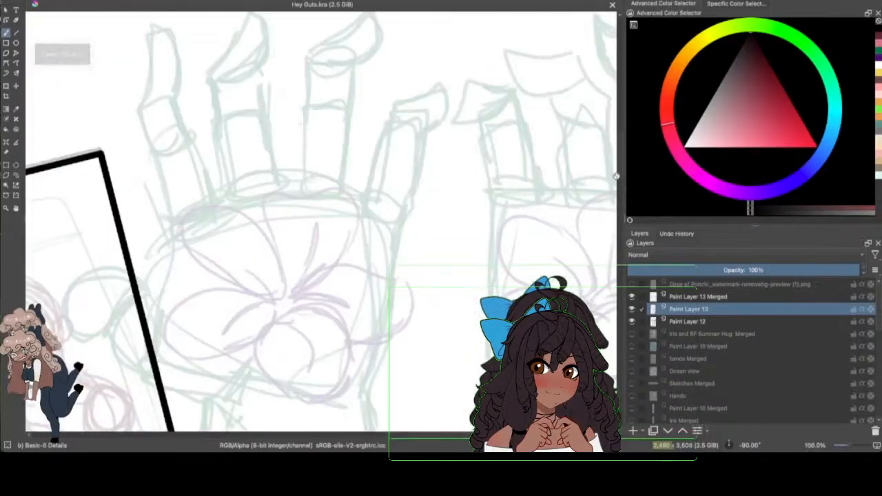
scroll(616, 176, down, 3)
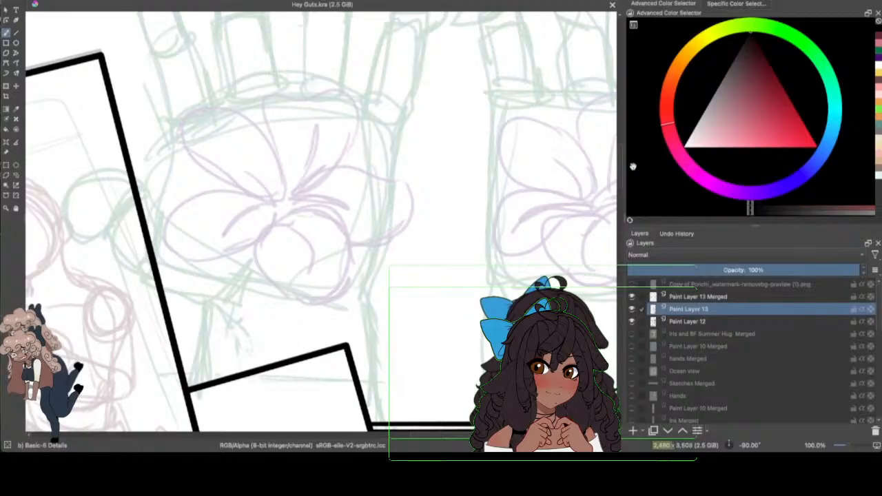
click(621, 218)
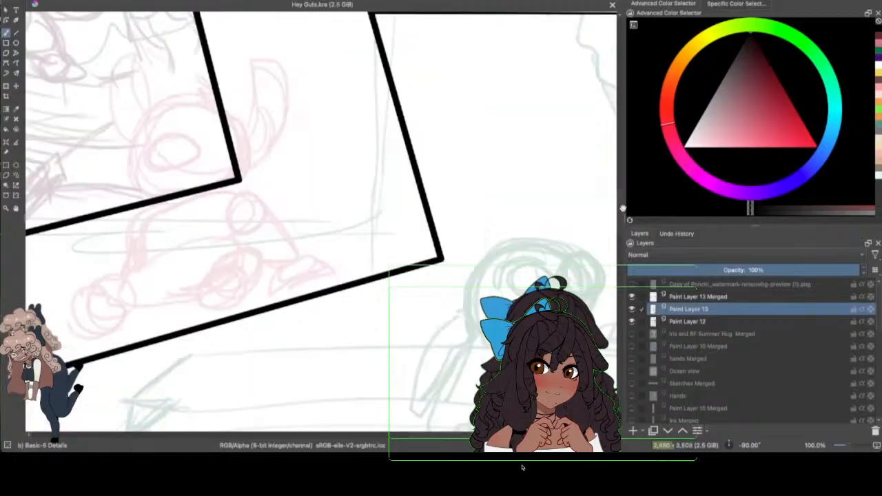
drag(618, 199, 618, 145)
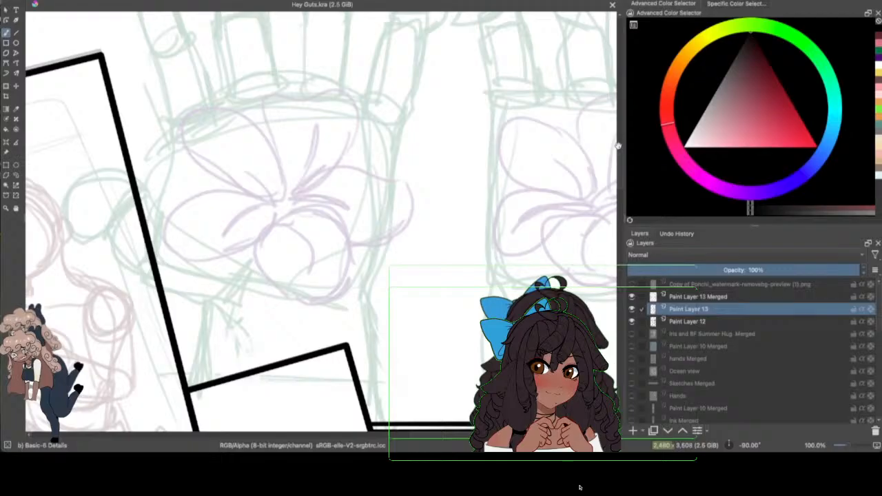
drag(619, 175, 620, 174)
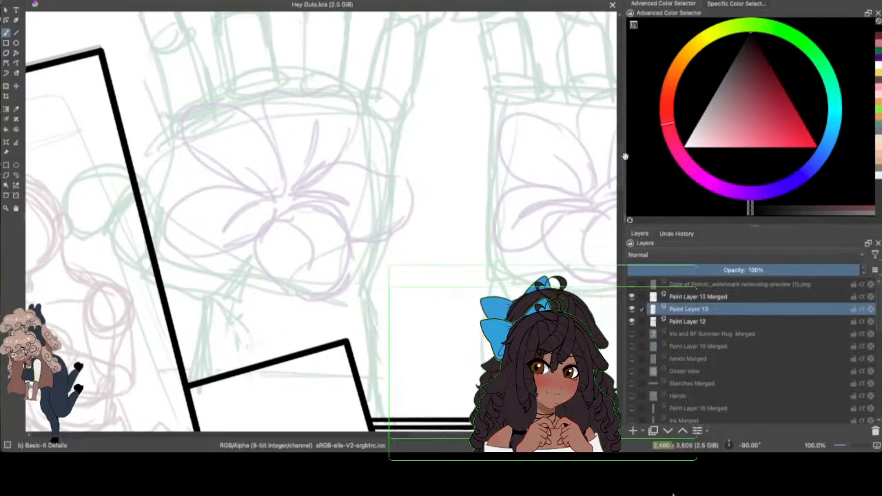
click(167, 264)
mouse_move(158, 261)
mouse_down()
mouse_move(206, 301)
mouse_move(188, 379)
mouse_up()
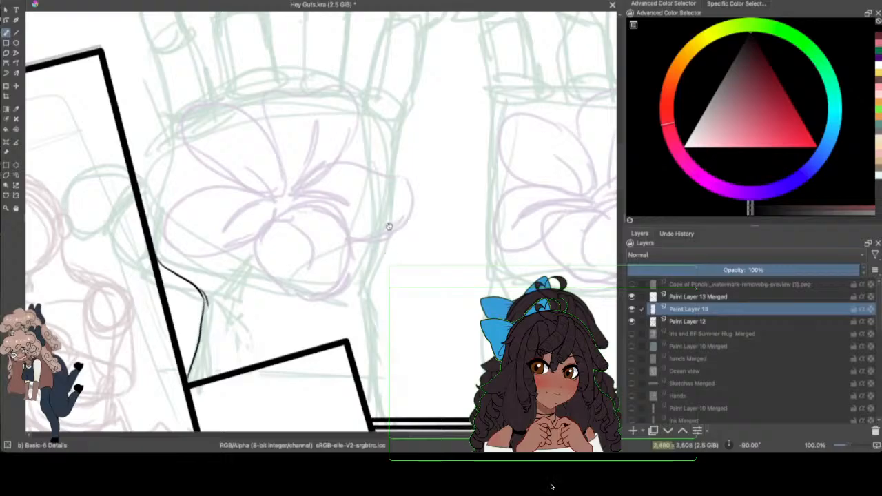
mouse_move(390, 229)
mouse_down()
mouse_move(366, 303)
mouse_move(373, 283)
mouse_move(378, 413)
mouse_up()
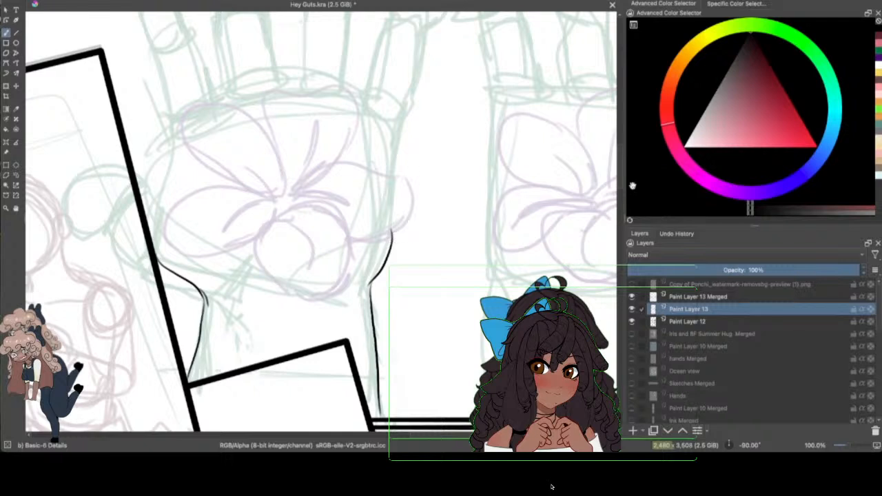
Step: Draw the short curve where the hand meets the tilted frame and the curved outer contour above it
scroll(613, 165, up, 2)
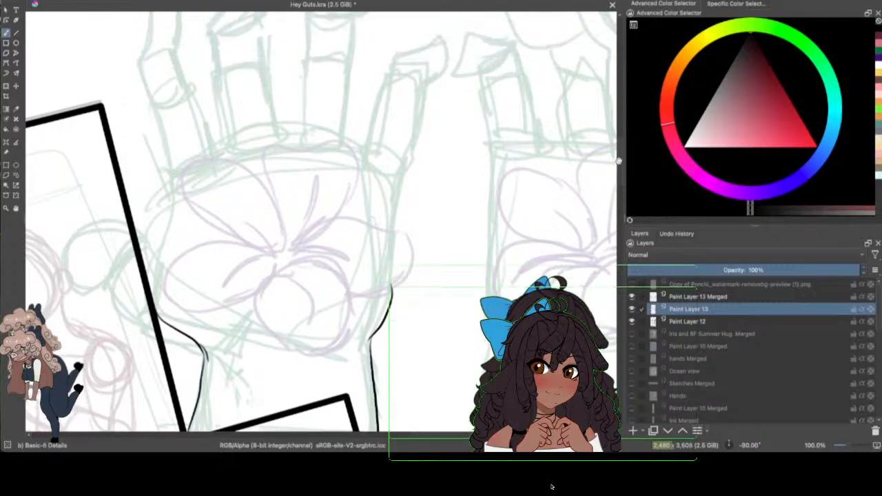
scroll(615, 155, up, 1)
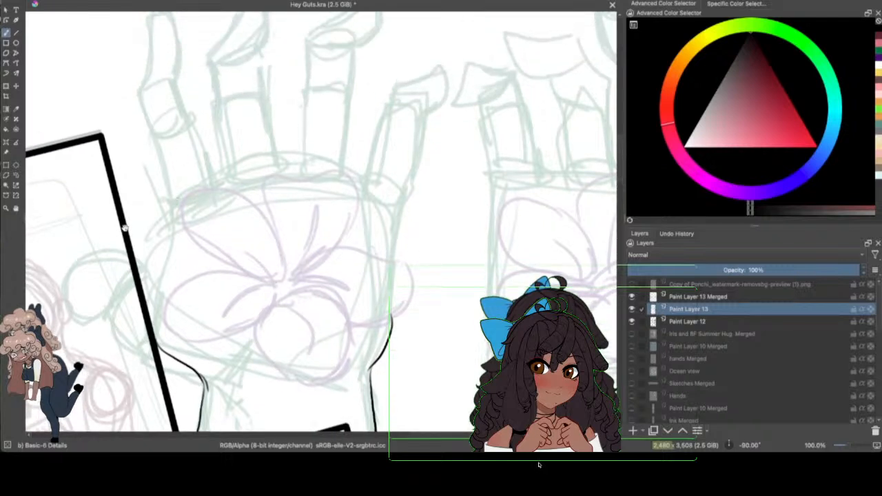
drag(130, 245, 152, 275)
mouse_move(137, 111)
mouse_down()
mouse_move(161, 168)
mouse_move(162, 214)
mouse_up()
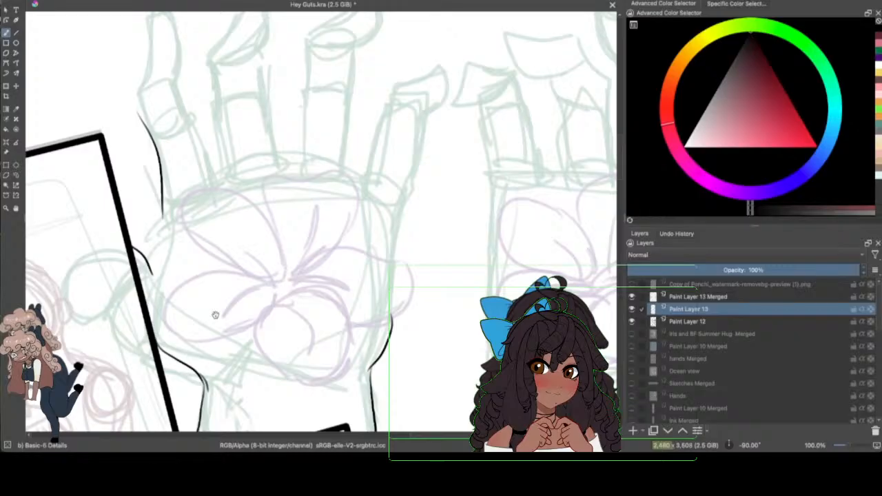
Step: Ink the flower's upper-left, left and lower petals over the palm sketch, with short crease lines at the centre
mouse_move(183, 217)
mouse_down()
mouse_move(191, 179)
mouse_move(279, 241)
mouse_up()
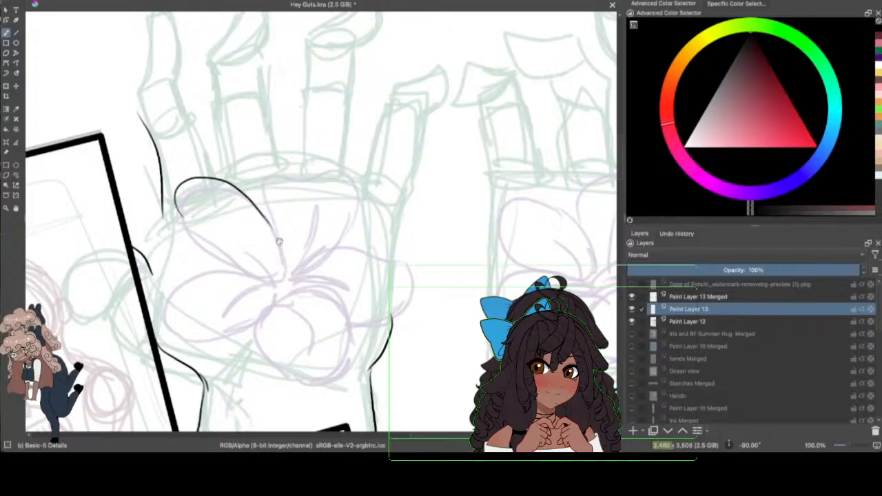
mouse_move(234, 189)
mouse_down()
mouse_move(281, 248)
mouse_move(288, 279)
mouse_move(203, 266)
mouse_move(175, 303)
mouse_move(262, 324)
mouse_move(266, 303)
mouse_move(301, 310)
mouse_move(319, 287)
mouse_move(354, 329)
mouse_up()
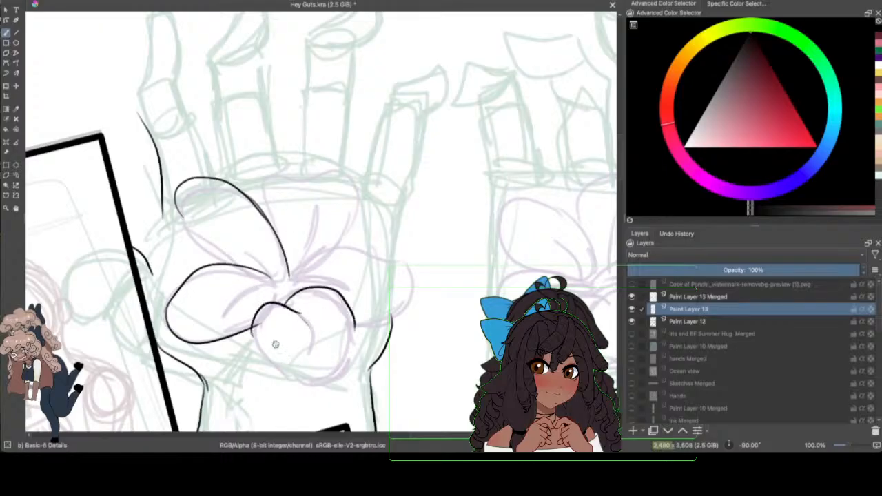
mouse_move(254, 332)
mouse_down()
mouse_move(297, 389)
mouse_move(344, 381)
mouse_move(352, 325)
mouse_up()
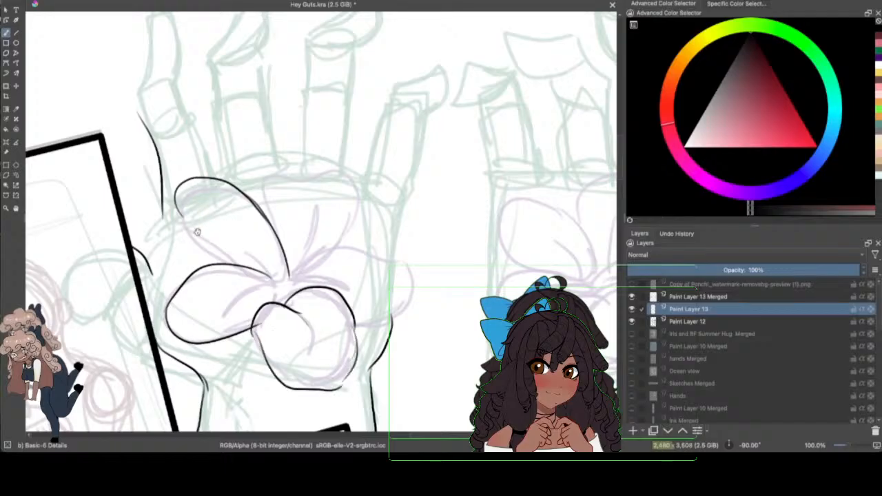
mouse_move(177, 211)
mouse_down()
mouse_move(233, 262)
mouse_move(278, 281)
mouse_up()
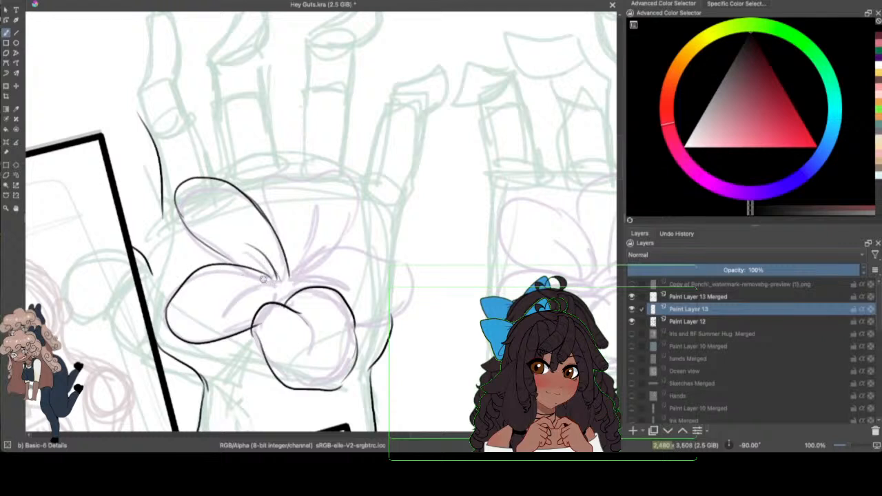
drag(282, 293, 261, 297)
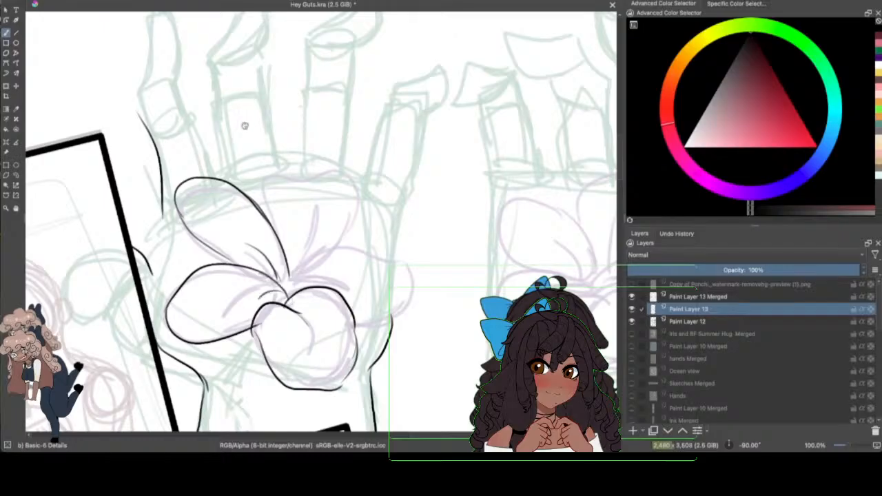
Step: Ink the flower's top and right petals, check them with Paint Layer 12 hidden, and add their inner crease lines
mouse_move(265, 213)
mouse_down()
mouse_move(278, 168)
mouse_move(365, 185)
mouse_move(318, 266)
mouse_move(357, 230)
mouse_move(338, 249)
mouse_up()
mouse_move(305, 285)
mouse_down()
mouse_move(317, 266)
mouse_move(383, 243)
mouse_move(410, 273)
mouse_move(393, 313)
mouse_up()
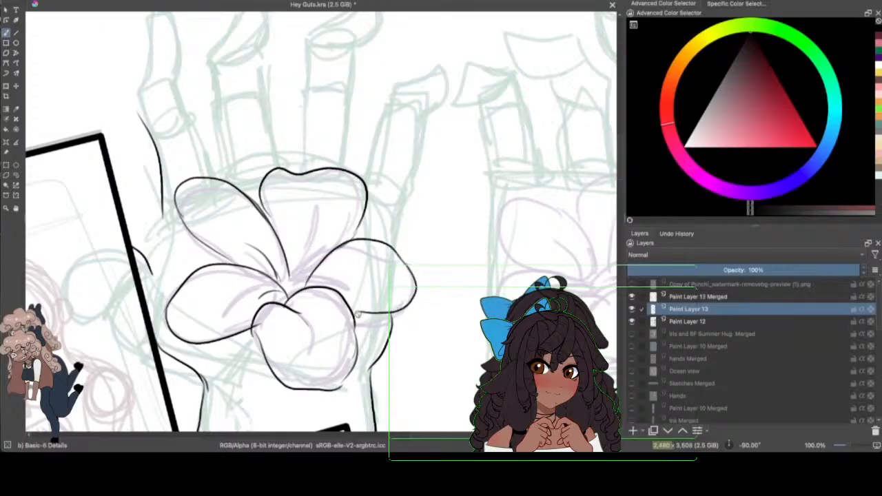
click(630, 321)
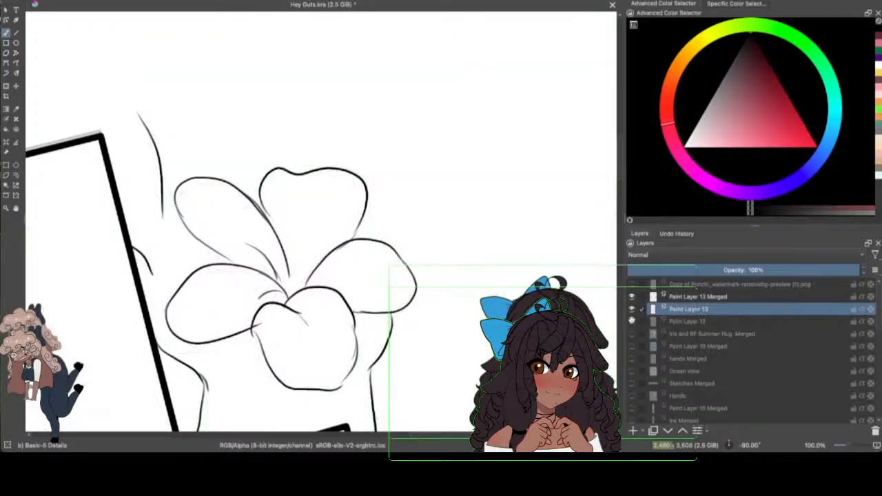
click(631, 321)
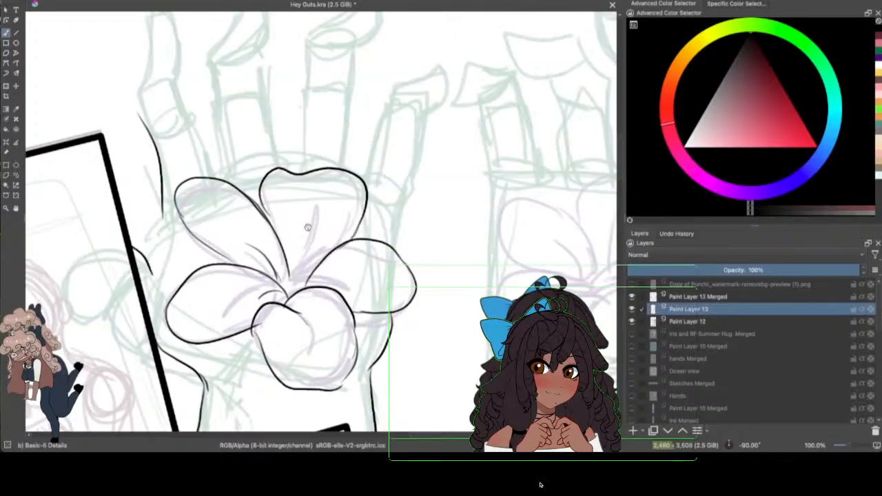
drag(305, 215, 291, 289)
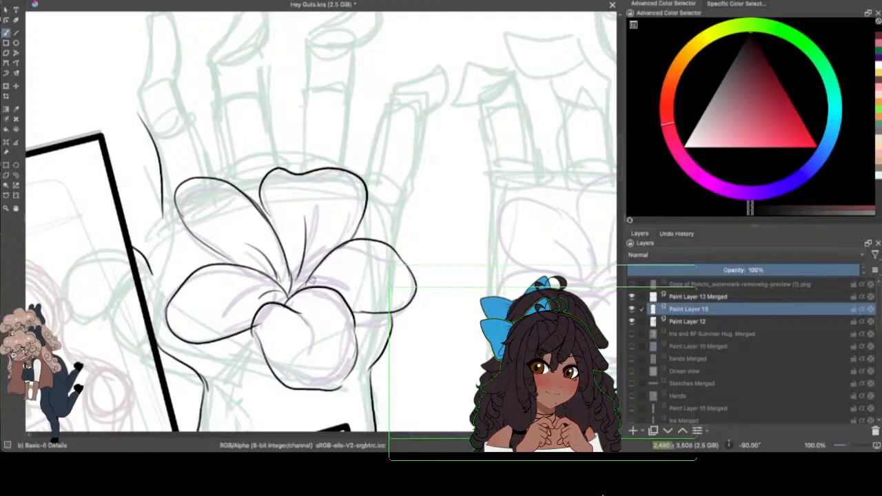
drag(302, 286, 370, 284)
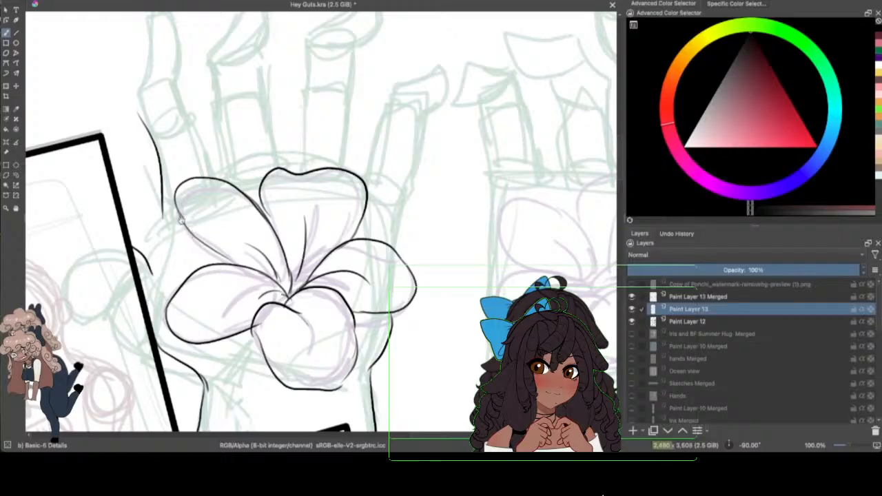
Step: Ink the palm edge nearest the tilted frame, the whole first finger above it and the second finger's outer contour
mouse_move(160, 188)
mouse_down()
mouse_move(164, 252)
mouse_move(154, 292)
mouse_up()
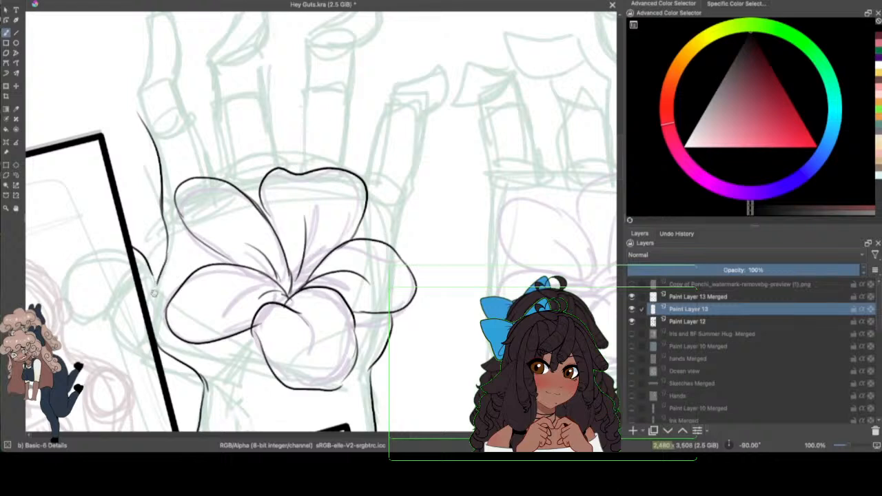
scroll(618, 161, up, 5)
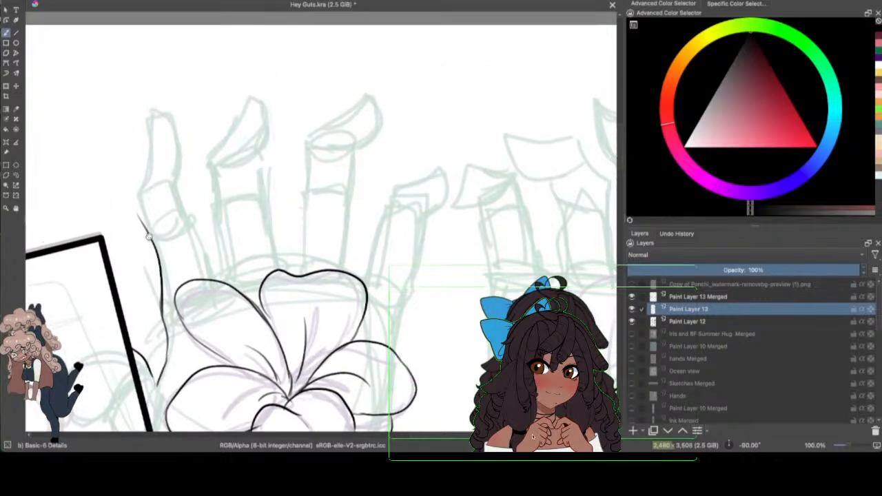
mouse_move(140, 222)
mouse_down()
mouse_move(131, 187)
mouse_move(143, 102)
mouse_up()
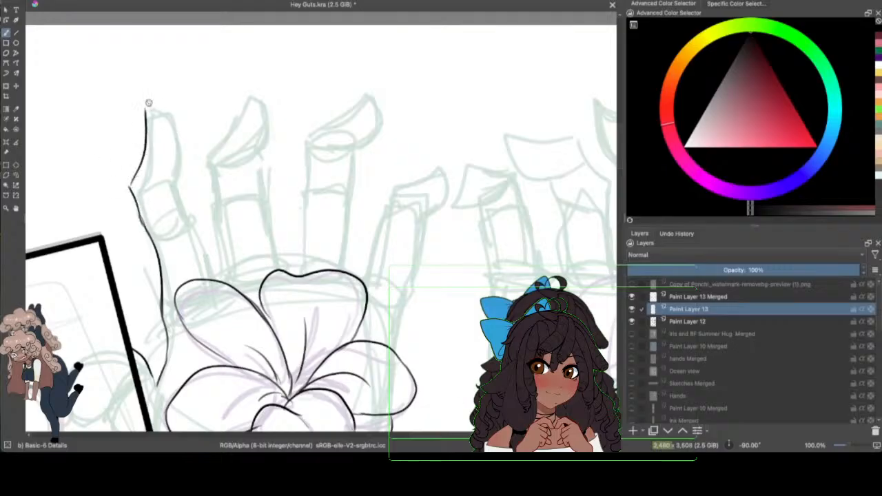
mouse_move(146, 100)
mouse_down()
mouse_move(172, 111)
mouse_move(175, 200)
mouse_move(174, 186)
mouse_move(213, 271)
mouse_move(217, 142)
mouse_move(253, 89)
mouse_move(265, 150)
mouse_up()
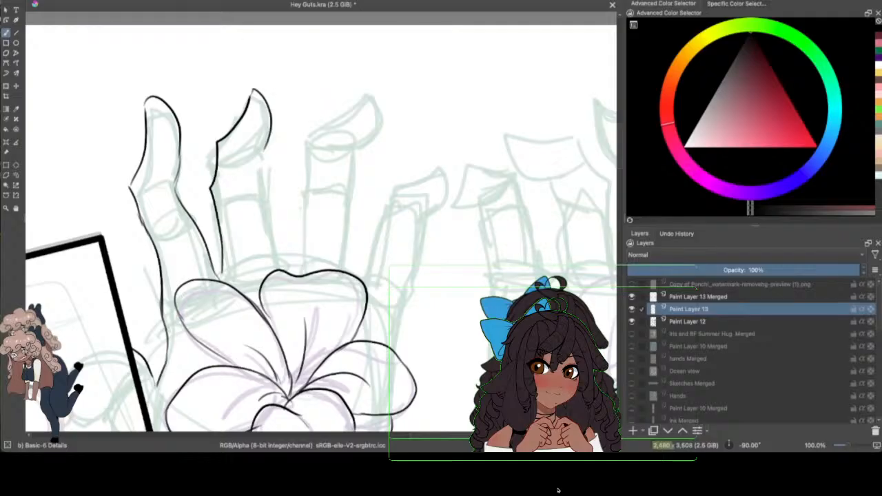
Step: Redraw the second fingertip rounded, ink its inner contour down to the flower, and compare with Paint Layer 12 hidden at 50% zoom
click(66, 1)
click(77, 2)
key(ctrl+z)
mouse_move(247, 102)
mouse_down()
mouse_move(253, 94)
mouse_move(266, 146)
mouse_move(242, 164)
mouse_move(262, 151)
mouse_move(253, 183)
mouse_move(275, 267)
mouse_up()
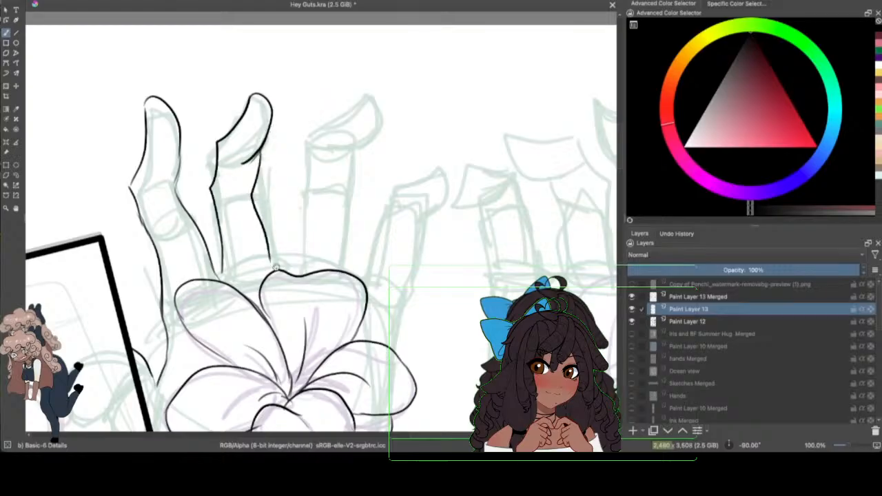
mouse_move(260, 168)
mouse_down()
mouse_move(250, 206)
mouse_move(270, 261)
mouse_move(262, 163)
mouse_move(259, 200)
mouse_up()
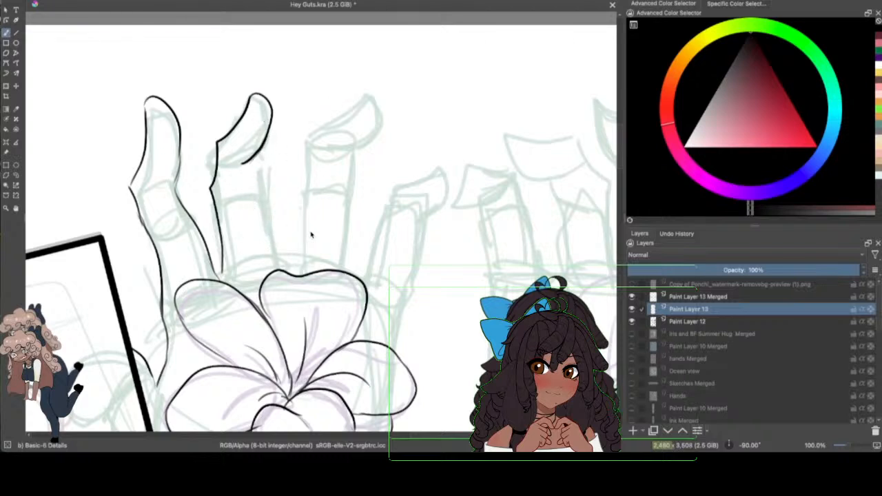
mouse_move(252, 160)
mouse_down()
mouse_move(253, 208)
mouse_move(273, 269)
mouse_move(289, 271)
mouse_up()
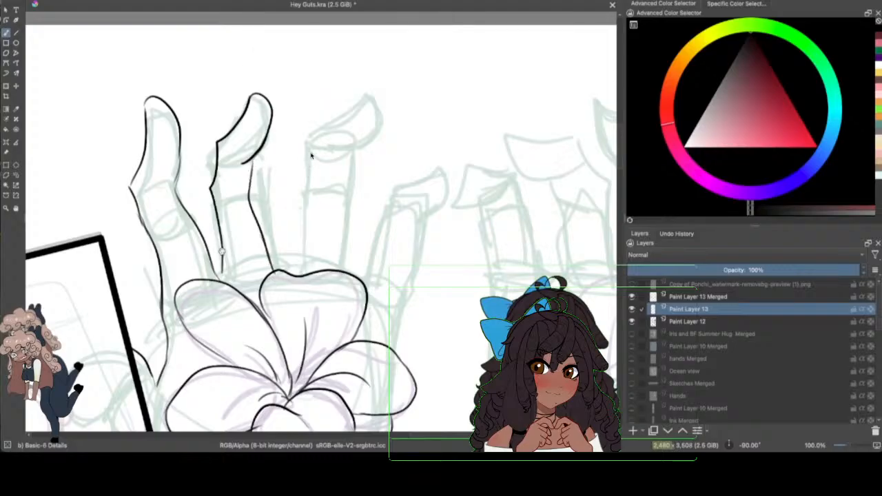
drag(222, 252, 220, 280)
drag(252, 157, 246, 195)
drag(846, 446, 841, 446)
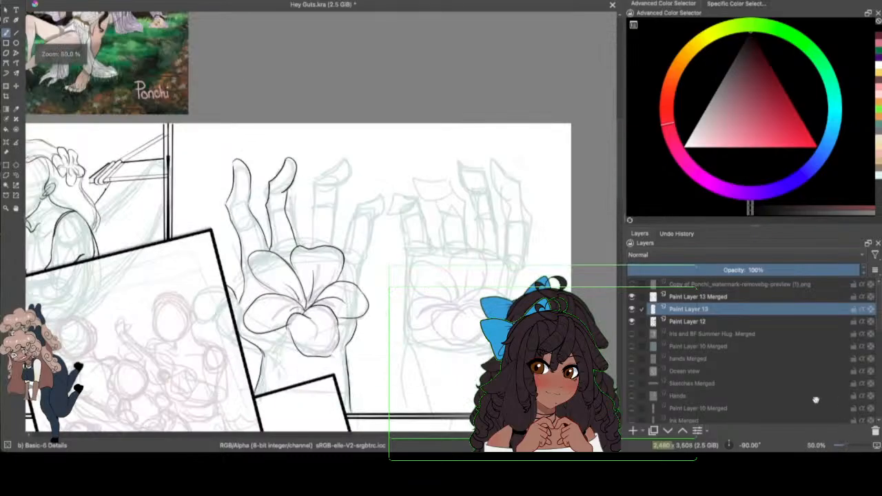
click(633, 322)
click(633, 322)
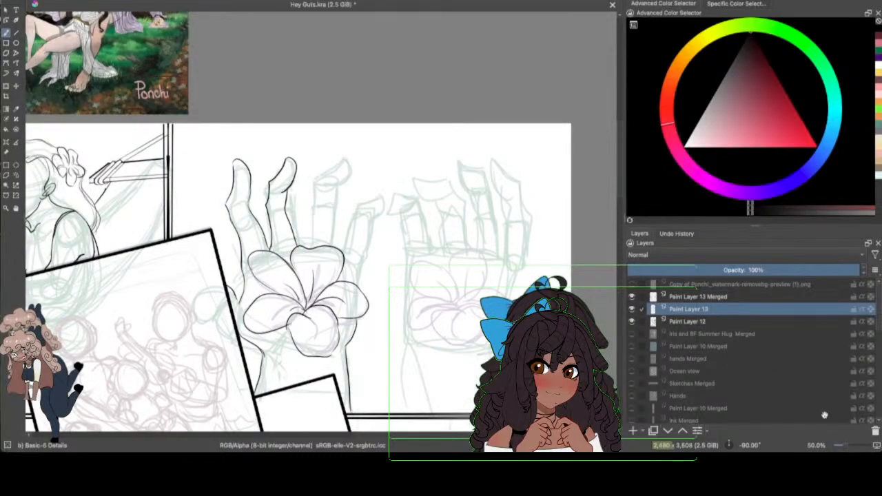
Step: Lasso the first finger's tip and transform the selection upward to lengthen the finger
drag(841, 445, 847, 444)
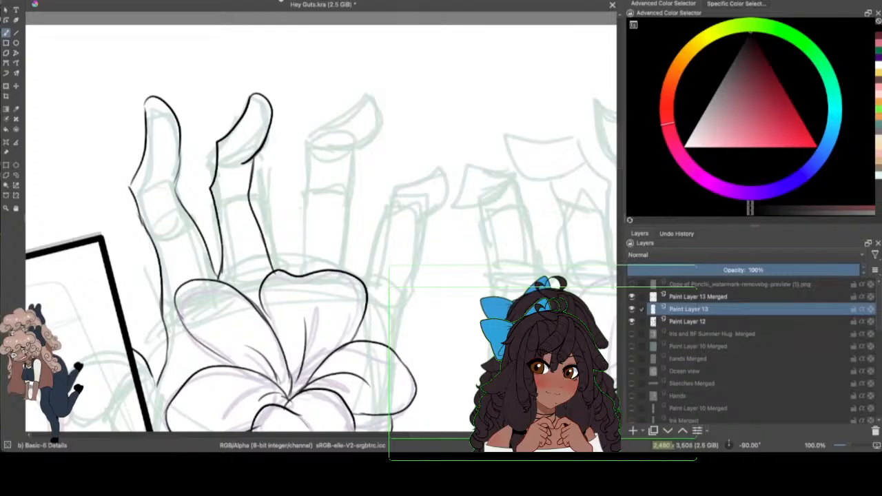
click(16, 175)
mouse_move(136, 75)
mouse_down()
mouse_move(139, 187)
mouse_move(154, 188)
mouse_move(197, 162)
mouse_move(148, 69)
mouse_move(157, 40)
mouse_up()
key(ctrl+t)
click(17, 175)
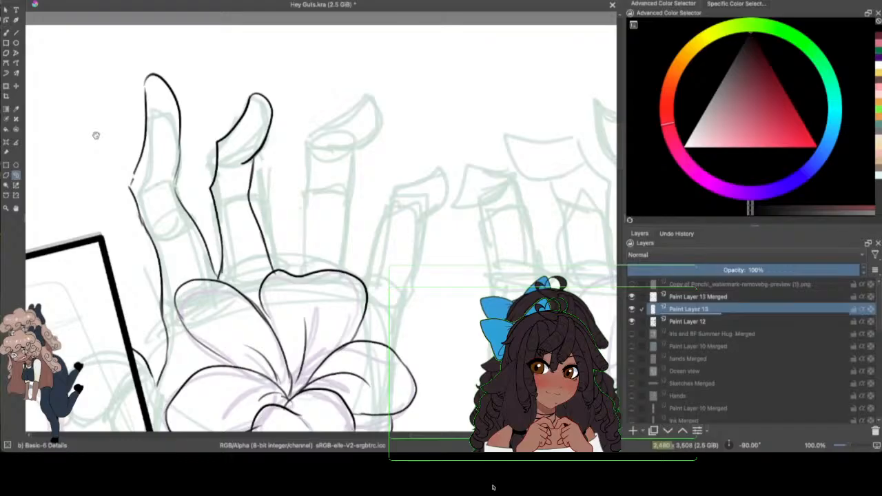
Step: Ink the third finger with the brush, bending its tip outward and running both sides down to the top petal
click(6, 33)
drag(304, 193, 297, 272)
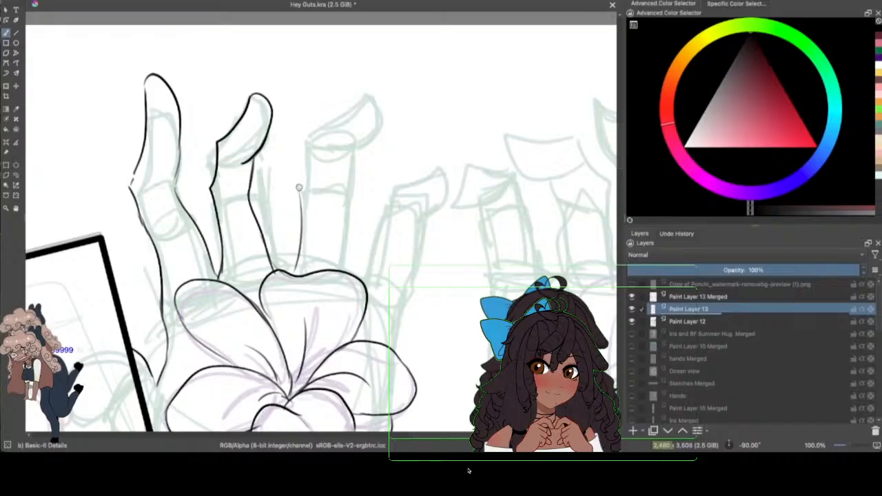
mouse_move(299, 187)
mouse_down()
mouse_move(317, 161)
mouse_move(378, 133)
mouse_move(383, 161)
mouse_move(337, 177)
mouse_up()
drag(381, 136, 374, 166)
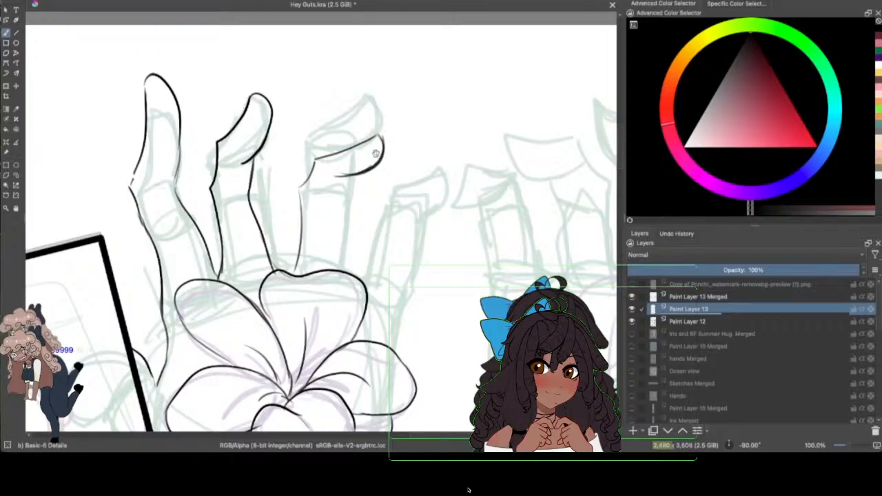
key(ctrl+z)
key(ctrl+z)
mouse_move(378, 136)
mouse_down()
mouse_move(379, 161)
mouse_move(328, 220)
mouse_move(346, 205)
mouse_move(337, 264)
mouse_up()
mouse_move(343, 216)
mouse_down()
mouse_move(343, 273)
mouse_move(342, 253)
mouse_up()
mouse_move(315, 158)
mouse_down()
mouse_move(294, 204)
mouse_move(292, 264)
mouse_up()
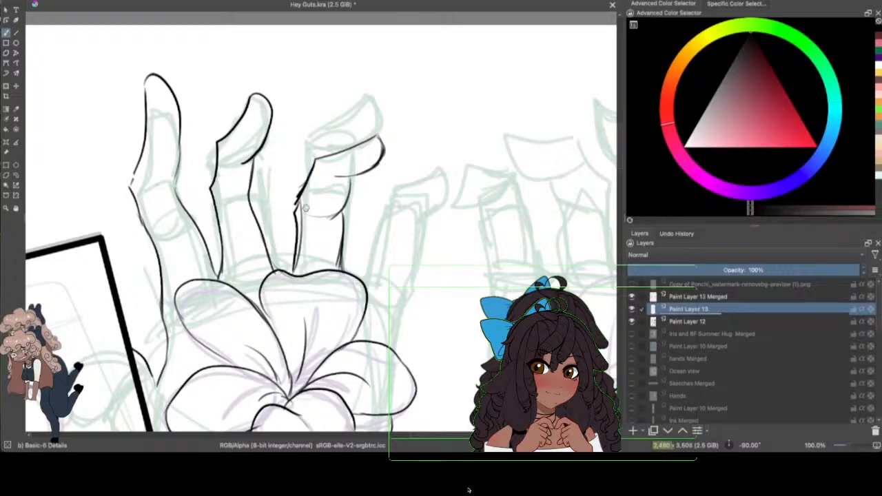
Step: Clean up the third finger's side contours, redraw its tip rounded, and check the line art with Paint Layer 12 hidden
mouse_move(301, 177)
mouse_down()
mouse_move(292, 210)
mouse_move(292, 202)
mouse_move(301, 192)
mouse_move(299, 260)
mouse_move(336, 248)
mouse_move(338, 270)
mouse_up()
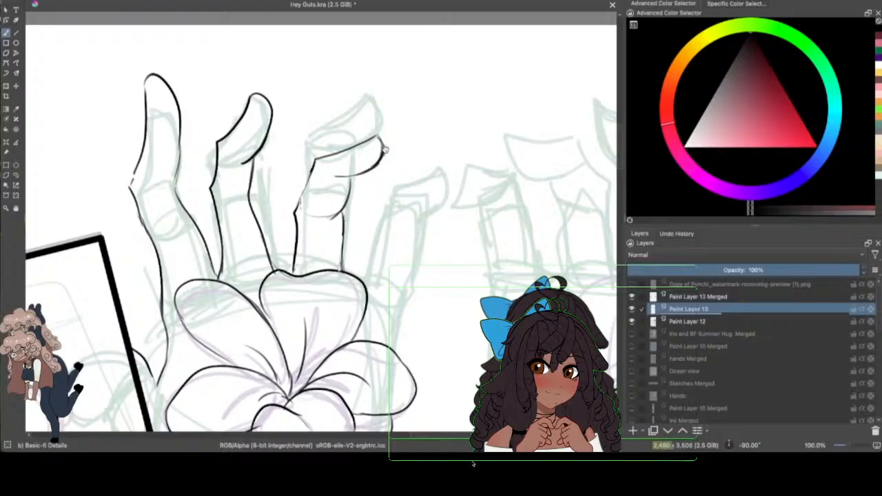
mouse_move(380, 156)
mouse_down()
mouse_move(363, 173)
mouse_move(371, 170)
mouse_up()
drag(313, 160, 291, 213)
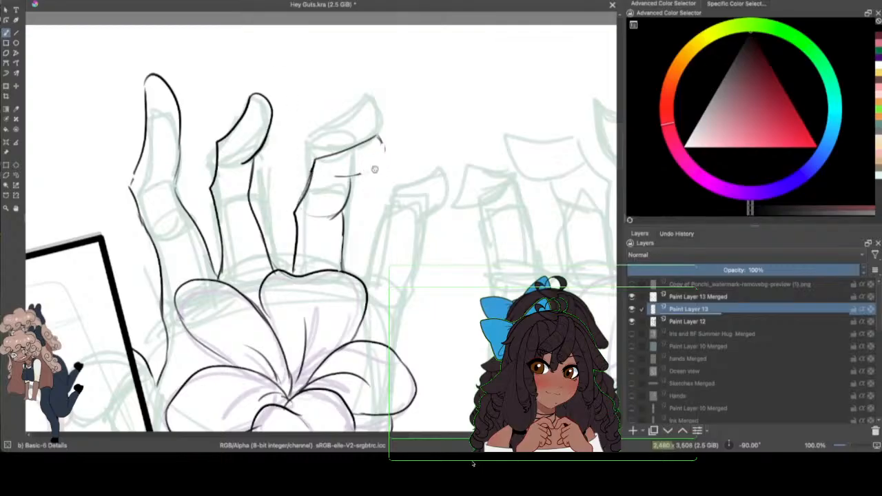
mouse_move(372, 170)
mouse_down()
mouse_move(384, 153)
mouse_move(375, 137)
mouse_up()
mouse_move(350, 176)
mouse_down()
mouse_move(348, 201)
mouse_move(333, 219)
mouse_move(340, 215)
mouse_move(340, 270)
mouse_up()
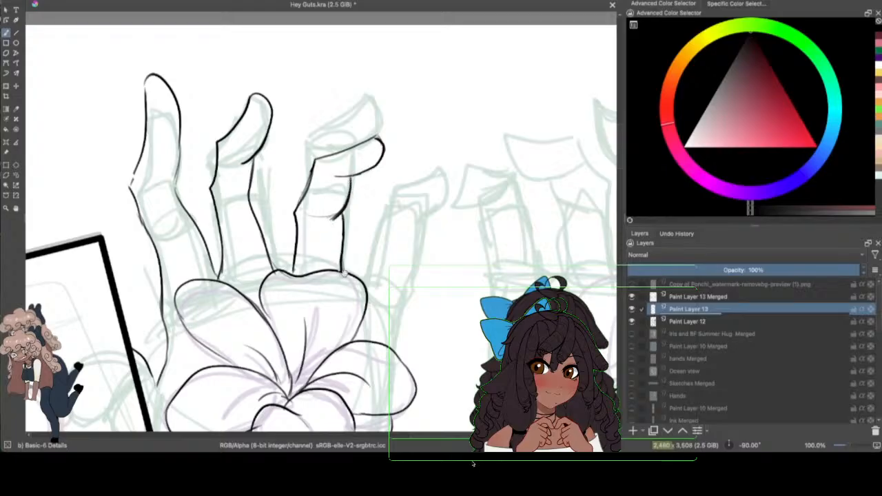
click(631, 321)
drag(846, 445, 848, 447)
click(631, 321)
Step: Ink the bent little finger from the top petal down to the right petal, redoing the first attempt and adding its joint crease
scroll(619, 159, down, 5)
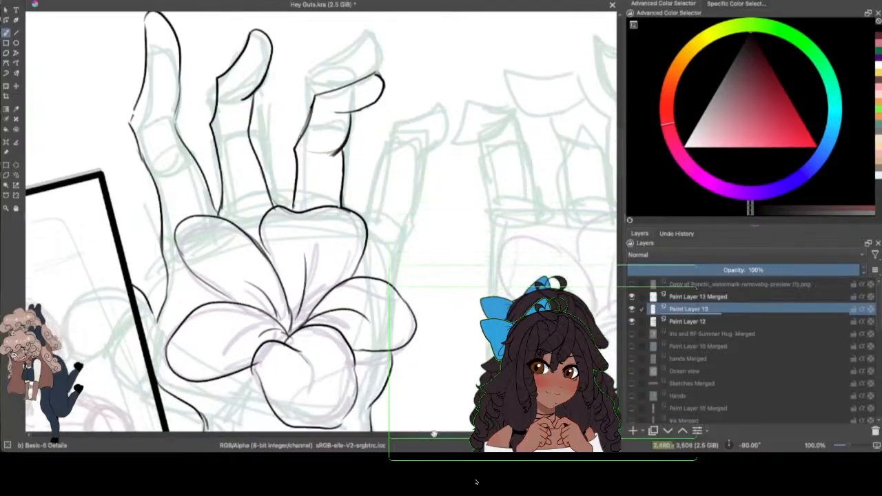
drag(434, 433, 449, 434)
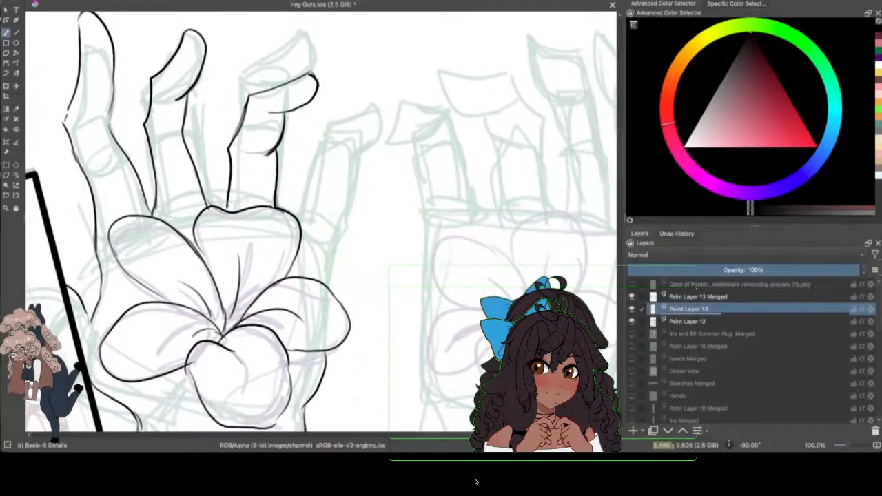
mouse_move(298, 219)
mouse_down()
mouse_move(304, 165)
mouse_move(329, 141)
mouse_move(369, 135)
mouse_move(345, 171)
mouse_up()
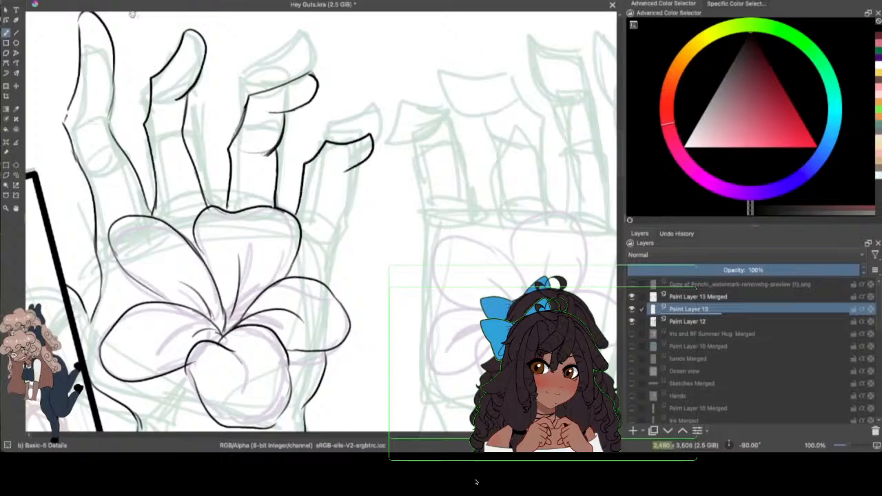
click(73, 0)
key(super+z)
mouse_move(296, 218)
mouse_down()
mouse_move(304, 171)
mouse_move(327, 143)
mouse_move(371, 136)
mouse_move(372, 158)
mouse_move(333, 165)
mouse_move(352, 173)
mouse_move(340, 195)
mouse_move(326, 291)
mouse_up()
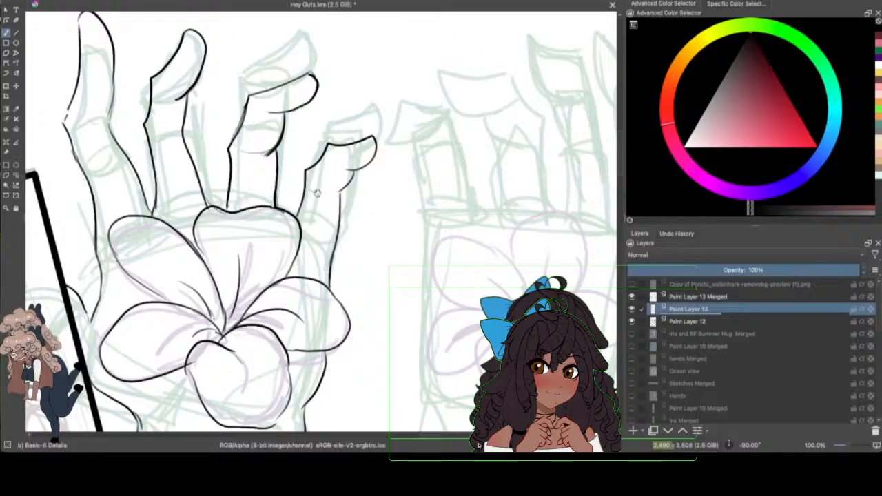
mouse_move(312, 191)
mouse_down()
mouse_move(347, 172)
mouse_move(326, 164)
mouse_move(352, 170)
mouse_up()
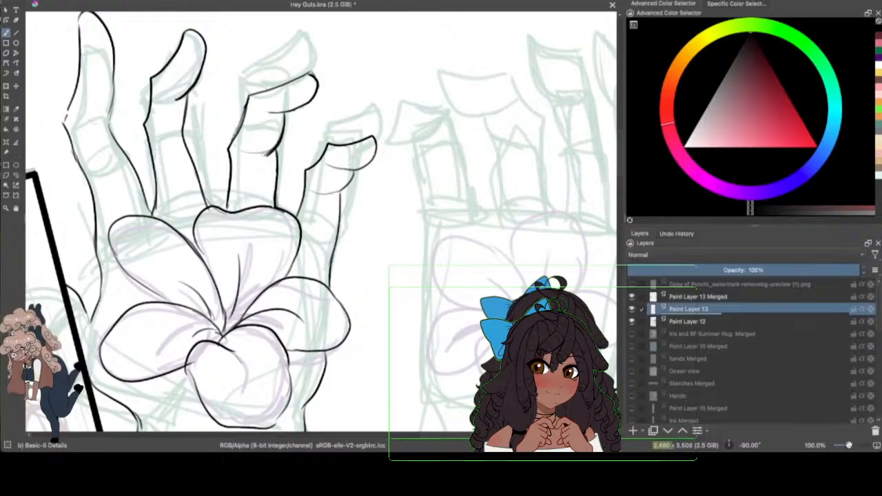
Step: Hide Paint Layer 12 and redraw the first finger's outer contour from tip to palm and its inner side down to the petal
mouse_move(849, 445)
mouse_down()
mouse_move(838, 446)
mouse_move(846, 446)
mouse_up()
click(630, 321)
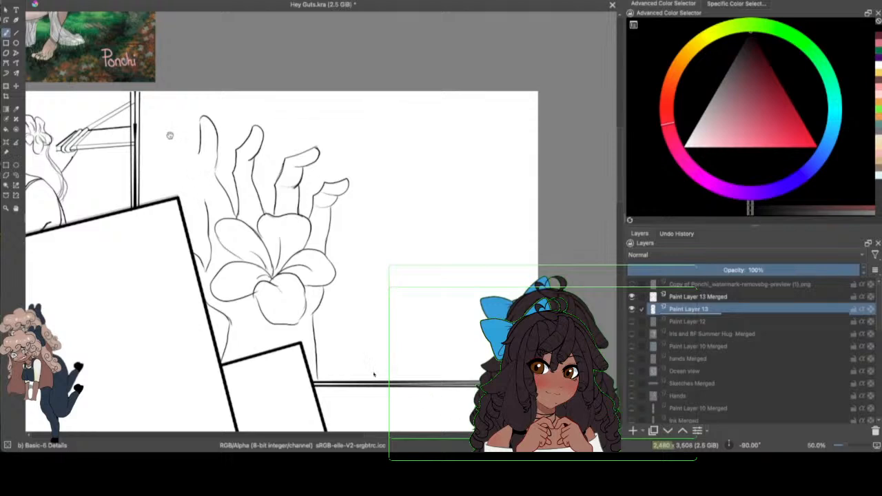
mouse_move(204, 204)
mouse_down()
mouse_move(189, 163)
mouse_move(196, 144)
mouse_up()
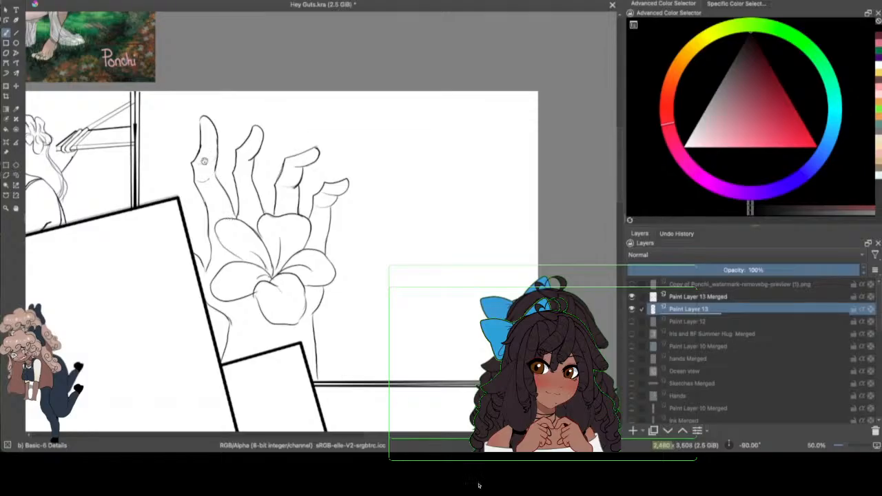
drag(196, 157, 203, 194)
drag(204, 143, 209, 186)
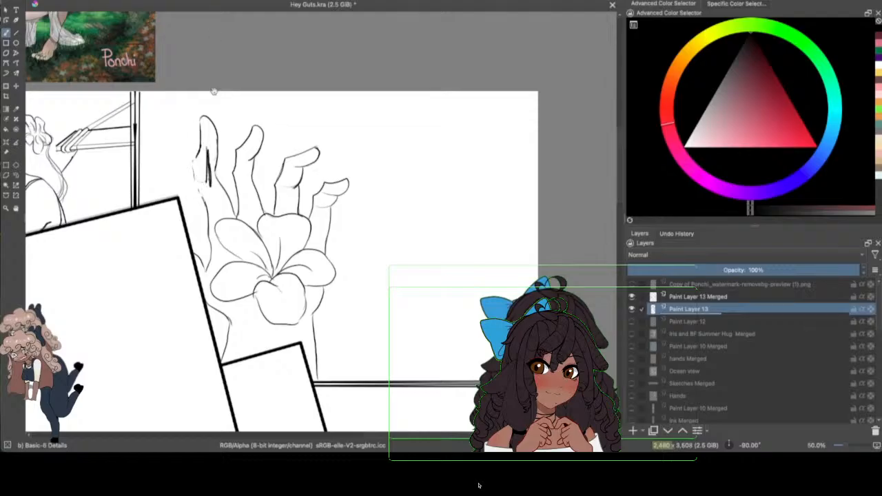
key(super+z)
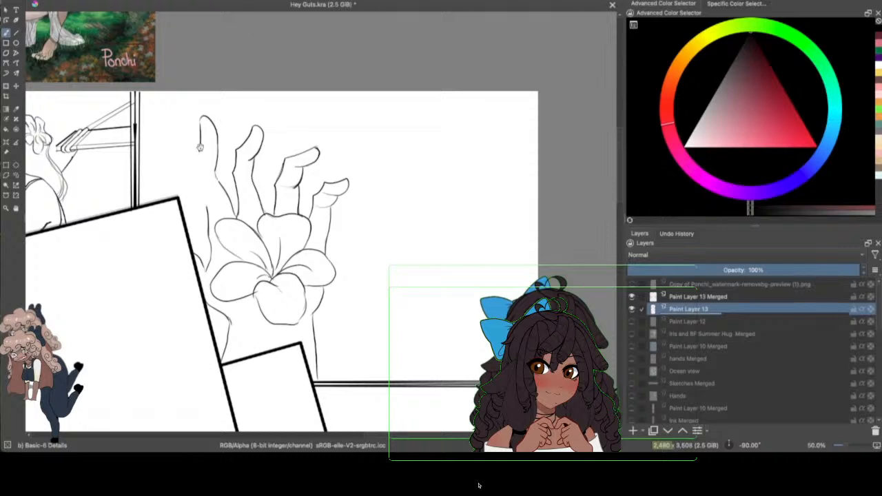
drag(199, 147, 207, 219)
drag(215, 175, 235, 208)
Step: With the Eraser Small brush, clean the rough overlaps off the first finger's outer contour at the joint and near the palm
key(1)
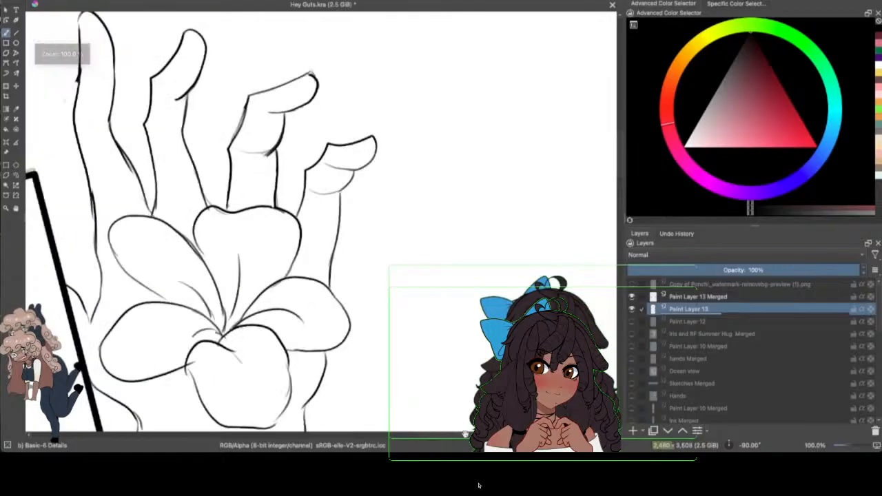
drag(338, 371, 444, 405)
key(F6)
click(159, 30)
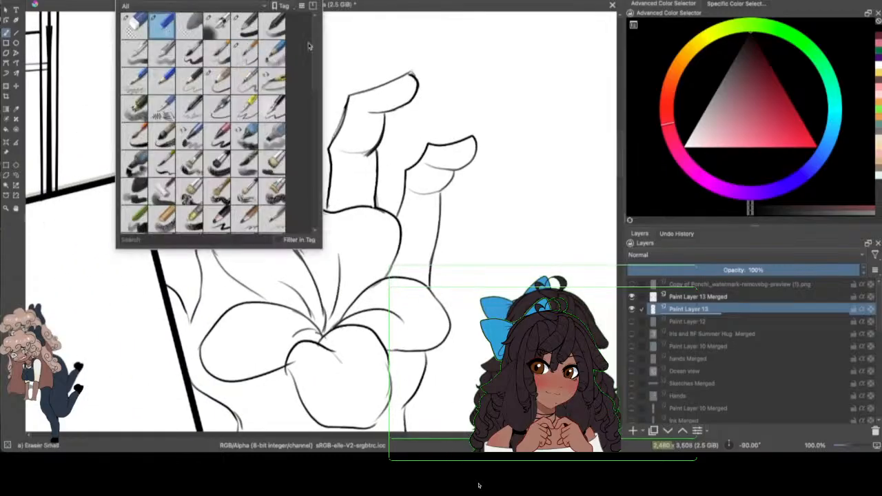
click(394, 57)
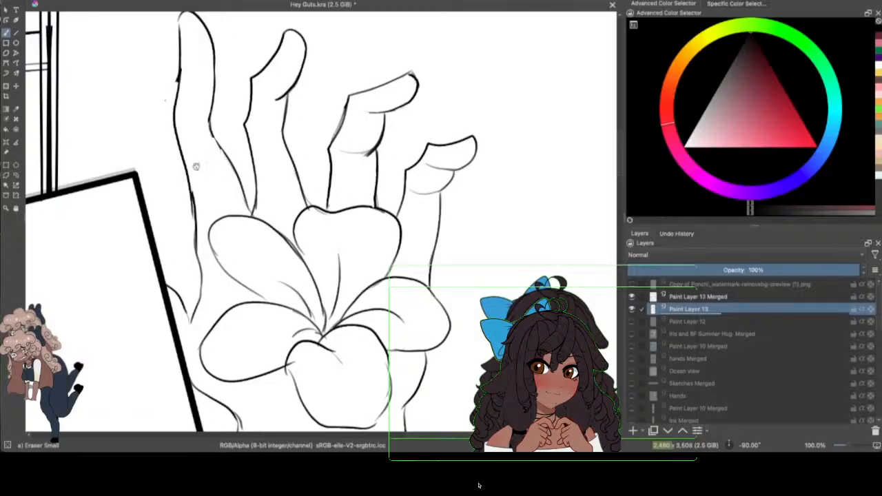
mouse_move(192, 219)
mouse_down()
mouse_move(191, 182)
mouse_move(195, 223)
mouse_up()
drag(175, 69, 175, 95)
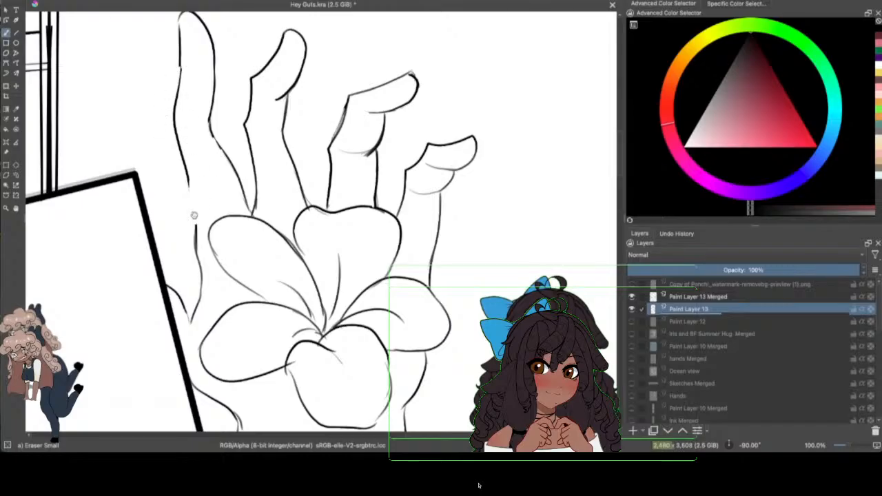
drag(193, 222, 197, 241)
drag(188, 183, 191, 197)
Step: Return to the inking brush, close the gap in the first finger's outer contour, and strengthen its inner side down to the petal
click(165, 1)
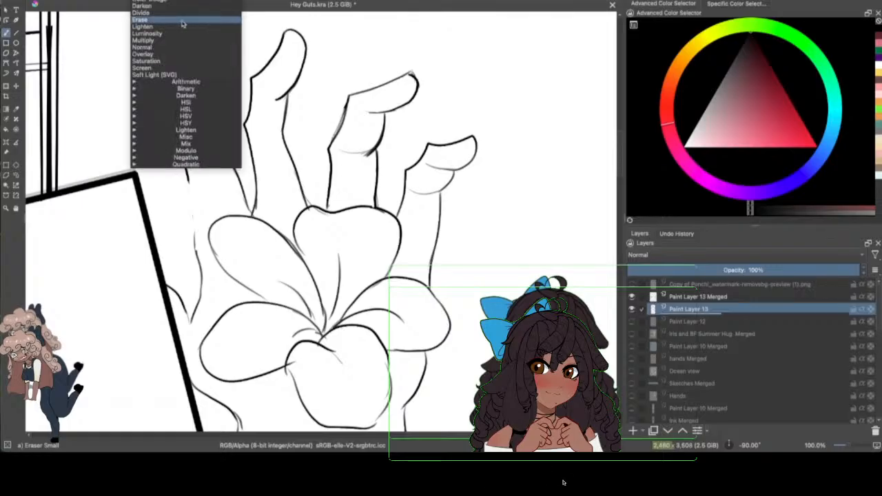
click(111, 31)
click(124, 2)
click(246, 56)
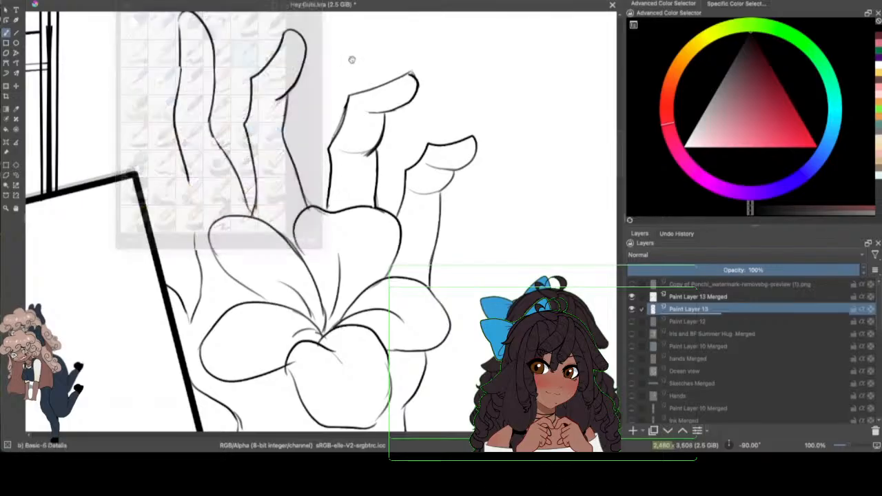
drag(187, 172, 200, 266)
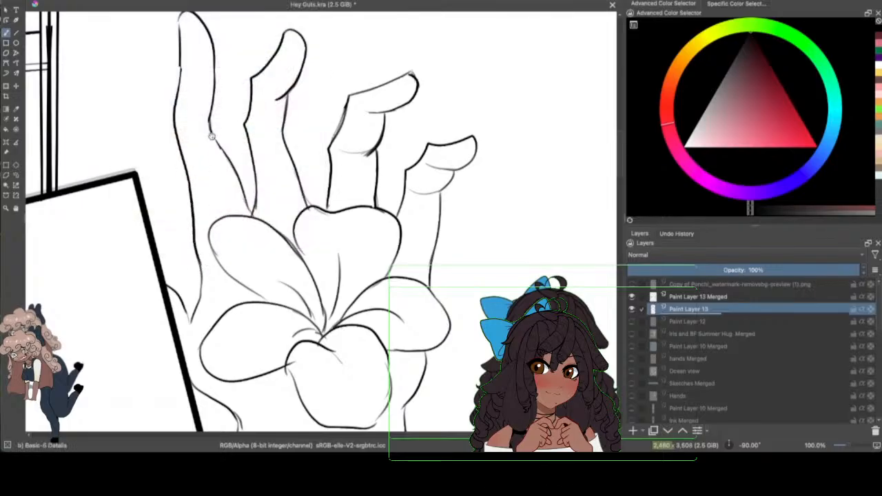
drag(210, 115, 254, 215)
Step: Smooth the first finger's outer contour around the upper joint and save the document
drag(178, 52, 178, 88)
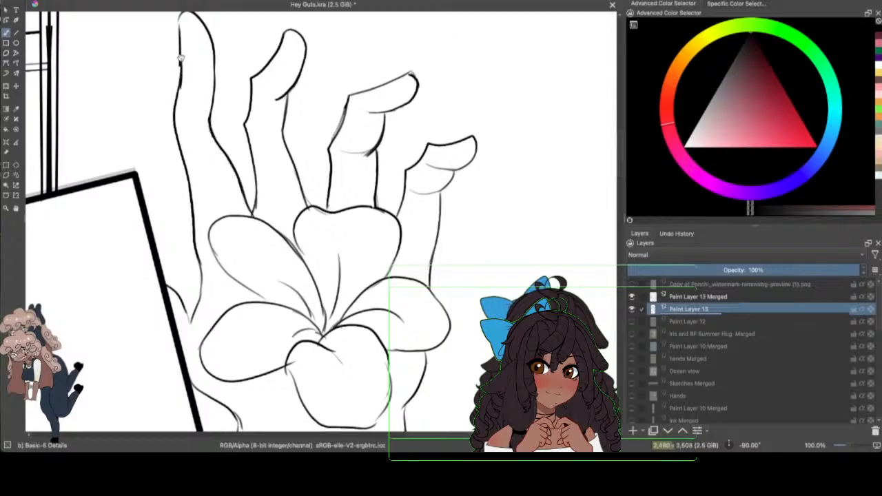
drag(181, 58, 179, 89)
drag(619, 146, 613, 122)
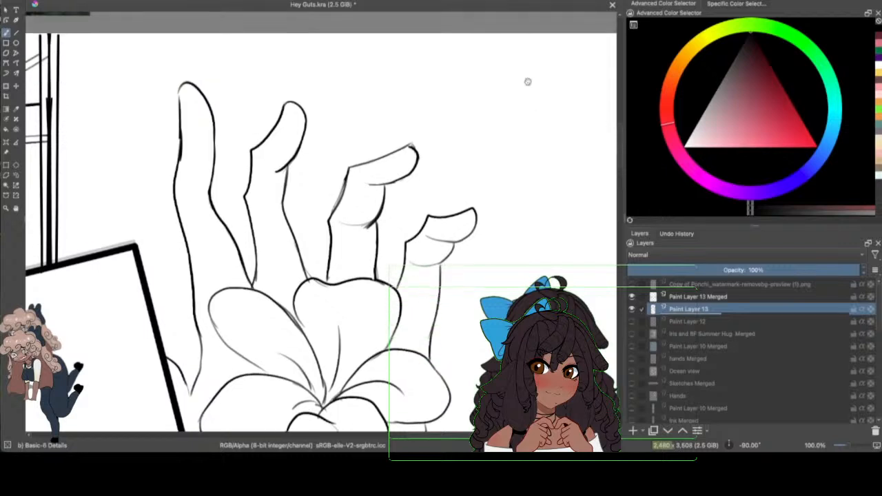
drag(184, 129, 177, 165)
click(52, 1)
click(67, 12)
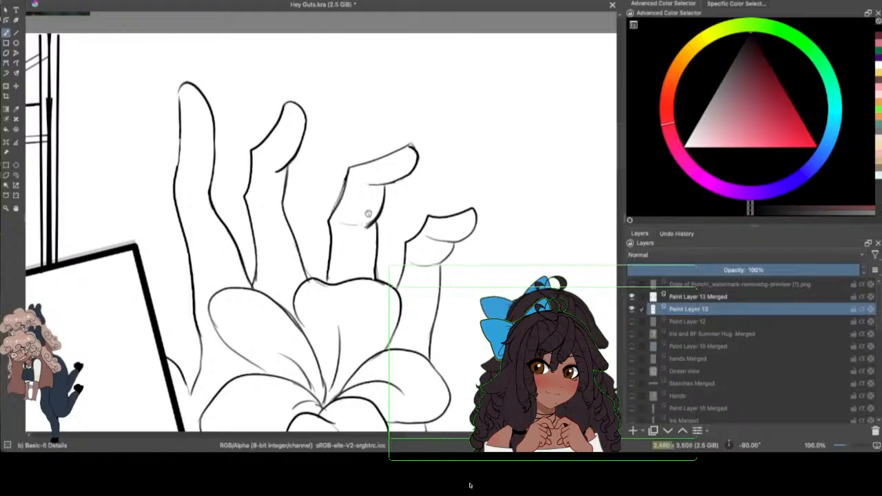
Step: Remove the crease lines from the third and little fingers, then redraw the third finger's outer contour and tip and the little finger's inner side
click(315, 136)
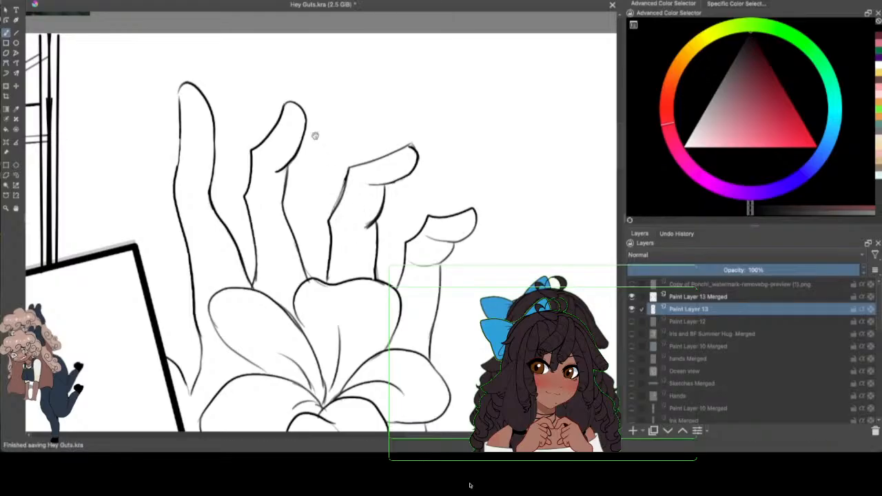
key(ctrl+z)
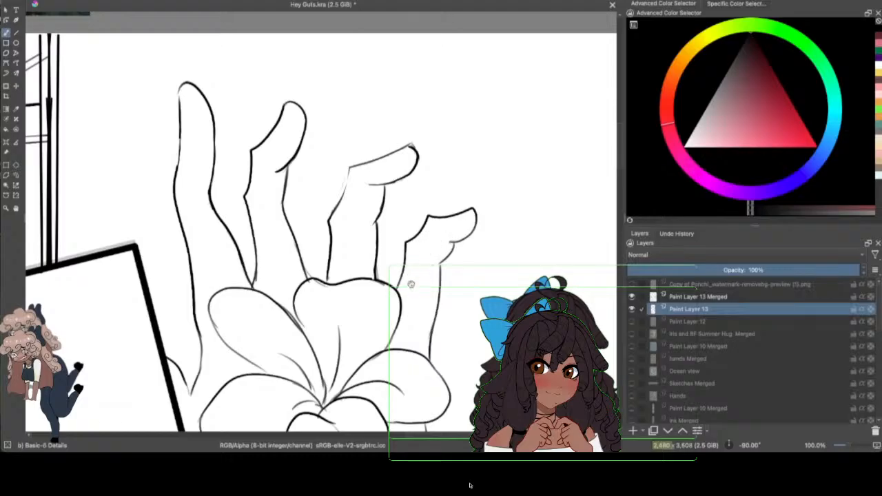
mouse_move(454, 253)
mouse_down()
mouse_move(437, 266)
mouse_move(453, 244)
mouse_move(438, 240)
mouse_move(439, 288)
mouse_up()
drag(350, 170, 336, 206)
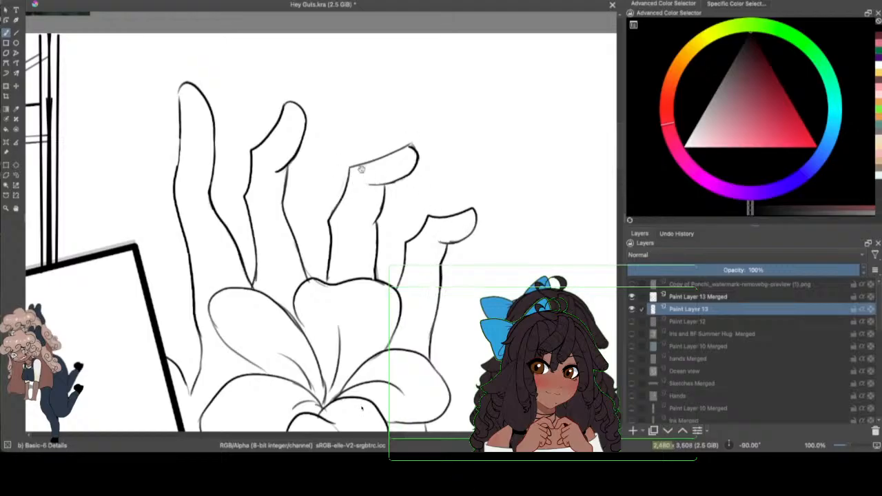
drag(350, 167, 420, 152)
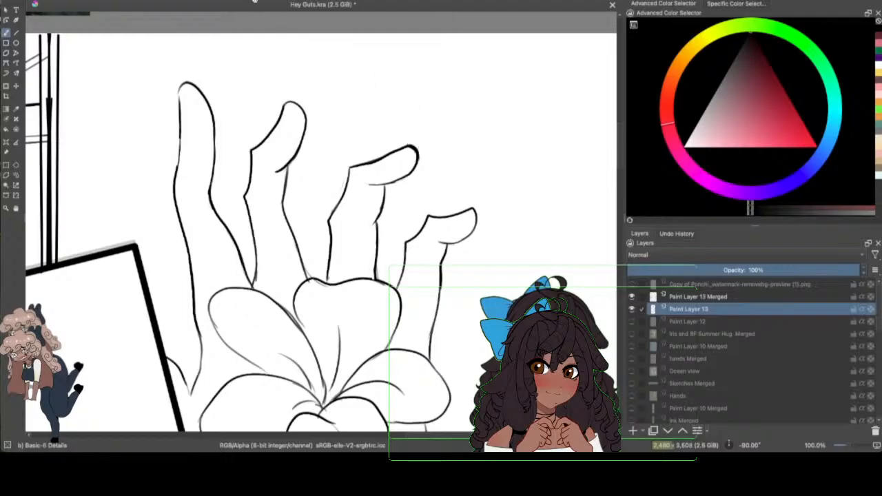
Step: Show Paint Layer 12, lasso the whole inked hand, and copy and paste it onto a new layer
drag(852, 446, 846, 446)
mouse_move(847, 421)
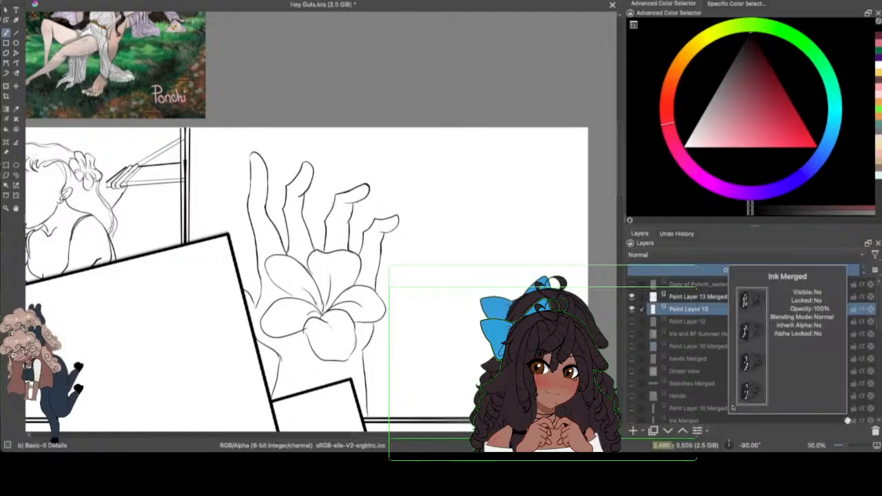
drag(619, 169, 621, 185)
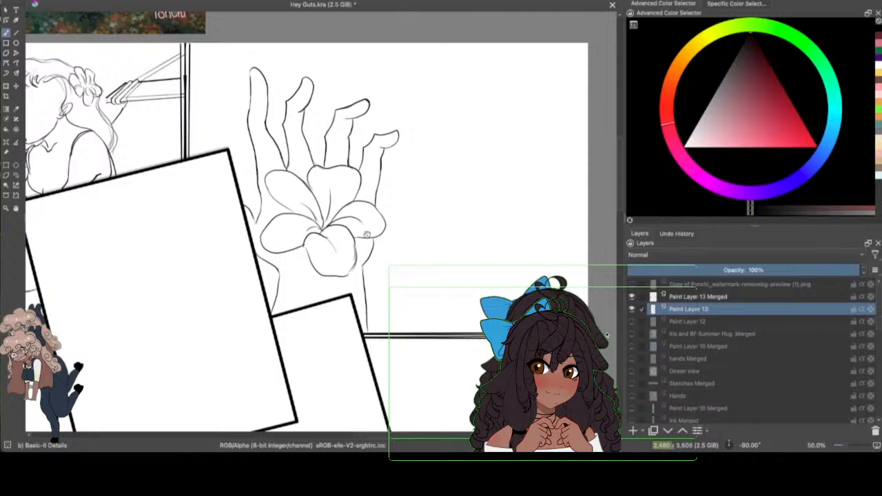
click(632, 321)
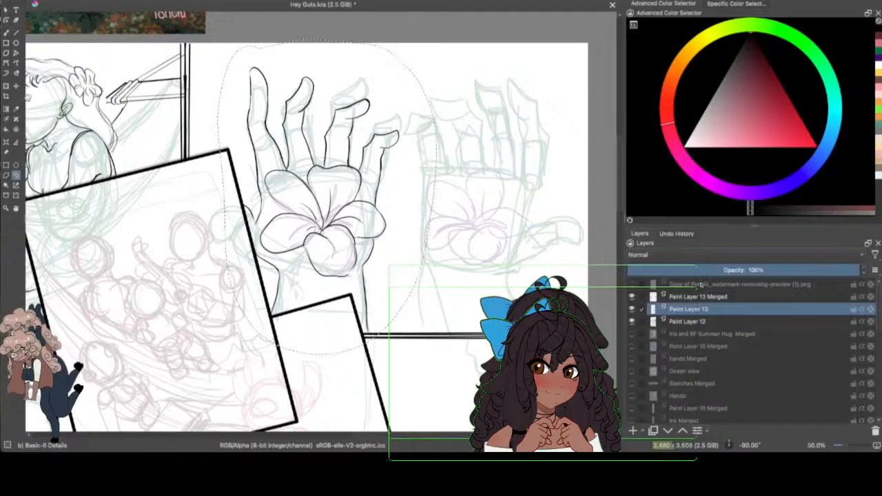
key(ctrl+t)
click(72, 0)
click(84, 11)
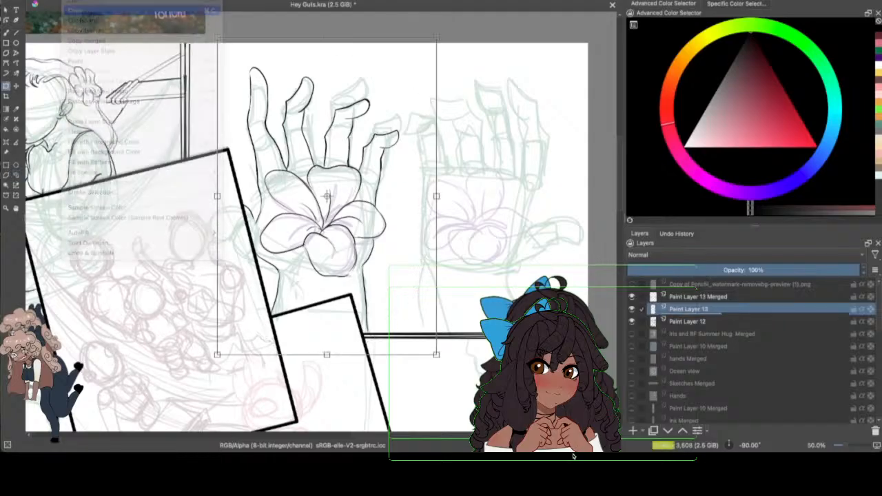
click(71, 1)
click(86, 63)
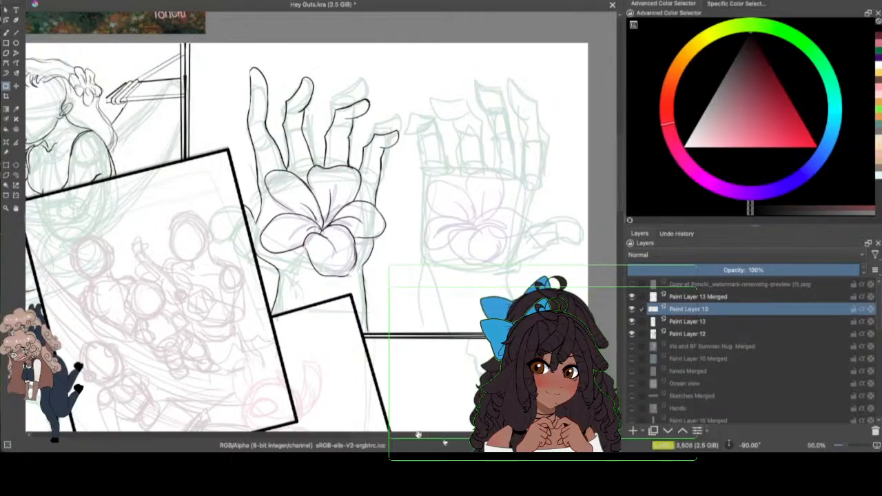
Step: Mirror the pasted hand horizontally with a transform and place it over the second hand's sketch, shifted slightly down
drag(417, 434, 433, 435)
key(ctrl+t)
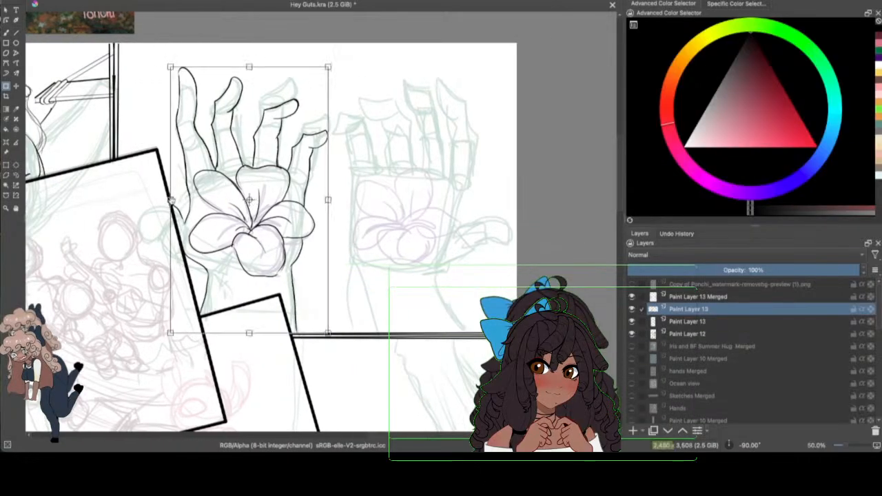
drag(176, 200, 488, 193)
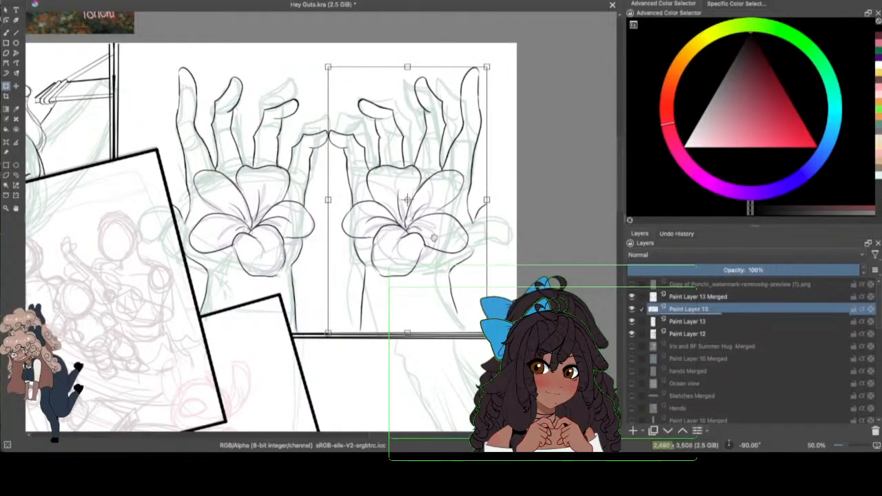
key(Return)
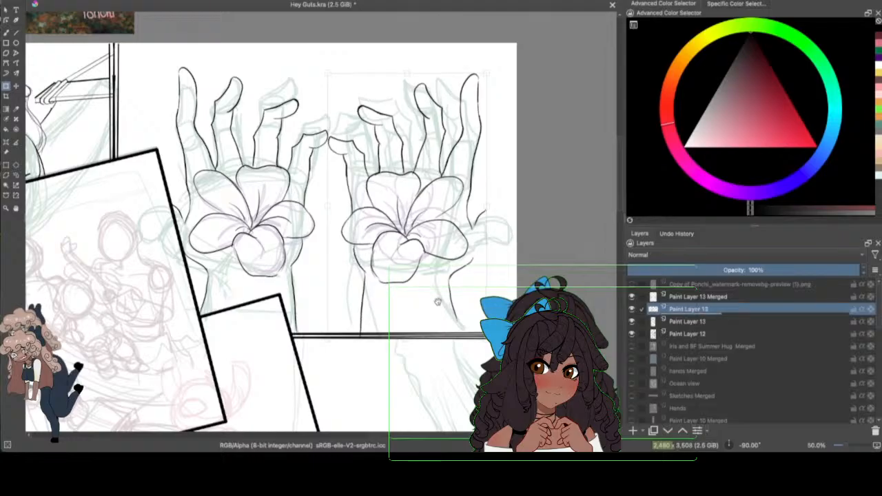
click(439, 302)
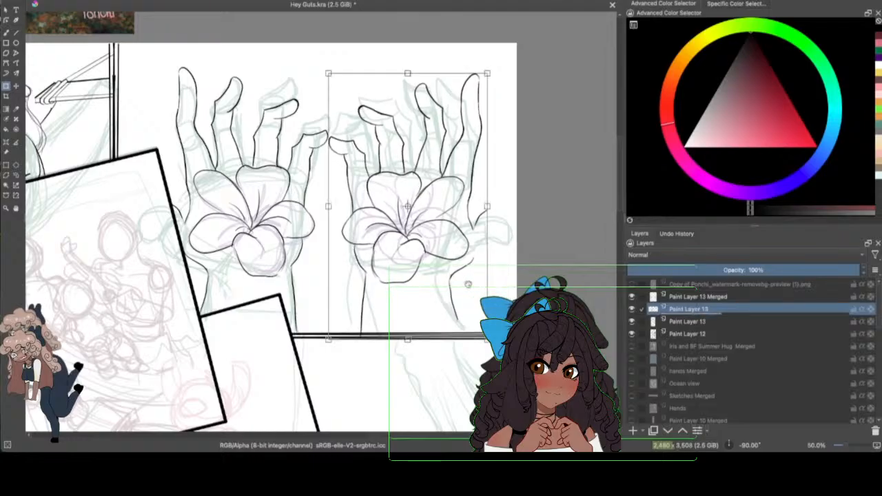
Step: Select both Paint Layer 13 layers holding the two hands and merge them into one
click(16, 175)
ctrl+click(689, 322)
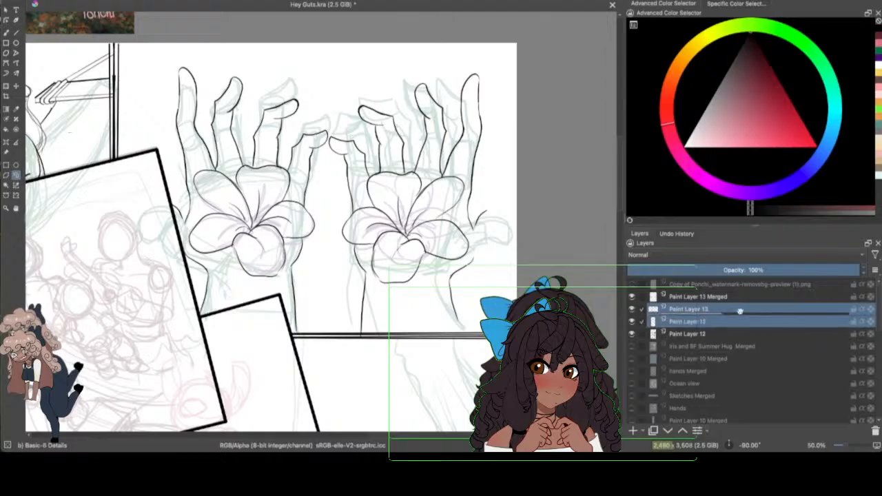
click(706, 428)
click(731, 353)
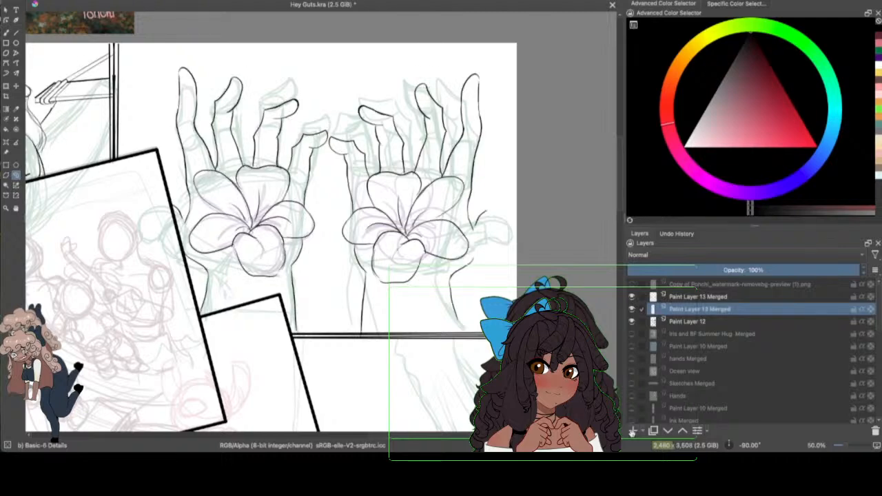
click(632, 430)
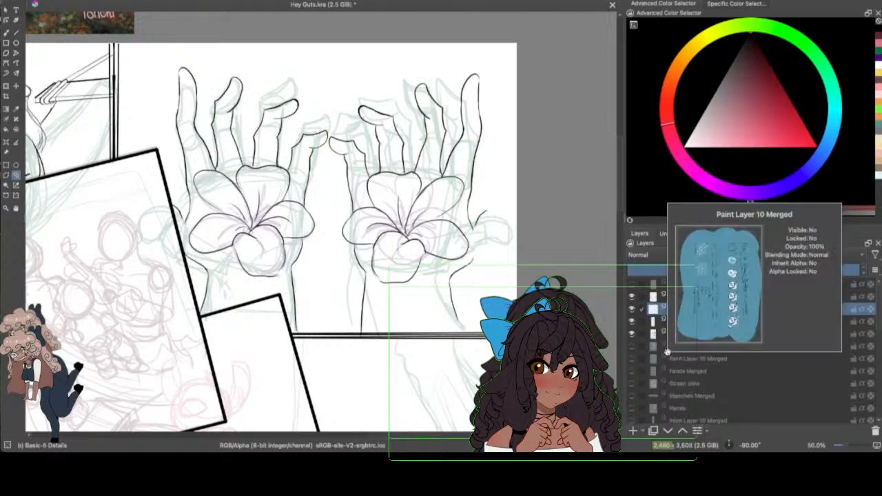
click(72, 0)
click(86, 0)
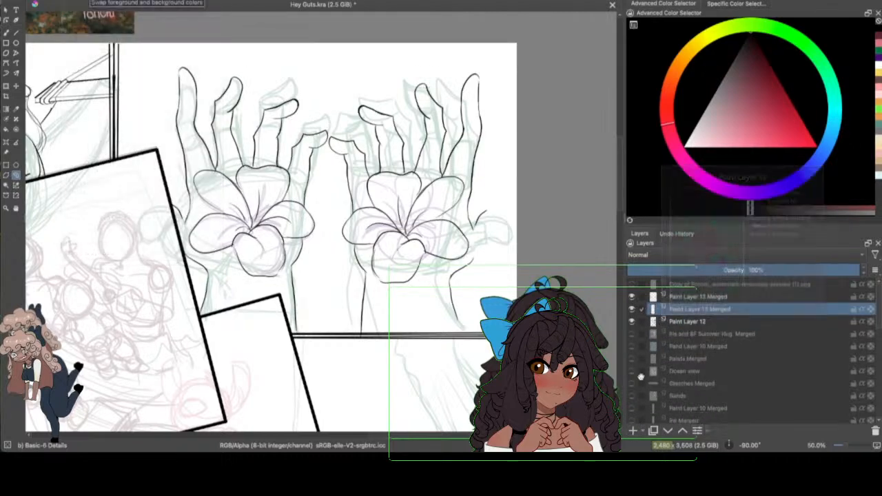
Step: Check the hand line art with the Paint Layer 12 sketch hidden, show it again, and extend the second wrist's outer line to the panel border
click(632, 308)
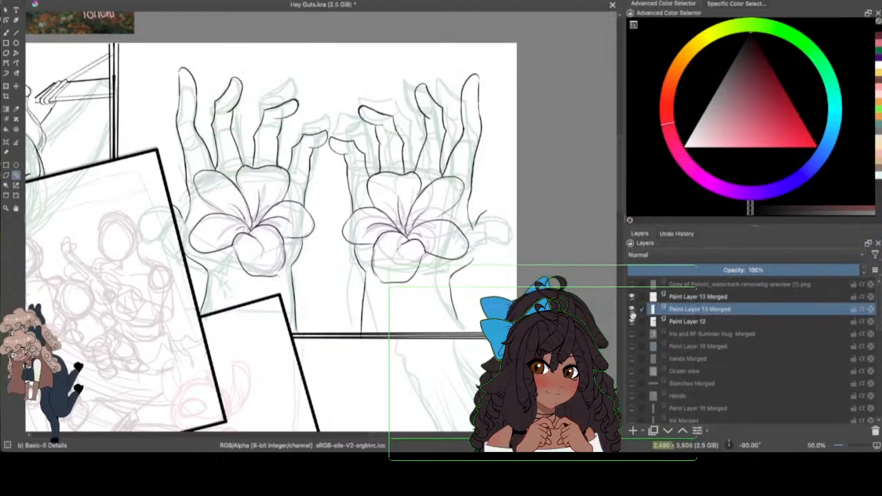
click(631, 321)
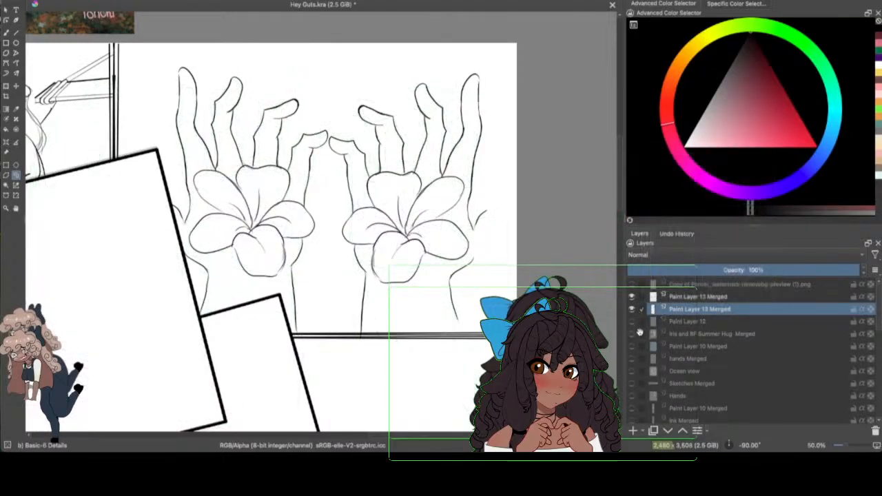
click(632, 321)
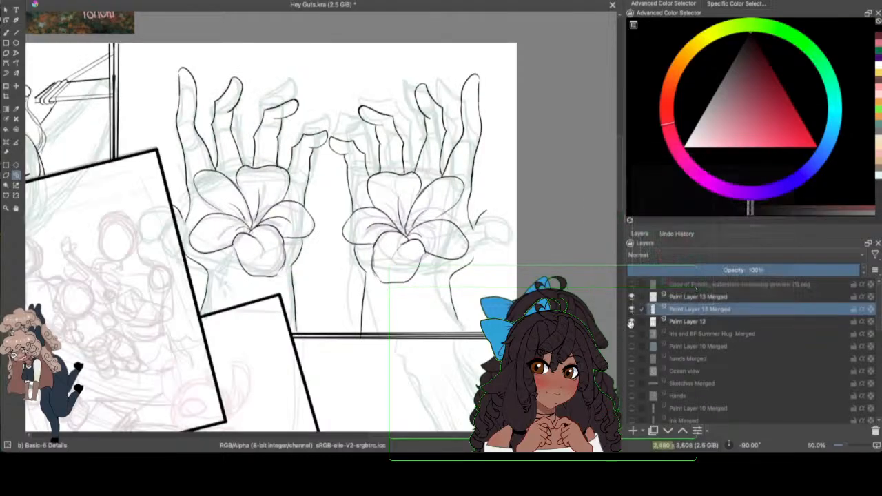
click(7, 33)
drag(456, 319, 463, 330)
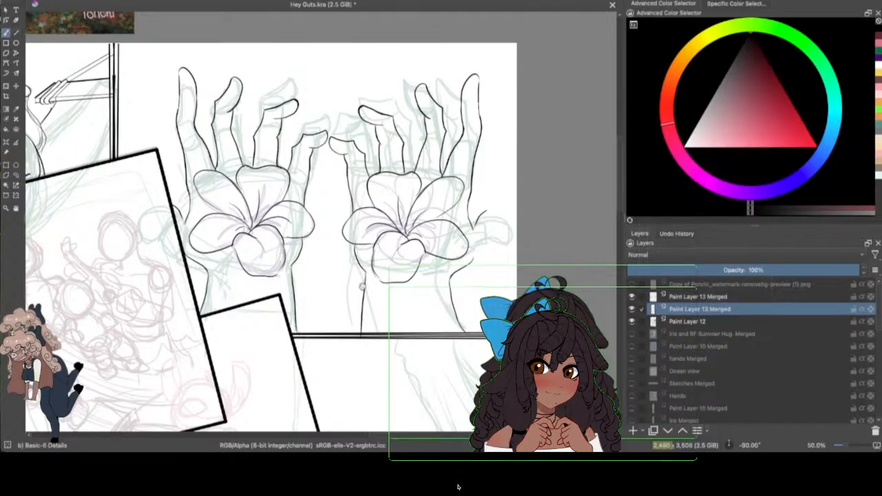
Step: Ink a thumb outline on the mirrored hand, then undo and erase the strokes that join it to the palm
drag(841, 445, 848, 445)
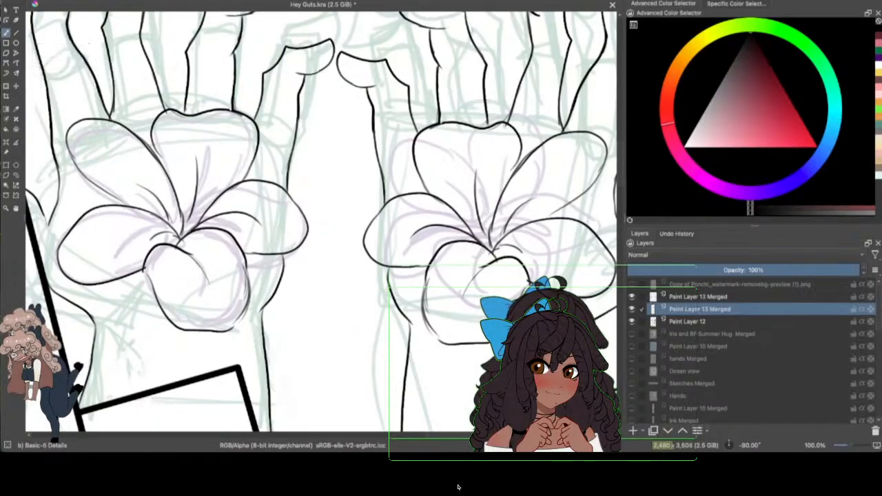
drag(462, 434, 530, 434)
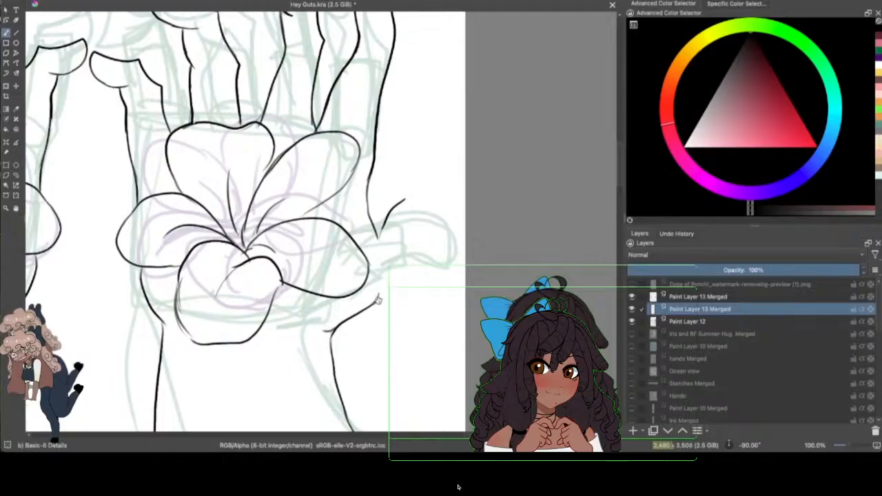
mouse_move(379, 298)
mouse_down()
mouse_move(424, 248)
mouse_move(389, 209)
mouse_move(452, 194)
mouse_move(405, 263)
mouse_up()
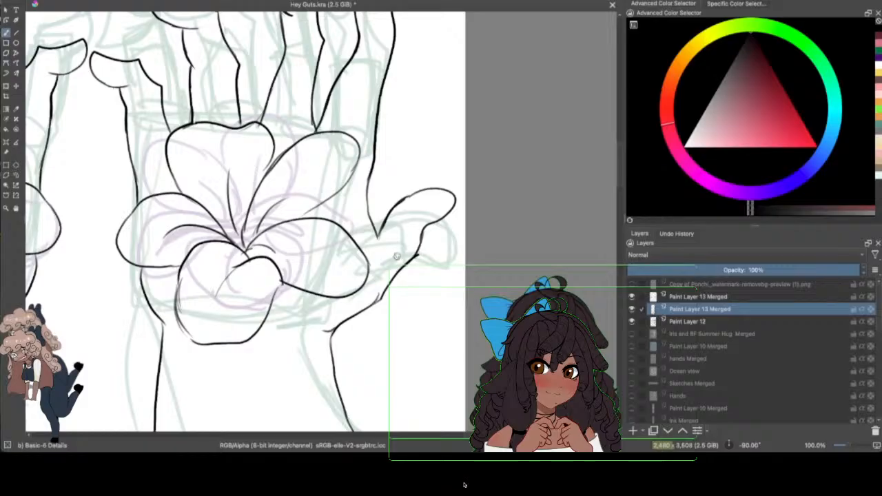
key(ctrl+z)
mouse_move(422, 233)
mouse_down()
mouse_move(419, 196)
mouse_move(394, 212)
mouse_up()
mouse_move(380, 241)
mouse_down()
mouse_move(398, 204)
mouse_move(379, 238)
mouse_move(420, 193)
mouse_up()
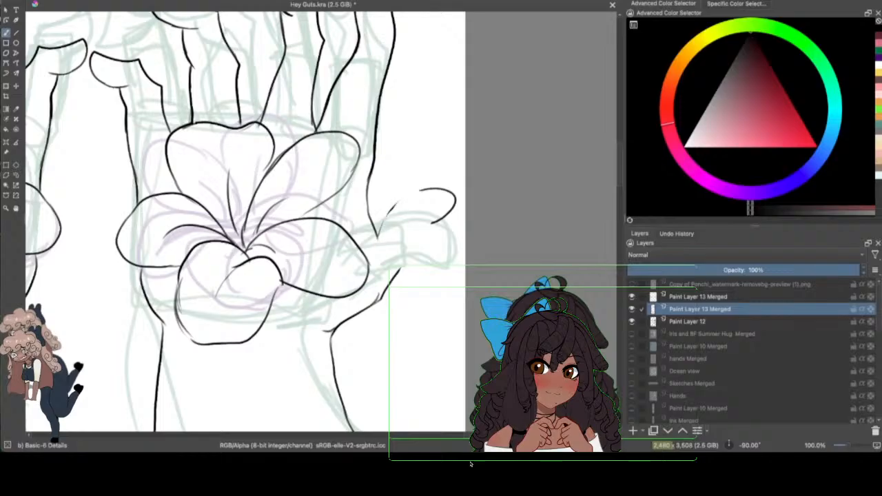
Step: Redraw the mirrored hand's thumb with an upper contour meeting the index finger and a lower contour running into the wrist
drag(389, 223, 373, 240)
mouse_move(393, 206)
mouse_down()
mouse_move(374, 232)
mouse_move(369, 216)
mouse_move(376, 227)
mouse_move(404, 229)
mouse_move(376, 229)
mouse_move(404, 196)
mouse_move(455, 196)
mouse_move(375, 299)
mouse_up()
drag(848, 445, 849, 449)
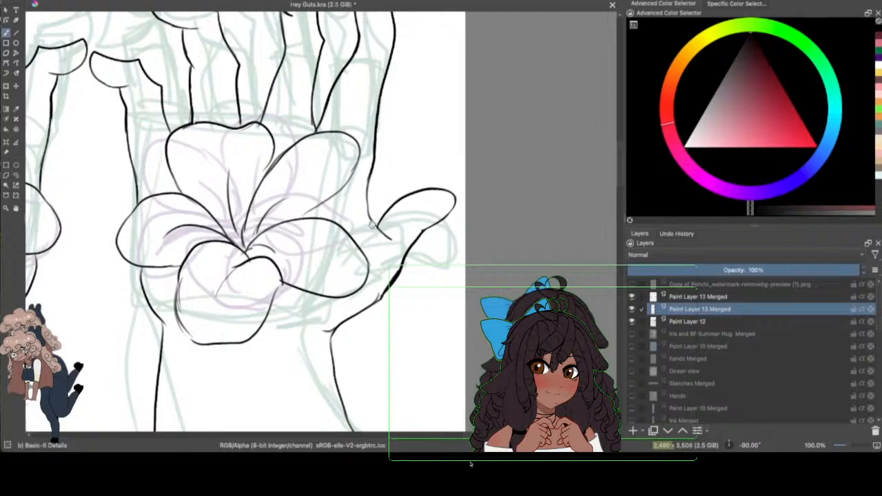
mouse_move(417, 235)
mouse_down()
mouse_move(380, 294)
mouse_move(411, 244)
mouse_up()
mouse_move(373, 300)
mouse_down()
mouse_move(423, 228)
mouse_move(391, 285)
mouse_move(363, 308)
mouse_up()
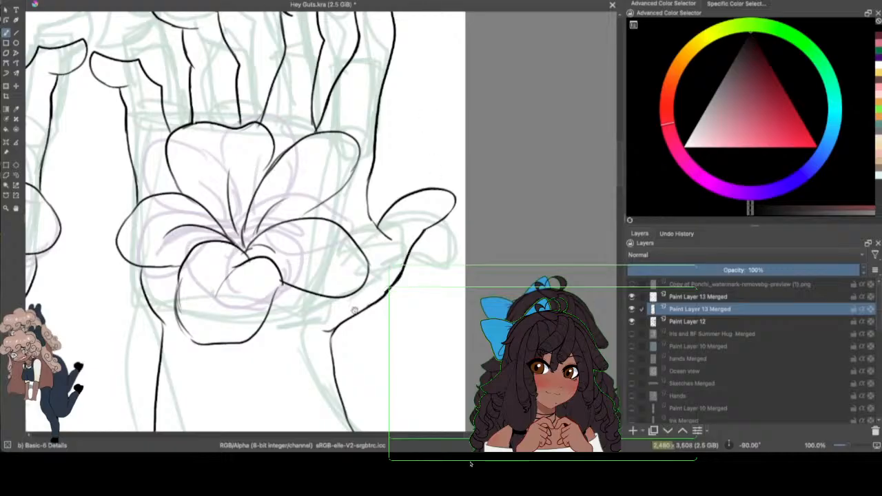
Step: Hide Paint Layer 12, lasso the mirrored hand's thumb, and transform it to be larger, reaching past the page edge
drag(847, 446, 843, 447)
click(632, 322)
mouse_move(658, 310)
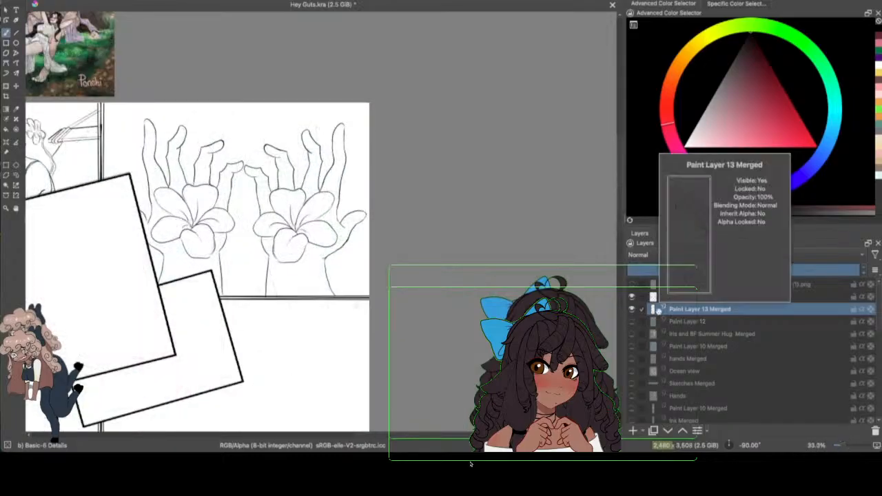
drag(621, 177, 618, 167)
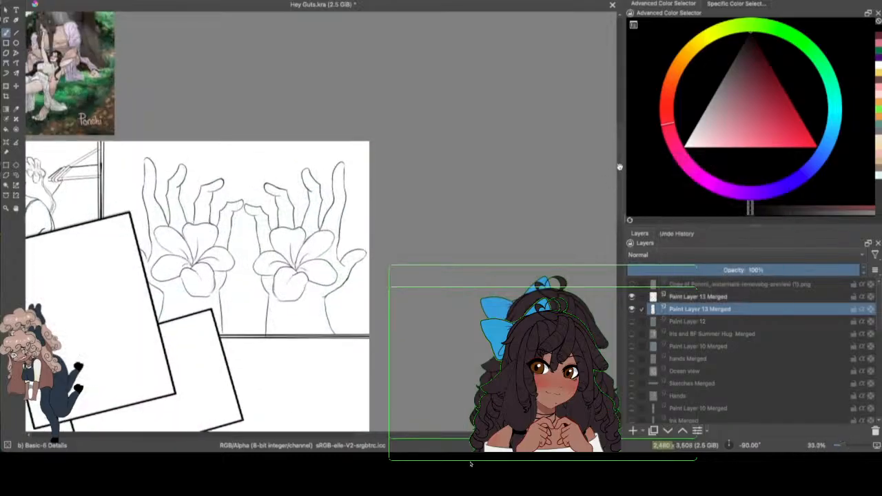
click(16, 175)
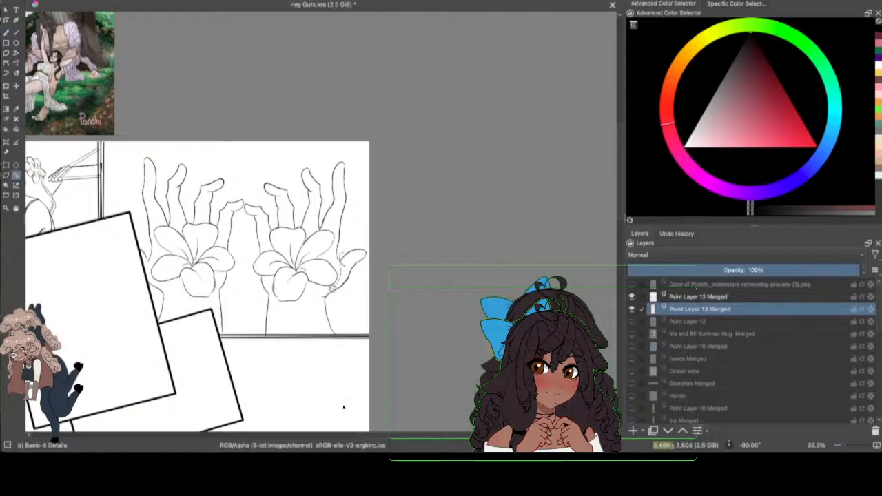
mouse_move(334, 290)
mouse_down()
mouse_move(378, 282)
mouse_move(358, 232)
mouse_move(394, 218)
mouse_move(409, 228)
mouse_up()
click(7, 86)
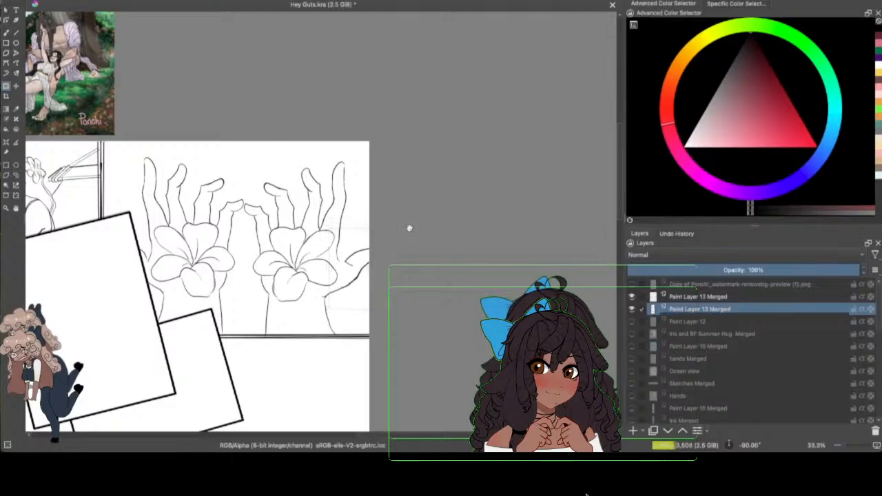
key(Return)
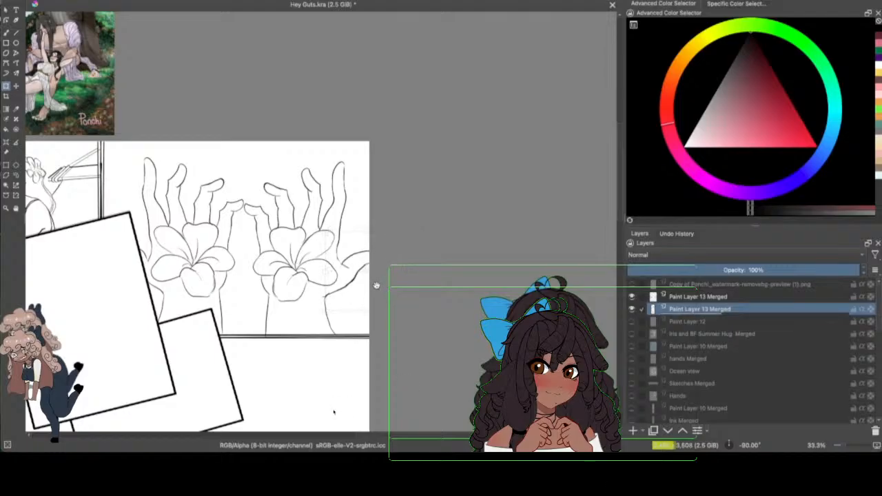
click(377, 285)
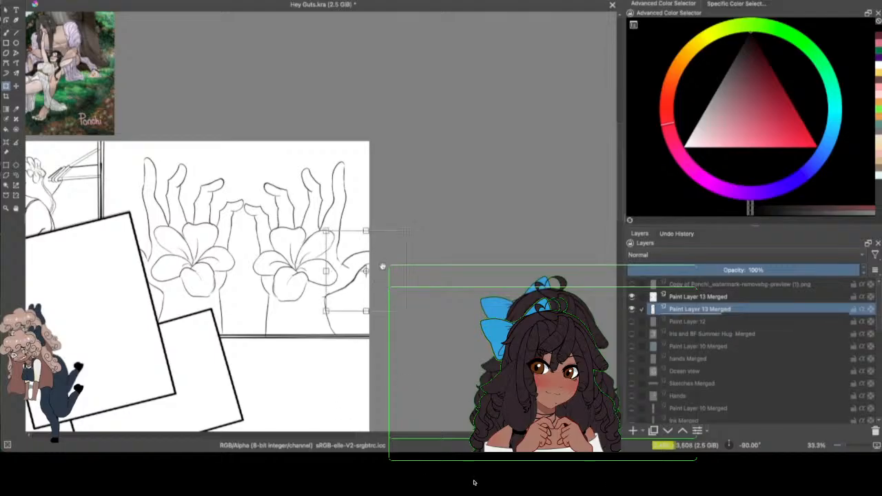
key(Return)
Step: Clean up the corner where the enlarged thumb meets the index finger, removing the overshooting line and closing the contour
key(b)
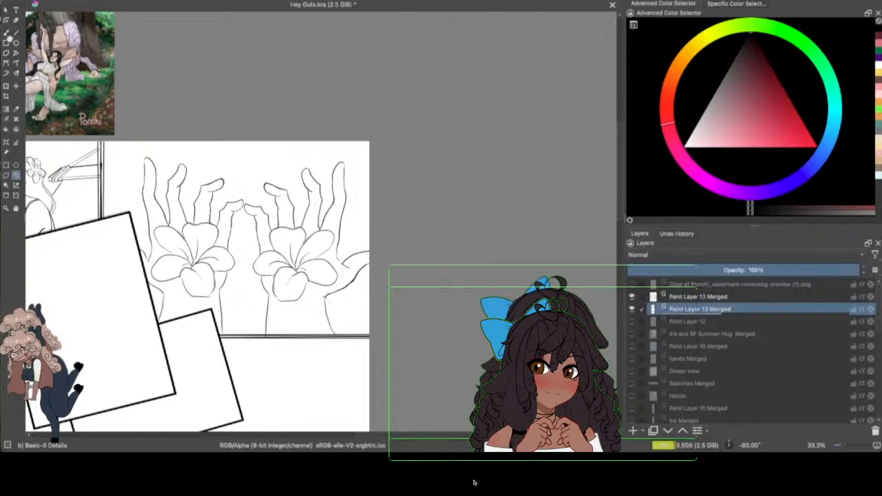
key(ctrl+plus)
key(ctrl+plus)
key(ctrl+plus)
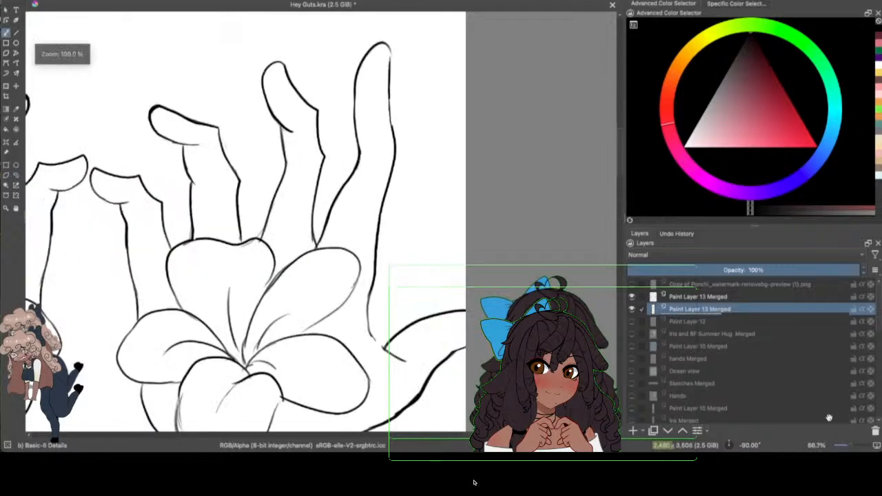
scroll(594, 149, down, 5)
drag(370, 203, 393, 224)
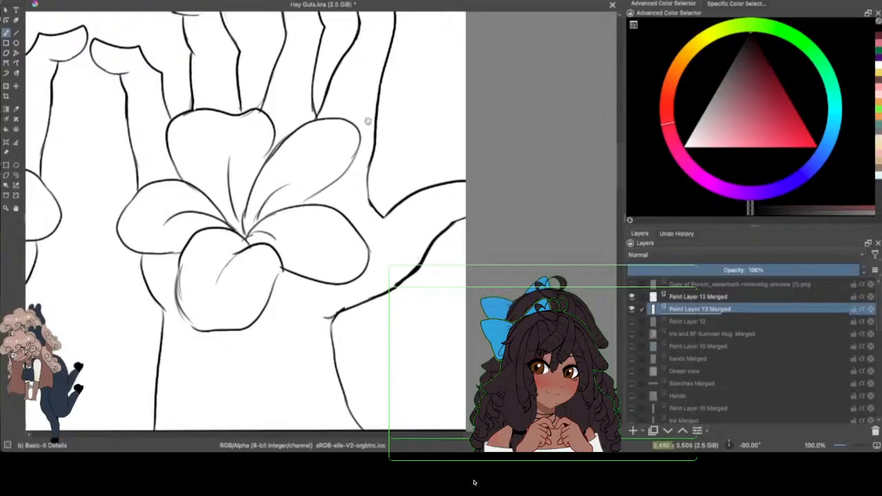
drag(369, 222, 389, 210)
Step: Check both hands across the page, show the Paint Layer 12 sketch again, and save the document
drag(848, 445, 847, 445)
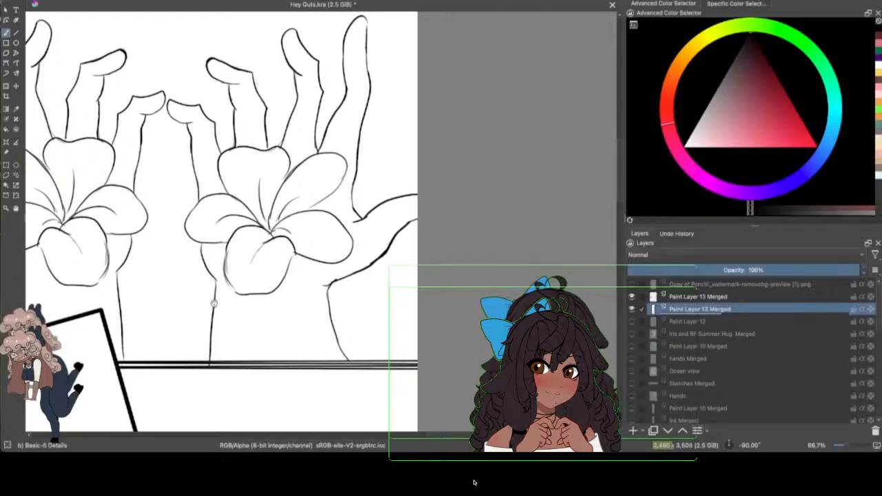
scroll(211, 308, left, 3)
scroll(211, 307, right, 2)
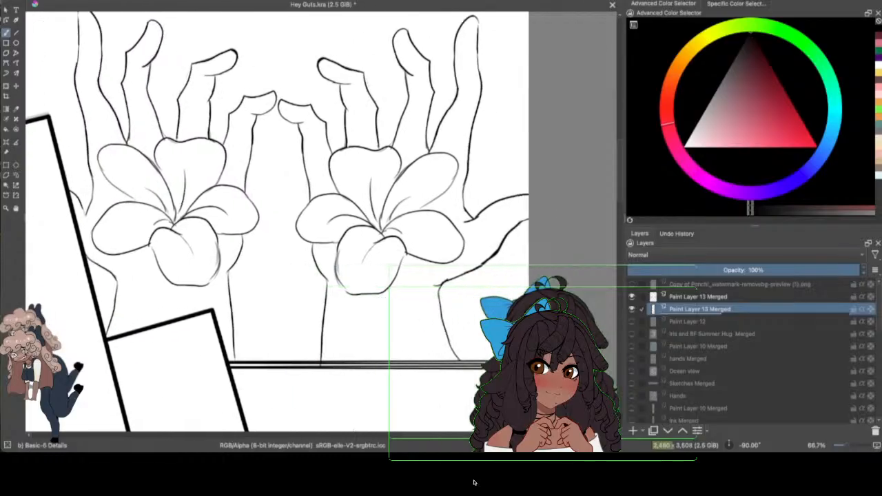
scroll(843, 445, down, 3)
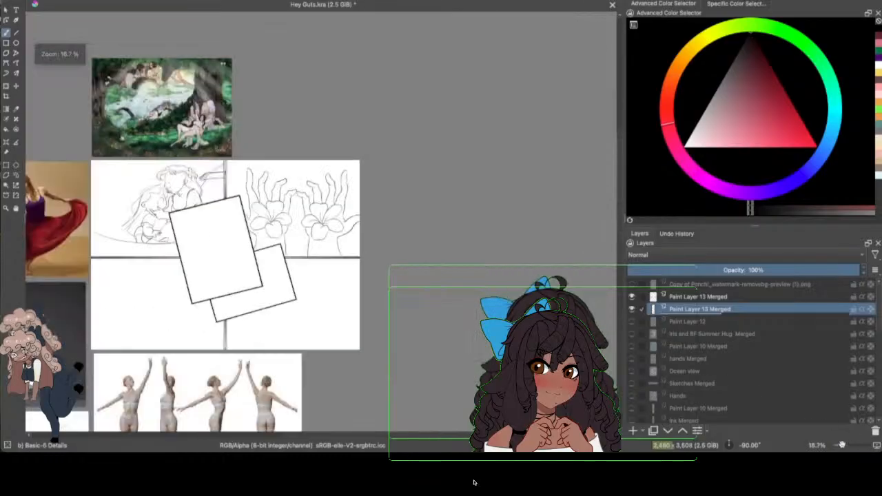
scroll(845, 446, up, 2)
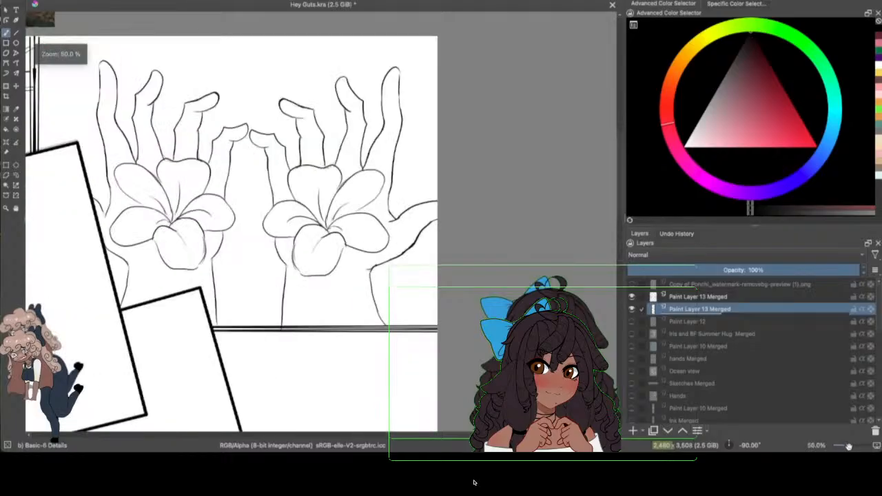
click(631, 321)
mouse_move(619, 159)
mouse_down()
mouse_move(619, 168)
mouse_move(619, 156)
mouse_up()
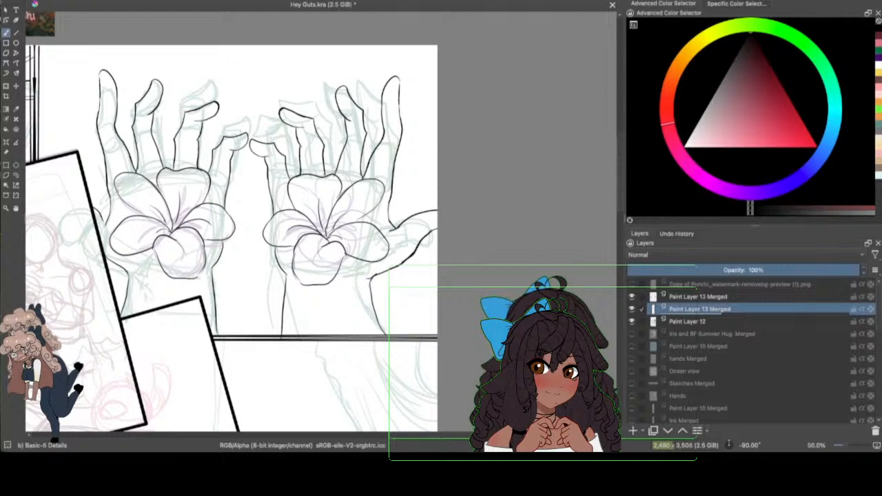
click(48, 2)
click(65, 13)
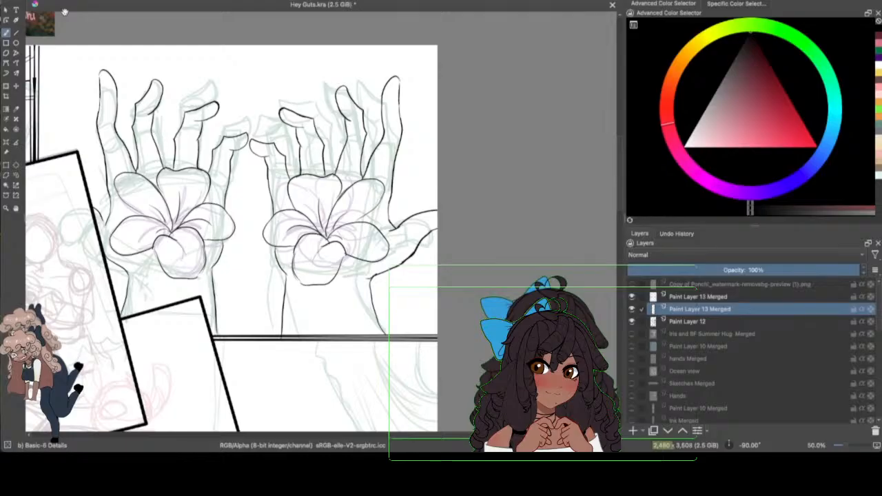
key(ctrl+s)
Step: Ink the long sagging hammock curve beneath the seated figures in the lower-left panel, from the page edge to the panel divider
drag(463, 434, 375, 433)
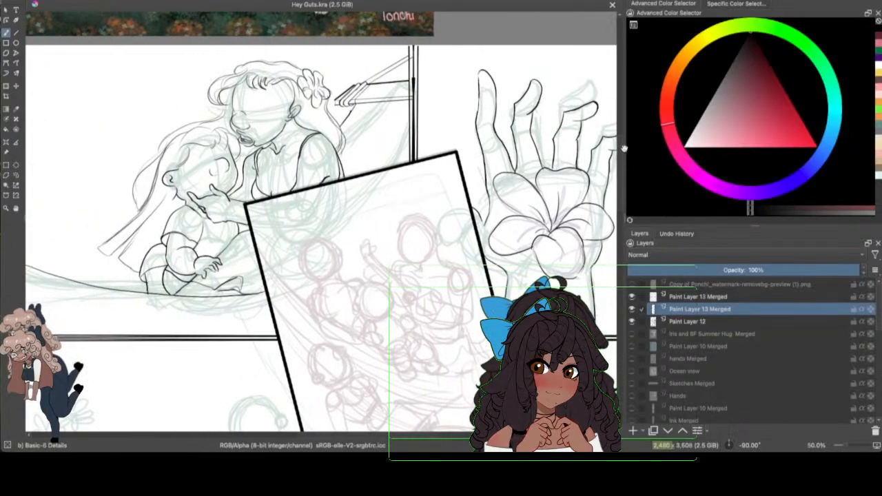
drag(620, 149, 621, 195)
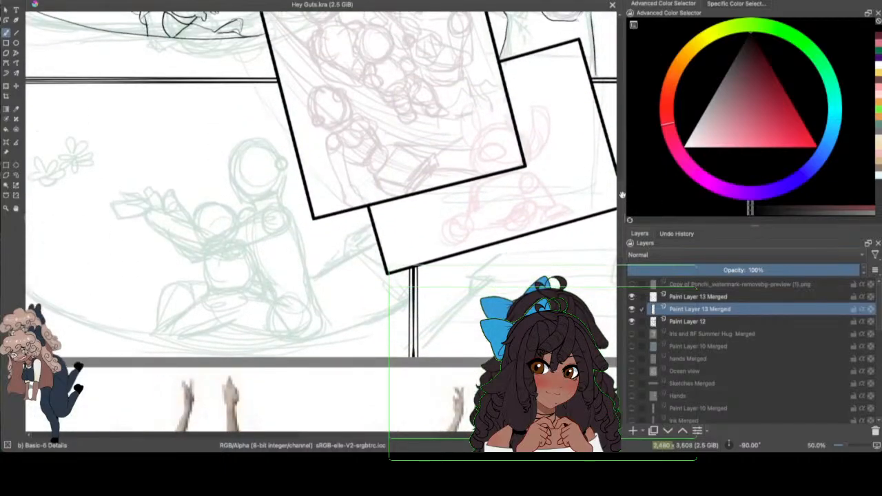
drag(386, 433, 370, 437)
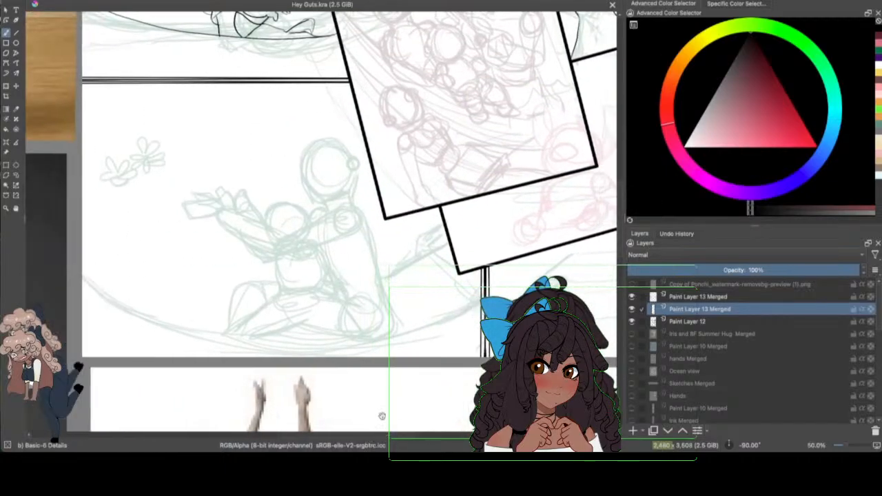
mouse_move(79, 262)
mouse_down()
mouse_move(372, 350)
mouse_move(475, 298)
mouse_up()
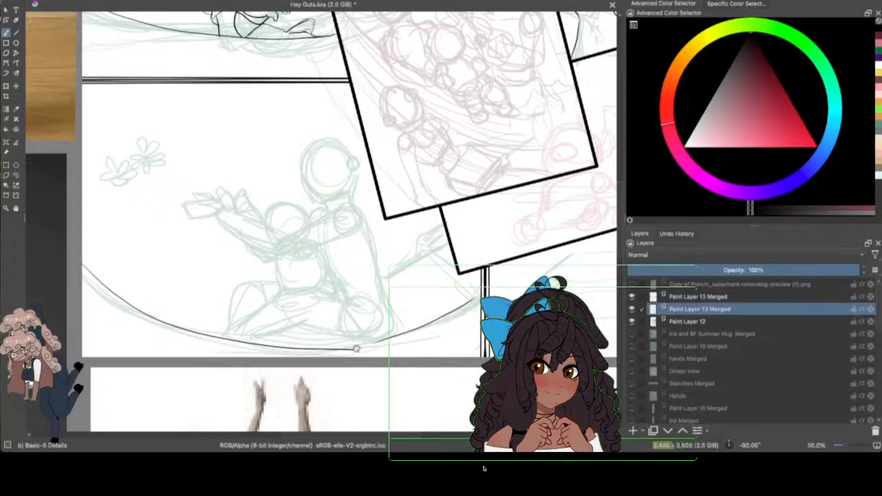
mouse_move(352, 350)
mouse_down()
mouse_move(405, 335)
mouse_move(482, 292)
mouse_up()
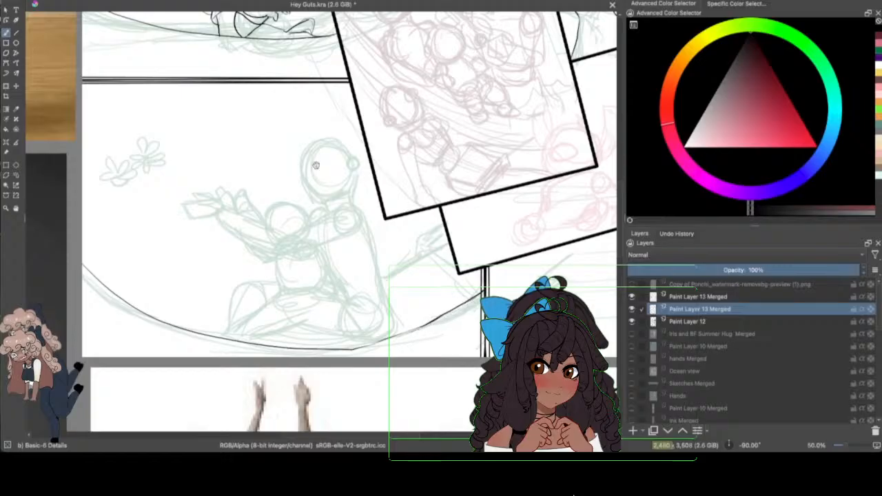
drag(431, 322, 354, 350)
Step: Remove the doubled stretch of the hammock curve near the panel divider and redraw it as one clean line down to the lowest point
drag(843, 443, 846, 428)
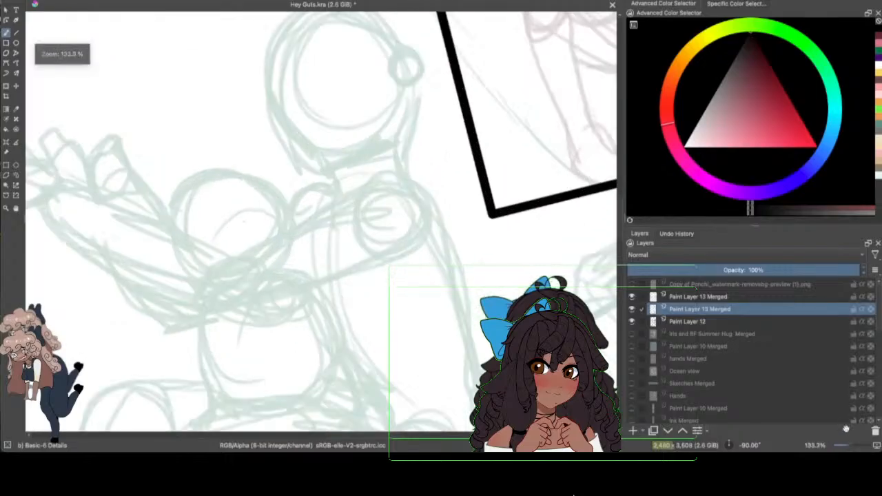
drag(624, 216, 619, 229)
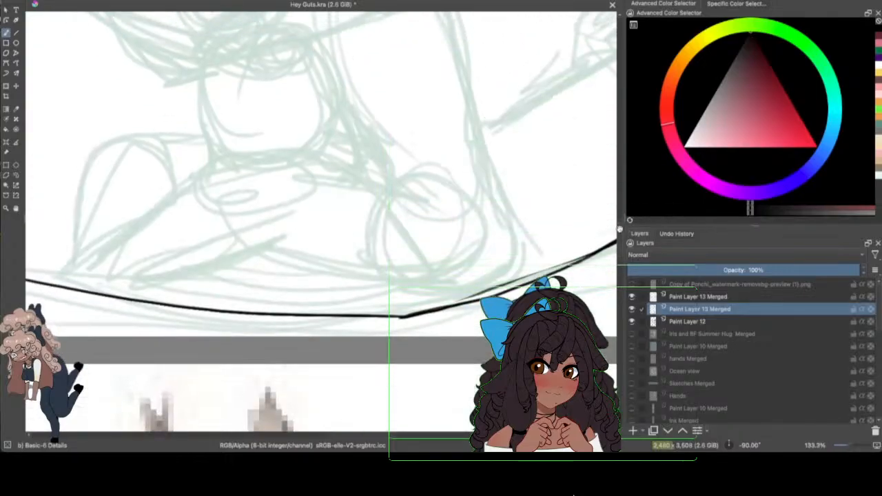
mouse_move(381, 435)
mouse_down()
mouse_move(417, 429)
mouse_move(402, 408)
mouse_up()
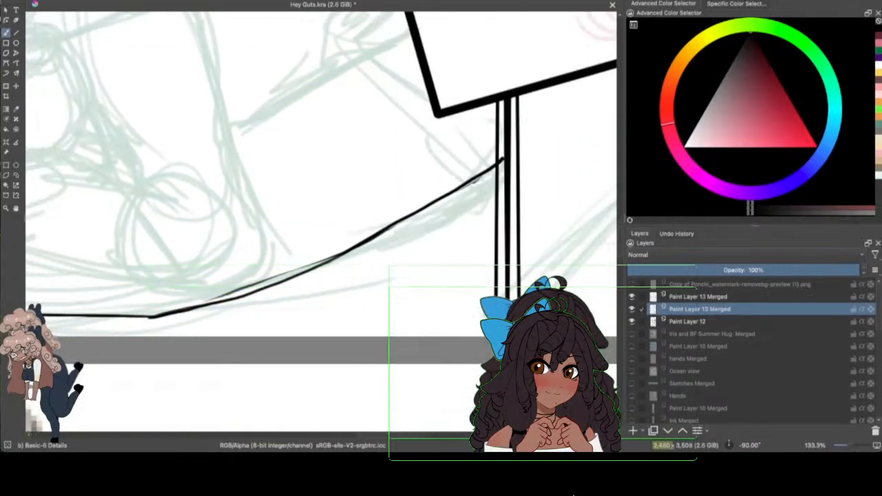
click(44, 0)
click(68, 0)
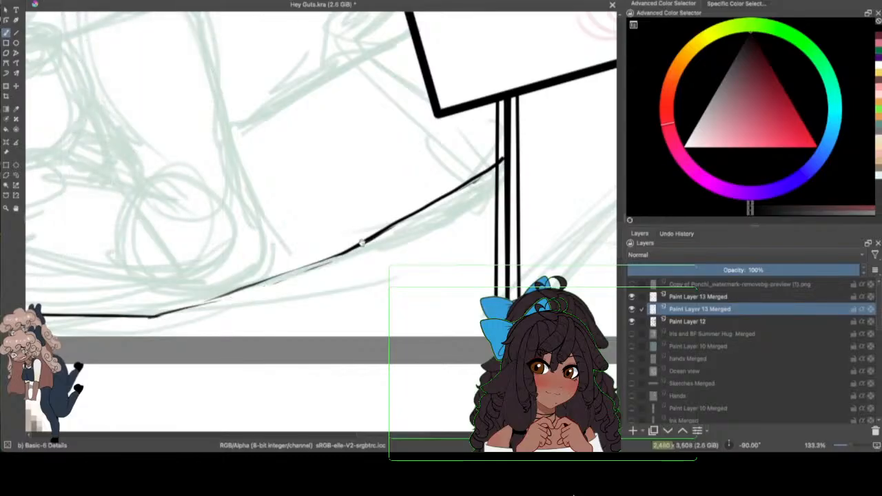
mouse_move(362, 241)
mouse_down()
mouse_move(304, 271)
mouse_move(148, 317)
mouse_up()
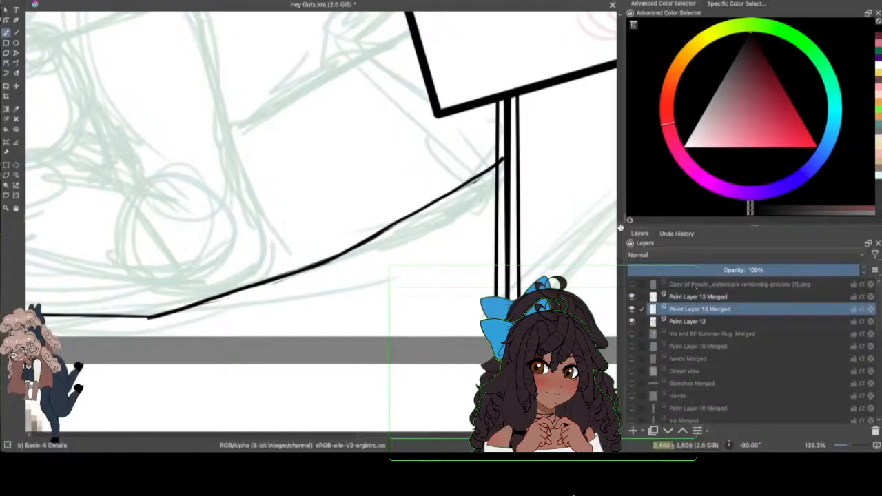
Step: Ink loose hair strands sweeping off the far side of the green sketched figure's head toward the raised hand
drag(621, 238, 621, 227)
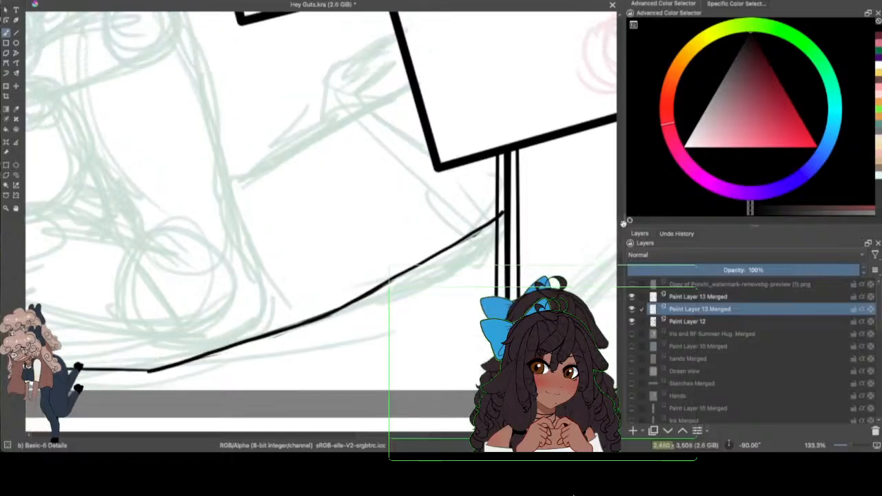
scroll(617, 229, up, 5)
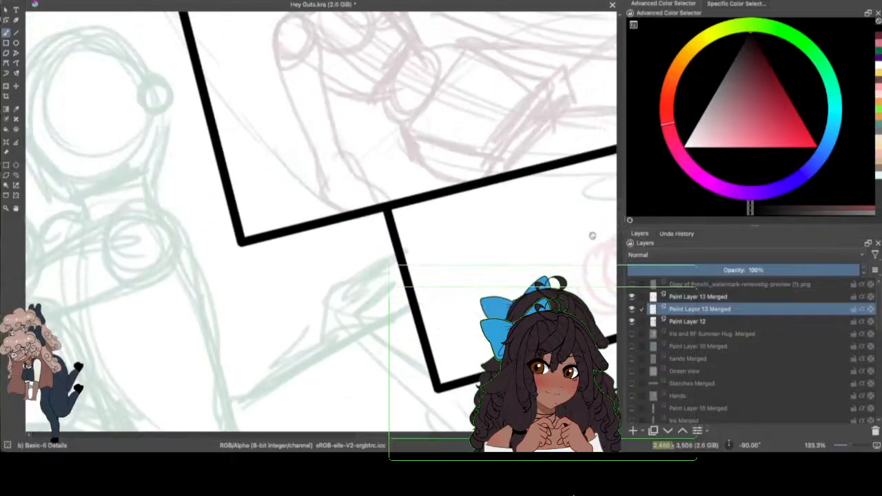
drag(411, 434, 374, 438)
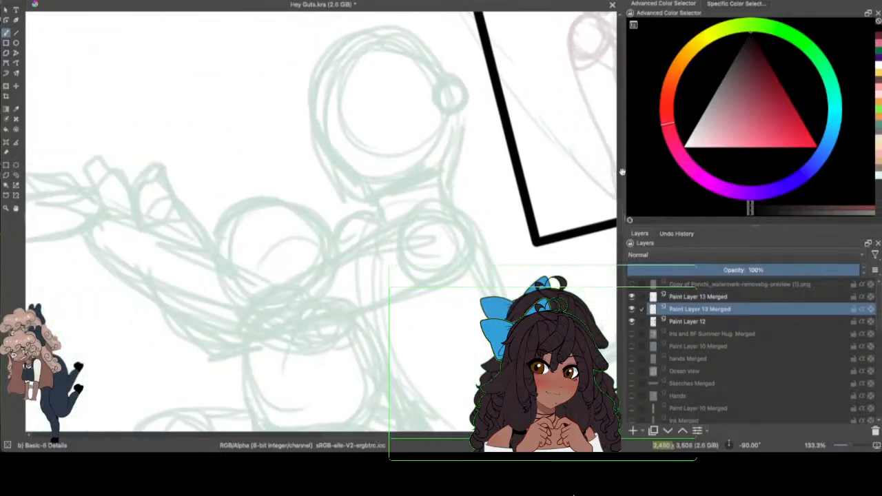
drag(620, 212, 615, 174)
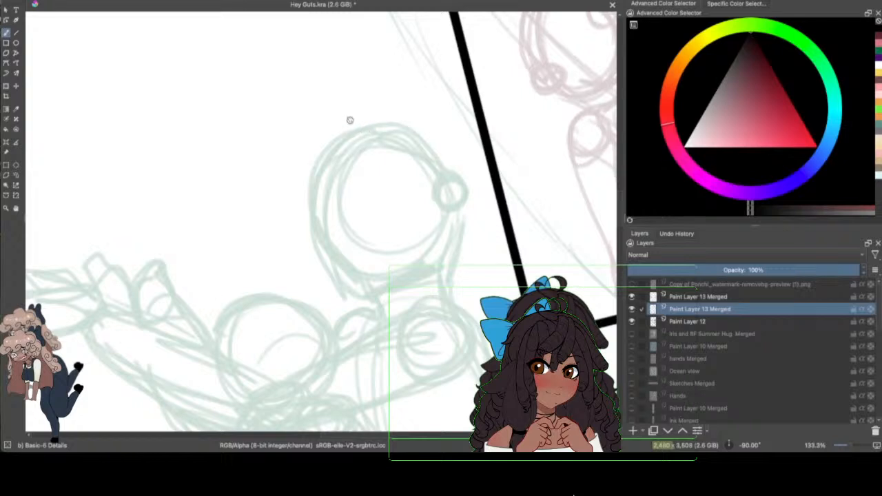
mouse_move(353, 123)
mouse_down()
mouse_move(276, 170)
mouse_move(279, 191)
mouse_up()
mouse_move(329, 146)
mouse_down()
mouse_move(304, 185)
mouse_move(288, 188)
mouse_move(311, 199)
mouse_move(222, 230)
mouse_move(192, 262)
mouse_up()
drag(301, 202, 191, 272)
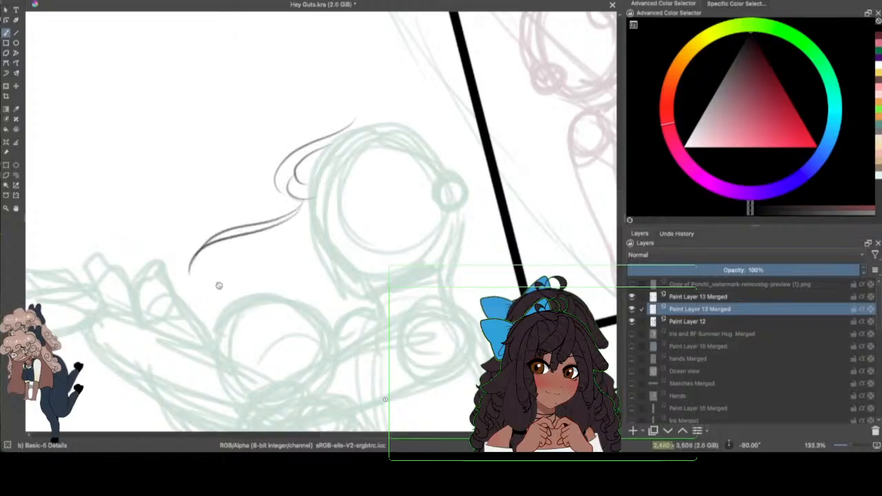
Step: Ink the hair's outer contour over the crown to the slanted panel frame and continue it down beside the frame
drag(337, 131, 394, 116)
mouse_move(357, 141)
mouse_down()
mouse_move(391, 125)
mouse_move(457, 124)
mouse_move(478, 143)
mouse_up()
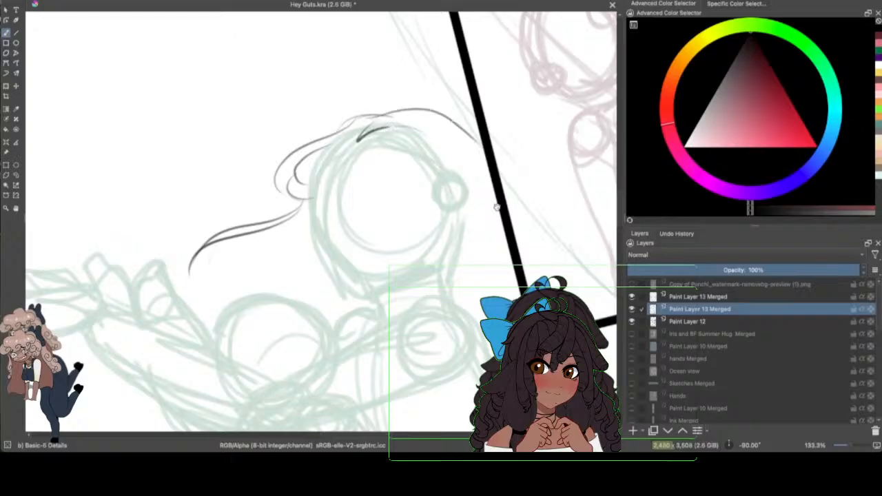
drag(498, 215, 520, 289)
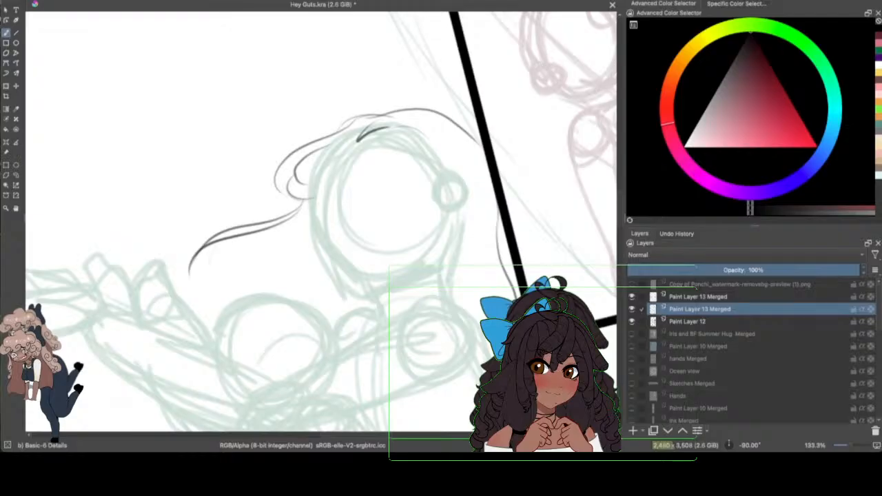
Step: Ink the hairline from the parting down to the ear, the ear with its inner detail, and the neck line below it
mouse_move(385, 131)
mouse_down()
mouse_move(419, 134)
mouse_move(441, 194)
mouse_move(464, 210)
mouse_move(449, 215)
mouse_move(459, 259)
mouse_up()
click(67, 0)
click(74, 0)
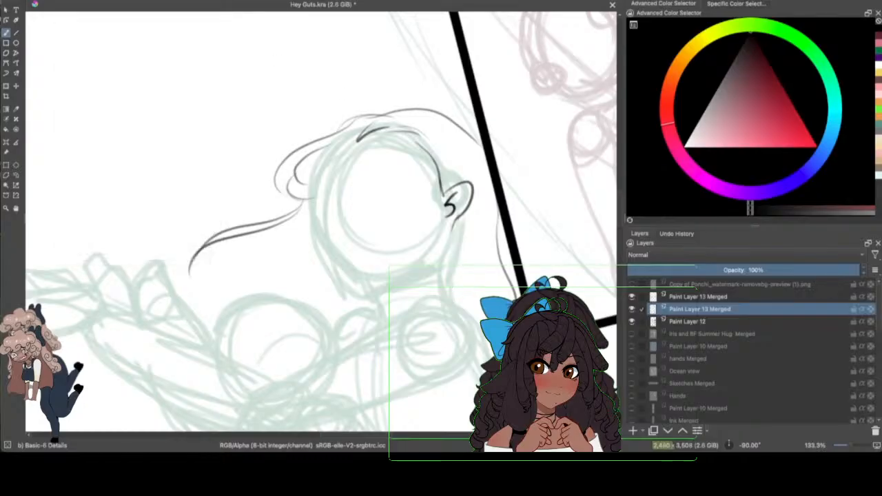
drag(454, 220, 474, 330)
Step: Check the head with the Paint Layer 12 sketch hidden, darken the hairline above the ear, ink the opposite hairline, and save the document
click(633, 322)
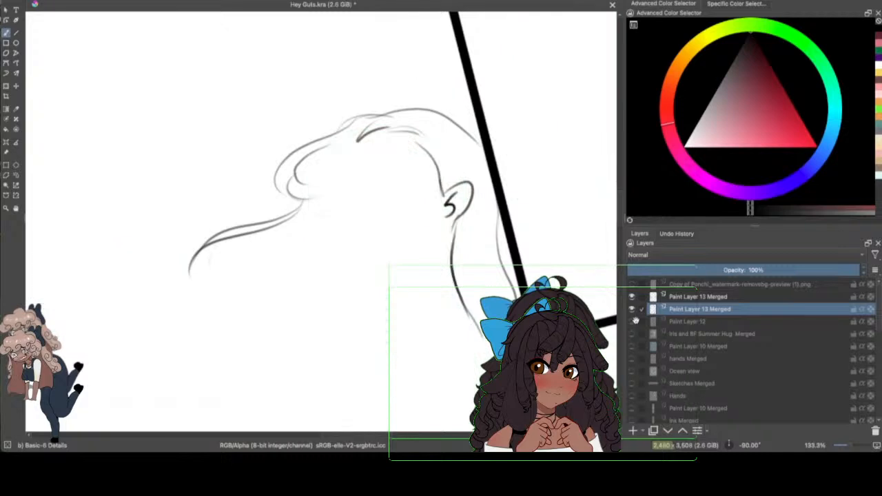
ctrl+click(635, 321)
click(637, 321)
click(632, 322)
drag(412, 135, 438, 185)
drag(421, 151, 443, 193)
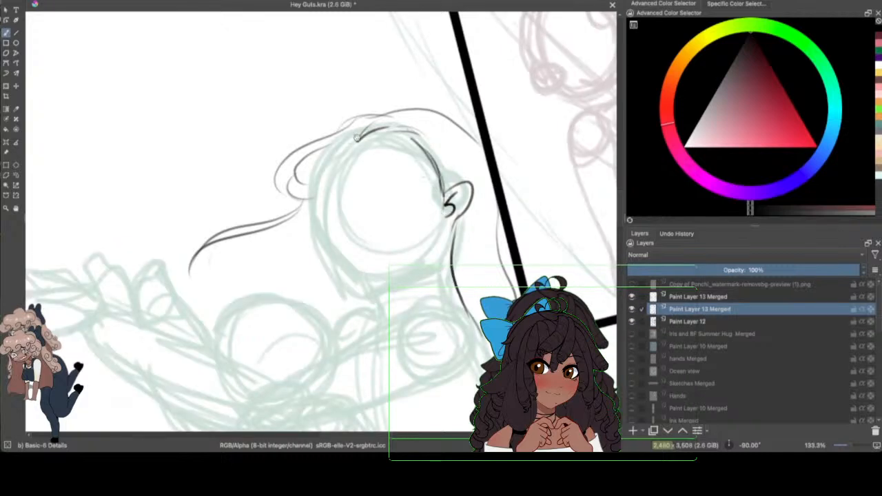
mouse_move(363, 135)
mouse_down()
mouse_move(327, 153)
mouse_move(314, 200)
mouse_up()
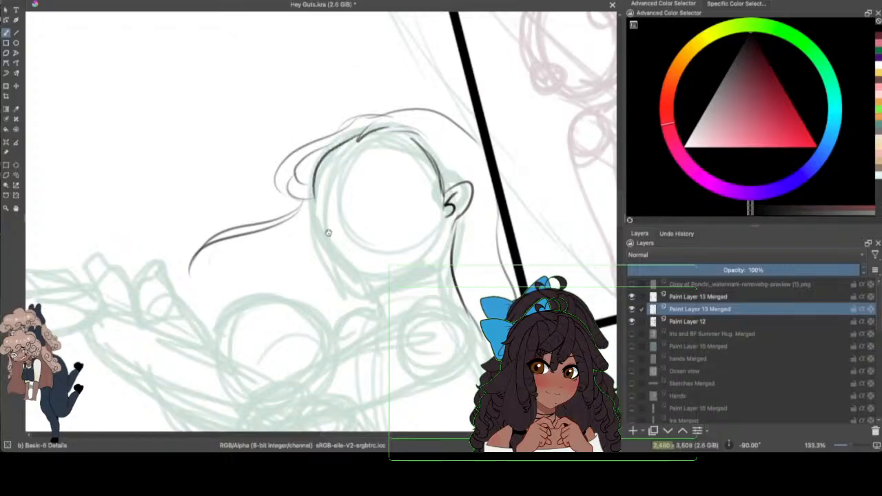
click(52, 0)
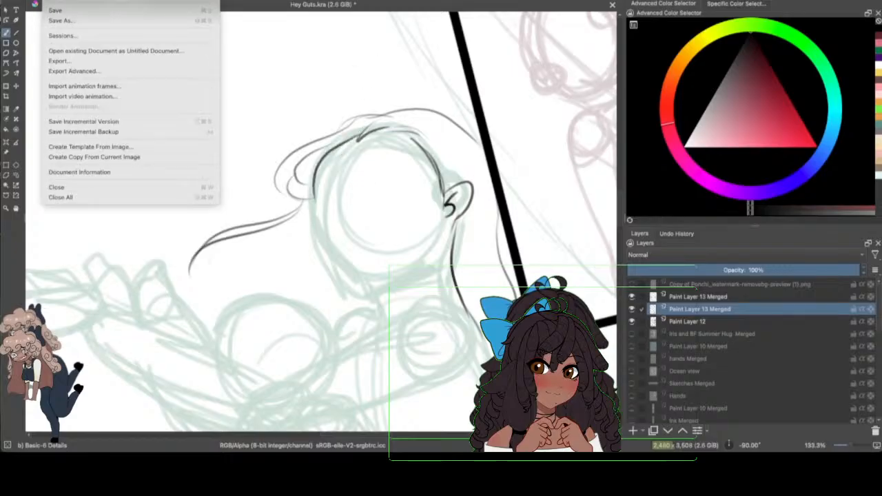
click(61, 9)
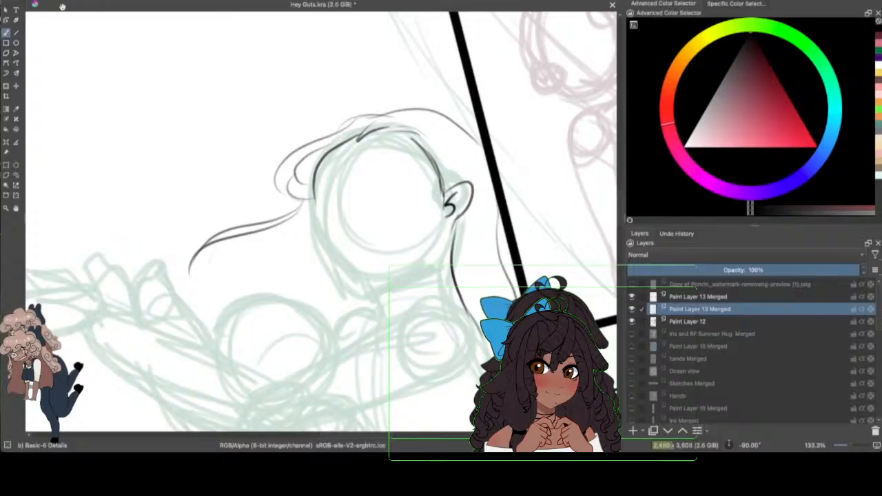
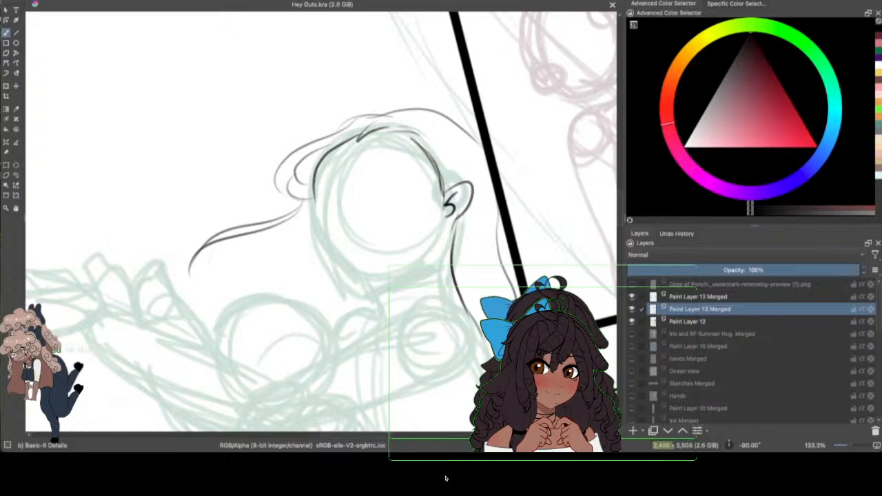
Step: Redraw the front of the green-sketched figure's face as a profile from the hairline over the forehead to the nose with its nostril curve
drag(414, 404, 377, 404)
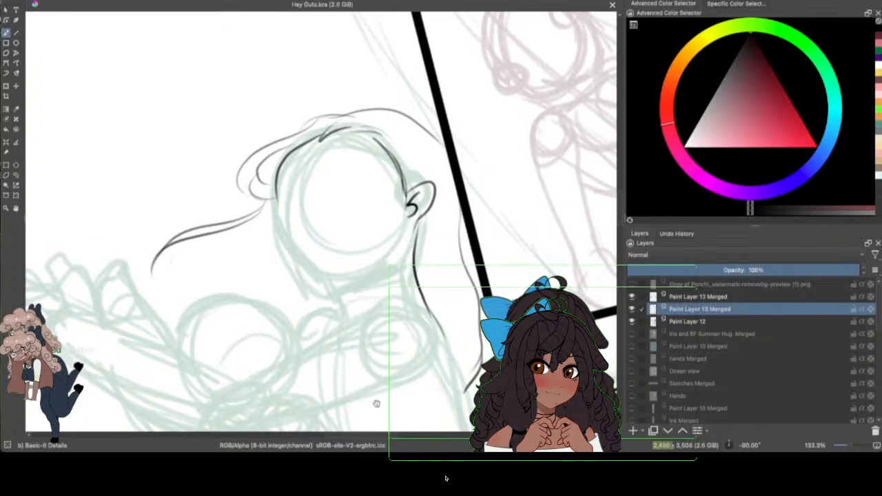
click(65, 0)
click(76, 0)
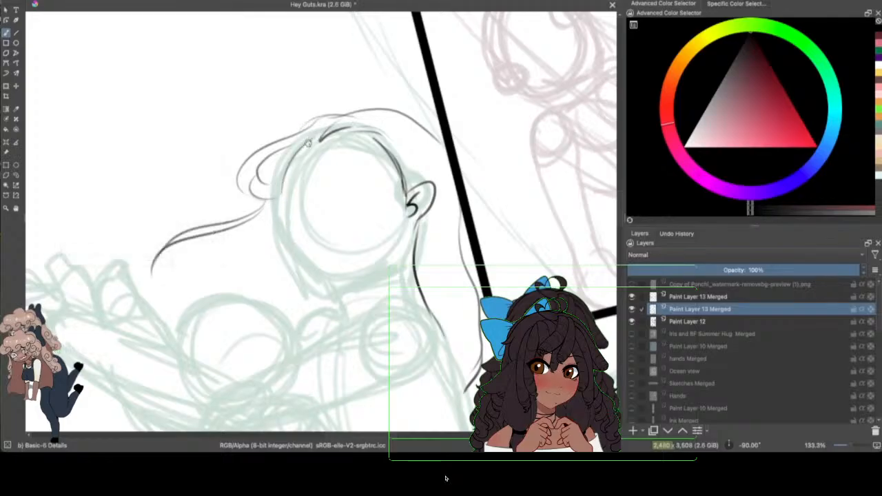
mouse_move(284, 169)
mouse_down()
mouse_move(284, 221)
mouse_move(280, 101)
mouse_move(290, 224)
mouse_move(280, 210)
mouse_move(276, 235)
mouse_move(303, 253)
mouse_up()
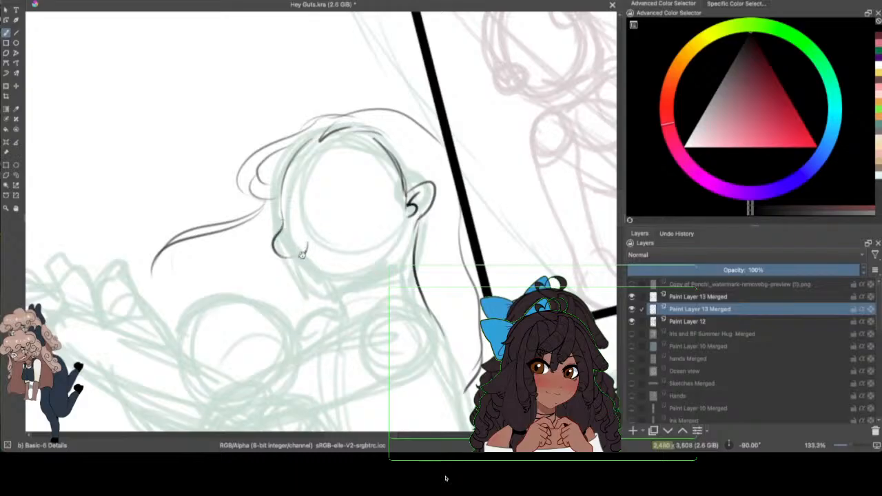
Step: Ink the upper lip and slightly parted mouth below the nose, redoing rough strokes, and check the face with the Paint Layer 12 sketch hidden
scroll(613, 186, down, 3)
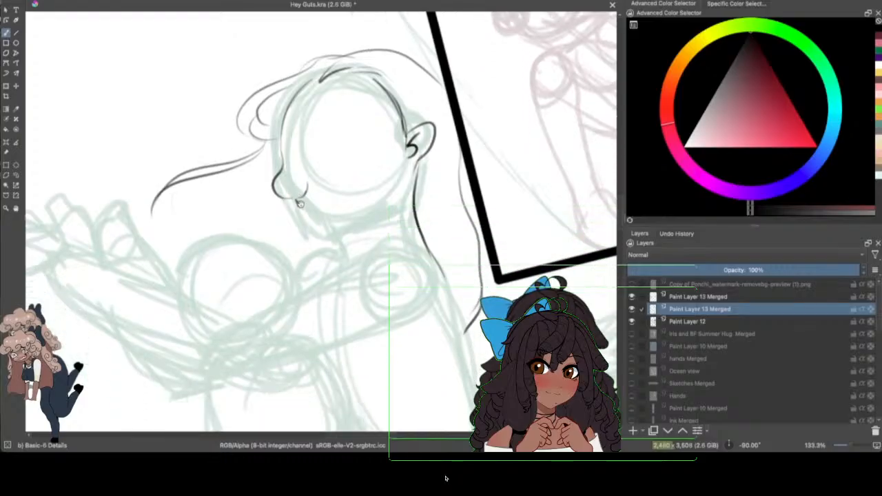
drag(297, 201, 294, 217)
click(68, 0)
click(77, 0)
key(ctrl+z)
mouse_move(306, 215)
mouse_down()
mouse_move(321, 218)
mouse_move(321, 204)
mouse_move(331, 209)
mouse_move(314, 213)
mouse_move(335, 215)
mouse_up()
click(66, 0)
click(76, 1)
click(66, 0)
click(76, 2)
mouse_move(319, 224)
mouse_down()
mouse_move(309, 237)
mouse_move(333, 217)
mouse_up()
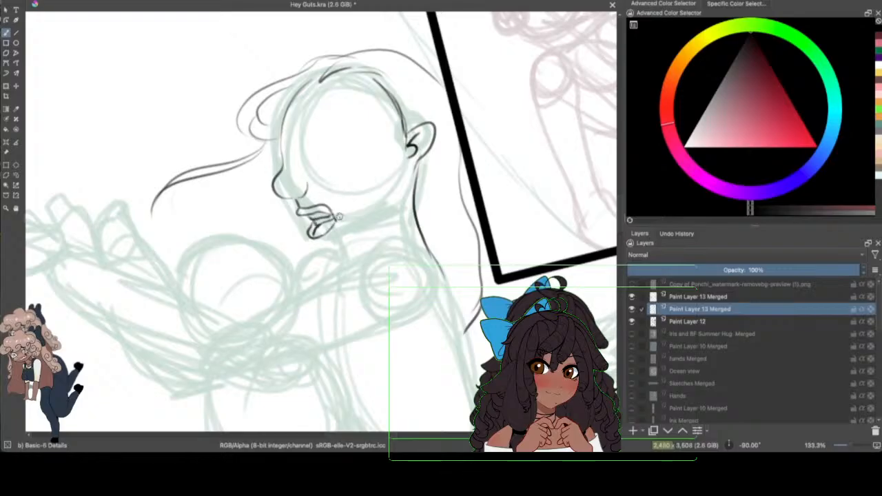
click(632, 322)
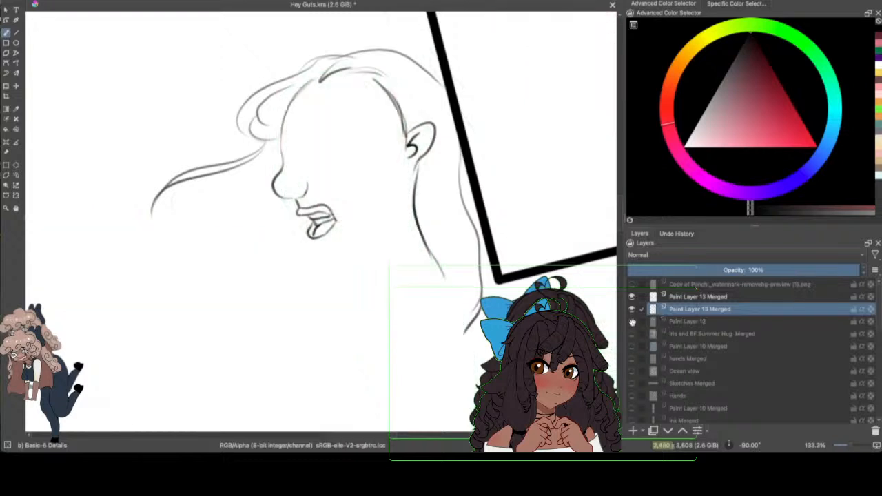
click(632, 321)
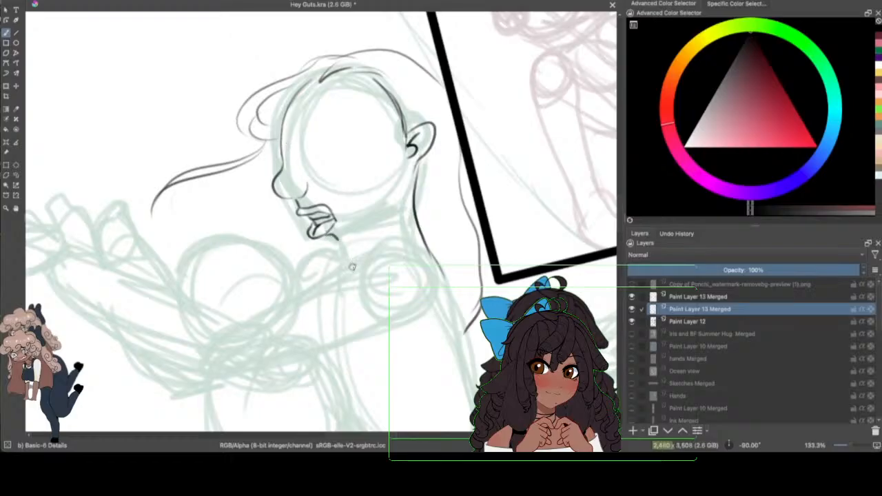
Step: Replace the last chin stroke with a new chin and jawline toward the ear, and check the face with the Paint Layer 12 sketch hidden
key(super+z)
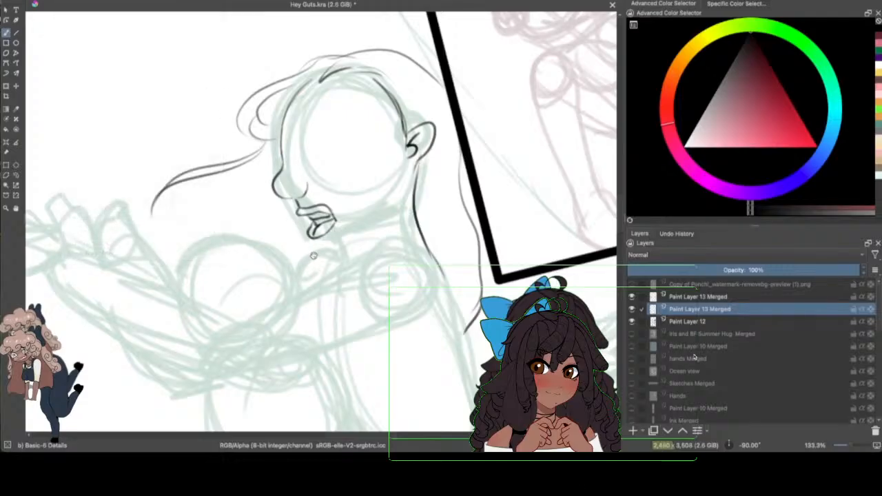
drag(321, 237, 338, 248)
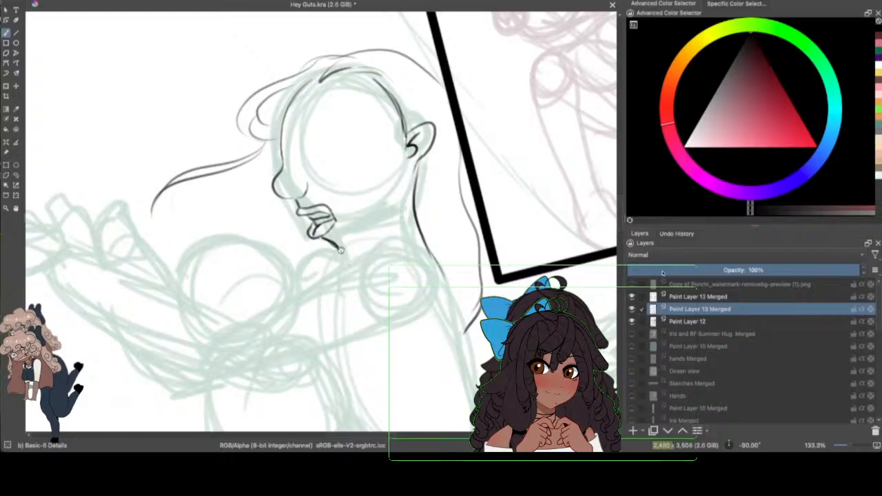
drag(339, 248, 398, 217)
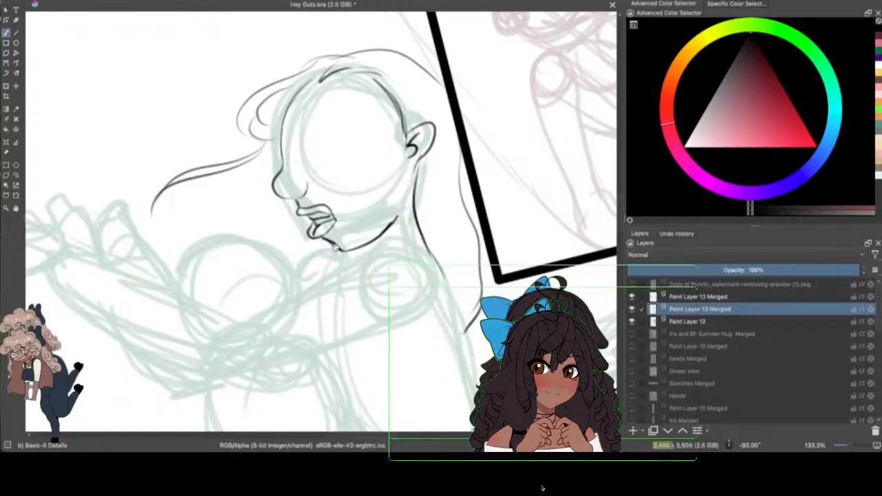
click(631, 322)
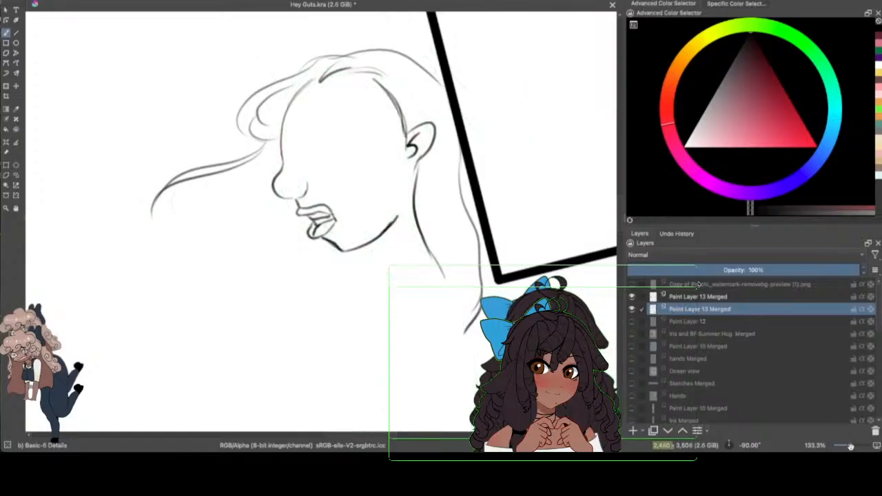
drag(851, 447, 847, 447)
key(plus)
key(plus)
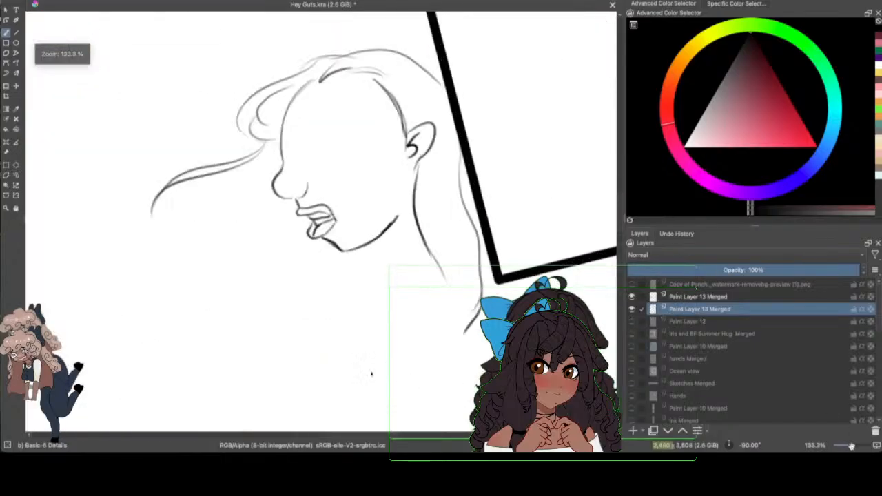
click(631, 321)
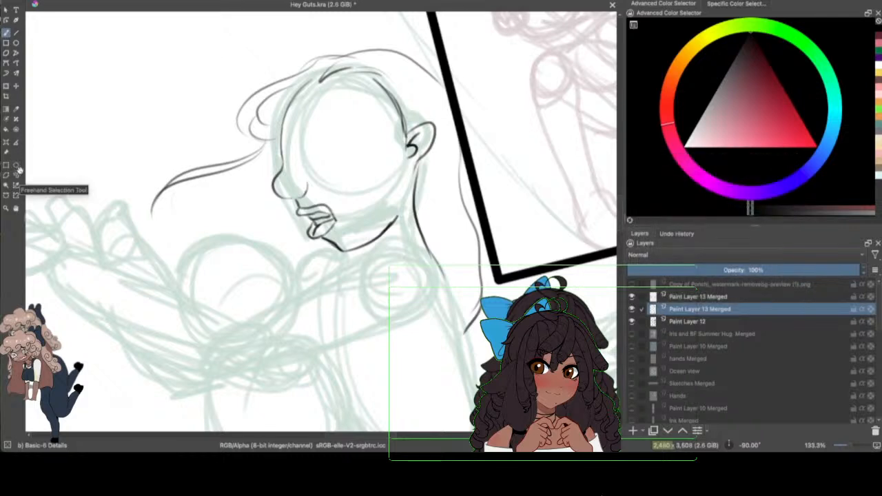
Step: Freehand-select the nose, lips and jaw, rotate them slightly clockwise and shift them outward from the ear
mouse_move(292, 166)
mouse_down()
mouse_move(256, 176)
mouse_move(379, 278)
mouse_move(404, 199)
mouse_move(352, 159)
mouse_up()
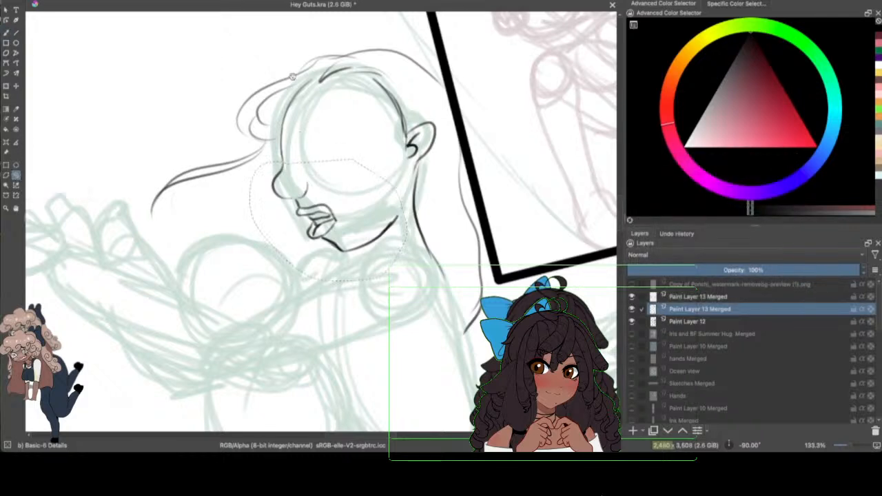
click(7, 86)
drag(482, 210, 472, 235)
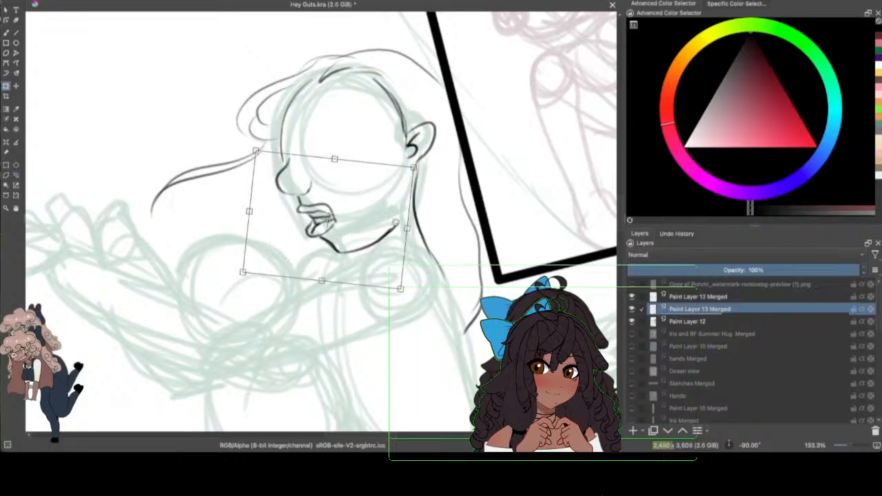
mouse_move(381, 210)
mouse_down()
mouse_move(363, 209)
mouse_move(372, 208)
mouse_up()
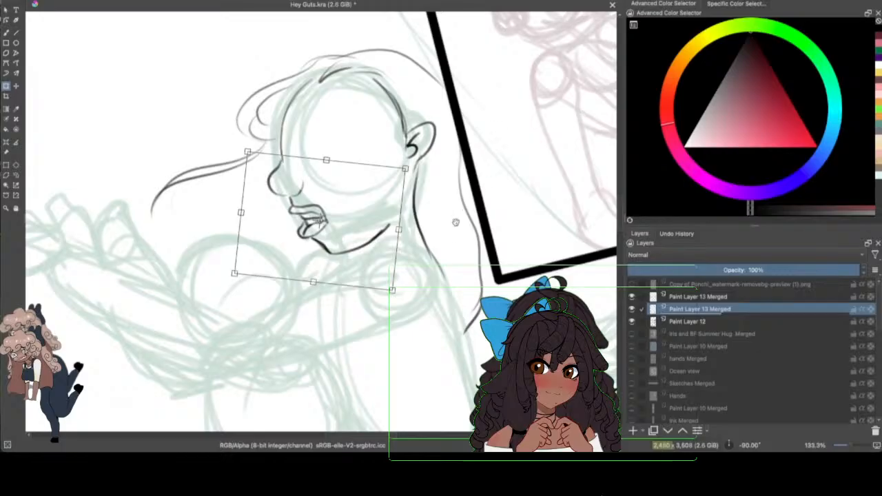
drag(456, 231, 455, 235)
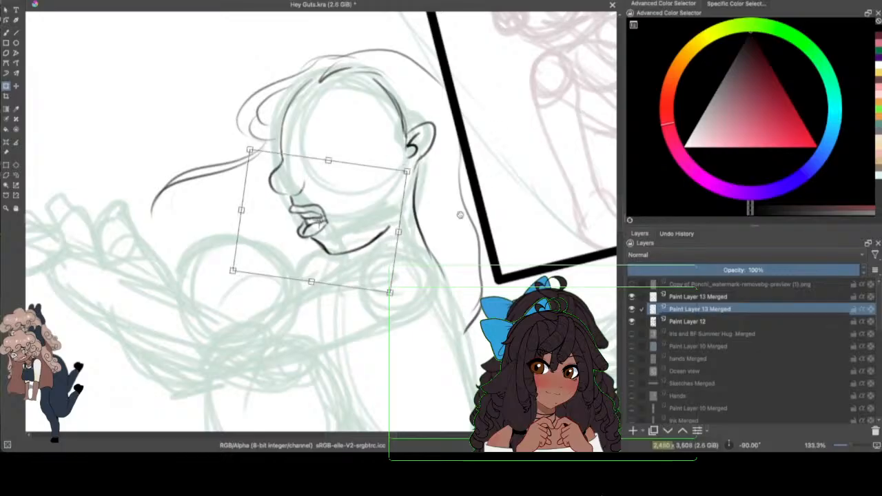
click(16, 176)
click(6, 32)
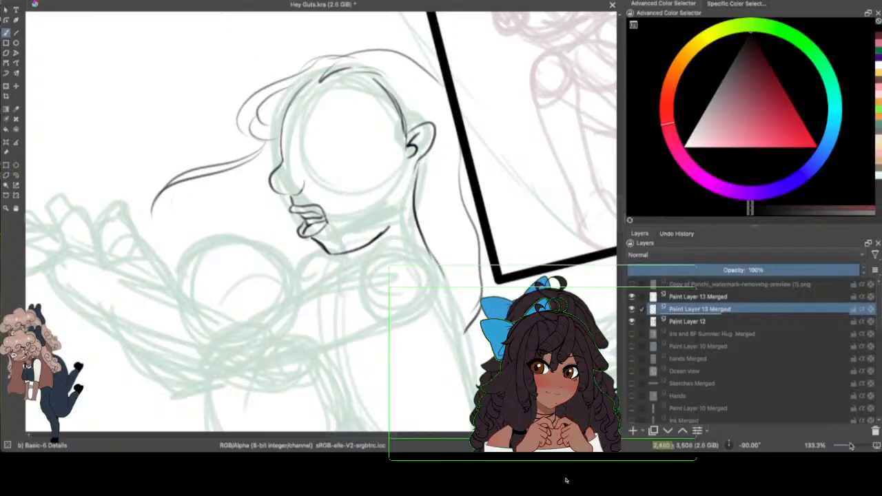
Step: Freehand-select the whole inked head and hair and move it slightly up and away from the slanted panel frame
drag(851, 446, 847, 443)
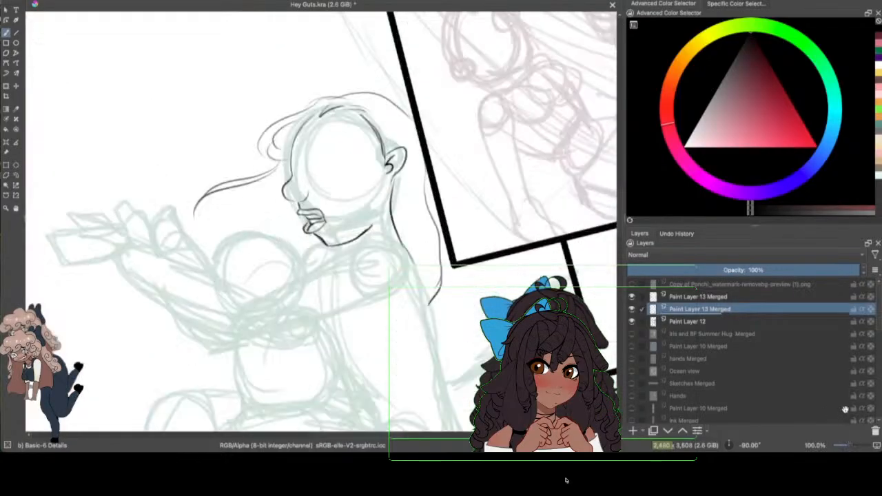
scroll(621, 213, down, 4)
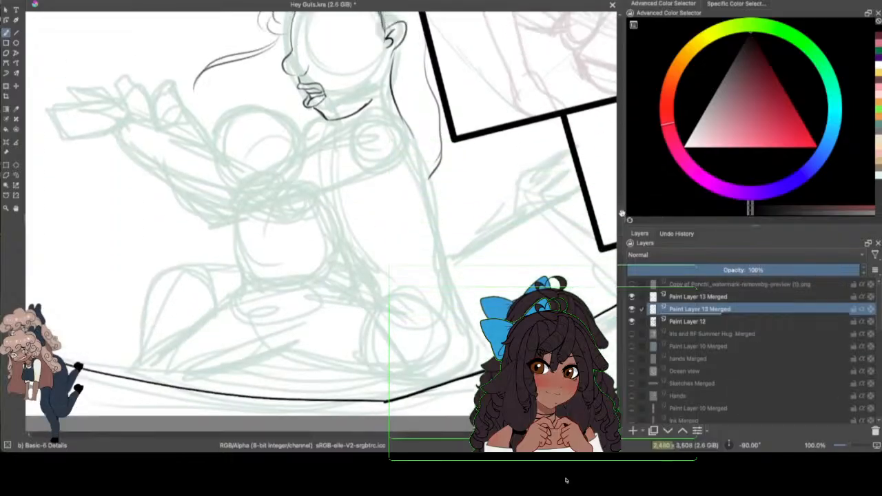
scroll(621, 214, up, 4)
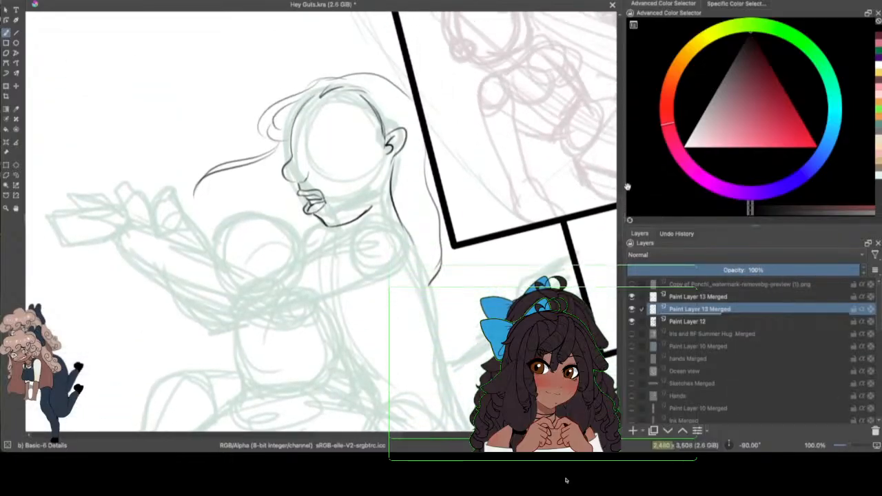
click(17, 174)
mouse_move(340, 38)
mouse_down()
mouse_move(228, 340)
mouse_move(414, 51)
mouse_move(372, 37)
mouse_up()
key(ctrl+t)
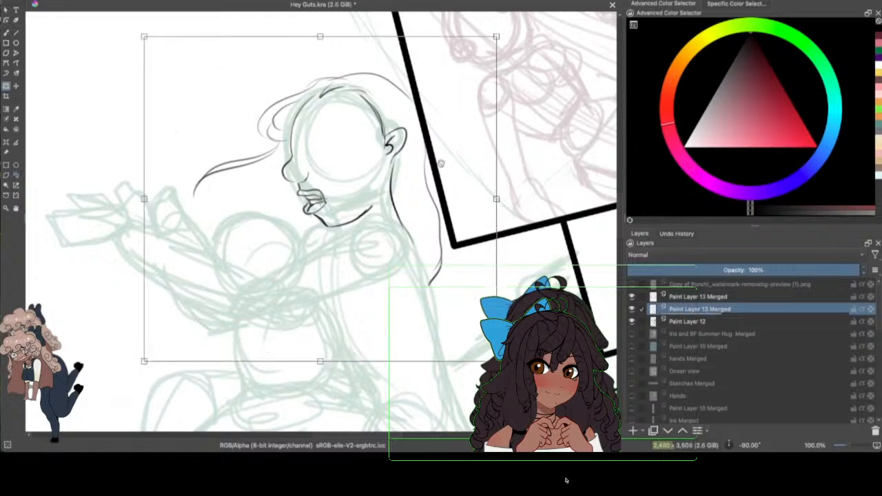
drag(441, 163, 430, 150)
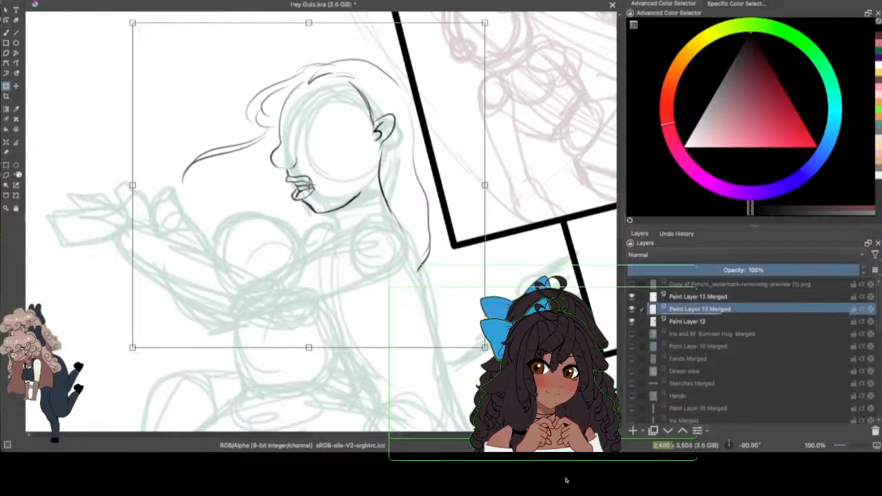
key(b)
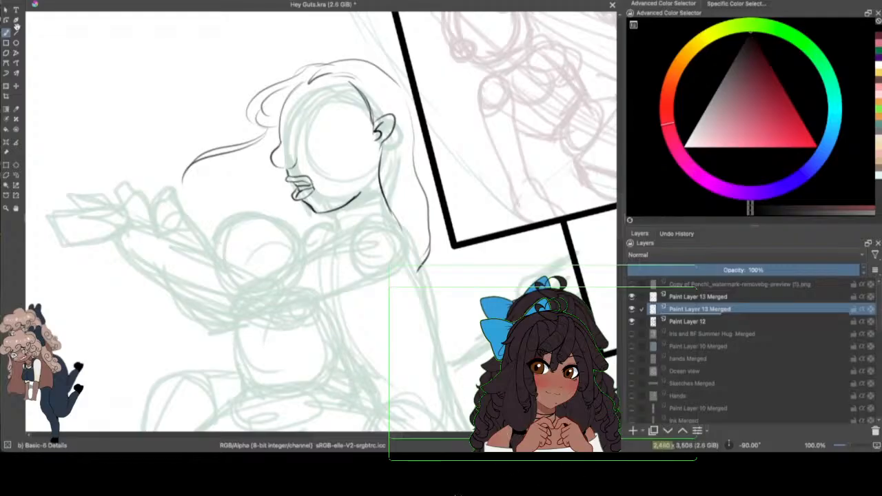
Step: Ink the near shoulder's rounded contour and extend the neck line down the upper back, cleaning up the old overlapping line
drag(619, 204, 618, 167)
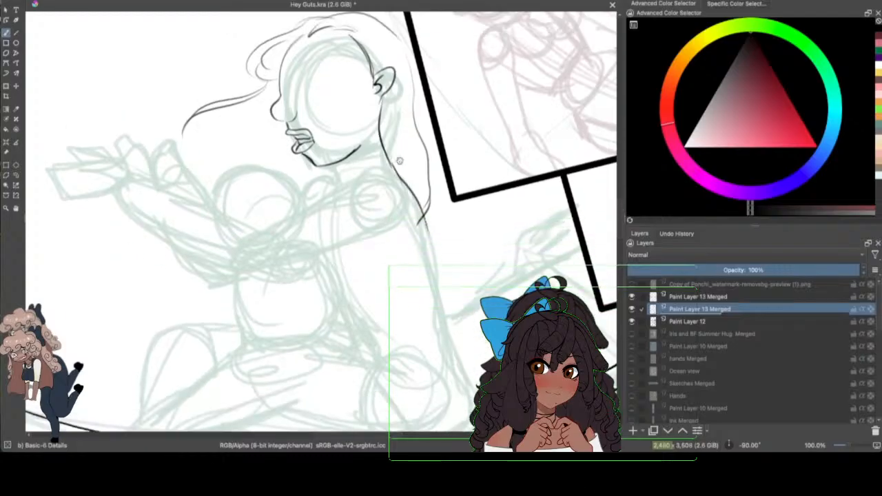
drag(389, 166, 397, 180)
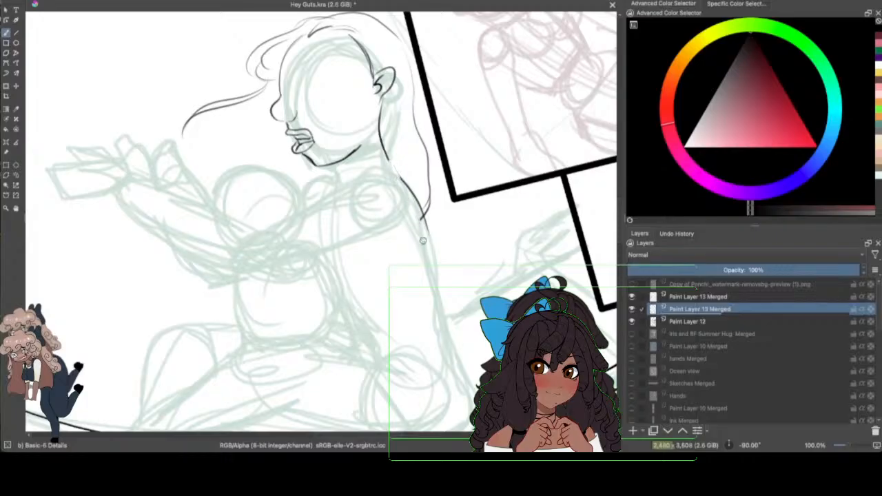
drag(420, 224, 420, 211)
mouse_move(377, 175)
mouse_down()
mouse_move(321, 203)
mouse_move(382, 172)
mouse_move(421, 214)
mouse_move(423, 240)
mouse_up()
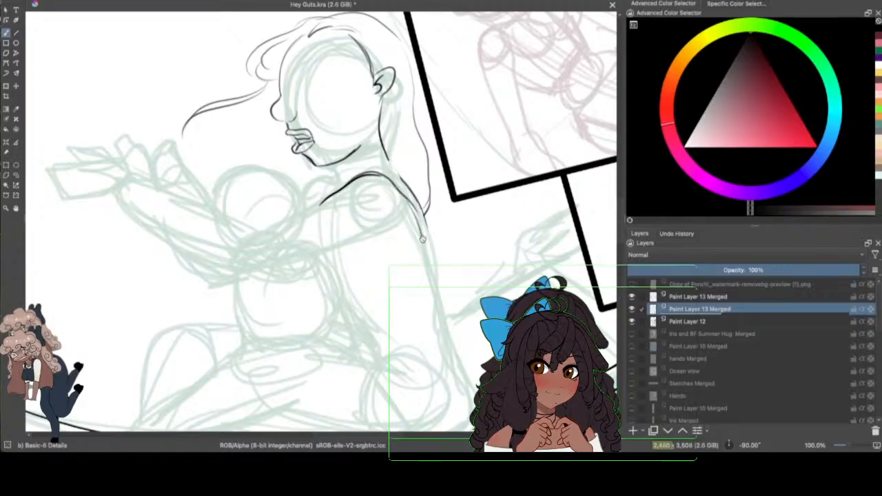
drag(383, 179, 423, 242)
mouse_move(386, 153)
mouse_down()
mouse_move(416, 199)
mouse_move(427, 242)
mouse_up()
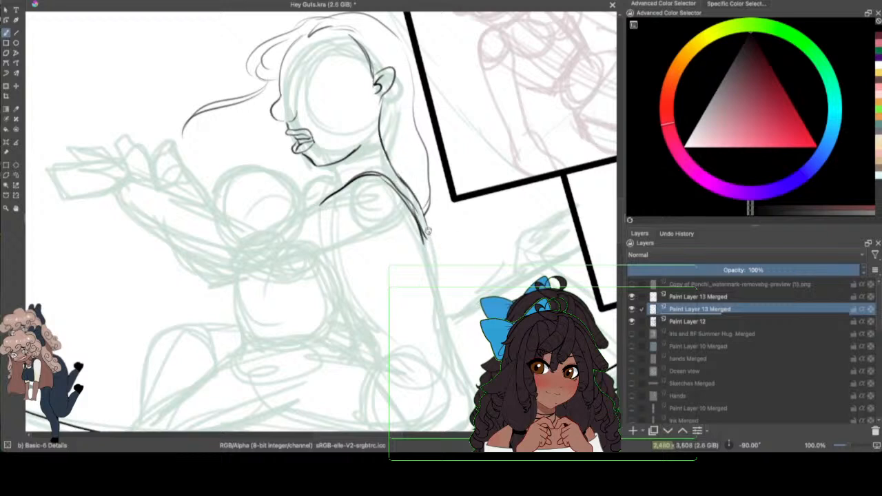
Step: Ink the armpit curve beneath the near shoulder and the front of the neck with the far shoulder
mouse_move(414, 201)
mouse_down()
mouse_move(436, 259)
mouse_move(319, 249)
mouse_up()
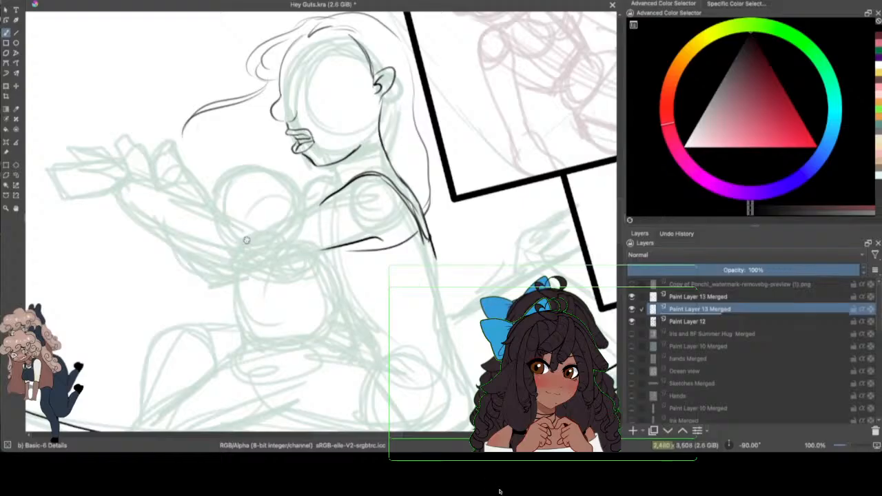
drag(439, 433, 402, 412)
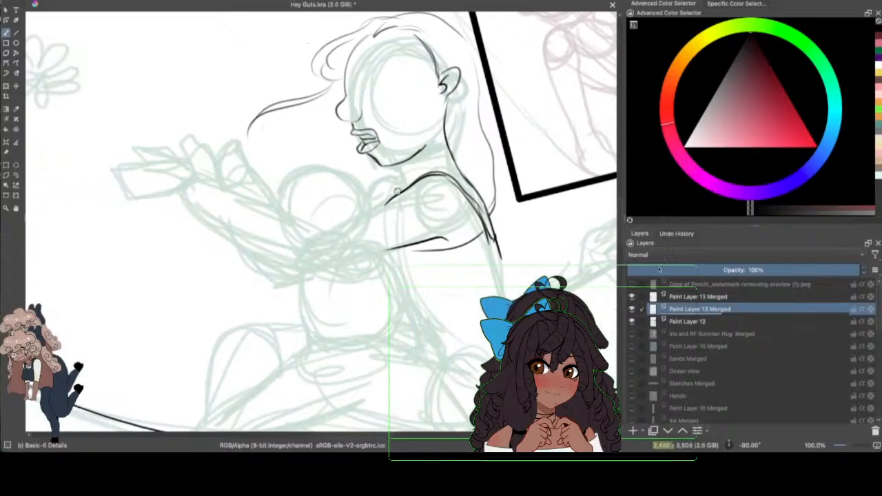
mouse_move(399, 166)
mouse_down()
mouse_move(408, 187)
mouse_move(367, 196)
mouse_up()
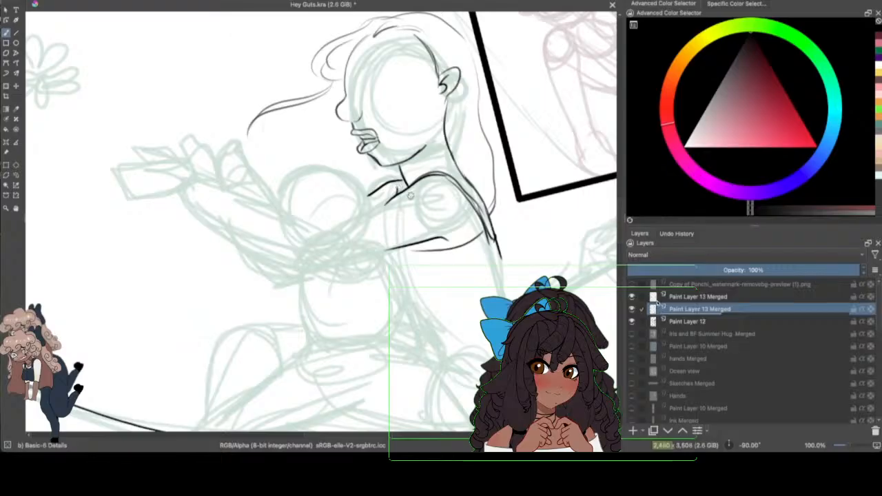
Step: Outline the outstretched arm's upper and lower edges from the shoulder past the elbow to the wrist, and hide the Paint Layer 12 sketch to check
drag(393, 199, 305, 237)
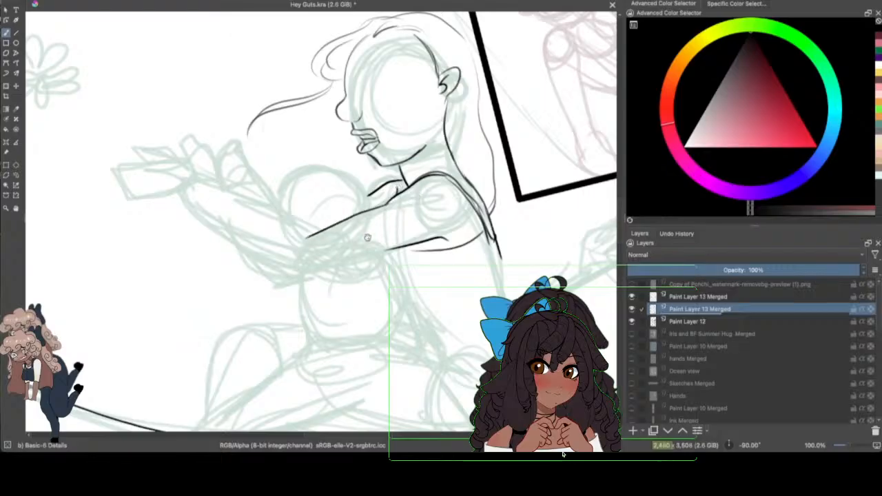
drag(408, 243, 301, 270)
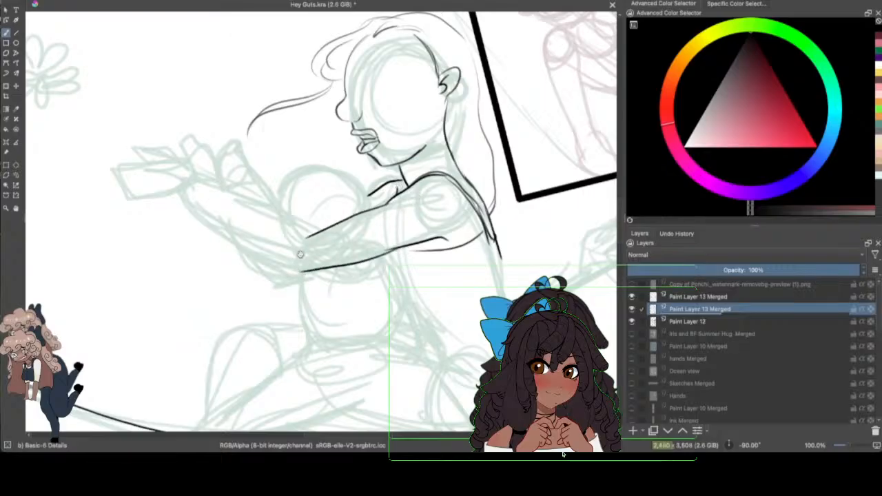
drag(218, 180, 308, 240)
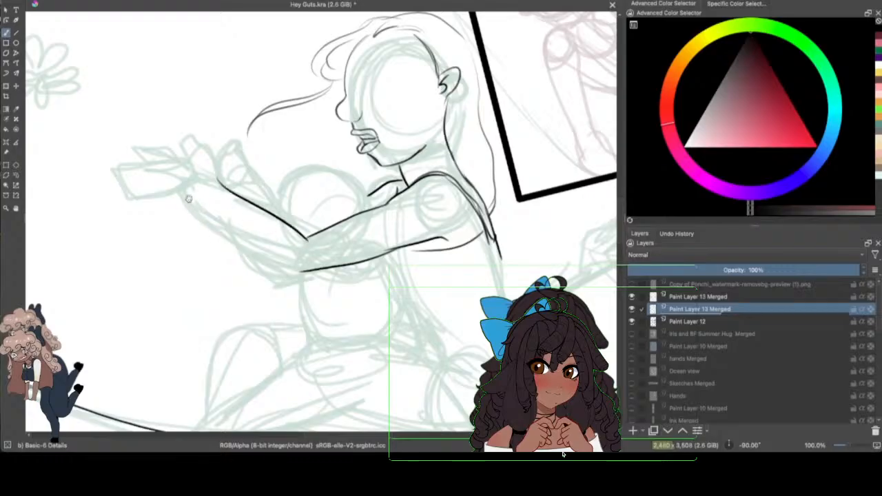
drag(188, 197, 305, 272)
click(631, 321)
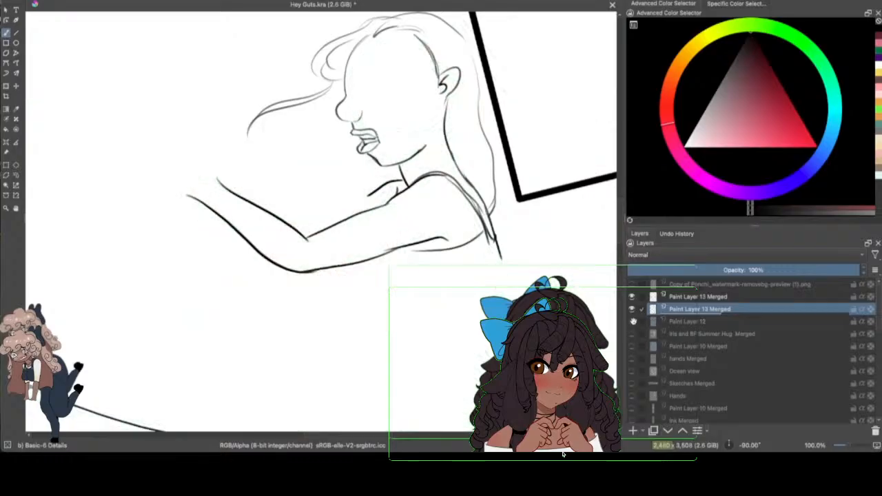
Step: Show the Paint Layer 12 sketch again and ink the curve beneath the near upper arm, with short front and back torso strokes
click(631, 321)
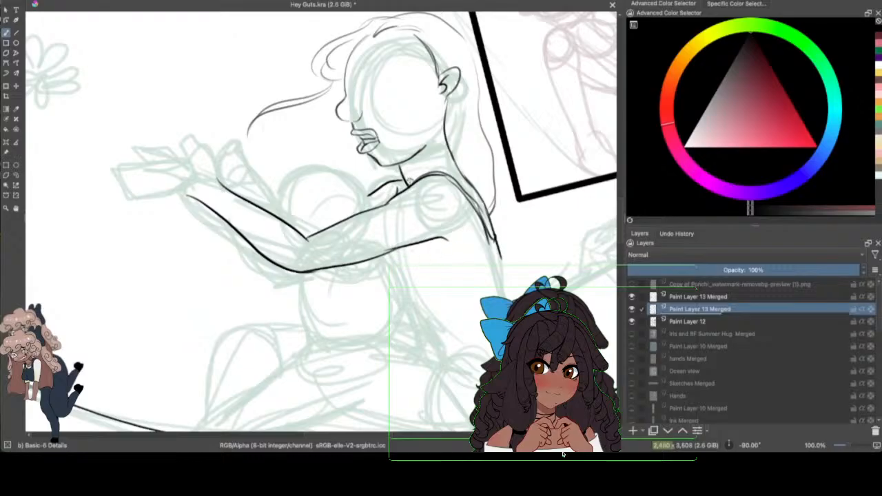
drag(413, 263, 491, 243)
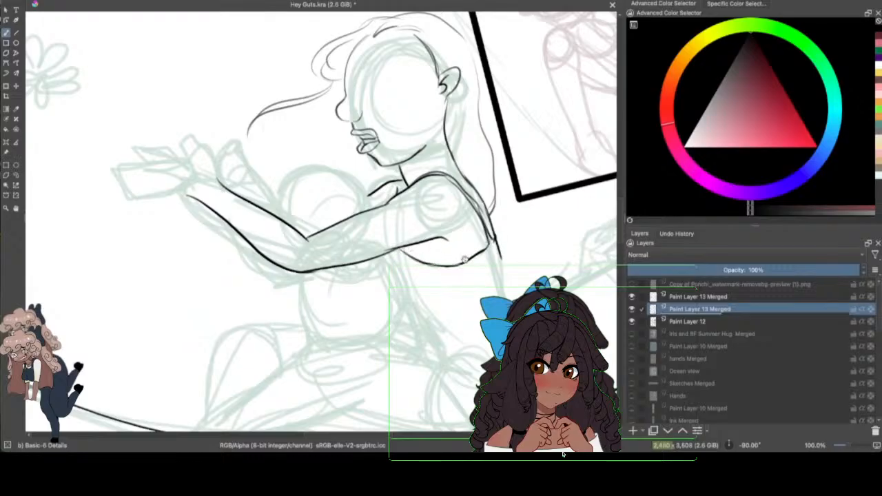
drag(389, 253, 410, 275)
drag(494, 246, 512, 300)
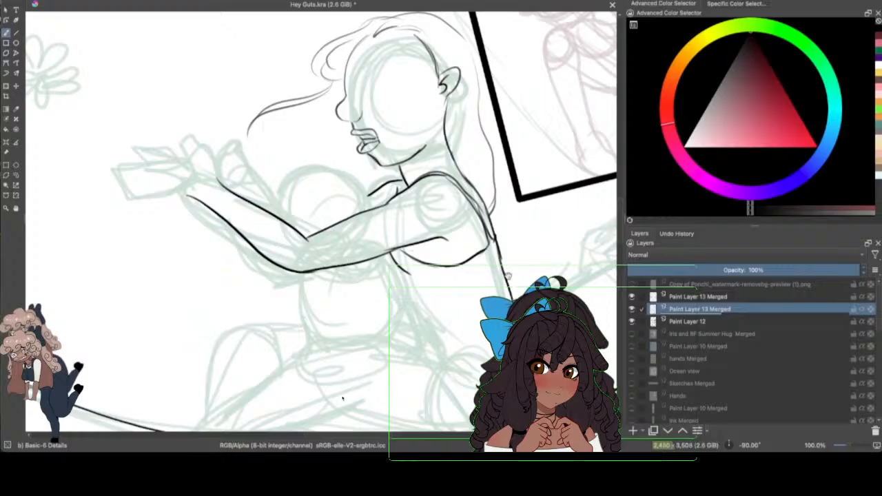
Step: Replace the last back stroke with a longer line and ink the torso's front edge and the waist line joining it to the back
click(65, 0)
click(83, 1)
drag(381, 436, 398, 433)
drag(384, 249, 400, 303)
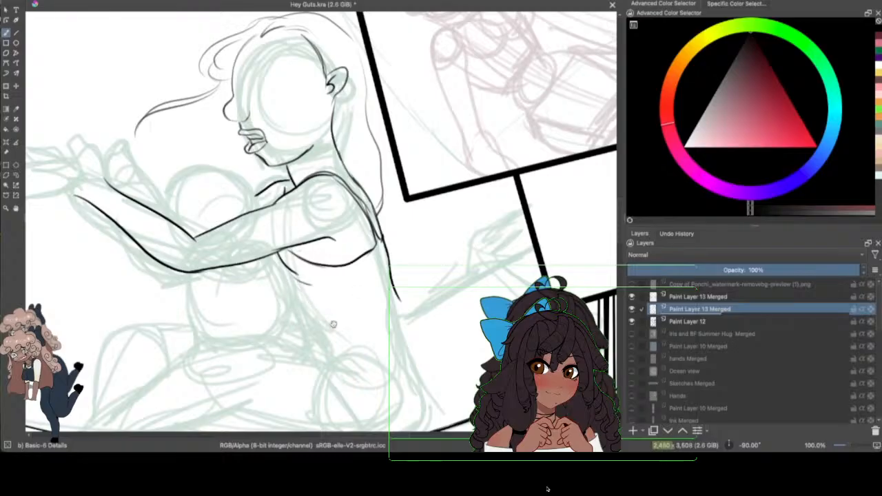
mouse_move(294, 282)
mouse_down()
mouse_move(309, 313)
mouse_move(440, 294)
mouse_move(395, 304)
mouse_move(396, 292)
mouse_move(405, 314)
mouse_up()
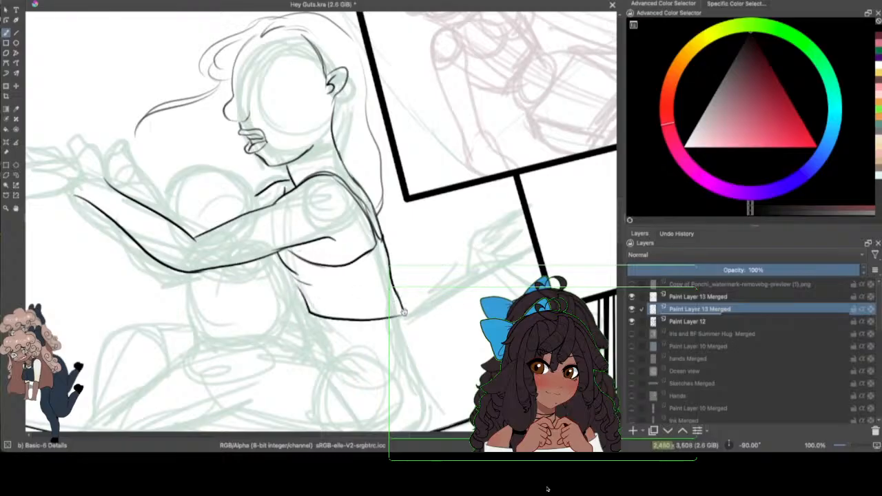
Step: Ink the smaller front figure's curled hair tuft, replacing one stroke, and carry the head's contour down to the taller figure's shoulder
drag(394, 435, 369, 435)
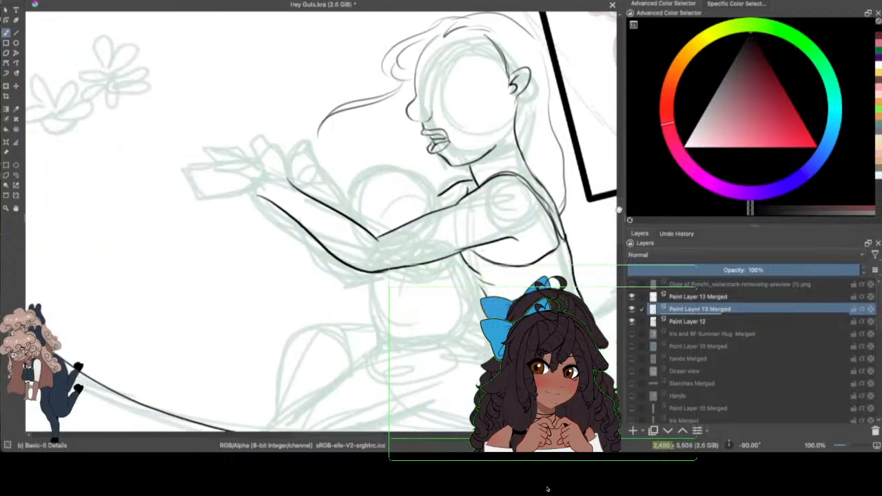
drag(620, 208, 627, 178)
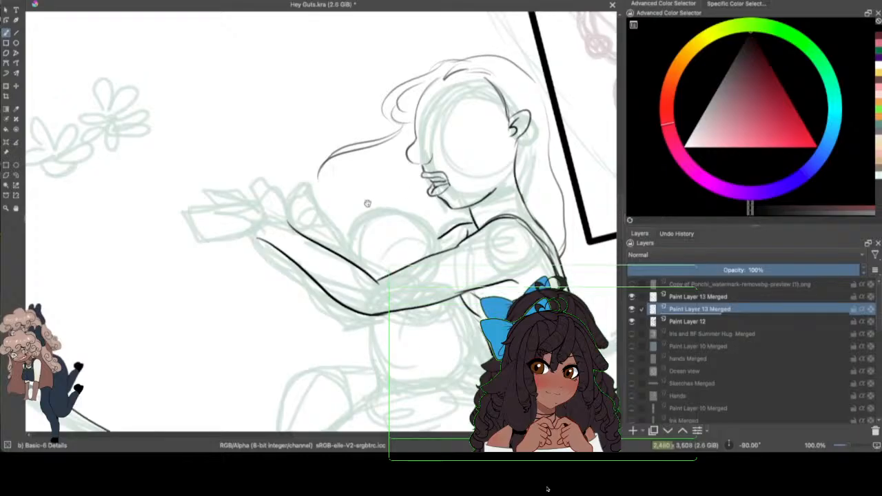
mouse_move(377, 198)
mouse_down()
mouse_move(356, 217)
mouse_move(373, 223)
mouse_up()
drag(376, 193, 432, 207)
click(67, 0)
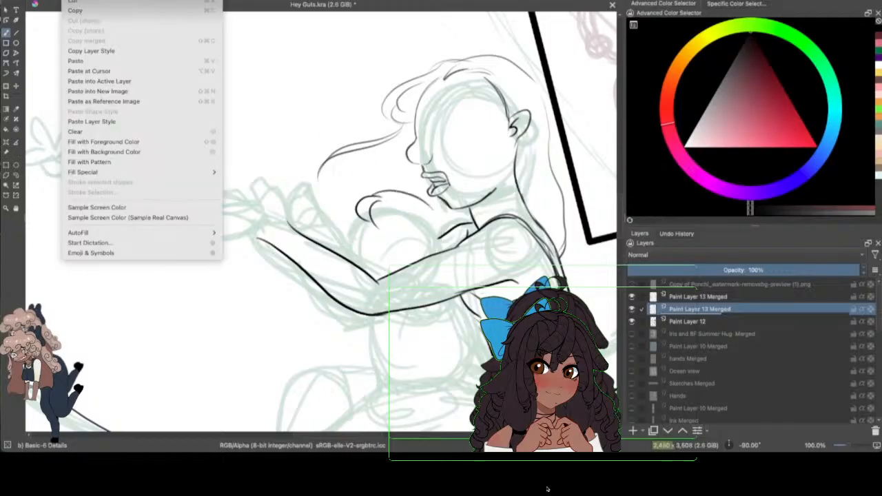
click(76, 0)
drag(362, 200, 408, 195)
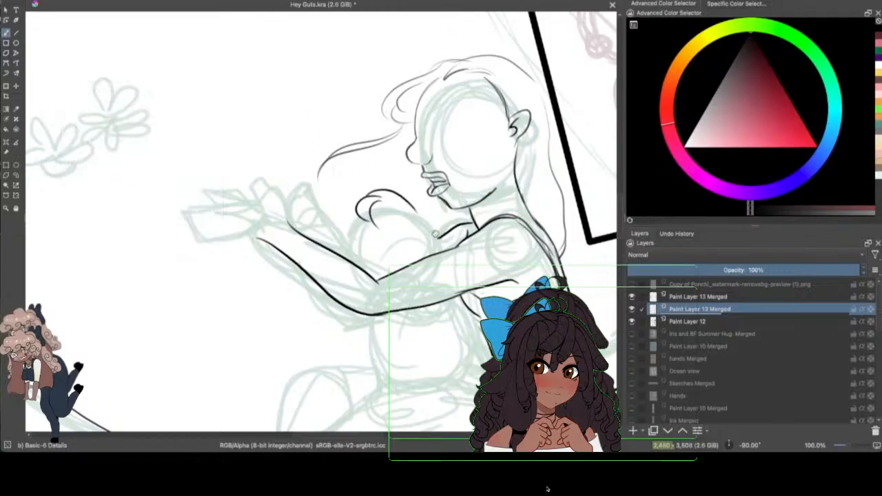
drag(402, 194, 449, 246)
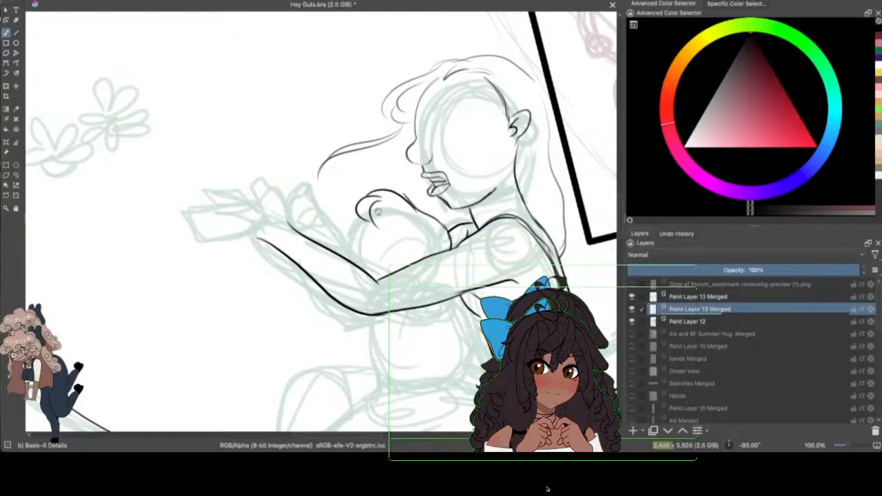
Step: Ink the small figure's inner hair curves, the rounded bump beside the outstretched forearm, a small face mark and a short hand line
mouse_move(378, 213)
mouse_down()
mouse_move(384, 227)
mouse_move(420, 229)
mouse_move(415, 254)
mouse_up()
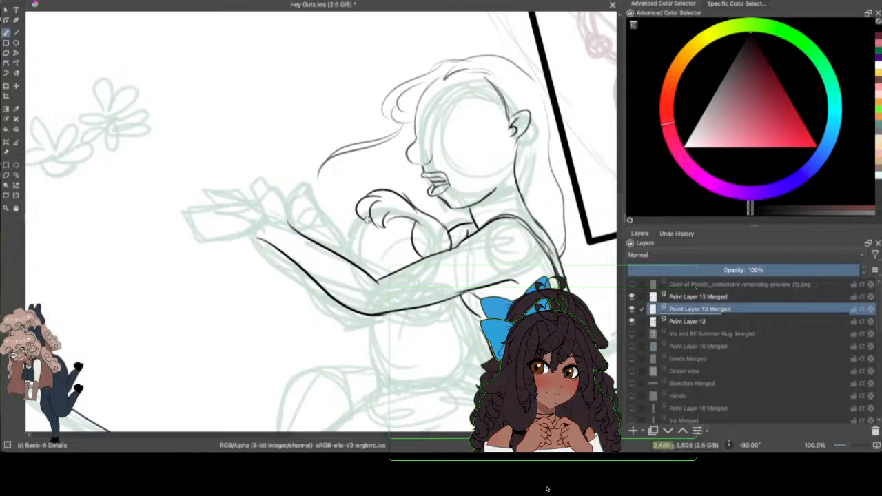
drag(369, 216, 348, 253)
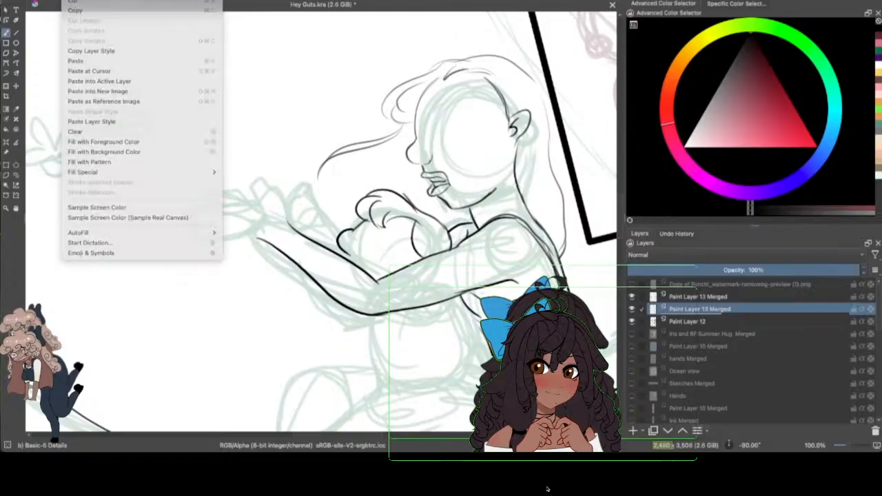
key(super+z)
drag(353, 226, 342, 260)
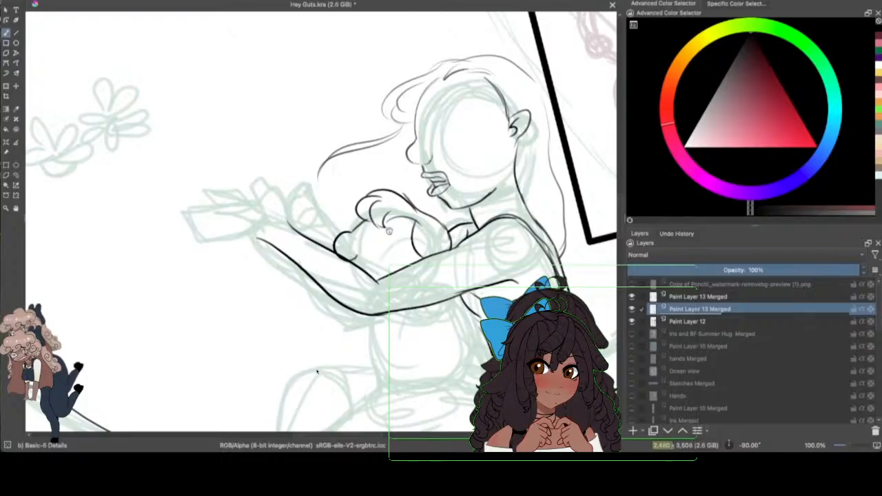
drag(368, 256, 378, 258)
mouse_move(317, 216)
mouse_down()
mouse_move(321, 235)
mouse_move(308, 221)
mouse_up()
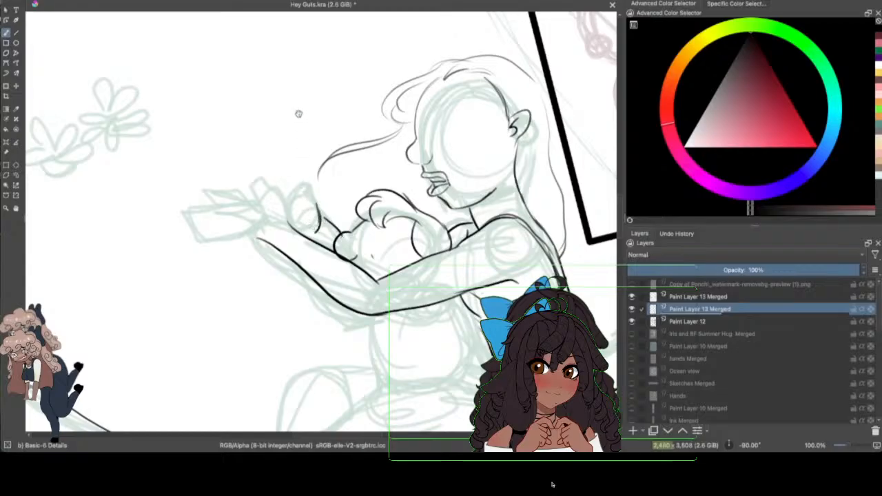
Step: Ink the small figure's back, the wavy edge beneath the hugging arm, the waist creases and the front of the torso
scroll(375, 431, left, 4)
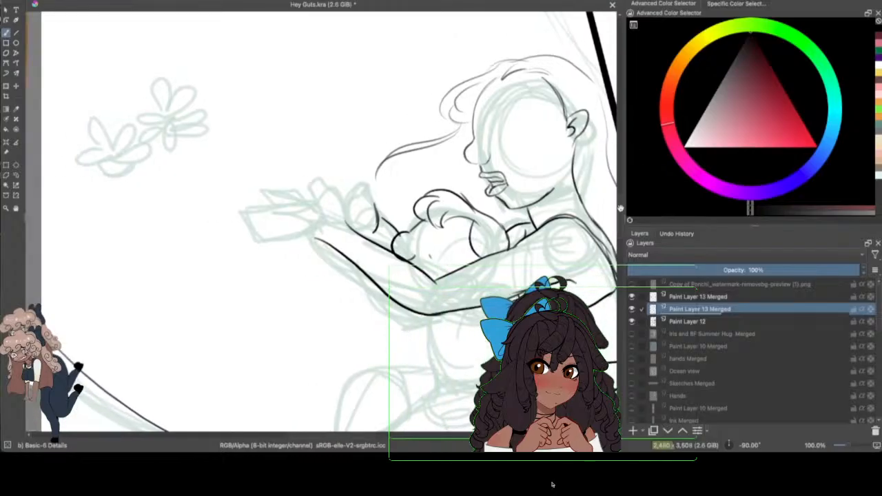
scroll(613, 200, down, 5)
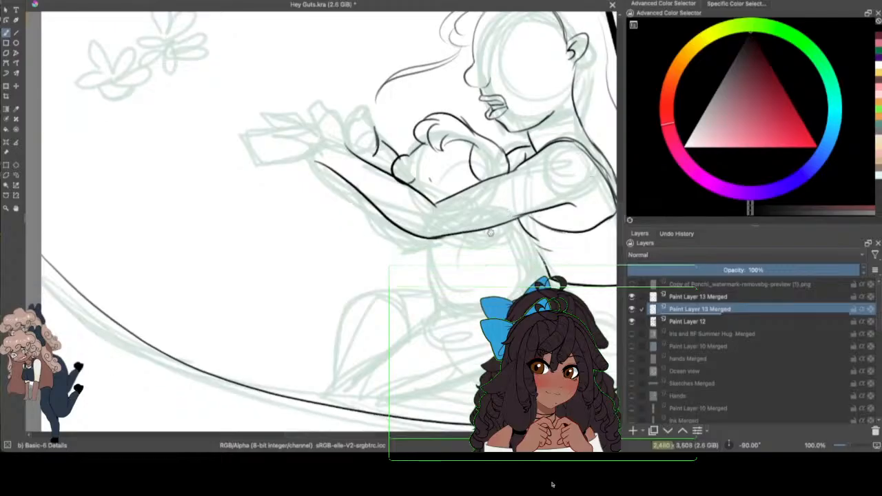
drag(502, 225, 539, 279)
drag(461, 237, 498, 253)
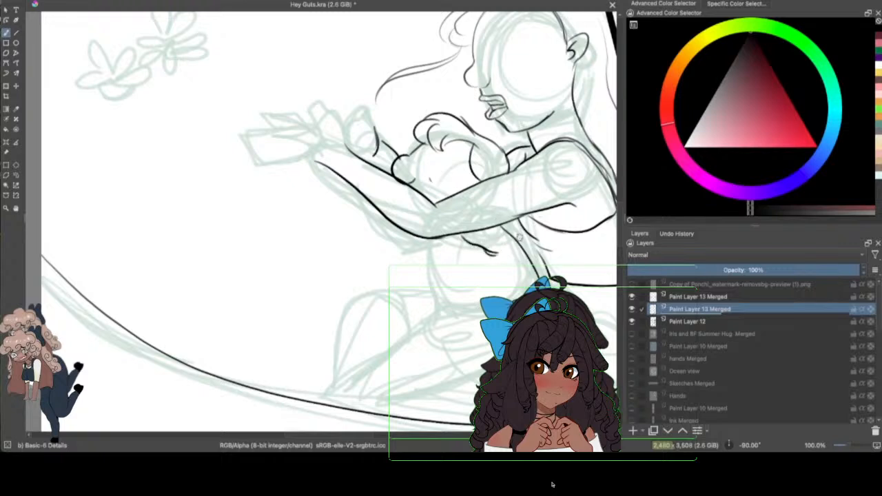
drag(441, 238, 475, 241)
drag(366, 433, 381, 435)
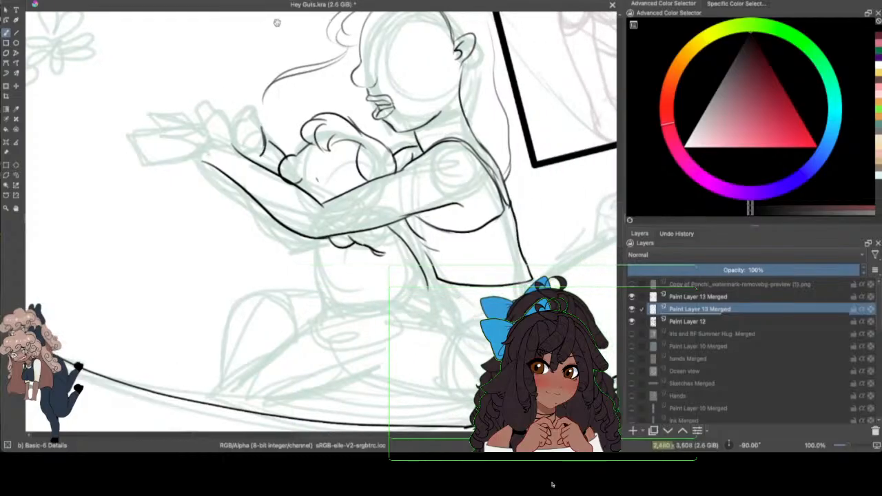
mouse_move(431, 285)
mouse_down()
mouse_move(403, 301)
mouse_move(443, 322)
mouse_up()
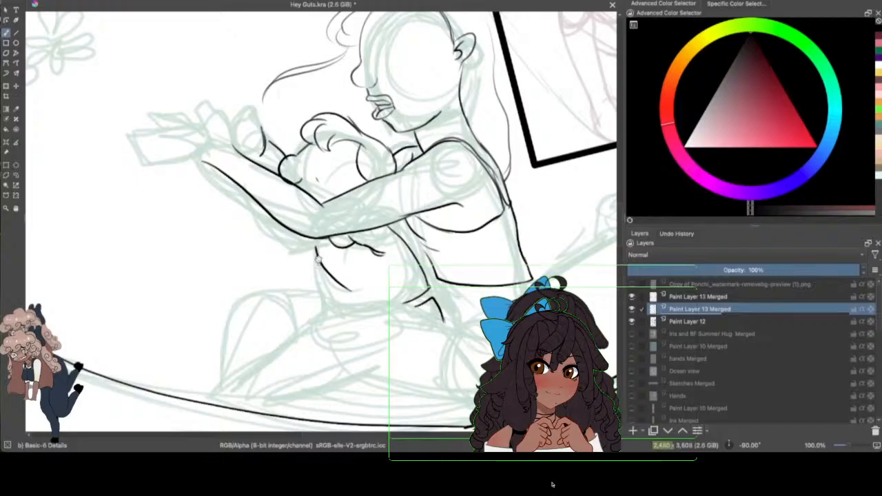
drag(317, 252, 321, 300)
Step: Ink the second arm's contour beneath the outstretched forearm, from near the wrist past the small rounded form toward the elbow
scroll(618, 206, up, 5)
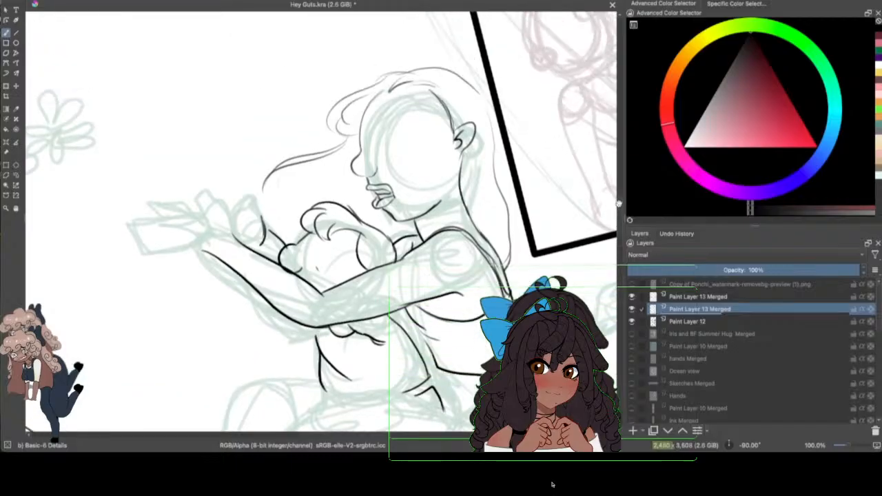
drag(382, 440, 358, 434)
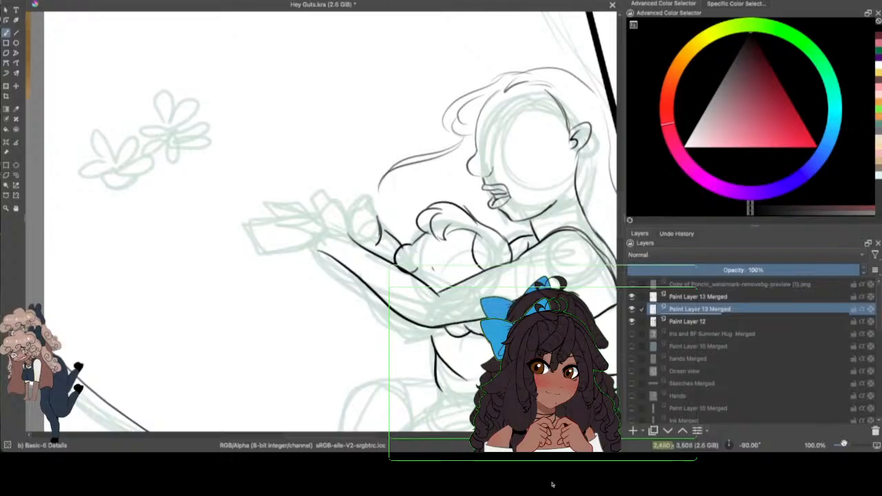
drag(844, 443, 851, 444)
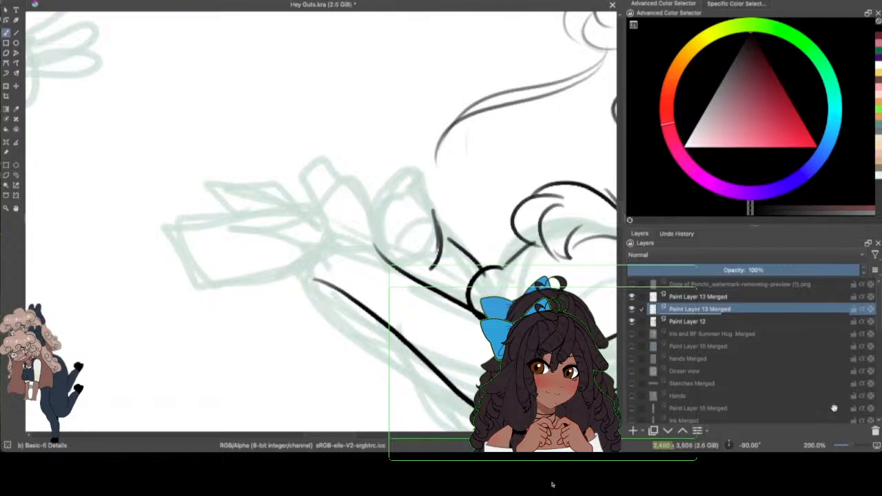
drag(620, 205, 620, 218)
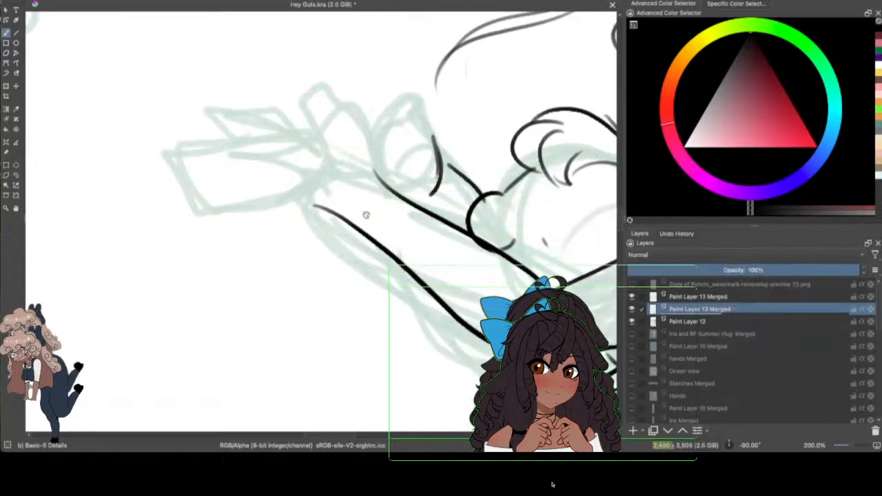
mouse_move(328, 214)
mouse_down()
mouse_move(357, 270)
mouse_move(443, 301)
mouse_move(418, 305)
mouse_move(438, 309)
mouse_move(404, 304)
mouse_move(441, 308)
mouse_up()
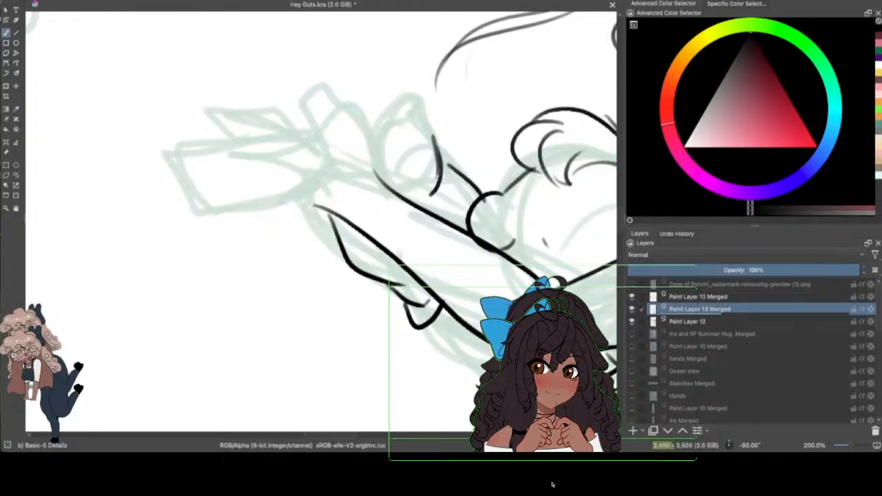
click(65, 2)
drag(426, 318, 486, 358)
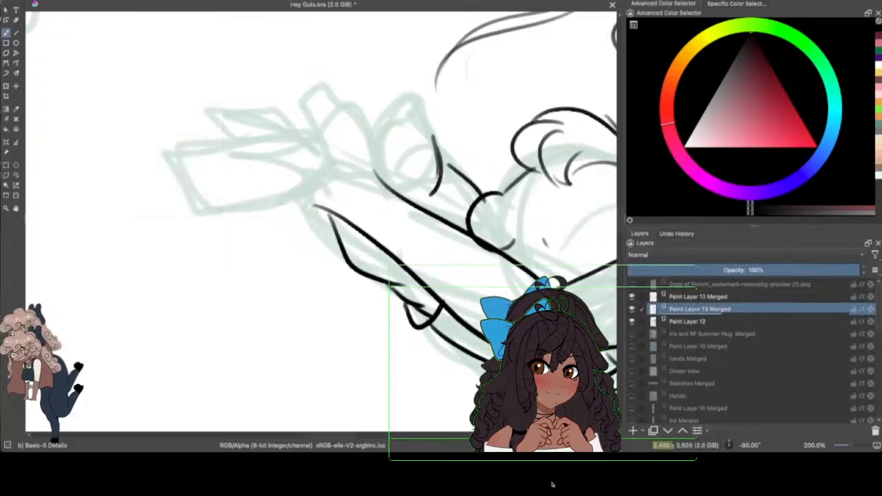
Step: Freehand-select the inked lines between the outstretched forearm and the small figure's head and shift them slightly down with the Transform tool
drag(357, 434, 376, 435)
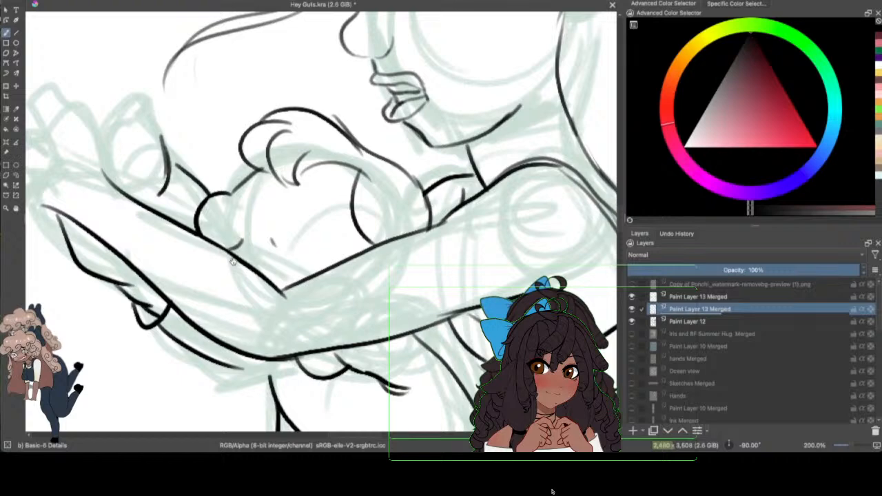
key(ctrl+minus)
key(ctrl+minus)
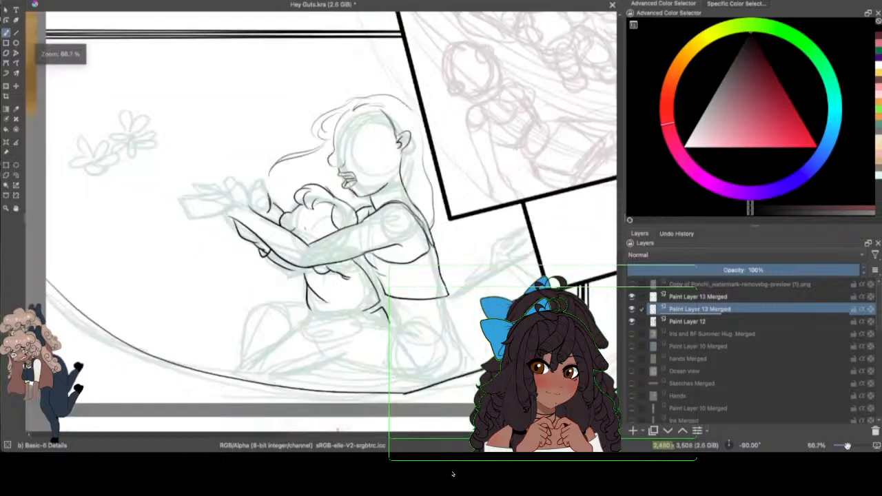
key(ctrl+plus)
key(ctrl+plus)
key(ctrl+plus)
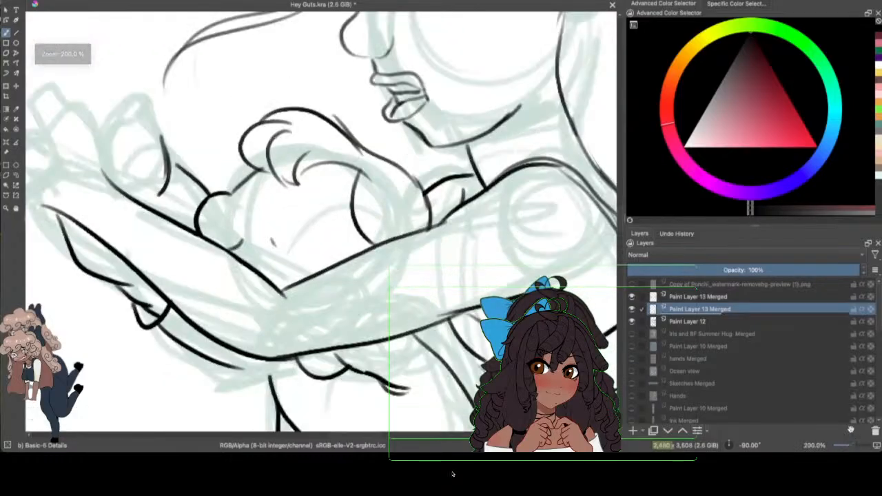
drag(372, 435, 363, 435)
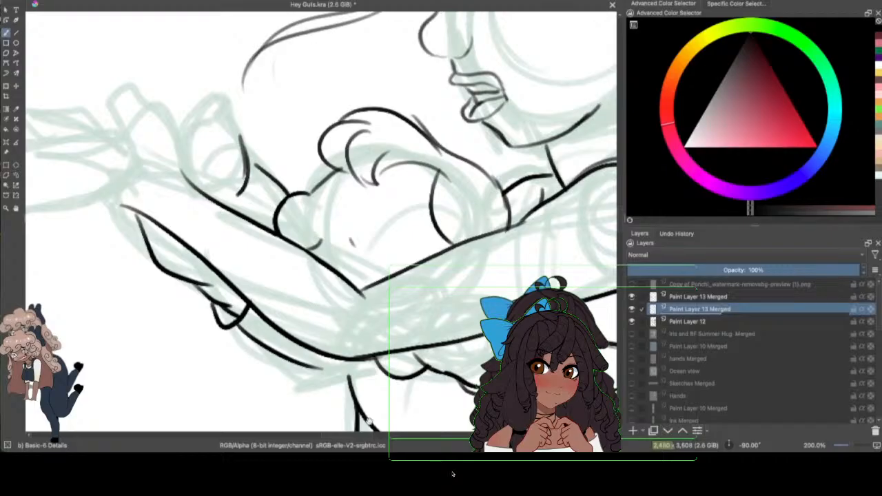
click(16, 174)
mouse_move(240, 127)
mouse_down()
mouse_move(285, 172)
mouse_move(288, 194)
mouse_move(241, 209)
mouse_move(198, 157)
mouse_up()
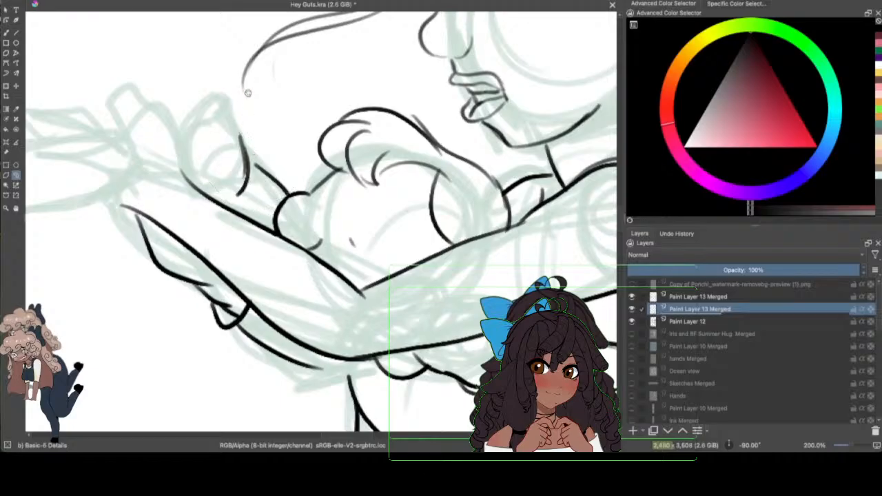
click(6, 86)
drag(315, 165, 325, 189)
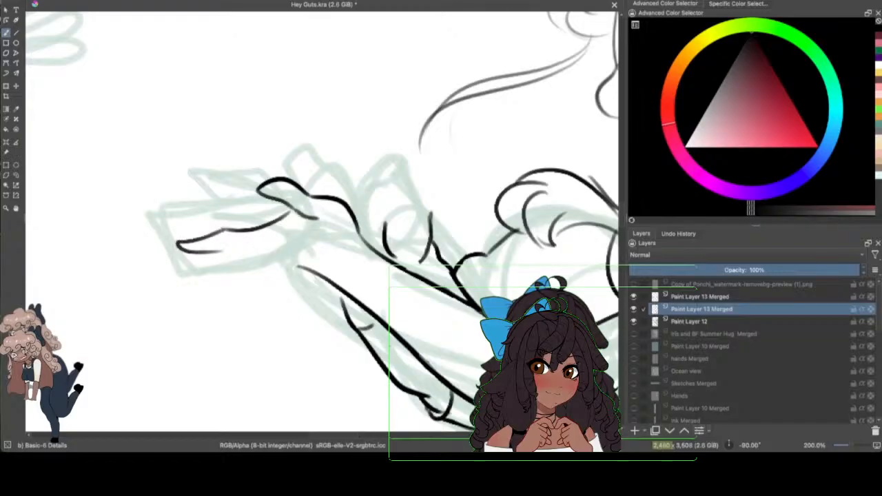
Step: Ink the open hand's lower finger, the outer palm edge to the wrist, and two overlapping fingertips above it
mouse_move(226, 230)
mouse_down()
mouse_move(180, 247)
mouse_move(224, 251)
mouse_move(270, 239)
mouse_up()
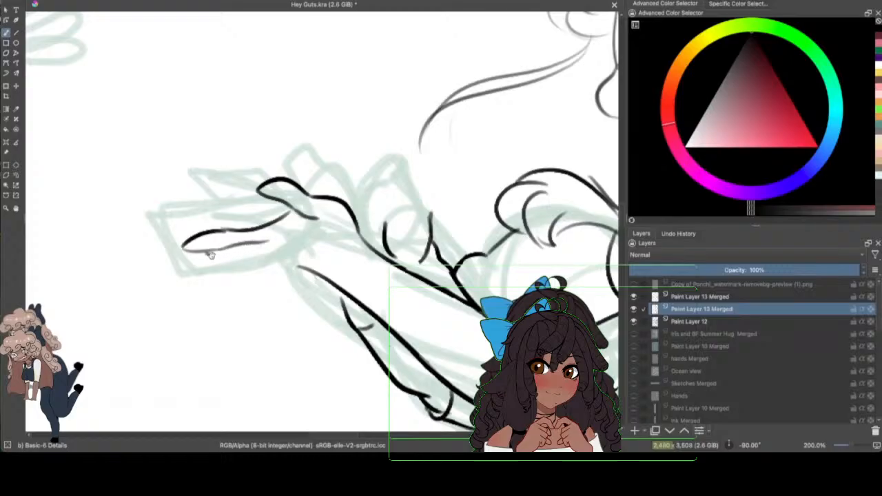
drag(210, 254, 330, 255)
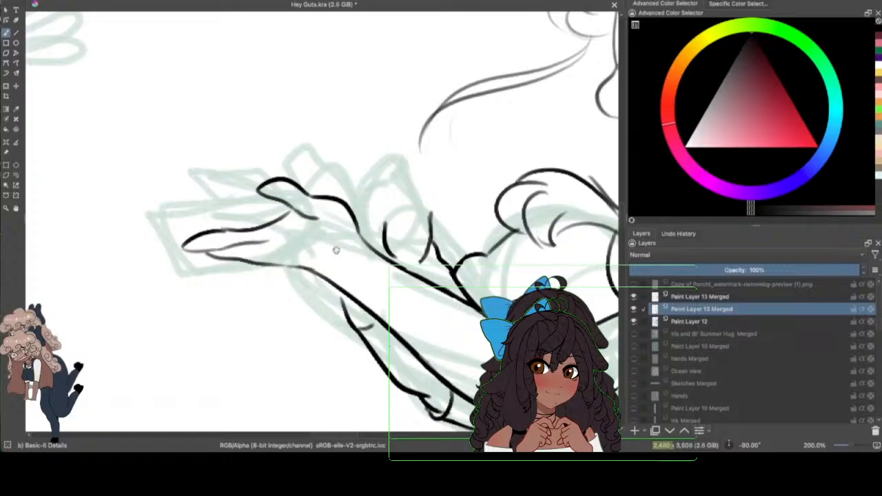
drag(181, 247, 279, 244)
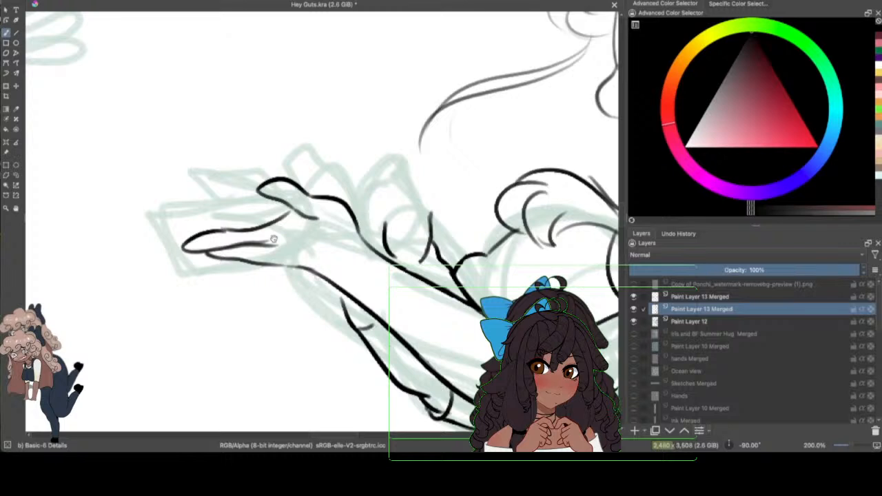
mouse_move(183, 232)
mouse_down()
mouse_move(176, 231)
mouse_move(208, 230)
mouse_up()
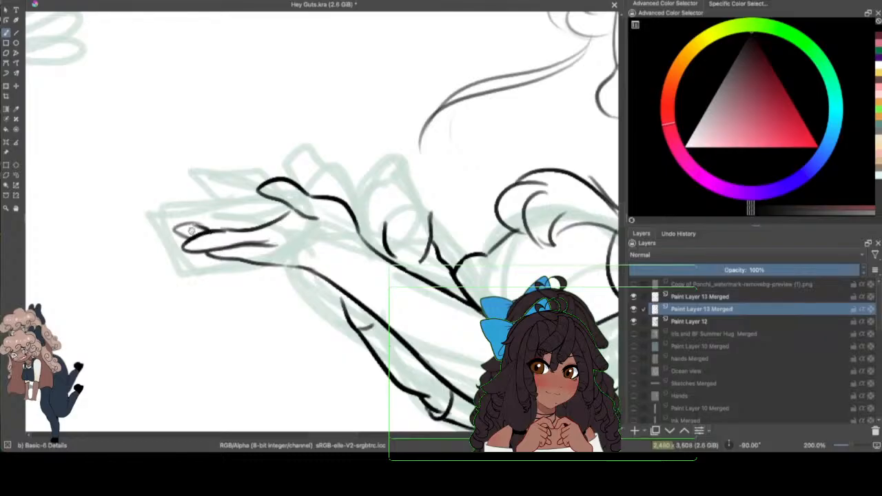
drag(166, 222, 199, 212)
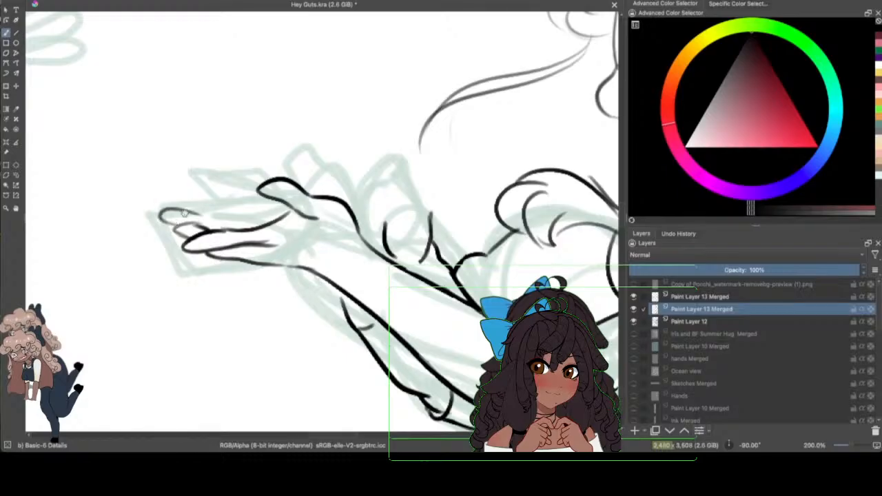
Step: Undo the open hand's uppermost fingertip stroke and redraw it as long, slender overlapping fingers reaching back to the palm
click(72, 0)
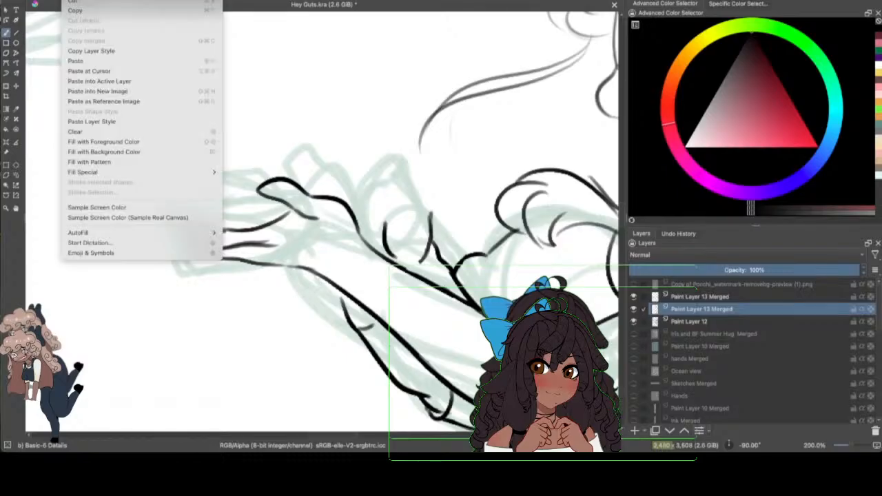
click(77, 0)
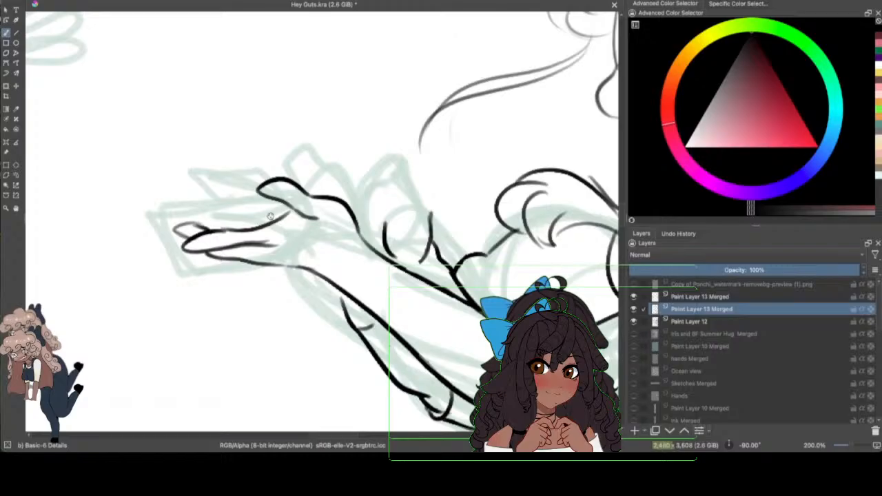
drag(272, 214, 165, 203)
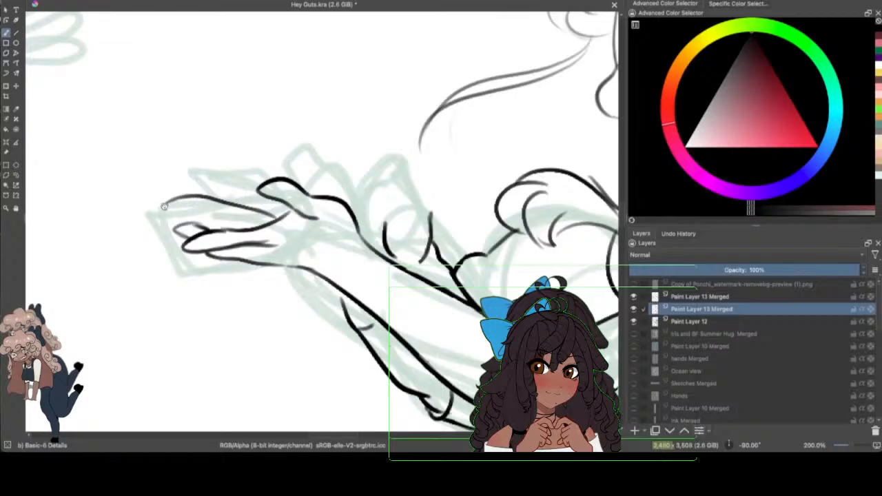
drag(159, 208, 248, 221)
mouse_move(159, 209)
mouse_down()
mouse_move(238, 226)
mouse_move(190, 226)
mouse_move(272, 224)
mouse_up()
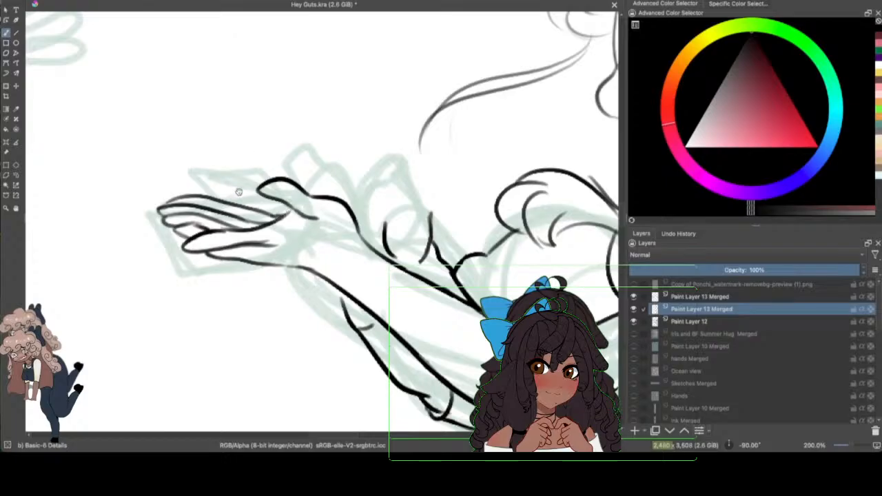
Step: Ink the small fingertip behind the open hand's thumb, the curled fingertips above the wrist, and the second arm's join to the forearm
mouse_move(235, 185)
mouse_down()
mouse_move(256, 209)
mouse_move(292, 208)
mouse_up()
mouse_move(301, 187)
mouse_down()
mouse_move(332, 195)
mouse_move(315, 193)
mouse_move(321, 181)
mouse_move(337, 193)
mouse_move(327, 196)
mouse_move(325, 186)
mouse_move(350, 206)
mouse_up()
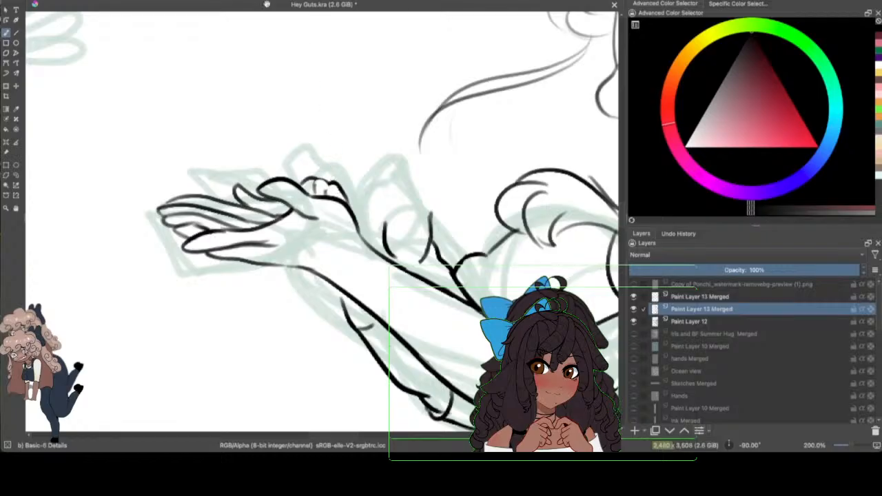
mouse_move(315, 181)
mouse_down()
mouse_move(315, 195)
mouse_move(326, 195)
mouse_move(327, 183)
mouse_move(346, 201)
mouse_up()
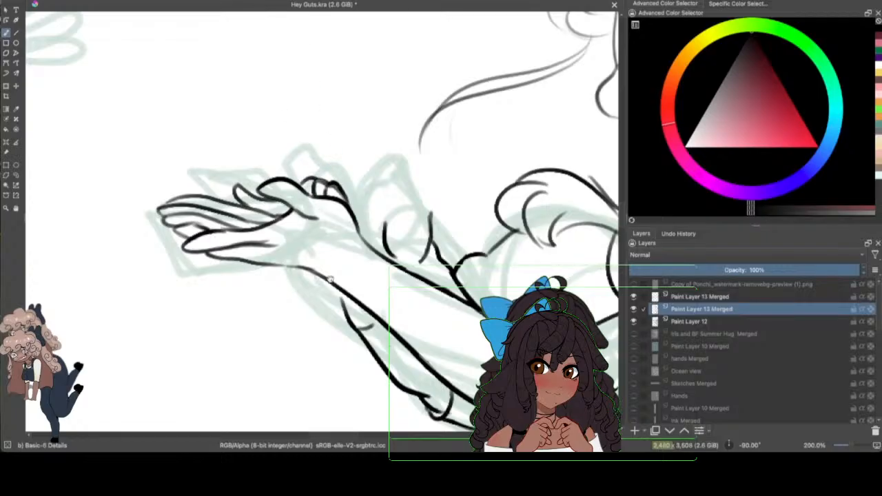
drag(330, 281, 348, 313)
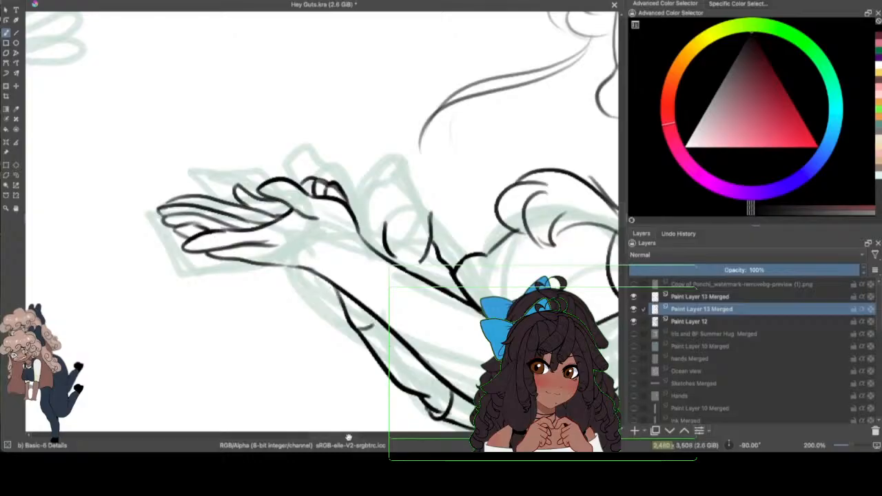
Step: Ink the small figure's raised hand above the outstretched forearm, with the palm's sides and the rounded fingers along its top
drag(349, 436, 359, 434)
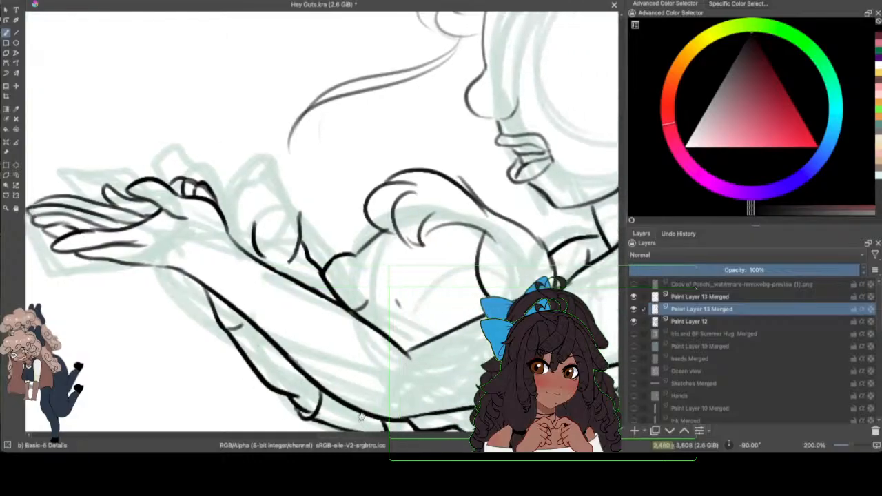
drag(850, 448, 848, 445)
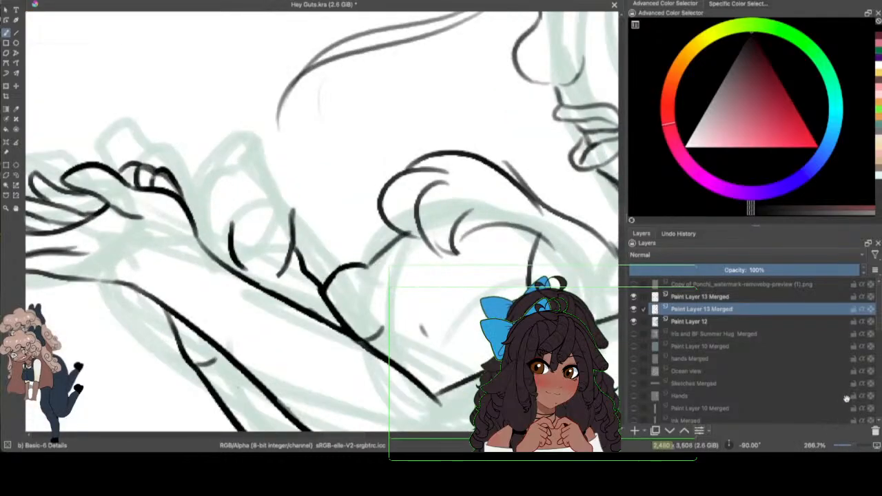
mouse_move(846, 398)
mouse_move(219, 180)
mouse_down()
mouse_move(198, 211)
mouse_move(207, 232)
mouse_up()
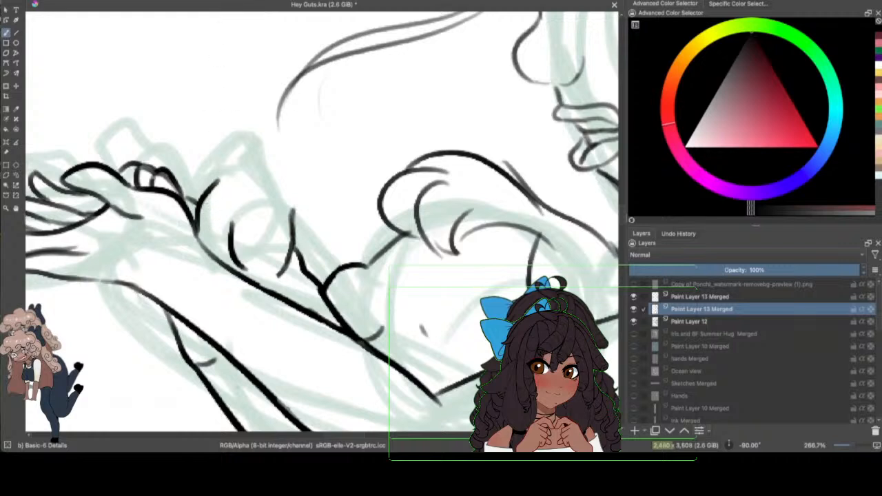
mouse_move(216, 182)
mouse_down()
mouse_move(225, 150)
mouse_move(237, 166)
mouse_up()
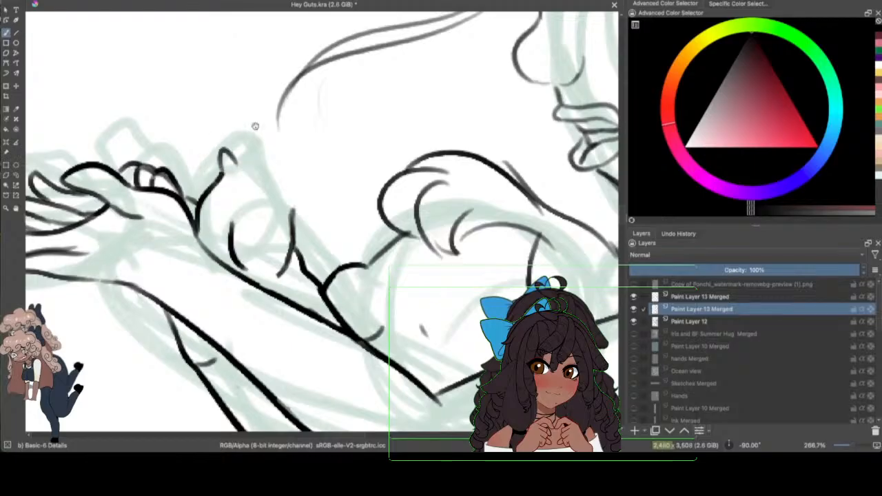
mouse_move(273, 187)
mouse_down()
mouse_move(270, 180)
mouse_move(263, 197)
mouse_move(291, 198)
mouse_move(295, 227)
mouse_move(276, 215)
mouse_up()
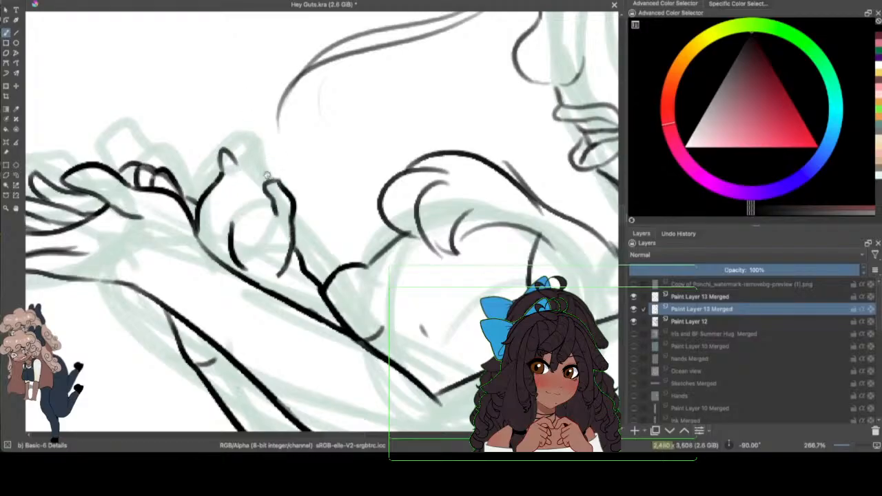
drag(268, 175, 242, 164)
mouse_move(241, 163)
mouse_down()
mouse_move(249, 187)
mouse_move(269, 177)
mouse_move(221, 150)
mouse_move(235, 181)
mouse_move(211, 181)
mouse_up()
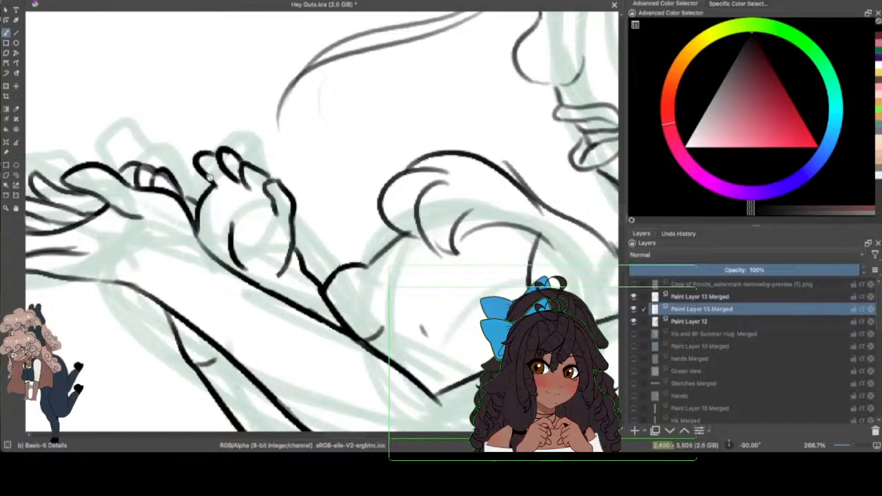
drag(212, 181, 228, 184)
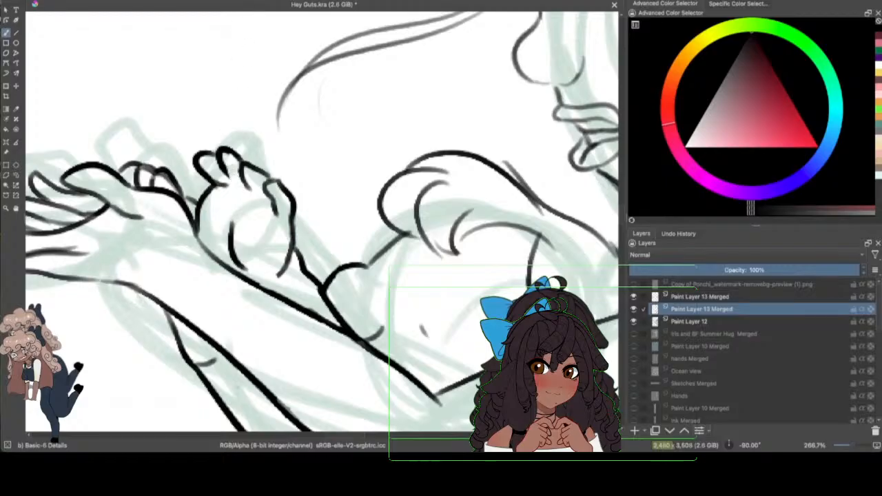
drag(223, 164, 259, 200)
Step: Check the line art by hiding and re-showing the Paint Layer 12 sketch and the selected ink layer
drag(852, 446, 846, 446)
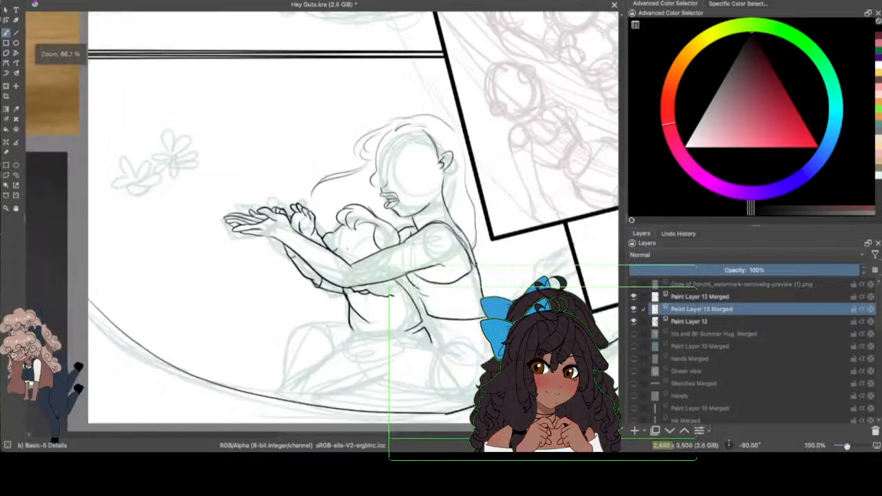
click(633, 321)
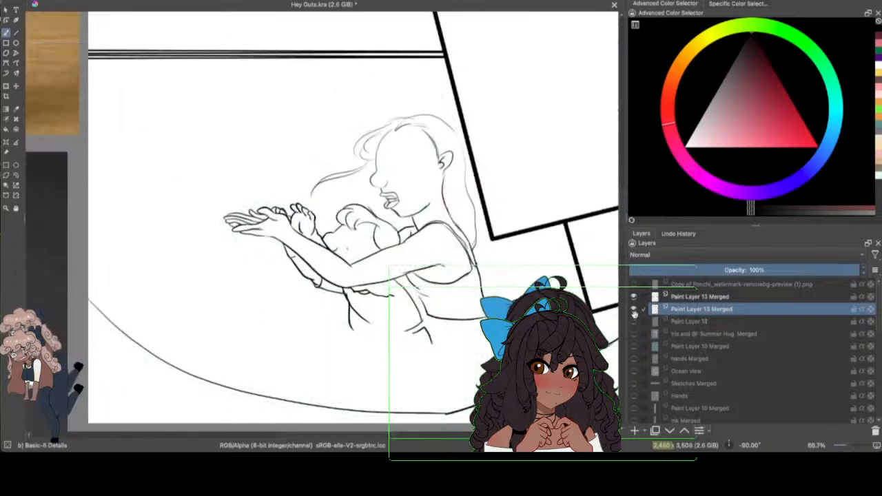
click(634, 309)
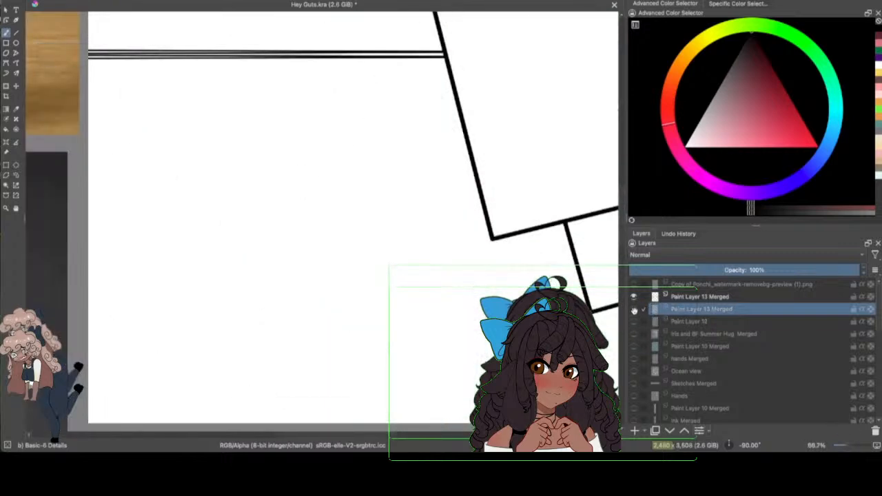
click(633, 309)
click(634, 321)
Step: Save the Hey Guts.kra document
drag(843, 446, 849, 446)
scroll(415, 423, down, 8)
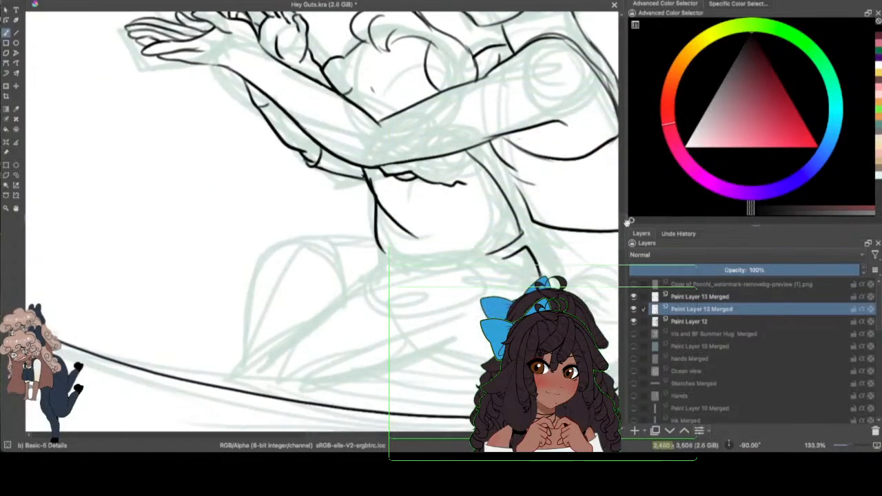
scroll(373, 399, right, 2)
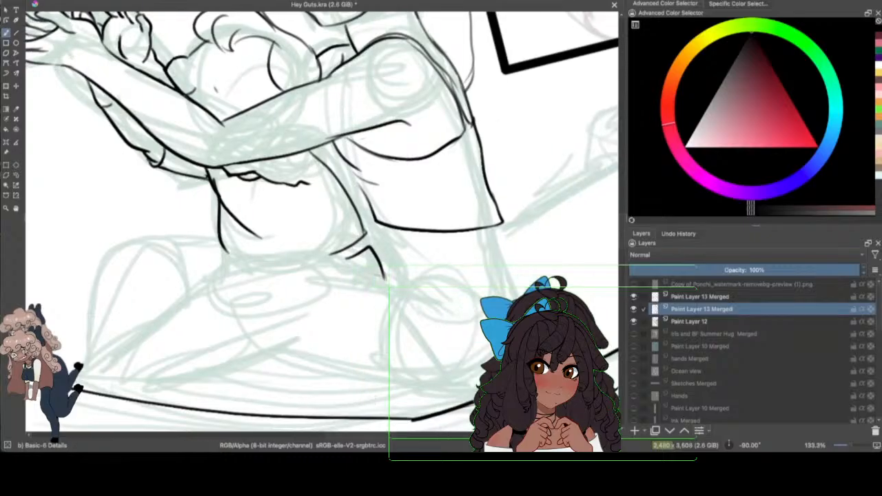
click(50, 2)
click(61, 13)
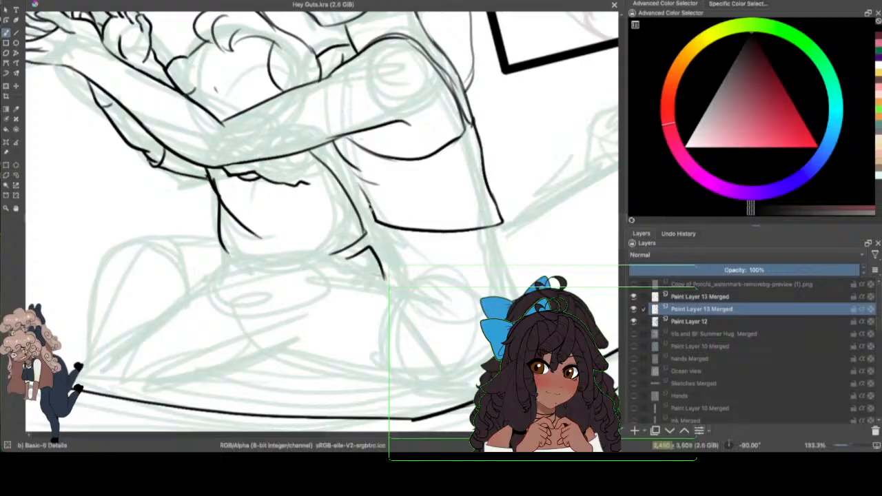
Step: Ink the larger figure's front and waist creases below the arm, the lower back beneath the top's hem, and the curved waistband
mouse_move(351, 168)
mouse_down()
mouse_move(369, 197)
mouse_move(355, 241)
mouse_up()
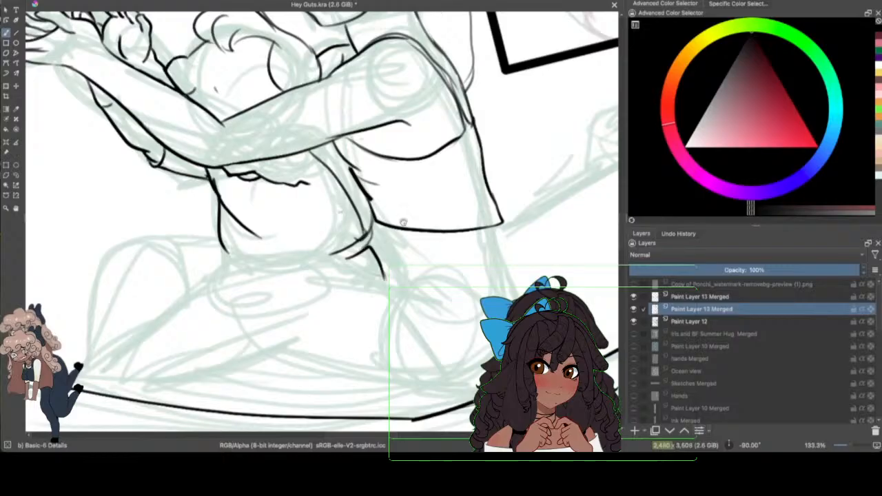
mouse_move(379, 229)
mouse_down()
mouse_move(431, 266)
mouse_move(435, 246)
mouse_move(472, 217)
mouse_move(394, 221)
mouse_move(383, 240)
mouse_move(386, 270)
mouse_up()
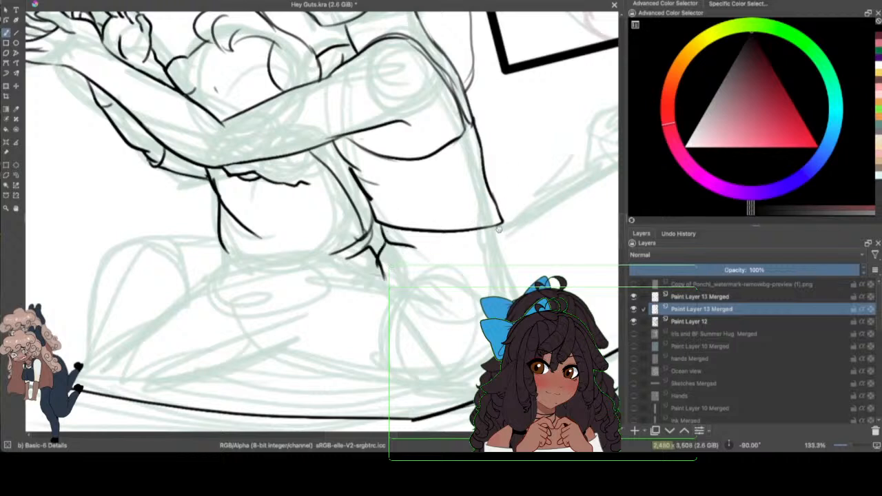
drag(497, 229, 528, 284)
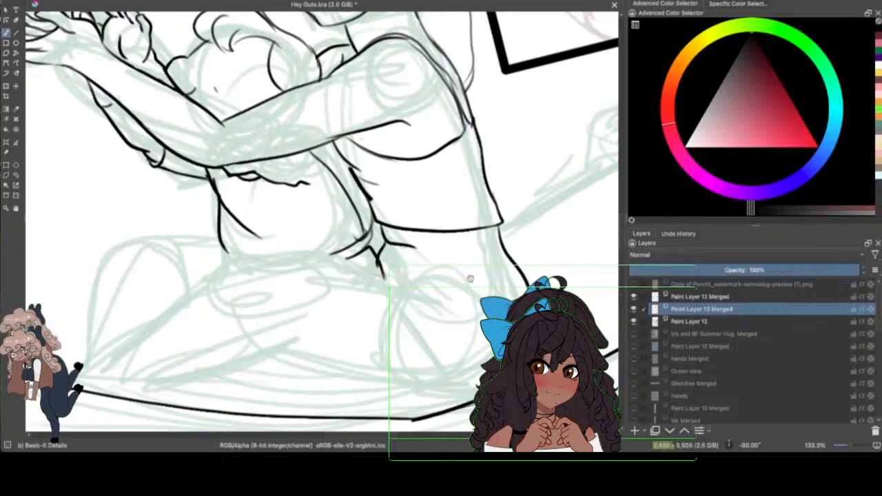
drag(383, 273, 518, 289)
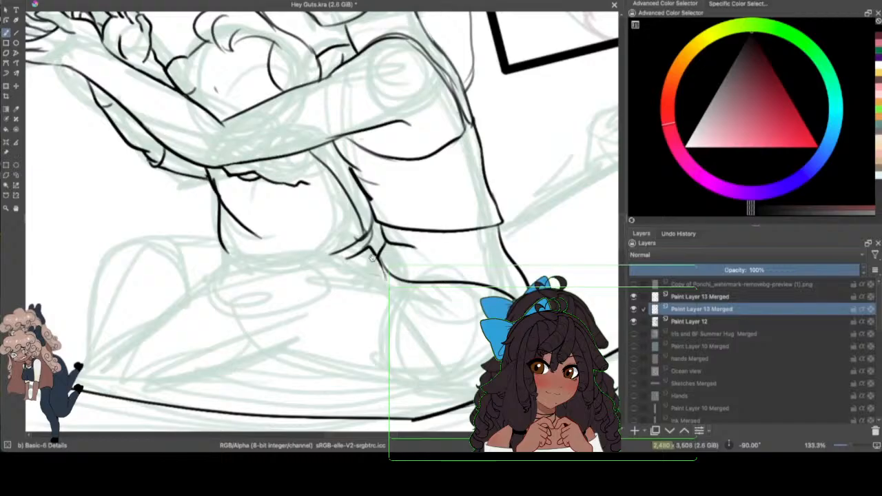
Step: Ink the small figure's near thigh top, the hip and waistband lines, and the lower belly edge down to the lap
drag(849, 444, 852, 445)
drag(393, 434, 384, 436)
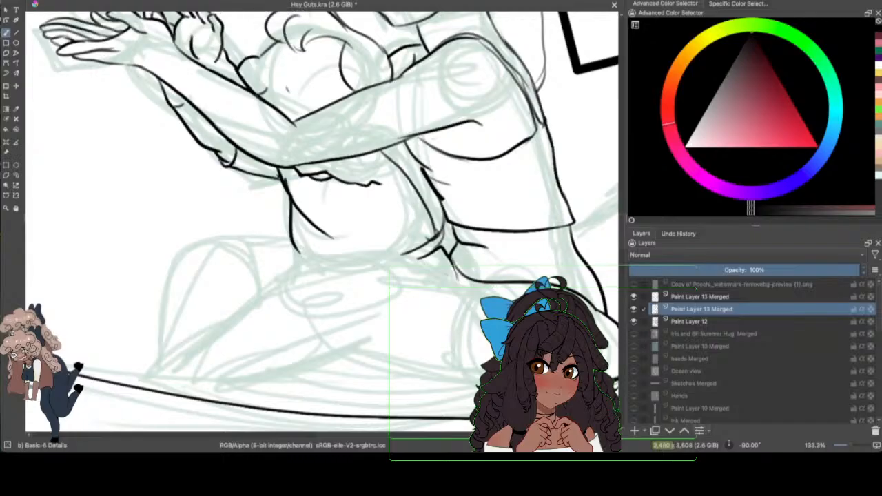
mouse_move(421, 267)
mouse_down()
mouse_move(306, 276)
mouse_move(270, 293)
mouse_up()
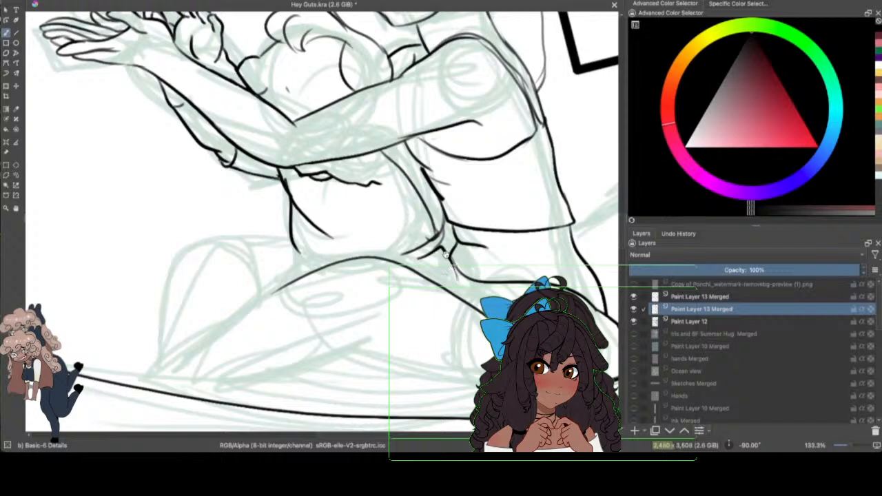
drag(446, 254, 457, 293)
mouse_move(428, 248)
mouse_down()
mouse_move(406, 263)
mouse_move(441, 249)
mouse_move(384, 261)
mouse_up()
drag(299, 250, 334, 268)
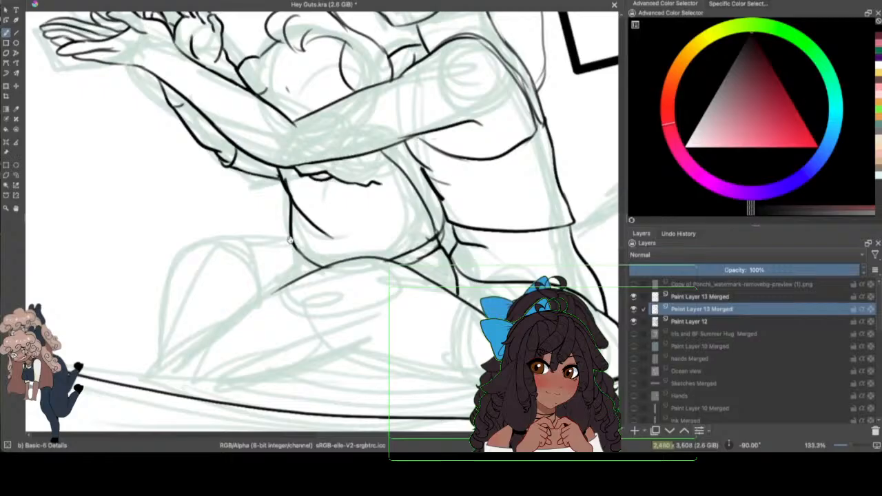
mouse_move(288, 241)
mouse_down()
mouse_move(305, 282)
mouse_move(324, 279)
mouse_move(286, 263)
mouse_move(306, 261)
mouse_move(303, 247)
mouse_move(343, 261)
mouse_up()
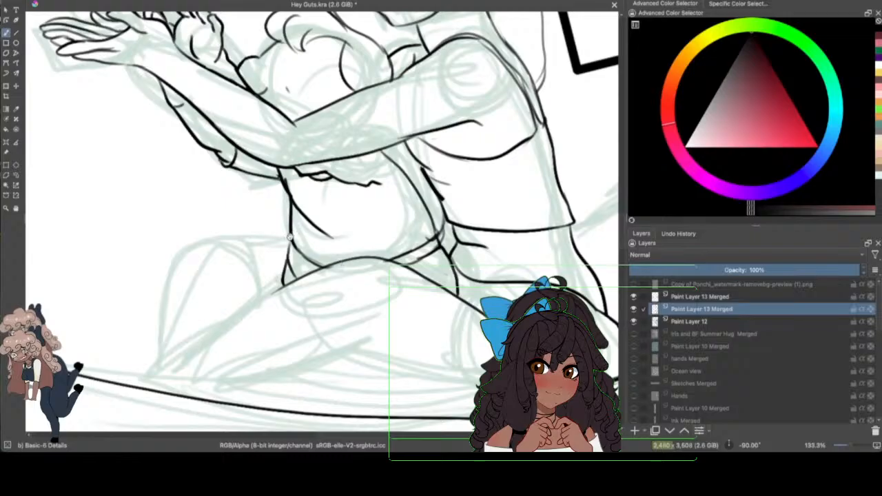
Step: Ink the small figure's far bent leg with its rounded knee, redrawing the curved inner knee line and adding the shin edge
mouse_move(290, 237)
mouse_down()
mouse_move(211, 233)
mouse_move(156, 294)
mouse_move(157, 308)
mouse_move(260, 275)
mouse_up()
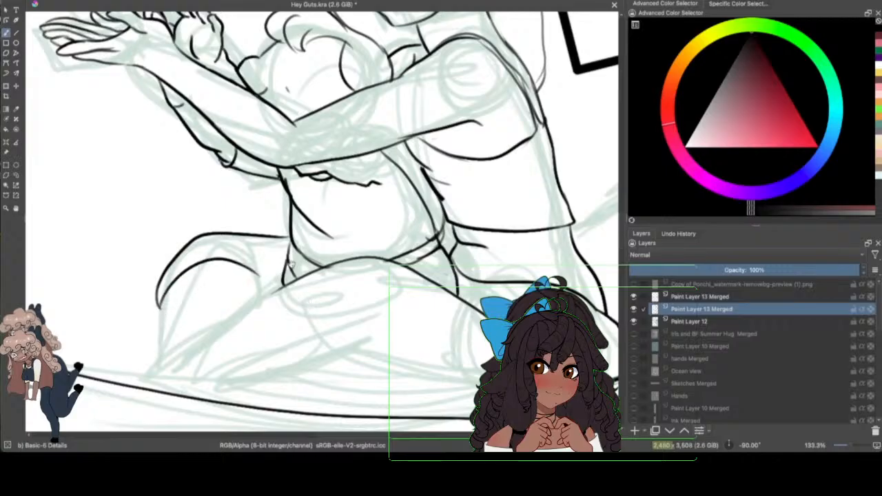
click(64, 0)
click(72, 0)
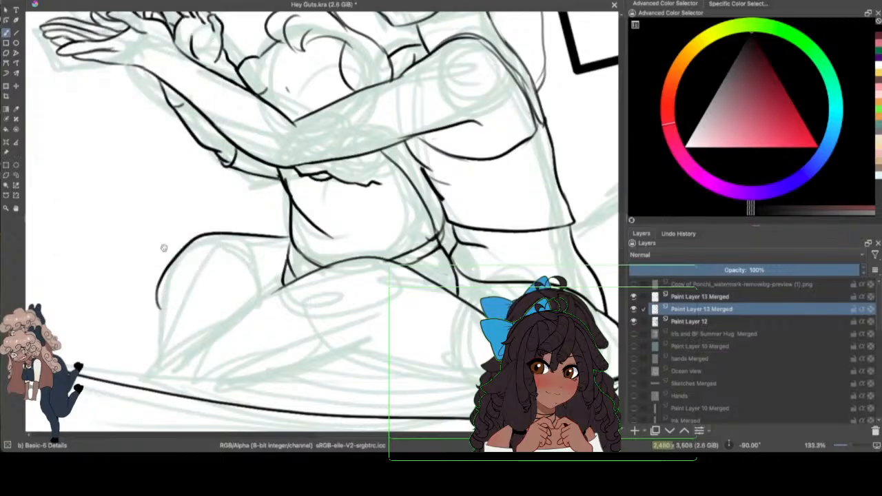
drag(157, 308, 166, 314)
mouse_move(161, 280)
mouse_down()
mouse_move(195, 268)
mouse_move(264, 297)
mouse_up()
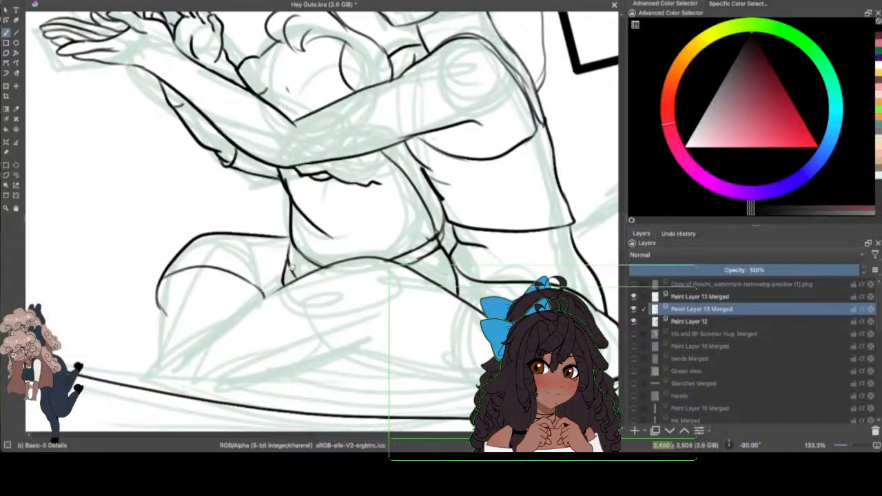
drag(168, 275, 153, 372)
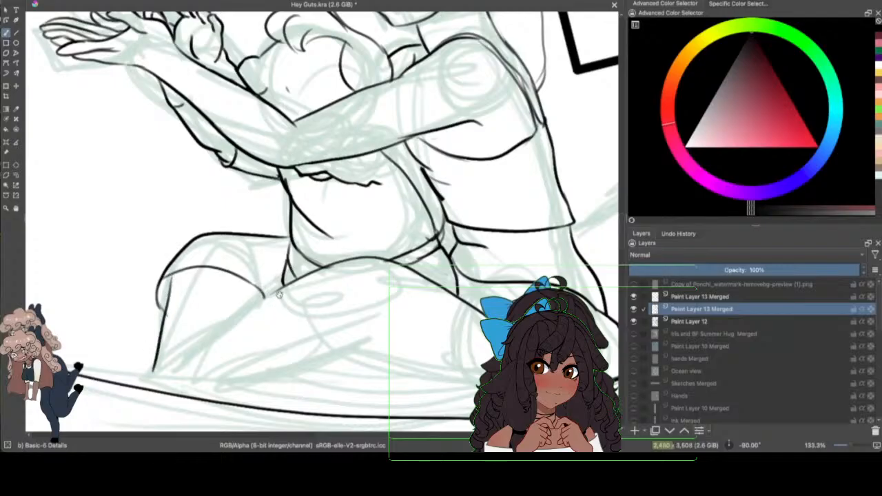
Step: Ink the near leg's front opening and pointed lower edge, plus the thigh and folded-leg contours beneath it down to the hammock
drag(262, 289, 300, 359)
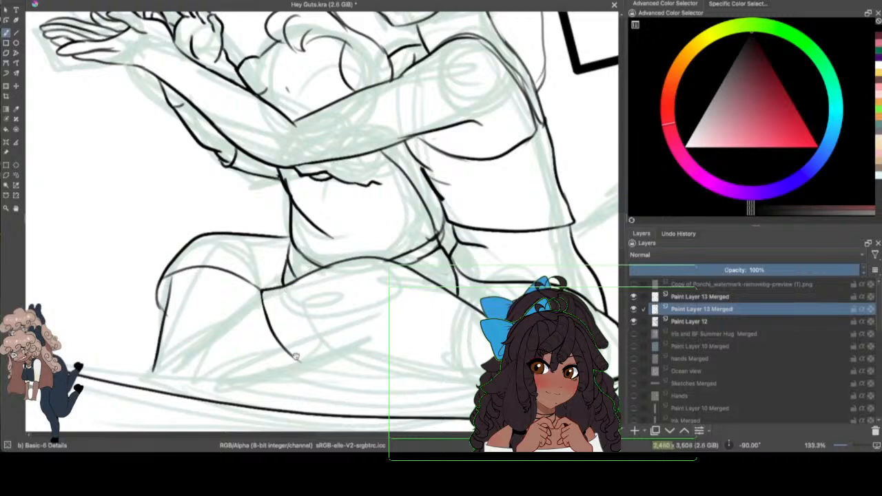
drag(298, 363, 346, 376)
mouse_move(367, 338)
mouse_down()
mouse_move(397, 330)
mouse_move(476, 369)
mouse_up()
drag(367, 342, 470, 412)
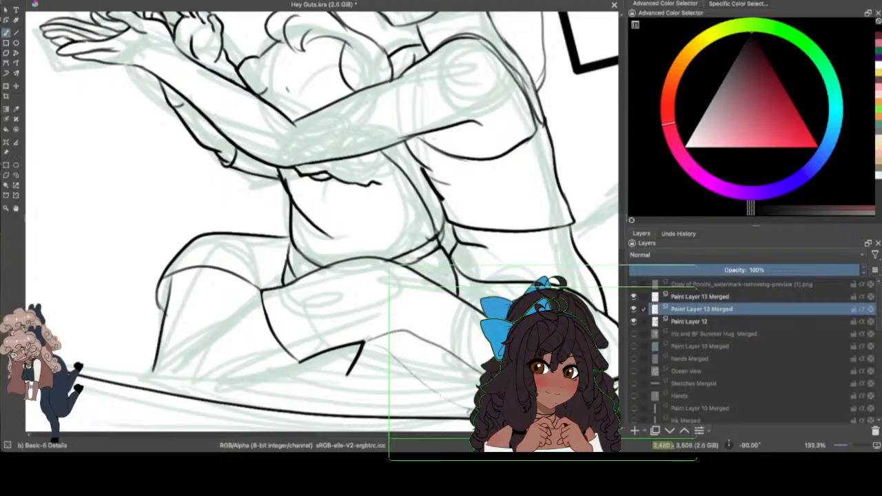
mouse_move(347, 374)
mouse_down()
mouse_move(352, 398)
mouse_move(421, 413)
mouse_move(388, 410)
mouse_move(452, 412)
mouse_up()
drag(389, 375, 433, 399)
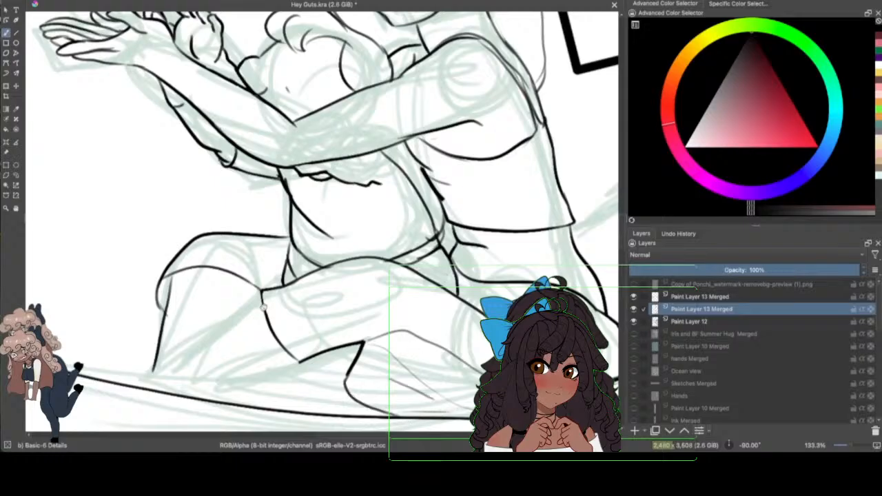
Step: Ink the shin lines of the bent legs down to the hammock and hide the sketch on Paint Layer 12
drag(264, 307, 191, 391)
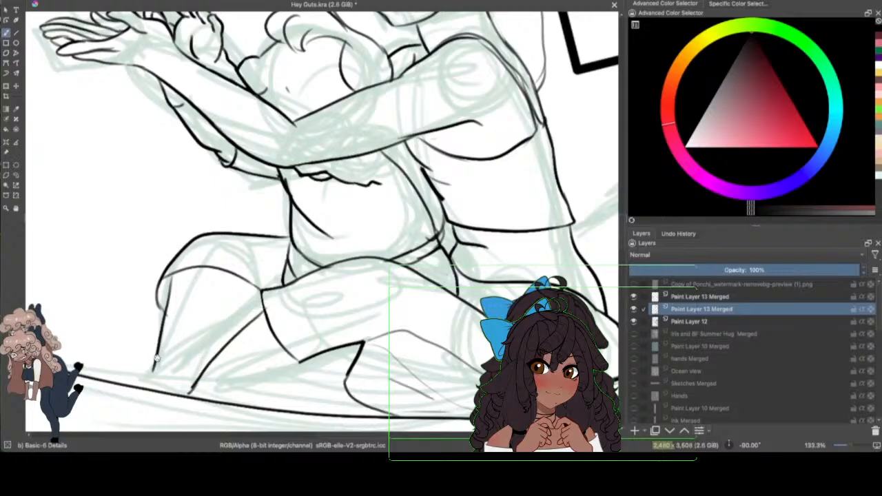
drag(159, 358, 148, 386)
drag(846, 445, 841, 444)
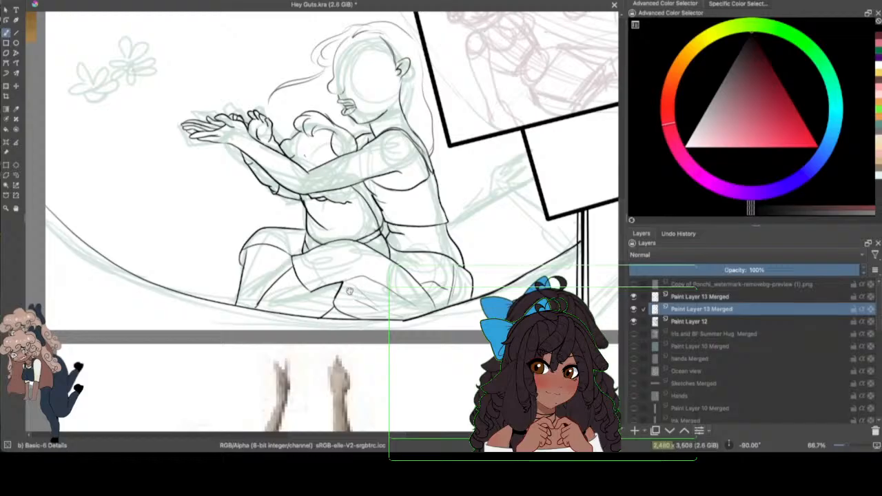
click(633, 321)
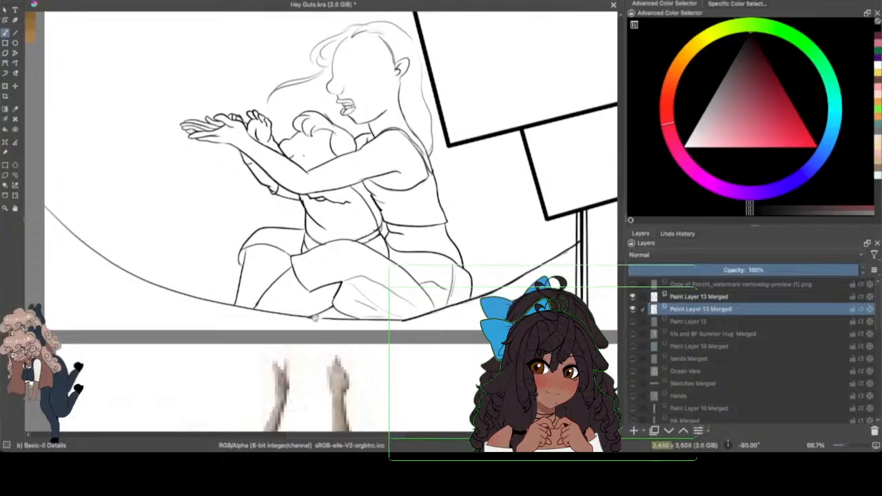
drag(314, 318, 335, 320)
click(69, 0)
key(Escape)
drag(309, 316, 332, 320)
click(69, 0)
click(76, 0)
Step: Close the gap in the hammock line beneath the folded leg and add short curved hatch strokes in the corner there
drag(841, 445, 848, 445)
scroll(298, 253, down, 5)
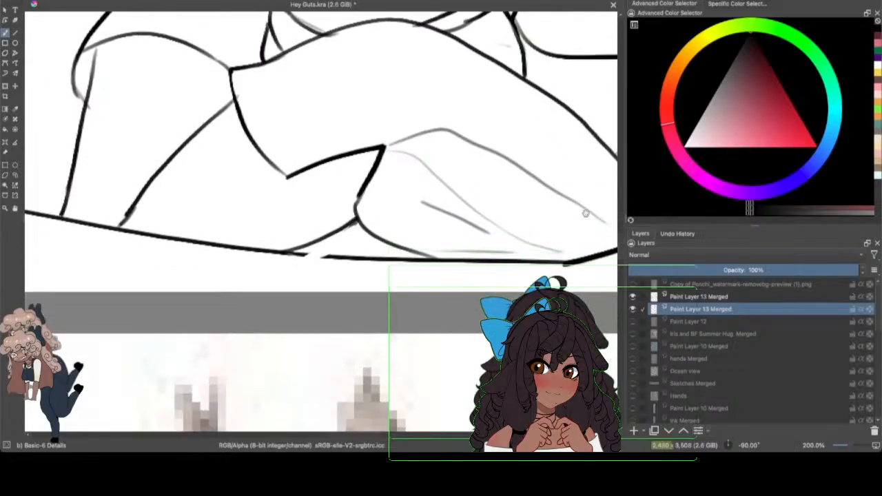
drag(299, 254, 343, 246)
mouse_move(358, 197)
mouse_down()
mouse_move(351, 222)
mouse_move(404, 253)
mouse_move(376, 255)
mouse_up()
mouse_move(316, 245)
mouse_down()
mouse_move(365, 259)
mouse_move(386, 249)
mouse_move(428, 256)
mouse_up()
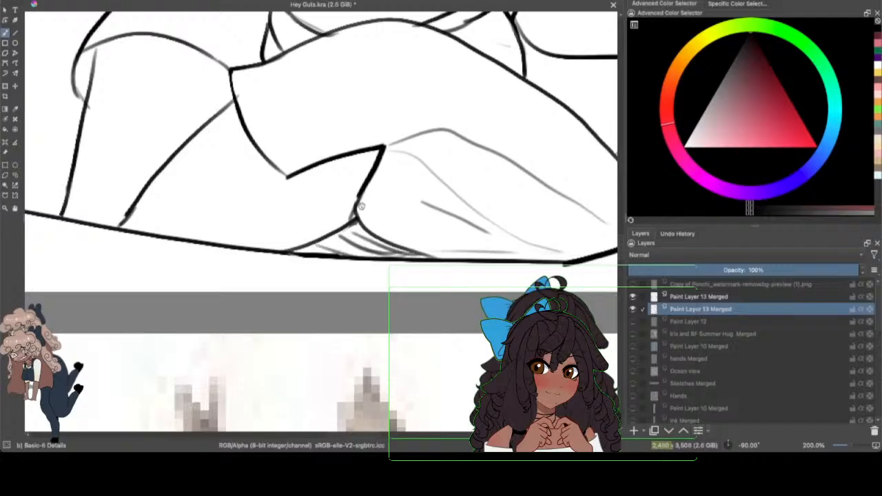
Step: Rework the near pant leg's short edge from its pointed corner down to the fold, and show the Paint Layer 12 sketch
drag(354, 202, 349, 210)
drag(369, 168, 357, 194)
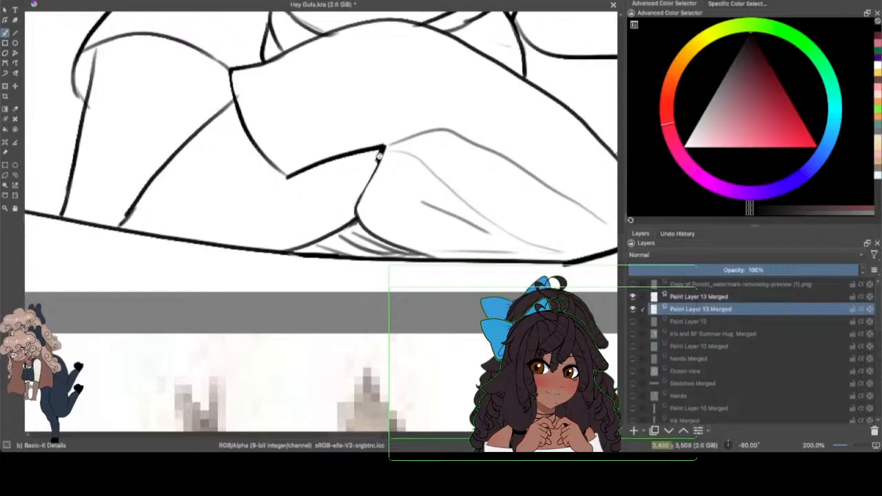
drag(378, 155, 362, 205)
scroll(843, 444, down, 4)
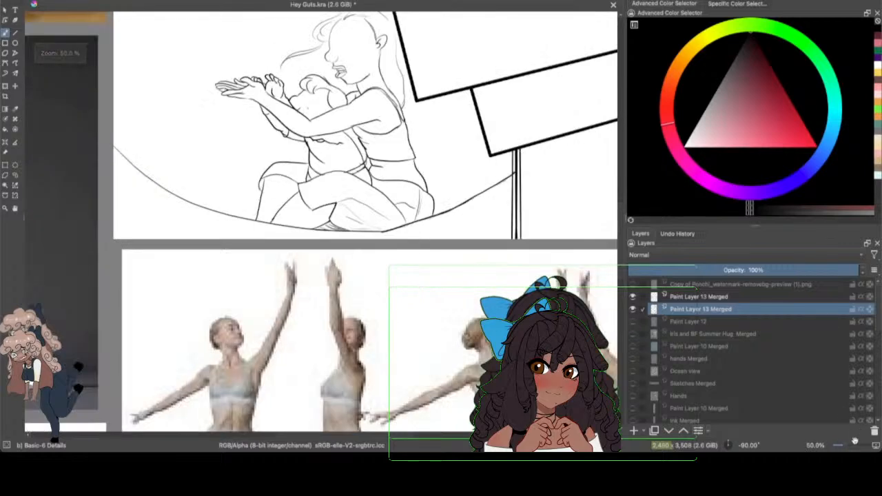
click(855, 443)
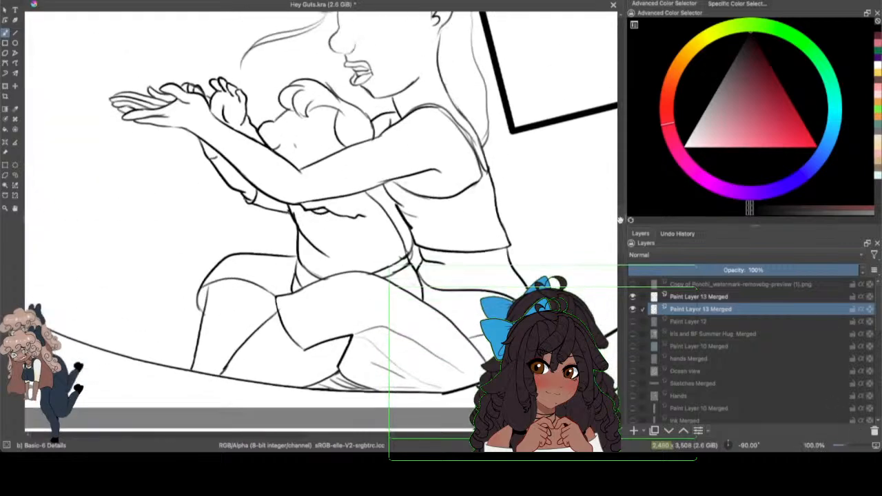
click(632, 321)
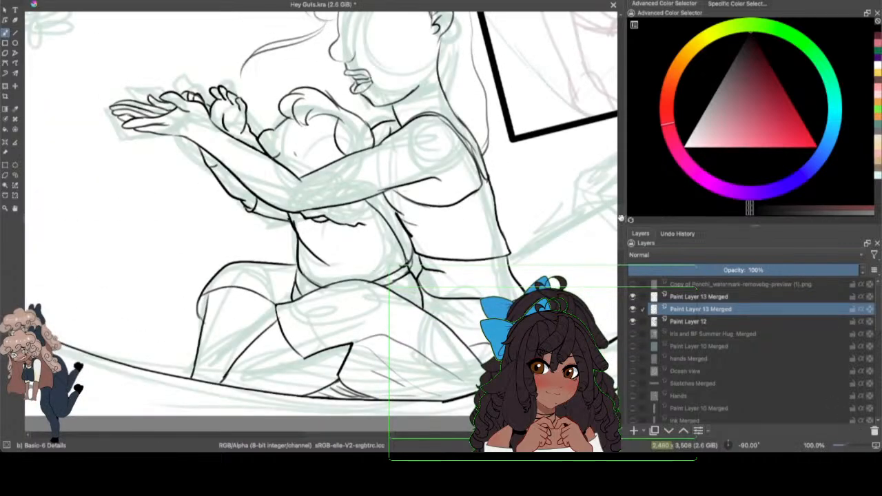
Step: Ink the fold creases running across the folded leg from the corner below the near leg's pointed edge
scroll(583, 169, down, 3)
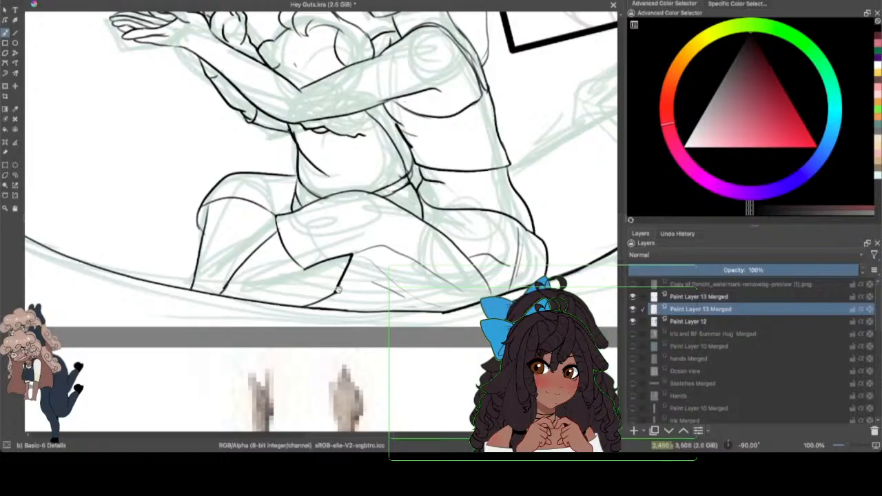
drag(354, 293, 390, 302)
drag(846, 448, 846, 445)
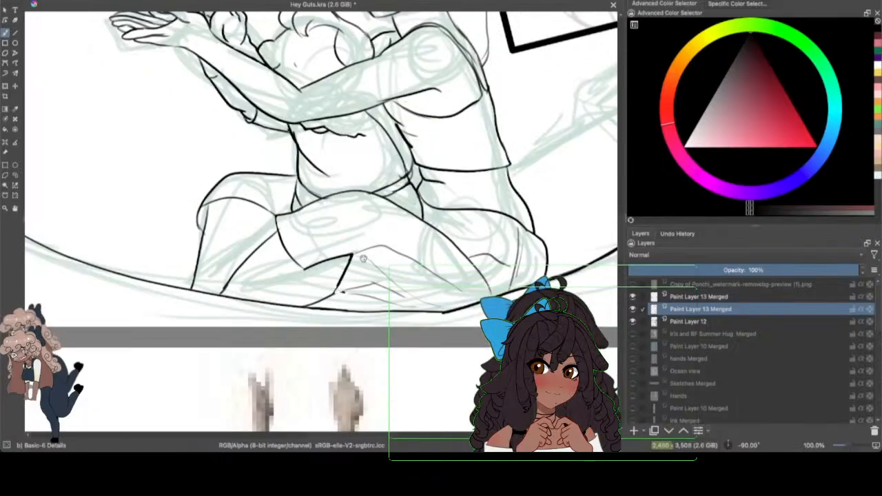
mouse_move(344, 275)
mouse_down()
mouse_move(337, 288)
mouse_move(346, 292)
mouse_move(383, 283)
mouse_up()
Step: Ink the larger figure's loose hair, extending the front strand downward and darkening the long strands falling behind her back
drag(848, 444, 849, 444)
drag(624, 226, 619, 210)
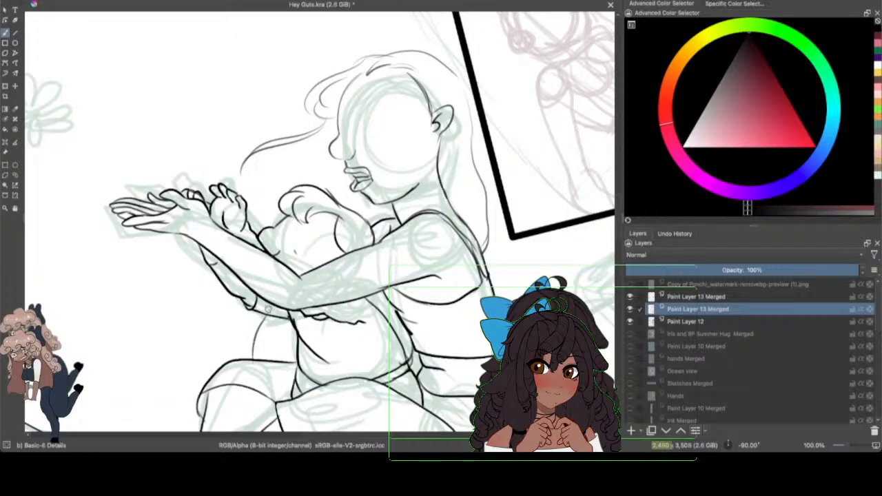
mouse_move(245, 168)
mouse_down()
mouse_move(262, 198)
mouse_move(259, 231)
mouse_up()
drag(451, 71, 490, 239)
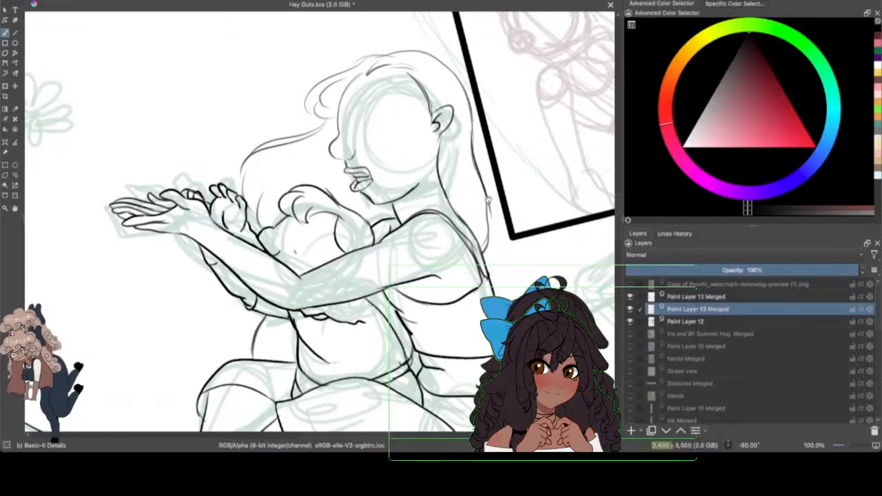
drag(489, 200, 489, 234)
drag(245, 168, 254, 207)
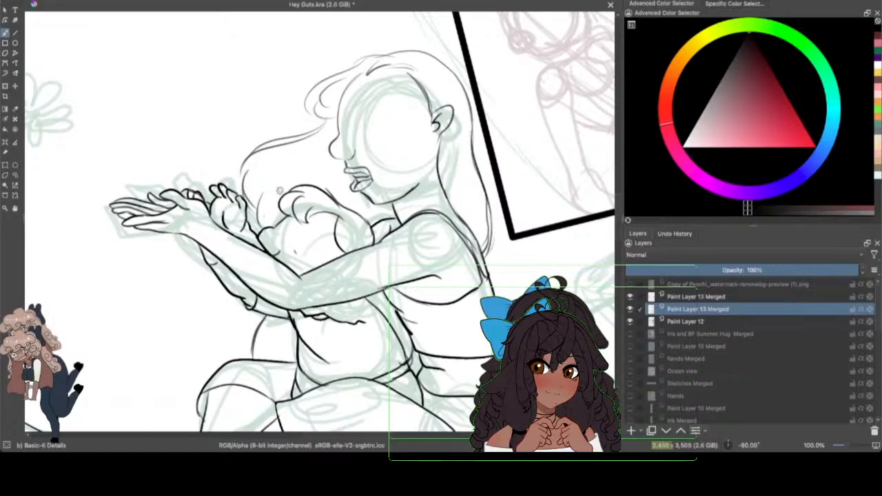
Step: Ink the hammock's far edge rising from the larger figure's lower back and save the document
scroll(394, 430, right, 5)
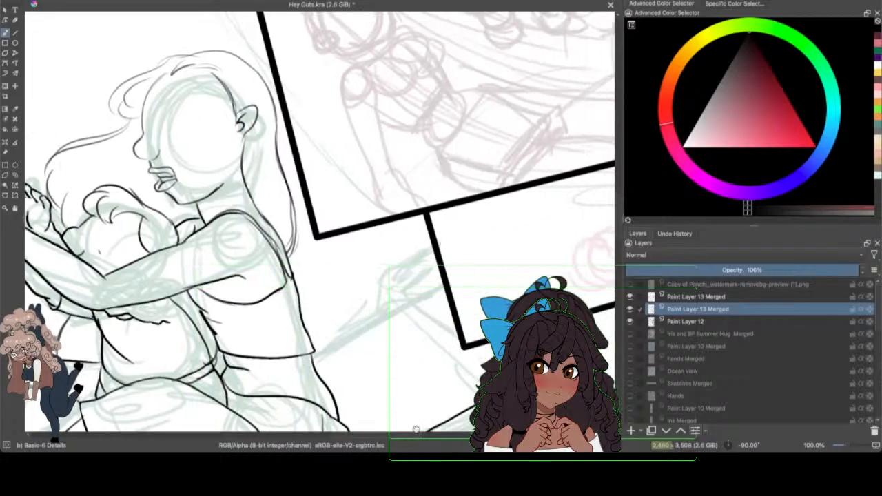
drag(313, 353, 380, 317)
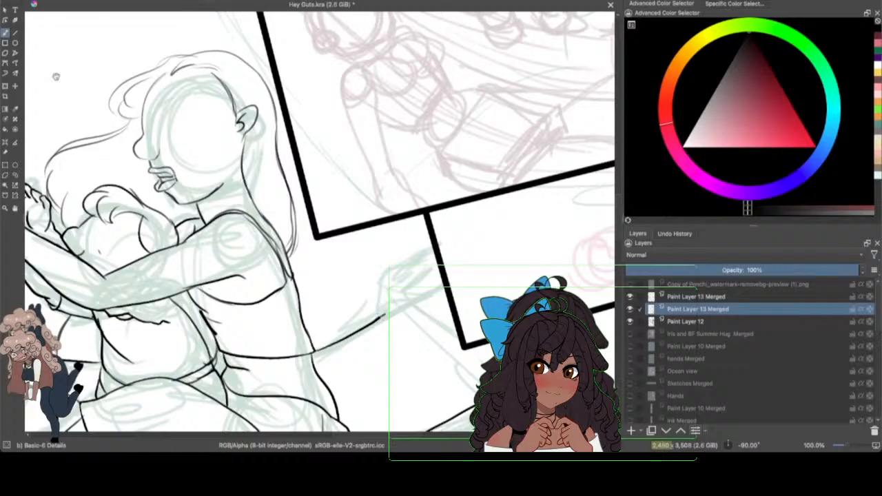
click(18, 33)
click(56, 1)
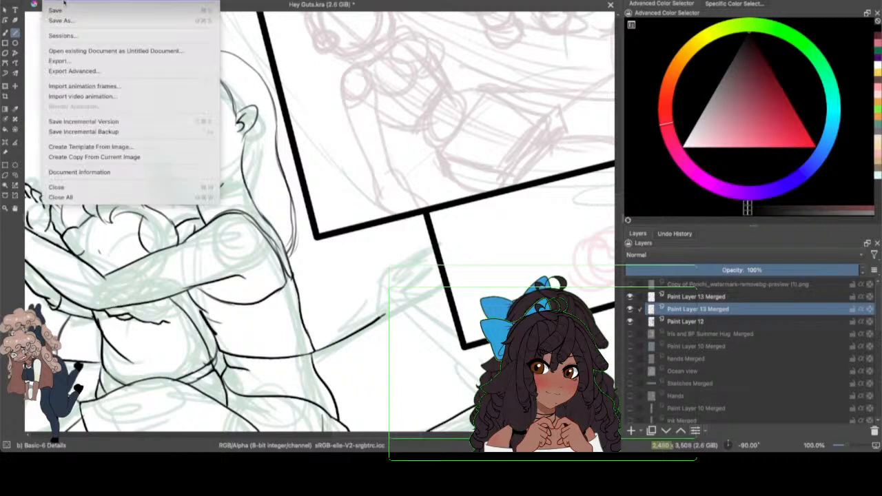
click(65, 12)
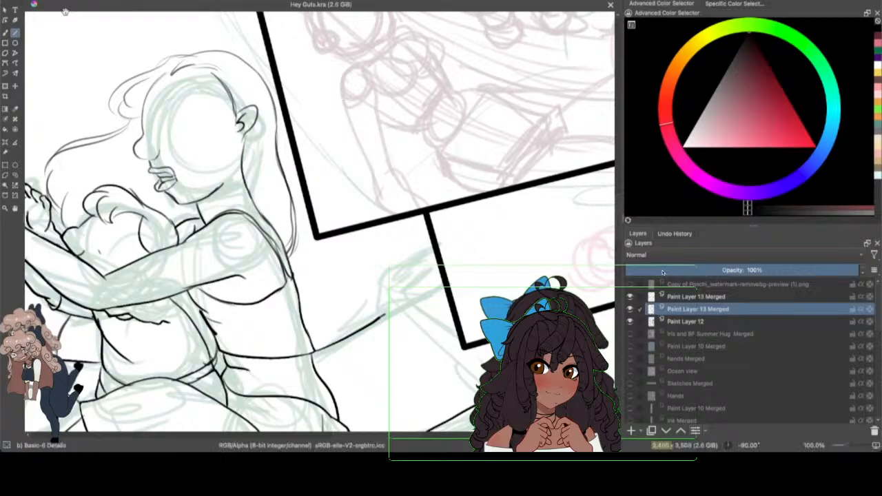
mouse_move(335, 274)
mouse_down()
mouse_move(336, 284)
mouse_move(453, 312)
mouse_up()
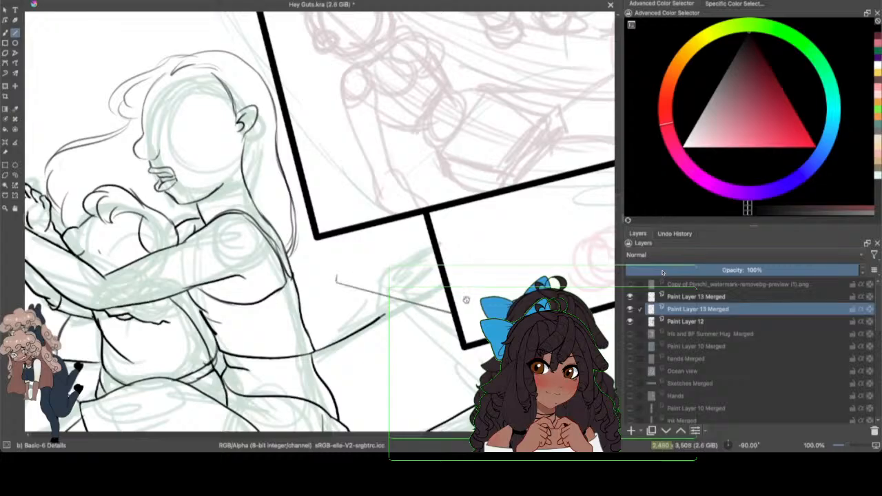
click(64, 1)
click(71, 1)
click(65, 1)
click(71, 1)
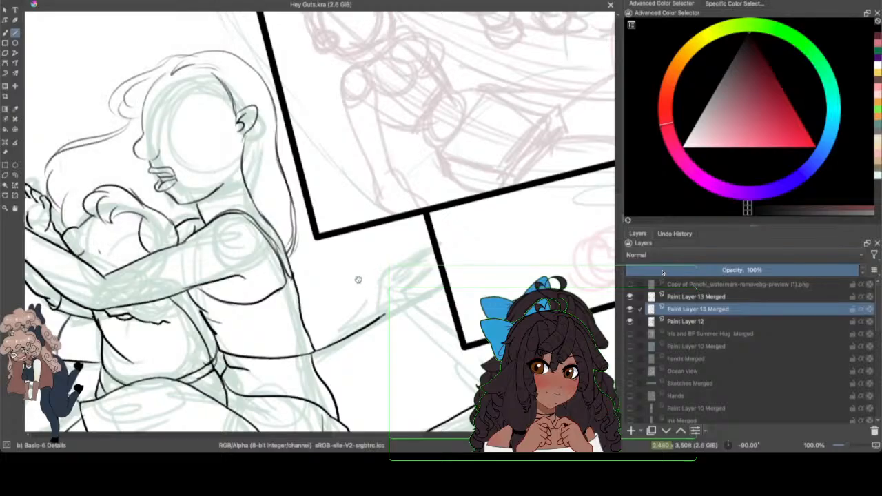
Step: Draw the hammock's spreader bar behind the figures with straight lines, including the rope rising to the small panel's frame
drag(358, 281, 455, 321)
mouse_move(360, 276)
mouse_down()
mouse_move(449, 315)
mouse_move(494, 348)
mouse_up()
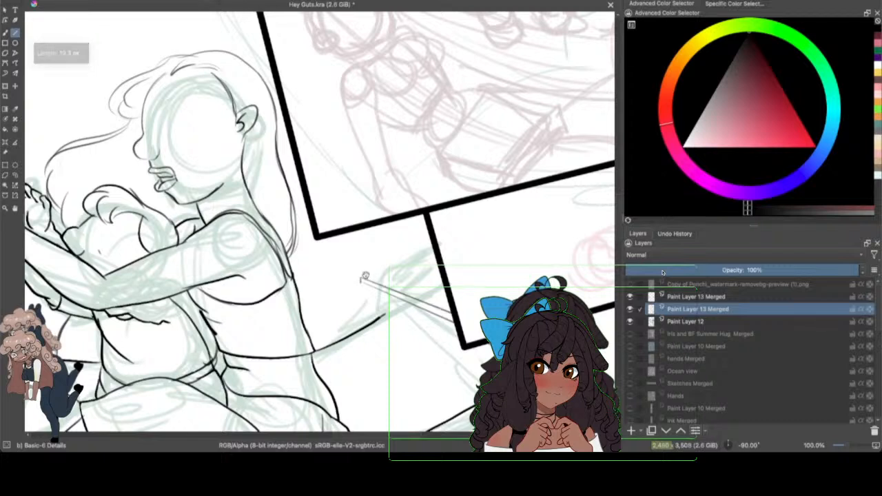
mouse_move(361, 278)
mouse_down()
mouse_move(406, 264)
mouse_move(445, 280)
mouse_move(454, 260)
mouse_move(445, 241)
mouse_move(430, 239)
mouse_move(420, 257)
mouse_move(432, 240)
mouse_move(424, 246)
mouse_up()
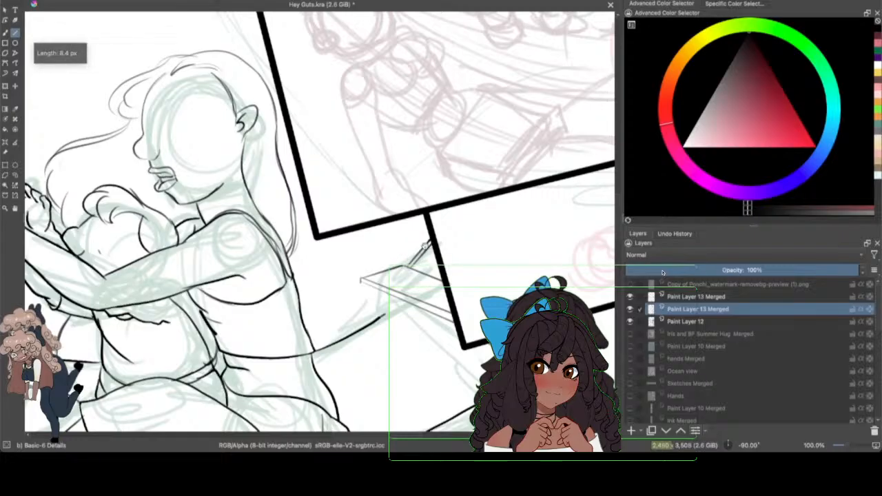
Step: Continue the hammock's far edge up to the spreader bar and draw parallel straight cord lines across the bar
key(b)
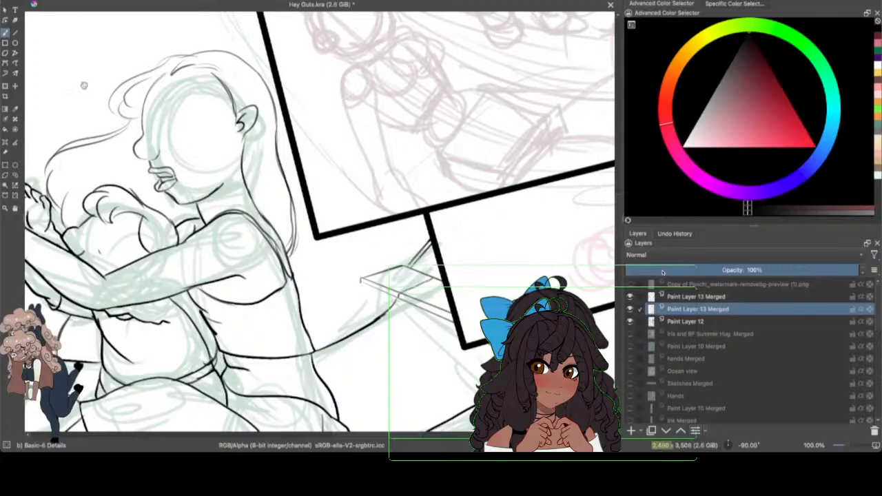
click(15, 32)
mouse_move(399, 267)
mouse_down()
mouse_move(408, 267)
mouse_move(377, 281)
mouse_move(409, 268)
mouse_up()
click(7, 32)
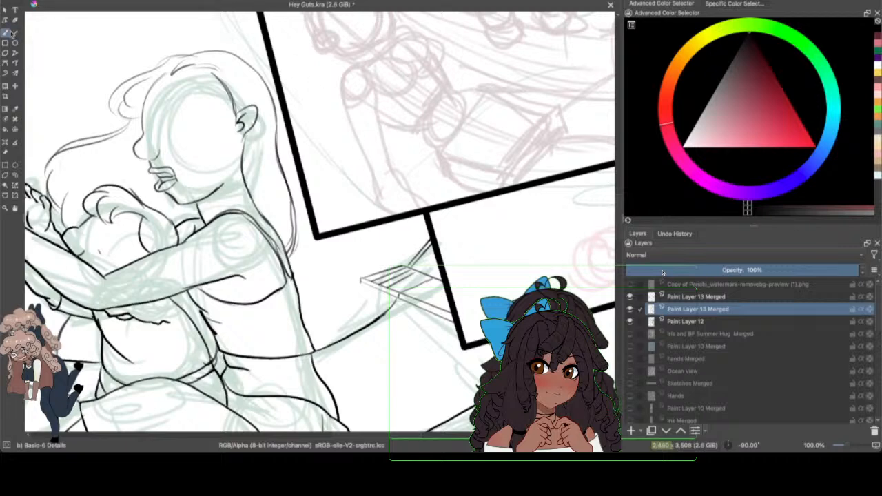
Step: Ink thick rounded loops where the cords wrap around both long edges of the spreader bar
drag(847, 446, 852, 446)
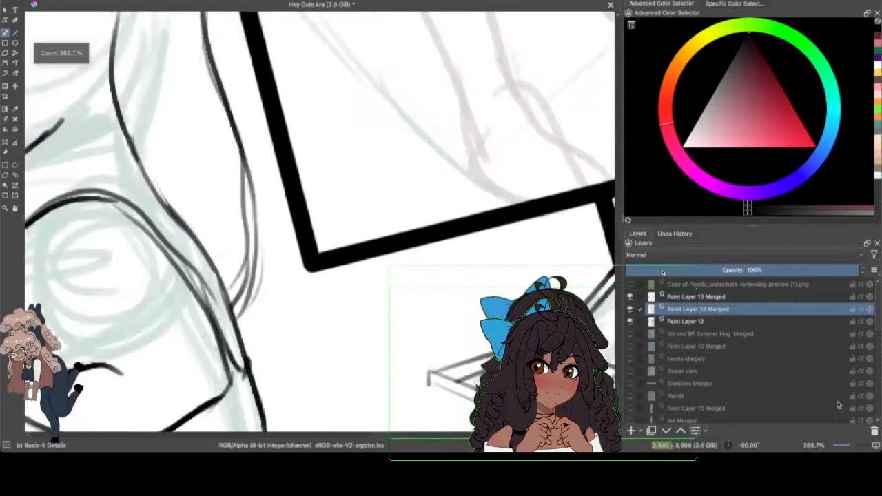
drag(620, 164, 619, 227)
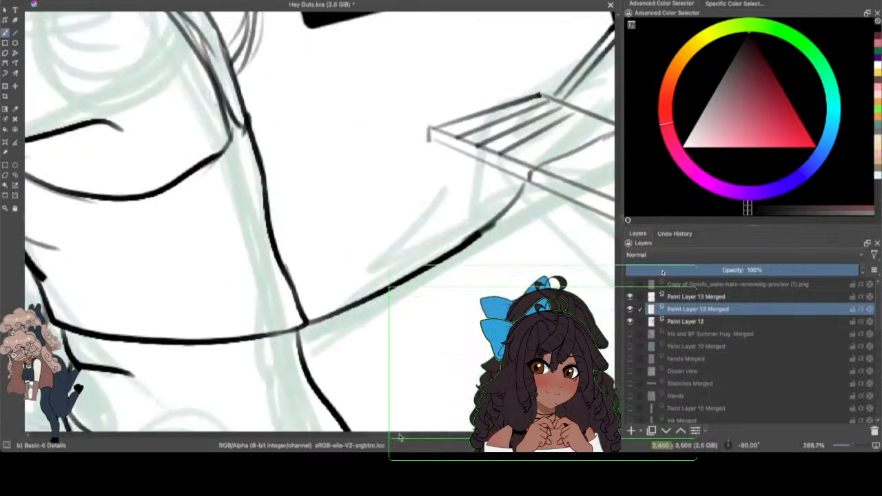
drag(399, 437, 411, 439)
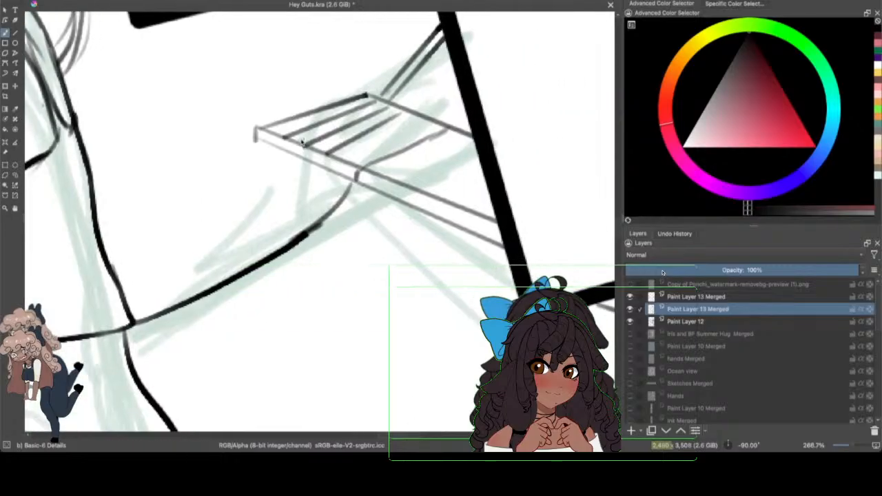
mouse_move(285, 138)
mouse_down()
mouse_move(301, 153)
mouse_move(329, 172)
mouse_up()
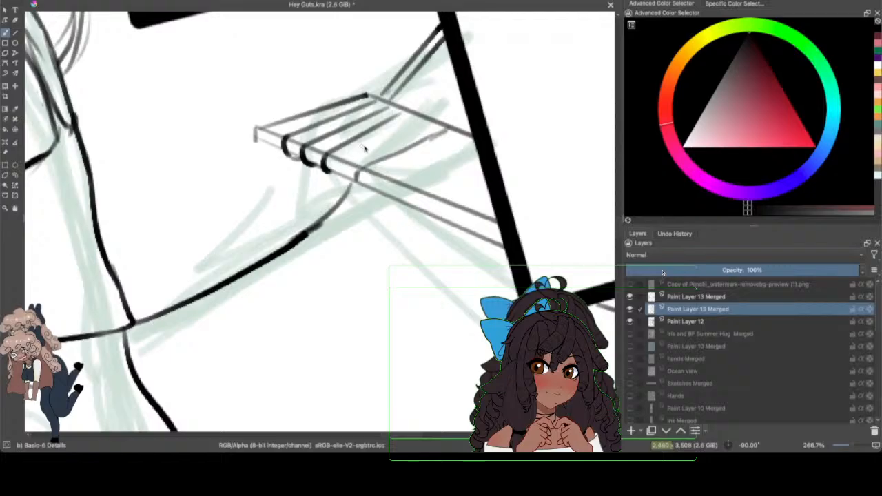
mouse_move(391, 117)
mouse_down()
mouse_move(415, 109)
mouse_move(407, 101)
mouse_move(375, 103)
mouse_move(405, 109)
mouse_up()
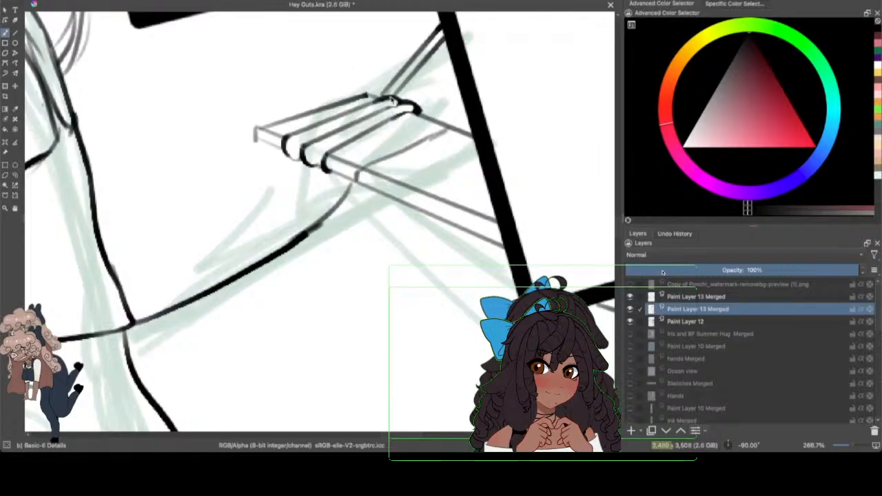
drag(384, 112, 416, 109)
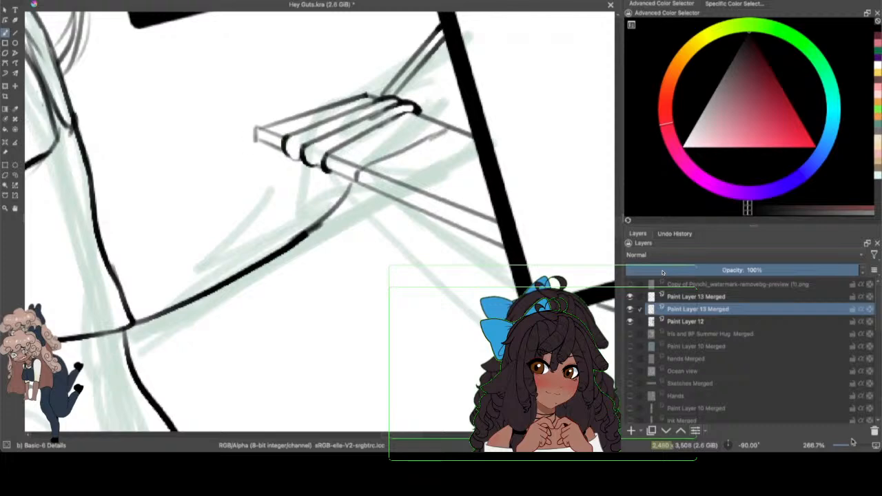
Step: Ink a curved line from the page's lower edge up toward the post beside the hammock, redoing and darkening its lower part
drag(852, 442, 853, 441)
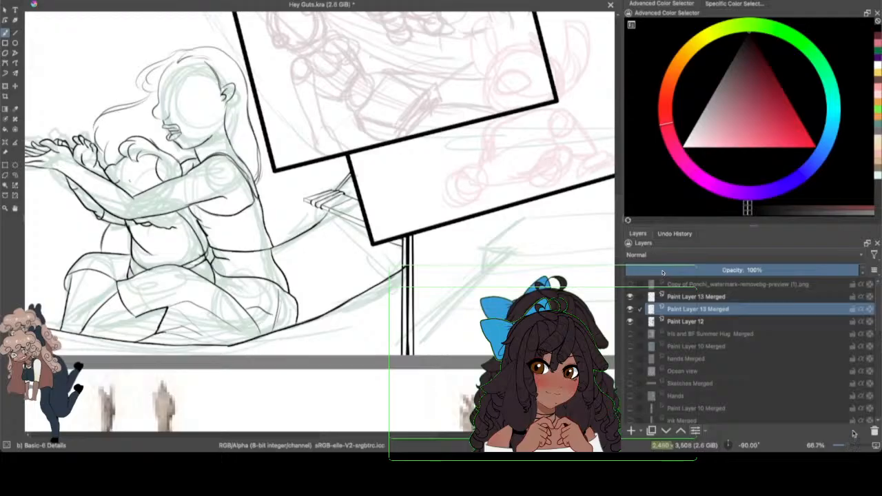
scroll(425, 434, left, 5)
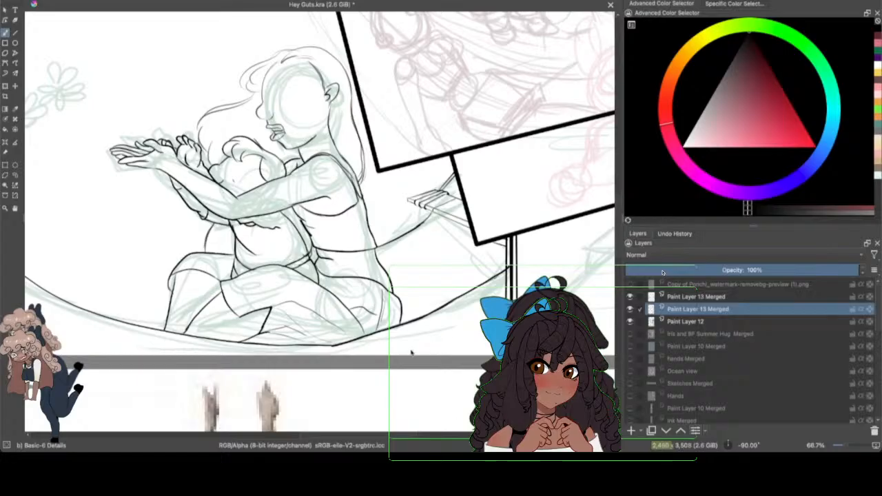
mouse_move(425, 355)
mouse_down()
mouse_move(464, 332)
mouse_move(518, 268)
mouse_up()
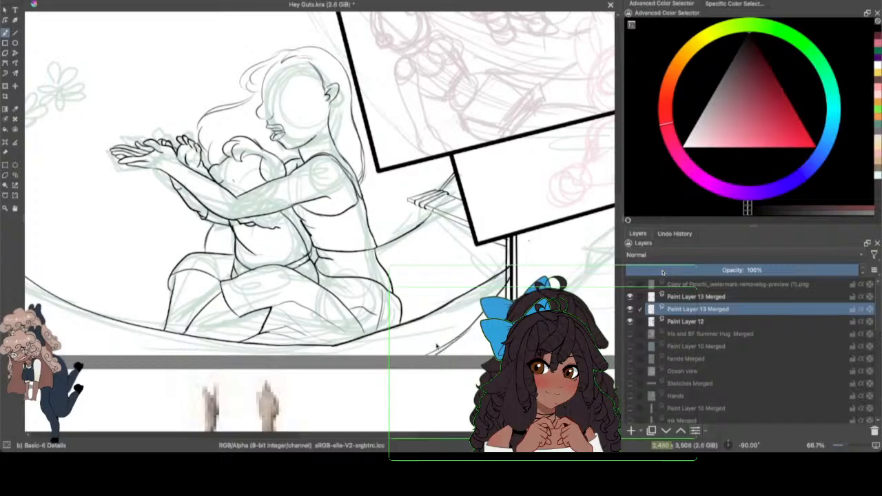
key(F6)
click(513, 264)
mouse_move(511, 259)
mouse_down()
mouse_move(509, 295)
mouse_move(512, 263)
mouse_up()
key(super+z)
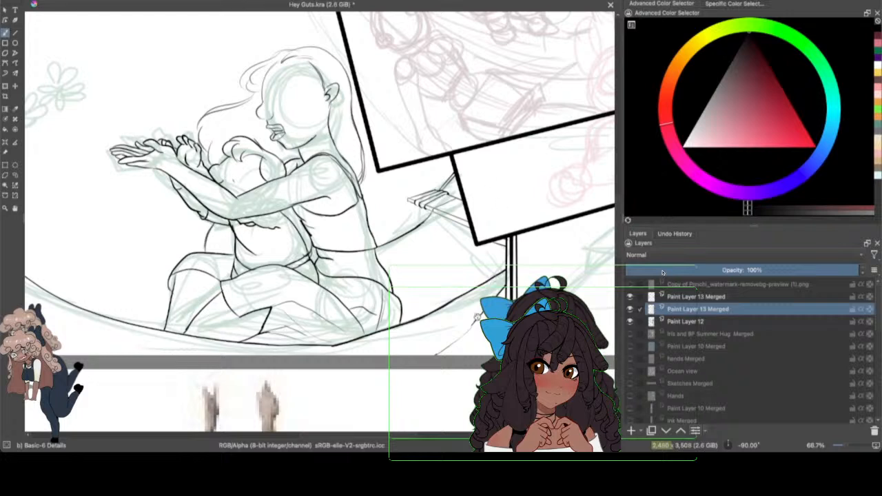
drag(477, 317, 437, 355)
drag(474, 322, 435, 353)
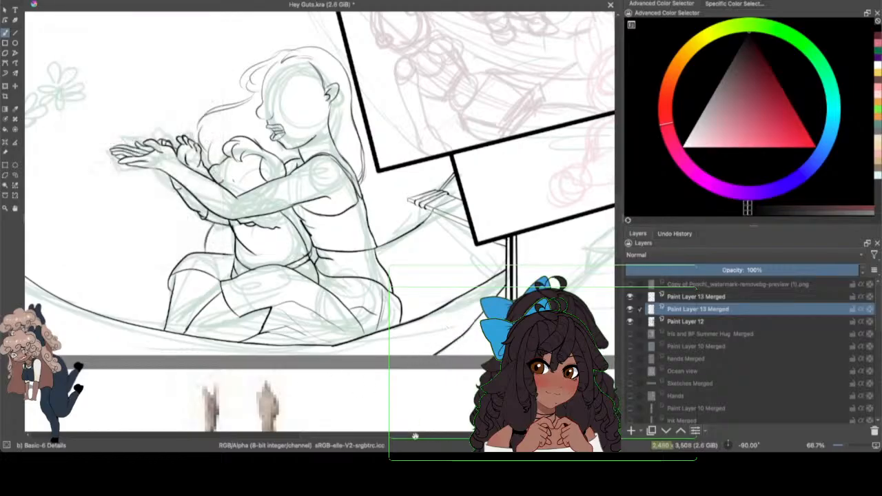
Step: Darken the hammock's near edge beside the front figure's foot, and check the line art with the Paint Layer 12 sketch temporarily hidden
drag(415, 436, 390, 436)
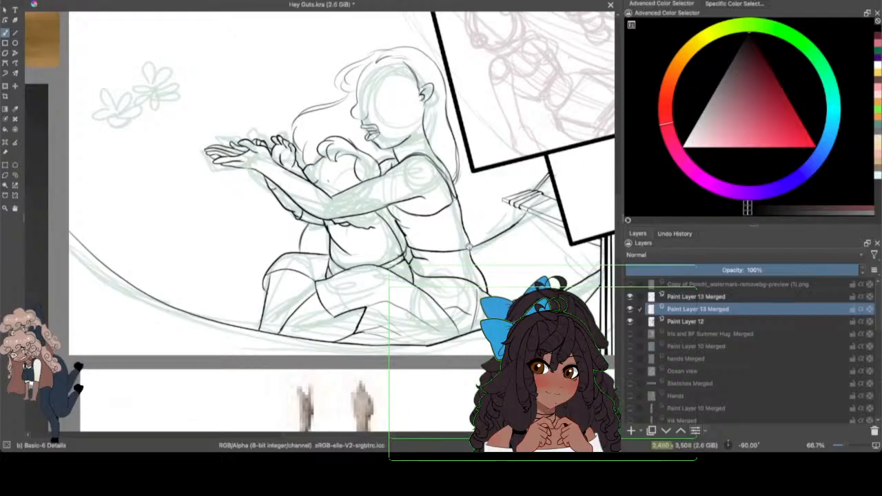
drag(261, 321, 238, 327)
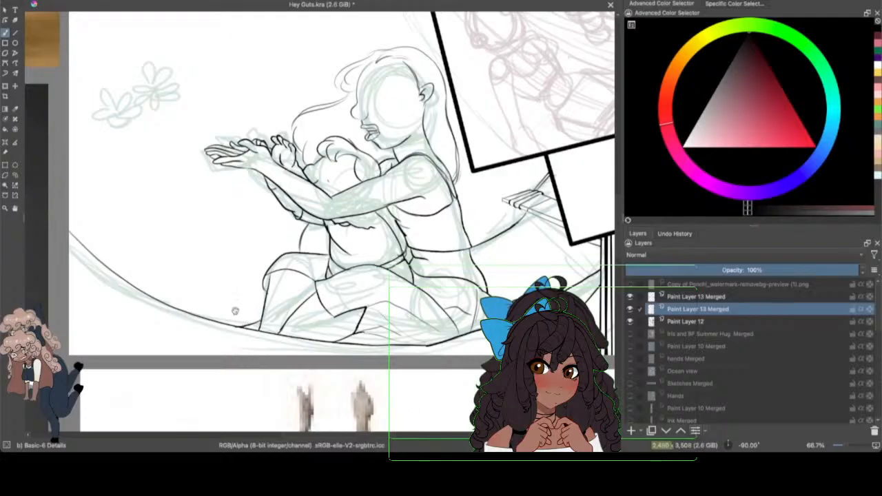
click(55, 0)
click(630, 321)
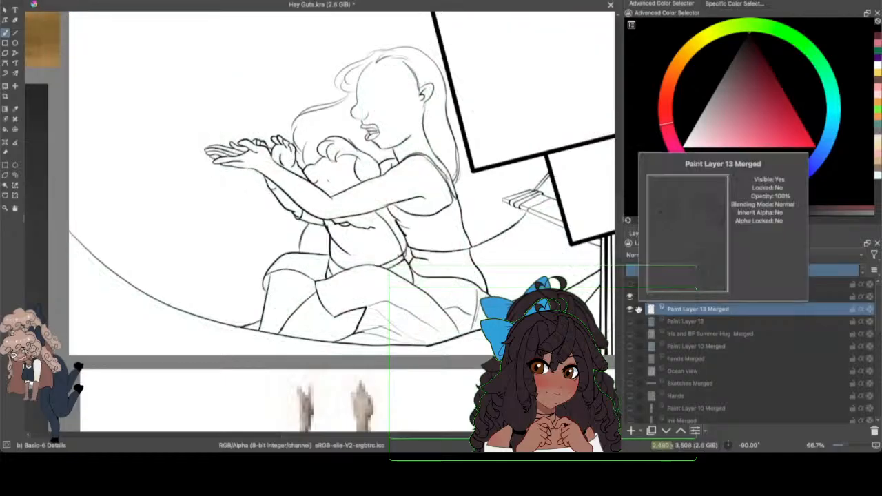
click(630, 321)
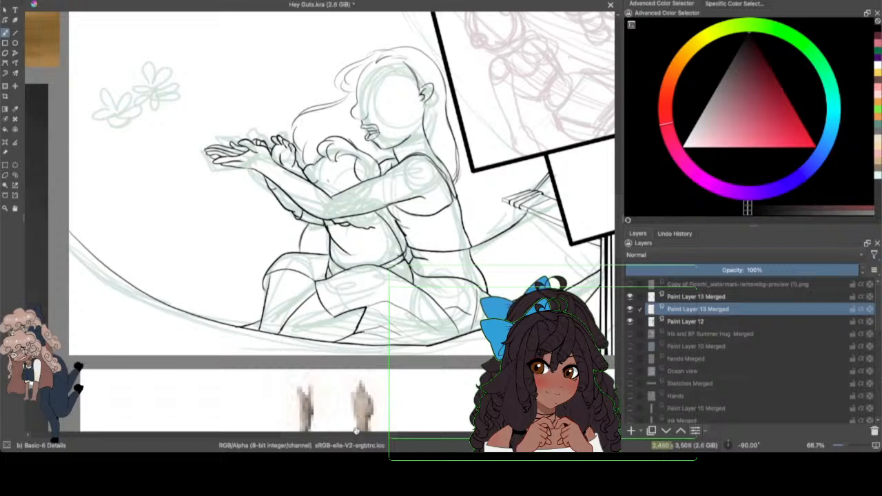
Step: Ink the lower sketched flower in front of the outstretched hands with rounded overlapping petals meeting at its centre
scroll(361, 423, left, 2)
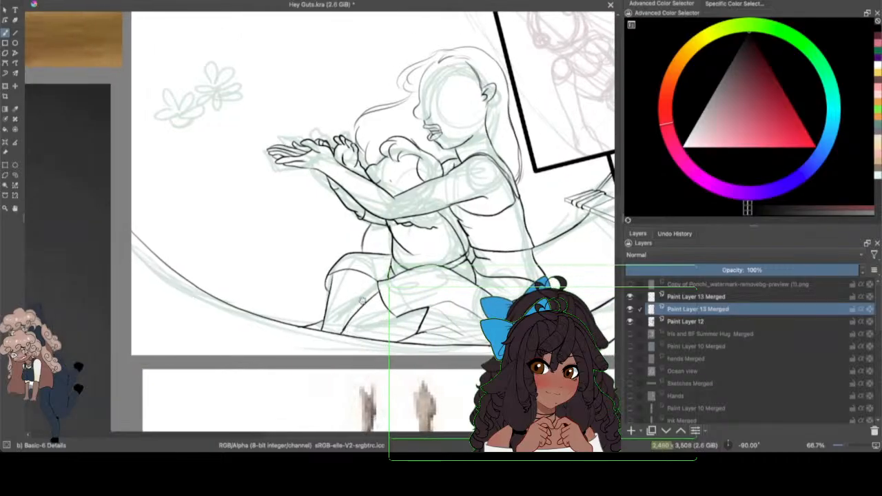
click(847, 445)
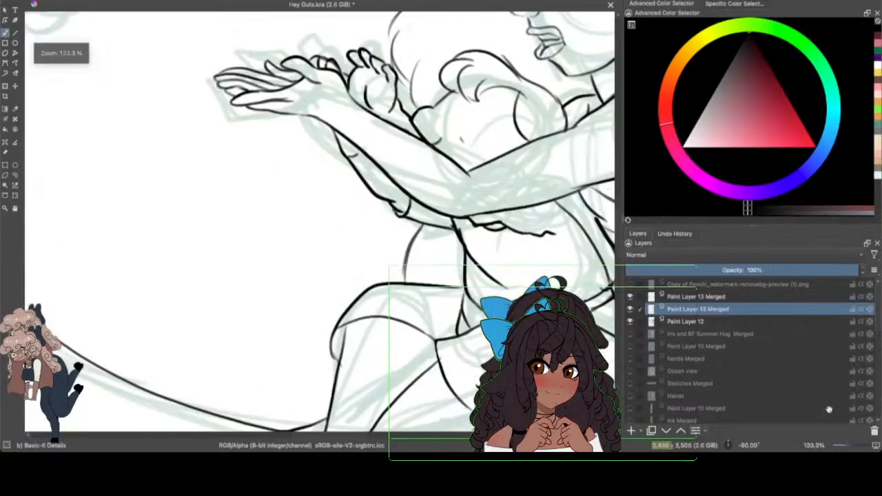
scroll(620, 212, up, 3)
scroll(322, 427, left, 5)
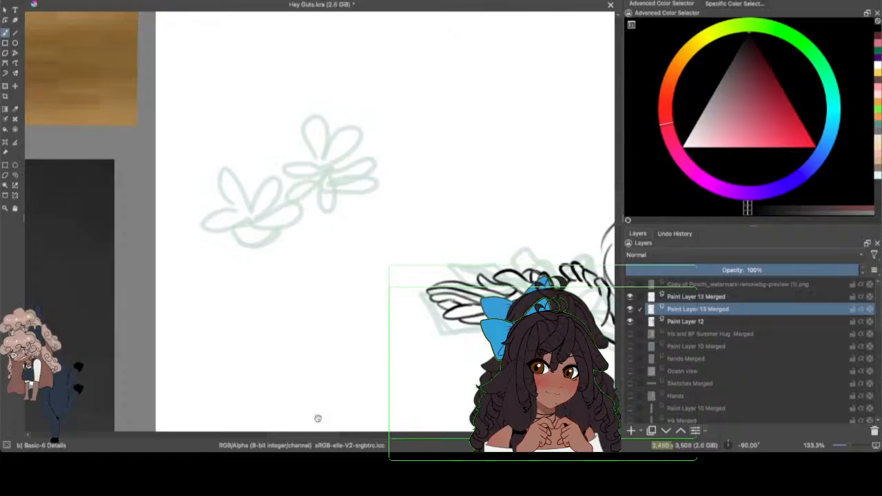
mouse_move(210, 202)
mouse_down()
mouse_move(203, 176)
mouse_move(253, 210)
mouse_move(230, 199)
mouse_move(228, 231)
mouse_move(214, 232)
mouse_move(257, 219)
mouse_up()
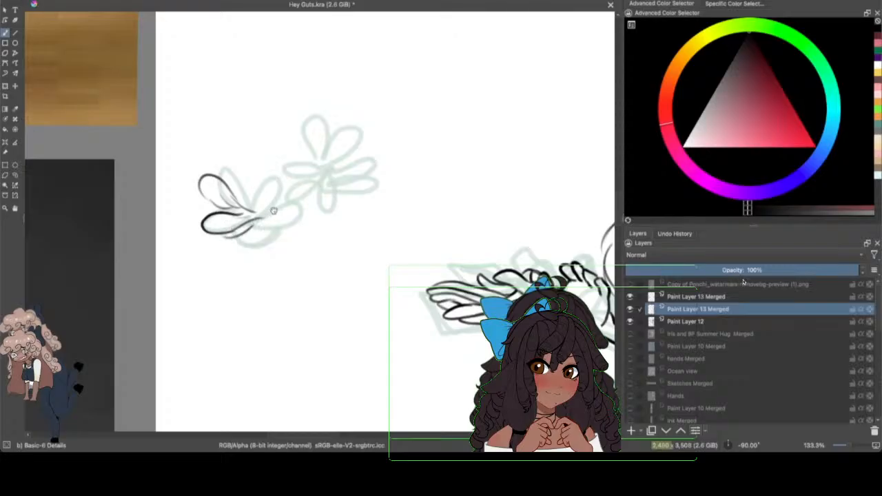
mouse_move(243, 237)
mouse_down()
mouse_move(256, 225)
mouse_move(301, 222)
mouse_move(245, 238)
mouse_move(281, 233)
mouse_up()
mouse_move(247, 202)
mouse_down()
mouse_move(256, 205)
mouse_move(288, 168)
mouse_up()
mouse_move(260, 212)
mouse_down()
mouse_move(305, 179)
mouse_move(299, 204)
mouse_move(320, 196)
mouse_up()
mouse_move(284, 218)
mouse_down()
mouse_move(318, 197)
mouse_move(299, 222)
mouse_up()
mouse_move(287, 174)
mouse_down()
mouse_move(261, 214)
mouse_move(295, 201)
mouse_move(235, 218)
mouse_move(270, 223)
mouse_move(272, 231)
mouse_move(235, 239)
mouse_up()
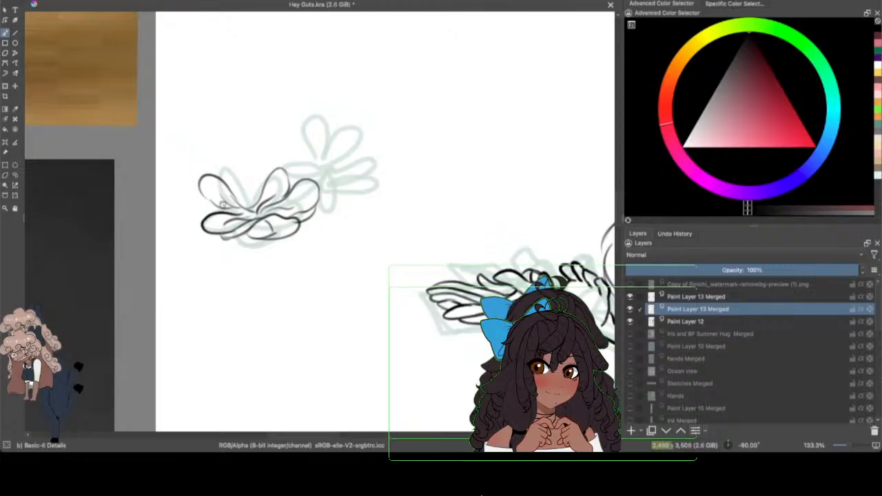
Step: Compare the lower flower with the sketch layer hidden, and strengthen its upper outer petal down to the centre
click(629, 321)
click(629, 321)
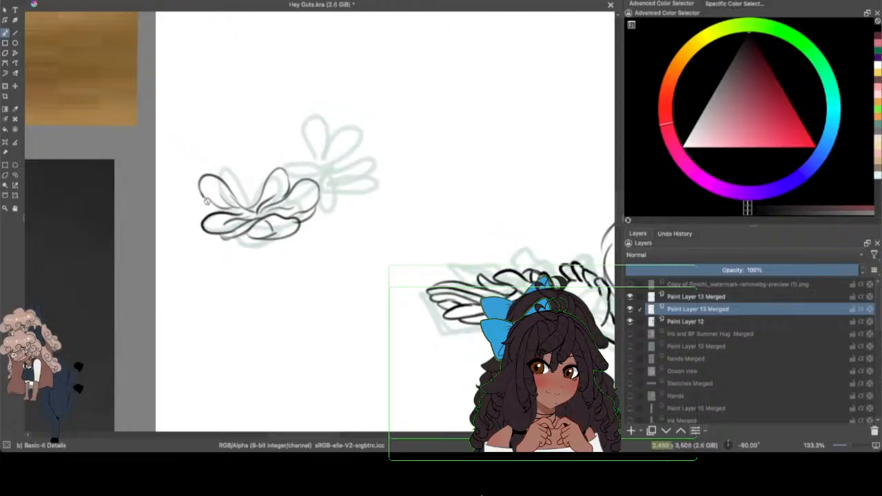
mouse_move(206, 200)
mouse_down()
mouse_move(255, 210)
mouse_move(232, 195)
mouse_move(248, 215)
mouse_move(235, 214)
mouse_move(262, 221)
mouse_up()
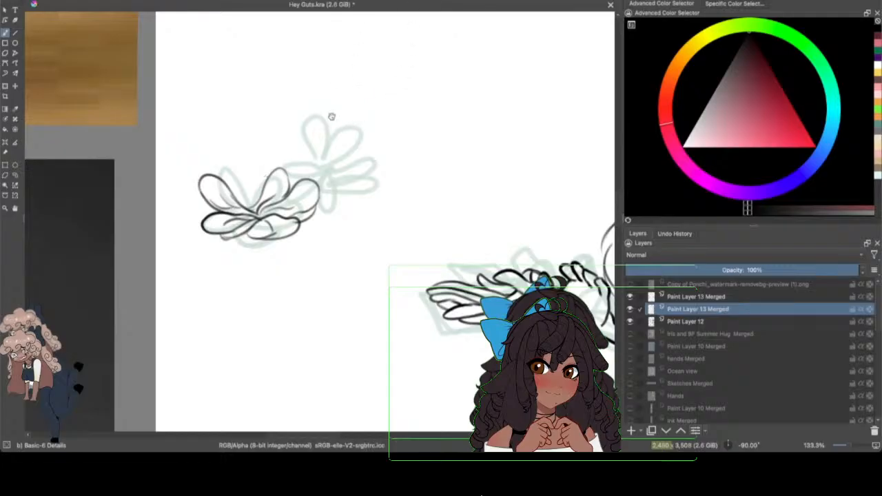
Step: Ink the large outer petal and the rounded front petal of the second flower, offset from its sketch
mouse_move(315, 120)
mouse_down()
mouse_move(346, 121)
mouse_move(372, 145)
mouse_up()
mouse_move(320, 118)
mouse_down()
mouse_move(312, 129)
mouse_move(350, 153)
mouse_move(346, 161)
mouse_move(374, 162)
mouse_up()
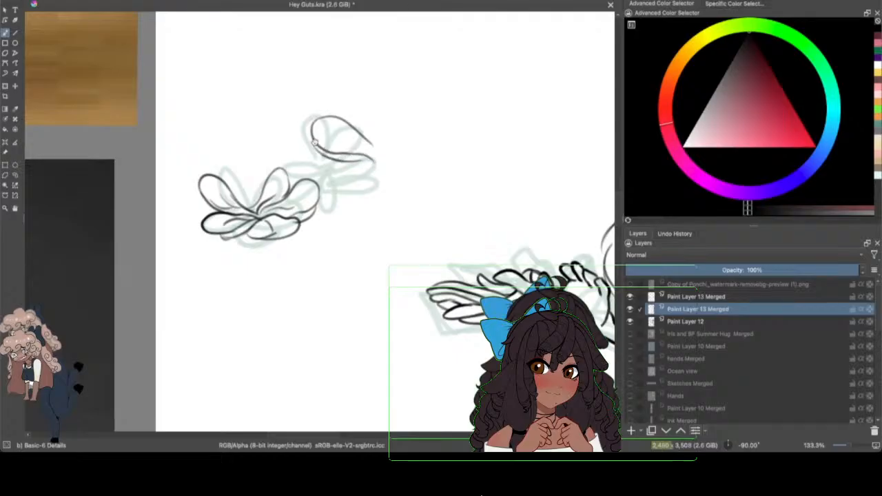
mouse_move(315, 143)
mouse_down()
mouse_move(358, 168)
mouse_move(342, 175)
mouse_move(356, 185)
mouse_move(352, 192)
mouse_move(344, 183)
mouse_move(376, 188)
mouse_up()
mouse_move(361, 150)
mouse_down()
mouse_move(373, 127)
mouse_move(373, 146)
mouse_move(363, 140)
mouse_move(376, 159)
mouse_up()
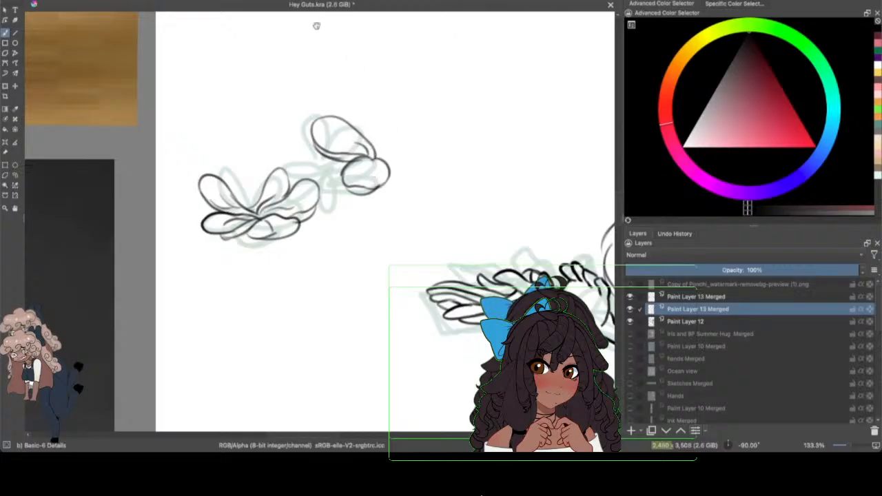
Step: Complete the second flower with a back petal, two petals on its far side and crease lines toward the centre
mouse_move(338, 119)
mouse_down()
mouse_move(350, 100)
mouse_move(379, 126)
mouse_move(382, 149)
mouse_up()
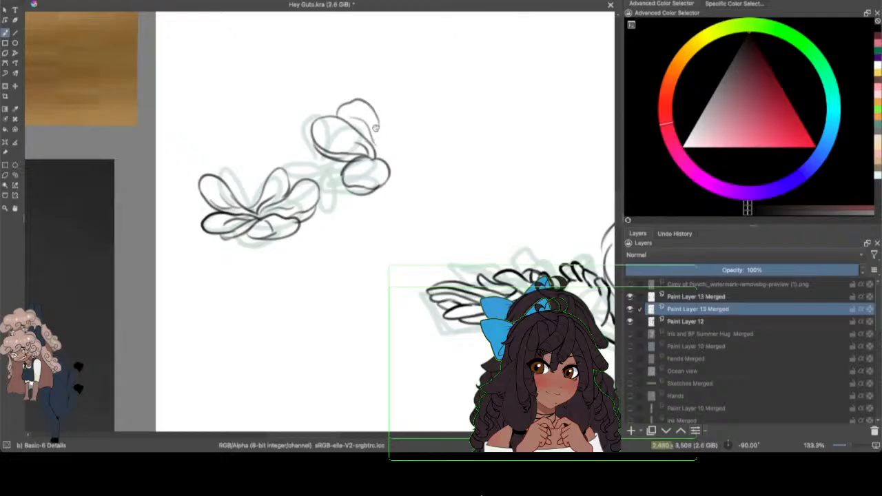
mouse_move(377, 111)
mouse_down()
mouse_move(382, 161)
mouse_move(381, 122)
mouse_move(404, 107)
mouse_move(416, 129)
mouse_up()
mouse_move(383, 157)
mouse_down()
mouse_move(415, 141)
mouse_move(432, 174)
mouse_move(389, 165)
mouse_move(412, 171)
mouse_up()
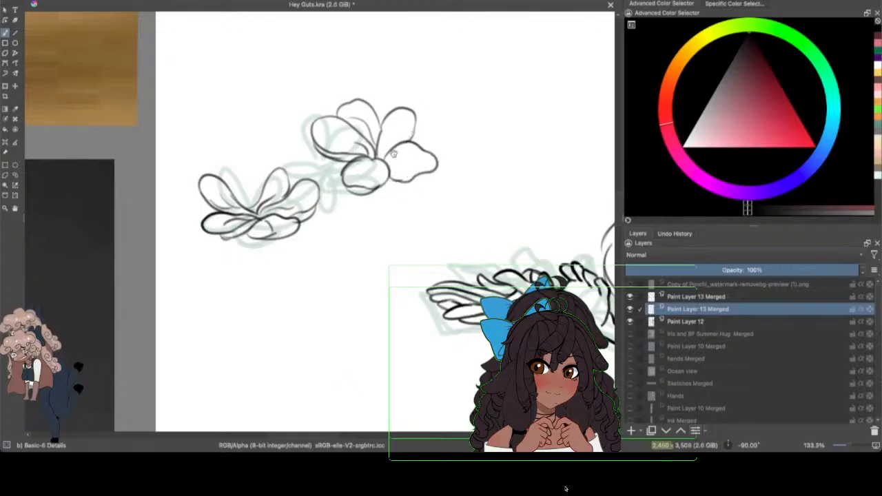
mouse_move(379, 159)
mouse_down()
mouse_move(383, 144)
mouse_move(364, 171)
mouse_up()
drag(415, 133, 406, 145)
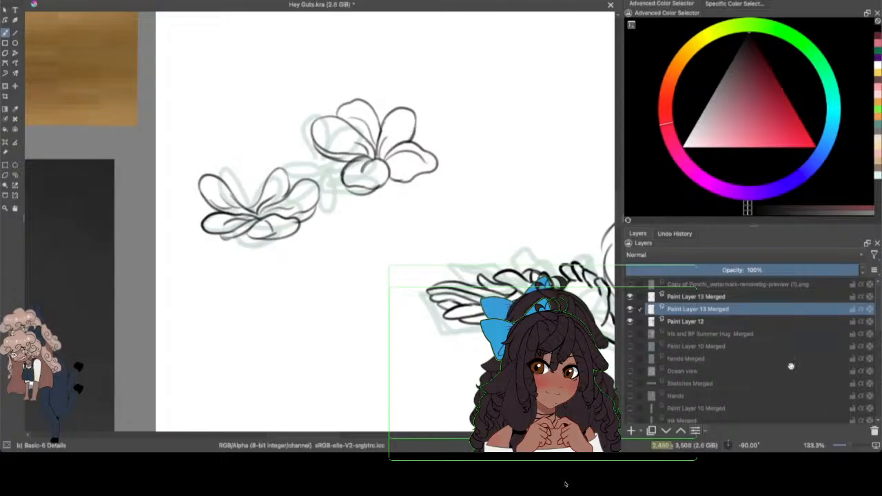
Step: Check both inked flowers with the Paint Layer 12 sketch temporarily hidden, and save the drawing
click(629, 321)
click(631, 321)
click(53, 1)
click(66, 11)
Step: Examine the line art of the panel with the flowers and seated pair, with the Paint Layer 12 sketch temporarily hidden
key(ctrl+minus)
key(ctrl+minus)
key(ctrl+minus)
key(ctrl+minus)
key(ctrl+minus)
key(ctrl+plus)
key(ctrl+plus)
key(ctrl+plus)
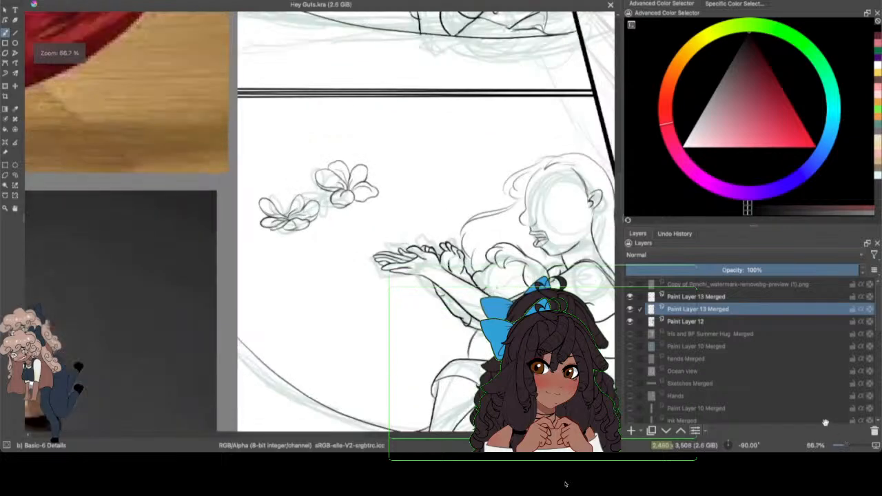
drag(357, 434, 389, 434)
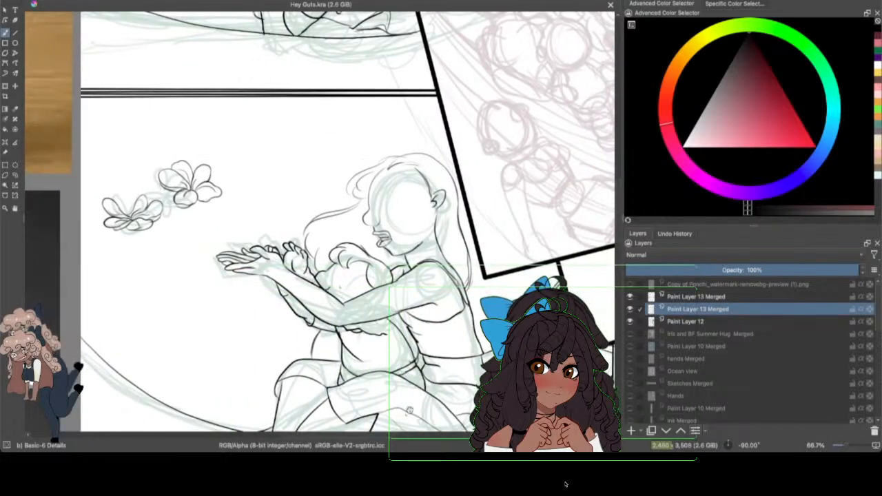
click(629, 321)
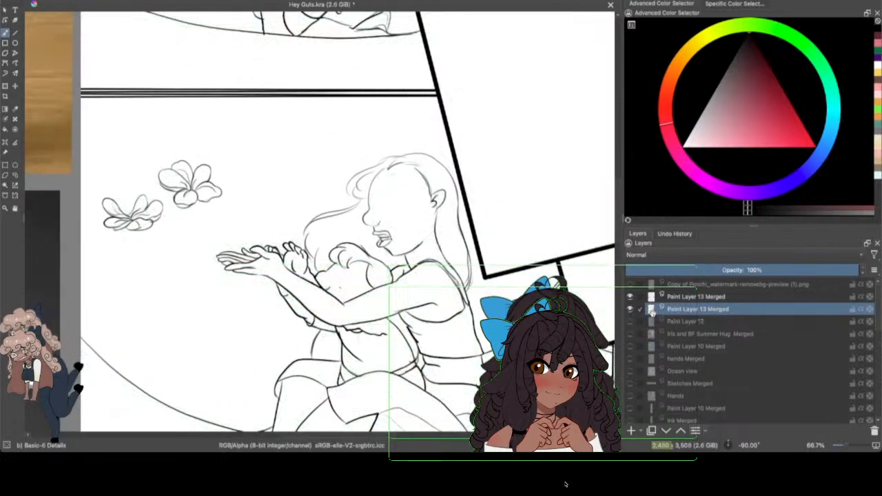
mouse_move(659, 309)
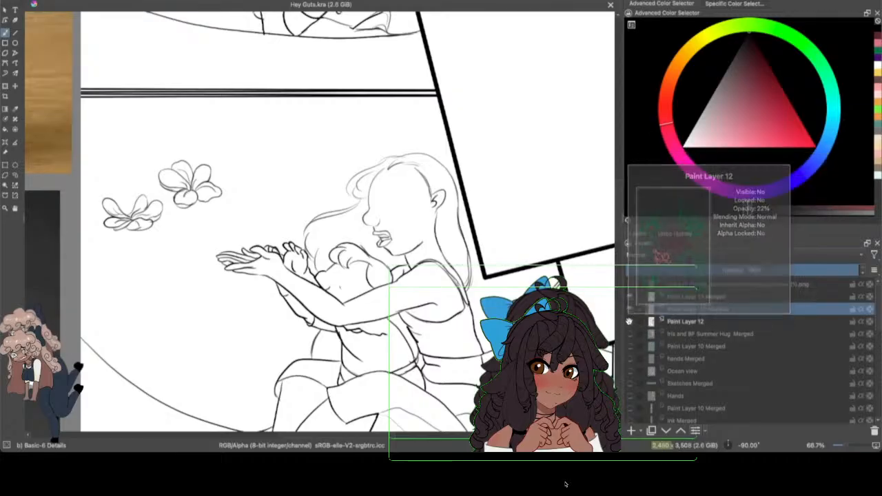
click(629, 321)
Step: Review the whole page's line art with the sketch layer temporarily hidden, and find the panel with the small sitting character
drag(844, 445, 841, 445)
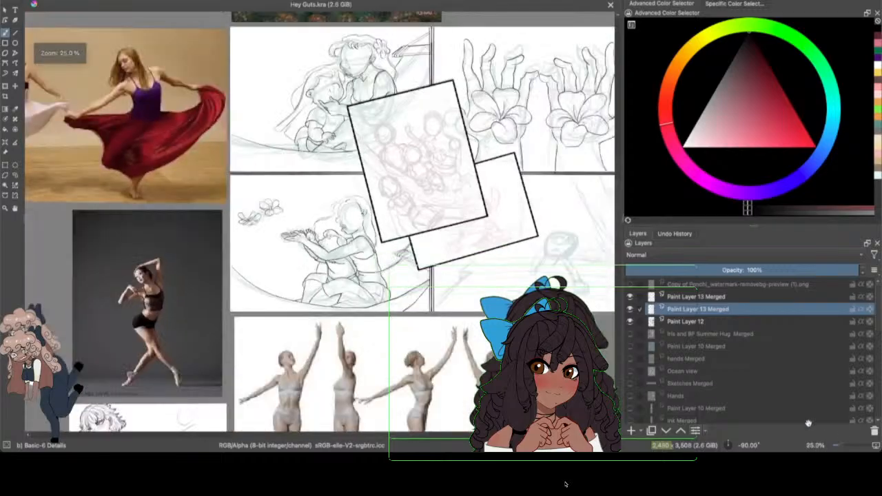
drag(389, 435, 439, 409)
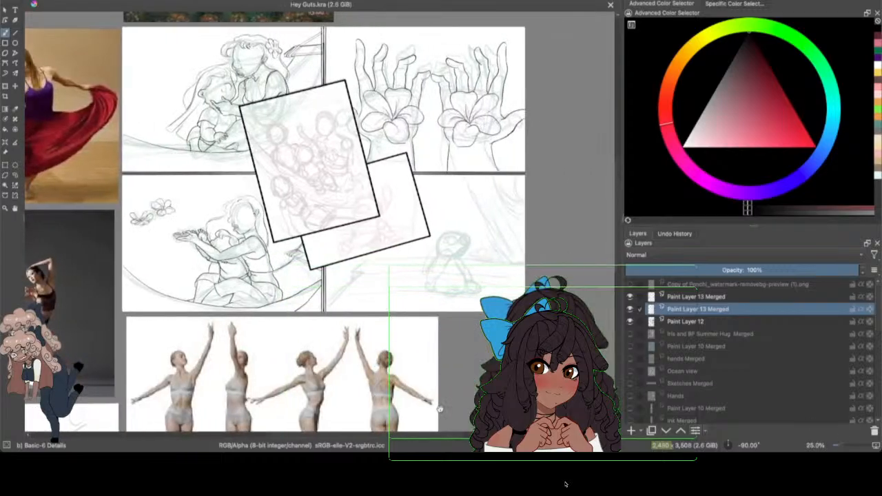
click(628, 321)
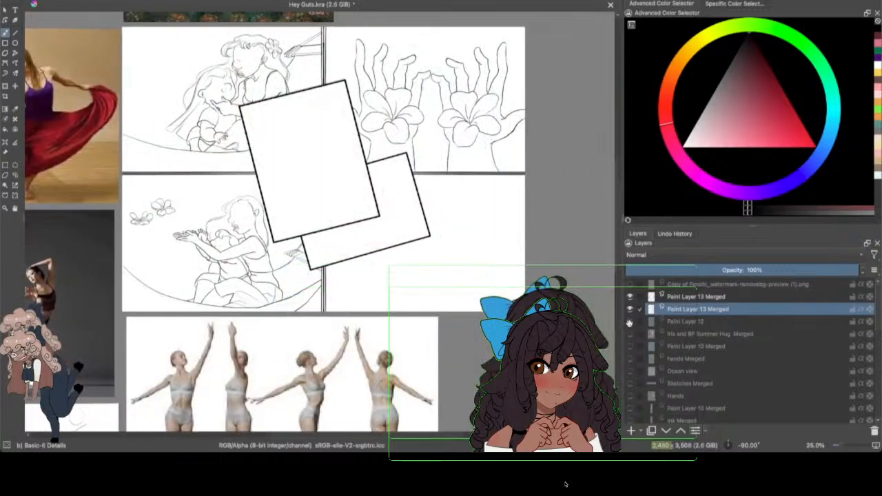
click(630, 322)
drag(416, 437, 459, 406)
drag(838, 444, 845, 445)
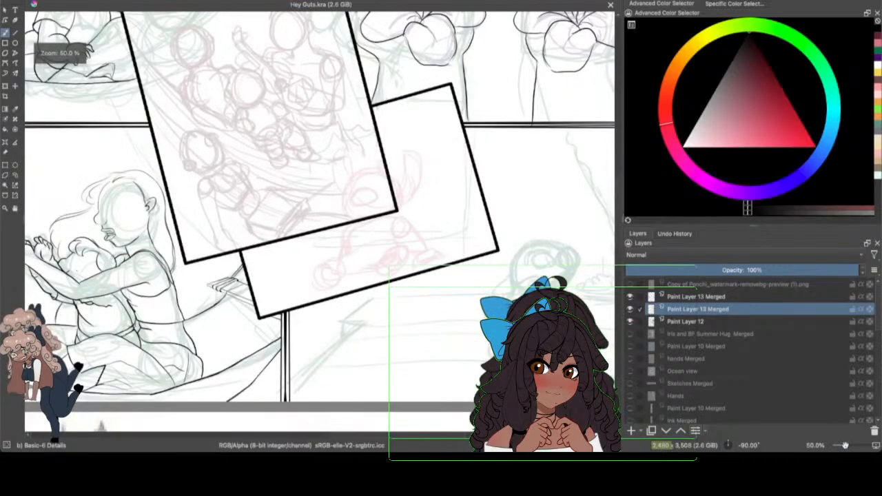
drag(483, 436, 509, 436)
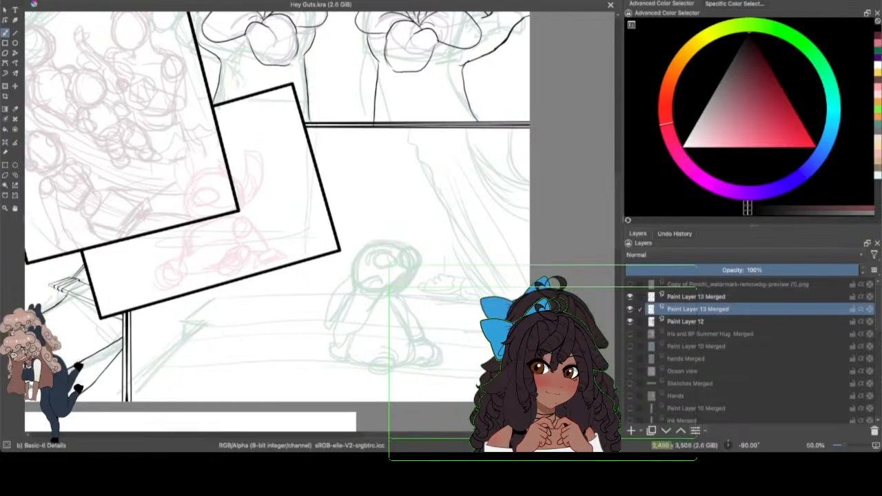
drag(616, 232, 618, 236)
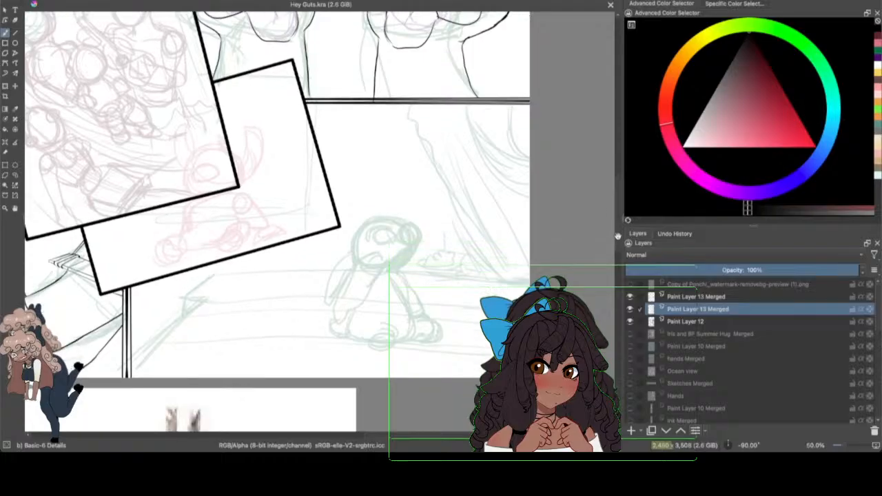
drag(409, 432, 418, 431)
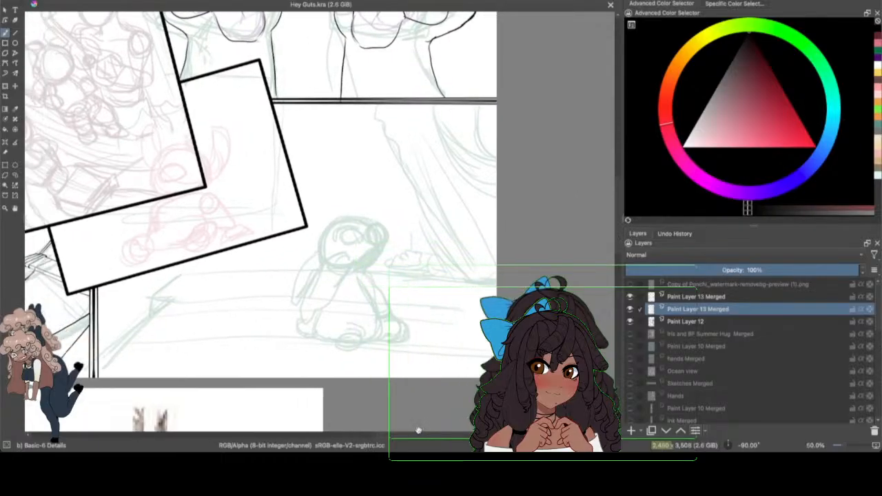
click(15, 40)
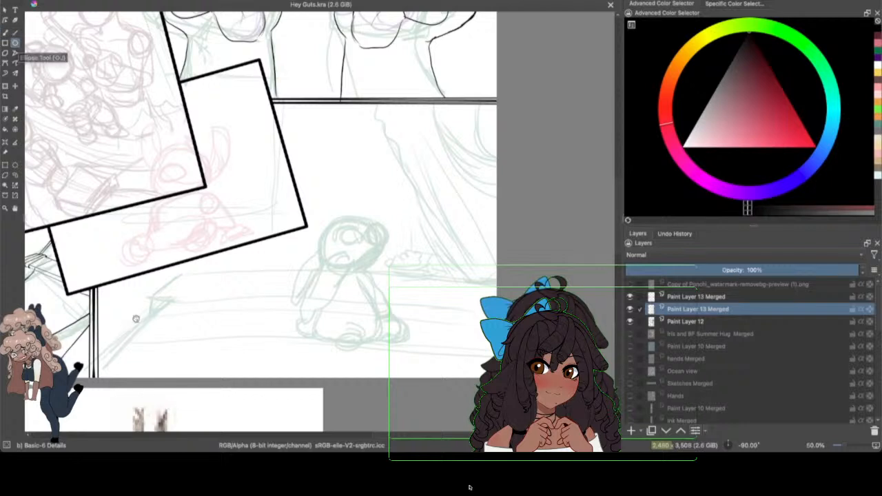
drag(96, 361, 117, 339)
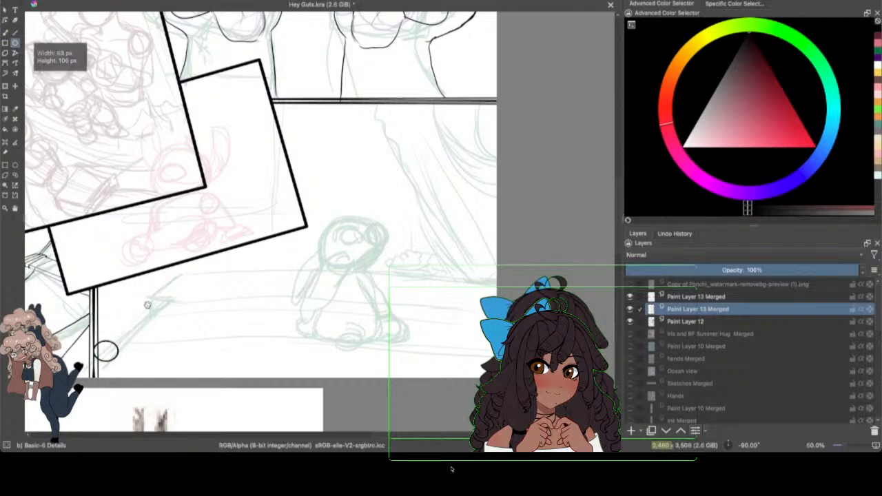
click(67, 1)
click(76, 2)
Step: Ink the lower long edge of the small character's ledge with the Line tool, and select the b) Basic-5 Size brush
click(13, 32)
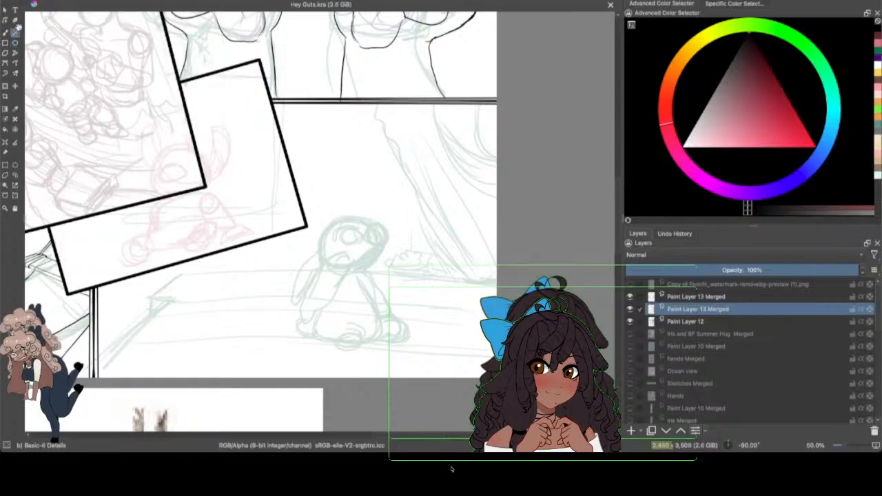
mouse_move(100, 366)
mouse_down()
mouse_move(122, 323)
mouse_move(326, 345)
mouse_move(493, 348)
mouse_up()
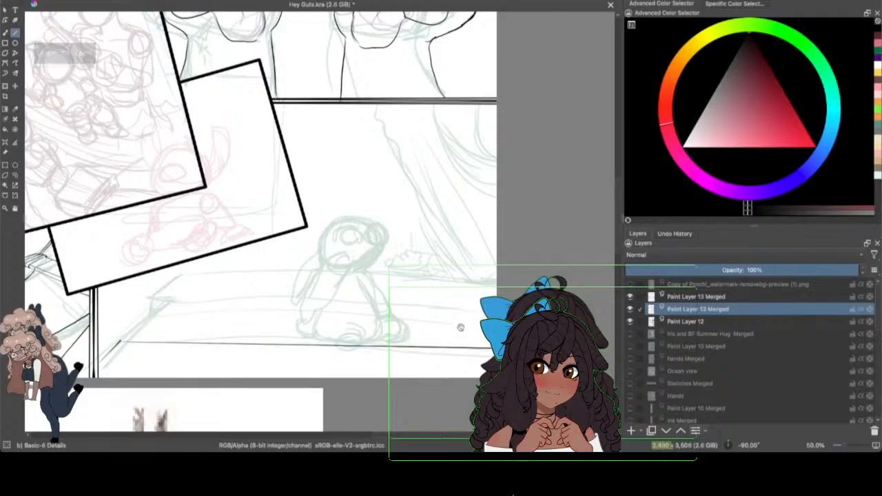
key(F6)
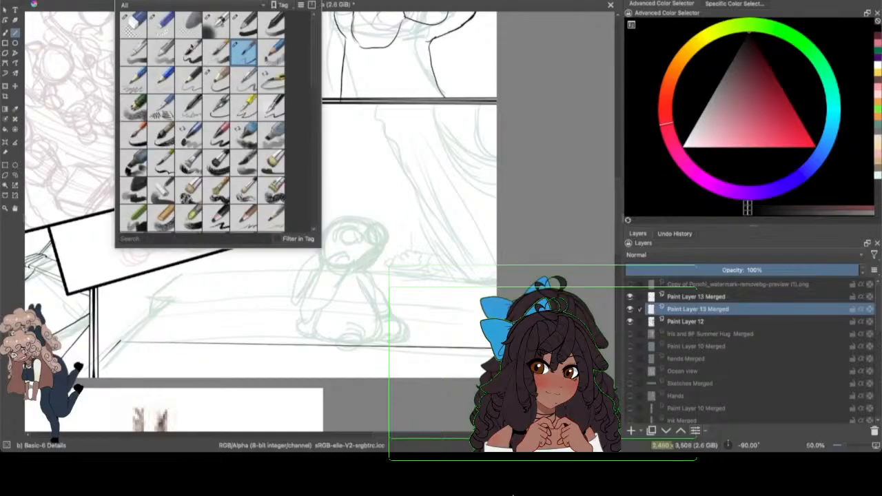
click(188, 53)
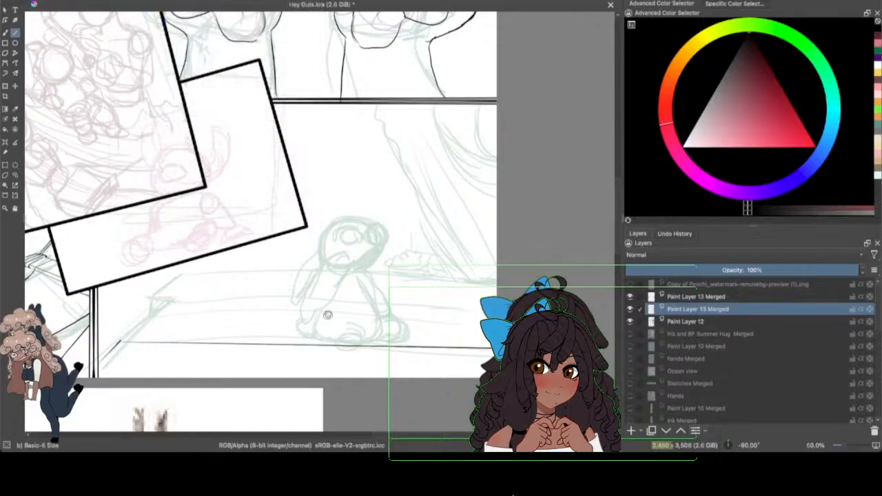
mouse_move(102, 345)
mouse_down()
mouse_move(122, 340)
mouse_move(110, 341)
mouse_up()
click(68, 2)
click(77, 2)
Step: Ink the ledge's remaining straight edges: the upper long lines, the thick front rim and the slanted end lines
drag(98, 337, 139, 277)
drag(105, 324, 503, 332)
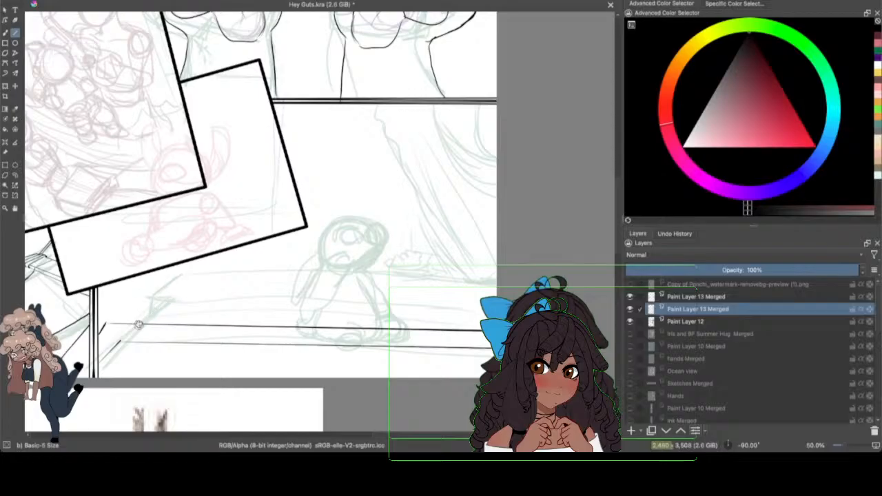
drag(137, 323, 190, 276)
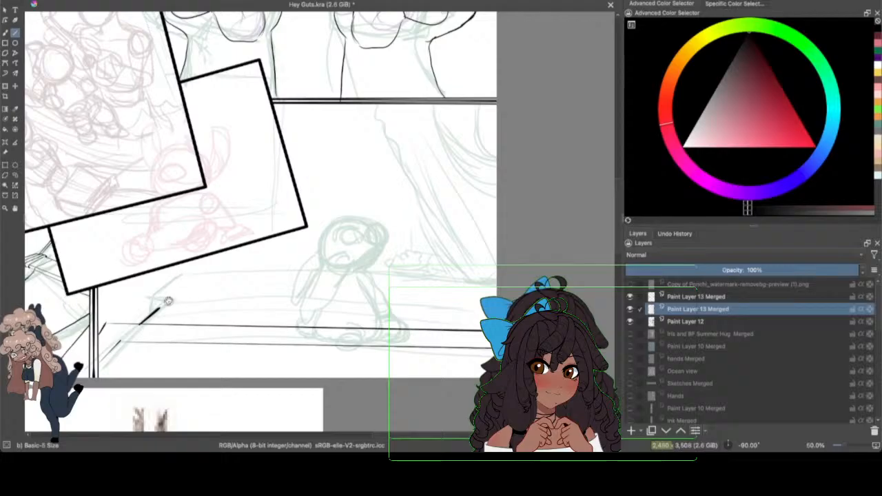
drag(157, 307, 482, 307)
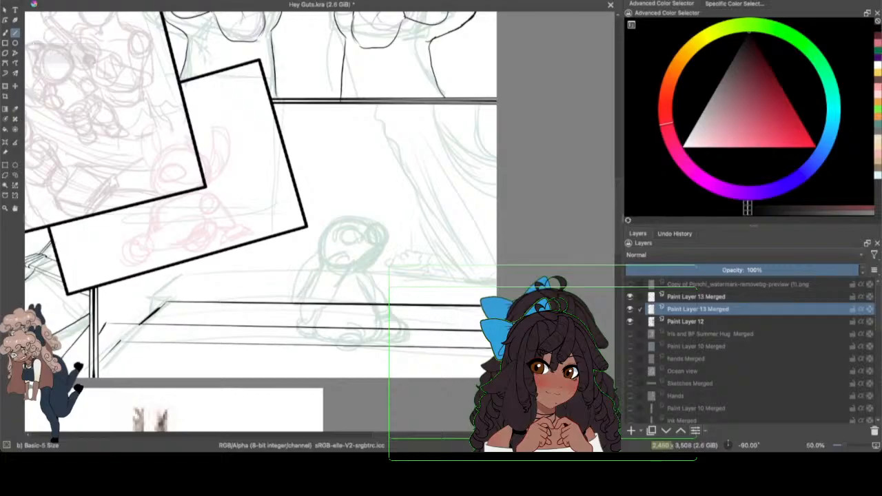
mouse_move(150, 299)
mouse_down()
mouse_move(150, 318)
mouse_move(152, 297)
mouse_move(505, 294)
mouse_up()
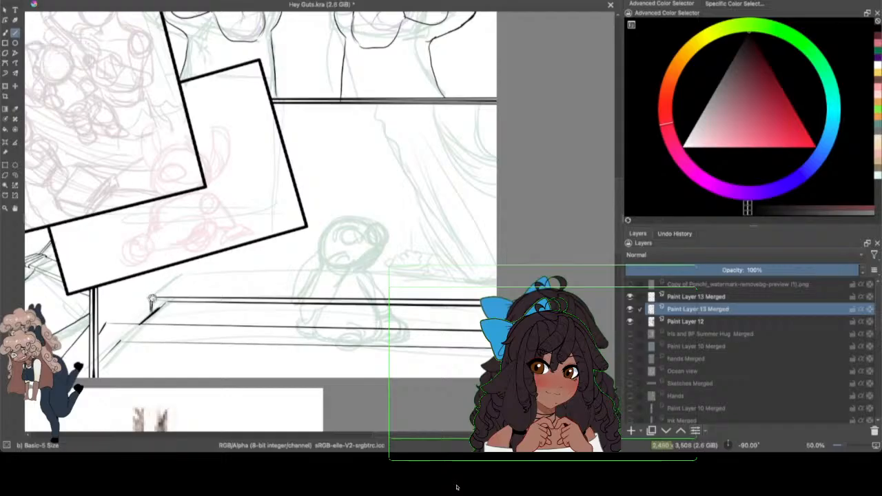
mouse_move(152, 298)
mouse_down()
mouse_move(225, 234)
mouse_move(224, 282)
mouse_move(185, 277)
mouse_move(537, 268)
mouse_up()
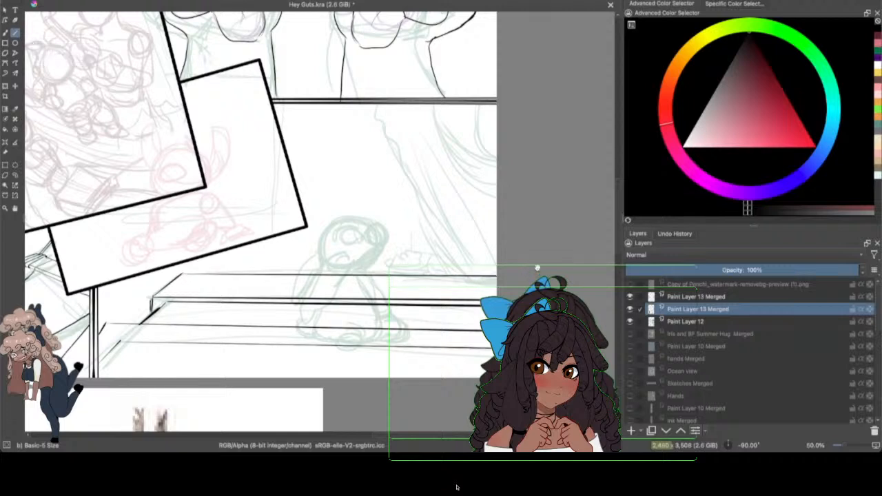
Step: Add thin straight wood-grain lines of varying length between and below the ledge's long edges, plus a short stroke at its slanted corner
drag(122, 366, 274, 365)
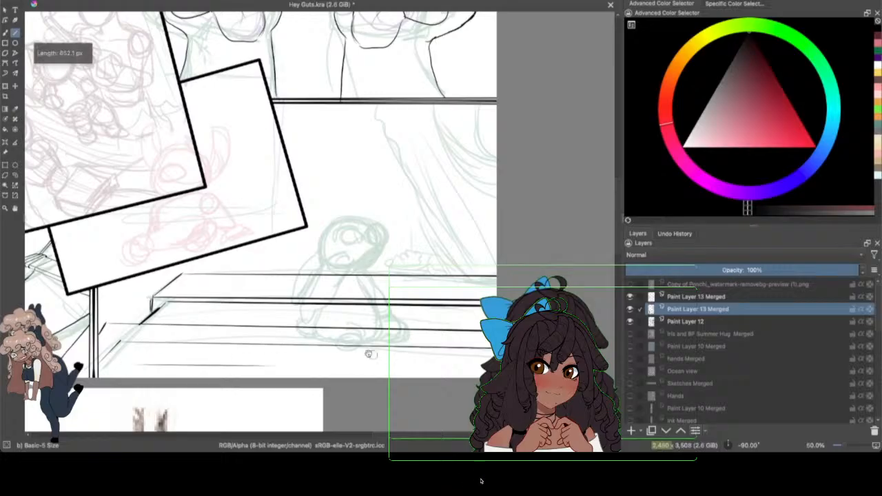
drag(102, 372, 200, 371)
mouse_move(120, 352)
mouse_down()
mouse_move(287, 354)
mouse_move(454, 374)
mouse_move(372, 363)
mouse_up()
mouse_move(159, 312)
mouse_down()
mouse_move(199, 309)
mouse_move(213, 319)
mouse_move(290, 311)
mouse_up()
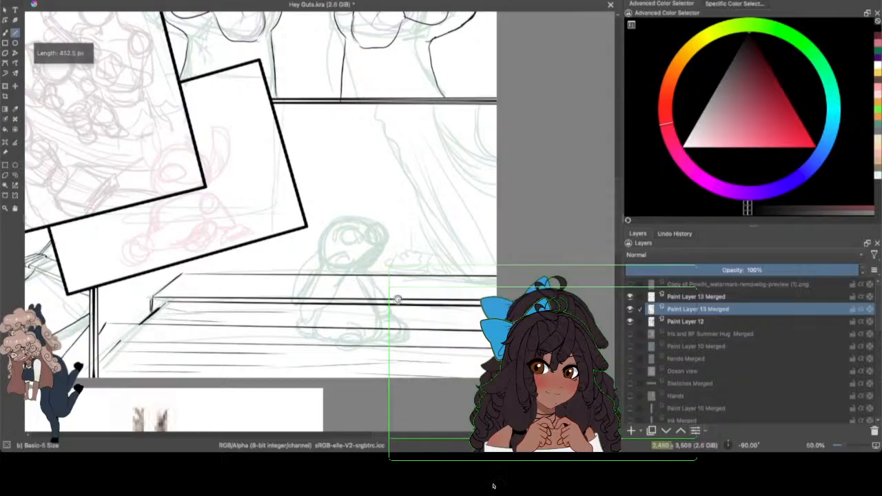
drag(164, 337, 437, 336)
drag(220, 337, 485, 337)
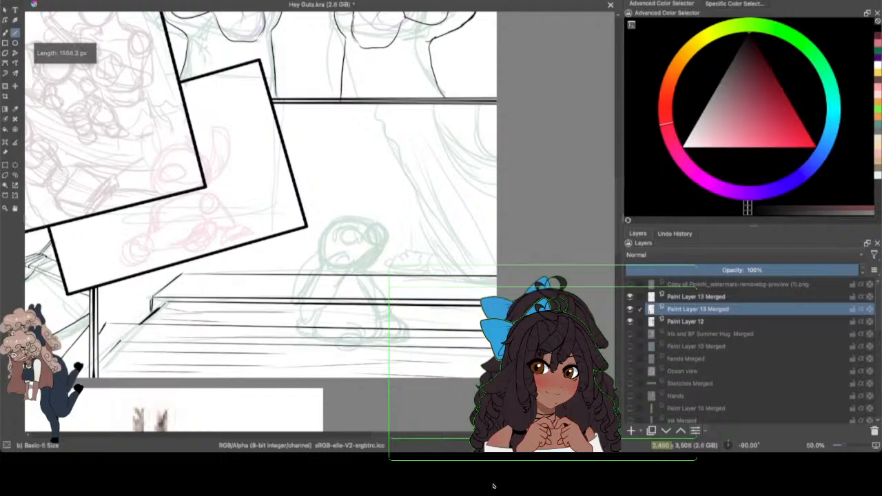
mouse_move(166, 306)
mouse_down()
mouse_move(150, 299)
mouse_move(148, 326)
mouse_up()
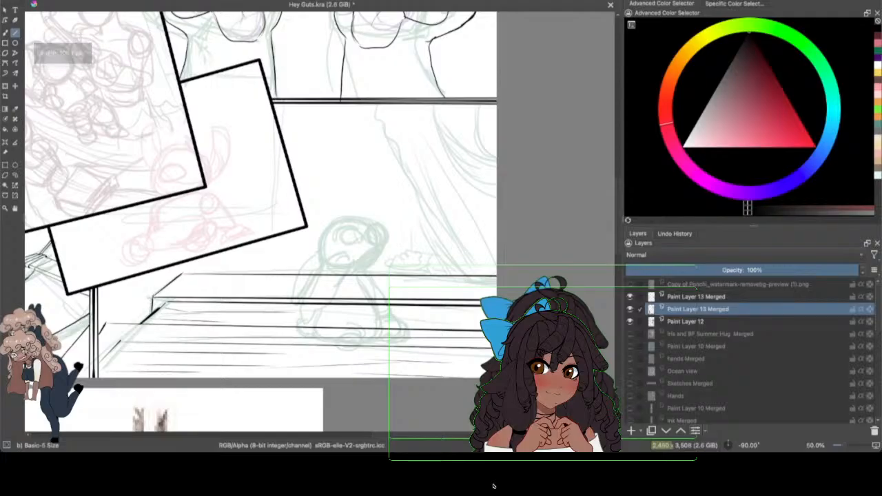
Step: Ink the wavy slanted contour from the panel's upper border down to the ledge with the freehand brush
key(e)
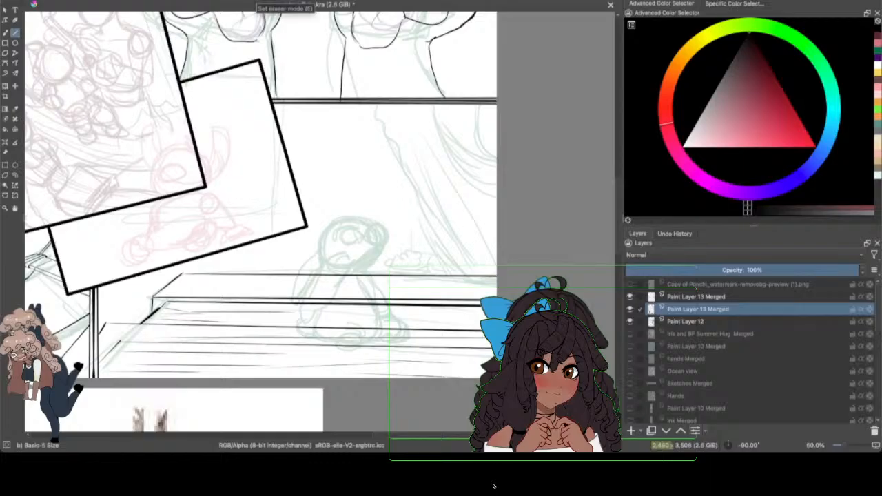
click(5, 33)
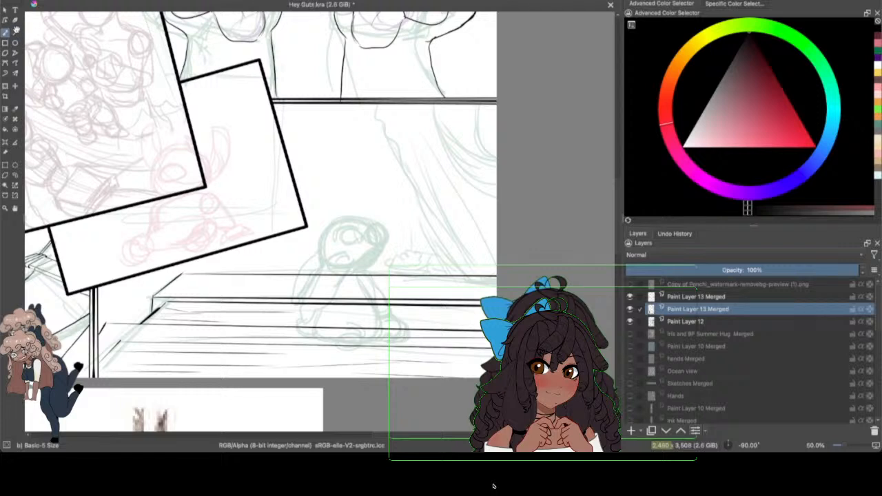
drag(376, 108, 398, 148)
mouse_move(411, 179)
mouse_down()
mouse_move(438, 245)
mouse_move(471, 278)
mouse_move(445, 258)
mouse_move(408, 183)
mouse_move(428, 218)
mouse_up()
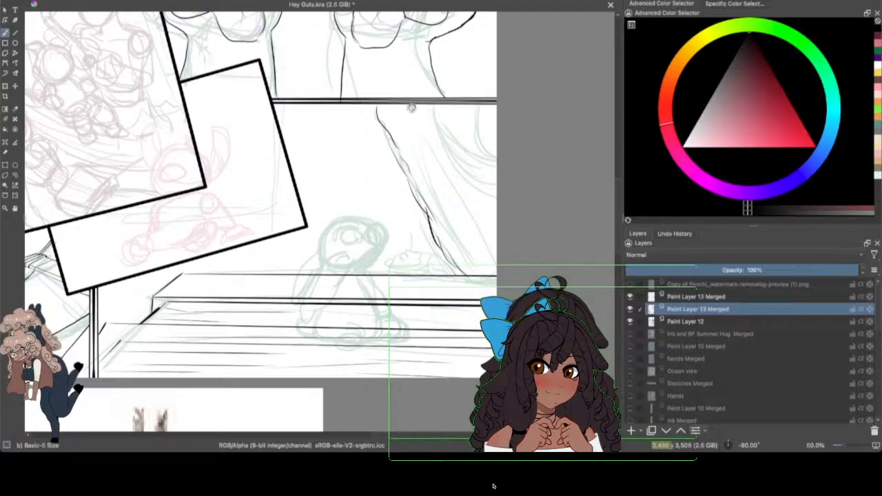
Step: Ink the sweeping curved lines from the panel's upper border to the page edge, beside the wavy contour
drag(412, 108, 496, 193)
key(ctrl+z)
drag(414, 108, 496, 172)
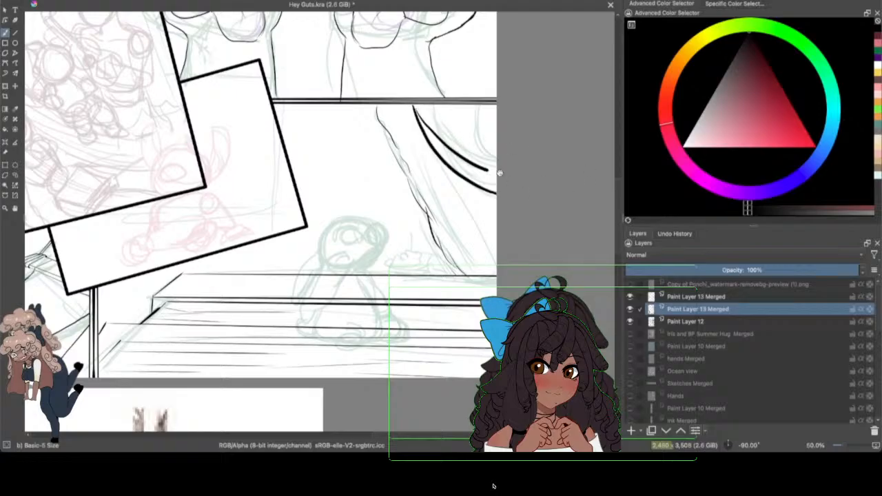
click(63, 0)
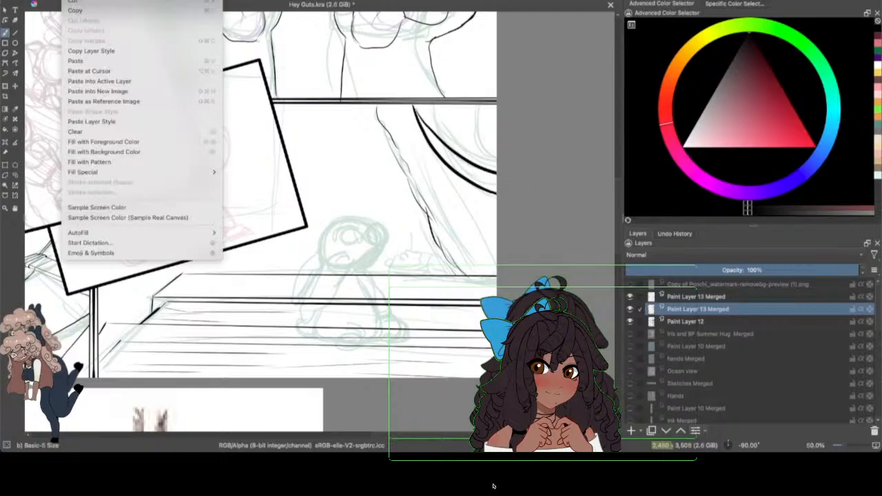
click(76, 0)
drag(423, 129, 489, 164)
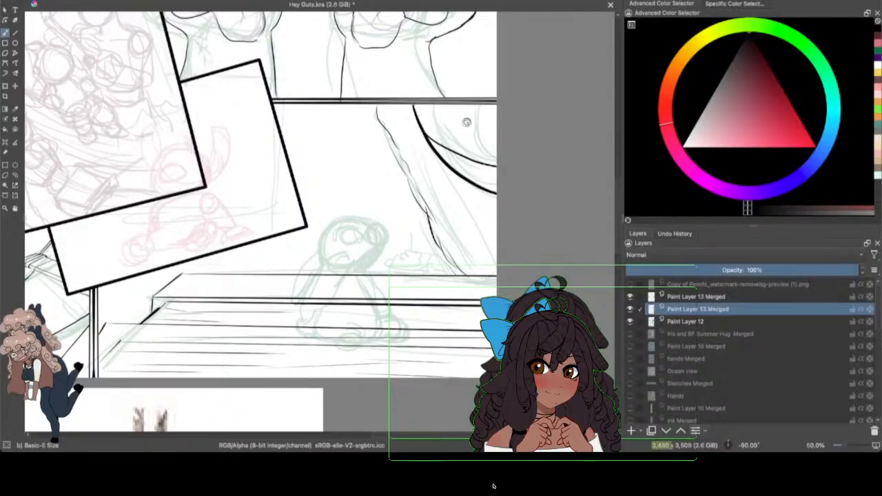
drag(455, 105, 496, 164)
drag(453, 104, 479, 155)
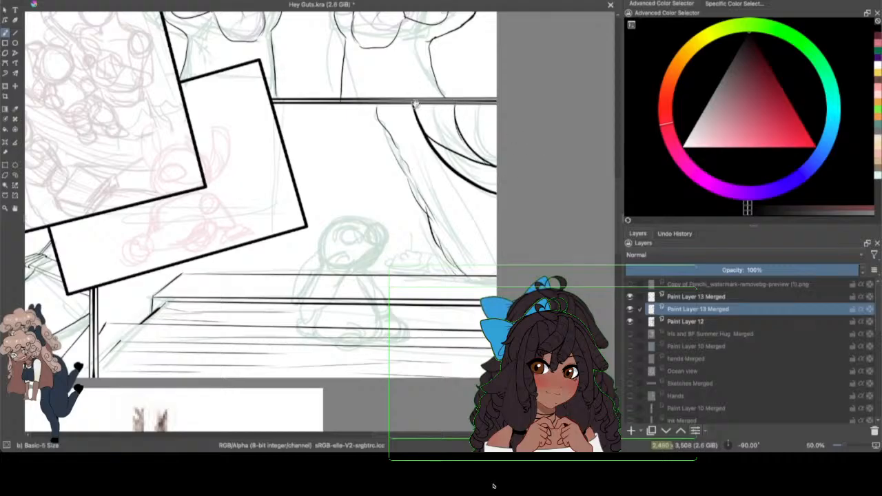
Step: Check the panel with the Paint Layer 12 sketch temporarily hidden, and strengthen the wavy slanted contour with another stroke
click(629, 321)
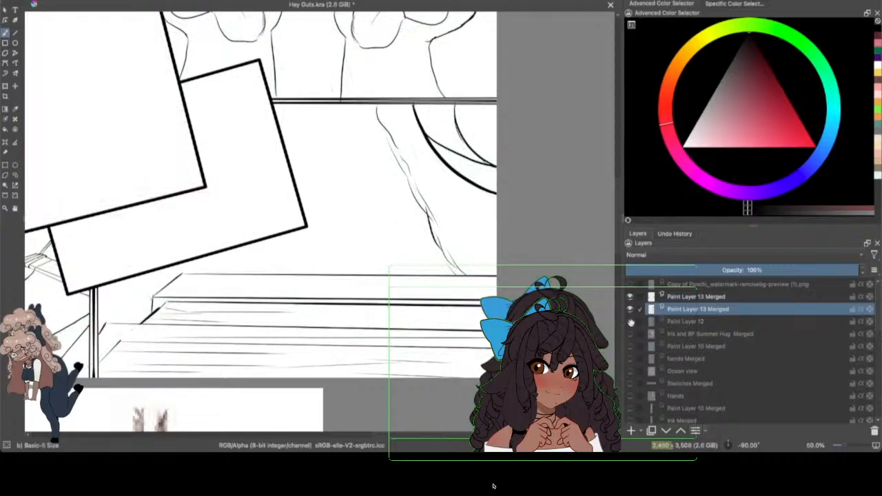
click(630, 321)
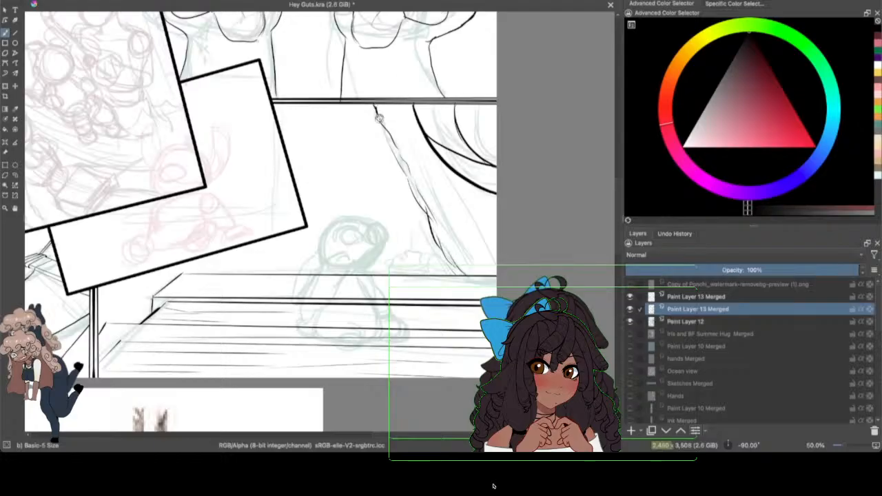
drag(378, 119, 438, 245)
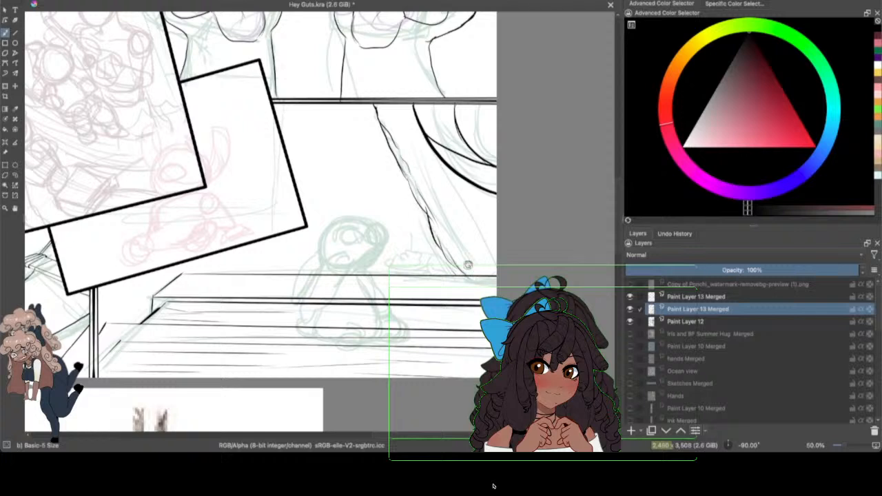
Step: Add a new paint layer above the ledge line art, select the b) Basic-6 Details brush, and save the drawing
click(631, 431)
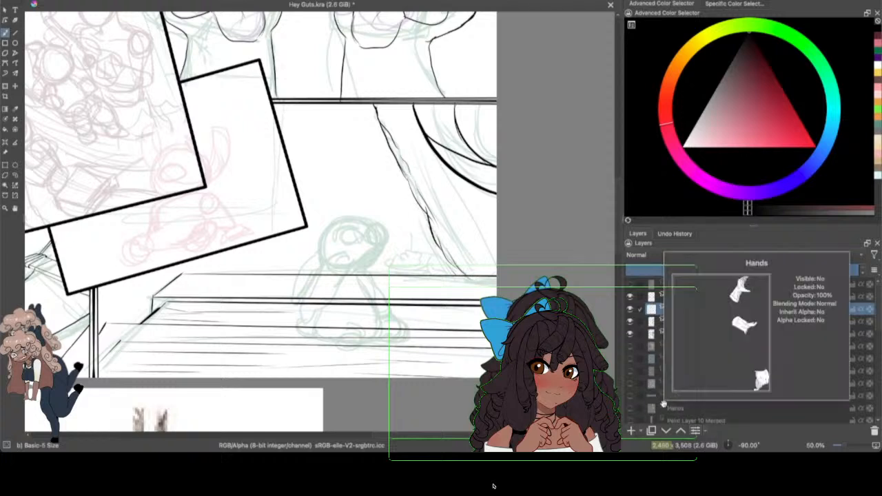
drag(844, 445, 848, 445)
drag(618, 197, 618, 224)
drag(435, 436, 453, 436)
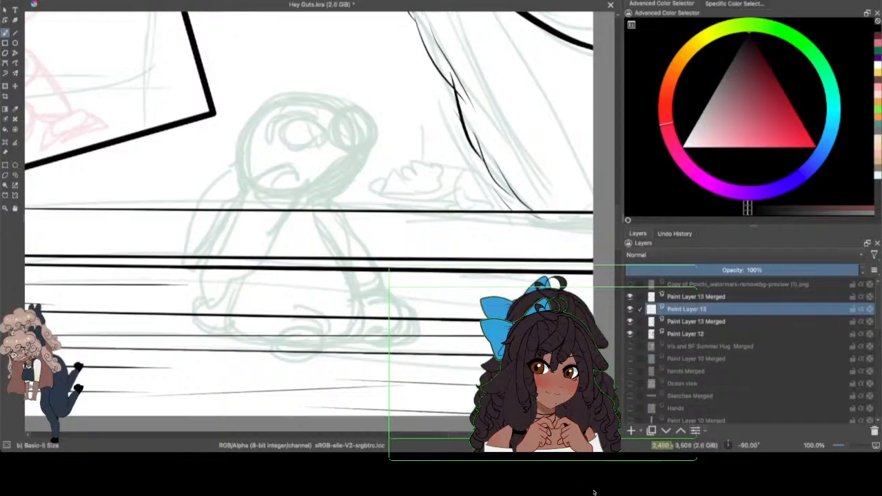
click(120, 1)
click(244, 53)
click(325, 16)
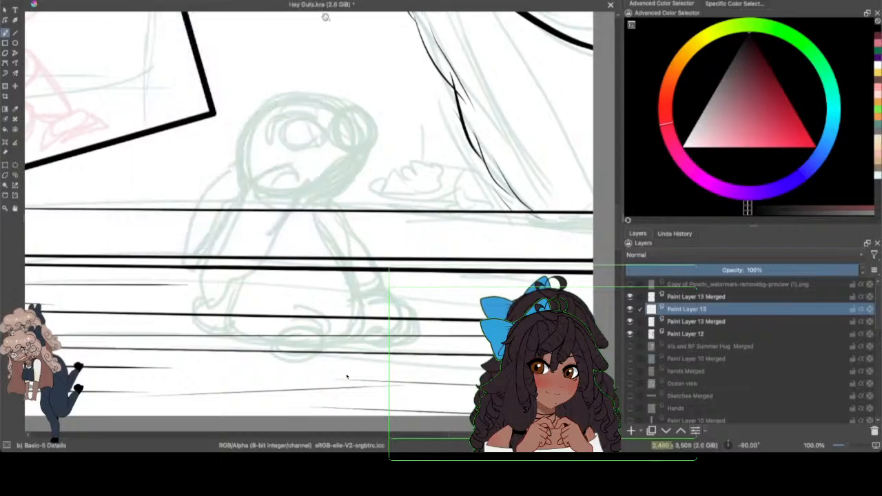
click(48, 1)
click(69, 8)
key(ctrl+s)
Step: Select the z) Stamp Leaves brush preset
key(F6)
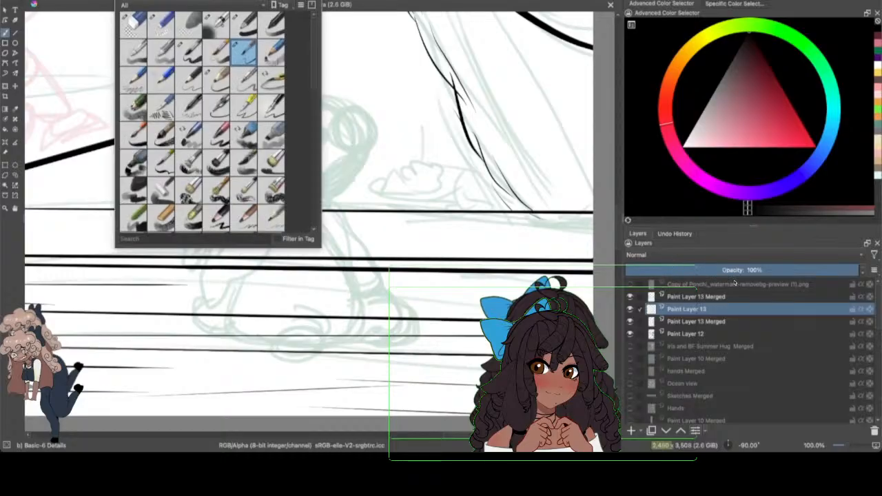
drag(311, 81, 314, 213)
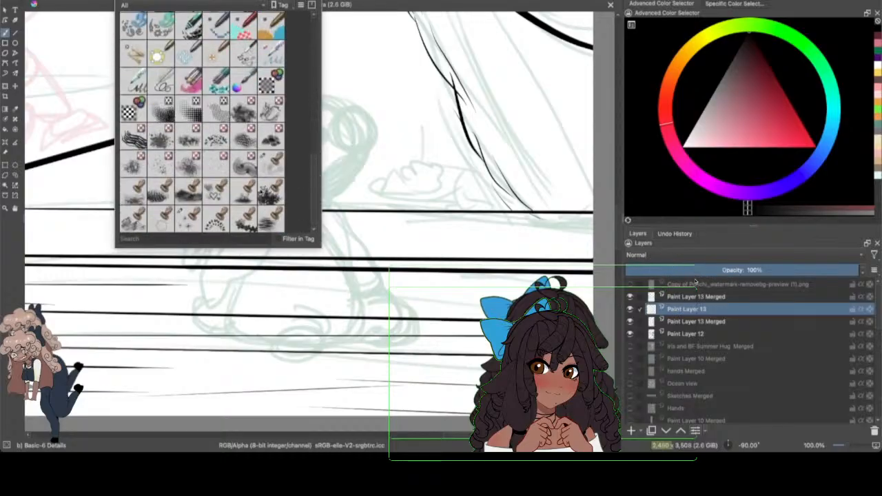
click(271, 191)
click(391, 157)
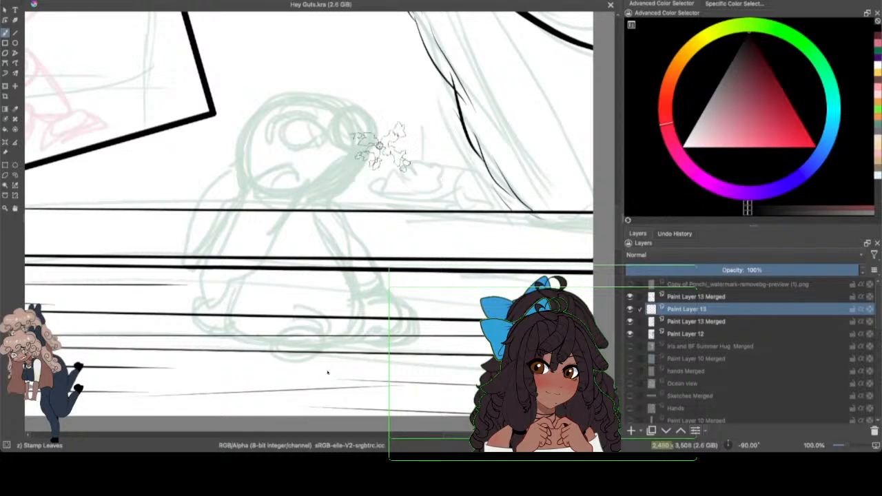
mouse_move(383, 186)
mouse_down()
mouse_move(424, 187)
mouse_move(499, 169)
mouse_up()
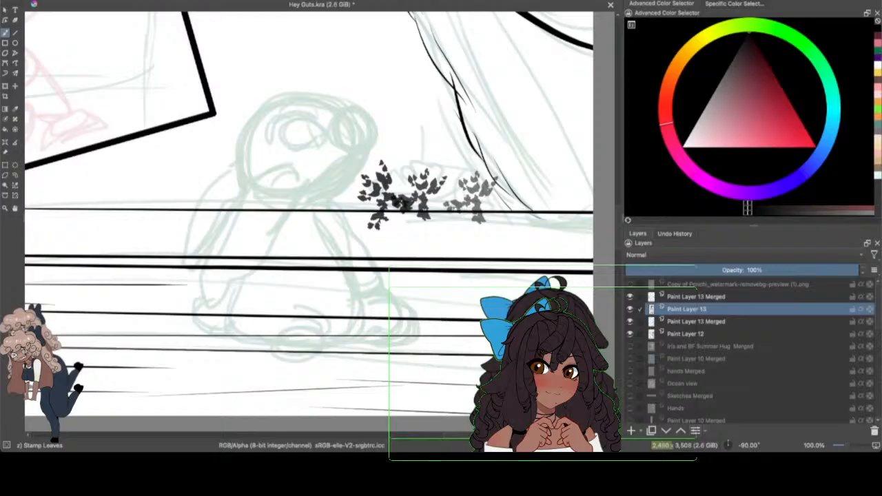
click(64, 1)
click(74, 2)
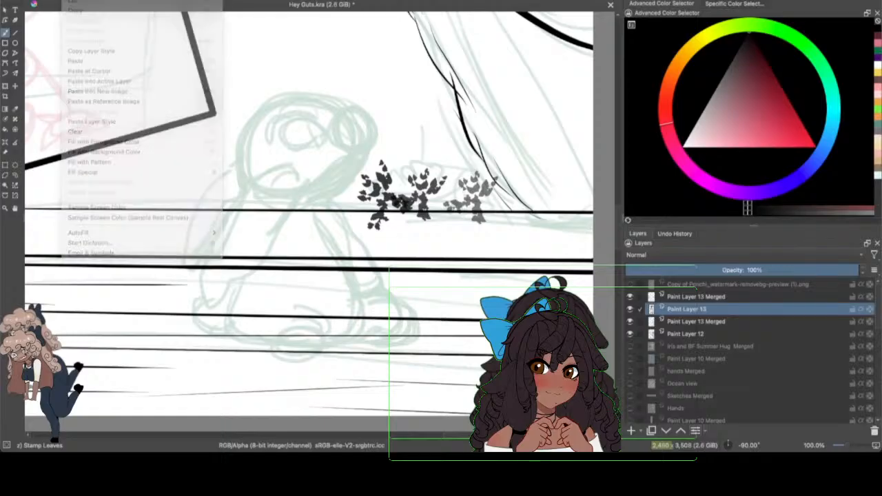
click(65, 1)
click(75, 1)
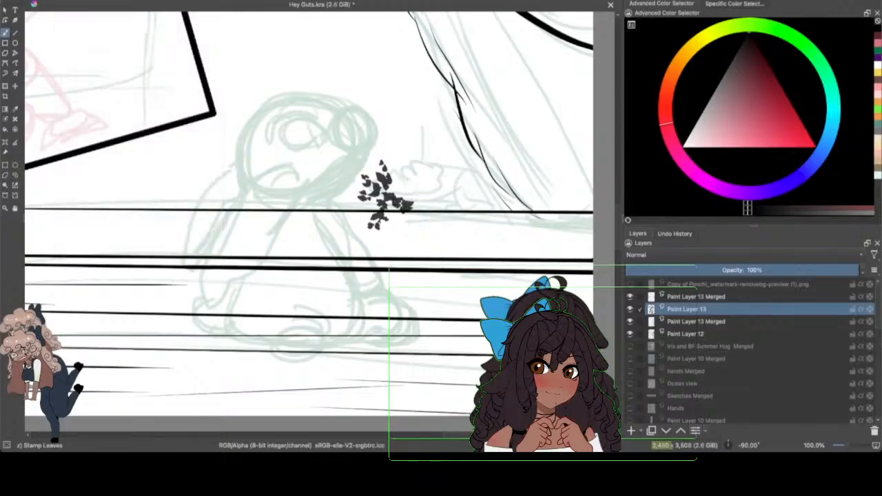
click(64, 0)
click(74, 6)
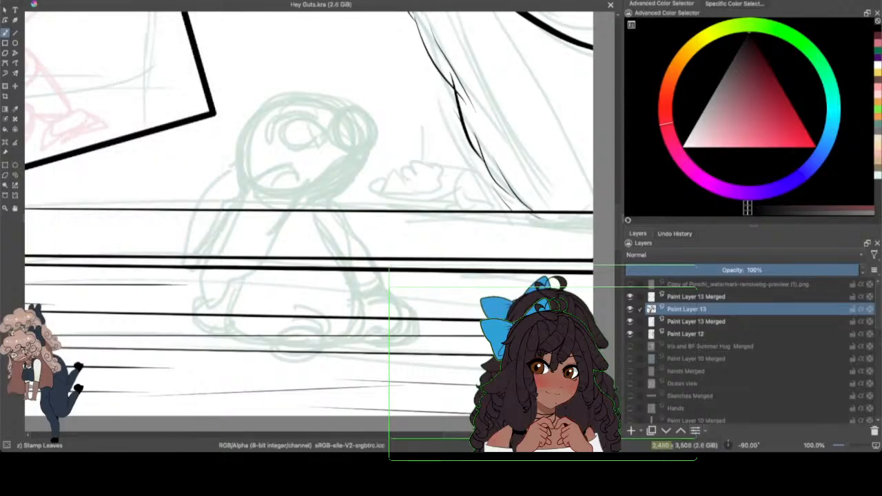
Step: Stamp a leafy bush between the small character and the slanted contour, and trim its edges with the Eraser Small brush
mouse_move(386, 181)
mouse_down()
mouse_move(440, 162)
mouse_move(444, 150)
mouse_move(469, 188)
mouse_move(457, 192)
mouse_move(482, 185)
mouse_move(489, 205)
mouse_move(379, 199)
mouse_move(438, 197)
mouse_move(420, 138)
mouse_move(451, 117)
mouse_move(400, 162)
mouse_move(411, 199)
mouse_move(361, 185)
mouse_move(348, 196)
mouse_move(417, 110)
mouse_move(513, 178)
mouse_up()
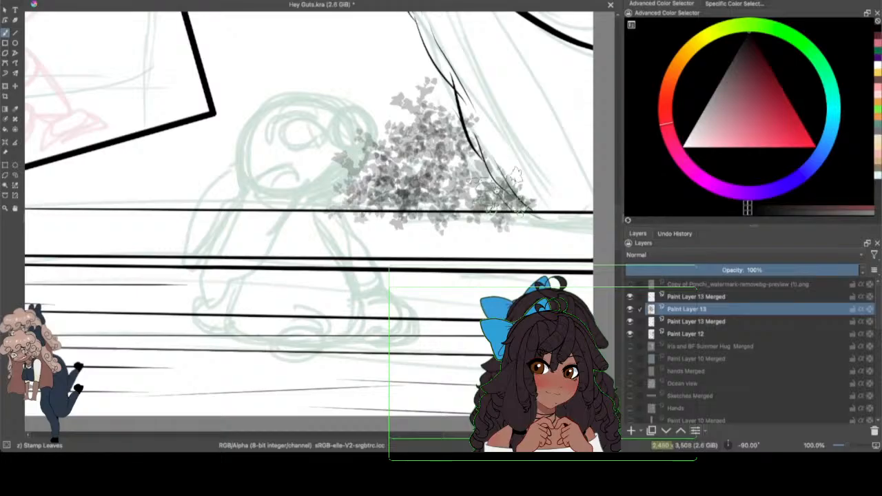
key(F6)
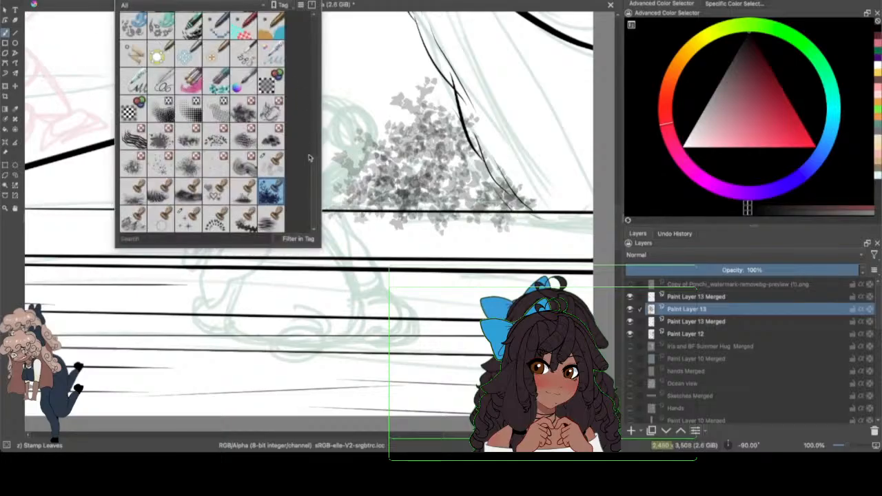
scroll(309, 158, up, 5)
click(173, 28)
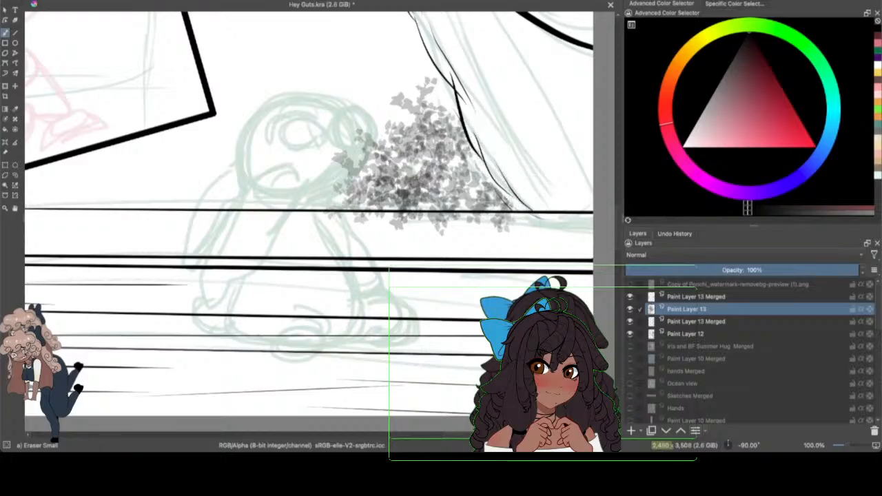
click(66, 0)
click(77, 0)
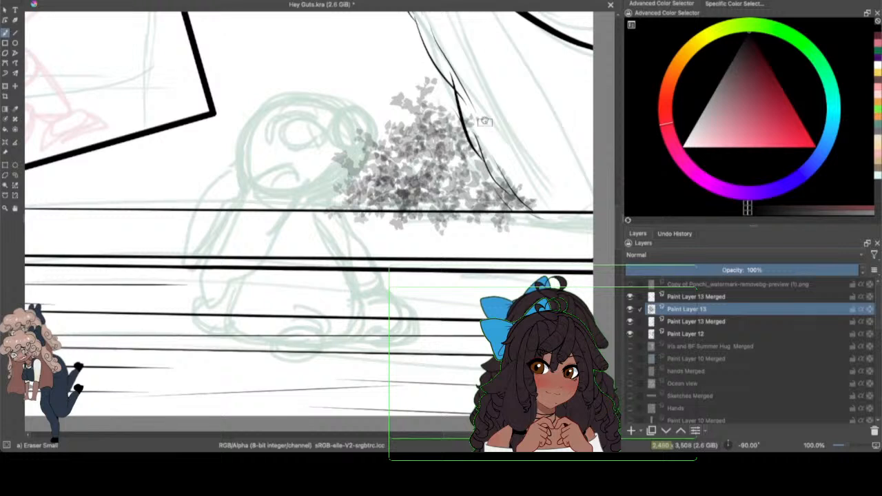
mouse_move(471, 110)
mouse_down()
mouse_move(491, 163)
mouse_move(525, 198)
mouse_up()
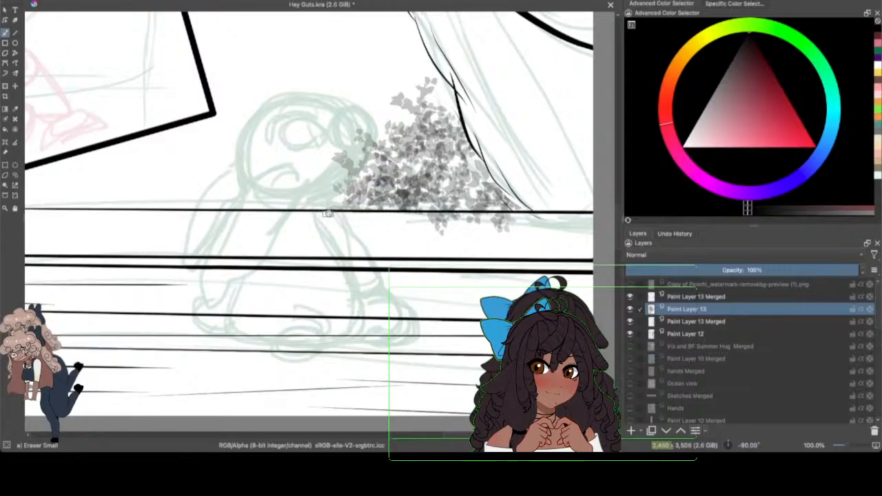
mouse_move(328, 214)
mouse_down()
mouse_move(518, 223)
mouse_move(416, 237)
mouse_move(532, 225)
mouse_up()
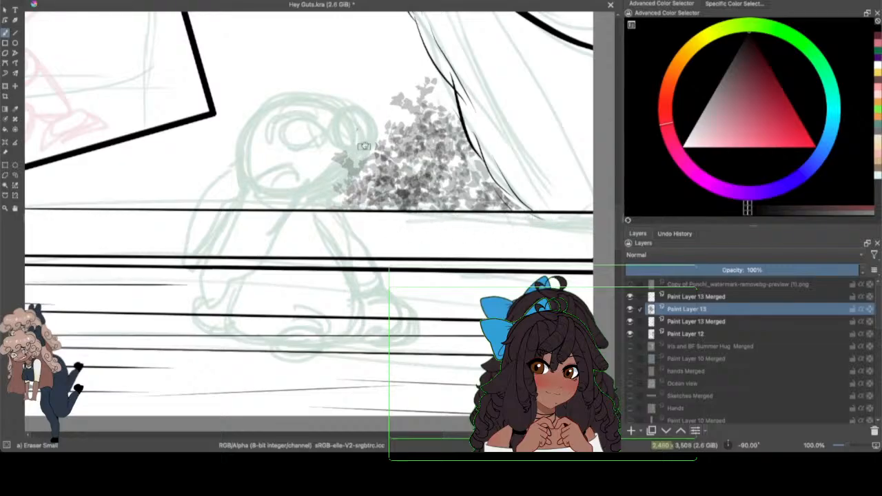
mouse_move(364, 146)
mouse_down()
mouse_move(342, 180)
mouse_move(335, 157)
mouse_move(347, 222)
mouse_move(340, 204)
mouse_move(363, 147)
mouse_move(330, 195)
mouse_move(355, 209)
mouse_up()
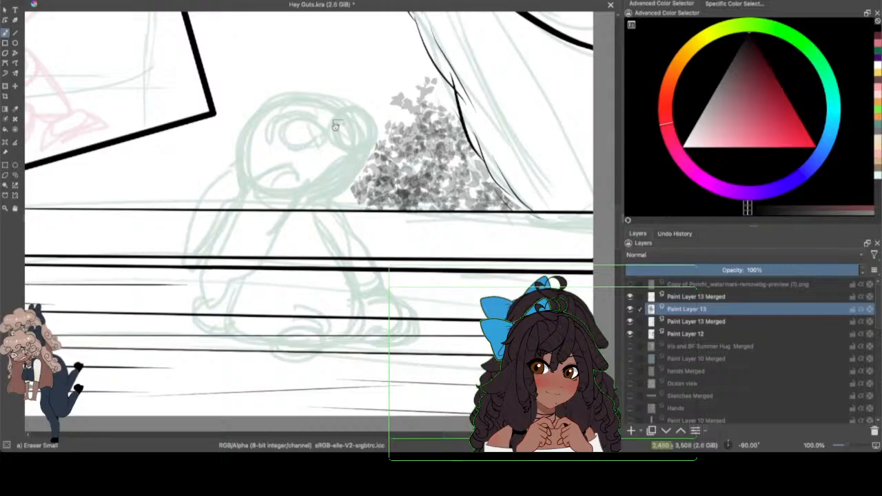
key(F6)
click(245, 53)
mouse_move(342, 106)
mouse_down()
mouse_move(380, 138)
mouse_move(372, 159)
mouse_up()
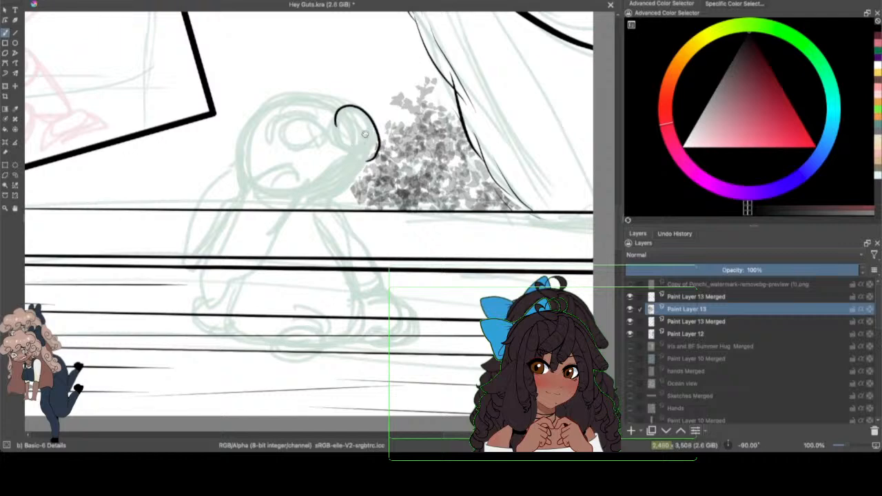
click(64, 0)
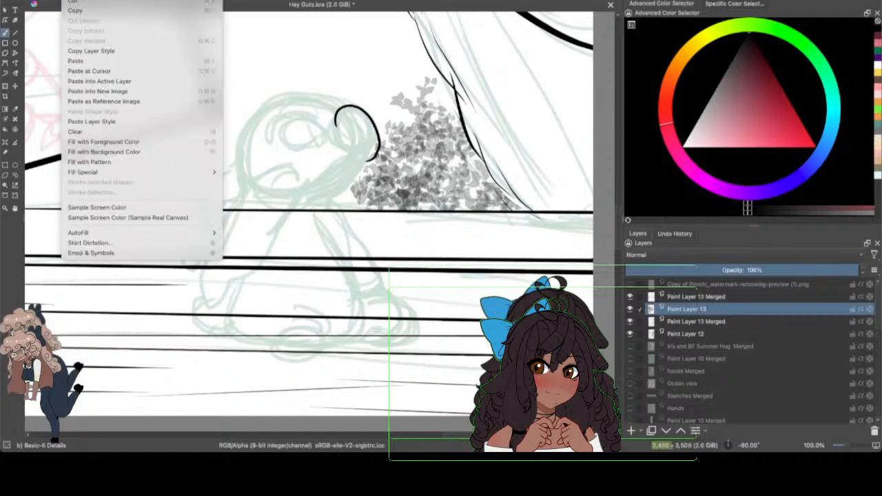
click(72, 0)
Step: Erase the foliage edge closest to the character's head and neck with the Eraser Small brush
click(119, 0)
click(165, 26)
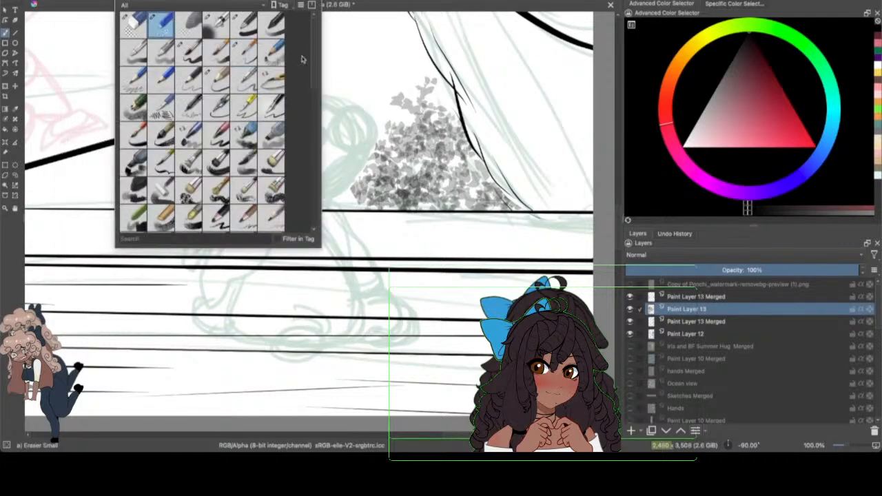
click(350, 71)
mouse_move(367, 158)
mouse_down()
mouse_move(352, 208)
mouse_move(368, 171)
mouse_move(344, 230)
mouse_up()
Step: Ink the closed oval at the front of the character's head with the b) Basic-6 Details brush
click(119, 1)
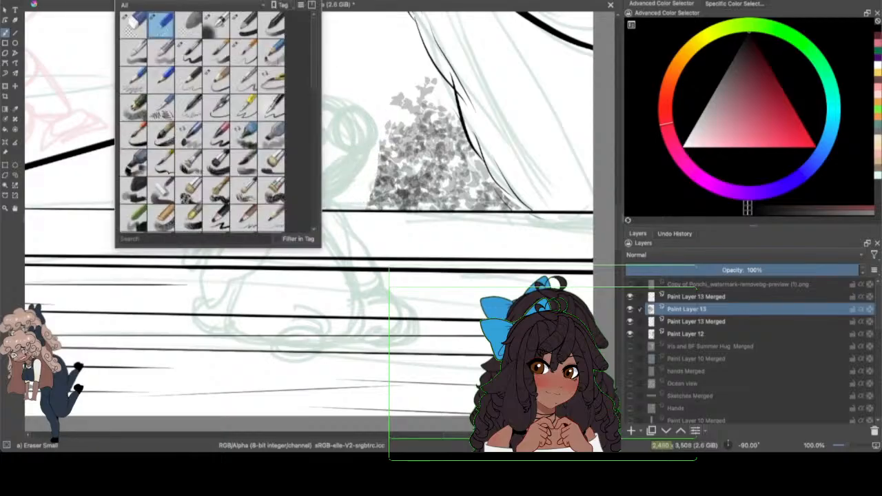
click(244, 53)
click(342, 110)
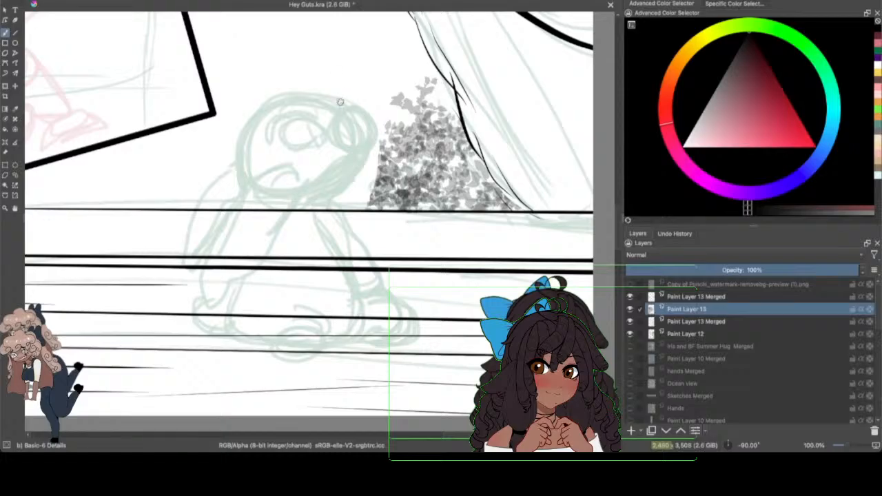
drag(348, 106, 366, 156)
drag(348, 110, 358, 158)
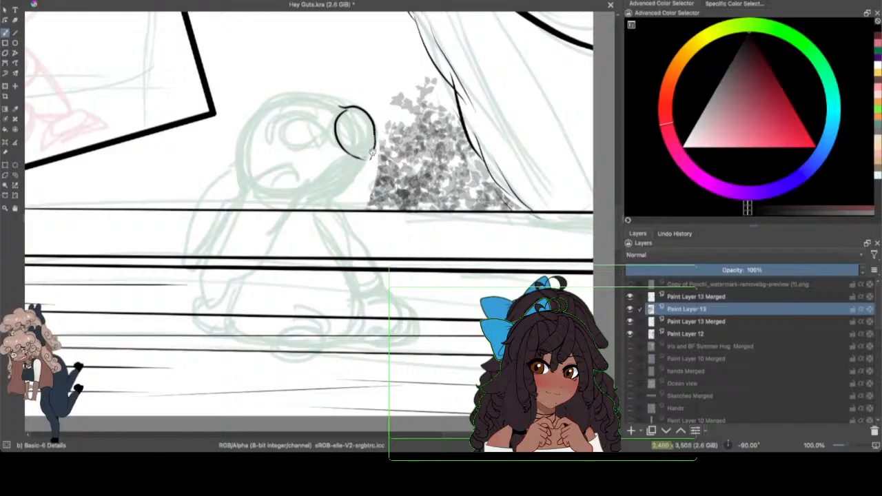
mouse_move(358, 157)
mouse_down()
mouse_move(371, 160)
mouse_move(375, 140)
mouse_up()
Step: Ink short curved marks beside the head's oval and two curved lines running from it down to the neck
drag(339, 108, 326, 117)
drag(369, 159, 303, 204)
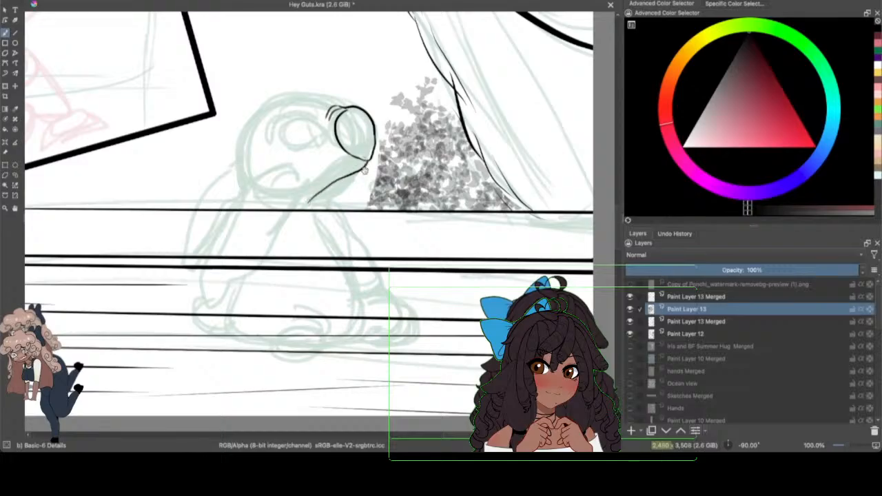
mouse_move(361, 173)
mouse_down()
mouse_move(314, 206)
mouse_move(327, 210)
mouse_up()
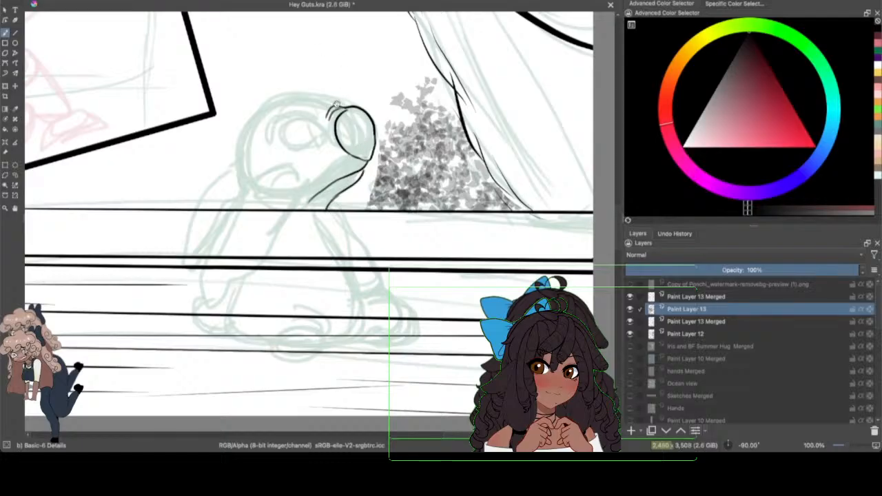
mouse_move(336, 104)
mouse_down()
mouse_move(295, 91)
mouse_move(245, 131)
mouse_move(227, 174)
mouse_up()
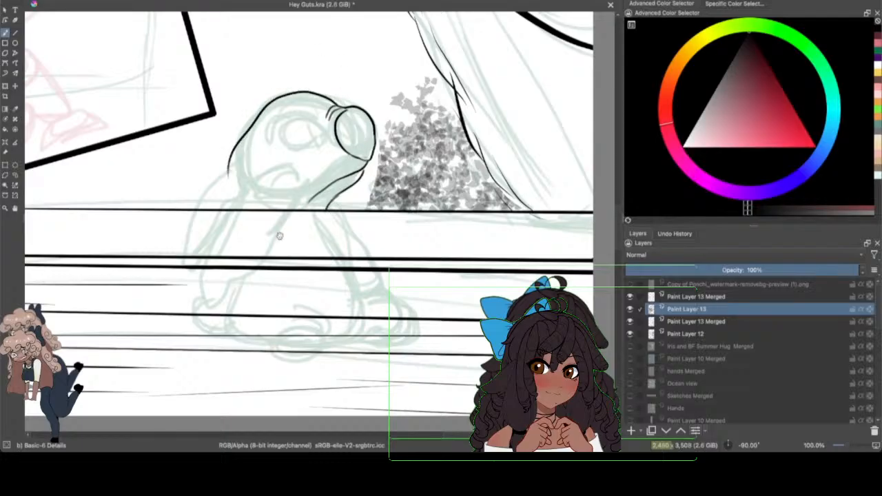
click(66, 1)
click(77, 2)
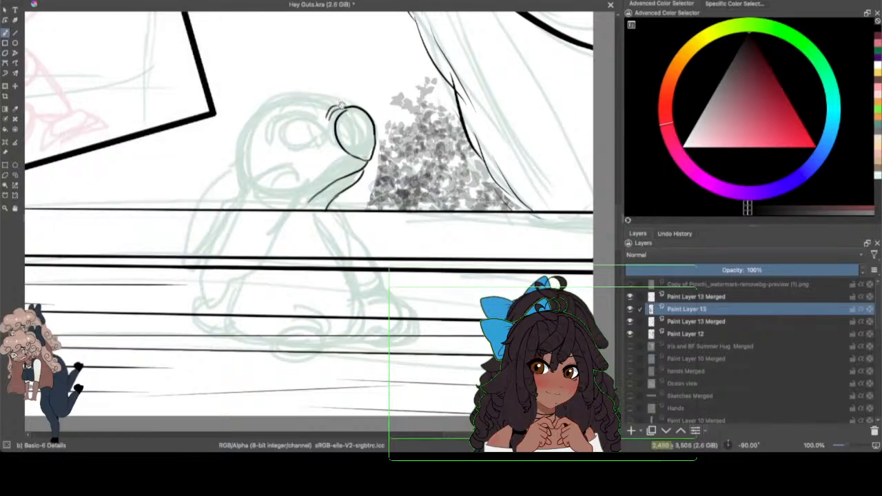
Step: Ink the top of the head, the small tuft behind it, and the back of the head down to the ledge
mouse_move(340, 105)
mouse_down()
mouse_move(273, 99)
mouse_move(253, 118)
mouse_up()
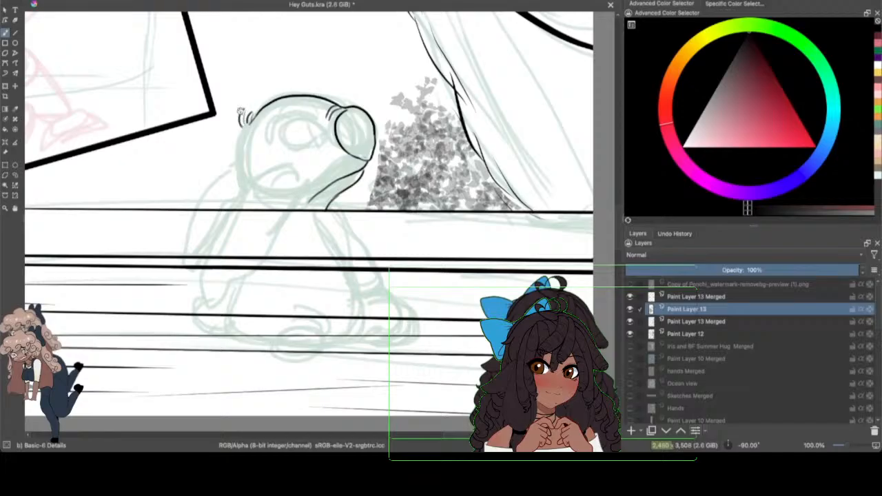
mouse_move(243, 111)
mouse_down()
mouse_move(239, 123)
mouse_move(250, 129)
mouse_up()
mouse_move(241, 133)
mouse_down()
mouse_move(231, 158)
mouse_move(248, 196)
mouse_up()
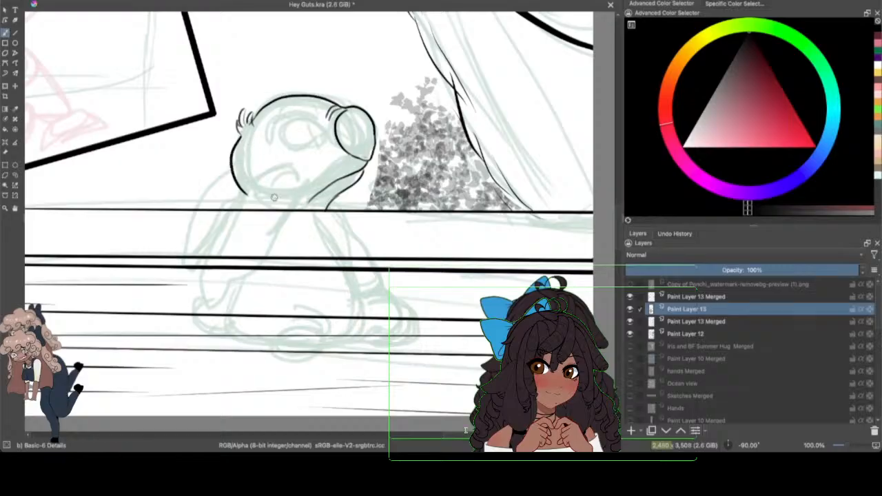
key(ctrl+z)
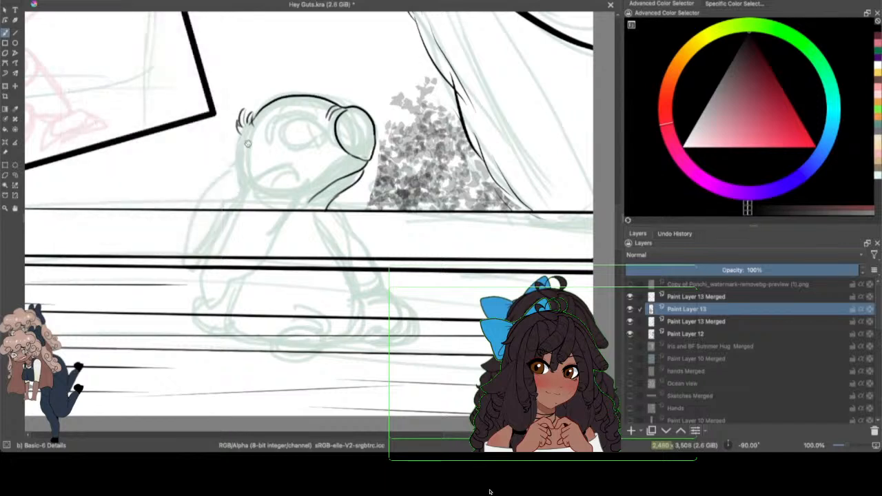
mouse_move(238, 141)
mouse_down()
mouse_move(232, 169)
mouse_move(241, 205)
mouse_up()
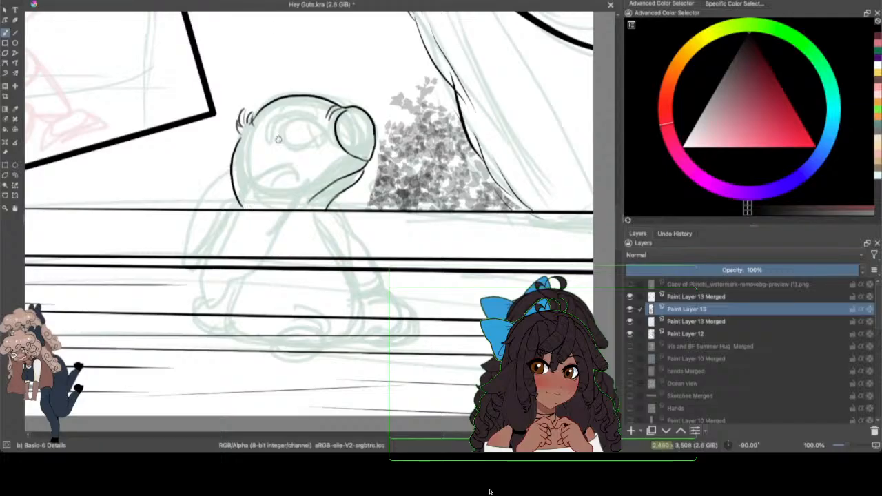
mouse_move(243, 212)
mouse_down()
mouse_move(252, 194)
mouse_move(240, 197)
mouse_up()
drag(234, 192, 237, 200)
Step: Ink the long tapering shape hanging from the character's head across the ledge, ending in a notched, pointed tip
mouse_move(282, 167)
mouse_down()
mouse_move(230, 203)
mouse_move(206, 289)
mouse_up()
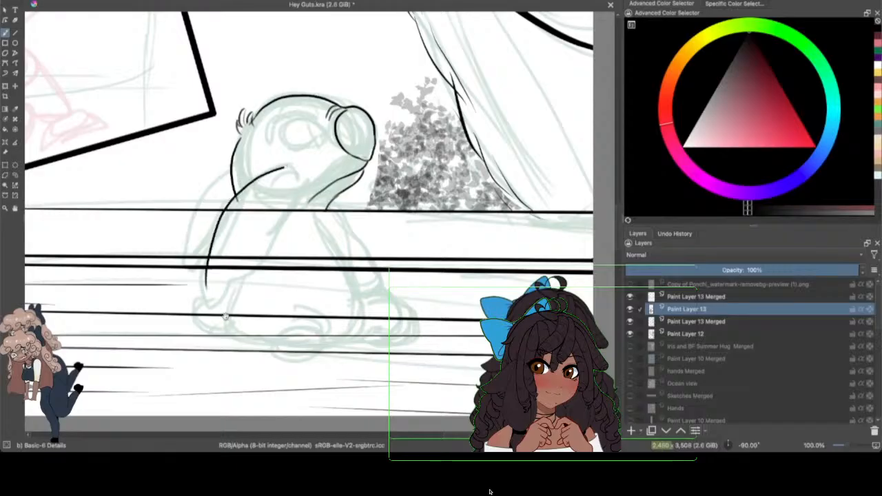
drag(293, 173, 206, 281)
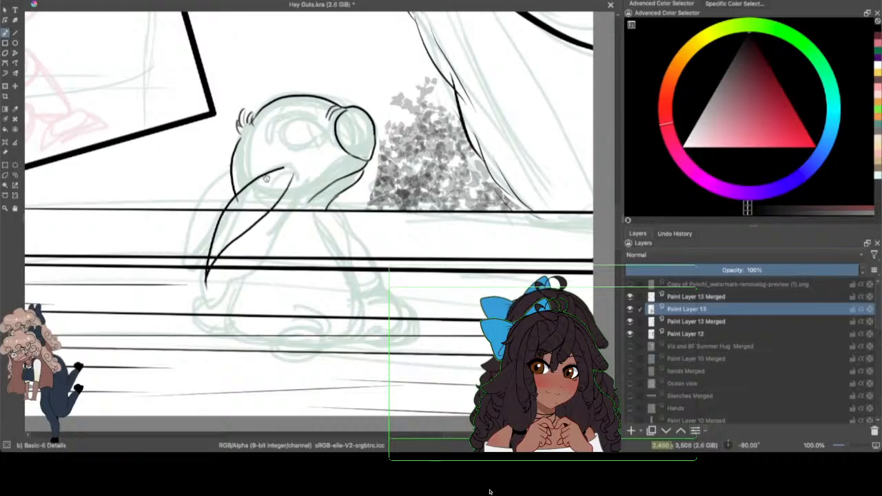
mouse_move(264, 177)
mouse_down()
mouse_move(205, 275)
mouse_move(199, 304)
mouse_up()
drag(211, 255, 202, 292)
drag(216, 259, 200, 294)
mouse_move(210, 249)
mouse_down()
mouse_move(200, 287)
mouse_move(226, 334)
mouse_up()
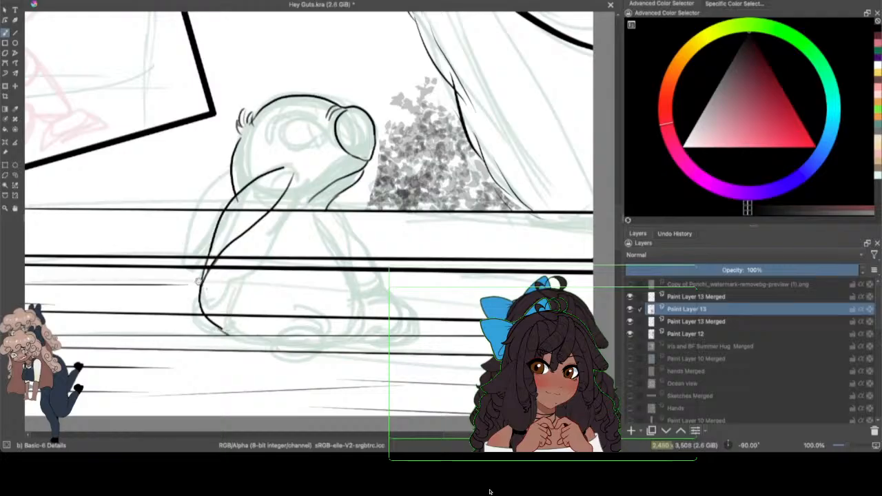
mouse_move(203, 274)
mouse_down()
mouse_move(200, 303)
mouse_move(226, 347)
mouse_move(236, 318)
mouse_move(237, 296)
mouse_up()
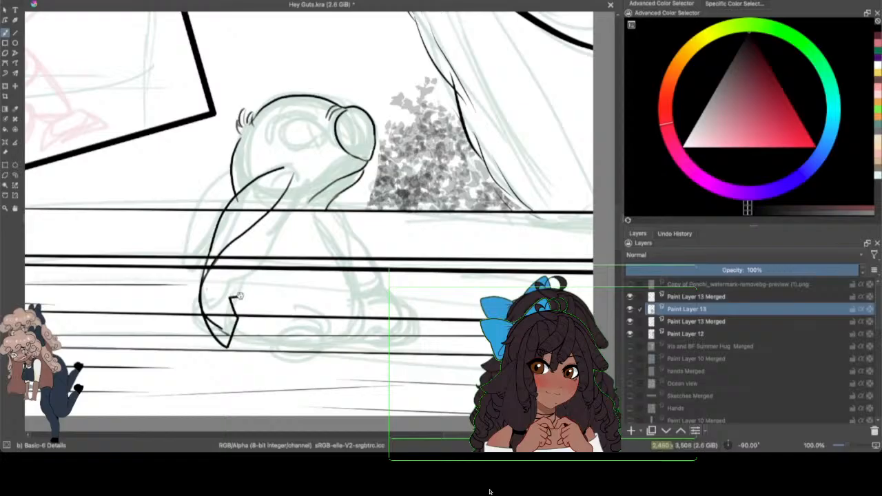
Step: Ink the hanging shape's inner edge down to its notched tip, with a second short line alongside it
drag(290, 184, 241, 292)
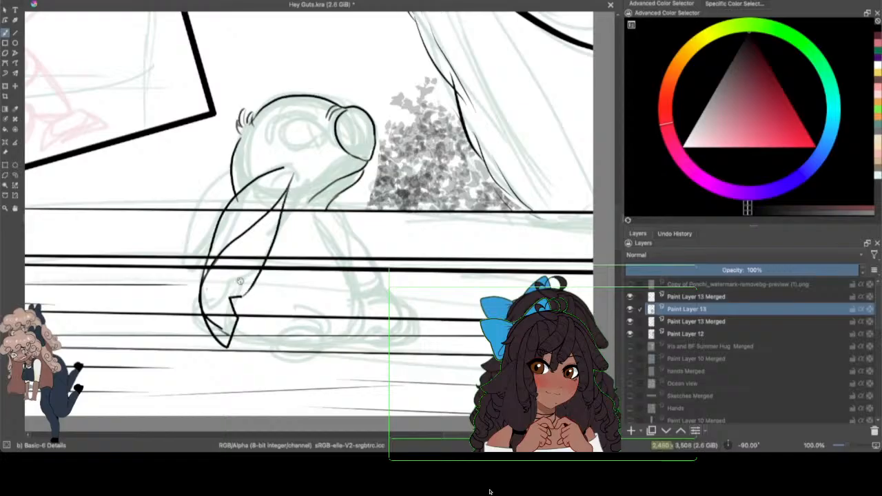
drag(299, 181, 266, 264)
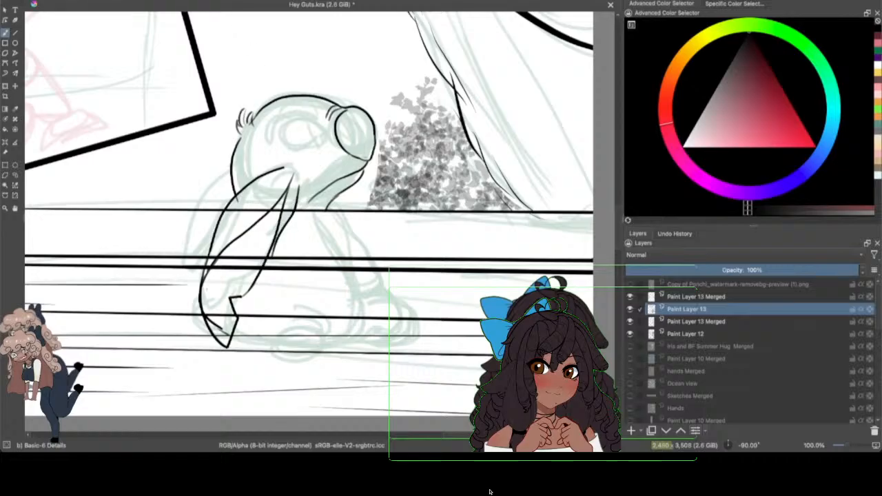
click(65, 1)
click(70, 0)
drag(299, 193, 269, 259)
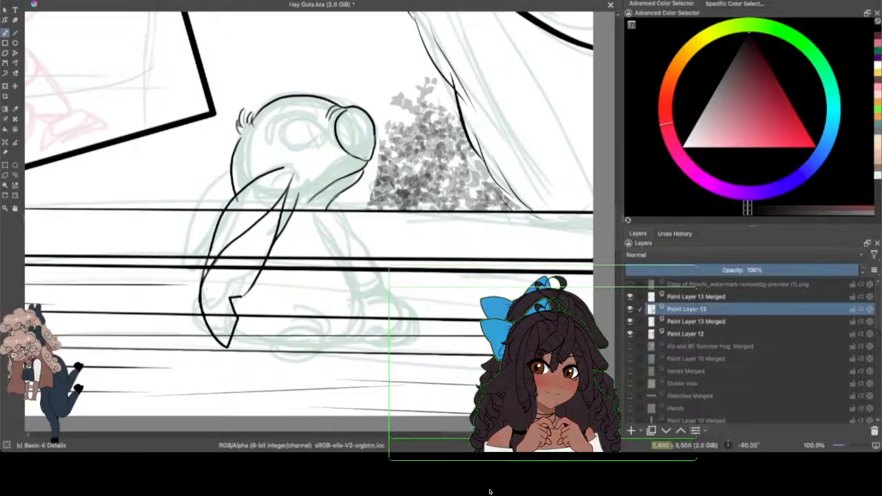
drag(240, 296, 252, 286)
Step: Ink the second tapering shape curving from the back of the head down to a point behind the first one
mouse_move(230, 168)
mouse_down()
mouse_move(209, 180)
mouse_move(200, 207)
mouse_move(193, 269)
mouse_up()
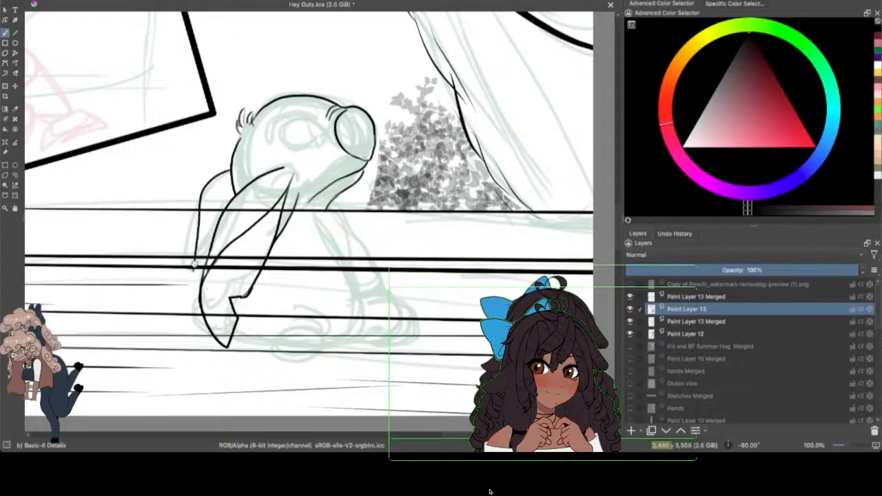
key(super+z)
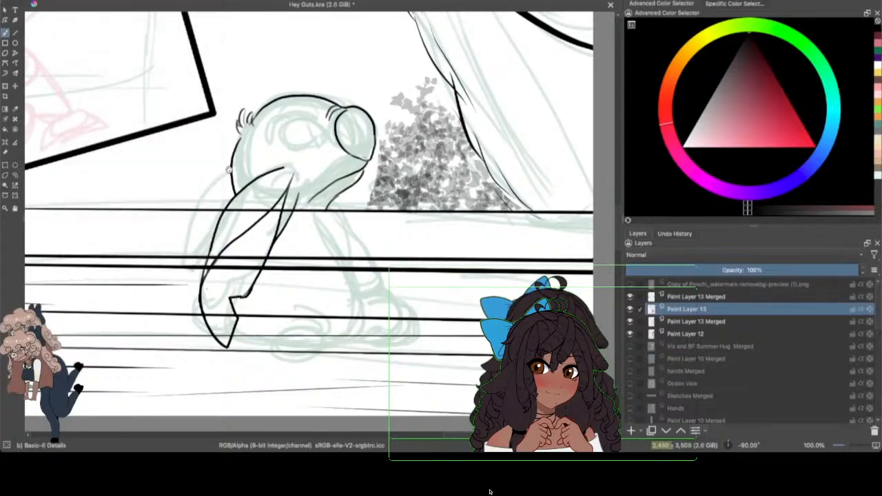
mouse_move(230, 170)
mouse_down()
mouse_move(191, 207)
mouse_move(184, 252)
mouse_move(194, 296)
mouse_move(183, 263)
mouse_move(183, 253)
mouse_move(195, 286)
mouse_up()
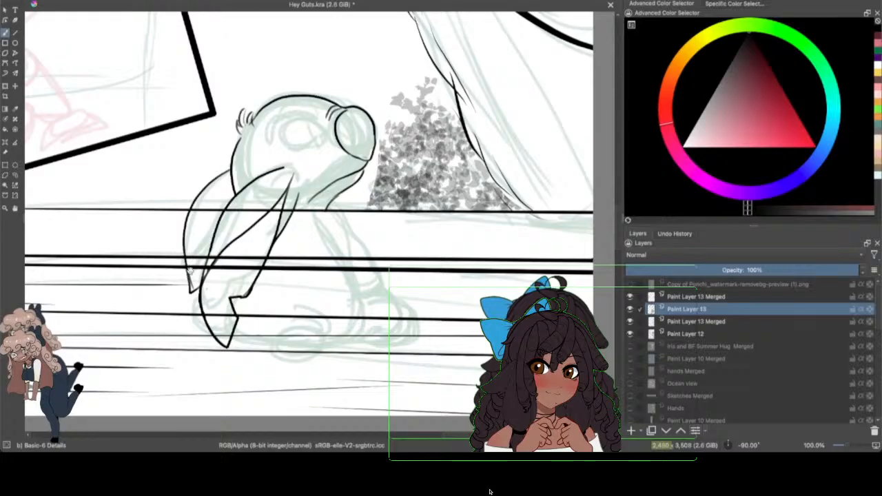
drag(189, 271, 191, 290)
drag(184, 260, 191, 297)
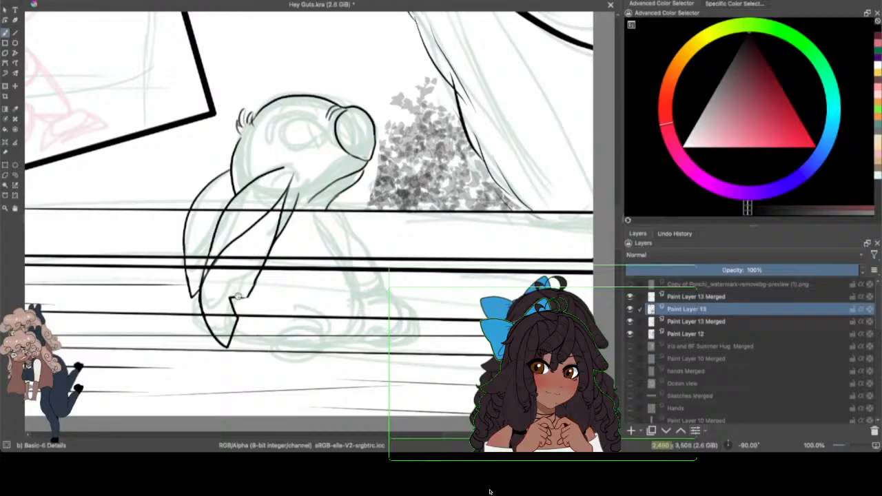
Step: Ink the remaining outer edge above the hanging ear's notch and save the drawing
drag(247, 296, 263, 270)
click(50, 1)
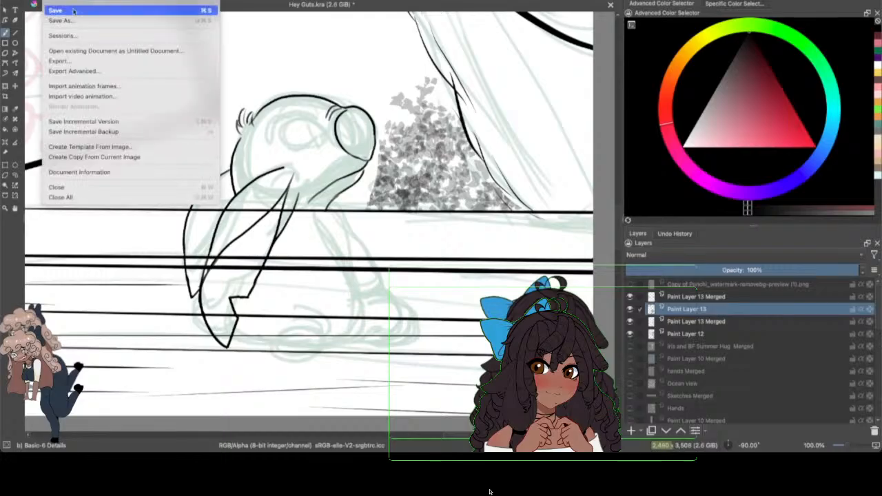
click(74, 11)
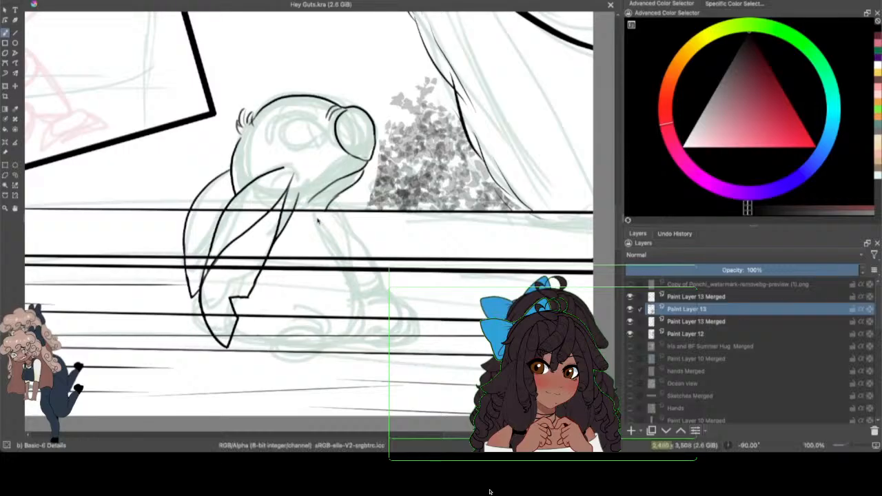
mouse_move(314, 219)
mouse_down()
mouse_move(340, 215)
mouse_move(361, 253)
mouse_up()
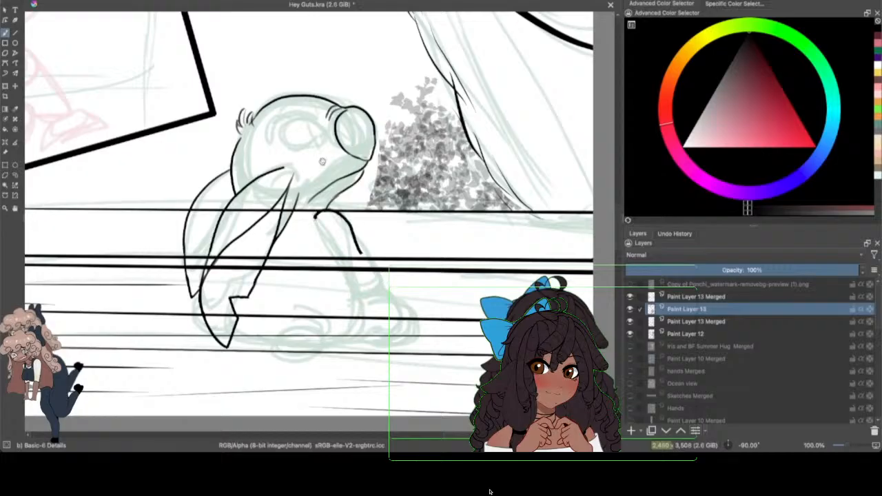
click(64, 0)
click(71, 0)
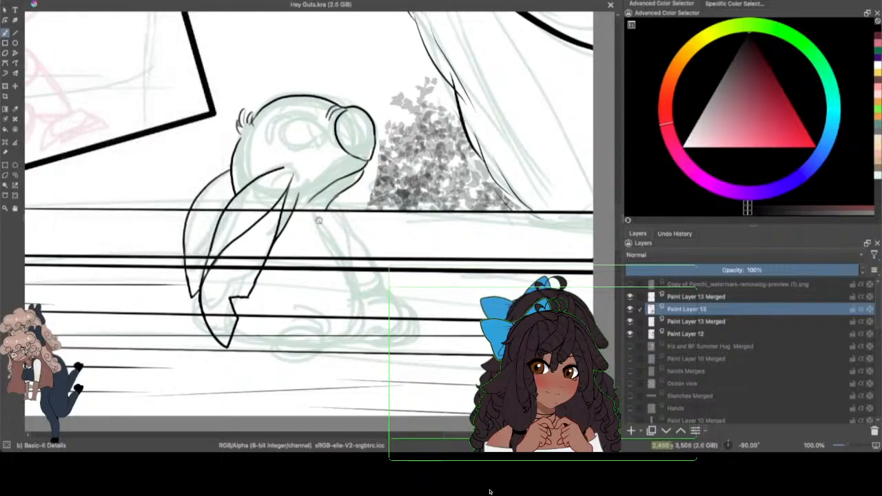
Step: Ink the arm's outer and inner edges below the chin and the rounded leg curving out beneath it
mouse_move(316, 219)
mouse_down()
mouse_move(344, 218)
mouse_move(386, 285)
mouse_up()
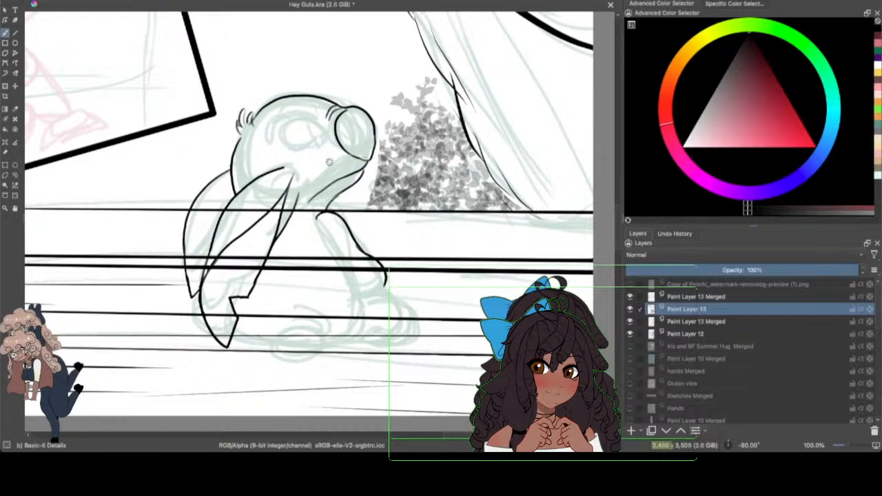
mouse_move(318, 216)
mouse_down()
mouse_move(359, 281)
mouse_move(367, 322)
mouse_up()
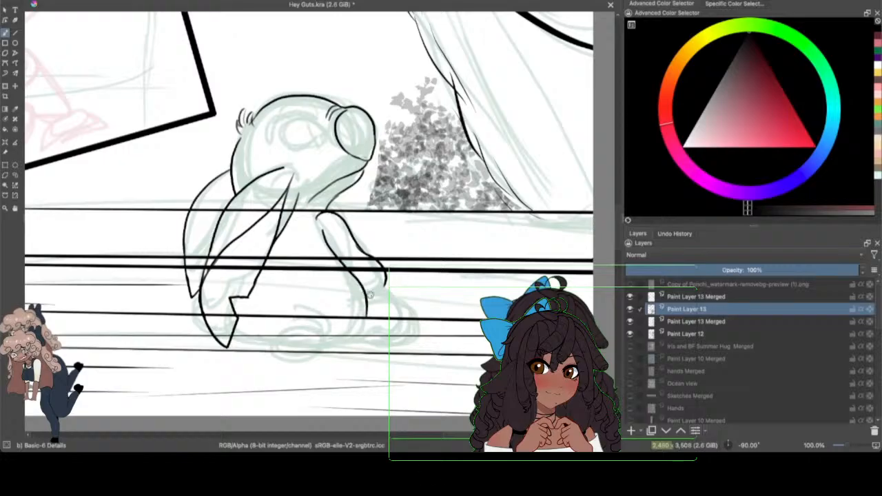
mouse_move(365, 290)
mouse_down()
mouse_move(387, 291)
mouse_move(407, 330)
mouse_up()
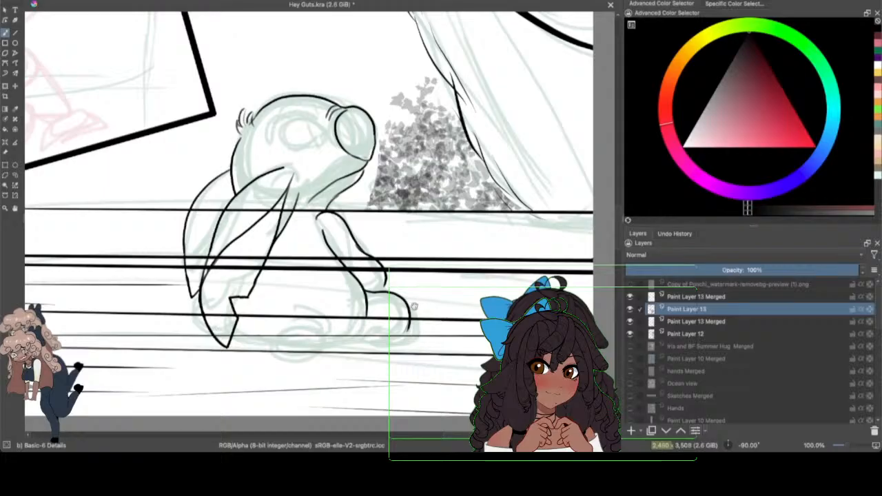
Step: Ink the front foot with its toe pads and the underside of the body back to the hanging ear's tip
mouse_move(417, 309)
mouse_down()
mouse_move(412, 347)
mouse_move(415, 306)
mouse_move(409, 353)
mouse_move(385, 331)
mouse_move(400, 326)
mouse_move(400, 307)
mouse_move(408, 337)
mouse_move(363, 356)
mouse_up()
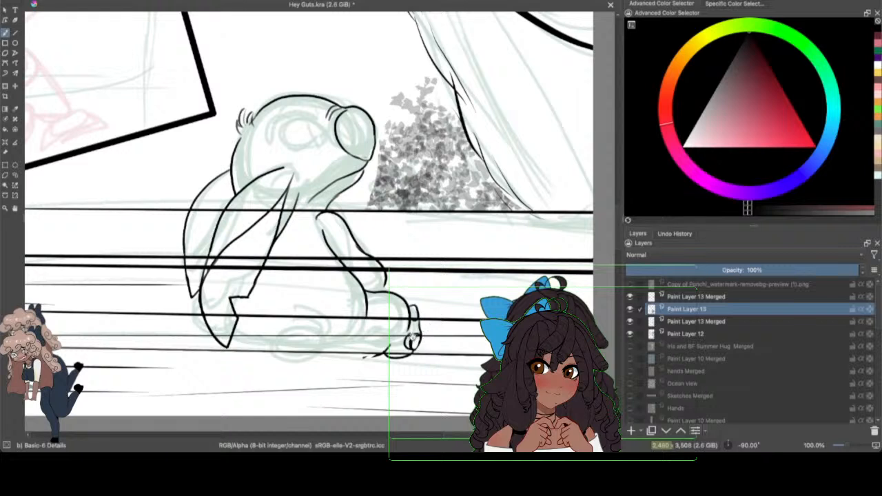
drag(412, 336, 416, 340)
drag(381, 352, 315, 361)
drag(232, 340, 277, 357)
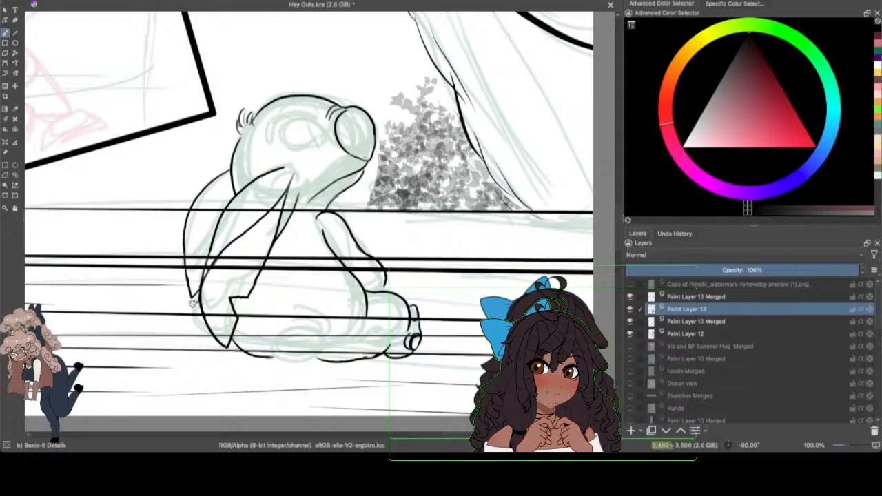
Step: Ink small rounded toes on the far foot behind the hanging ears
drag(194, 301, 183, 315)
drag(183, 328, 191, 337)
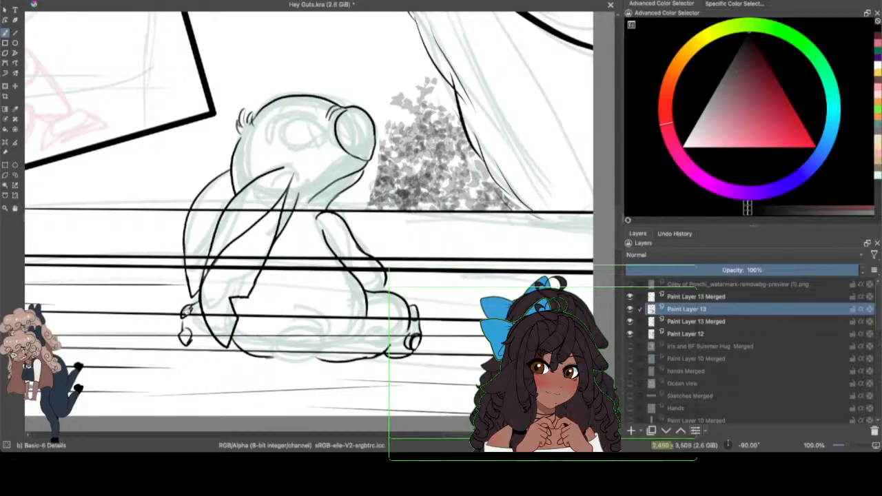
drag(187, 334, 185, 348)
Step: Hide the Paint Layer 13 Merged layer that holds the ledge lines and complete the far foot's toe outlines
click(629, 297)
click(630, 296)
click(629, 309)
click(629, 308)
click(629, 320)
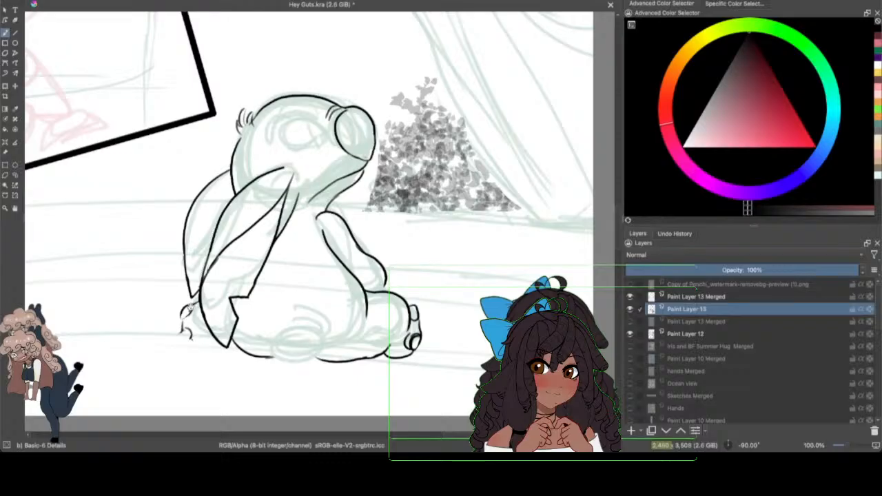
mouse_move(189, 308)
mouse_down()
mouse_move(180, 341)
mouse_move(186, 329)
mouse_up()
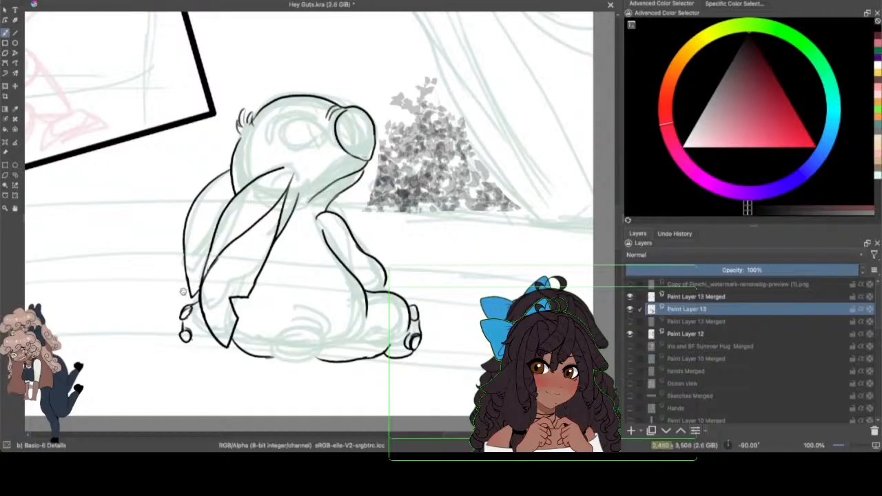
Step: Ink the far foot's sole from the lower toe to the notched ear's tip
drag(847, 444, 850, 444)
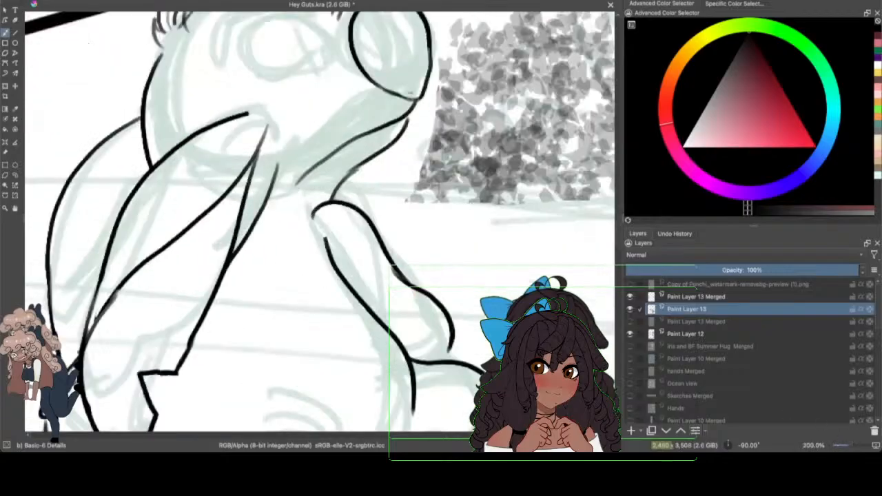
drag(523, 435, 504, 435)
scroll(597, 190, down, 5)
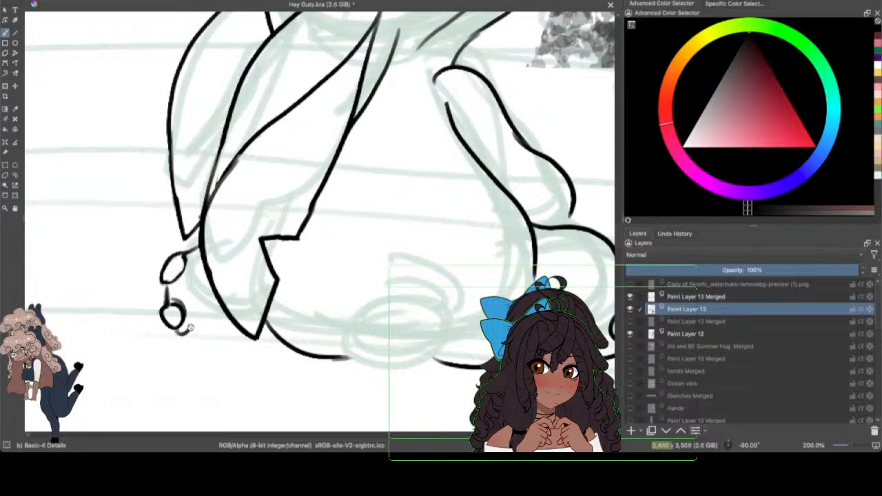
mouse_move(184, 332)
mouse_down()
mouse_move(263, 339)
mouse_move(269, 325)
mouse_move(241, 323)
mouse_move(237, 344)
mouse_move(221, 345)
mouse_move(235, 347)
mouse_move(274, 334)
mouse_up()
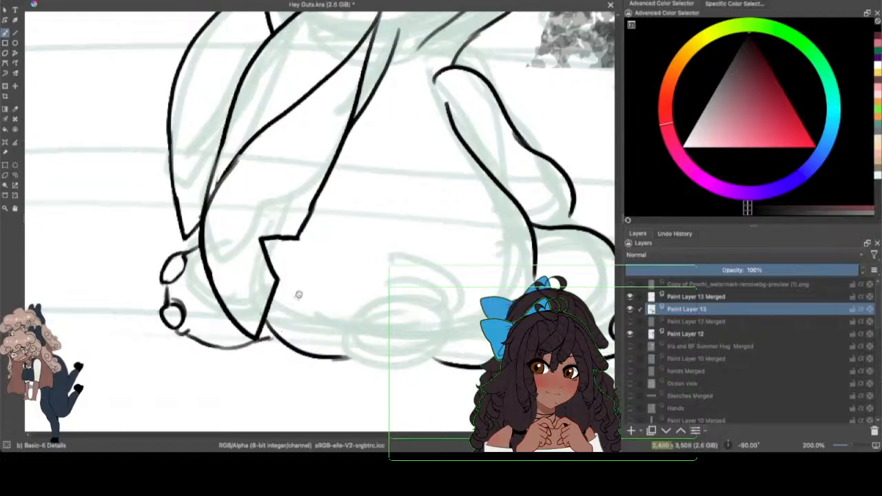
Step: Ink the rounded tail at the base of the body with a short curved crease line above it
drag(298, 294, 194, 294)
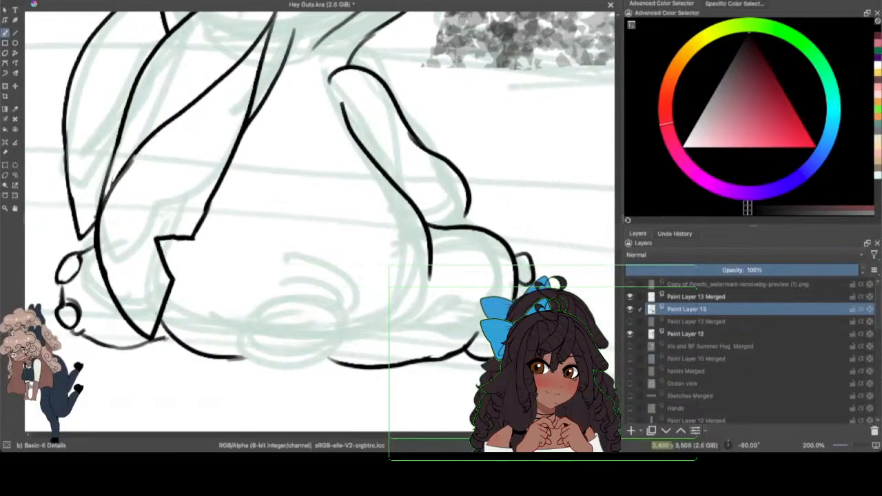
mouse_move(281, 296)
mouse_down()
mouse_move(328, 306)
mouse_move(244, 370)
mouse_up()
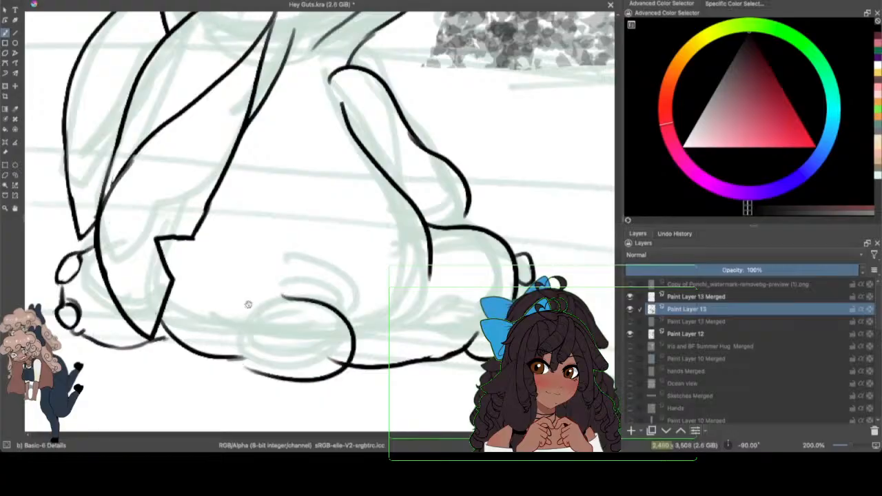
drag(244, 338, 272, 376)
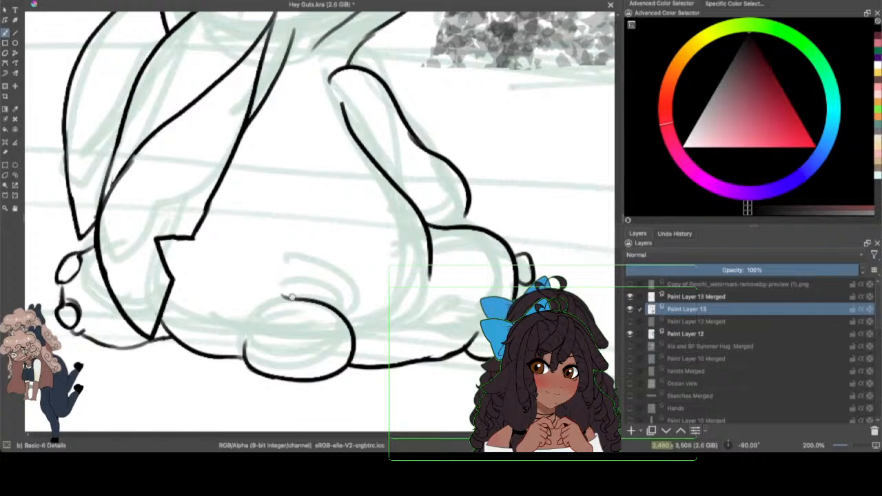
drag(279, 300, 341, 302)
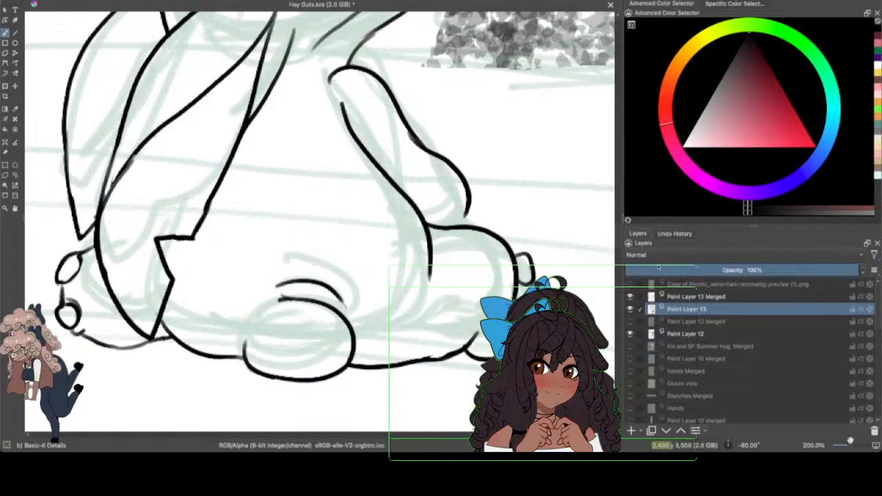
Step: Check the character's line art with the Paint Layer 12 sketch and the Paint Layer 13 inks switched off and on
drag(850, 445, 848, 440)
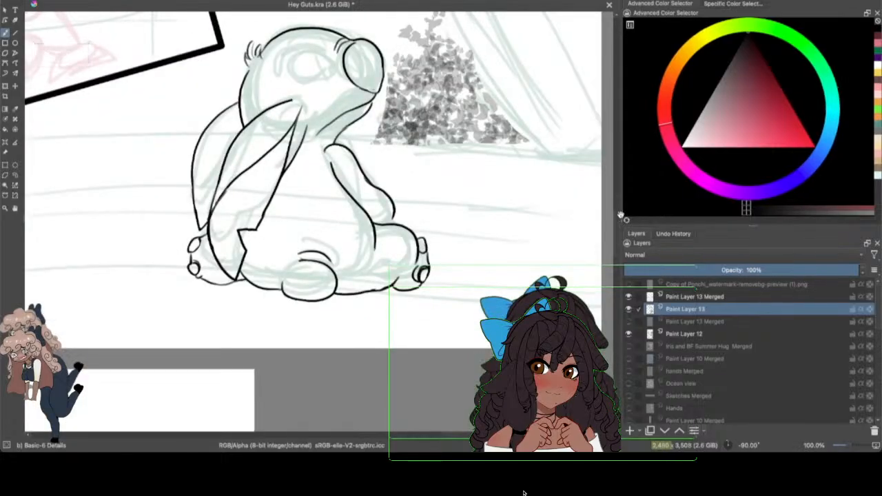
click(627, 335)
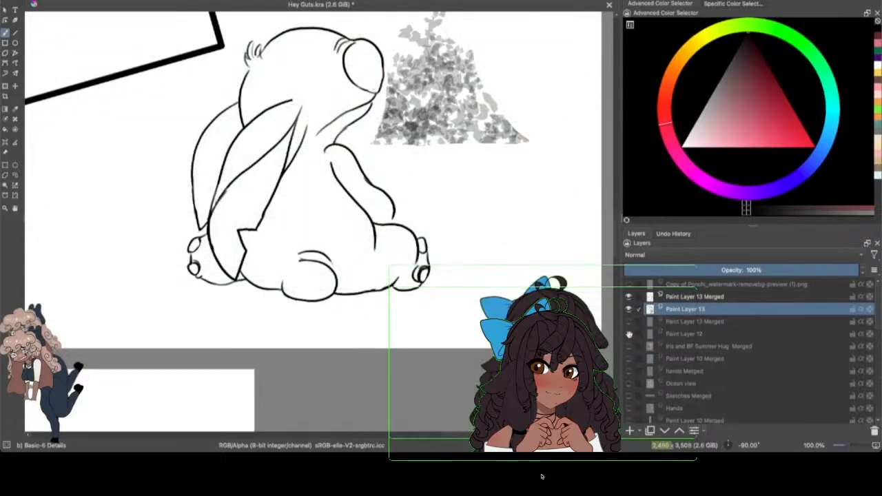
click(628, 335)
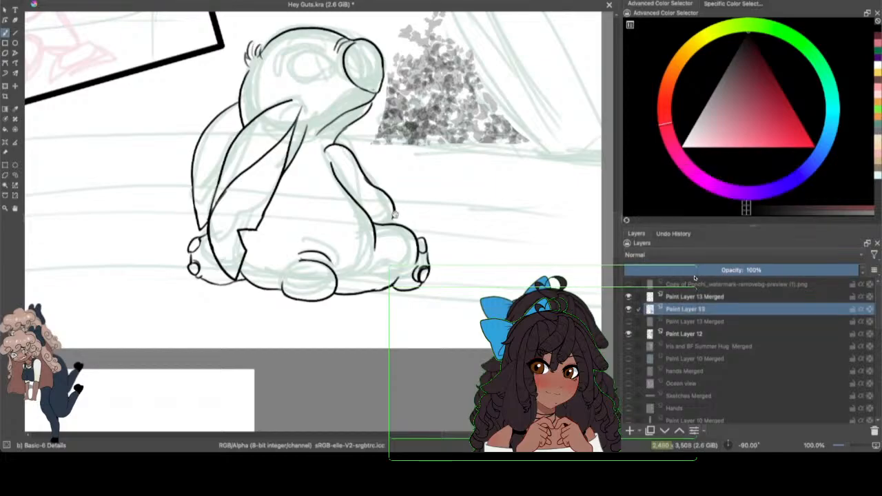
click(628, 309)
click(627, 308)
scroll(615, 227, up, 5)
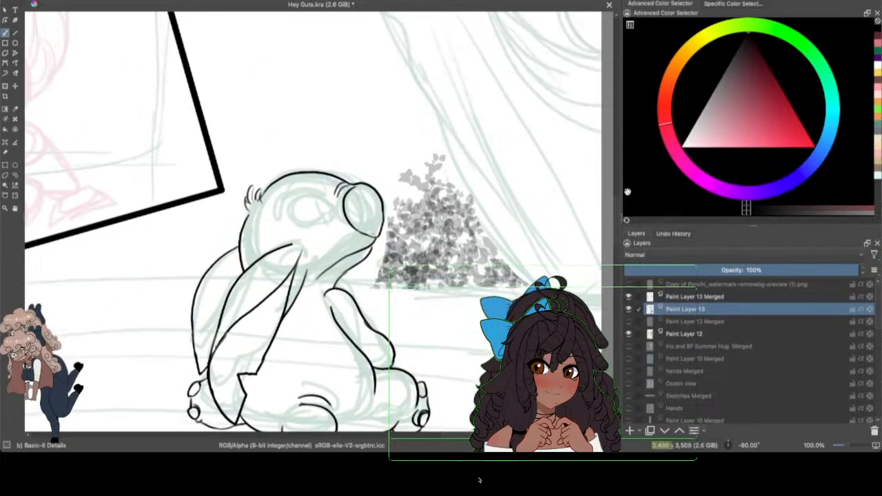
Step: Draw thin, wavy outlines of the fur markings on the back of the head and down the character's back
scroll(611, 205, down, 2)
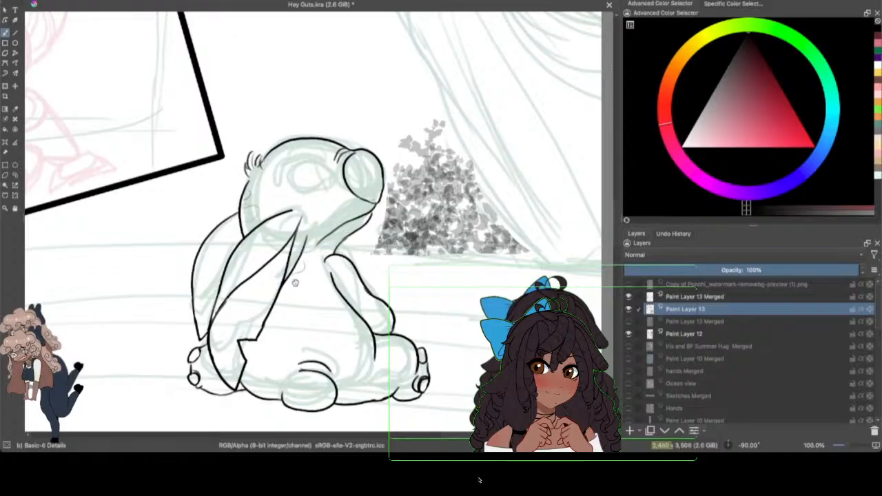
drag(308, 278, 312, 301)
drag(311, 311, 349, 333)
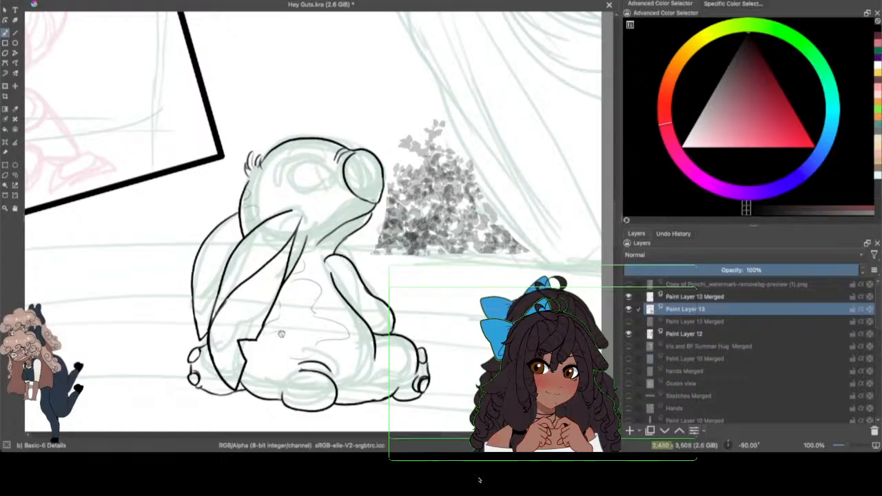
mouse_move(278, 332)
mouse_down()
mouse_move(318, 345)
mouse_move(317, 332)
mouse_move(306, 360)
mouse_up()
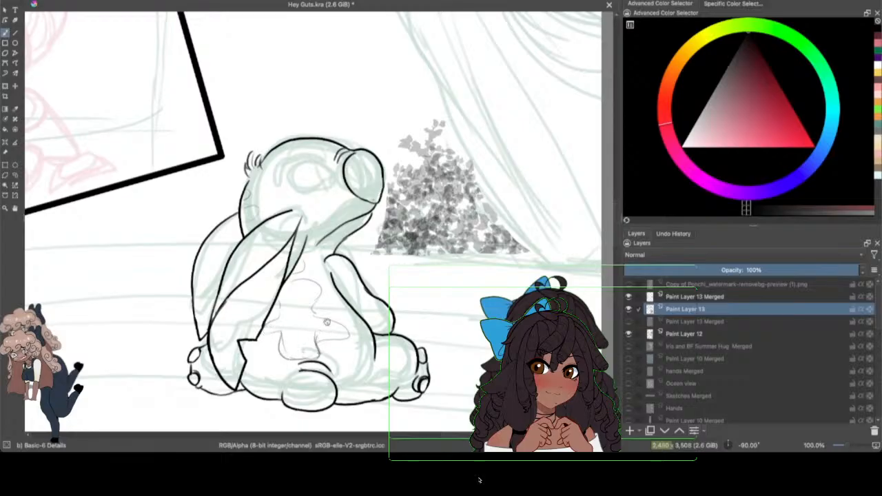
Step: Hide the Paint Layer 12 sketch and draw light contour lines on the nose and around the eye socket
click(628, 334)
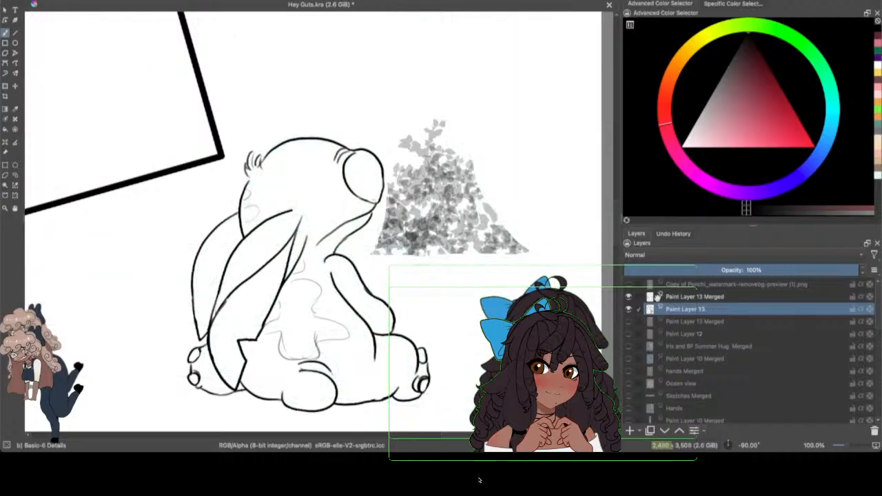
mouse_move(657, 297)
drag(376, 171, 350, 158)
mouse_move(332, 164)
mouse_down()
mouse_move(306, 160)
mouse_move(299, 192)
mouse_move(335, 211)
mouse_move(350, 195)
mouse_up()
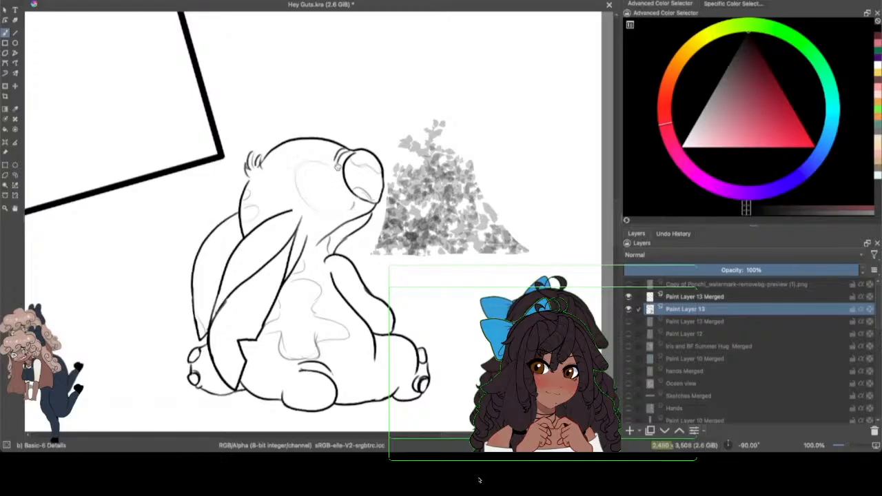
mouse_move(338, 167)
mouse_down()
mouse_move(295, 161)
mouse_move(298, 202)
mouse_up()
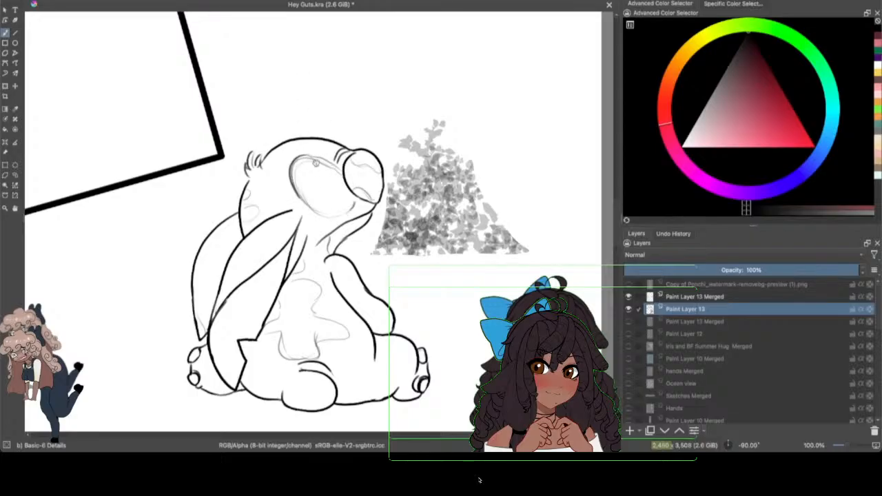
mouse_move(300, 151)
mouse_down()
mouse_move(284, 181)
mouse_move(300, 150)
mouse_move(319, 159)
mouse_up()
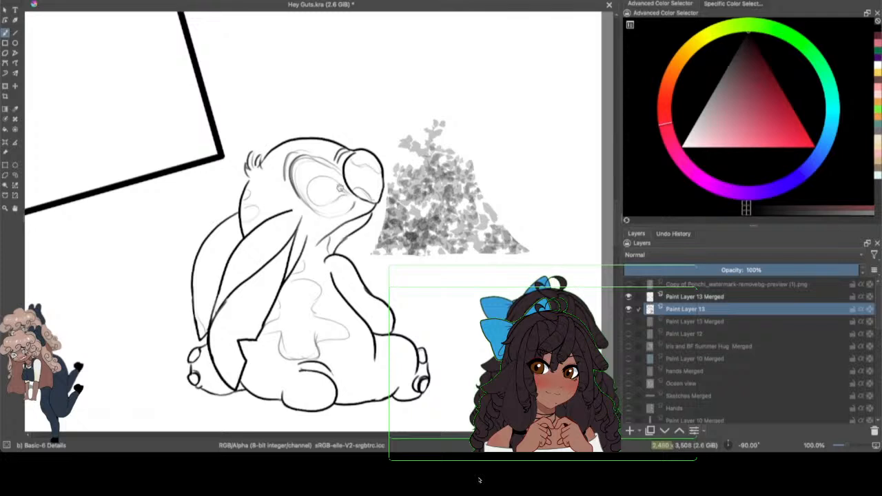
Step: Ink the round eye inside the socket and a small oval pupil near its upper edge
mouse_move(342, 188)
mouse_down()
mouse_move(307, 190)
mouse_move(352, 195)
mouse_move(335, 166)
mouse_move(339, 183)
mouse_move(323, 173)
mouse_move(305, 181)
mouse_move(314, 200)
mouse_move(335, 180)
mouse_move(347, 197)
mouse_up()
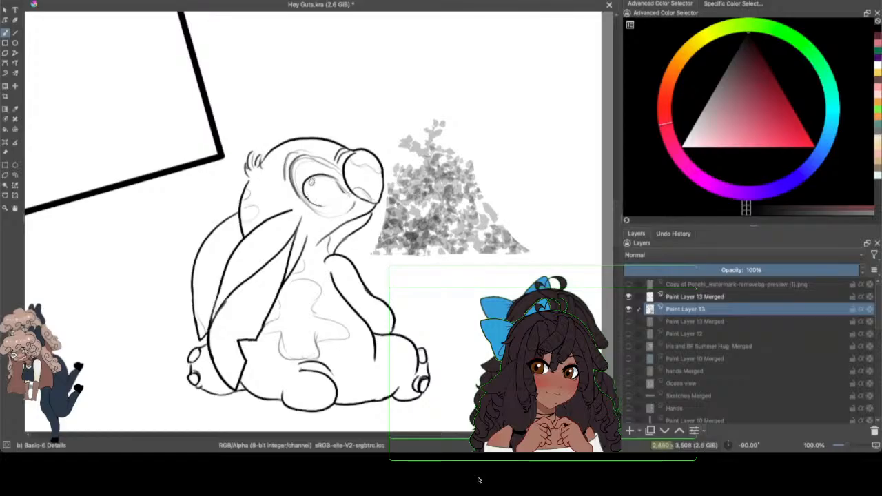
key(ctrl+s)
drag(306, 195, 337, 200)
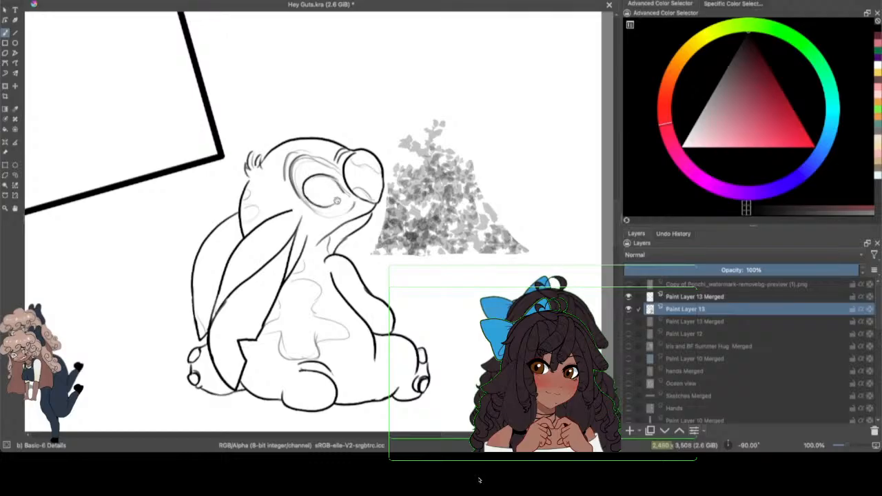
key(ctrl+s)
drag(313, 204, 303, 187)
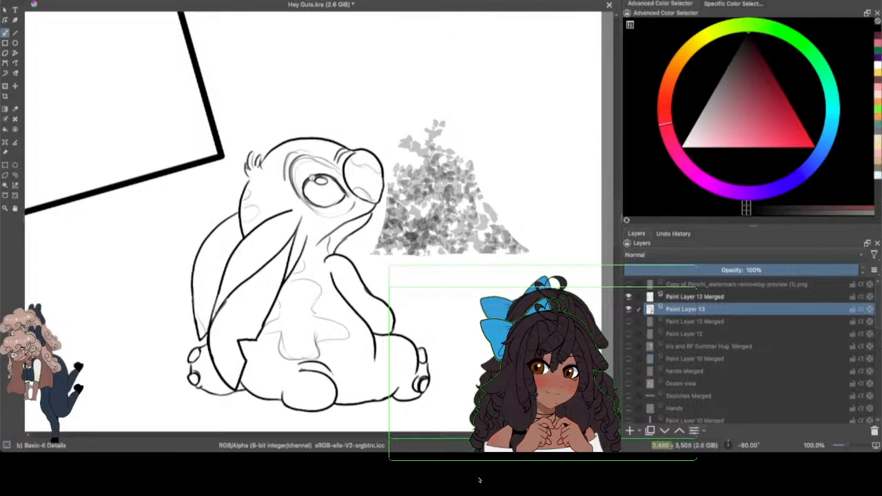
mouse_move(334, 179)
mouse_down()
mouse_move(311, 171)
mouse_move(315, 203)
mouse_up()
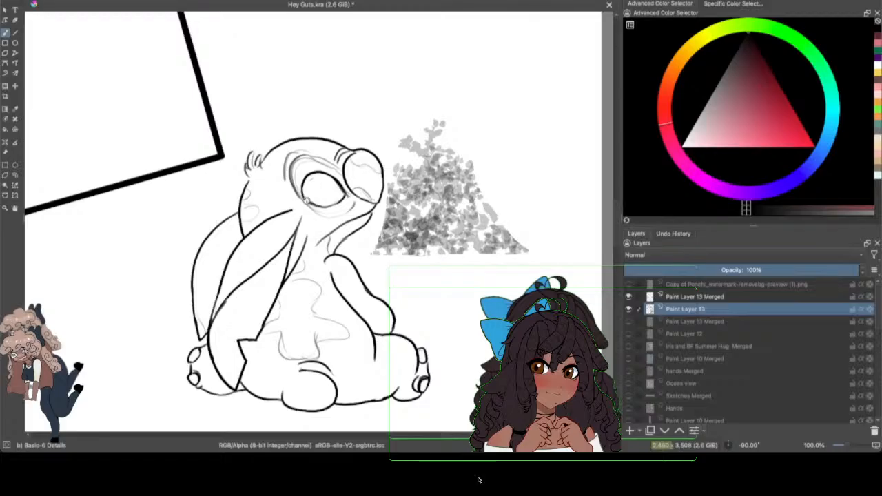
mouse_move(316, 174)
mouse_down()
mouse_move(325, 176)
mouse_move(319, 173)
mouse_up()
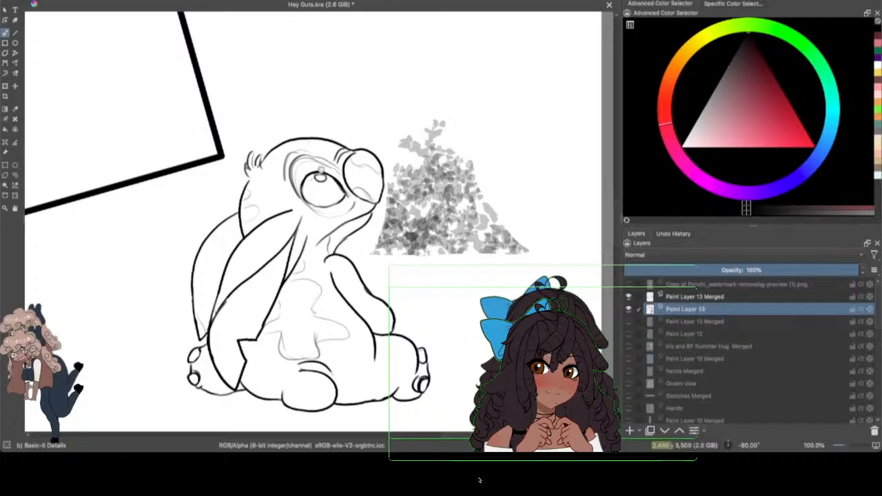
Step: Erase the stray lines above the pupil, and show the background lines on the lower Paint Layer 13 Merged and the Paint Layer 12 sketch
key(slash)
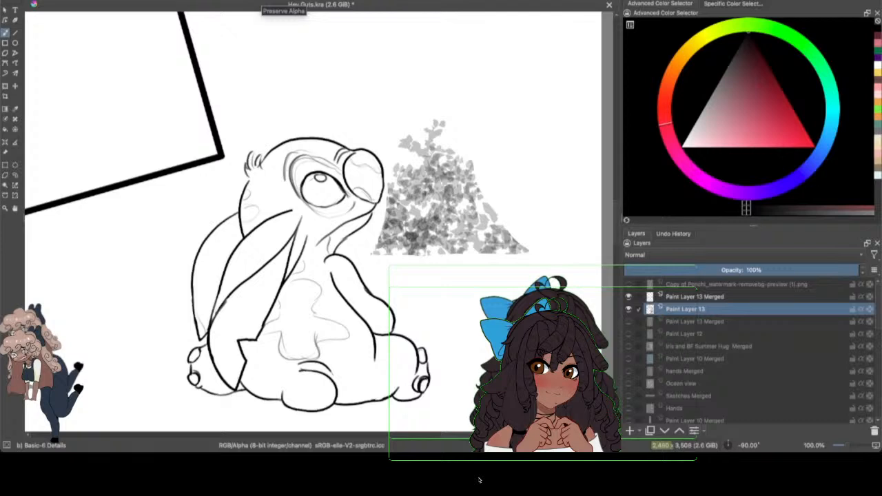
click(628, 321)
click(628, 334)
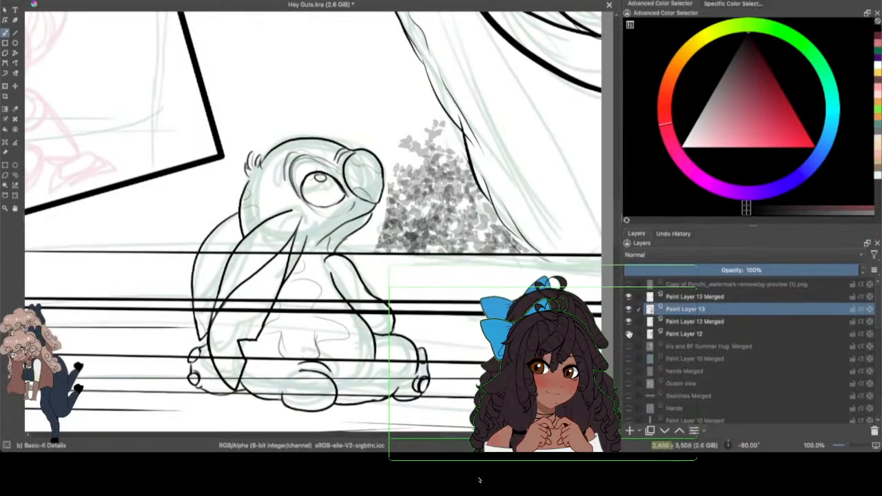
scroll(842, 446, down, 5)
scroll(841, 446, up, 5)
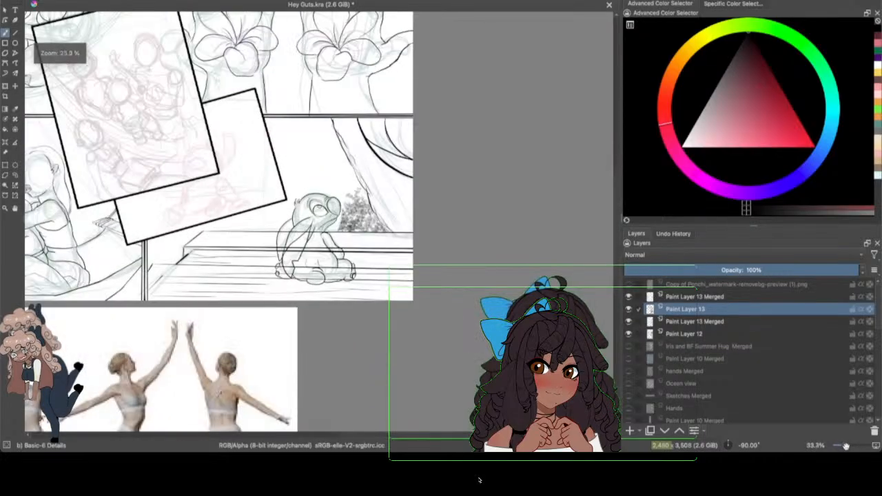
mouse_move(854, 384)
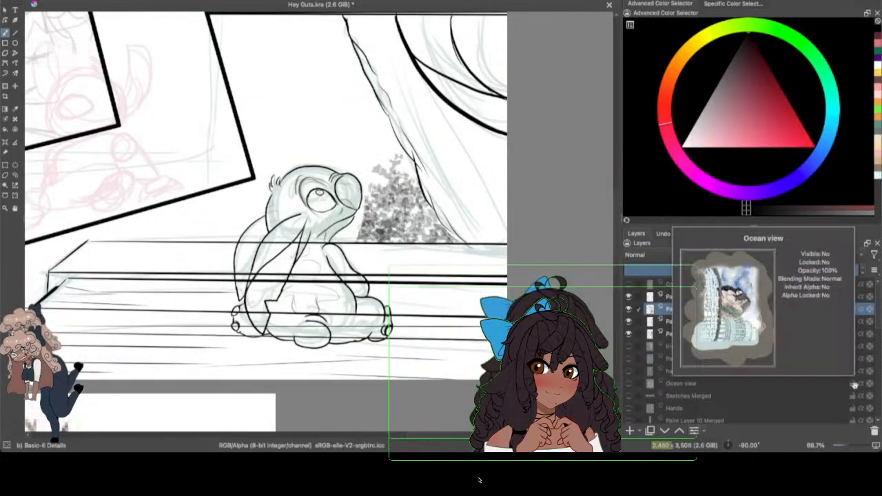
scroll(839, 445, down, 7)
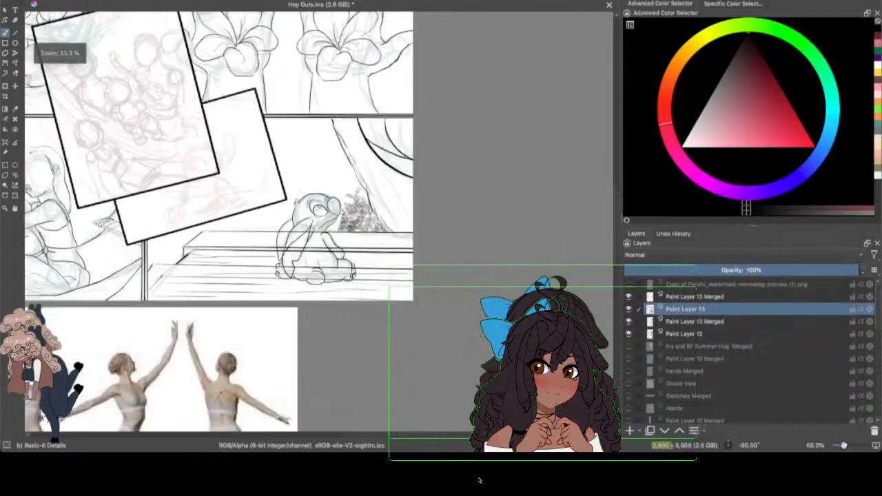
scroll(839, 445, up, 5)
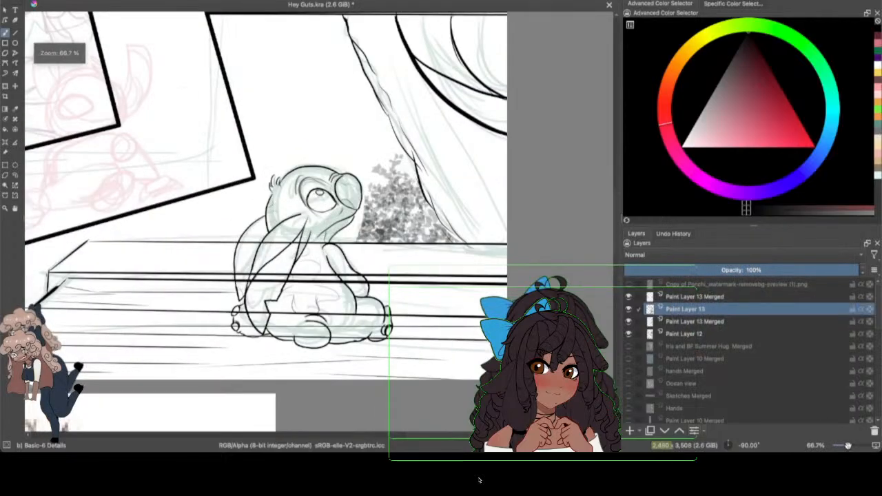
Step: Make the lower Paint Layer 13 Merged active, compare the panel with its background lines off and on, and save the file
click(674, 322)
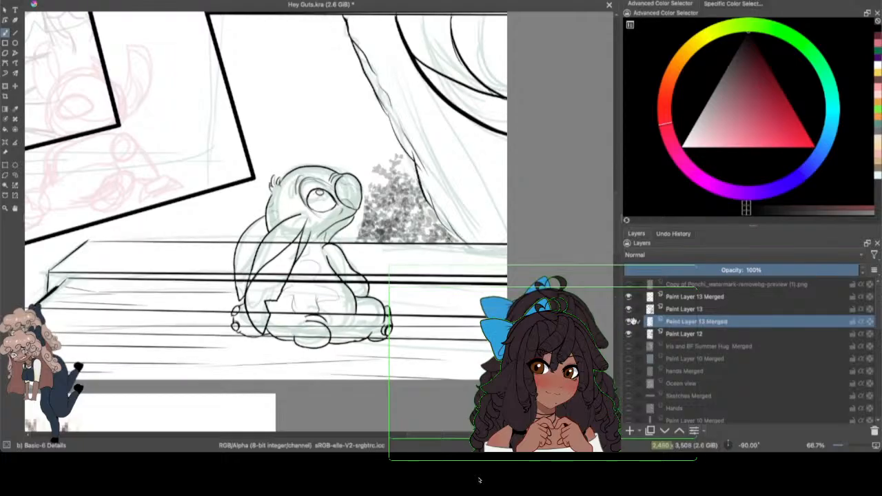
click(629, 322)
click(630, 321)
click(629, 322)
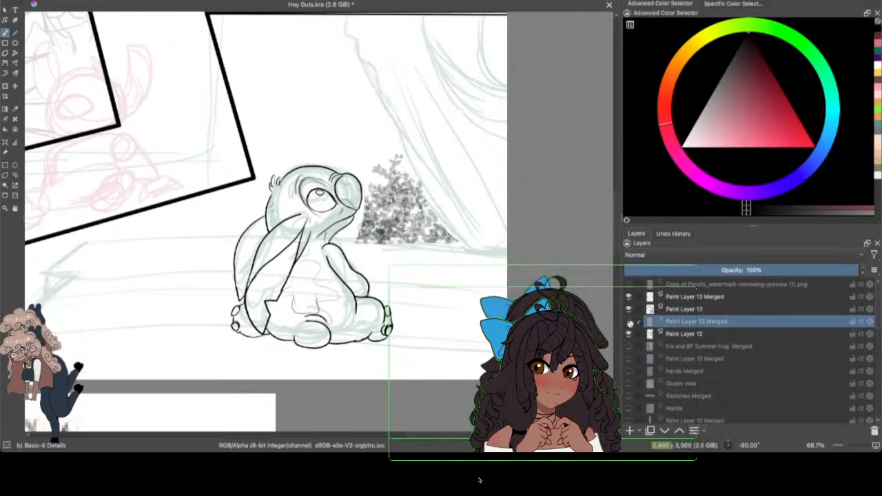
click(630, 323)
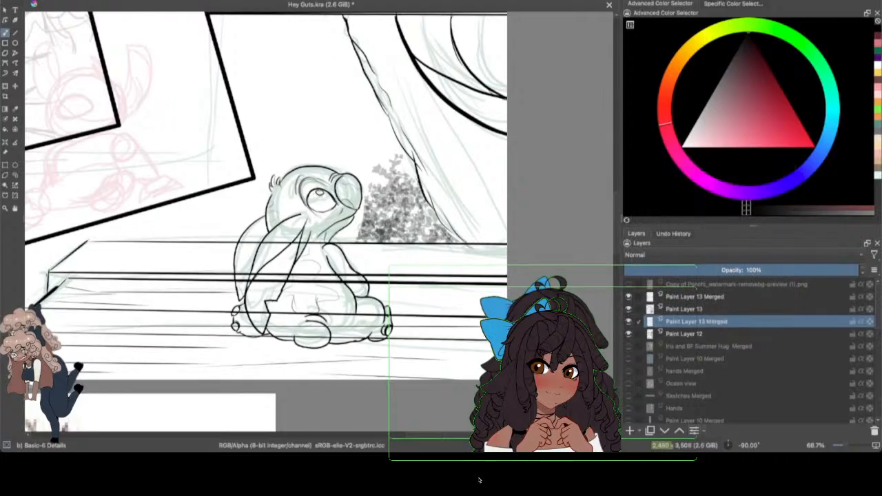
click(45, 1)
click(63, 12)
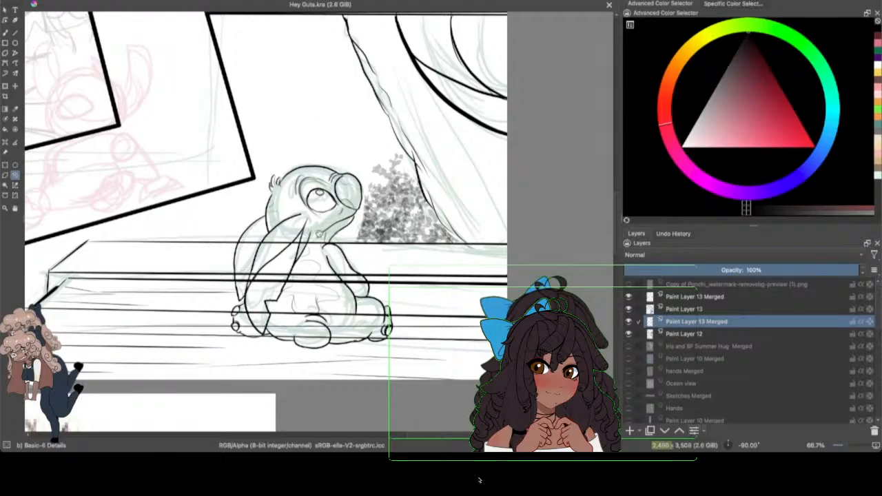
Step: Select the area inside the seated character's outline and erase the plank lines crossing it with the Eraser Circle brush
mouse_move(303, 230)
mouse_down()
mouse_move(241, 237)
mouse_move(237, 254)
mouse_move(269, 247)
mouse_move(267, 237)
mouse_move(240, 237)
mouse_move(238, 330)
mouse_move(308, 346)
mouse_move(382, 339)
mouse_move(388, 309)
mouse_move(345, 261)
mouse_move(319, 201)
mouse_move(269, 199)
mouse_up()
click(5, 33)
click(124, 1)
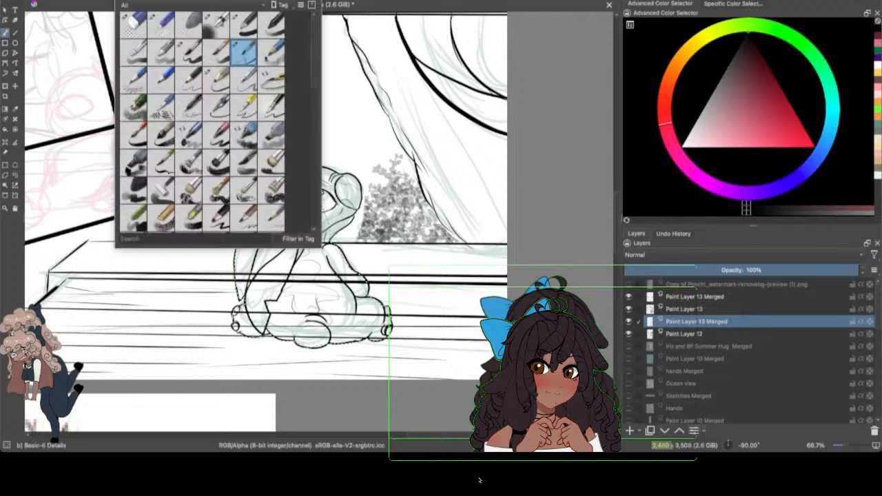
click(136, 26)
click(395, 139)
mouse_move(296, 250)
mouse_down()
mouse_move(276, 293)
mouse_move(354, 335)
mouse_up()
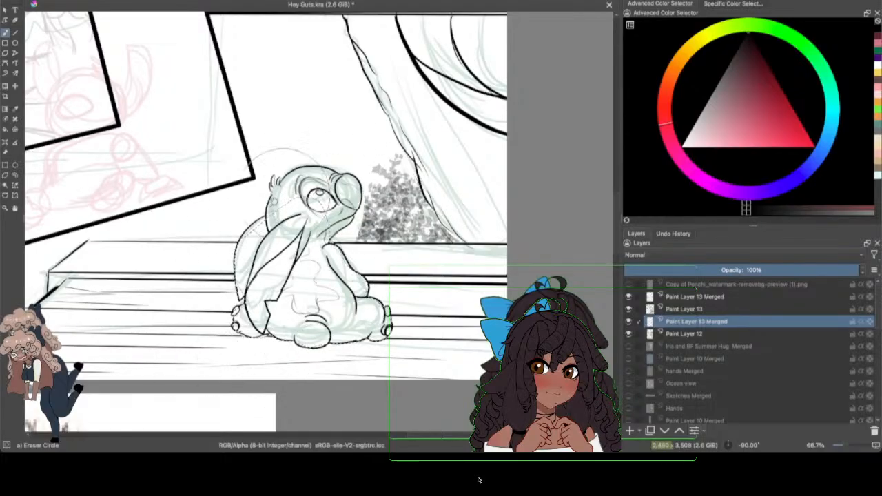
key(ctrl+shift+a)
click(15, 175)
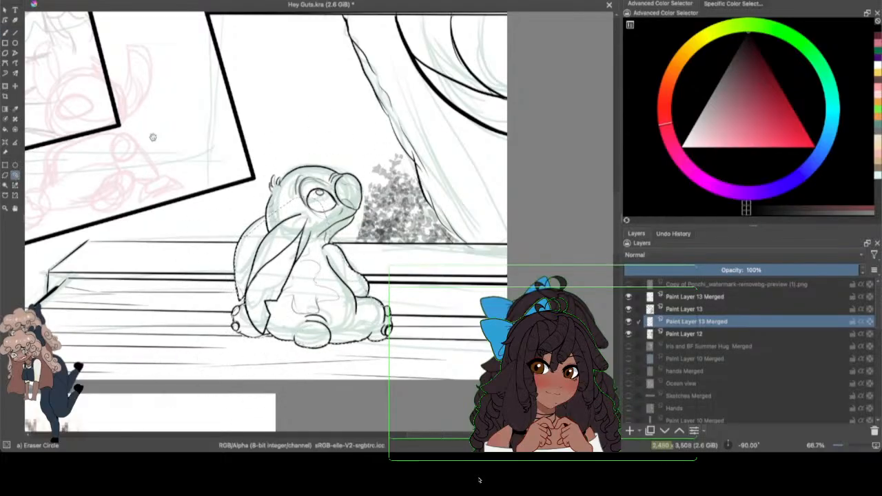
Step: Check the cleaned-up character with the Paint Layer 12 sketch off and on, and examine the panel within the whole page
click(627, 334)
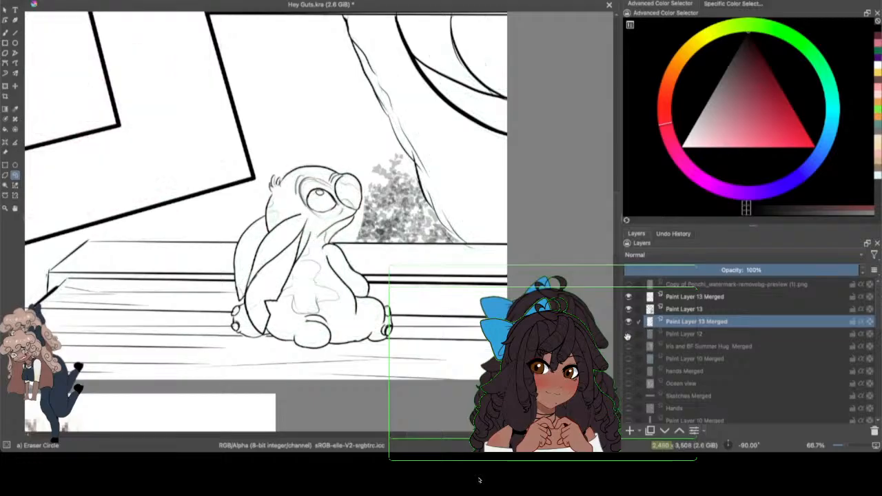
click(628, 334)
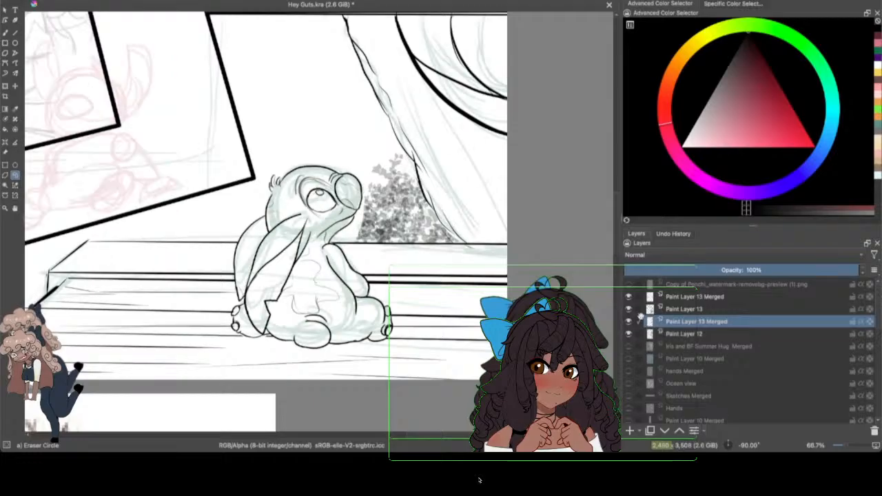
mouse_move(640, 316)
scroll(844, 444, down, 2)
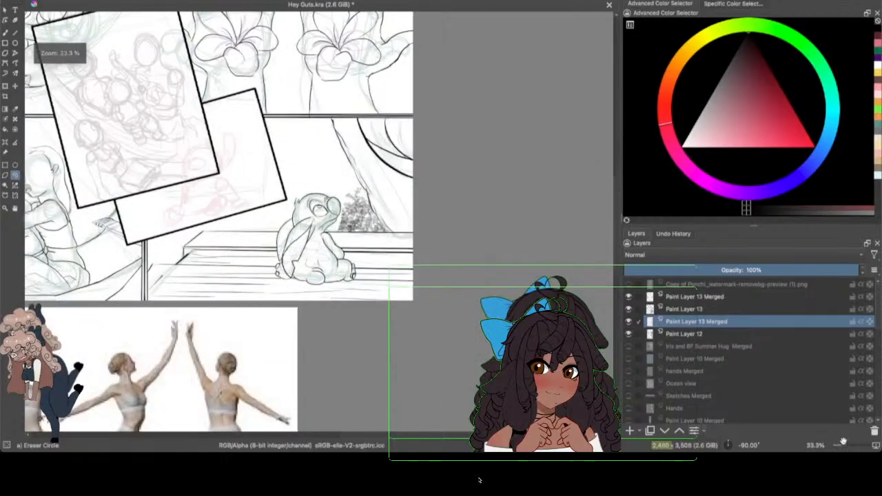
drag(439, 436, 385, 438)
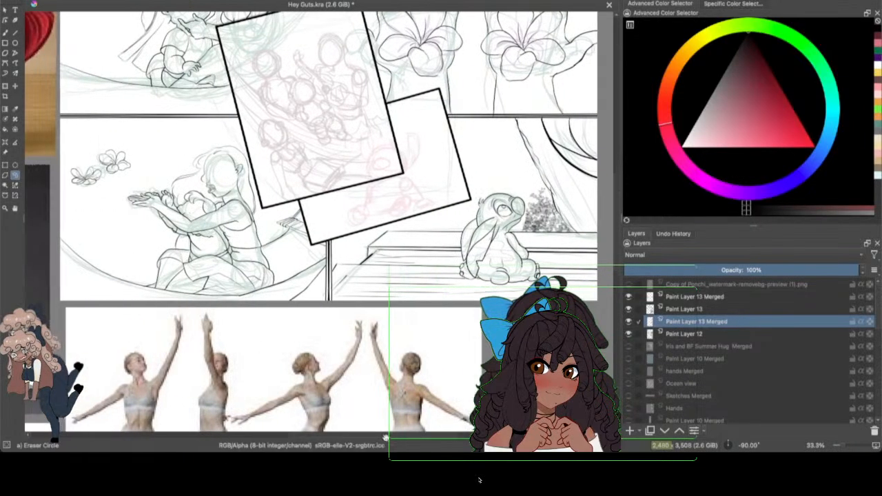
drag(615, 216, 609, 168)
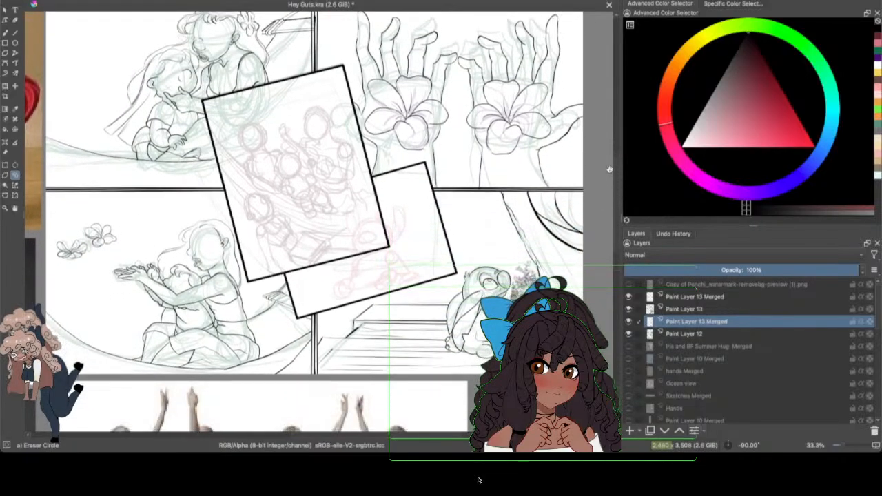
drag(407, 436, 442, 433)
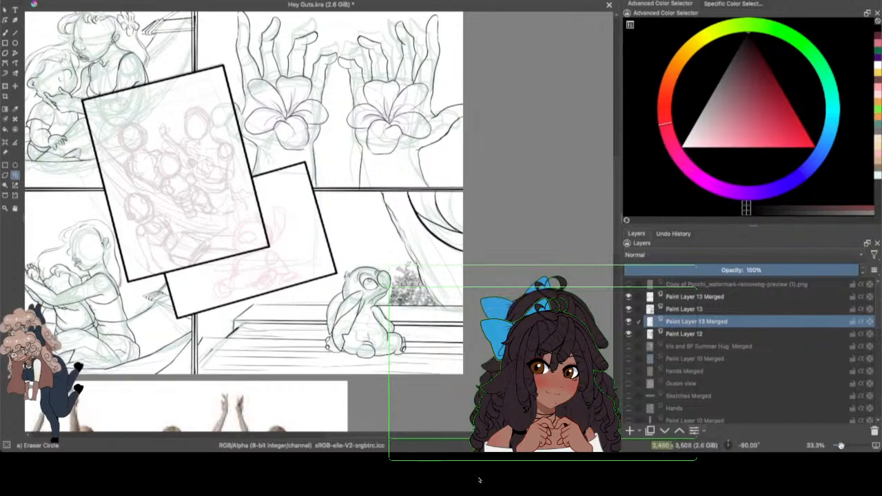
Step: On Paint Layer 13, add soft grey shading to the bush edge beside the character's muzzle with the Airbrush Soft brush
drag(841, 445, 849, 440)
drag(616, 176, 617, 227)
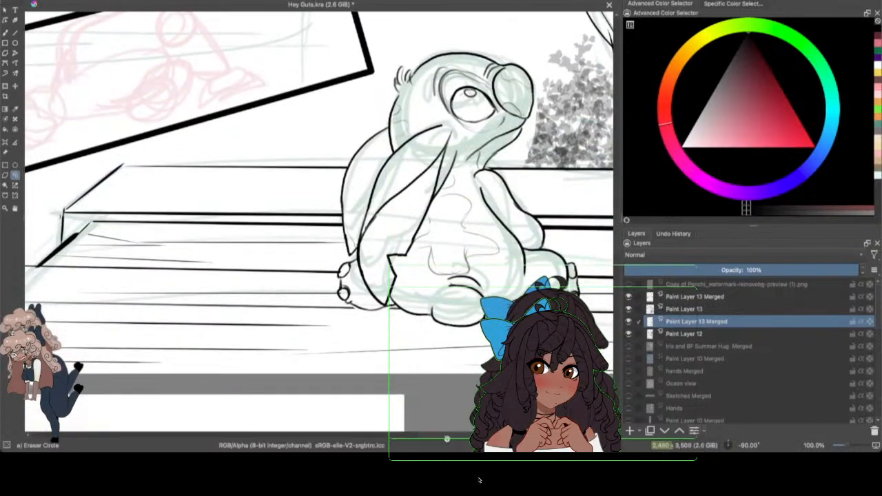
drag(447, 438, 468, 432)
click(6, 34)
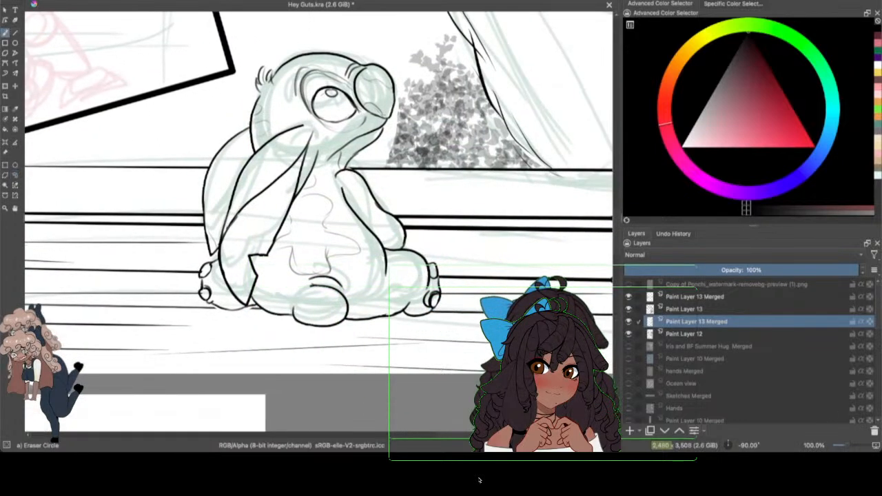
click(122, 0)
click(216, 25)
click(389, 62)
click(685, 309)
click(628, 309)
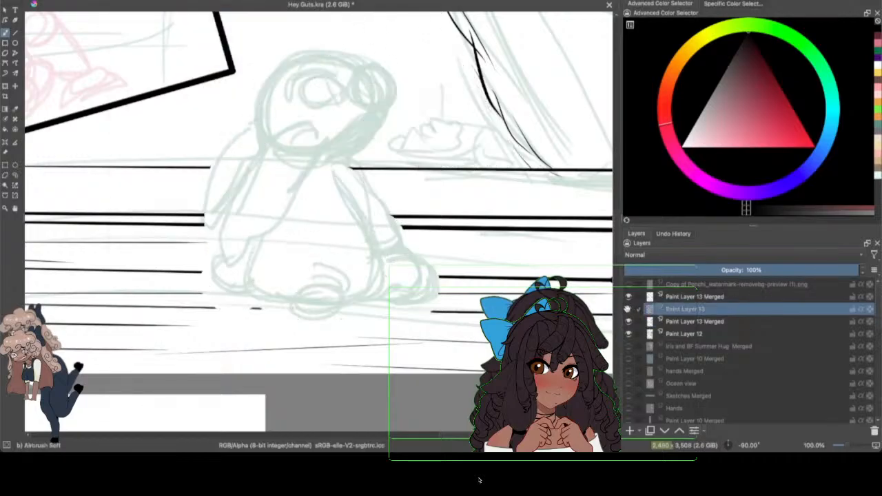
click(627, 308)
mouse_move(397, 118)
mouse_down()
mouse_move(382, 157)
mouse_move(382, 138)
mouse_move(359, 163)
mouse_move(375, 164)
mouse_move(361, 156)
mouse_move(397, 118)
mouse_up()
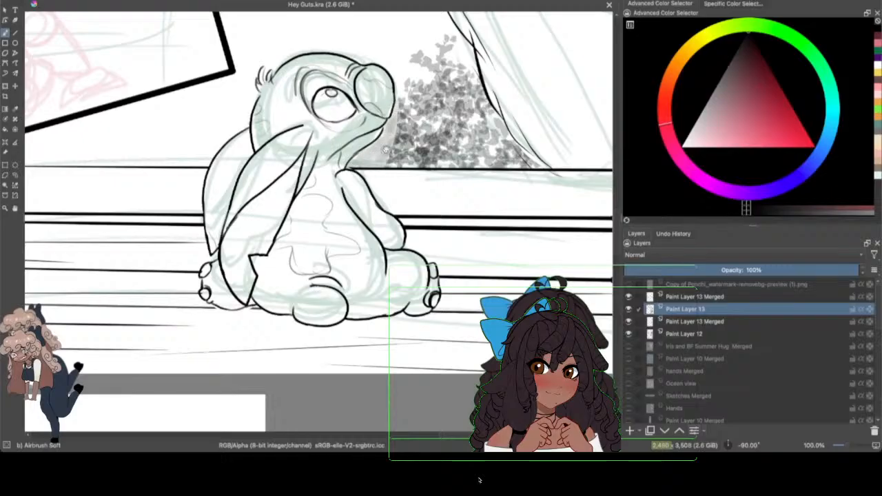
Step: Compare Paint Layer 13 and the Paint Layer 13 Merged below it off and on, and merge the two layers into one
click(628, 309)
click(628, 310)
click(627, 309)
click(628, 310)
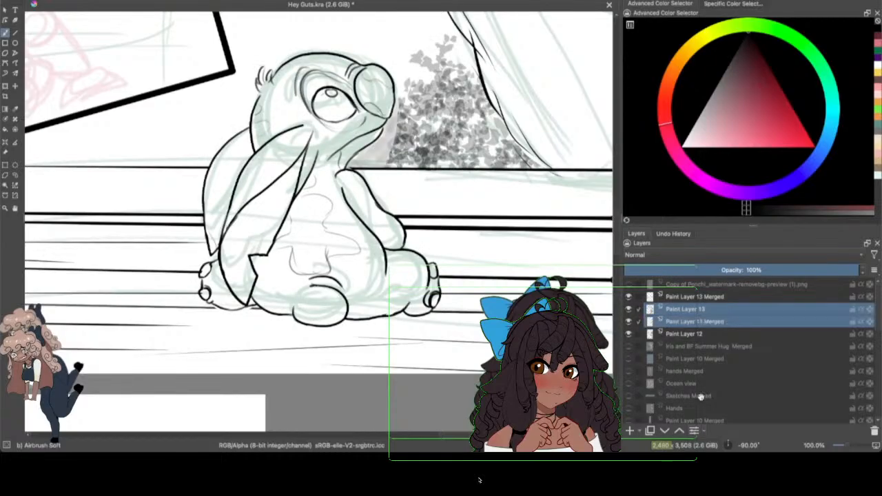
click(627, 321)
click(627, 321)
click(705, 430)
click(723, 351)
click(627, 310)
click(628, 310)
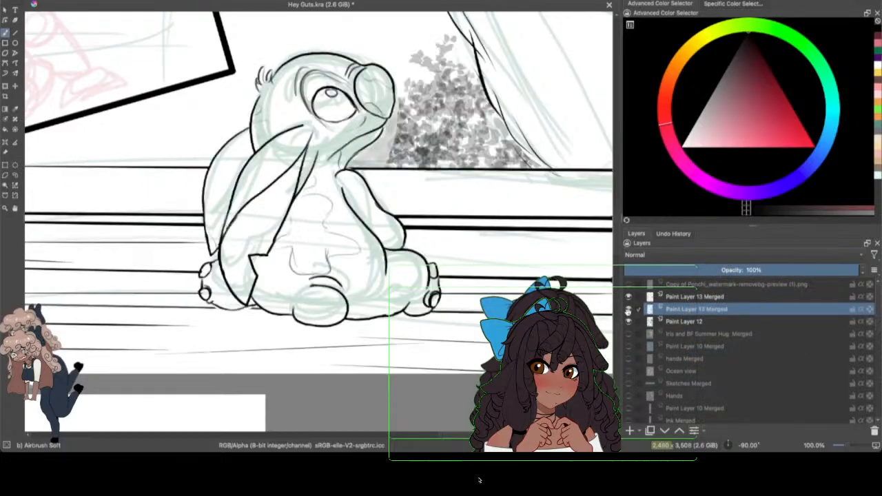
Step: Review the line art across the whole page with the Paint Layer 12 sketch hidden and shown
drag(847, 444, 841, 445)
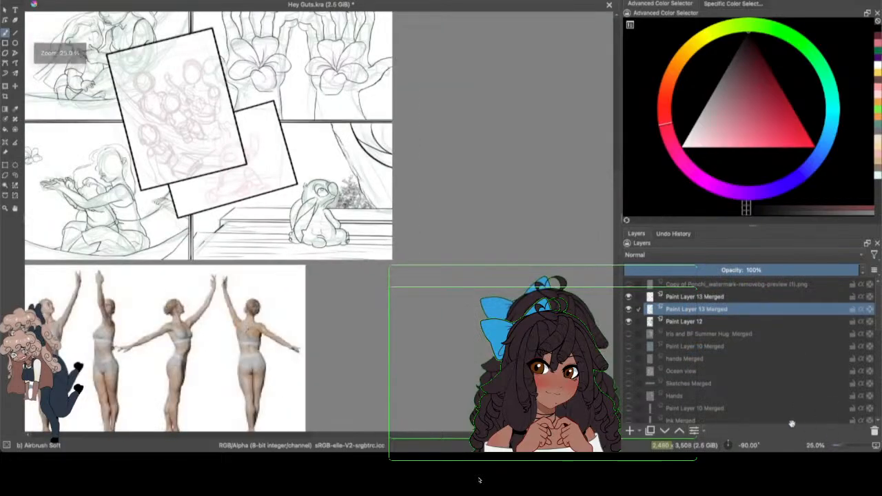
drag(408, 436, 386, 439)
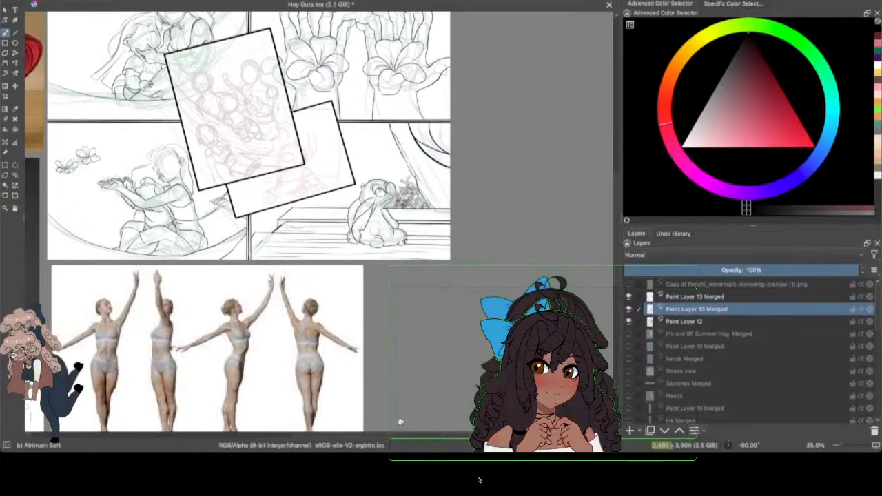
click(627, 321)
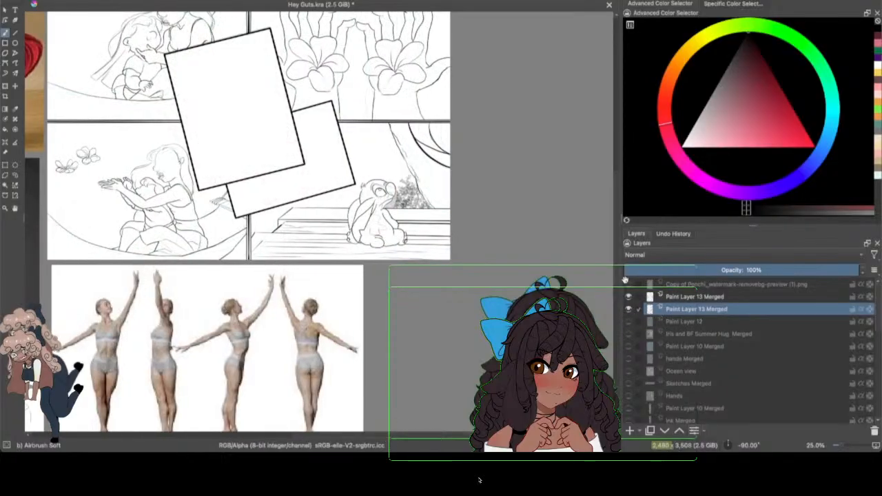
drag(617, 202, 615, 172)
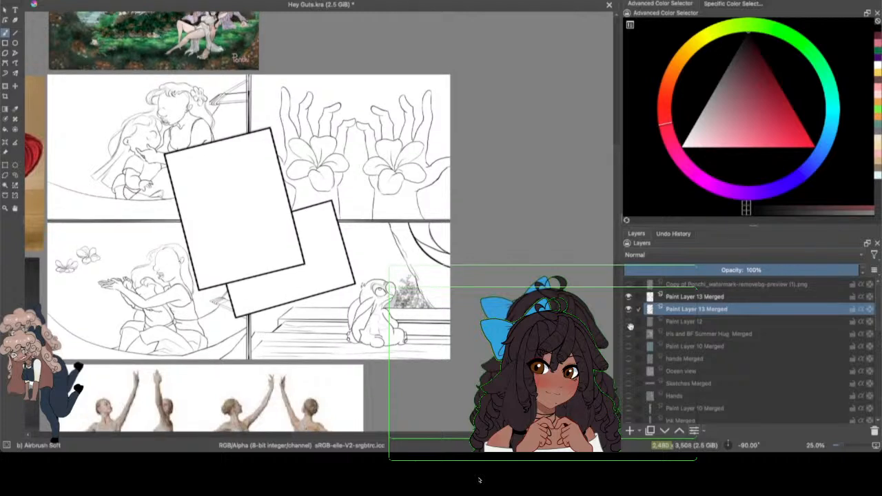
click(630, 326)
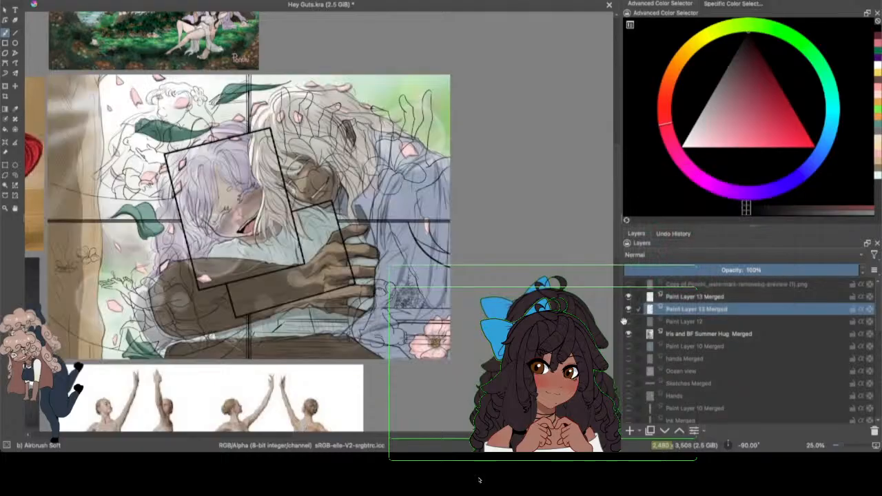
click(628, 321)
click(629, 334)
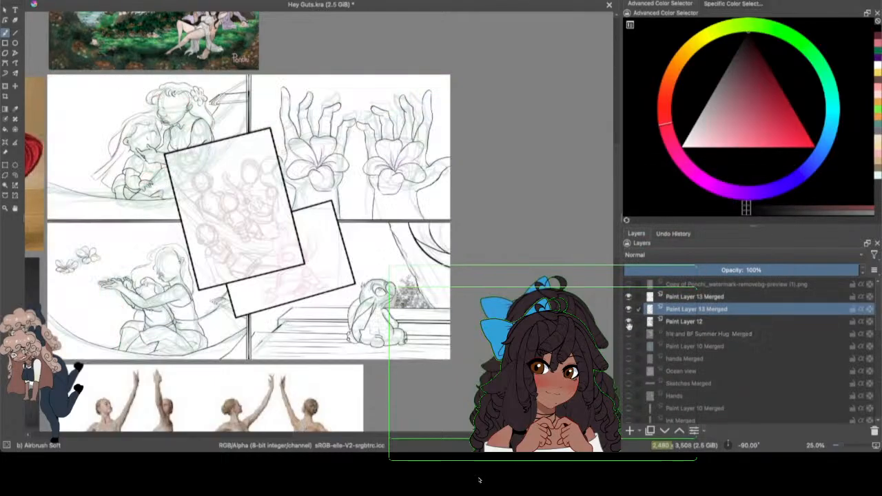
drag(439, 436, 413, 437)
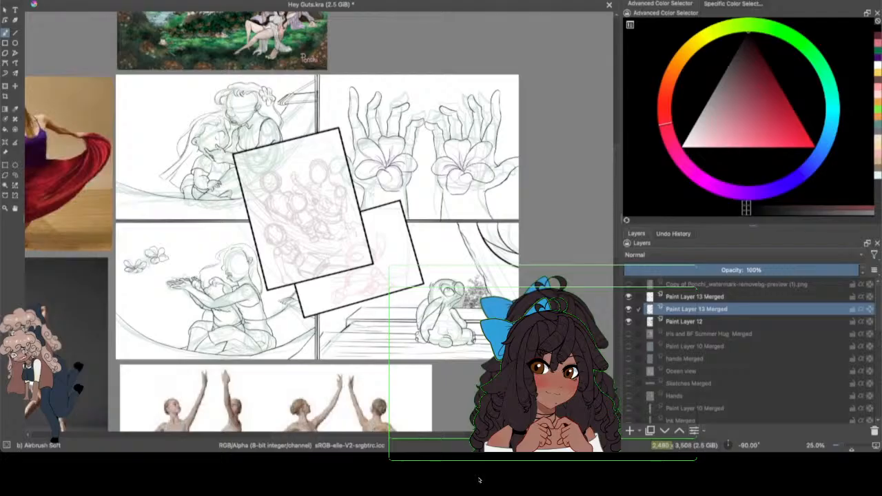
Step: Save the comic page file and bring the group sketch in the large tilted panel into view at 100% zoom
drag(841, 445, 847, 446)
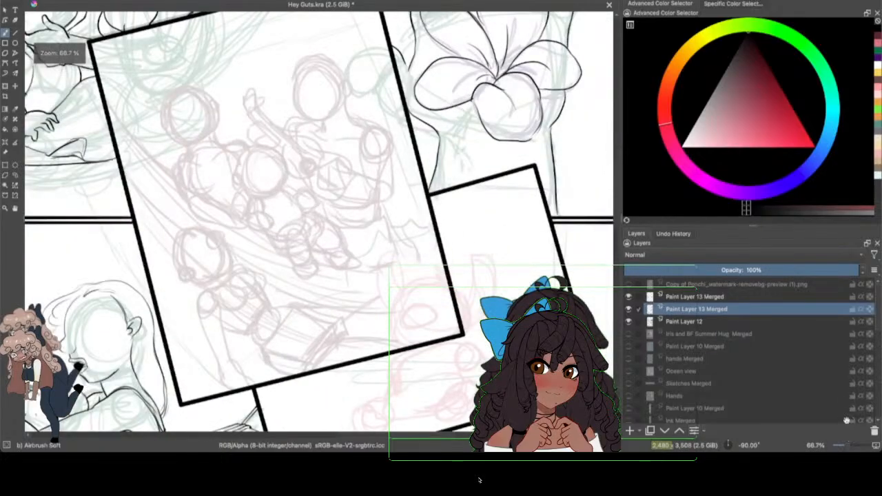
click(48, 1)
click(66, 9)
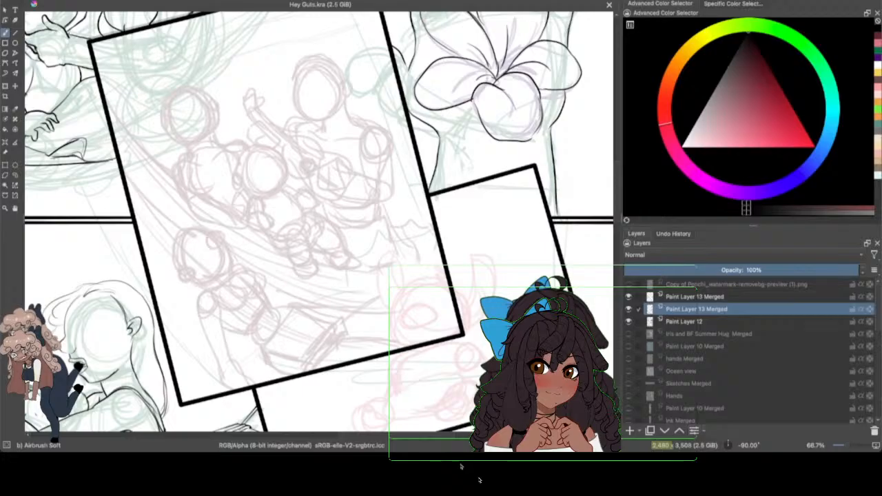
click(51, 0)
click(64, 12)
key(1)
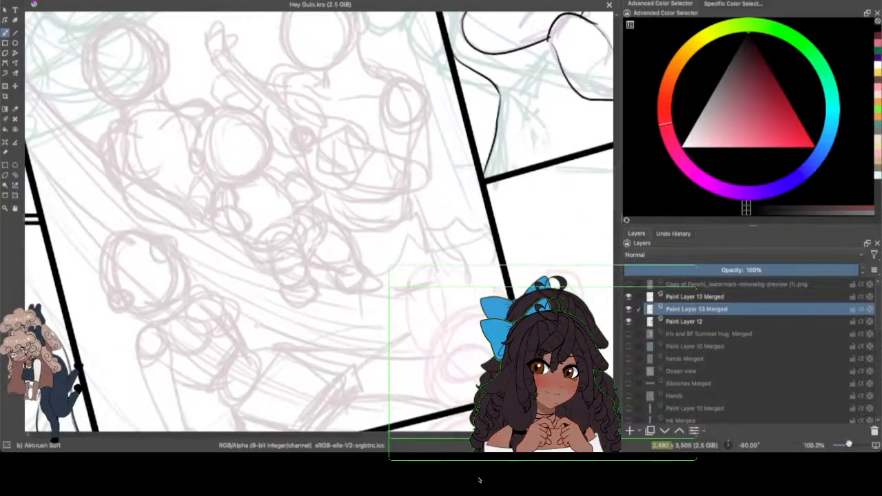
Step: Check the line art layer off and on, and hide the upper Paint Layer 13 Merged with the panel borders over the pink seated creature sketch
drag(616, 197, 616, 202)
click(627, 309)
click(628, 310)
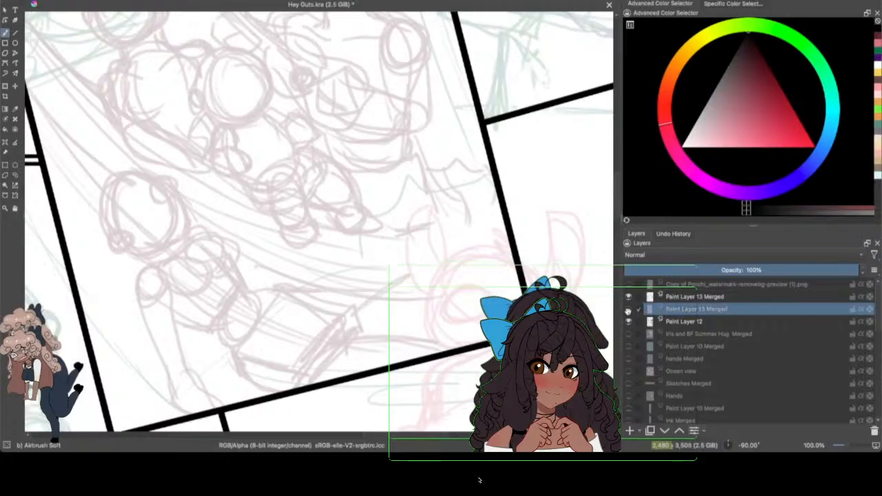
click(627, 310)
drag(431, 434, 451, 434)
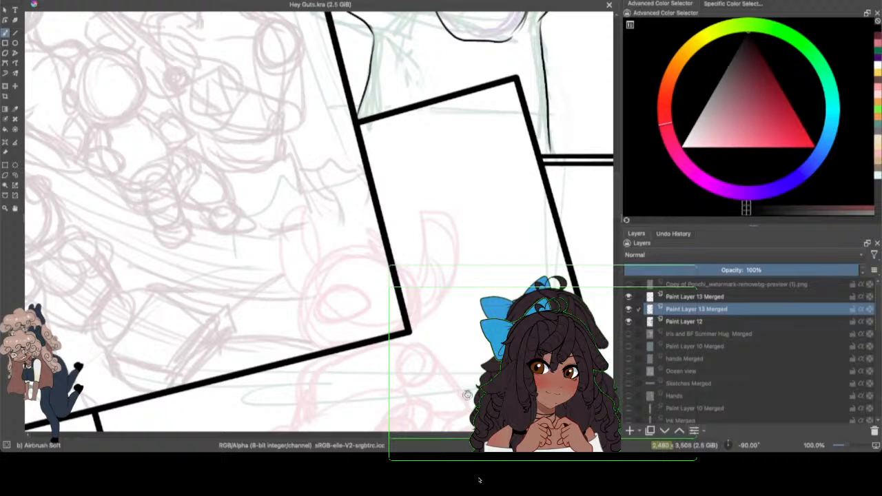
drag(616, 212, 616, 219)
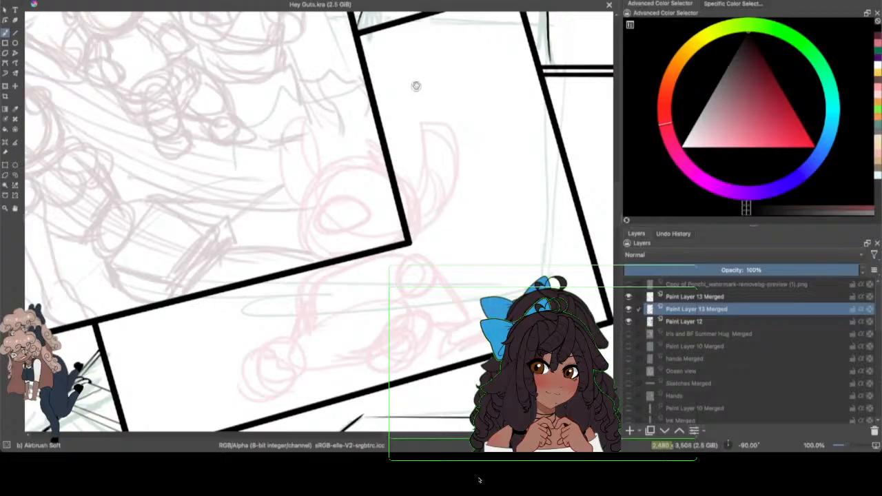
click(626, 296)
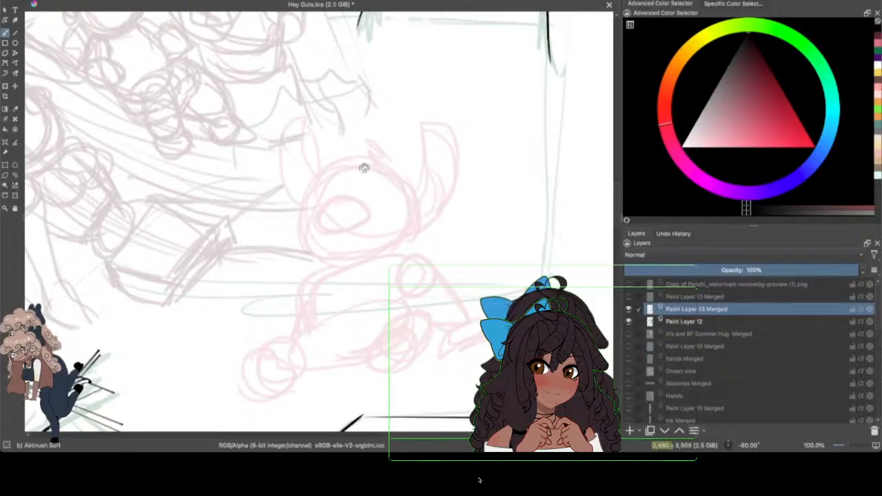
Step: Ink the seated creature's rounded head outline with a small hair tuft on top, using the Basic-6 Details brush
key(F6)
click(244, 51)
mouse_move(367, 165)
mouse_down()
mouse_move(336, 165)
mouse_move(307, 191)
mouse_move(295, 229)
mouse_up()
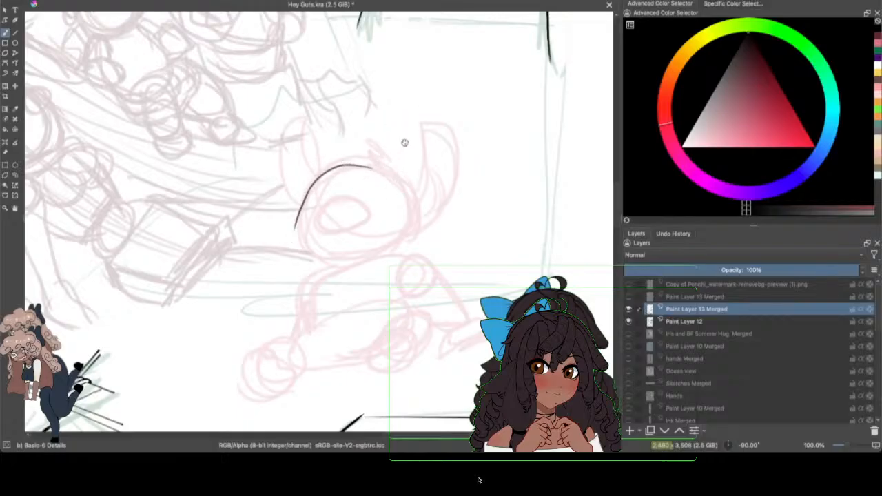
mouse_move(369, 168)
mouse_down()
mouse_move(384, 158)
mouse_move(418, 194)
mouse_move(414, 232)
mouse_up()
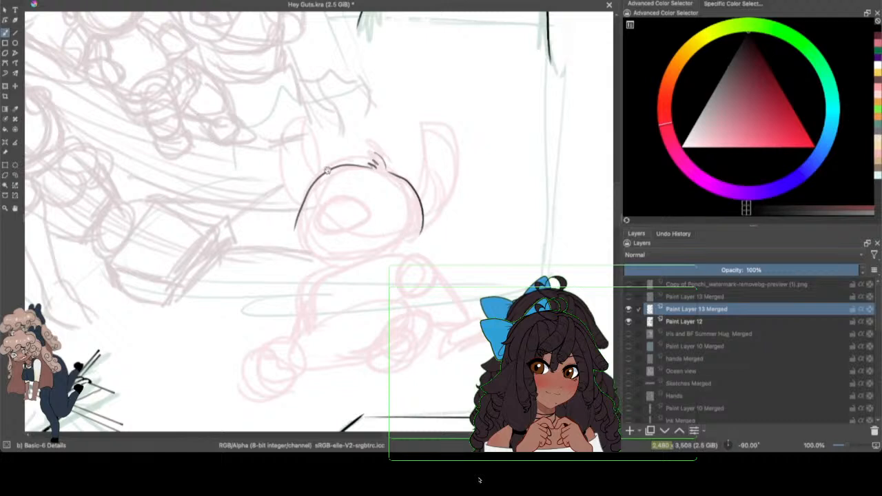
mouse_move(318, 177)
mouse_down()
mouse_move(293, 239)
mouse_move(323, 262)
mouse_up()
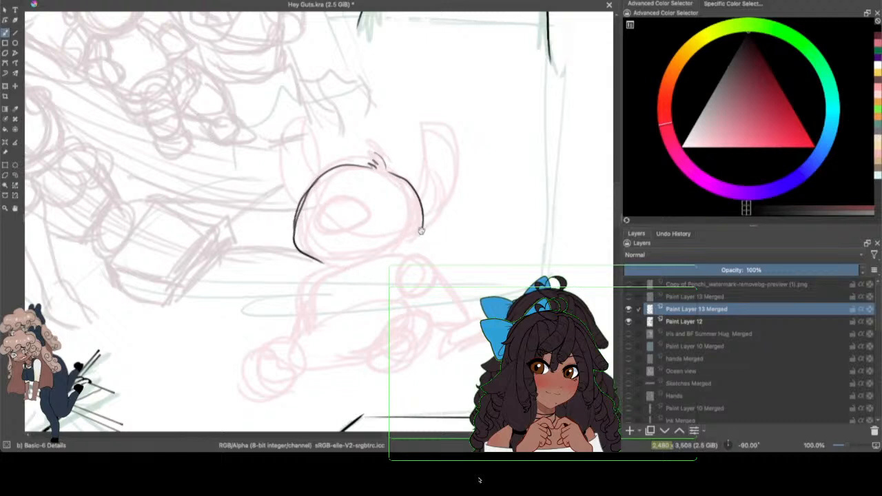
mouse_move(420, 228)
mouse_down()
mouse_move(393, 266)
mouse_move(428, 257)
mouse_move(393, 267)
mouse_up()
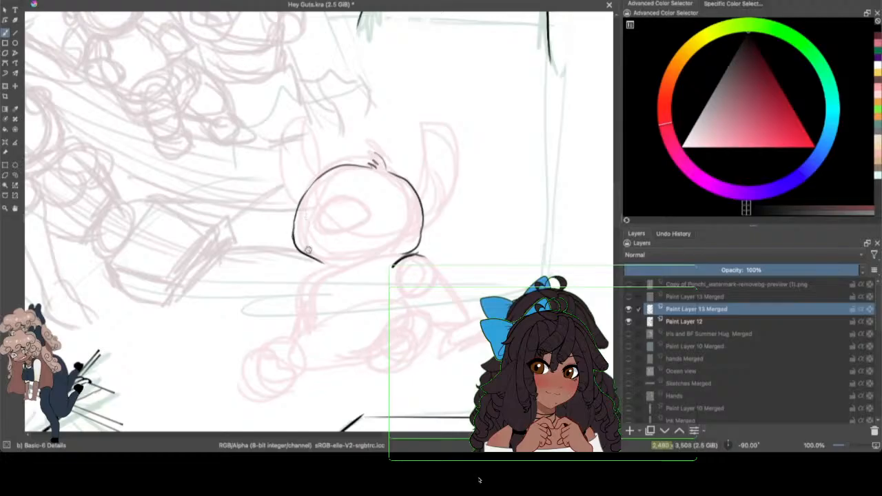
Step: Ink the creature's narrow bent arm below the cheek with both contour lines, and add small fur marks on the chest
mouse_move(323, 264)
mouse_down()
mouse_move(332, 278)
mouse_move(304, 291)
mouse_move(310, 316)
mouse_up()
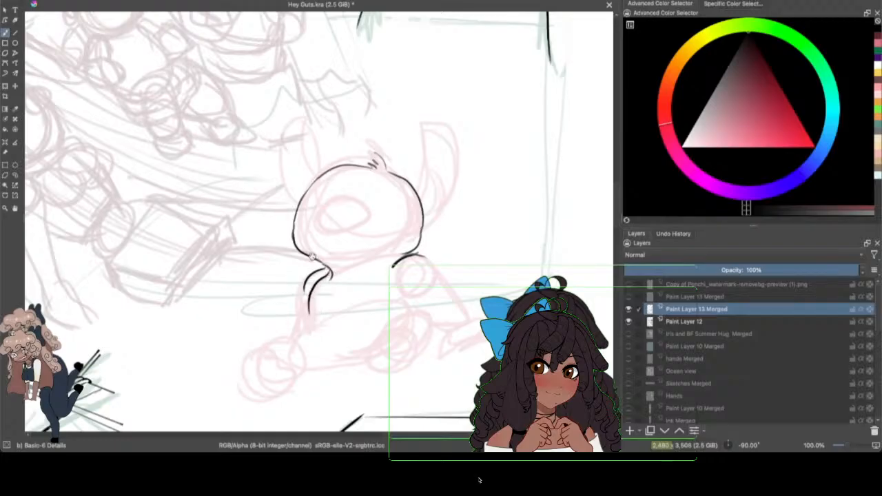
drag(323, 275, 303, 321)
mouse_move(327, 268)
mouse_down()
mouse_move(300, 292)
mouse_move(286, 340)
mouse_up()
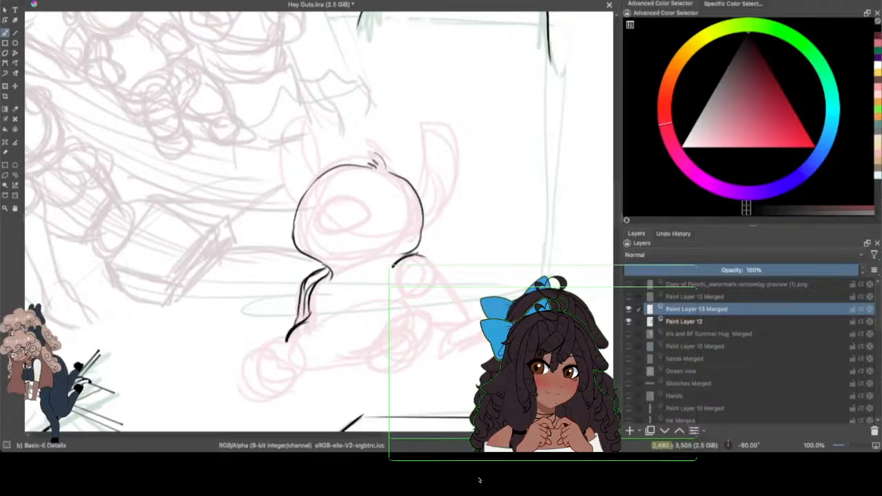
mouse_move(312, 281)
mouse_down()
mouse_move(303, 306)
mouse_move(317, 277)
mouse_up()
drag(327, 280, 298, 322)
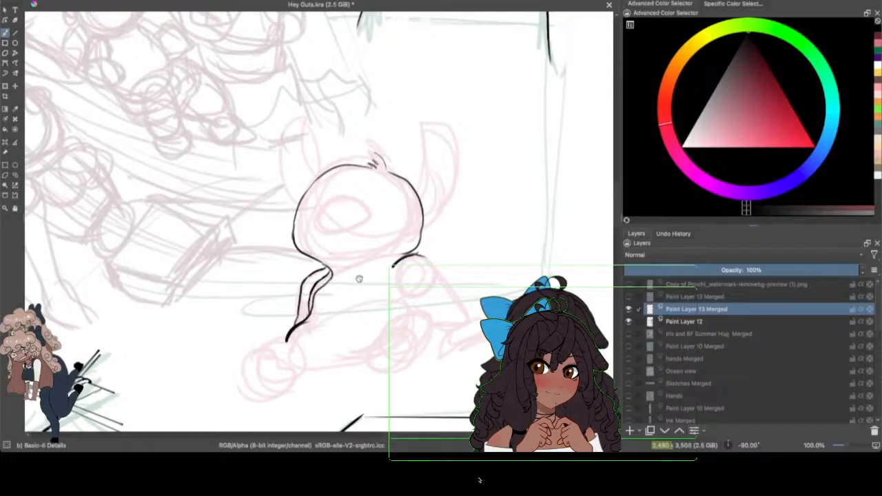
drag(340, 288, 338, 307)
drag(308, 299, 332, 285)
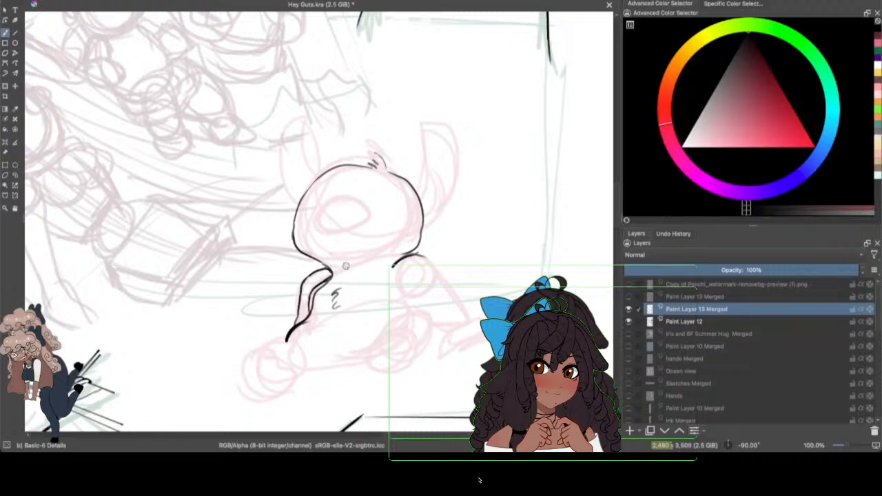
Step: Ink the side of the creature's torso, the rounded lower body and the upper outlines of both legs
drag(391, 268, 381, 296)
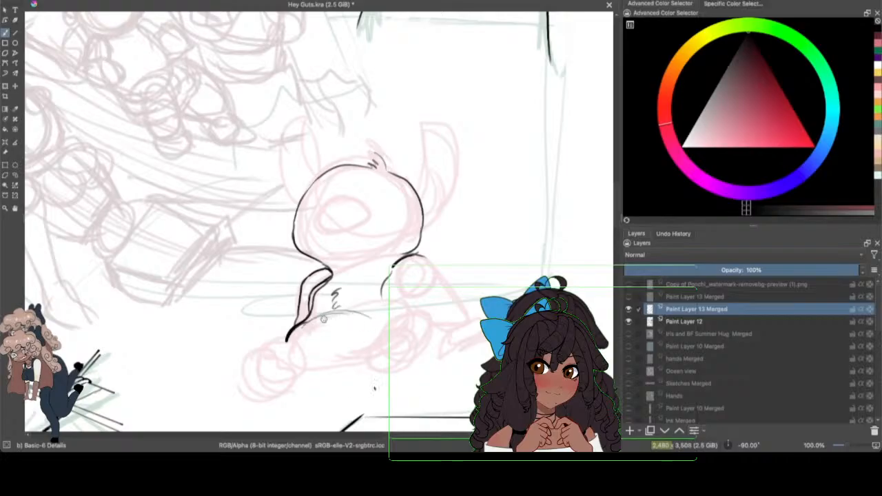
mouse_move(298, 326)
mouse_down()
mouse_move(301, 367)
mouse_move(348, 370)
mouse_move(365, 359)
mouse_move(304, 372)
mouse_move(361, 354)
mouse_up()
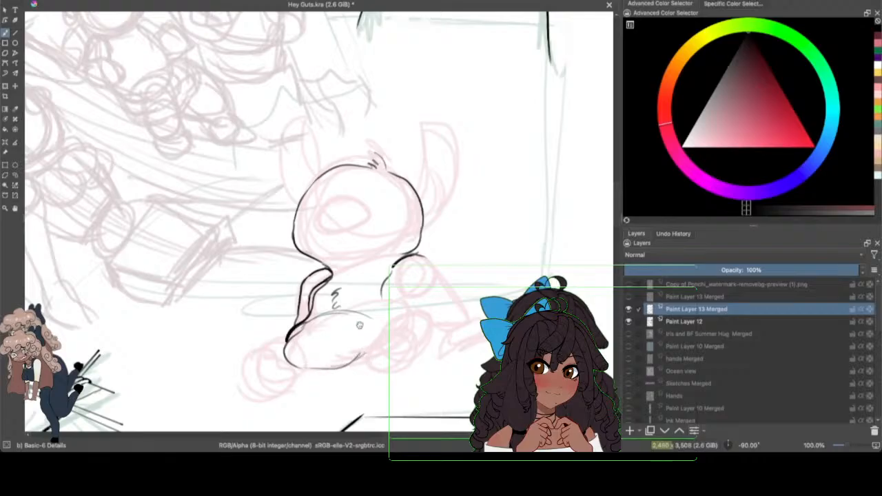
drag(285, 341, 243, 354)
mouse_move(380, 335)
mouse_down()
mouse_move(419, 316)
mouse_move(419, 358)
mouse_move(427, 335)
mouse_move(422, 355)
mouse_up()
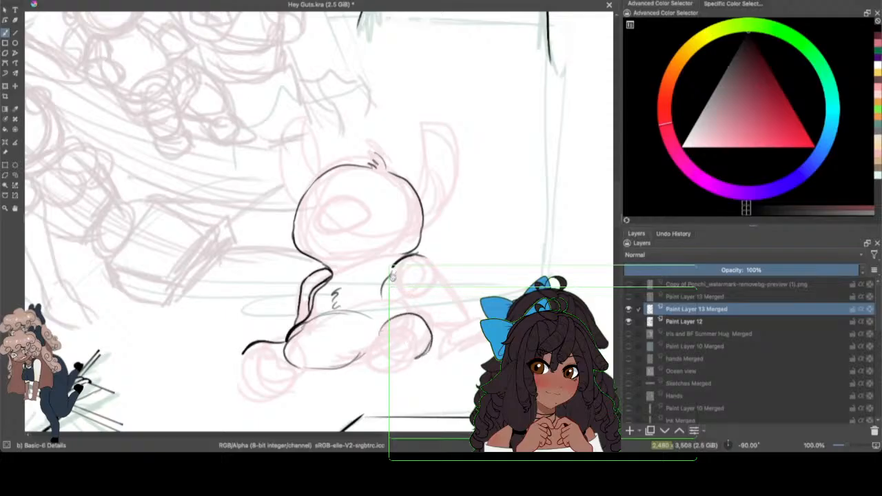
drag(392, 274, 387, 326)
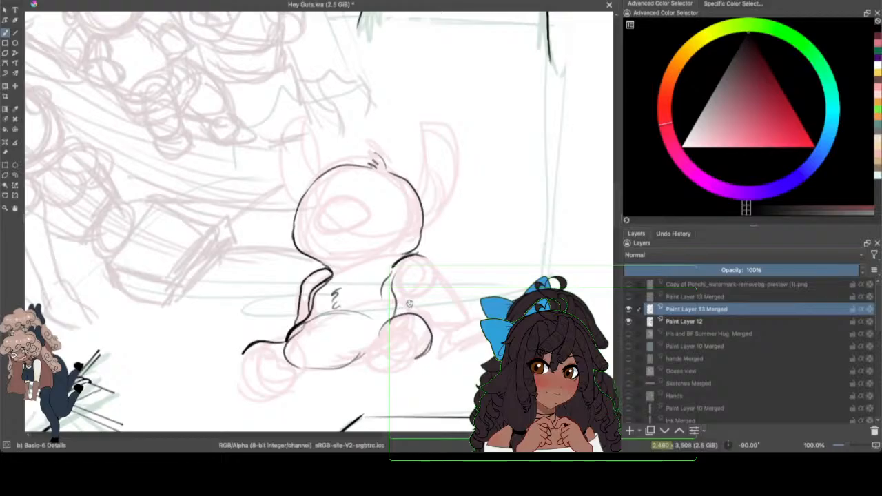
Step: Ink the outer and inner lines of the creature's outstretched supporting arm, and outline the foot beside it
drag(422, 255, 470, 322)
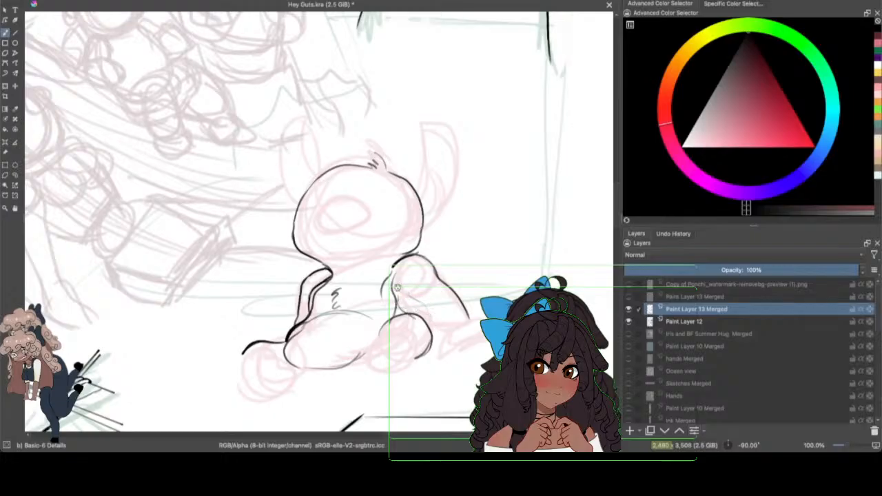
mouse_move(396, 287)
mouse_down()
mouse_move(438, 338)
mouse_move(451, 339)
mouse_up()
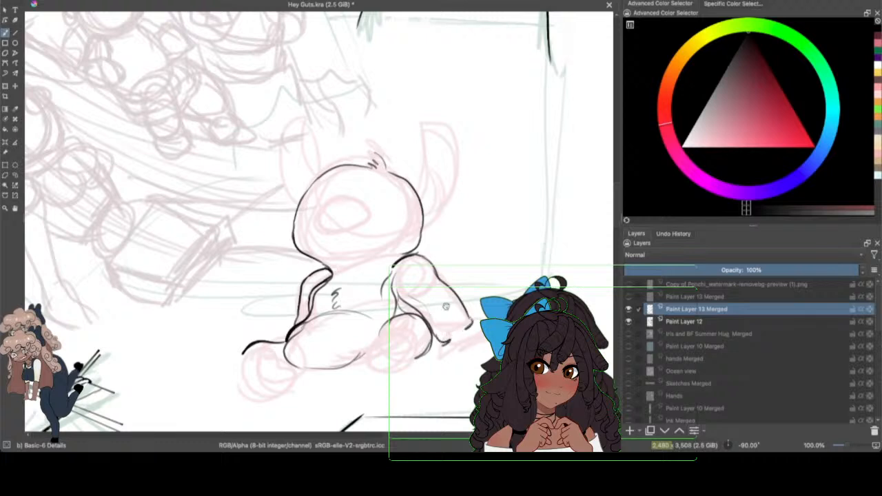
scroll(604, 187, down, 3)
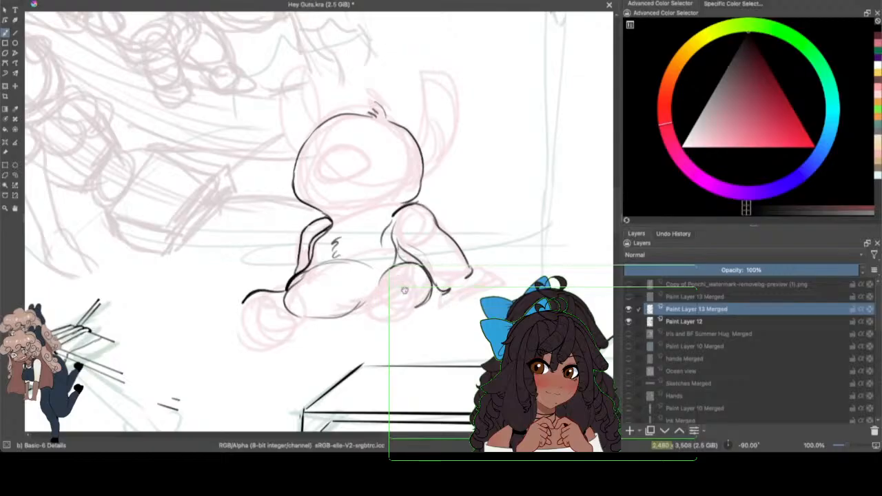
mouse_move(368, 297)
mouse_down()
mouse_move(415, 310)
mouse_move(408, 317)
mouse_up()
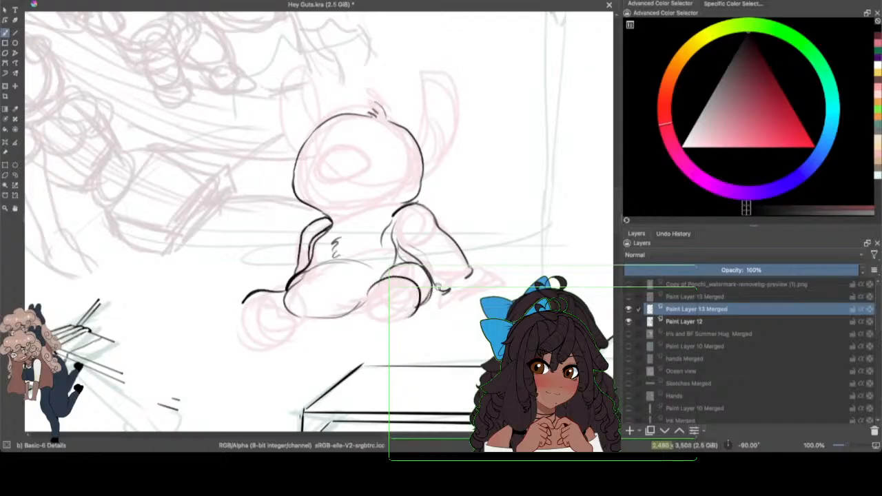
mouse_move(432, 290)
mouse_down()
mouse_move(438, 303)
mouse_move(418, 313)
mouse_up()
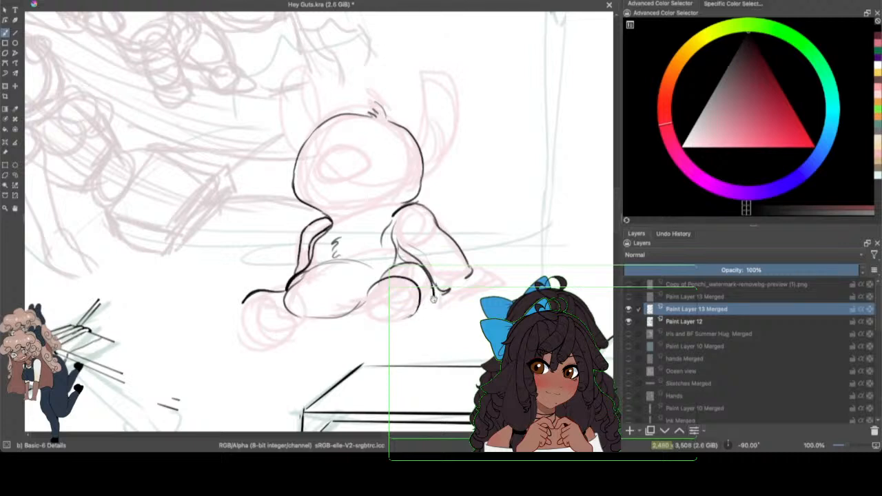
drag(433, 298, 404, 315)
Step: Ink the hand and its fingers at the end of the supporting arm, comparing the placement with the panel borders shown and hidden
drag(444, 292, 460, 298)
drag(445, 293, 462, 300)
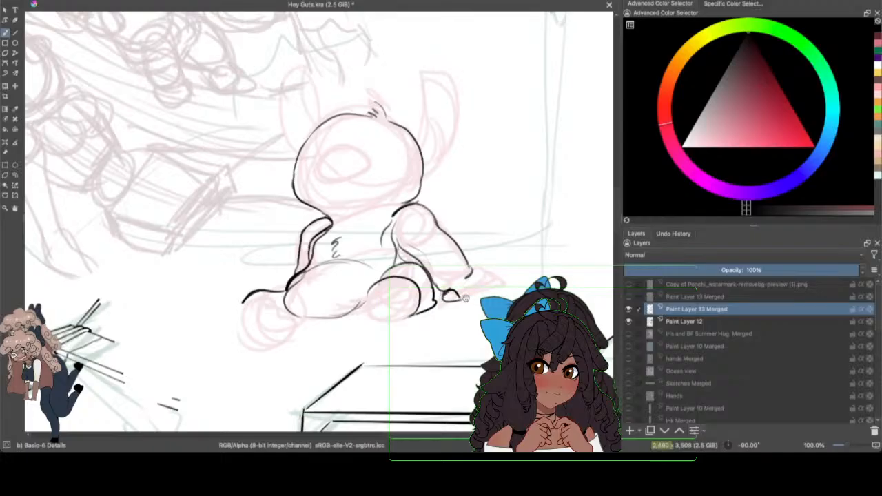
click(628, 296)
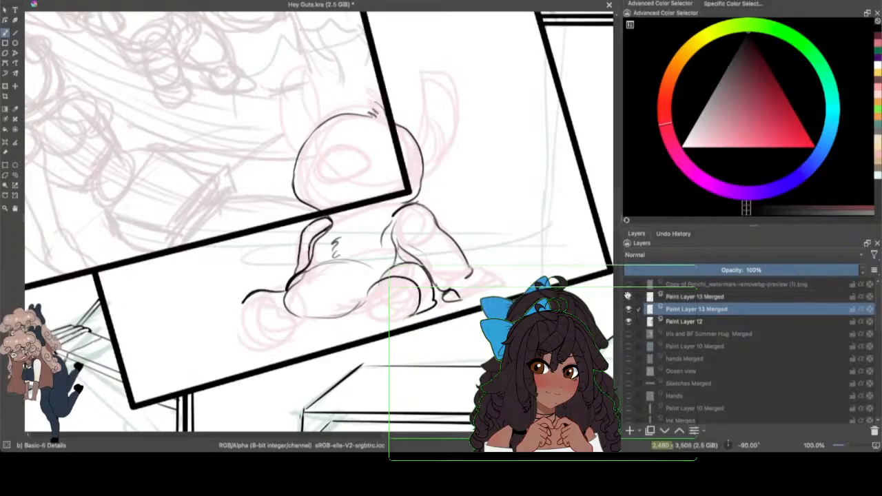
click(628, 296)
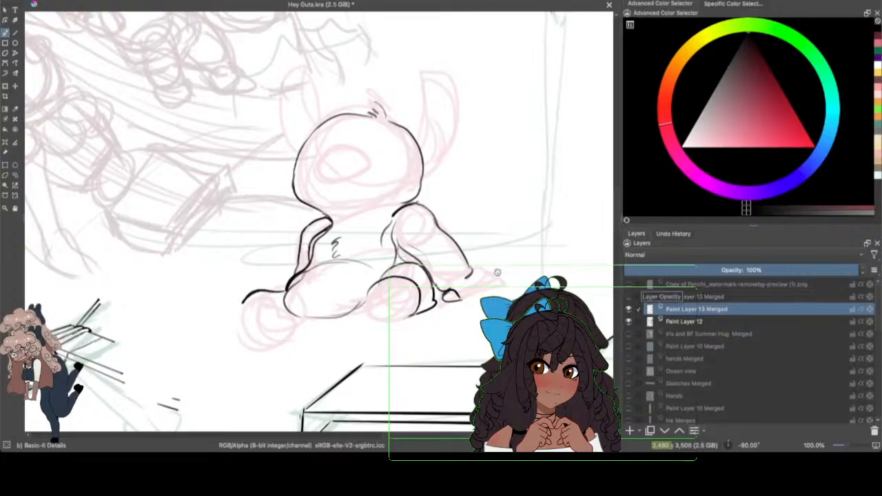
drag(457, 294, 462, 300)
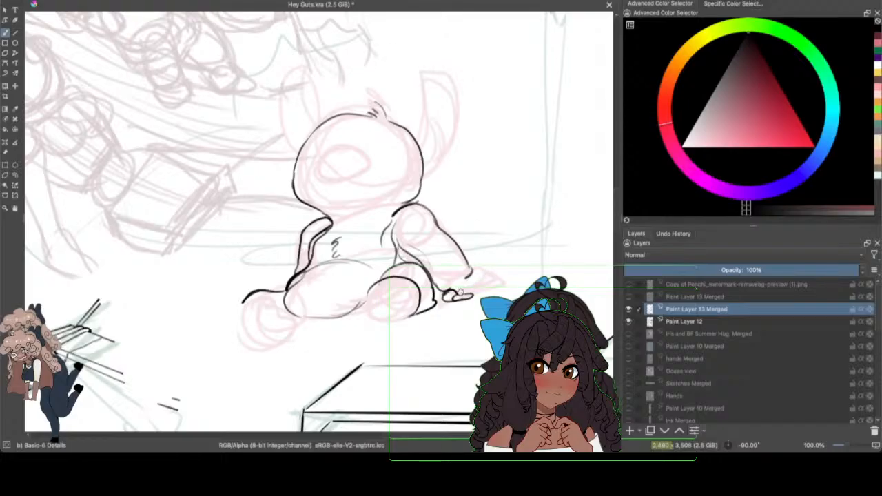
mouse_move(457, 294)
mouse_down()
mouse_move(492, 284)
mouse_move(478, 288)
mouse_move(483, 276)
mouse_move(498, 279)
mouse_move(485, 273)
mouse_move(499, 273)
mouse_move(487, 279)
mouse_up()
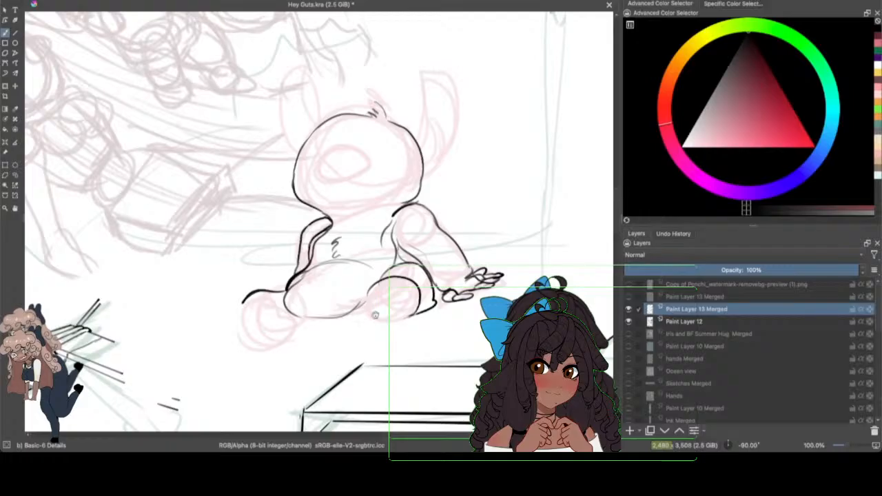
Step: Close the round sole of the near foot, and ink the underside of the body and the outline of the far foot
mouse_move(366, 304)
mouse_down()
mouse_move(406, 308)
mouse_move(391, 323)
mouse_move(402, 317)
mouse_move(384, 299)
mouse_move(347, 313)
mouse_move(364, 316)
mouse_move(345, 328)
mouse_move(319, 307)
mouse_move(333, 308)
mouse_move(293, 326)
mouse_move(315, 331)
mouse_move(362, 315)
mouse_move(333, 330)
mouse_up()
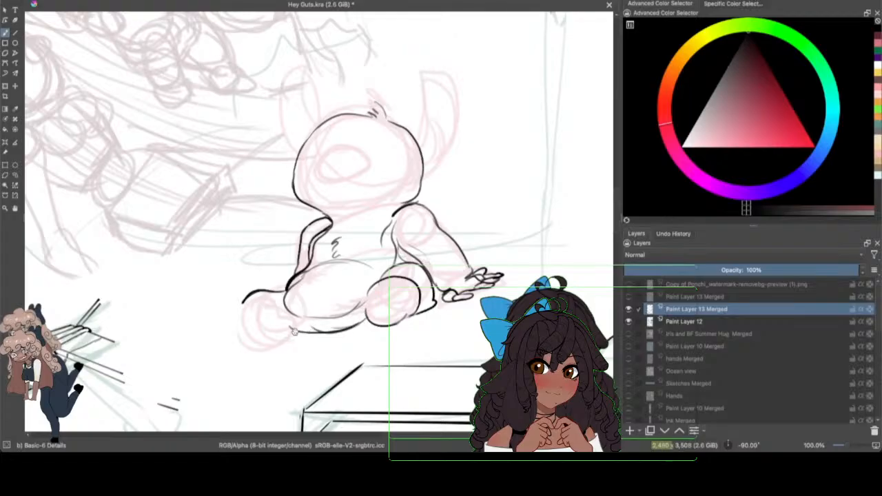
drag(296, 332, 280, 337)
mouse_move(242, 303)
mouse_down()
mouse_move(232, 321)
mouse_move(261, 344)
mouse_up()
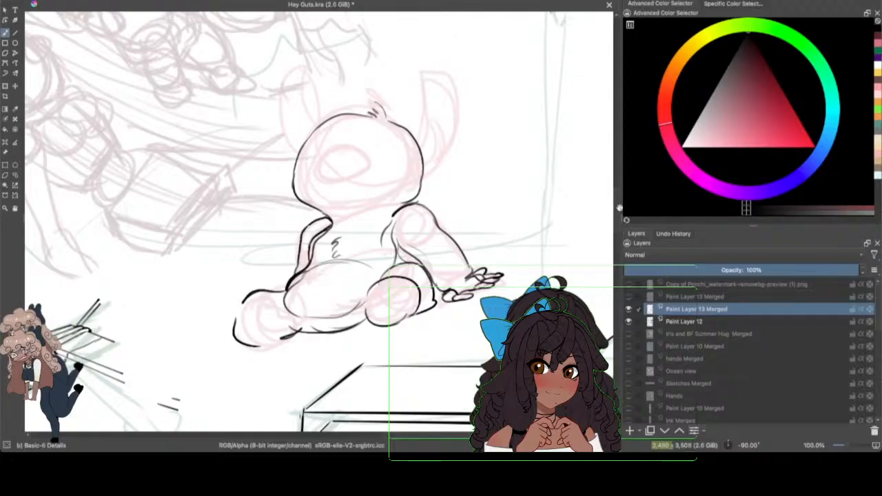
Step: Ink the first tall ear on the creature's head, undoing the doubled outline and redrawing the rounded tip and base
drag(618, 209, 624, 193)
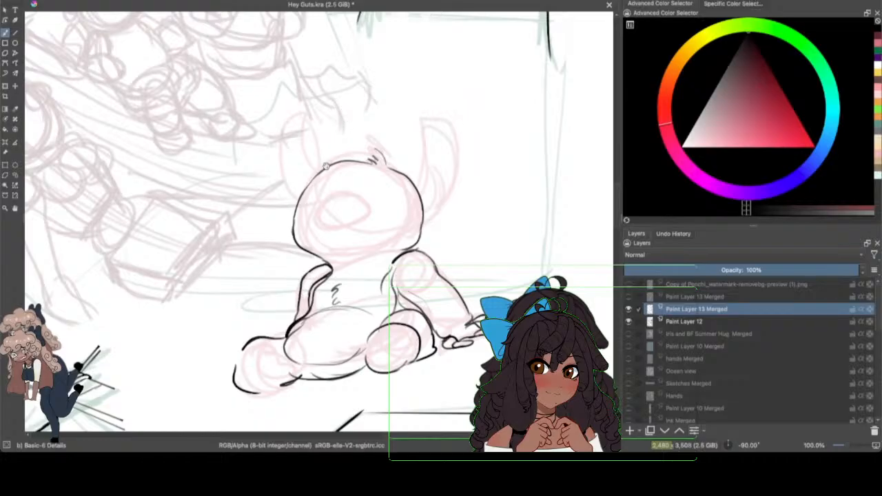
mouse_move(321, 160)
mouse_down()
mouse_move(289, 131)
mouse_move(287, 191)
mouse_move(300, 196)
mouse_move(279, 138)
mouse_move(303, 106)
mouse_move(309, 185)
mouse_up()
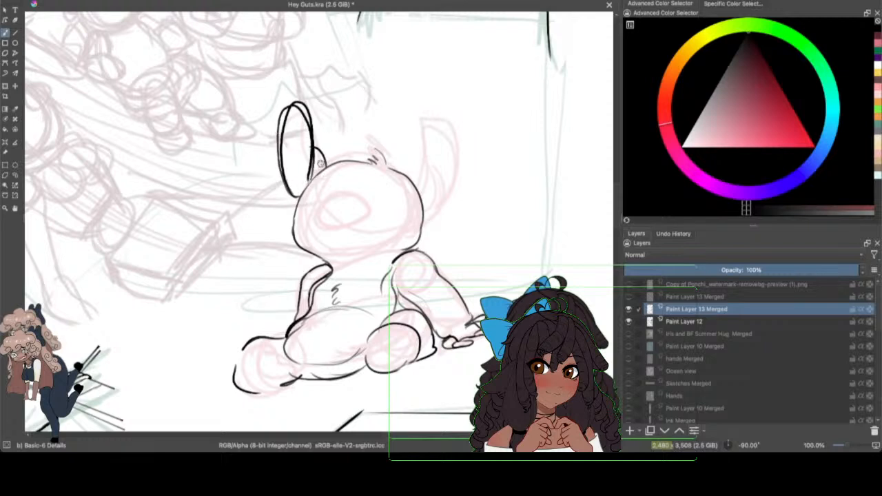
key(ctrl+z)
key(ctrl+z)
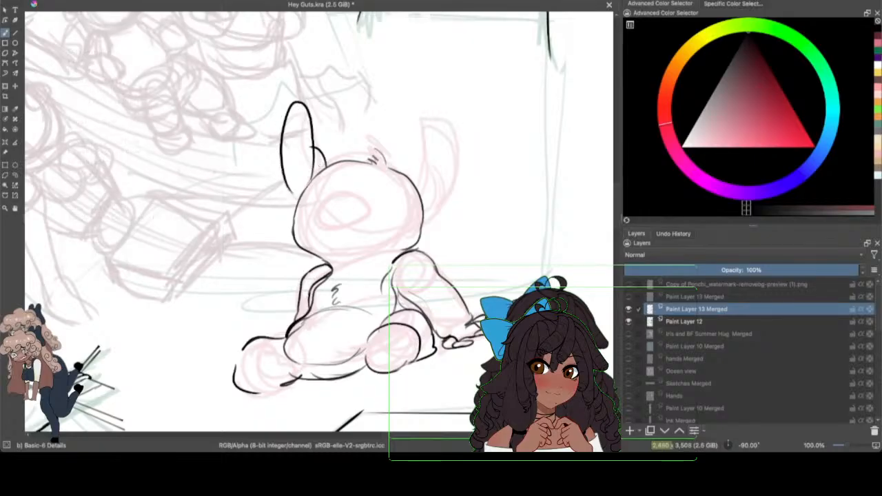
click(65, 1)
click(77, 6)
mouse_move(310, 122)
mouse_down()
mouse_move(299, 113)
mouse_move(295, 101)
mouse_move(294, 50)
mouse_move(291, 108)
mouse_move(305, 100)
mouse_move(314, 153)
mouse_up()
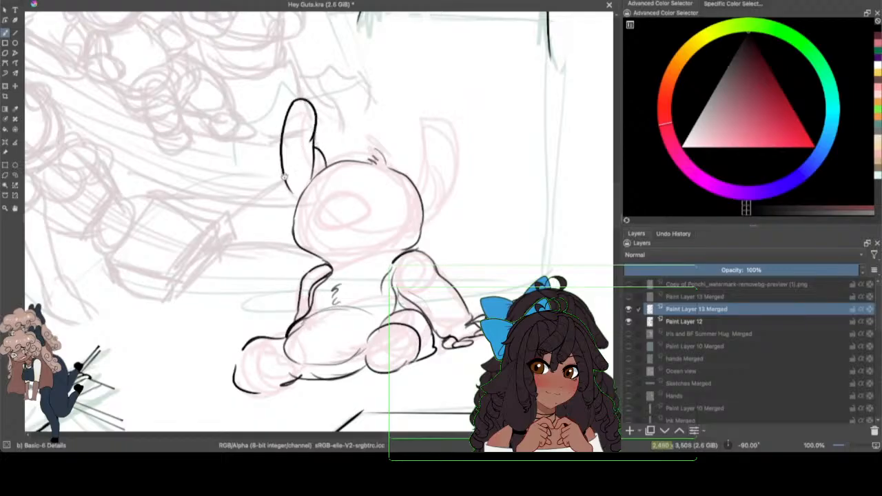
drag(284, 175, 308, 185)
Step: Redraw the ear's inner edge and the curved line joining it to the top of the head, undoing stray strokes
drag(312, 129, 323, 168)
mouse_move(310, 133)
mouse_down()
mouse_move(307, 149)
mouse_move(324, 164)
mouse_move(324, 155)
mouse_move(316, 139)
mouse_move(314, 162)
mouse_up()
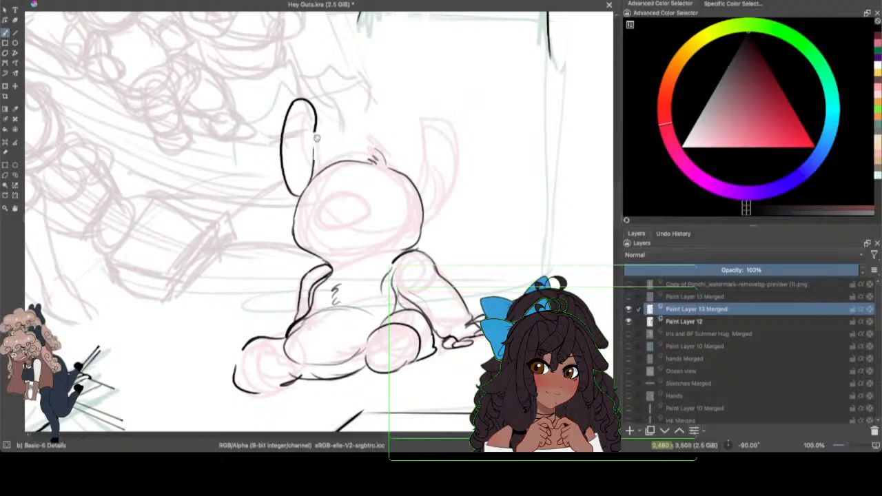
drag(315, 130, 312, 175)
drag(314, 131, 326, 167)
drag(317, 120, 314, 151)
click(74, 2)
click(77, 0)
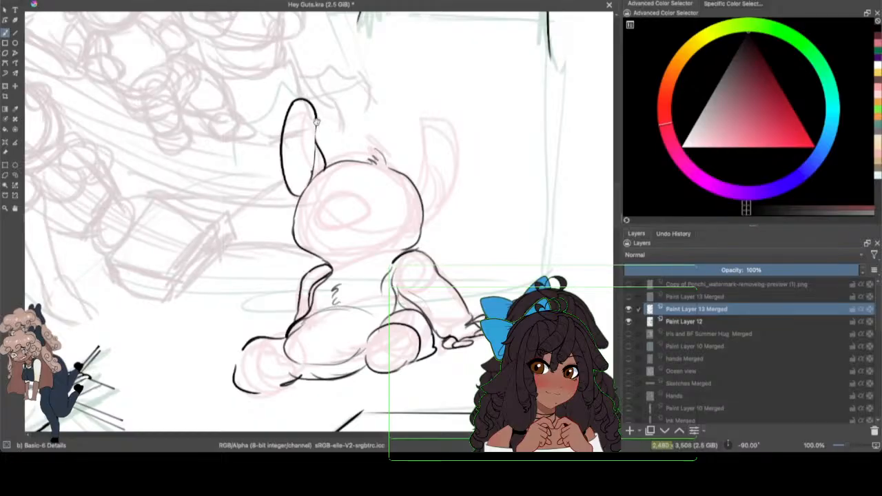
Step: Finish the inner edge of the creature's first ear down to its joining curve, and save Hey Guts.kra
drag(317, 120, 310, 177)
drag(313, 110, 312, 148)
drag(316, 112, 313, 152)
click(52, 1)
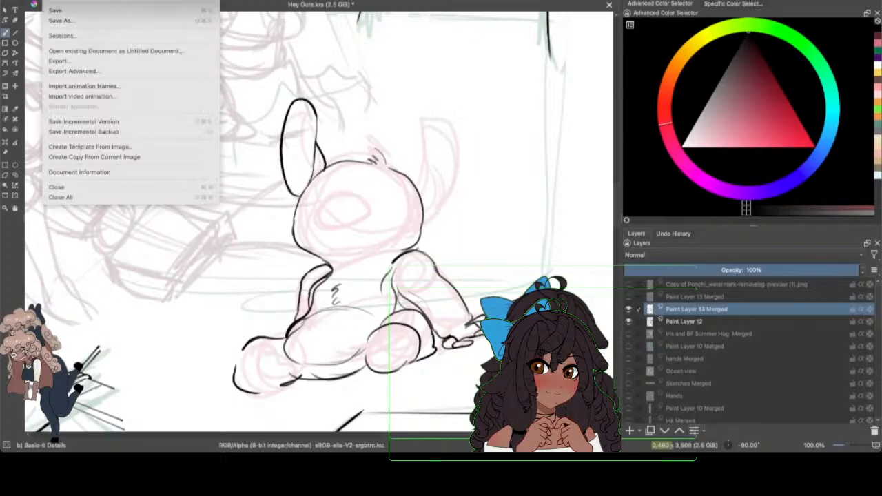
click(69, 11)
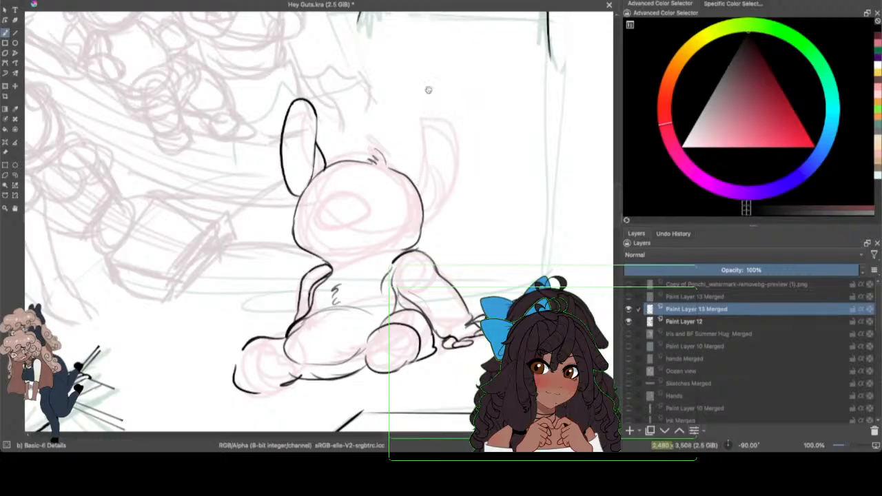
Step: Ink the creature's second tall ear with a rounded tip, a notched outer edge and a curve joining it to the head
drag(416, 185, 424, 168)
drag(433, 208, 449, 77)
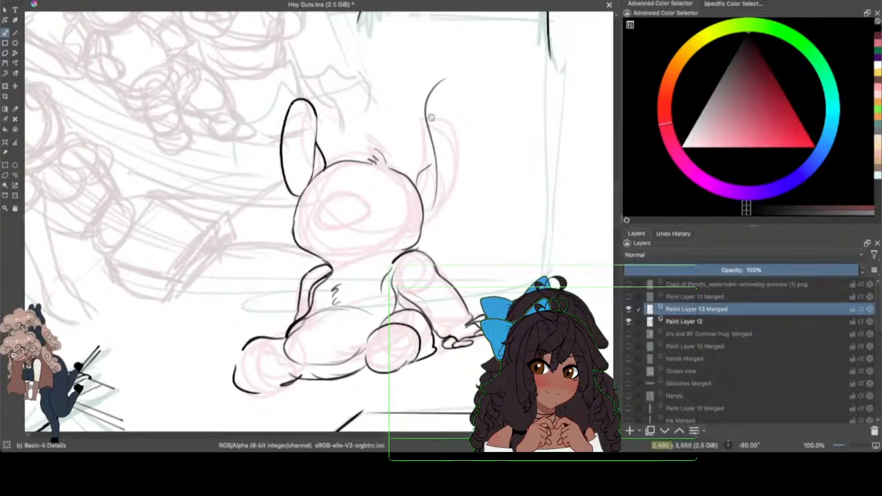
mouse_move(445, 78)
mouse_down()
mouse_move(475, 126)
mouse_move(478, 154)
mouse_move(452, 210)
mouse_move(442, 201)
mouse_move(438, 225)
mouse_move(418, 247)
mouse_up()
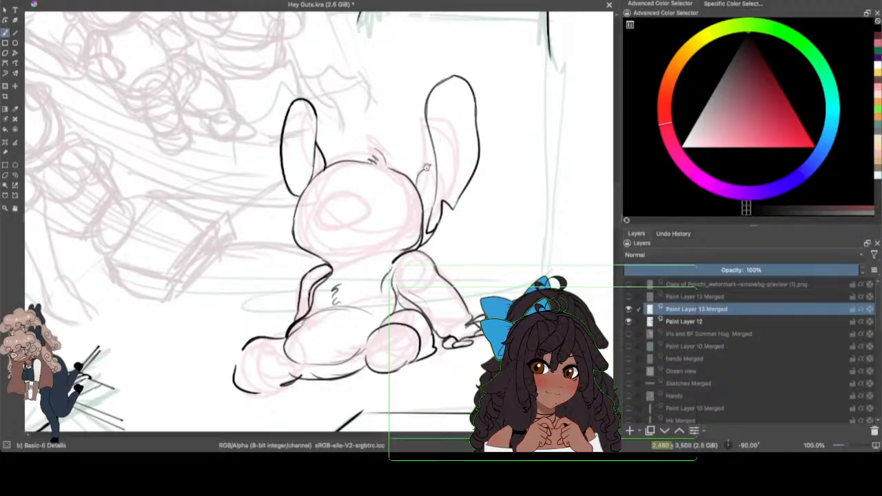
drag(425, 172, 430, 147)
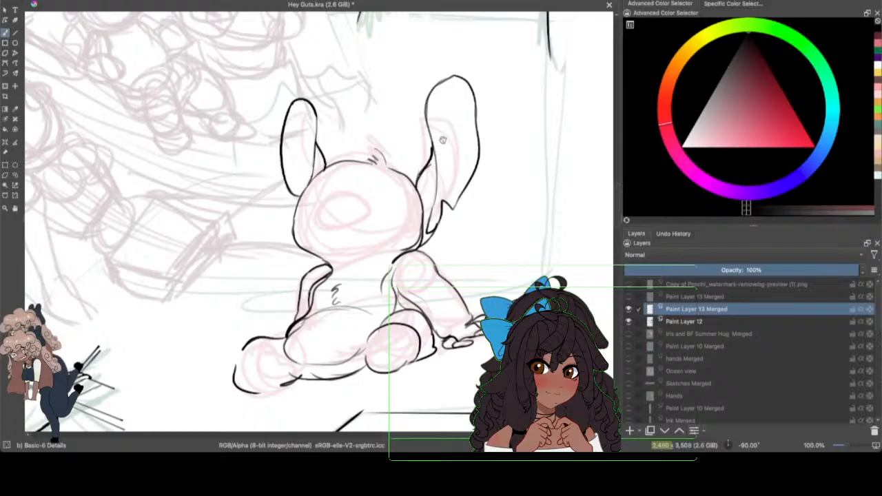
Step: Strengthen the second ear's inner fold and notched lower edge, checking the line art with the sketch on Paint Layer 12 hidden
mouse_move(428, 131)
mouse_down()
mouse_move(437, 169)
mouse_move(432, 230)
mouse_up()
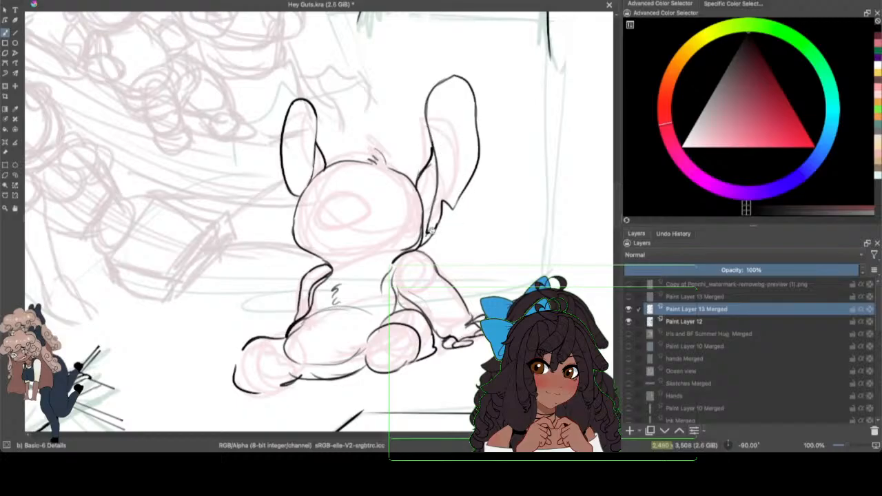
drag(427, 233, 473, 166)
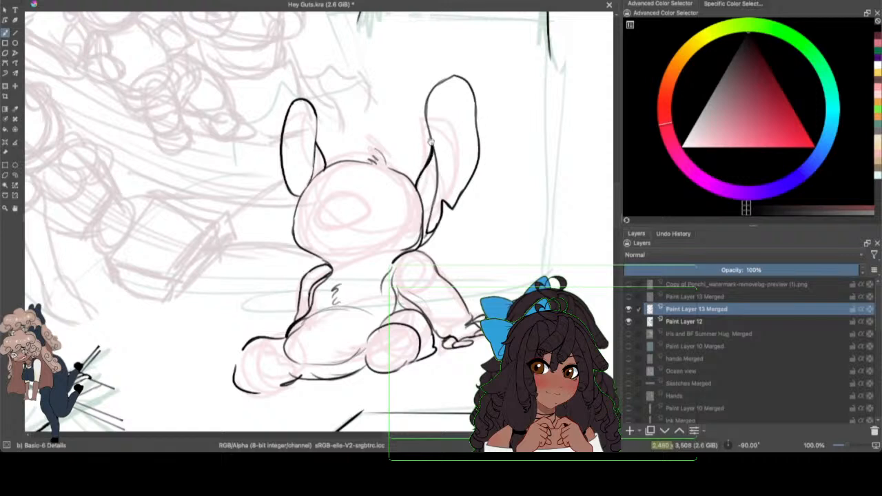
mouse_move(433, 144)
mouse_down()
mouse_move(437, 173)
mouse_move(419, 171)
mouse_move(440, 179)
mouse_move(419, 189)
mouse_move(435, 198)
mouse_up()
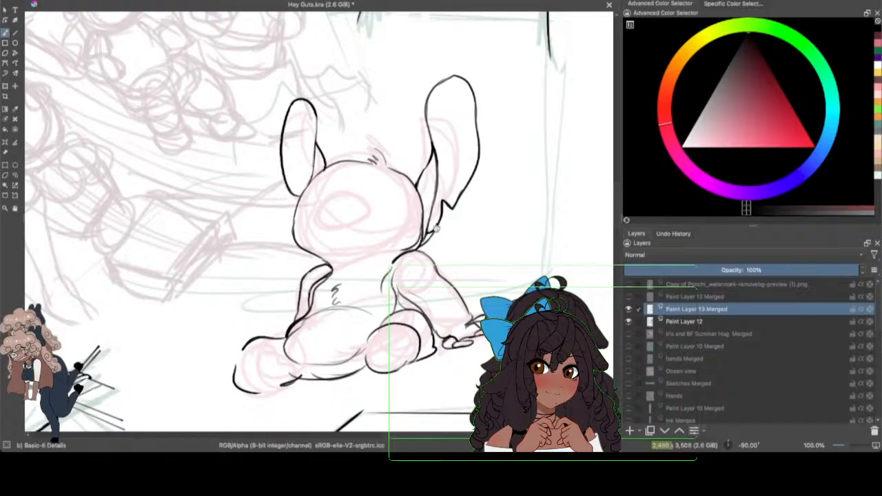
click(629, 321)
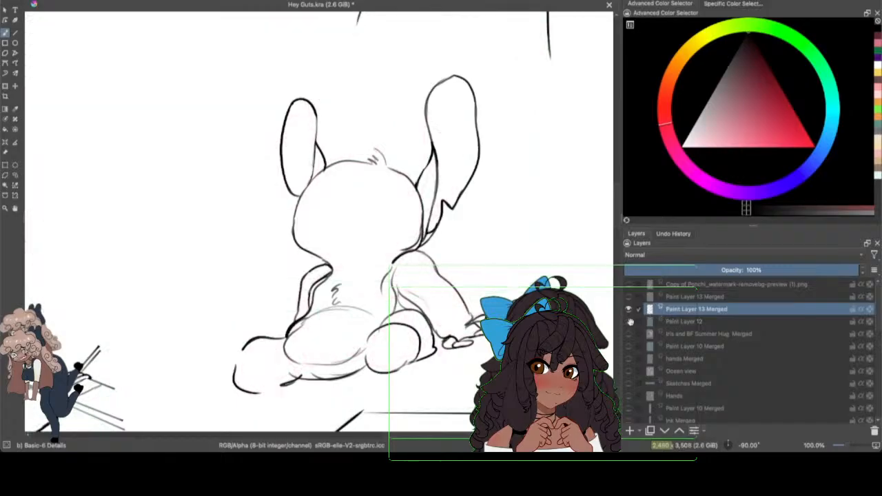
click(629, 321)
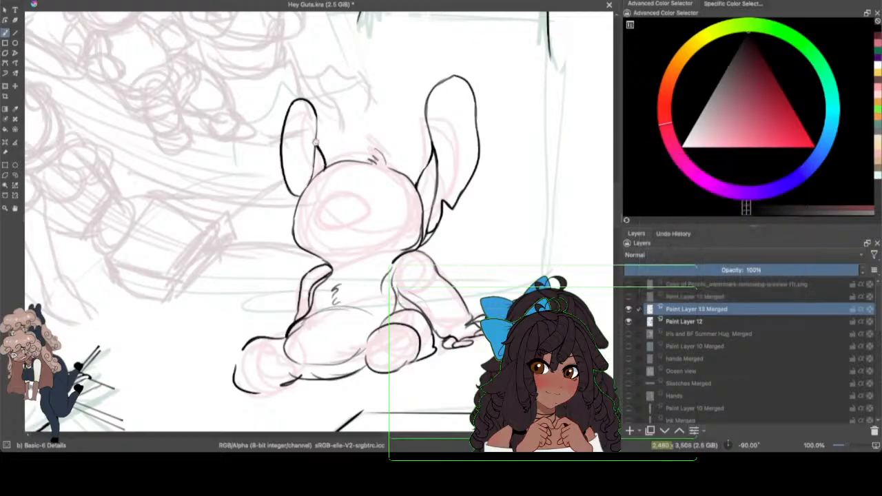
Step: Redraw the first ear's rounded tip higher and rework its inner edge, undoing the stray strokes, and save the document
mouse_move(312, 103)
mouse_down()
mouse_move(288, 85)
mouse_move(281, 124)
mouse_up()
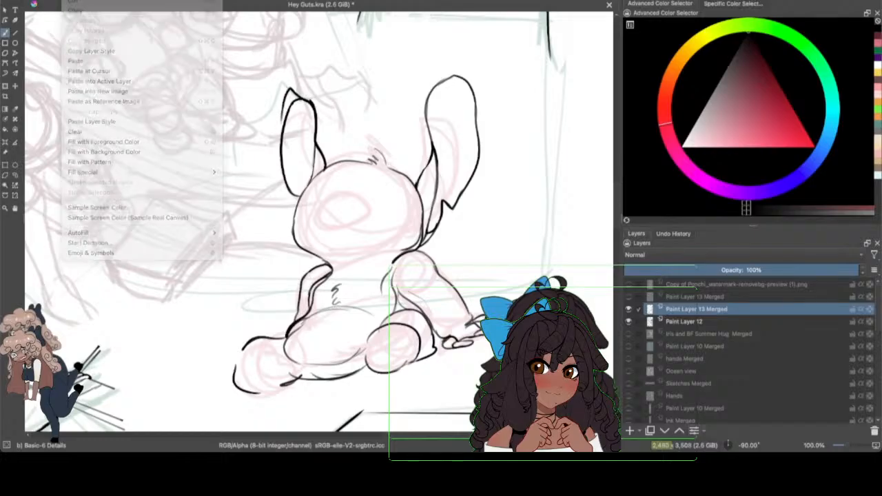
key(ctrl+z)
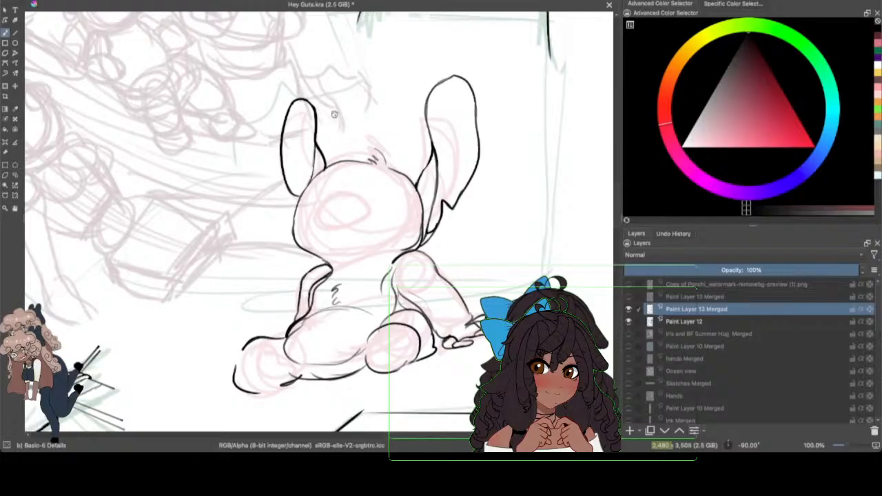
mouse_move(308, 115)
mouse_down()
mouse_move(303, 90)
mouse_move(293, 111)
mouse_move(303, 83)
mouse_move(296, 128)
mouse_move(296, 77)
mouse_move(315, 119)
mouse_move(290, 105)
mouse_up()
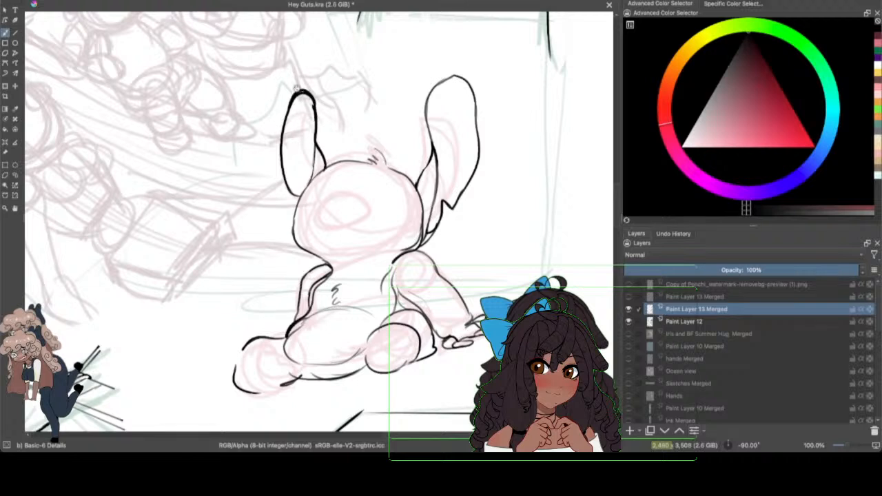
key(ctrl+z)
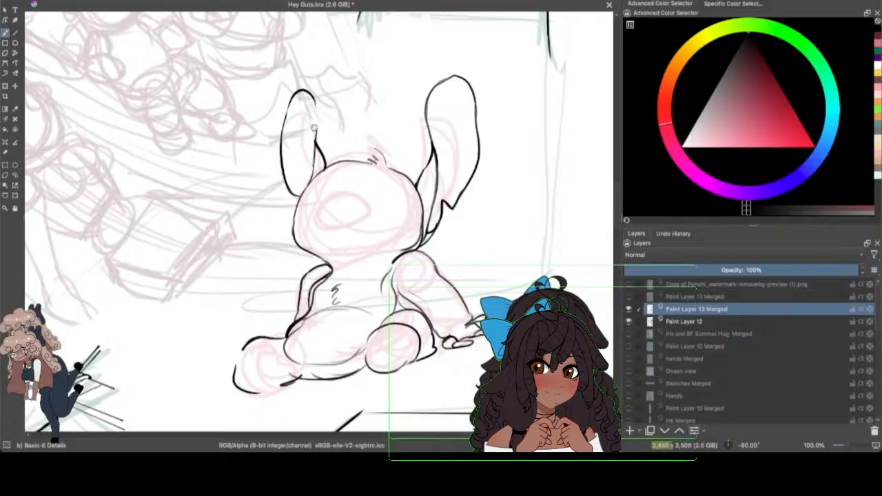
drag(316, 103, 321, 153)
click(51, 0)
click(65, 11)
Step: Ink the first two rounded toes along the upper edge of the creature's outstretched foot
click(628, 296)
click(628, 296)
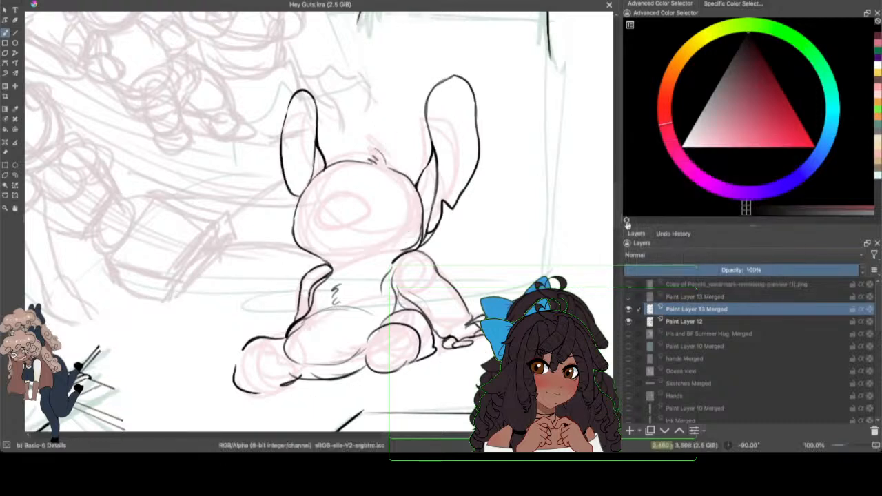
scroll(618, 213, down, 2)
scroll(618, 214, up, 1)
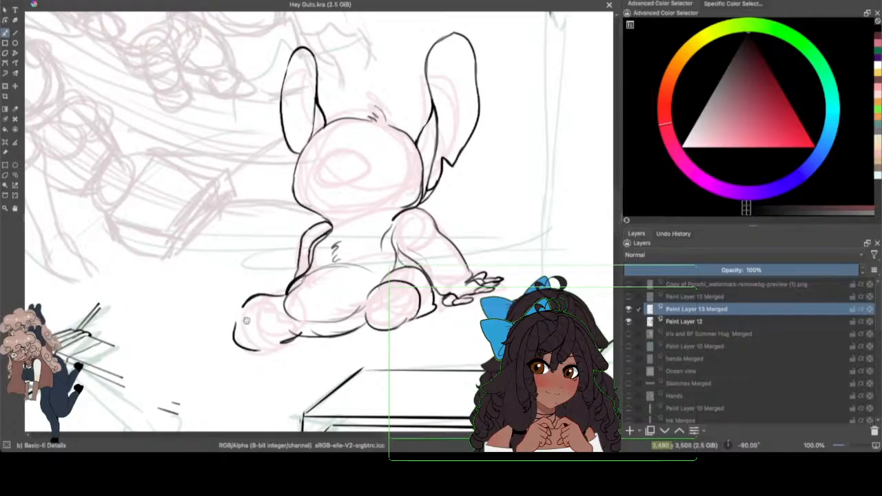
mouse_move(235, 318)
mouse_down()
mouse_move(229, 311)
mouse_move(236, 318)
mouse_up()
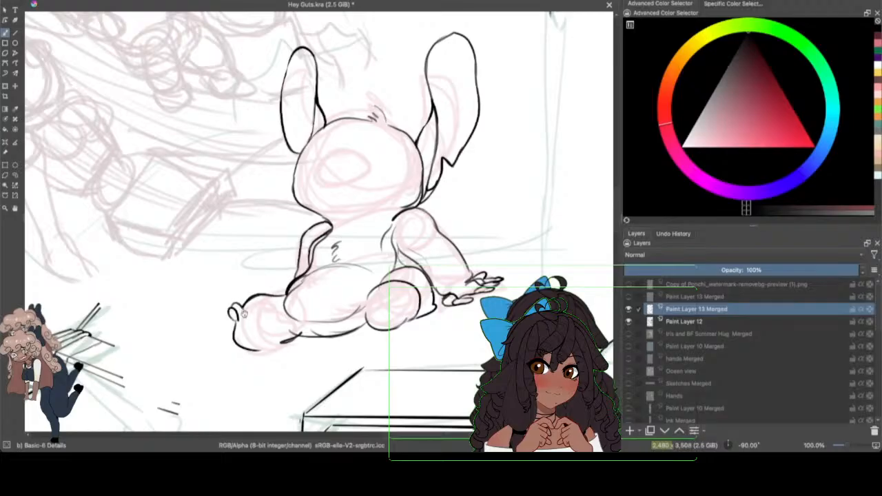
mouse_move(246, 299)
mouse_down()
mouse_move(245, 307)
mouse_move(255, 305)
mouse_up()
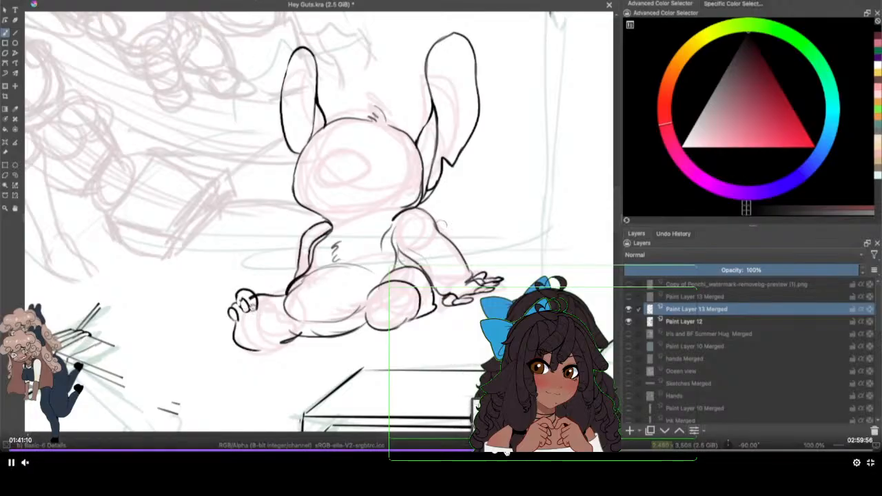
click(498, 450)
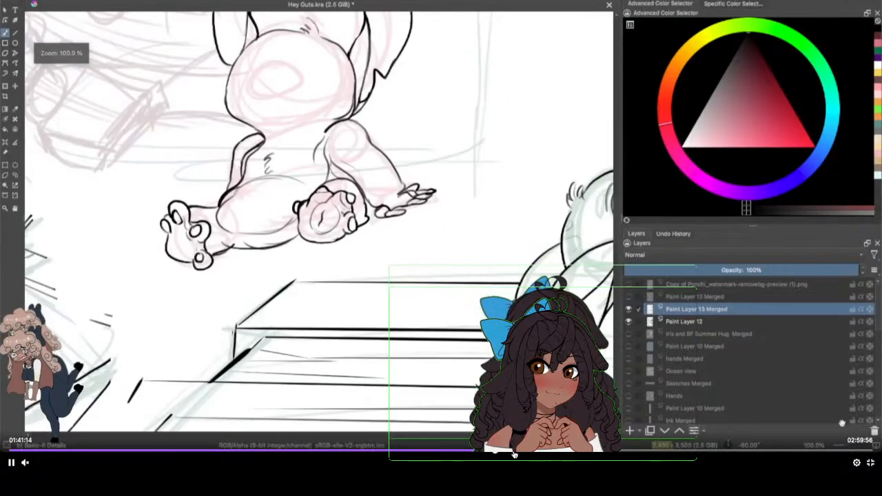
mouse_move(532, 465)
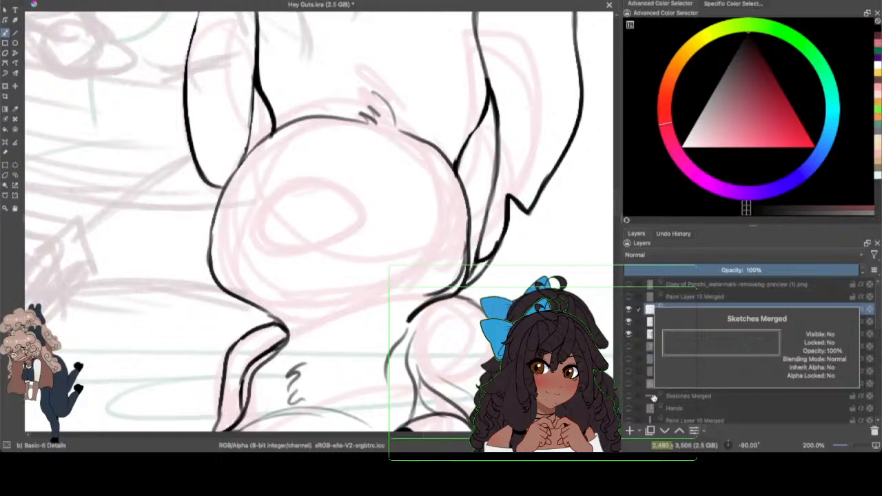
Step: Ink the creature's large rounded nose over the oval sketch on Paint Layer 13, adding two nostril curves
mouse_move(266, 185)
mouse_down()
mouse_move(298, 172)
mouse_move(360, 221)
mouse_up()
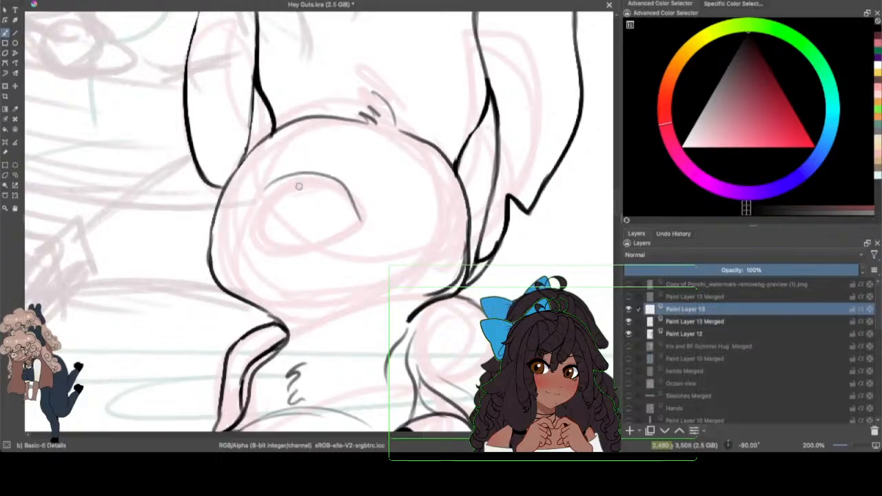
mouse_move(311, 174)
mouse_down()
mouse_move(252, 224)
mouse_move(312, 263)
mouse_move(293, 249)
mouse_move(326, 248)
mouse_move(360, 213)
mouse_move(330, 236)
mouse_up()
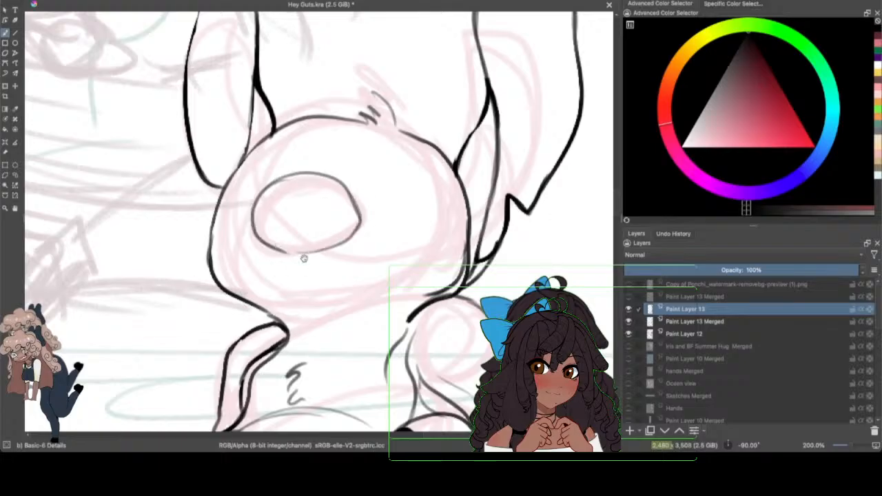
mouse_move(256, 223)
mouse_down()
mouse_move(286, 248)
mouse_move(360, 220)
mouse_up()
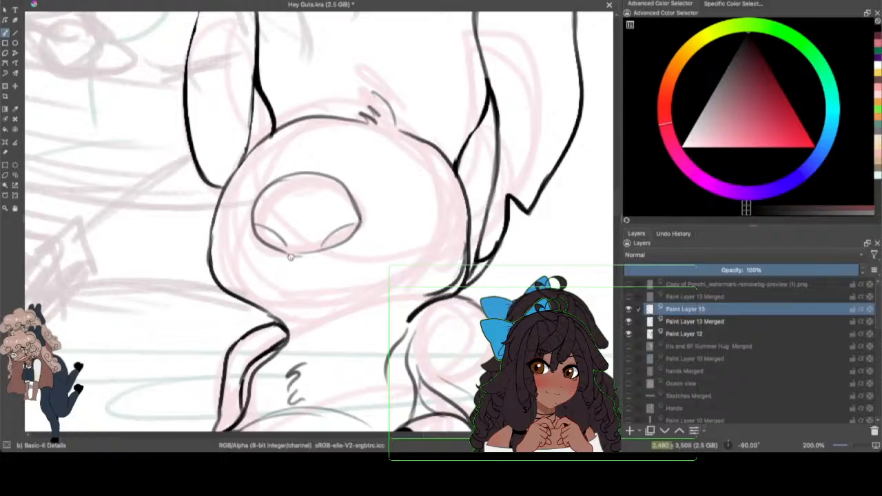
Step: Ink the wide mouth line below the nose and its corner creases, undoing and redrawing the longer half
drag(299, 262, 225, 273)
drag(298, 262, 453, 258)
click(65, 0)
click(77, 6)
drag(298, 266, 461, 271)
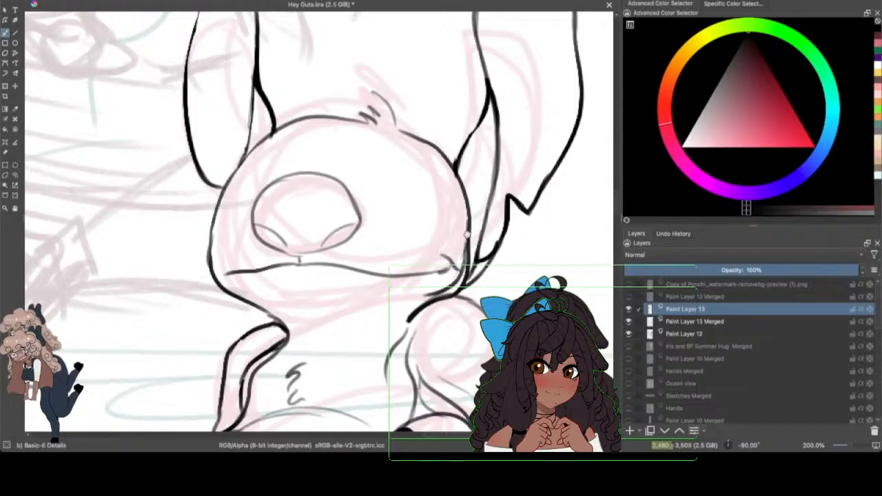
drag(216, 270, 222, 281)
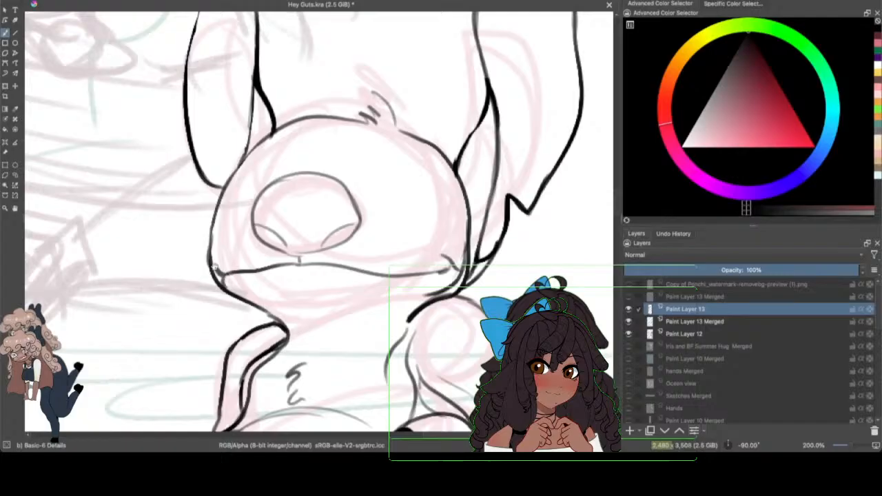
Step: Add the lower lip crease beneath the mouth and the curved wrinkles above the nose
mouse_move(278, 279)
mouse_down()
mouse_move(321, 287)
mouse_move(342, 278)
mouse_up()
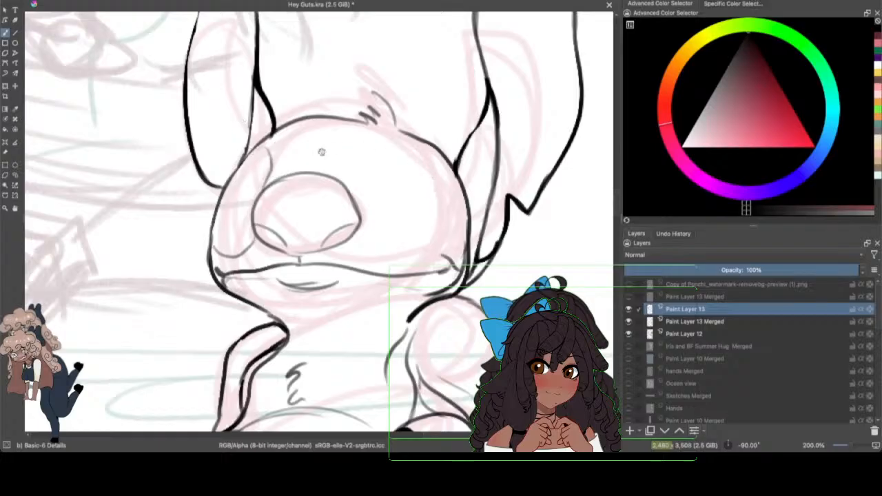
drag(281, 168, 348, 172)
drag(292, 148, 351, 163)
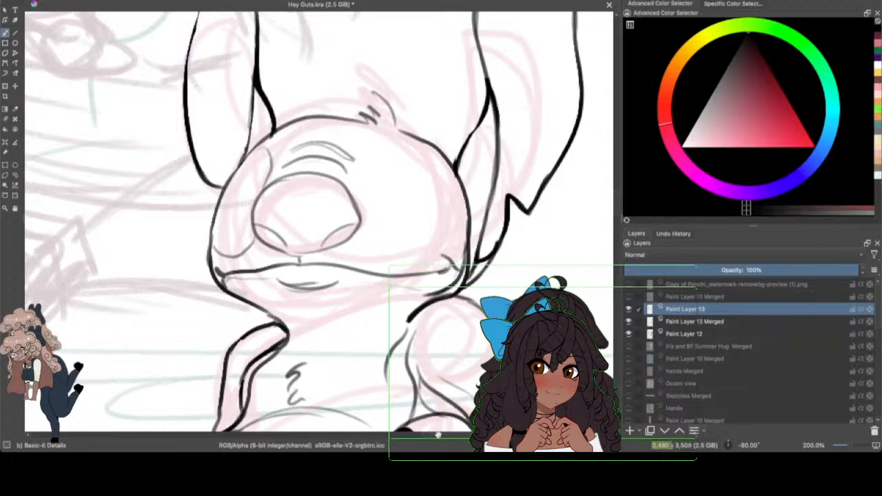
Step: Ink the outline of the large eye nearest the notched ear, and work on the small crease beneath it, undoing a stray stroke
drag(438, 435, 453, 425)
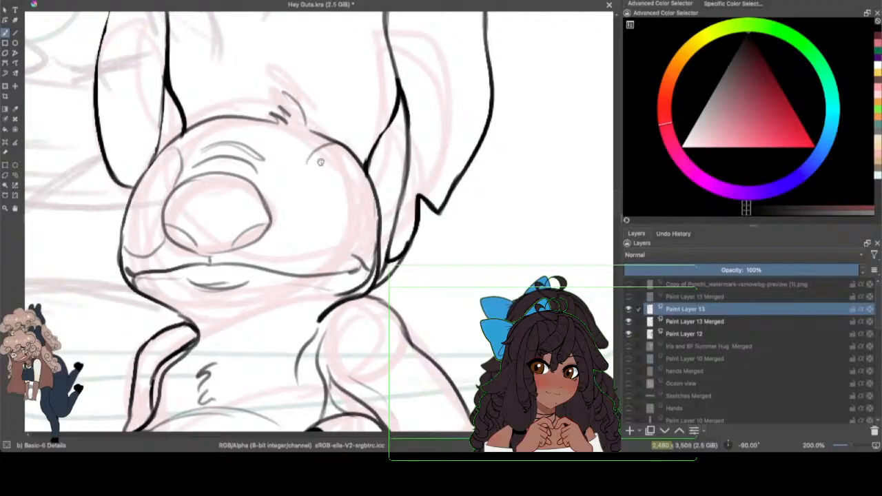
drag(308, 160, 289, 241)
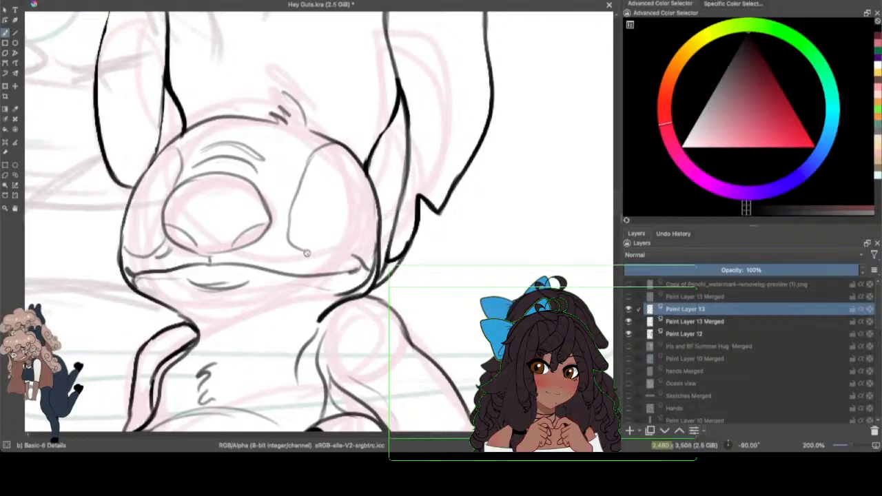
drag(308, 253, 359, 238)
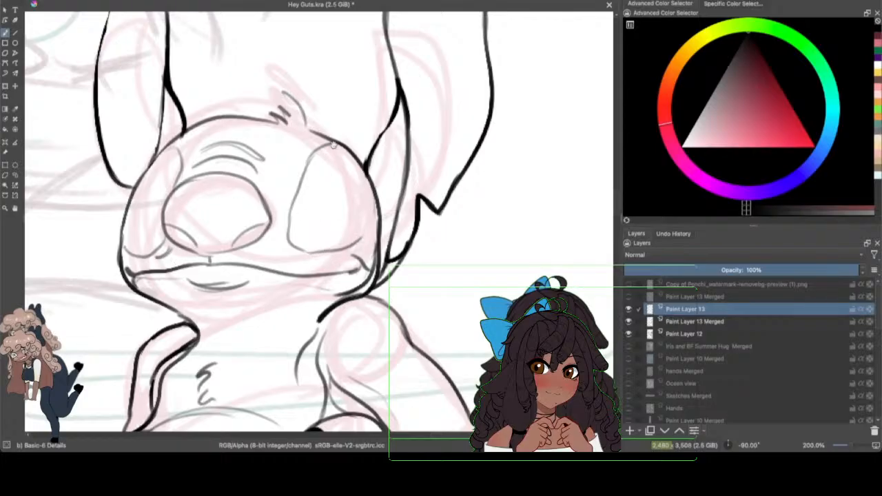
mouse_move(335, 144)
mouse_down()
mouse_move(352, 156)
mouse_move(365, 229)
mouse_move(367, 202)
mouse_move(343, 246)
mouse_up()
drag(368, 212, 345, 247)
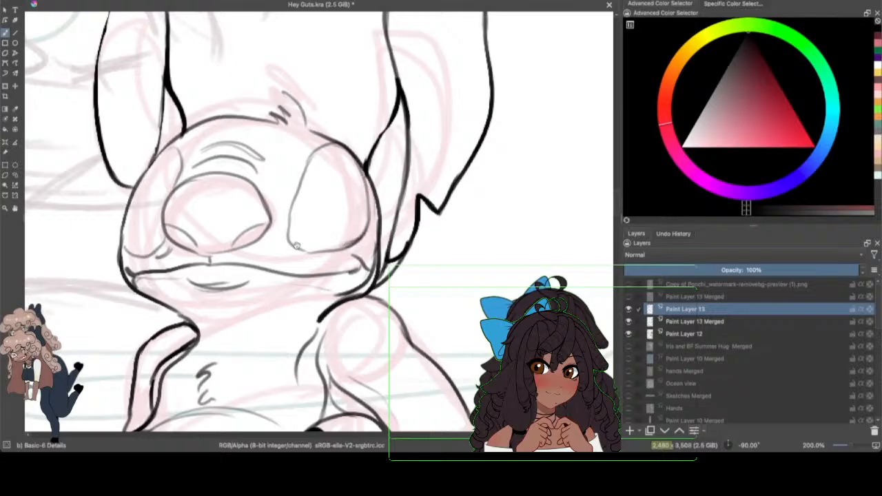
drag(278, 247, 301, 256)
key(ctrl+z)
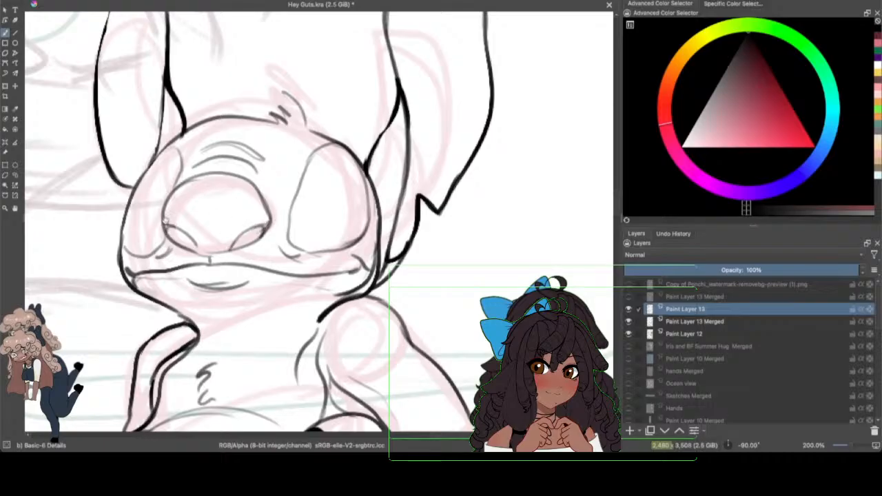
Step: Darken the nostril curves, and check the face's line art with the sketch on Paint Layer 12 hidden
drag(166, 224, 198, 249)
click(629, 334)
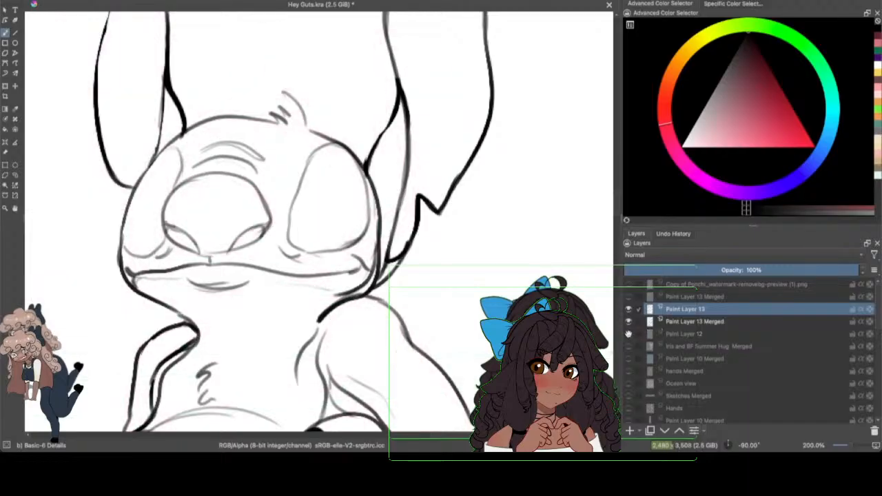
click(628, 334)
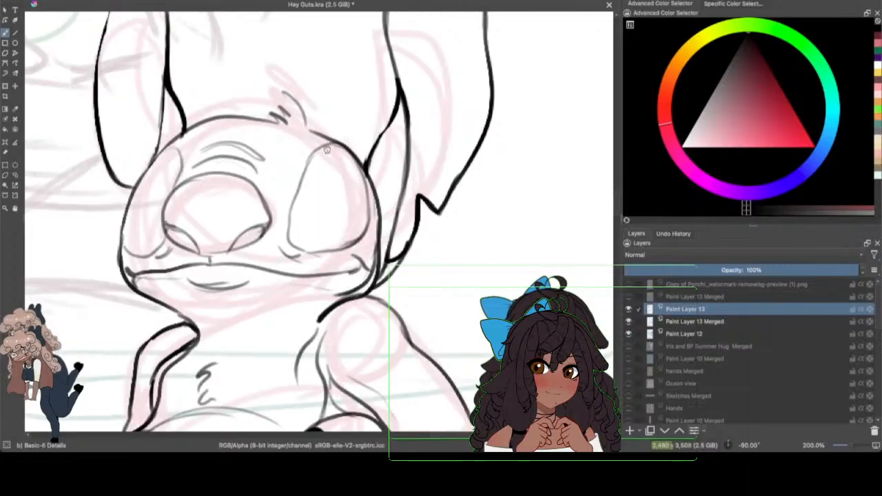
Step: Ink the outline of the large eye patch nearest the notched ear and the narrow eye shape on the face's far side
mouse_move(327, 149)
mouse_down()
mouse_move(305, 159)
mouse_move(286, 218)
mouse_move(288, 245)
mouse_move(320, 255)
mouse_up()
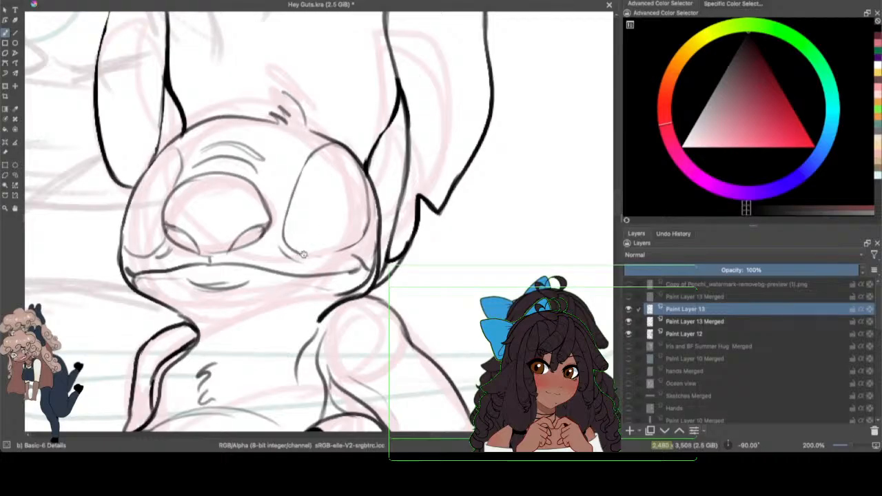
mouse_move(303, 254)
mouse_down()
mouse_move(325, 258)
mouse_move(366, 233)
mouse_up()
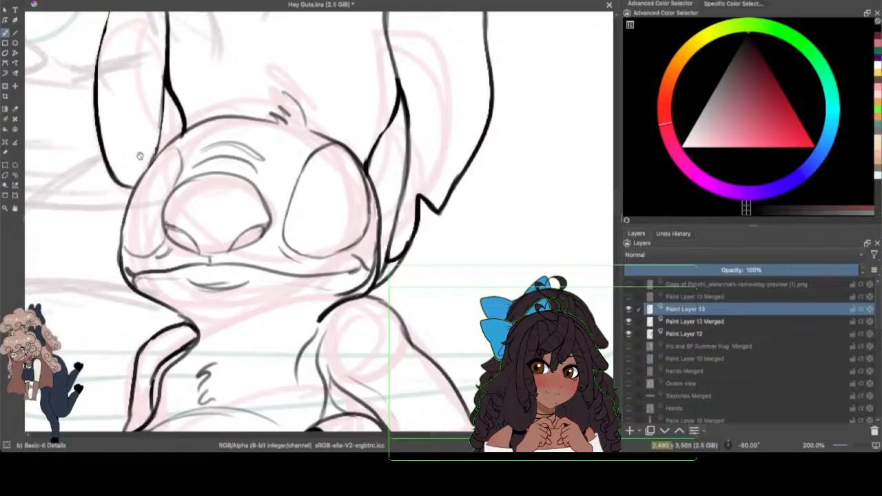
drag(143, 180, 160, 205)
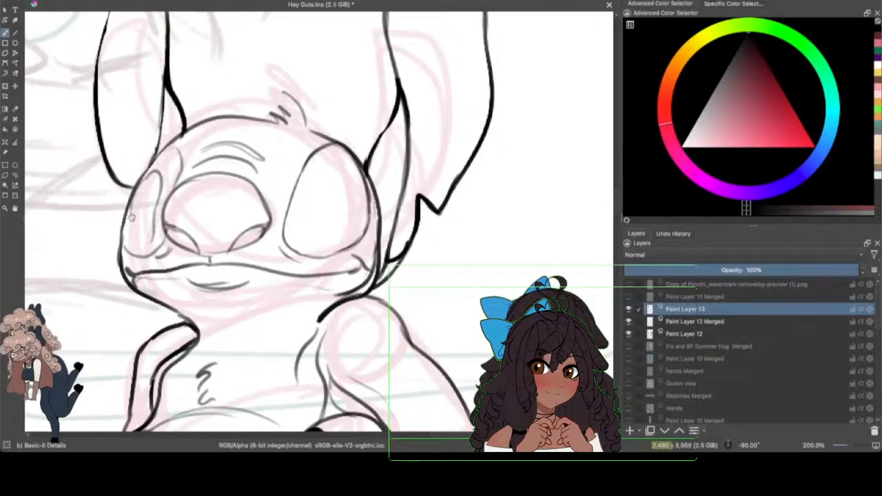
mouse_move(132, 209)
mouse_down()
mouse_move(130, 234)
mouse_move(148, 246)
mouse_move(159, 200)
mouse_move(145, 176)
mouse_move(130, 238)
mouse_move(143, 236)
mouse_up()
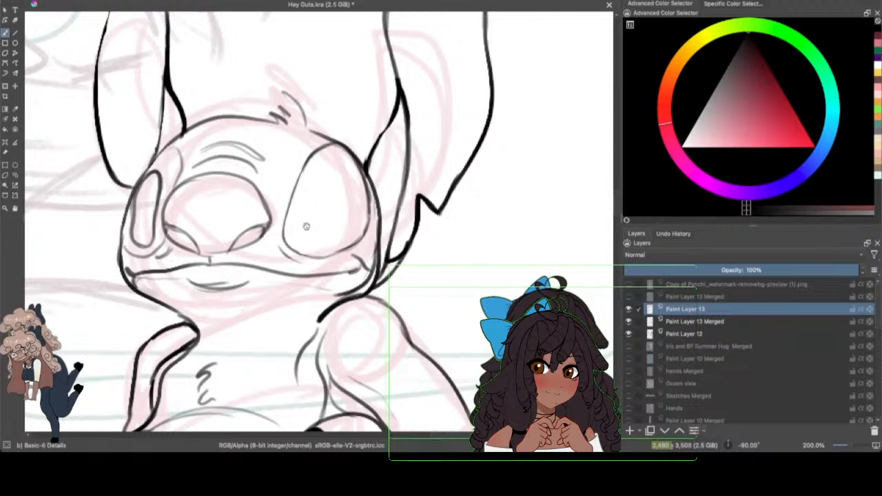
Step: Ink the inner eye oval inside the large eye patch, undoing and redrawing its first curve
mouse_move(303, 231)
mouse_down()
mouse_move(320, 197)
mouse_move(350, 178)
mouse_up()
click(65, 1)
click(73, 0)
mouse_move(301, 230)
mouse_down()
mouse_move(309, 200)
mouse_move(339, 182)
mouse_move(347, 188)
mouse_move(324, 188)
mouse_move(359, 193)
mouse_up()
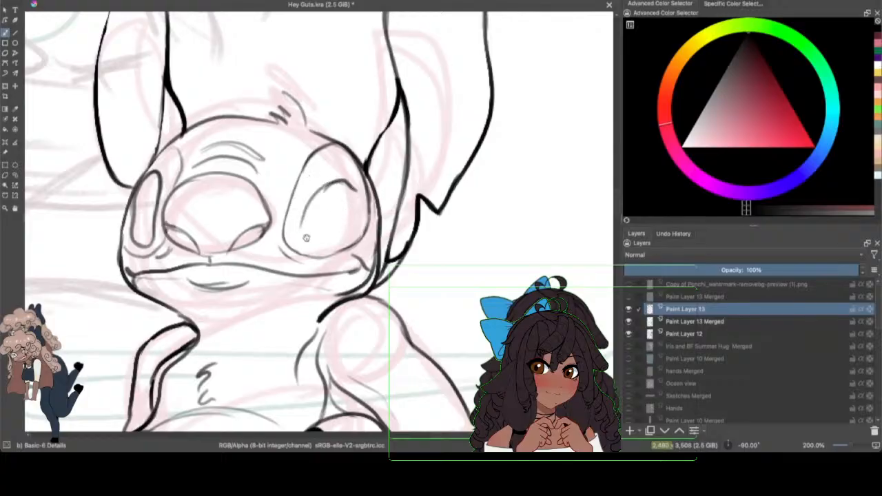
mouse_move(300, 221)
mouse_down()
mouse_move(315, 242)
mouse_move(343, 226)
mouse_move(330, 239)
mouse_move(341, 237)
mouse_move(333, 240)
mouse_move(353, 188)
mouse_move(349, 217)
mouse_move(356, 191)
mouse_move(345, 181)
mouse_move(309, 205)
mouse_move(299, 235)
mouse_up()
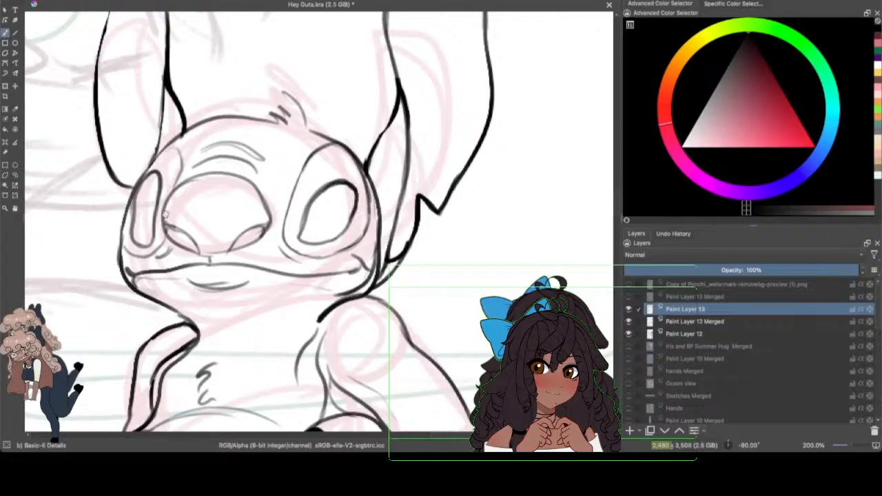
Step: Add a small highlight oval to each eye, undoing a stray one, and hide the sketch on Paint Layer 12
drag(339, 193, 336, 190)
click(68, 0)
click(79, 0)
drag(153, 179, 159, 167)
drag(325, 193, 329, 191)
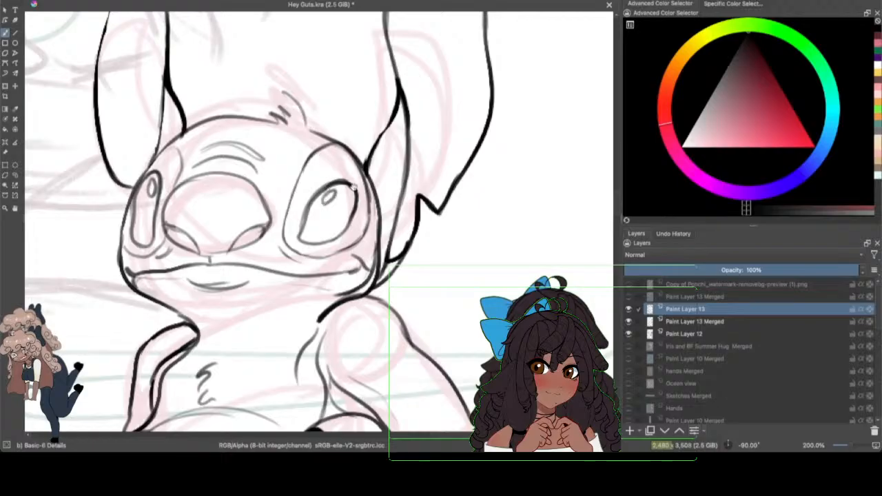
click(627, 332)
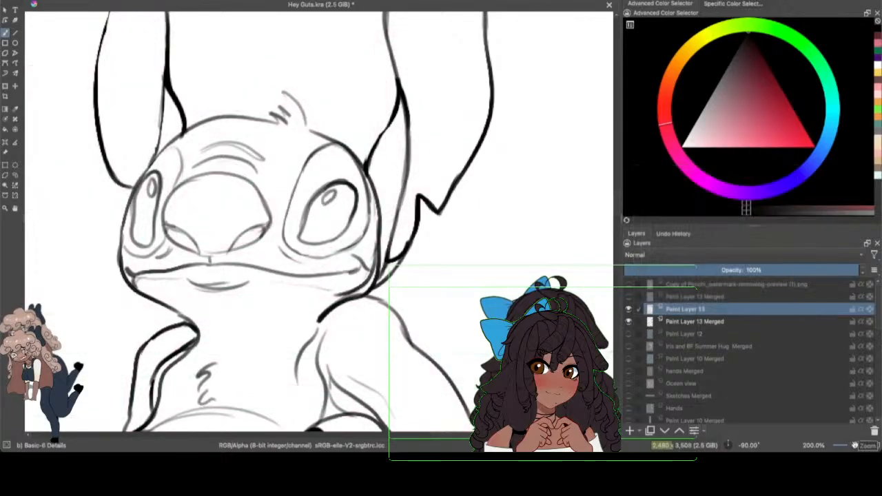
mouse_move(855, 446)
mouse_down()
mouse_move(845, 445)
mouse_move(855, 446)
mouse_up()
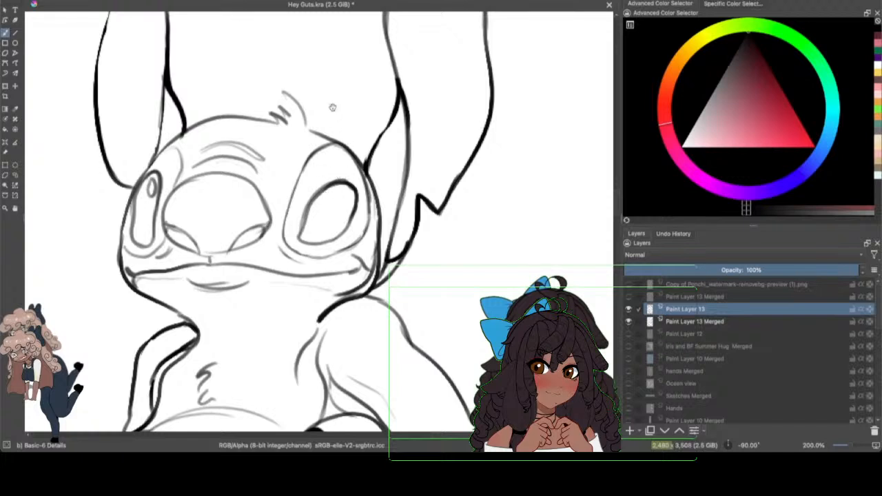
Step: Select the larger inner eye oval freehand and transform it slightly upward within its eye patch
click(15, 175)
mouse_move(323, 182)
mouse_down()
mouse_move(299, 206)
mouse_move(293, 239)
mouse_move(316, 248)
mouse_move(349, 239)
mouse_move(360, 197)
mouse_move(350, 172)
mouse_move(288, 155)
mouse_up()
key(ctrl+t)
drag(420, 179, 421, 164)
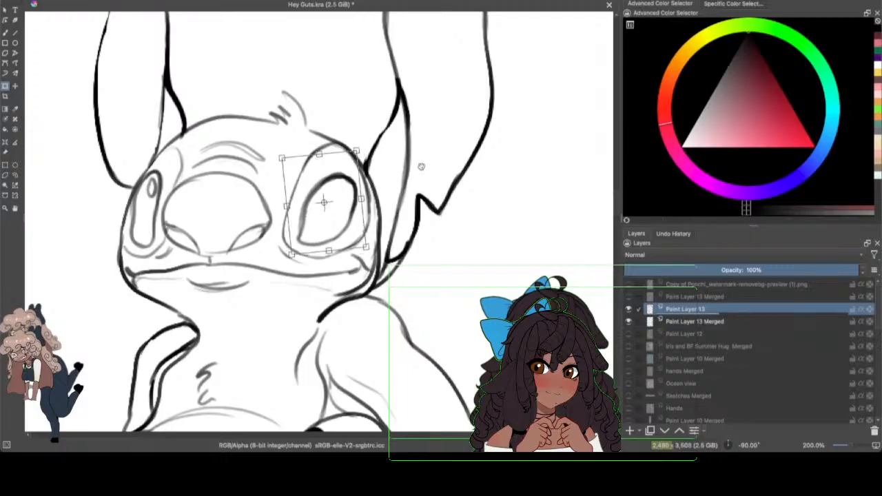
drag(345, 218, 345, 214)
key(Return)
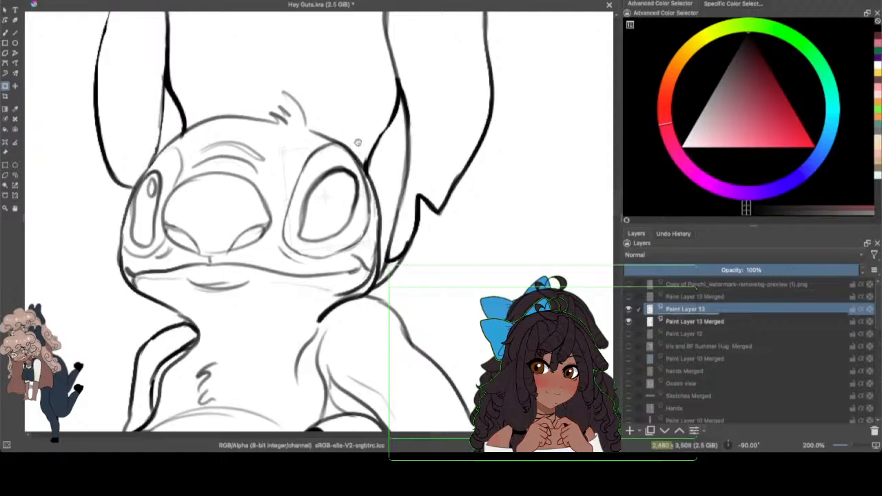
Step: Clear the selection and redraw the small highlight oval inside the larger eye with the brush
click(15, 174)
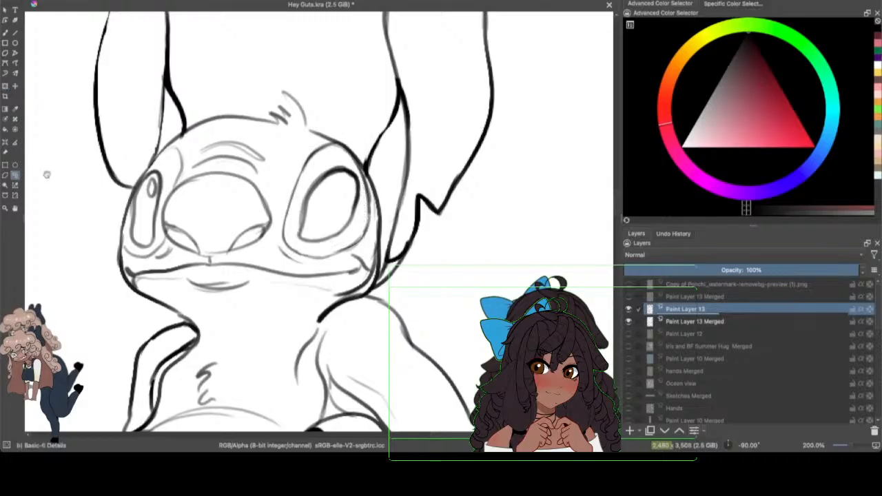
click(5, 33)
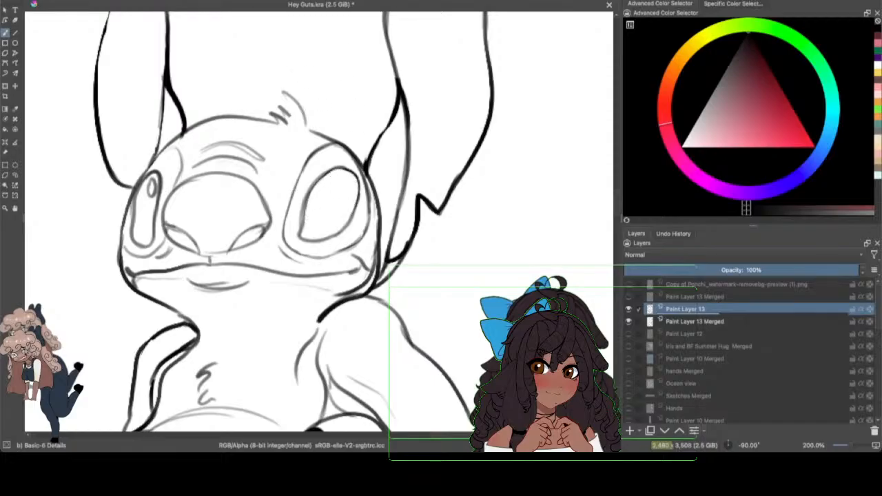
mouse_move(328, 178)
mouse_down()
mouse_move(329, 197)
mouse_move(327, 179)
mouse_up()
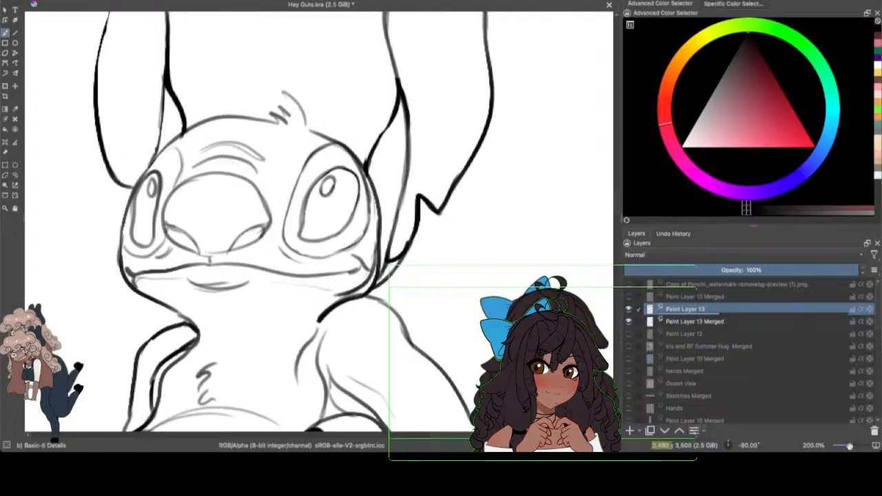
drag(842, 445, 852, 445)
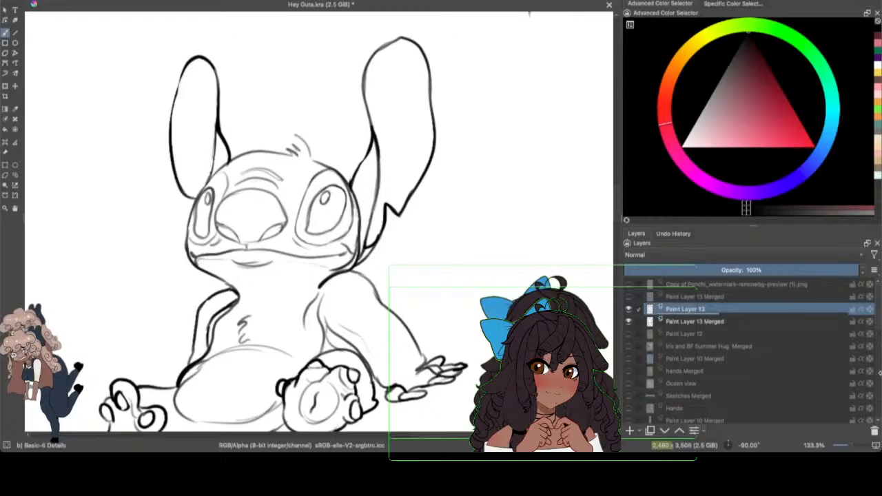
Step: Merge Paint Layer 13 with the Paint Layer 13 Merged line art below it, and check the result by toggling its visibility
click(635, 323)
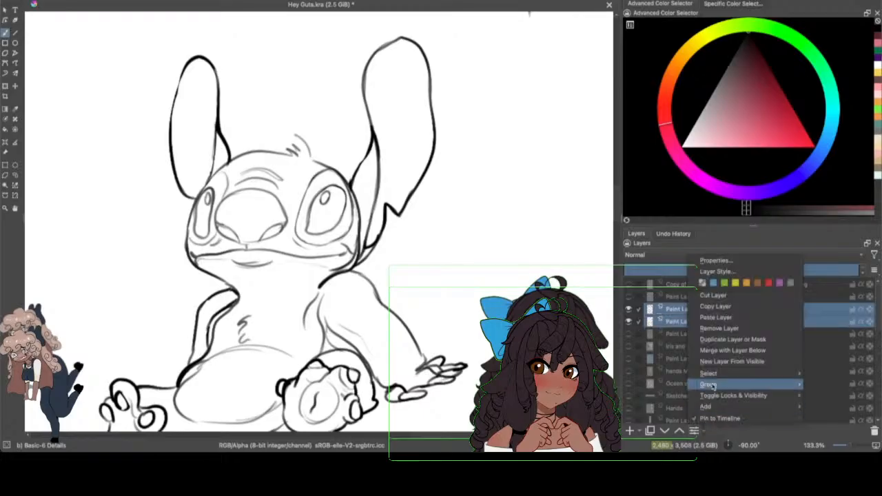
click(699, 429)
click(719, 352)
click(627, 310)
click(628, 310)
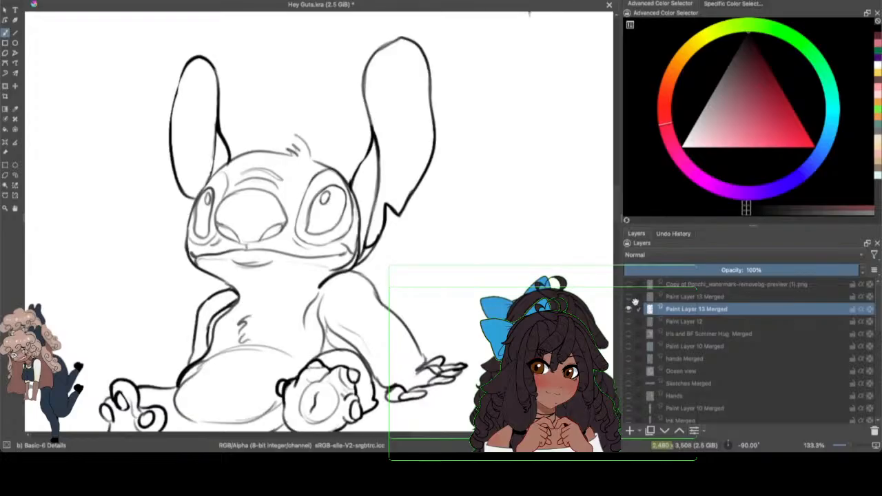
Step: Show the panel border layer and the sketch on Paint Layer 12 again, and save the document
click(629, 296)
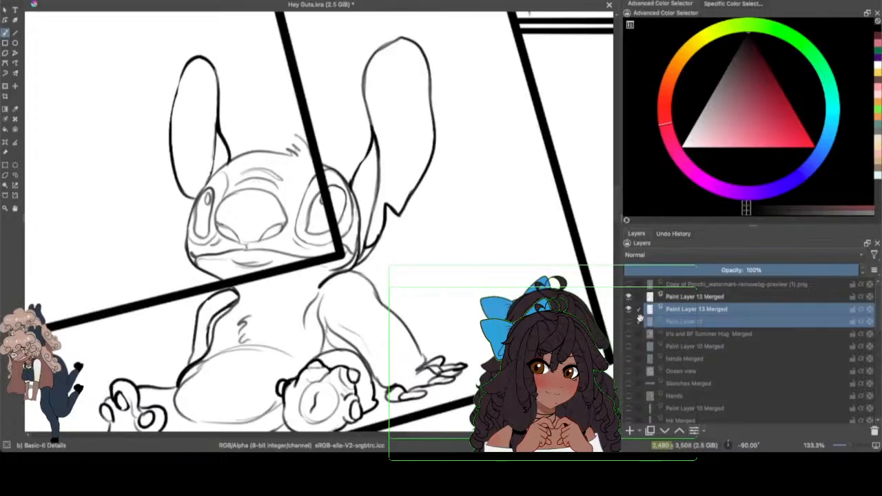
click(627, 321)
drag(848, 445, 850, 445)
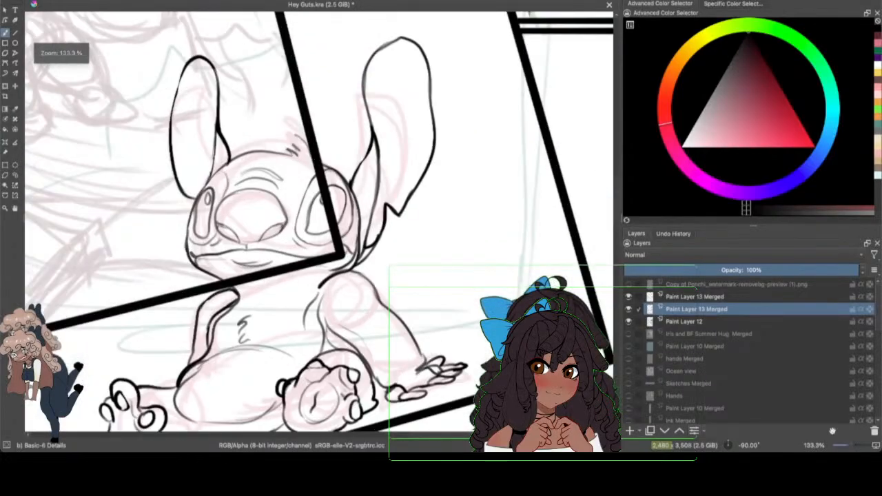
drag(437, 434, 406, 441)
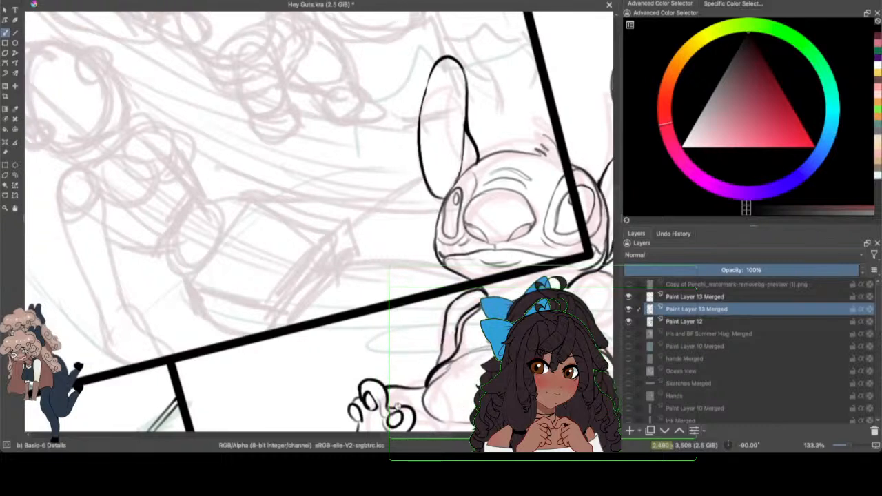
click(51, 0)
click(62, 11)
drag(617, 200, 617, 179)
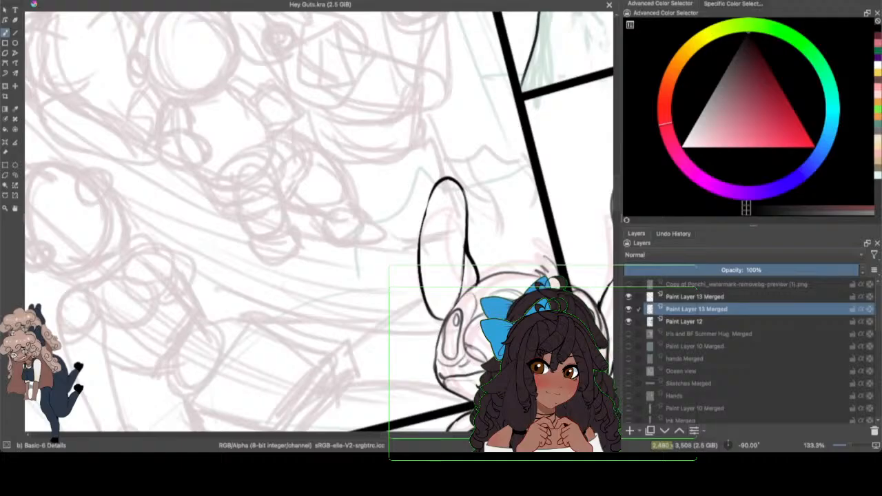
drag(429, 438, 415, 438)
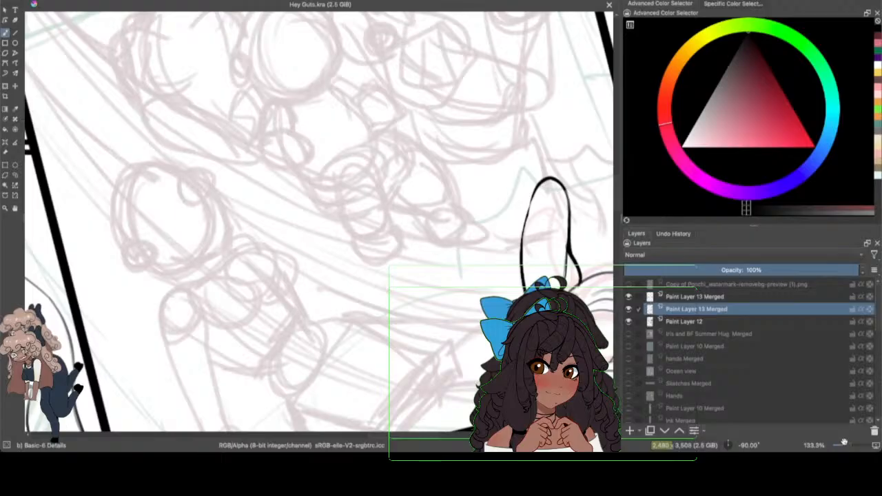
drag(847, 444, 848, 445)
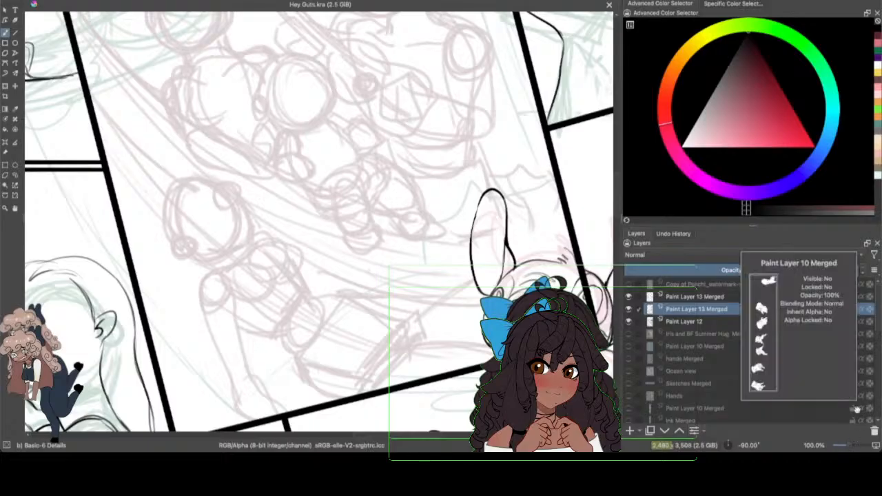
click(50, 0)
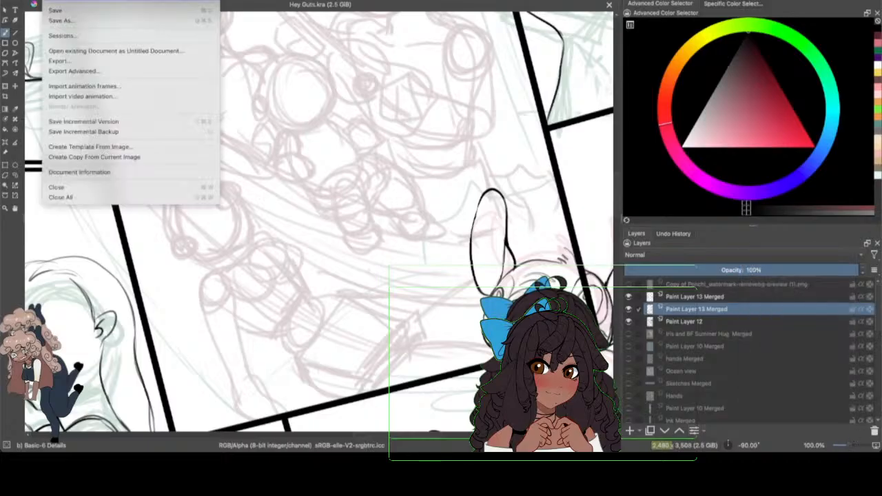
click(63, 13)
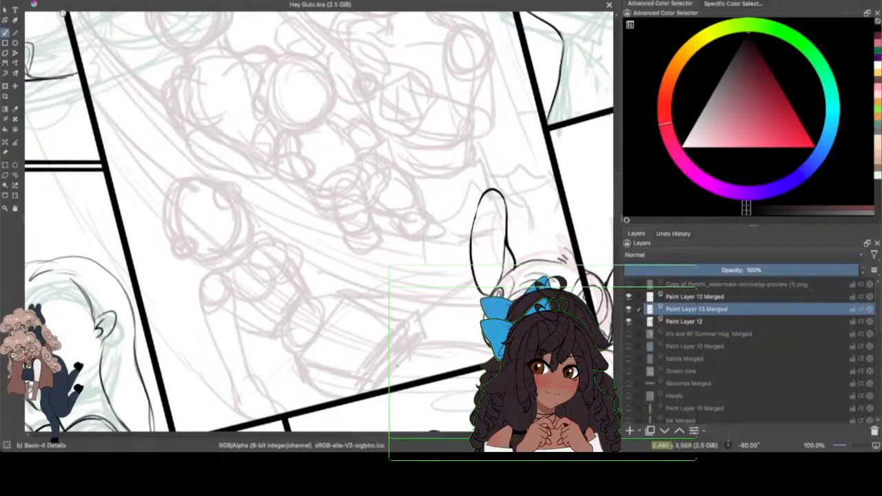
Step: Add a new paint layer directly above the merged creature line art, and save the document
click(628, 310)
click(629, 310)
click(628, 310)
click(628, 310)
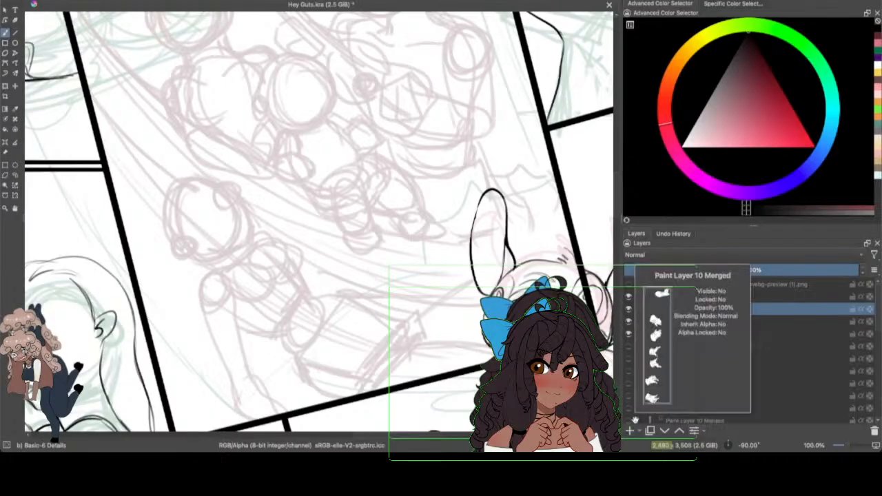
click(60, 0)
click(65, 10)
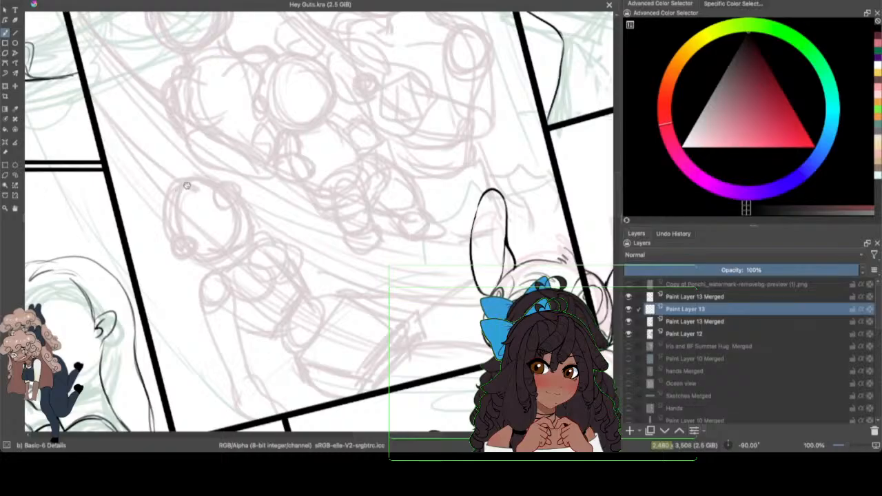
Step: Draw the head curve and long flowing hair outline of the lowest figure in the tilted group panel, undoing a stray stroke
drag(195, 183, 171, 225)
drag(204, 179, 165, 212)
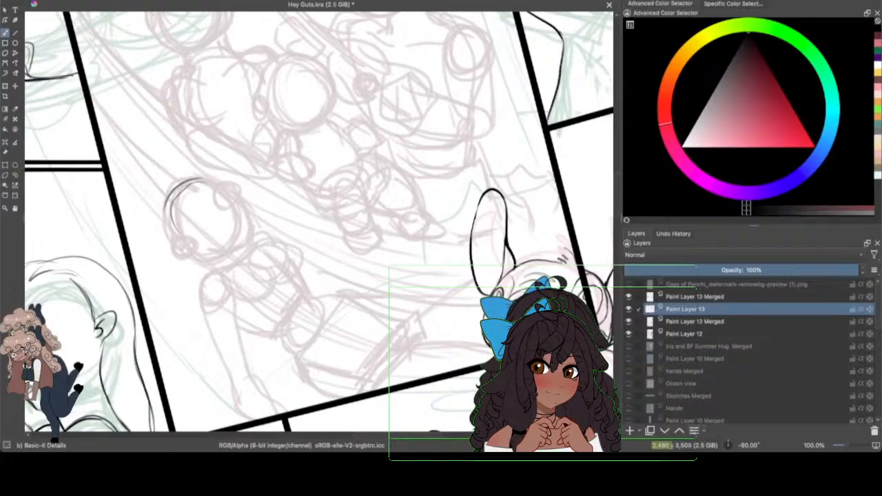
click(64, 1)
click(79, 2)
mouse_move(210, 174)
mouse_down()
mouse_move(232, 191)
mouse_move(217, 182)
mouse_move(233, 178)
mouse_move(199, 178)
mouse_move(157, 216)
mouse_move(177, 194)
mouse_move(170, 191)
mouse_move(144, 247)
mouse_up()
drag(197, 176, 165, 190)
mouse_move(173, 181)
mouse_down()
mouse_move(153, 216)
mouse_move(156, 337)
mouse_move(193, 373)
mouse_move(222, 375)
mouse_up()
mouse_move(165, 194)
mouse_down()
mouse_move(146, 228)
mouse_move(154, 338)
mouse_up()
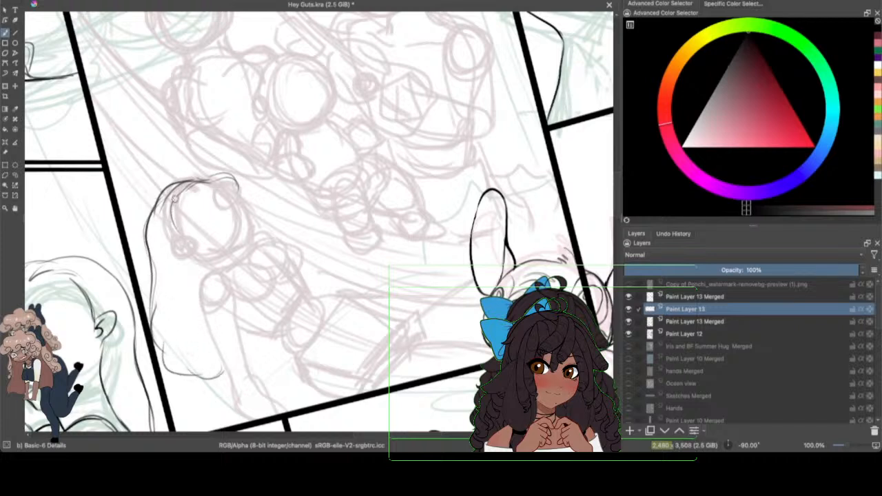
Step: Rework the figure's hair outline around the crown and back of the head, erasing rough parts and undoing the last stroke
mouse_move(190, 185)
mouse_down()
mouse_move(170, 220)
mouse_move(159, 209)
mouse_move(154, 219)
mouse_up()
key(e)
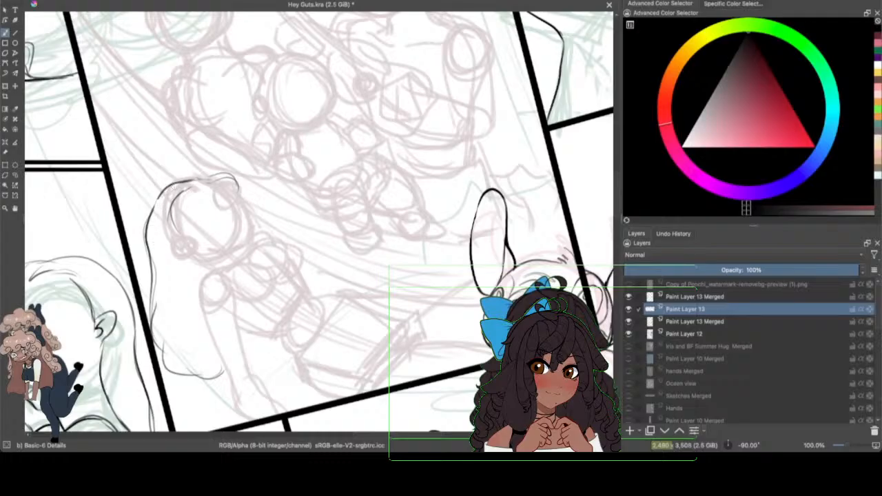
mouse_move(195, 183)
mouse_down()
mouse_move(217, 176)
mouse_move(210, 180)
mouse_move(236, 192)
mouse_up()
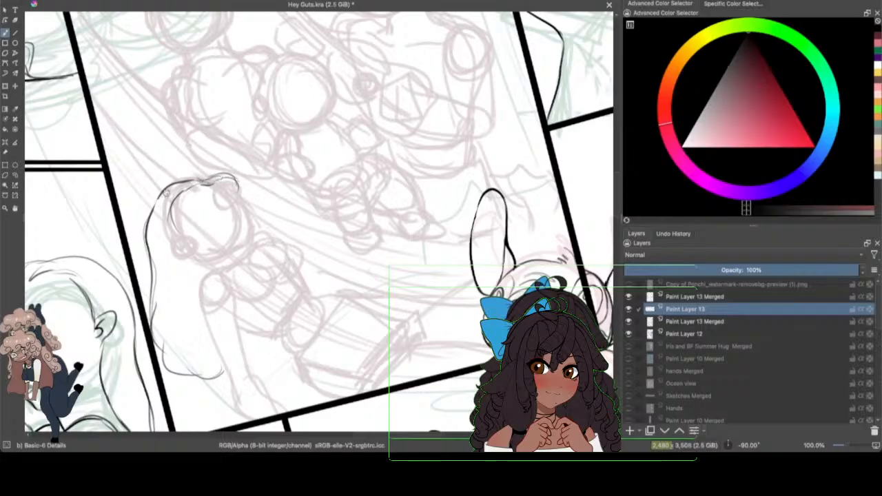
drag(167, 192, 215, 174)
drag(850, 444, 852, 444)
drag(417, 435, 409, 403)
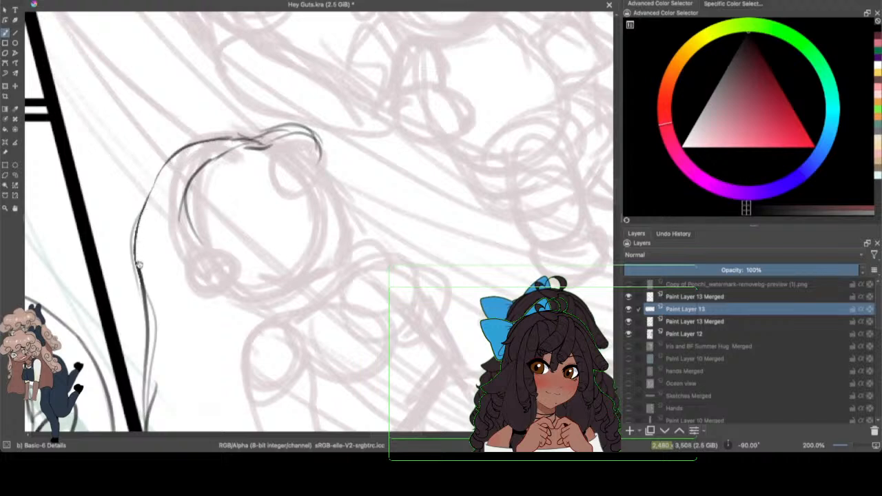
key(ctrl+z)
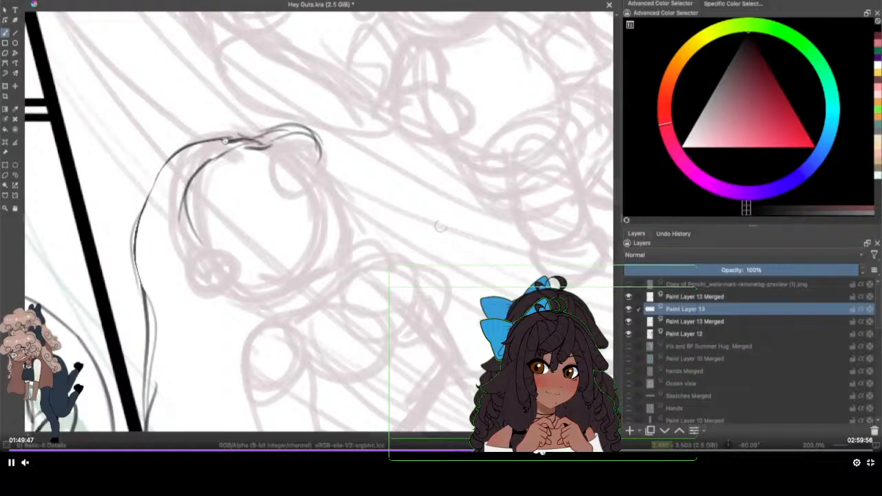
Step: Ink the lines that join at the mouth corner below the figure's nose in profile
click(545, 453)
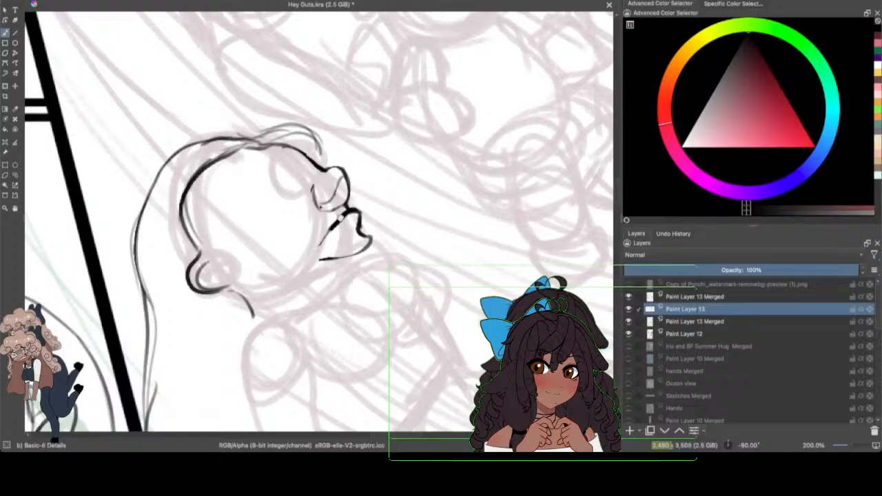
mouse_move(329, 258)
mouse_down()
mouse_move(366, 245)
mouse_move(315, 259)
mouse_up()
mouse_move(314, 259)
mouse_down()
mouse_move(326, 258)
mouse_move(315, 258)
mouse_up()
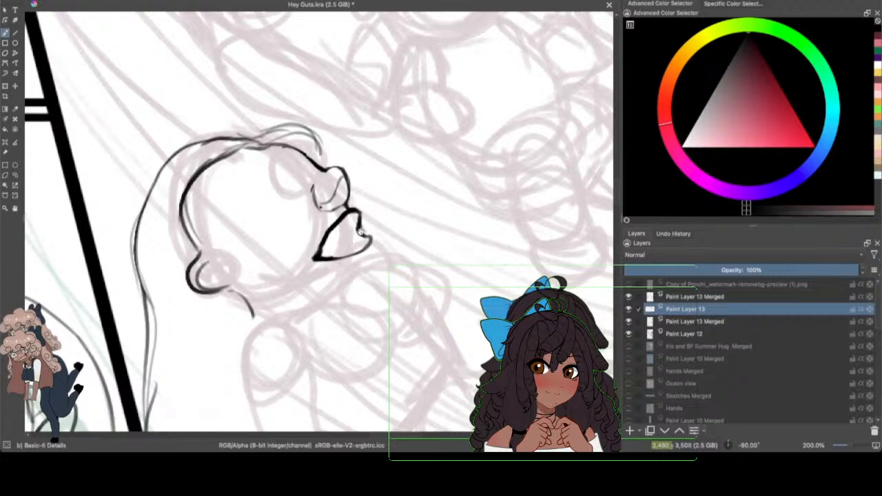
Step: Ink the full lips, chin and jawline of the lowest figure in the tilted group panel, and save the document
mouse_move(358, 229)
mouse_down()
mouse_move(350, 221)
mouse_move(361, 212)
mouse_move(317, 255)
mouse_move(348, 234)
mouse_move(321, 252)
mouse_move(372, 236)
mouse_move(362, 250)
mouse_move(334, 259)
mouse_move(363, 271)
mouse_move(323, 287)
mouse_up()
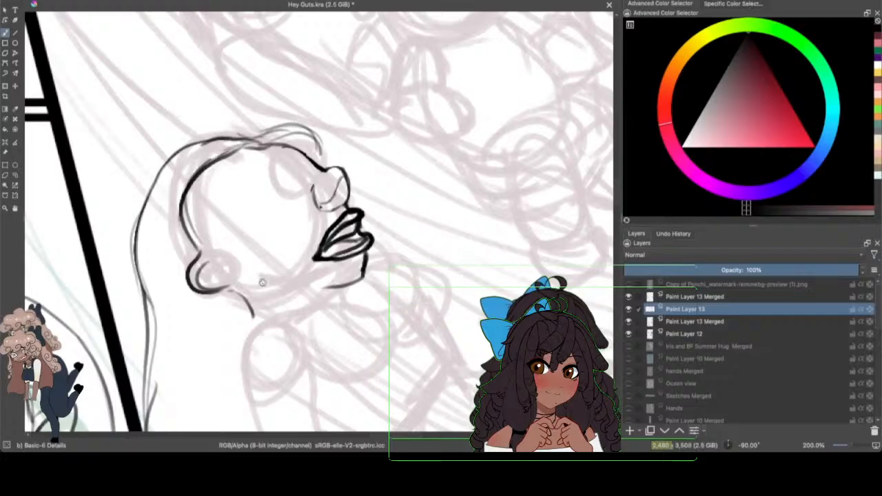
mouse_move(261, 282)
mouse_down()
mouse_move(281, 293)
mouse_move(360, 282)
mouse_move(305, 292)
mouse_move(370, 268)
mouse_move(366, 252)
mouse_move(365, 281)
mouse_up()
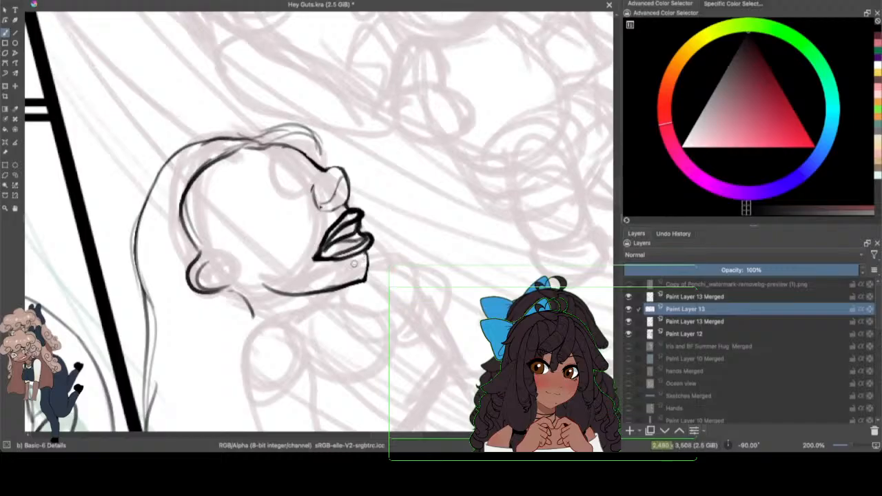
drag(357, 279, 291, 292)
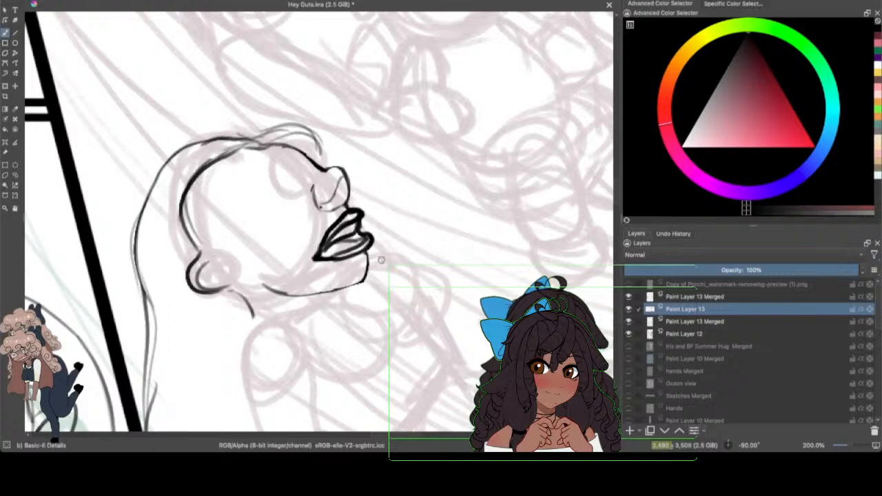
mouse_move(850, 445)
mouse_down()
mouse_move(839, 445)
mouse_move(851, 444)
mouse_up()
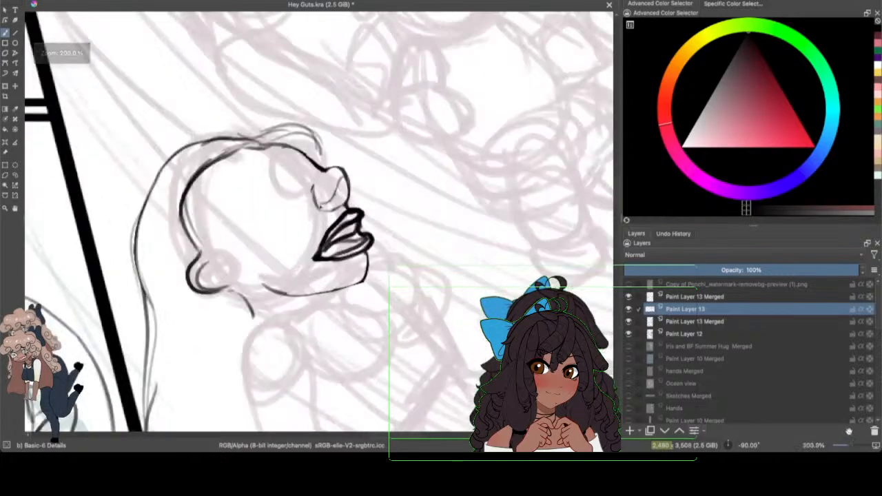
scroll(619, 199, down, 4)
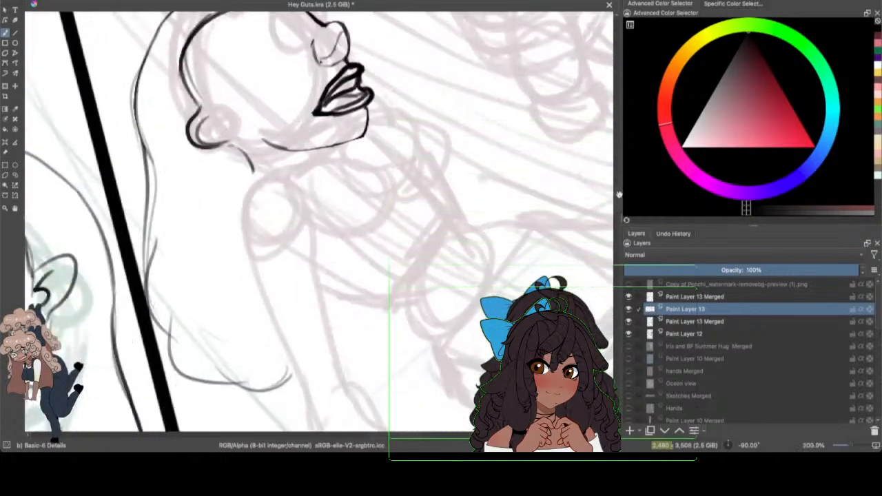
scroll(609, 173, up, 4)
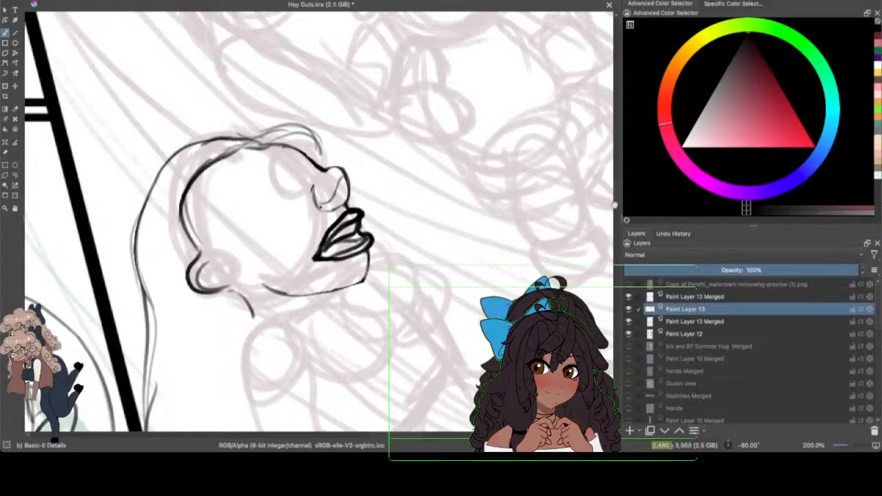
scroll(614, 205, down, 3)
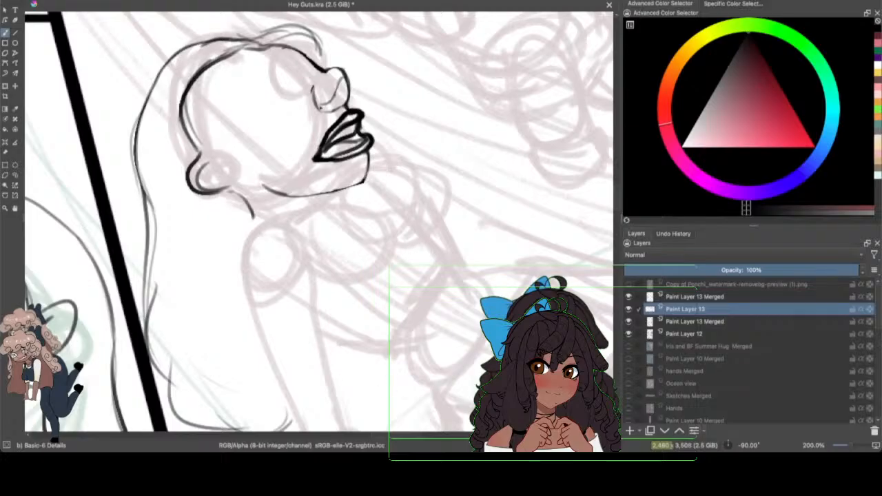
click(50, 1)
click(71, 10)
scroll(618, 197, down, 2)
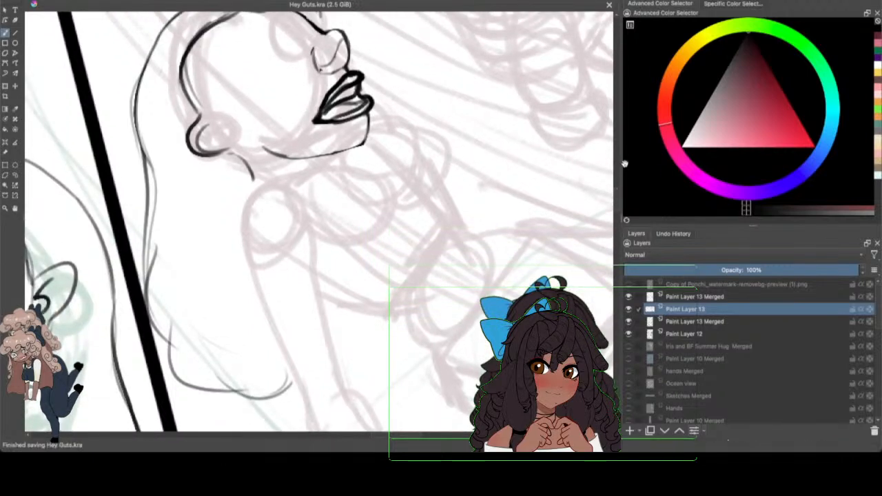
Step: Ink the front of the figure's neck, the near shoulder curve and both sides of the upper arm
drag(348, 156, 350, 173)
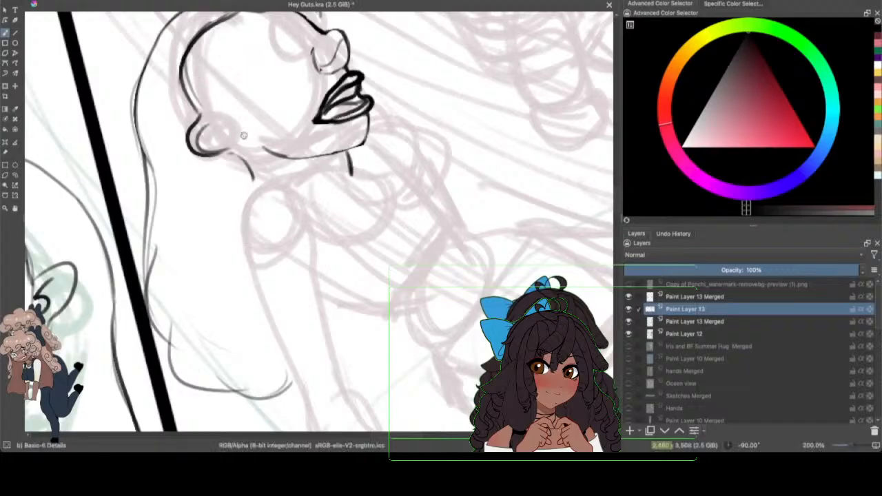
mouse_move(229, 153)
mouse_down()
mouse_move(275, 192)
mouse_move(242, 208)
mouse_move(308, 203)
mouse_up()
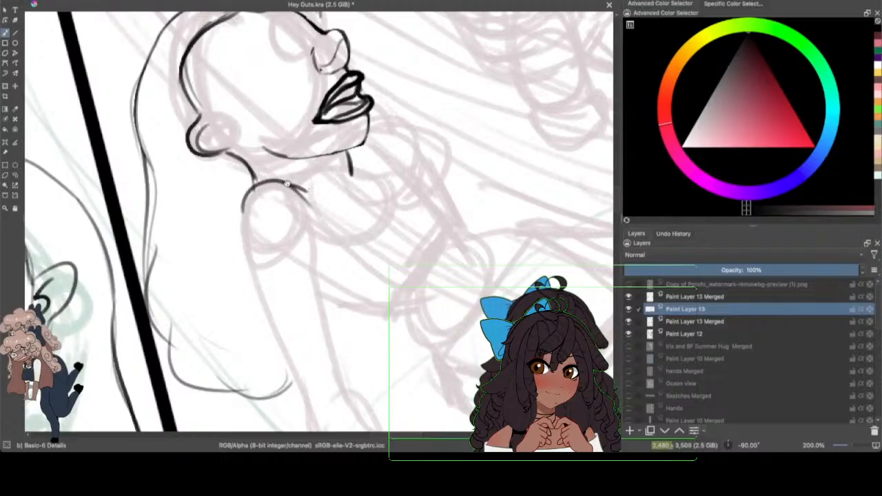
mouse_move(294, 184)
mouse_down()
mouse_move(252, 189)
mouse_move(247, 271)
mouse_move(257, 300)
mouse_up()
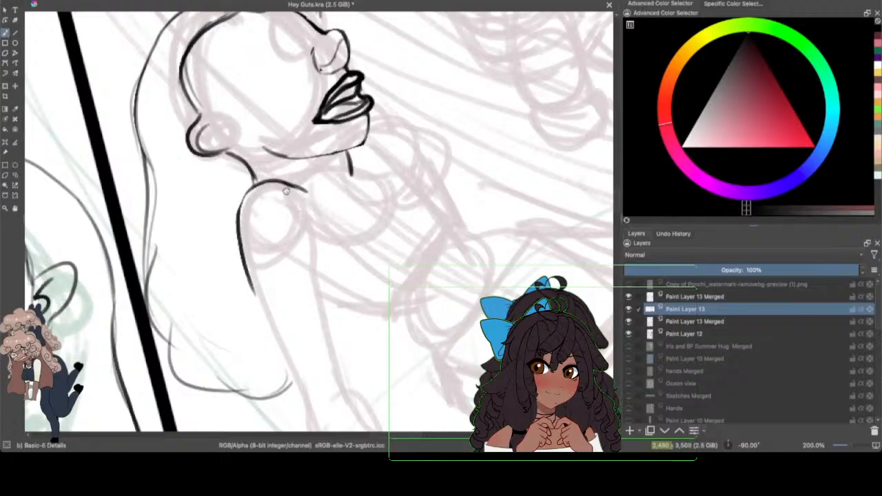
mouse_move(247, 199)
mouse_down()
mouse_move(242, 211)
mouse_move(257, 287)
mouse_up()
drag(314, 219, 327, 321)
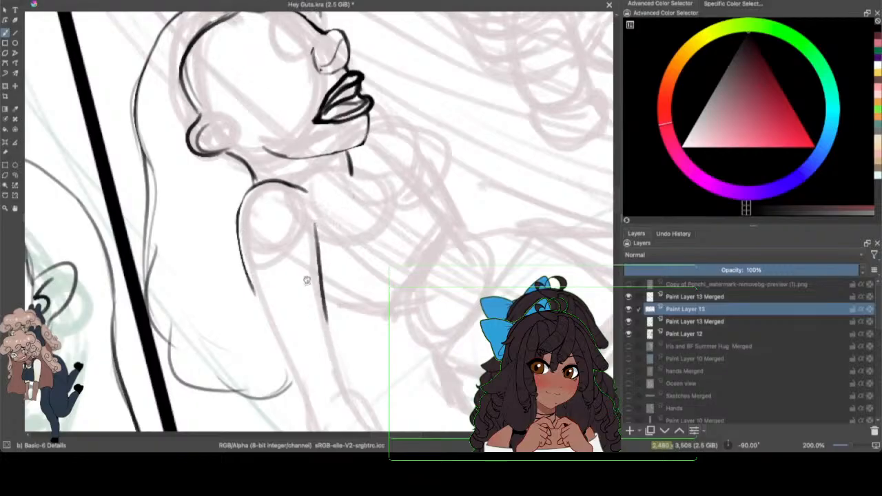
Step: Continue the arm lines through the elbow and forearm down towards the panel's lower border
scroll(568, 177, down, 5)
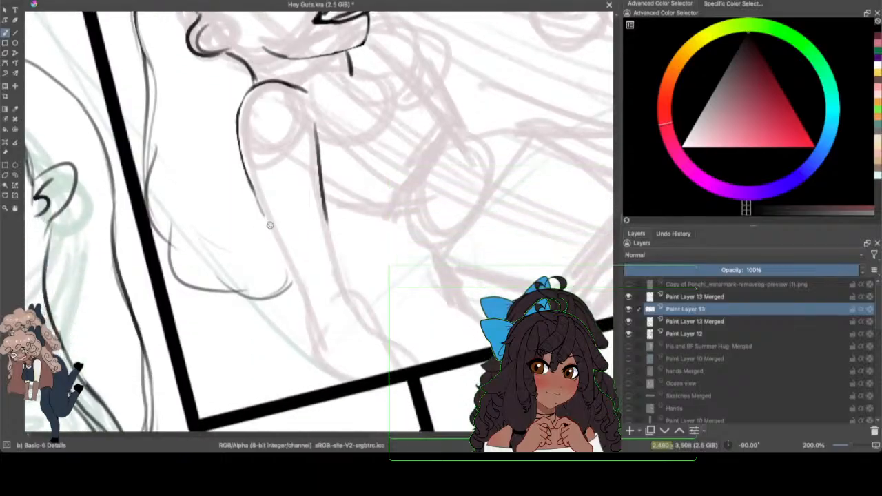
drag(261, 210, 303, 304)
mouse_move(322, 201)
mouse_down()
mouse_move(344, 272)
mouse_move(399, 359)
mouse_up()
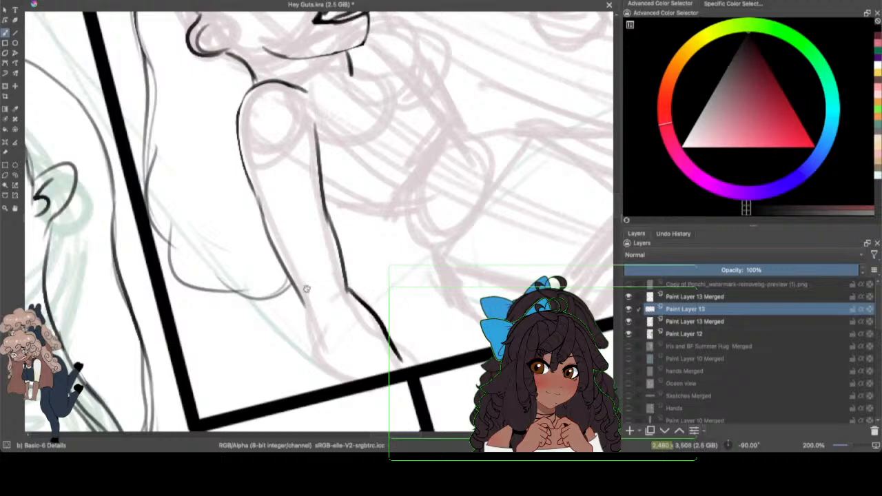
mouse_move(304, 303)
mouse_down()
mouse_move(306, 320)
mouse_move(355, 379)
mouse_up()
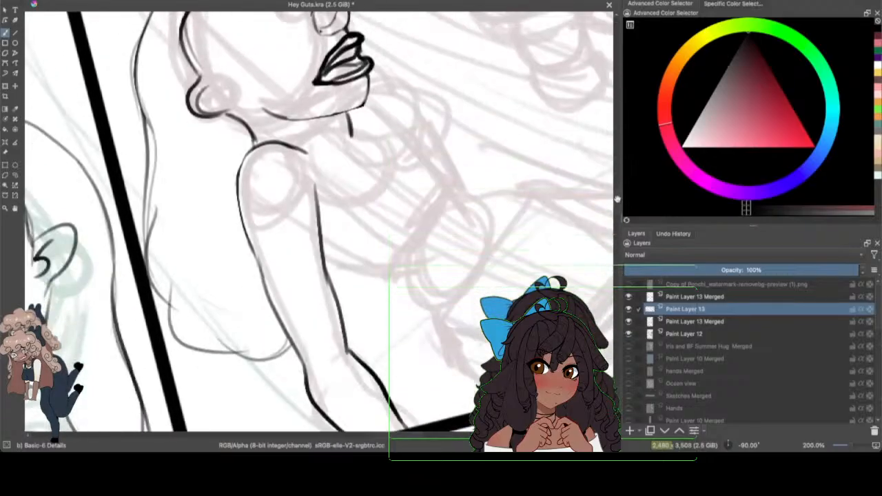
Step: Ink the collarbone, the upper chest contour and the rounded far shoulder behind it
drag(617, 199, 608, 207)
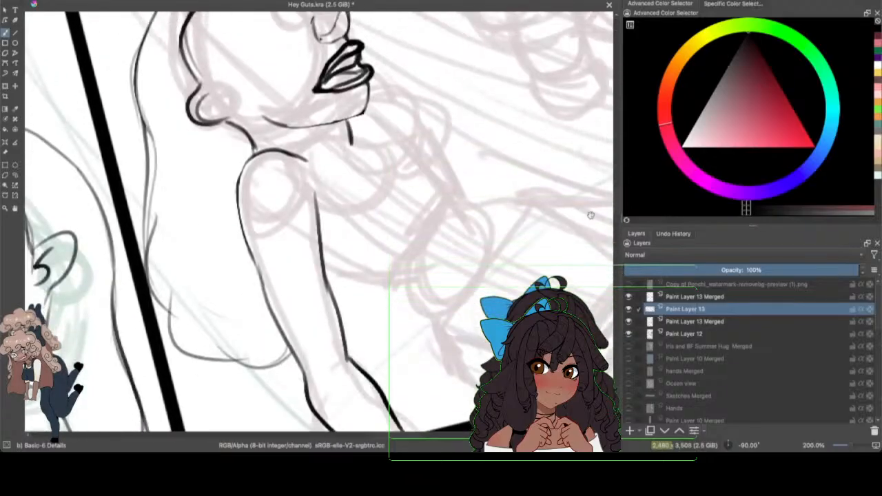
drag(522, 431, 422, 434)
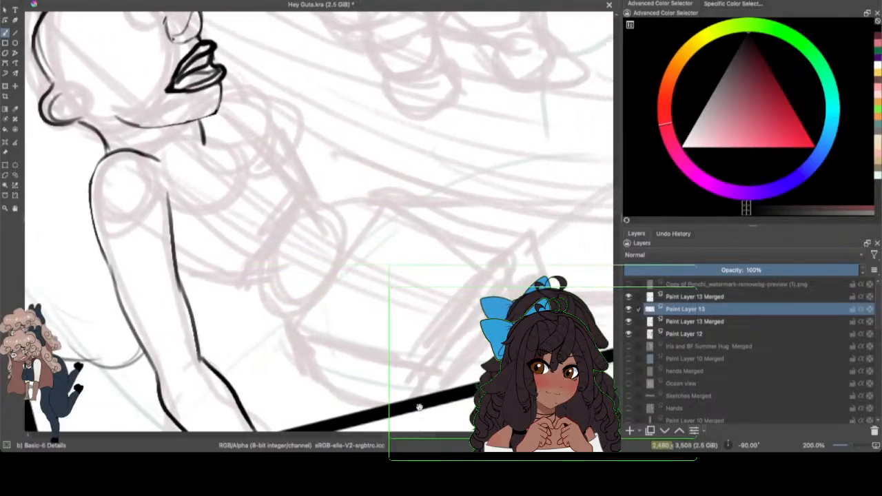
drag(155, 160, 213, 166)
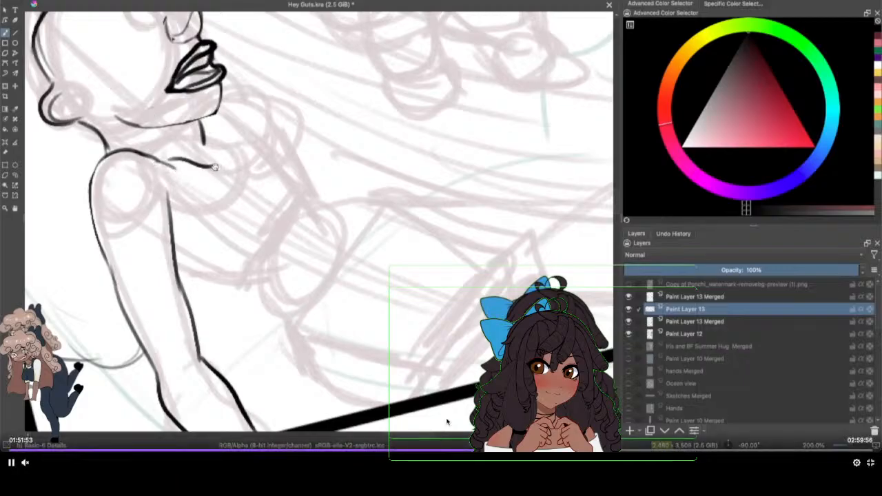
mouse_move(201, 128)
mouse_down()
mouse_move(251, 114)
mouse_move(287, 165)
mouse_up()
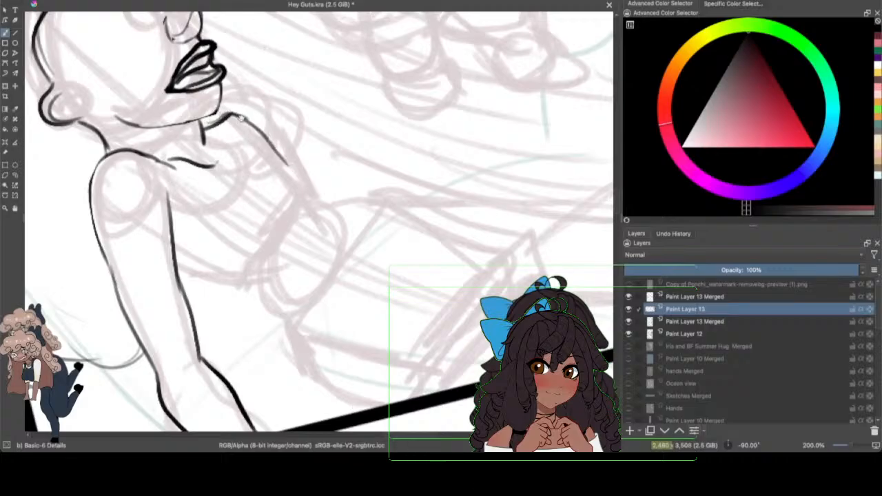
mouse_move(221, 115)
mouse_down()
mouse_move(235, 109)
mouse_move(283, 154)
mouse_up()
mouse_move(256, 118)
mouse_down()
mouse_move(312, 164)
mouse_move(311, 187)
mouse_up()
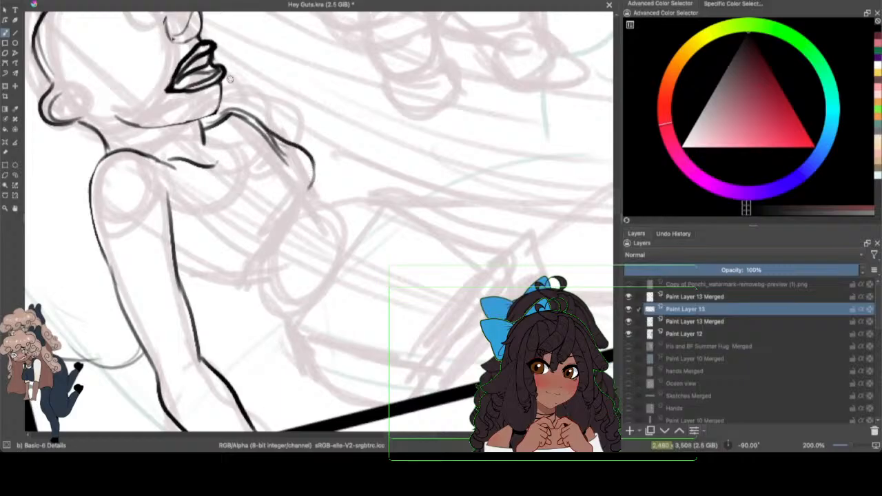
mouse_move(239, 109)
mouse_down()
mouse_move(269, 93)
mouse_move(305, 141)
mouse_move(299, 124)
mouse_move(304, 148)
mouse_up()
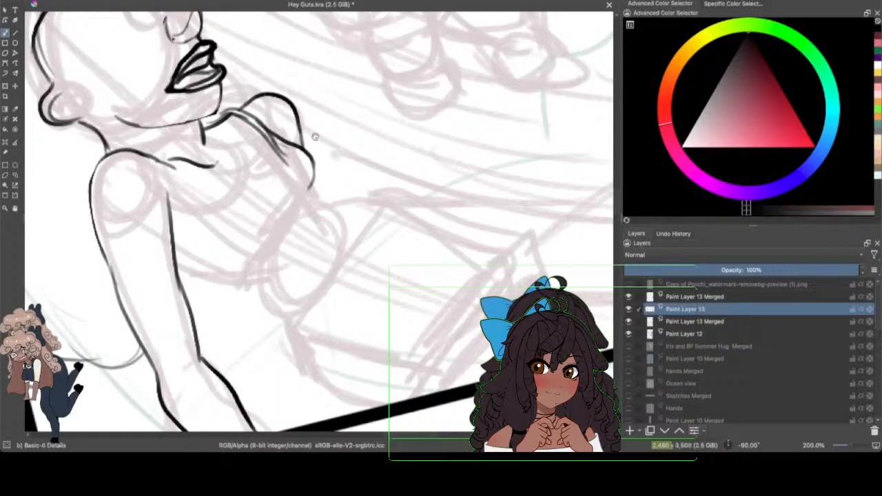
Step: Ink the front and underside curves of the figure's chest, from beside the arm round to the far shoulder
drag(618, 201, 629, 194)
drag(851, 446, 852, 447)
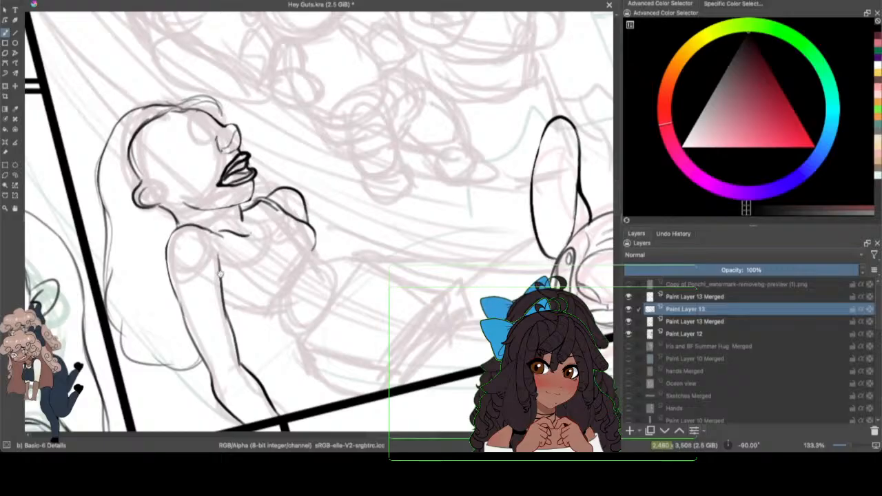
drag(243, 288, 295, 273)
drag(242, 286, 299, 266)
mouse_move(280, 207)
mouse_down()
mouse_move(312, 220)
mouse_move(302, 270)
mouse_up()
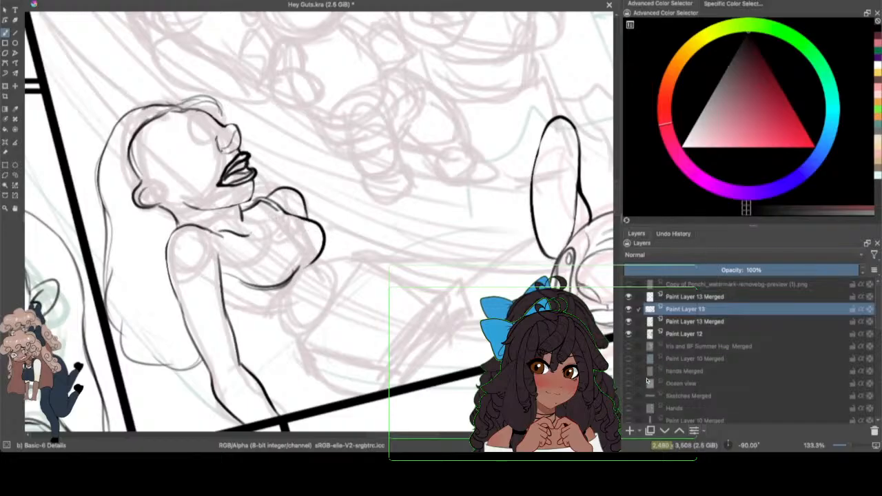
Step: Ink the waist contours below the chest and the curved waistband across the hips
key(e)
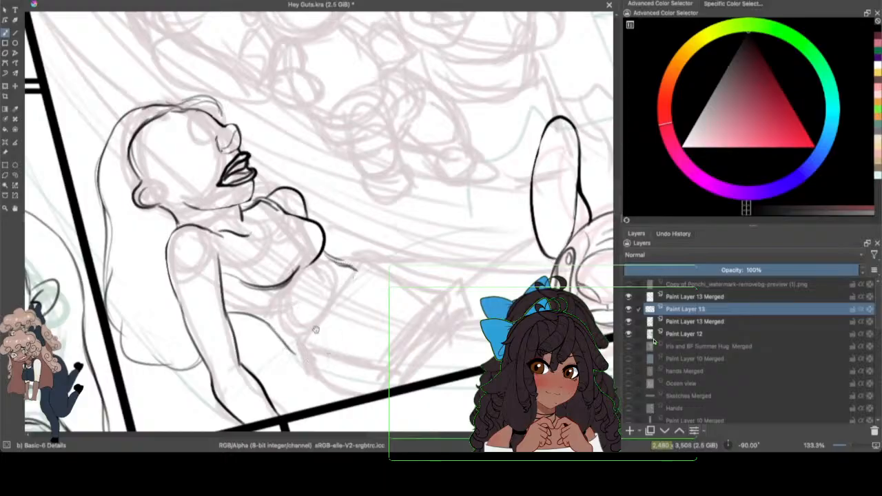
mouse_move(354, 271)
mouse_down()
mouse_move(313, 305)
mouse_move(307, 365)
mouse_move(299, 339)
mouse_move(310, 373)
mouse_up()
drag(329, 288, 369, 267)
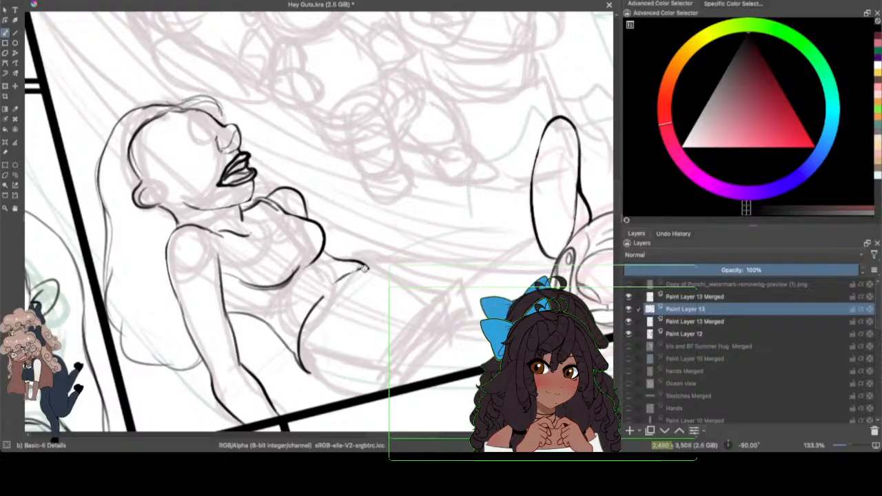
mouse_move(367, 267)
mouse_down()
mouse_move(329, 287)
mouse_move(312, 314)
mouse_up()
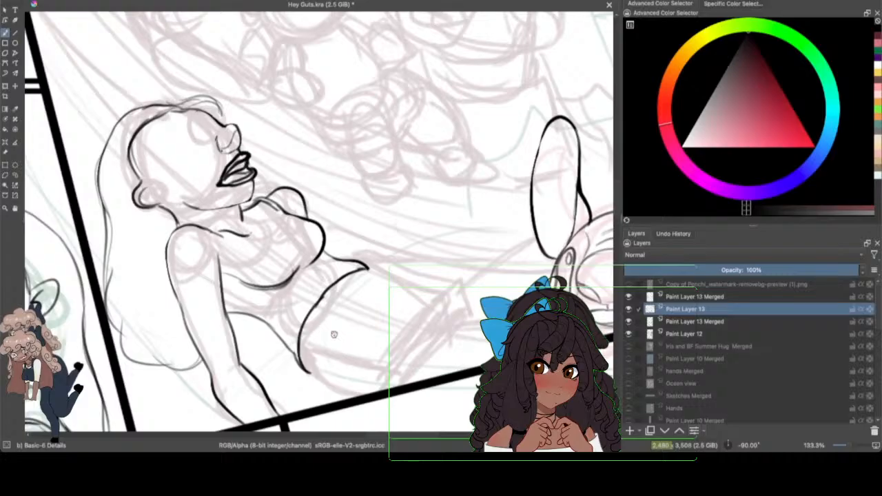
drag(300, 358, 324, 369)
Step: Ink the upper hip line from the waistband, the lower hip curve and the long edge of the near thigh
drag(365, 267, 449, 273)
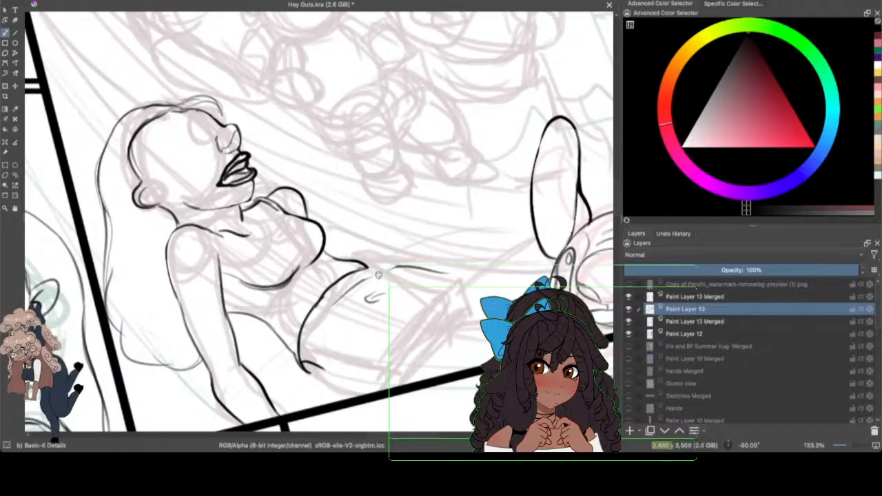
mouse_move(379, 275)
mouse_down()
mouse_move(419, 265)
mouse_move(471, 275)
mouse_move(460, 282)
mouse_up()
mouse_move(363, 269)
mouse_down()
mouse_move(403, 271)
mouse_move(387, 270)
mouse_move(454, 283)
mouse_up()
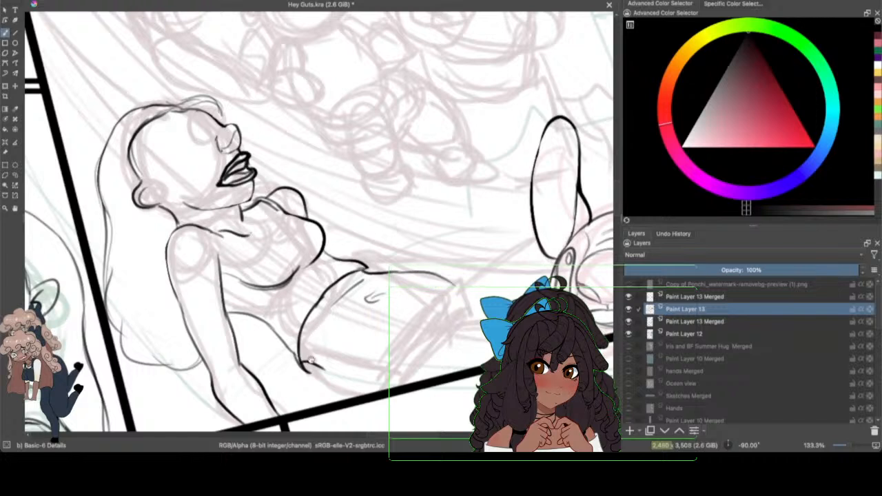
mouse_move(316, 365)
mouse_down()
mouse_move(339, 388)
mouse_move(395, 389)
mouse_move(350, 371)
mouse_move(381, 310)
mouse_move(437, 259)
mouse_move(474, 260)
mouse_up()
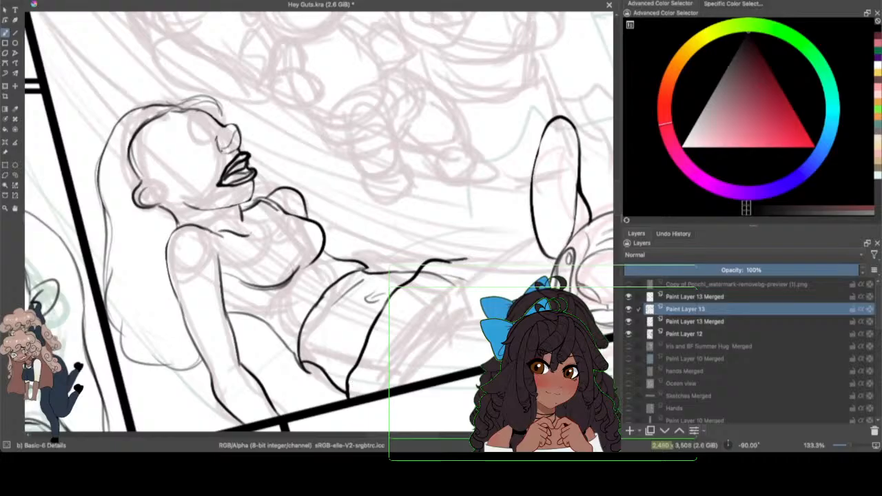
drag(433, 302, 482, 273)
click(65, 2)
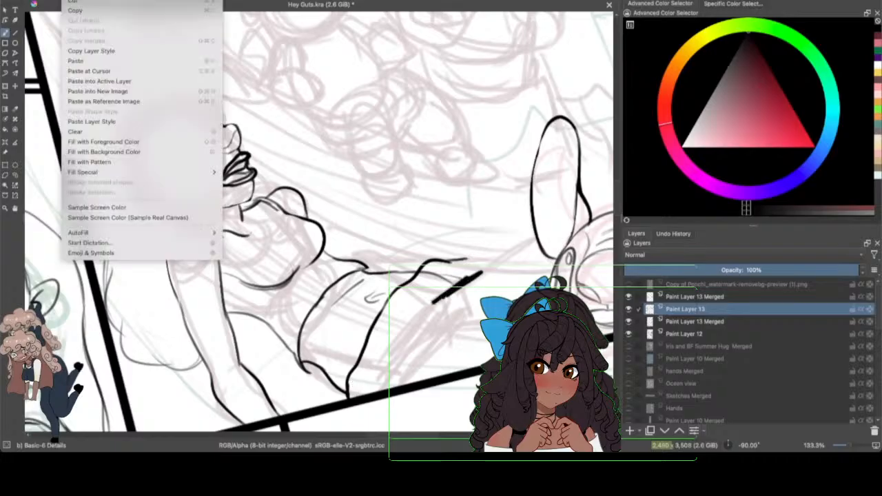
click(75, 2)
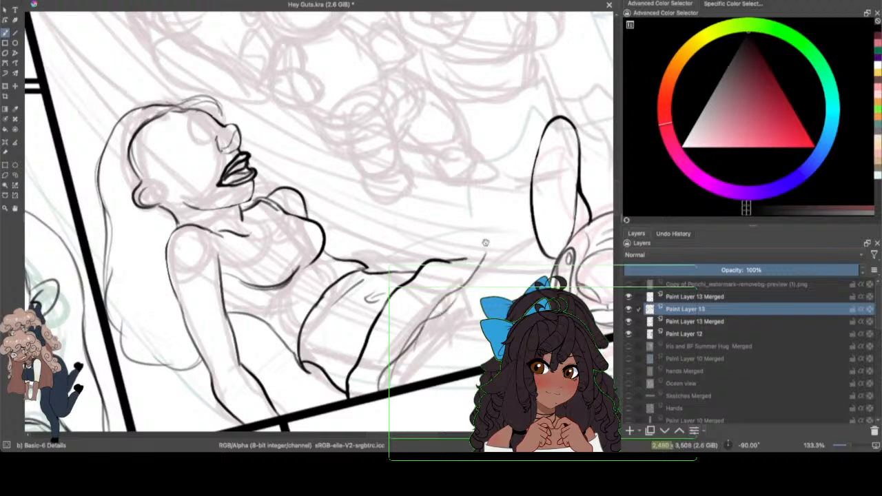
Step: Ink the bent knee, lower leg edges and clothing folds on the near leg, and hide the Paint Layer 12 sketch
drag(465, 260, 483, 262)
mouse_move(448, 308)
mouse_down()
mouse_move(500, 259)
mouse_move(492, 265)
mouse_up()
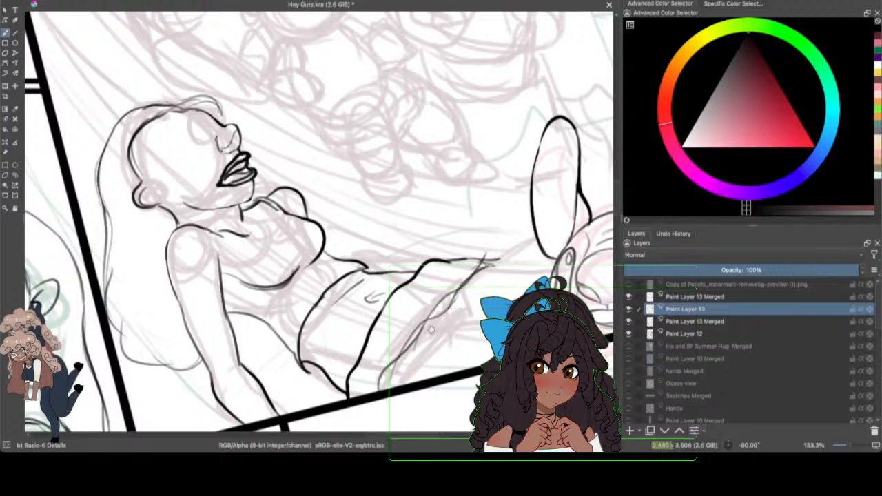
mouse_move(458, 298)
mouse_down()
mouse_move(497, 258)
mouse_move(509, 268)
mouse_move(489, 294)
mouse_up()
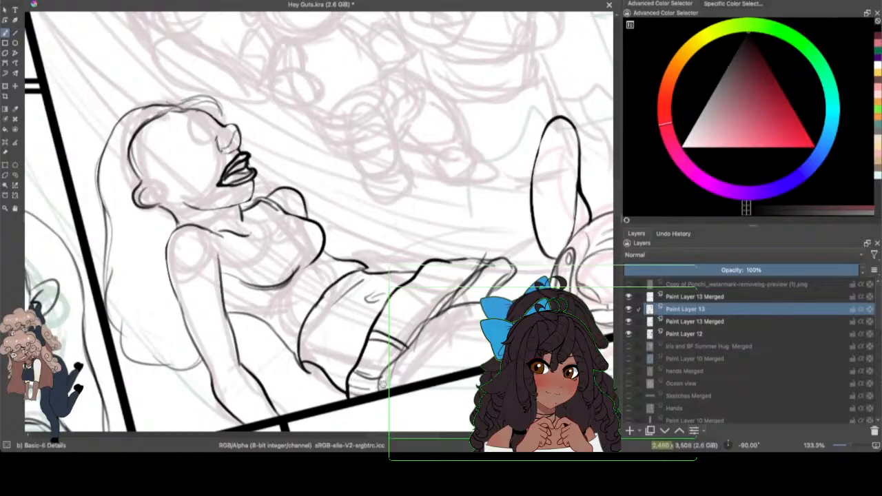
drag(385, 312, 412, 323)
mouse_move(404, 287)
mouse_down()
mouse_move(433, 302)
mouse_move(444, 297)
mouse_move(438, 266)
mouse_move(413, 270)
mouse_move(420, 282)
mouse_move(415, 277)
mouse_move(451, 296)
mouse_up()
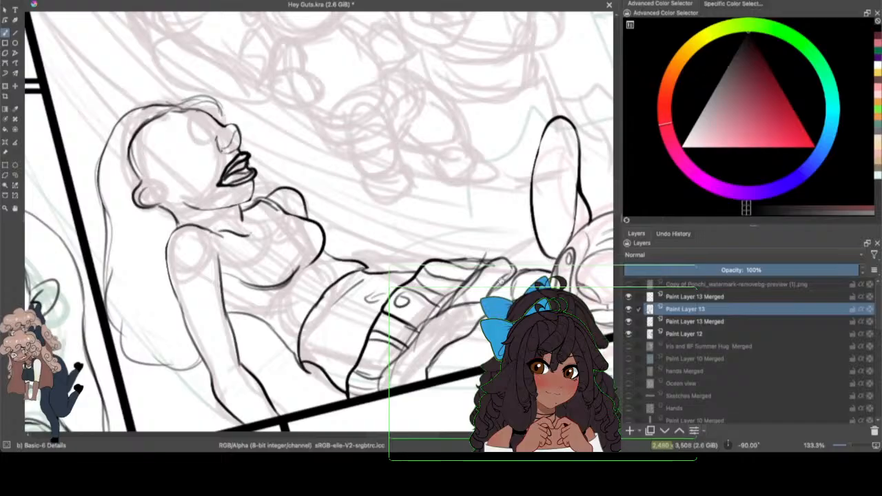
click(628, 333)
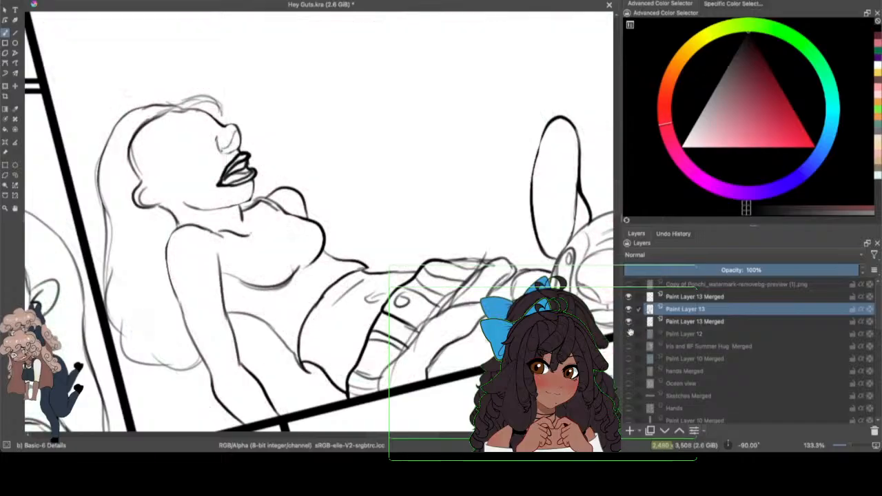
Step: Show the Paint Layer 12 sketch again and save the document
drag(849, 445, 843, 448)
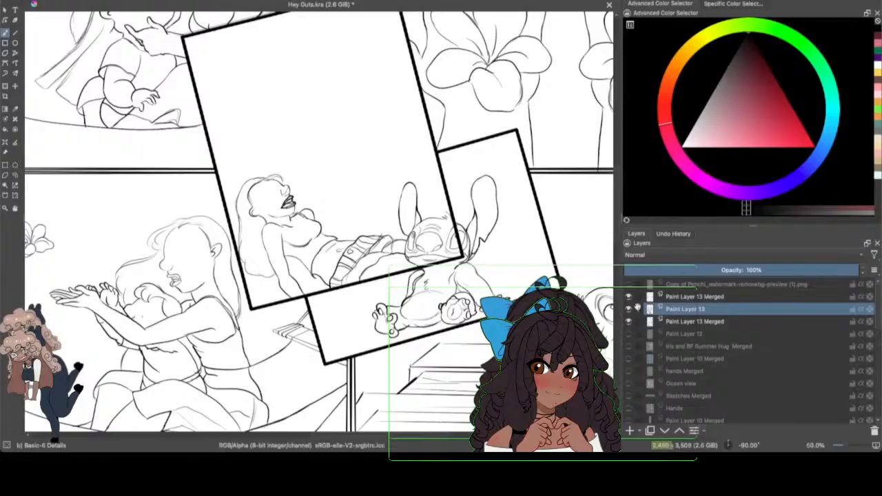
click(628, 334)
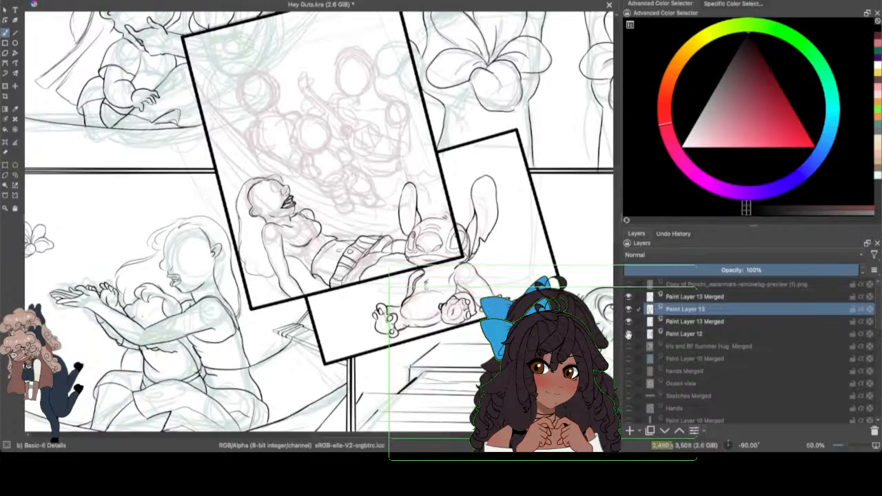
click(46, 1)
click(65, 8)
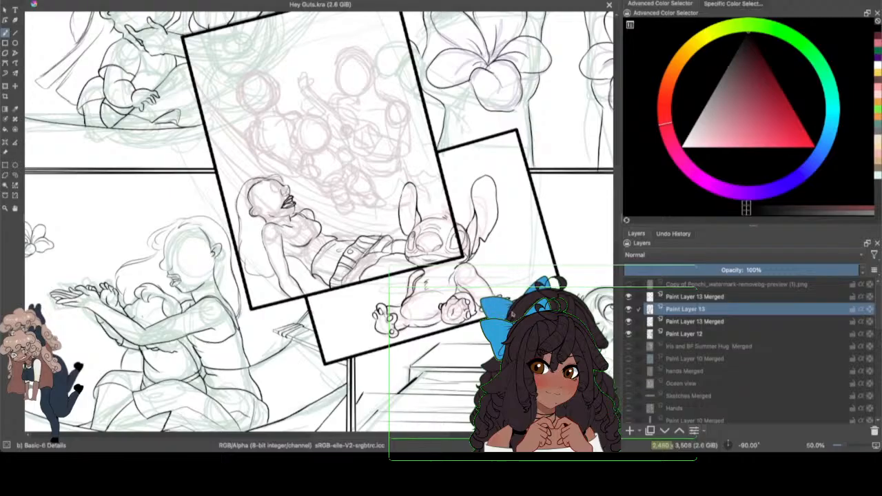
Step: Ink the right side and lower curve of the head of the small central figure in the tilted group panel
drag(365, 437, 371, 436)
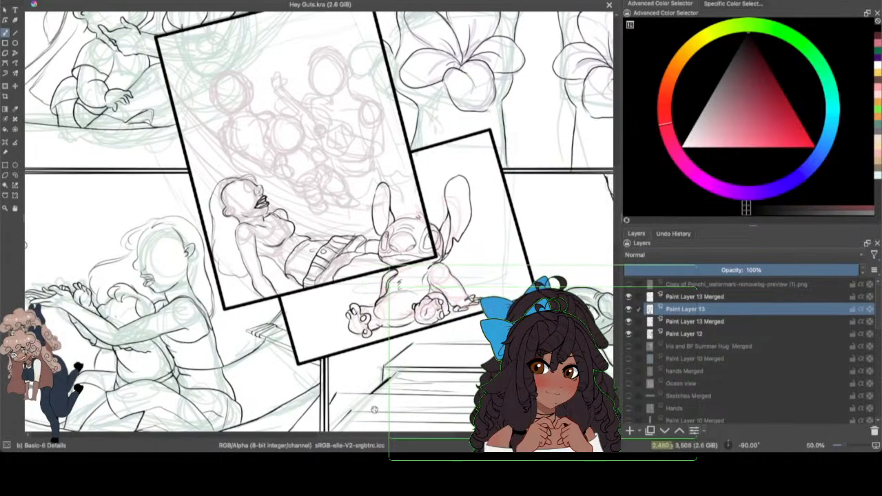
drag(842, 444, 850, 443)
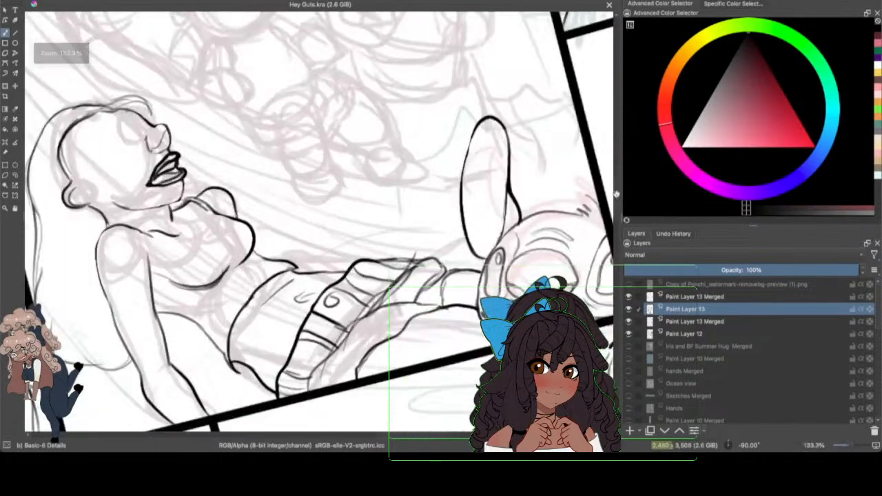
drag(617, 195, 617, 171)
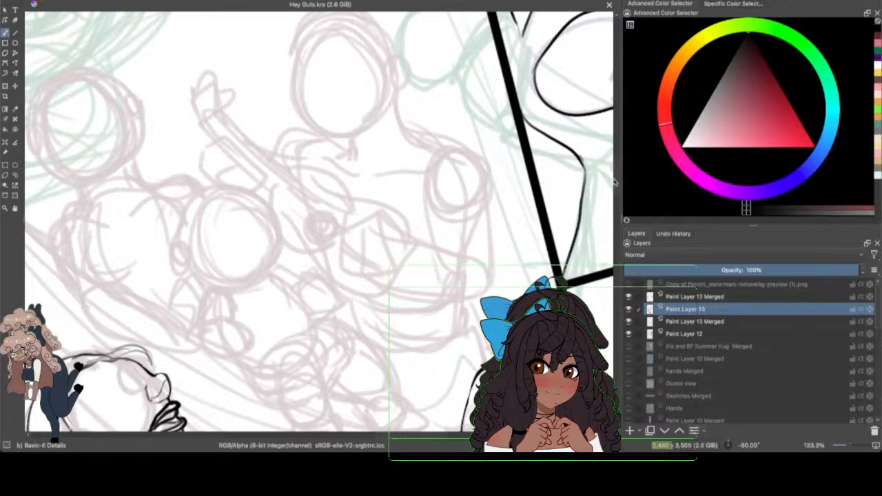
drag(617, 183, 617, 172)
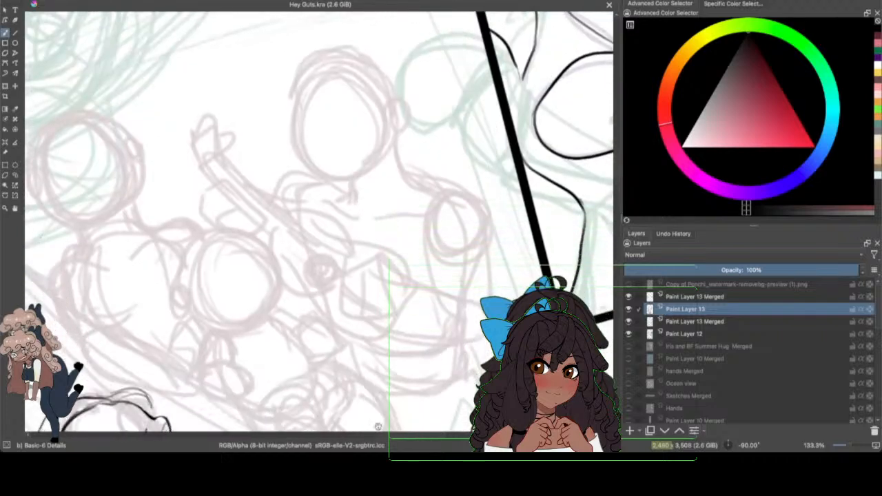
drag(384, 434, 371, 434)
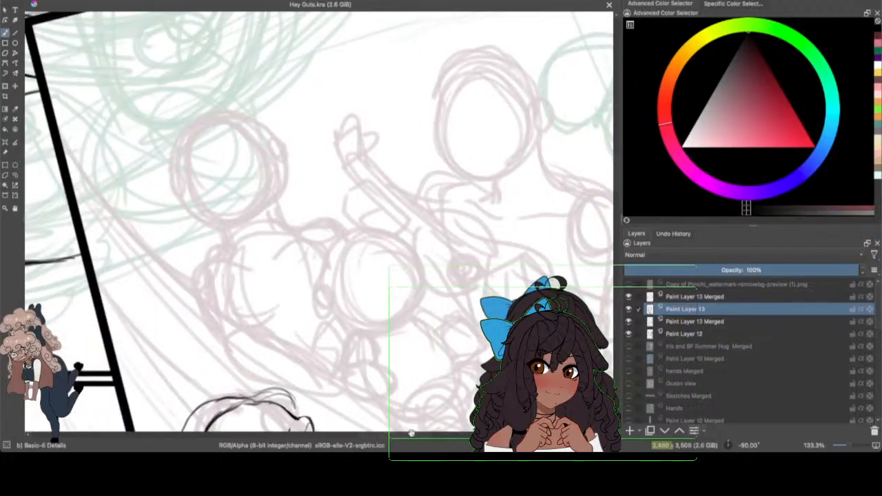
drag(412, 434, 434, 434)
mouse_move(618, 168)
mouse_down()
mouse_move(618, 195)
mouse_move(618, 180)
mouse_up()
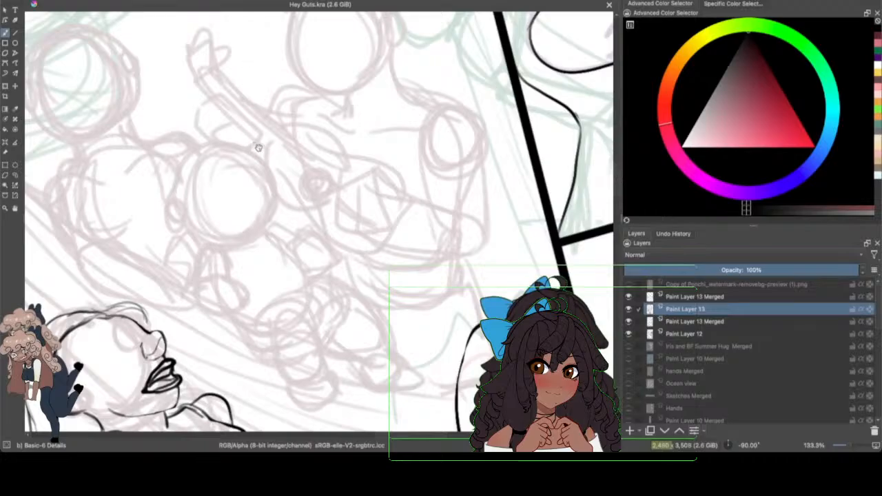
mouse_move(260, 156)
mouse_down()
mouse_move(272, 221)
mouse_move(274, 206)
mouse_move(272, 213)
mouse_move(275, 193)
mouse_move(256, 241)
mouse_move(269, 224)
mouse_move(235, 235)
mouse_move(253, 243)
mouse_move(206, 240)
mouse_up()
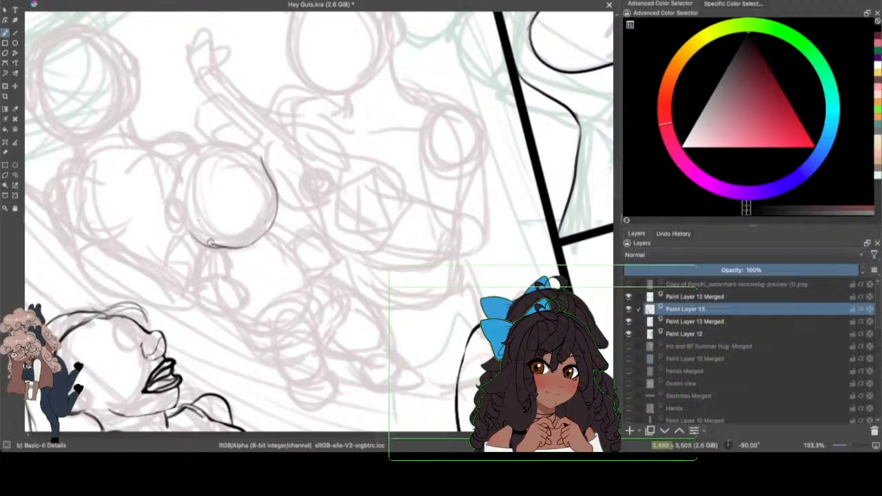
Step: Redo the lower-left jaw curve of the central figure's head and ink the ear at its end
click(67, 0)
click(79, 0)
drag(191, 228, 235, 246)
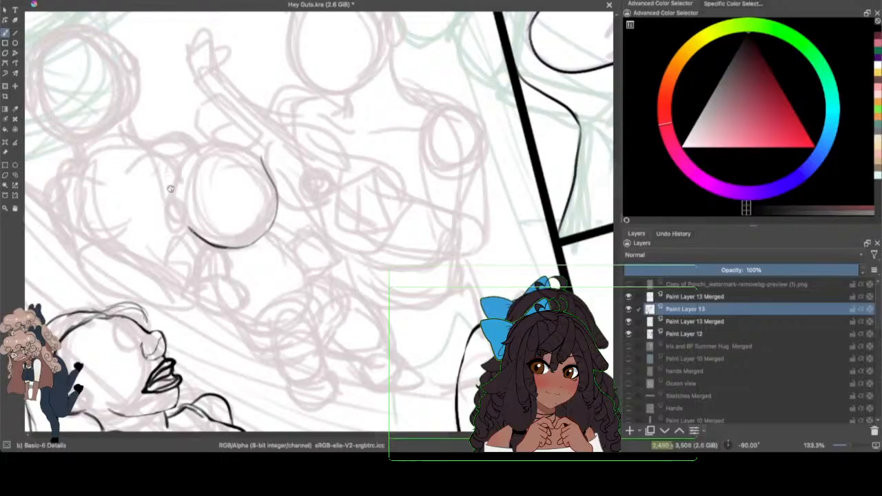
mouse_move(187, 228)
mouse_down()
mouse_move(166, 200)
mouse_move(184, 219)
mouse_up()
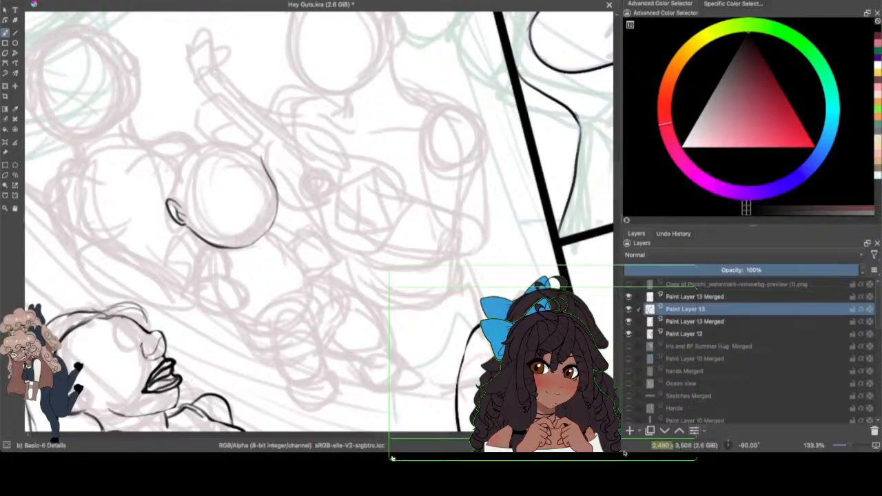
Step: Ink the cheek contour of the baby's head over the sketch on Paint Layer 13
mouse_move(389, 465)
mouse_down()
mouse_move(420, 437)
mouse_move(414, 463)
mouse_up()
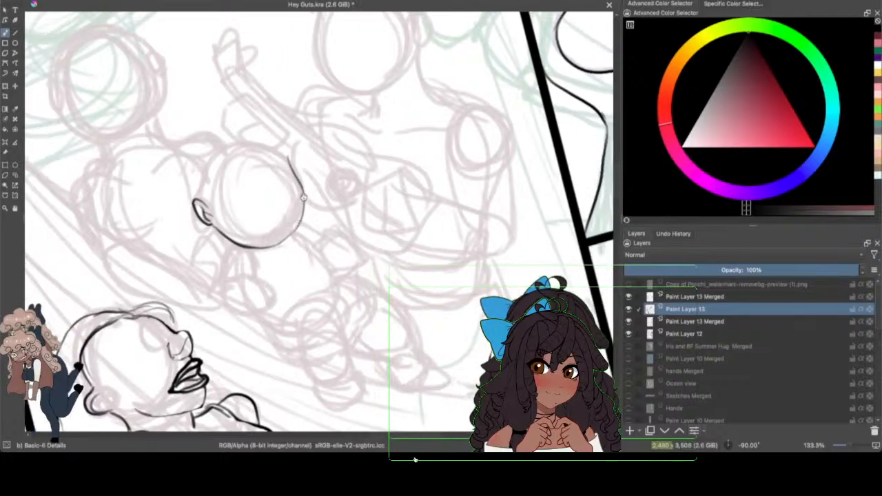
drag(303, 196, 285, 232)
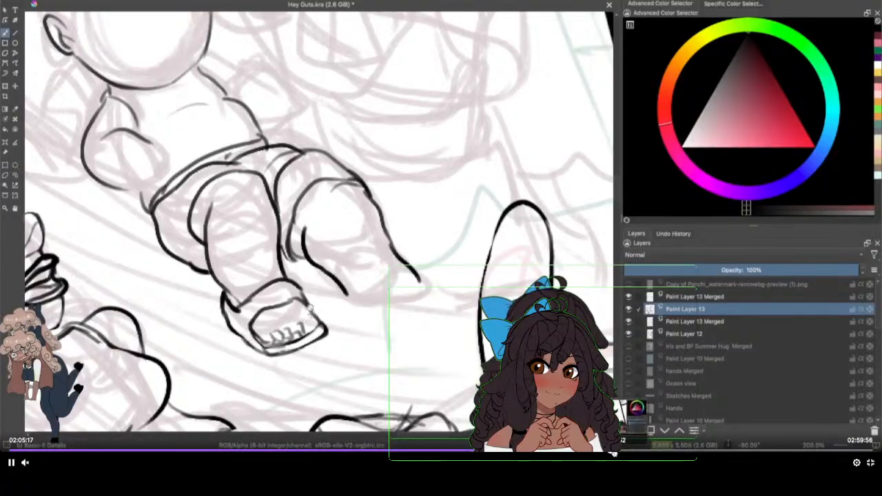
click(624, 452)
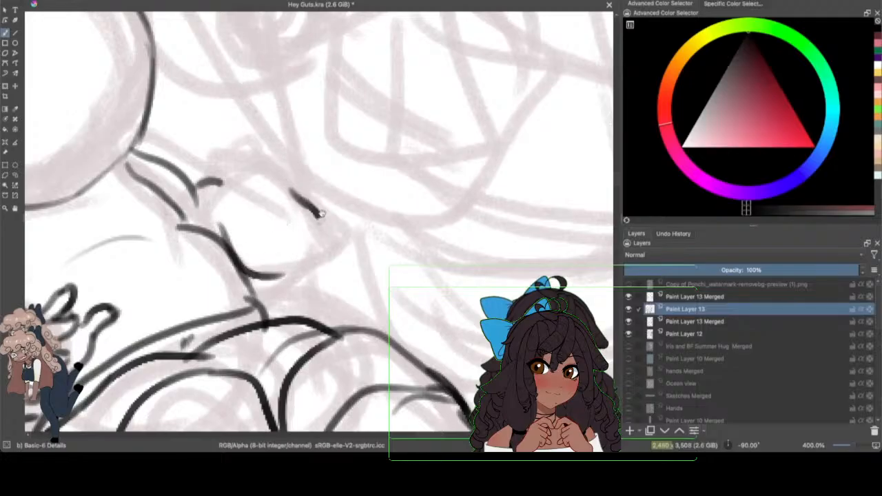
Step: Ink the baby's raised hand, outlining the palm's outer curve and the small curled fingers
mouse_move(321, 214)
mouse_down()
mouse_move(299, 275)
mouse_move(316, 250)
mouse_move(323, 255)
mouse_move(324, 246)
mouse_move(263, 297)
mouse_up()
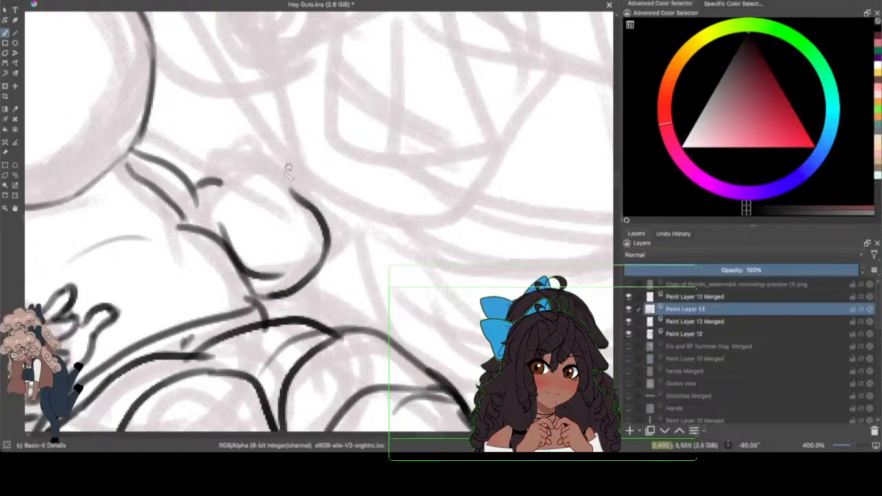
drag(286, 188, 274, 163)
mouse_move(257, 146)
mouse_down()
mouse_move(264, 137)
mouse_move(279, 171)
mouse_up()
drag(241, 147, 284, 186)
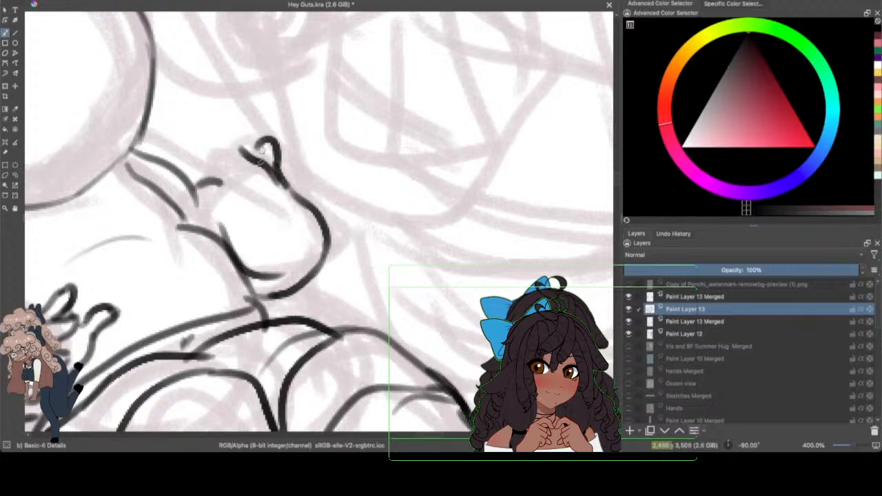
mouse_move(239, 140)
mouse_down()
mouse_move(250, 184)
mouse_move(231, 161)
mouse_move(243, 186)
mouse_move(231, 163)
mouse_move(239, 175)
mouse_move(214, 173)
mouse_move(209, 215)
mouse_move(231, 209)
mouse_move(207, 219)
mouse_move(238, 265)
mouse_up()
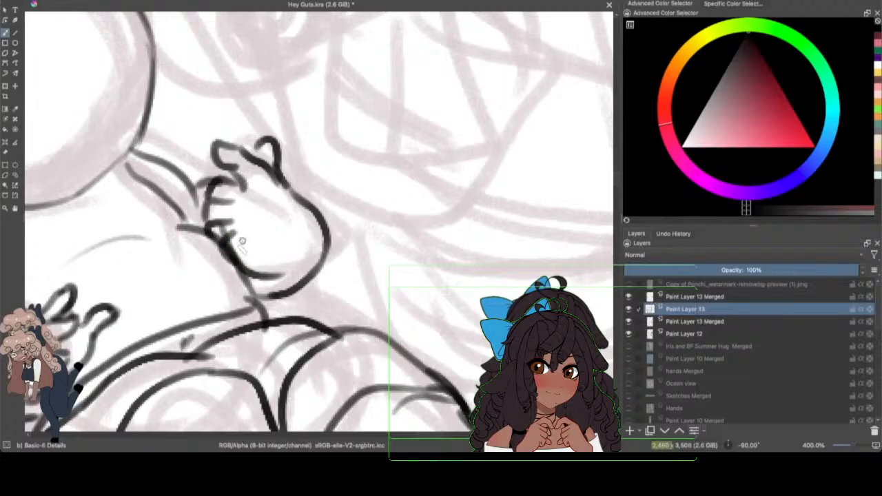
Step: Undo the last stroke on the baby's raised hand and refine its finger lines
click(66, 0)
click(76, 1)
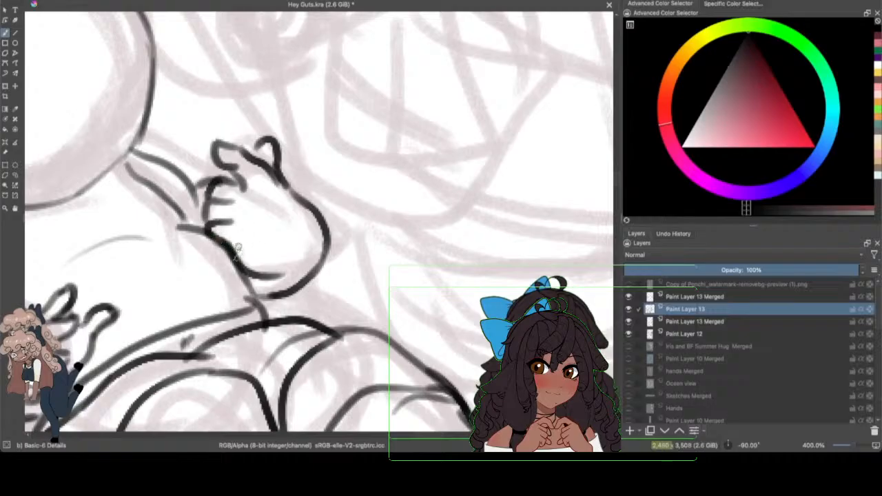
mouse_move(224, 198)
mouse_down()
mouse_move(234, 203)
mouse_move(244, 186)
mouse_up()
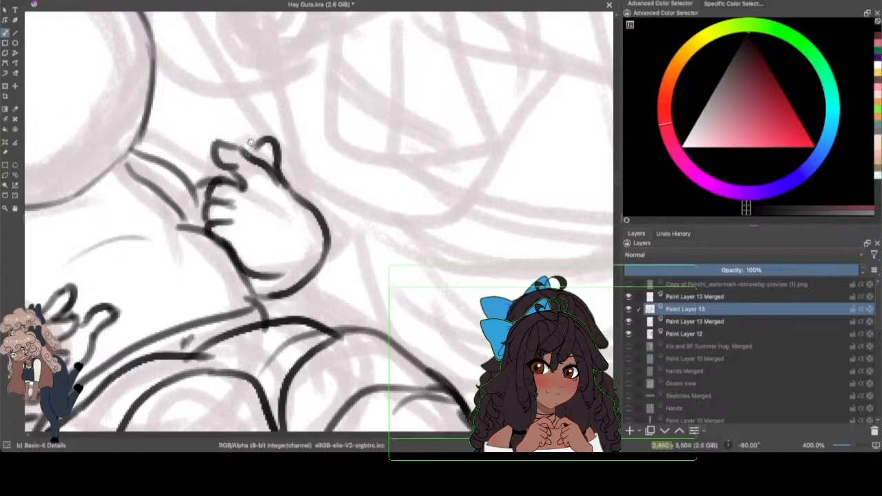
drag(259, 141, 252, 159)
Step: Save the current drawing under its existing file name
drag(854, 444, 849, 446)
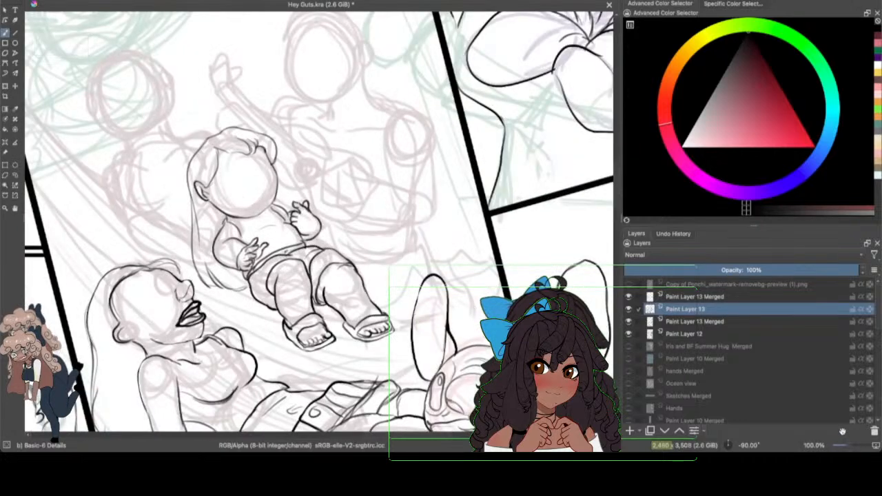
click(53, 1)
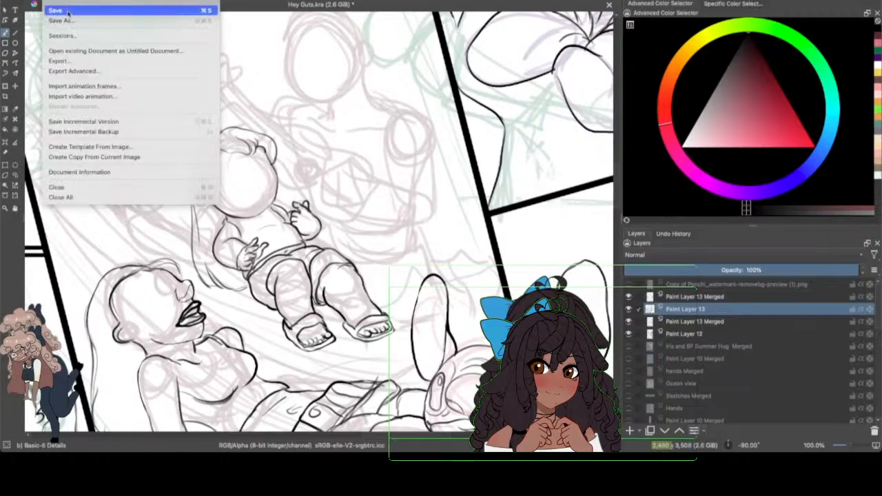
click(69, 11)
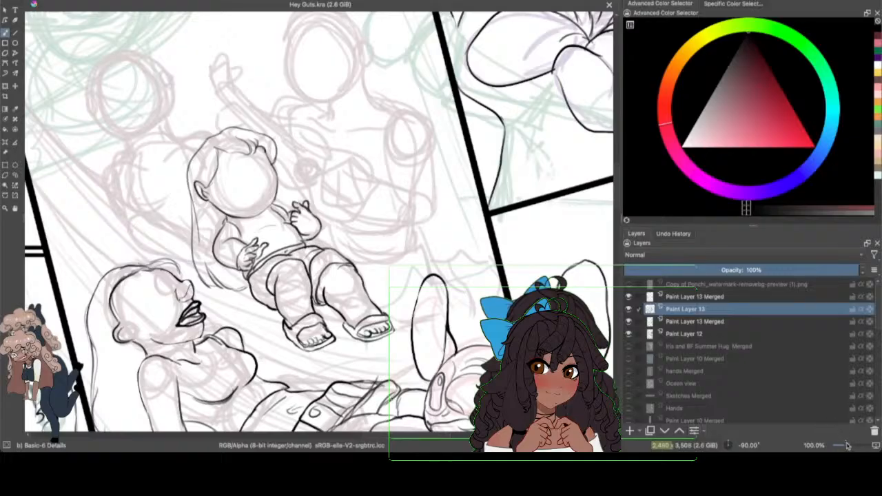
Step: With the canvas rotated to -75°, ink the left adult figure's parted hairline and the ear with its round earring
drag(847, 446, 851, 446)
drag(424, 434, 392, 438)
drag(615, 180, 615, 162)
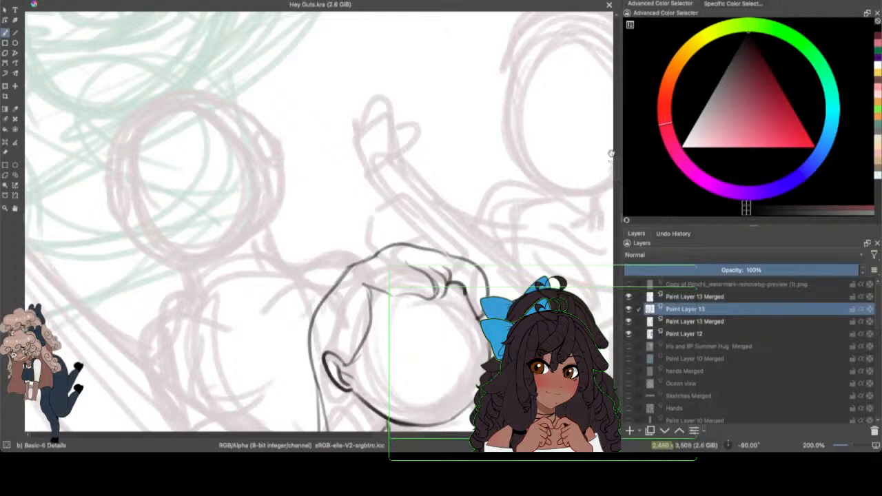
mouse_move(615, 158)
mouse_down()
mouse_move(616, 178)
mouse_move(616, 167)
mouse_up()
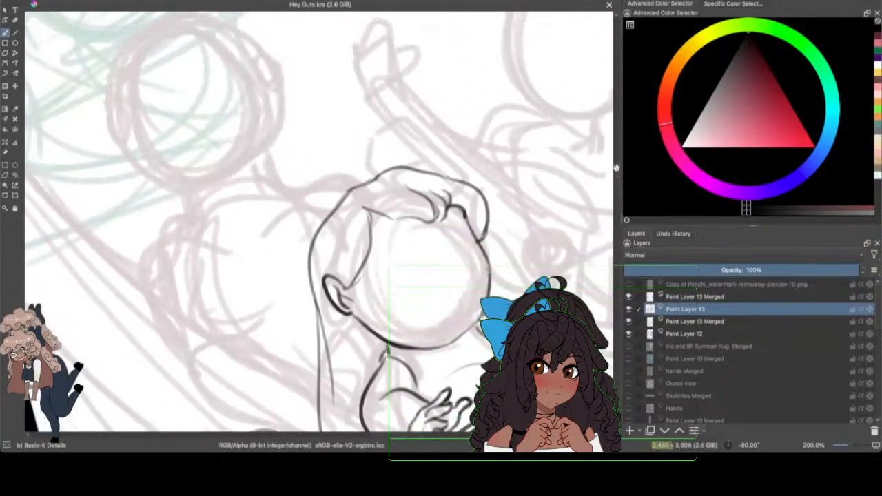
drag(851, 444, 848, 444)
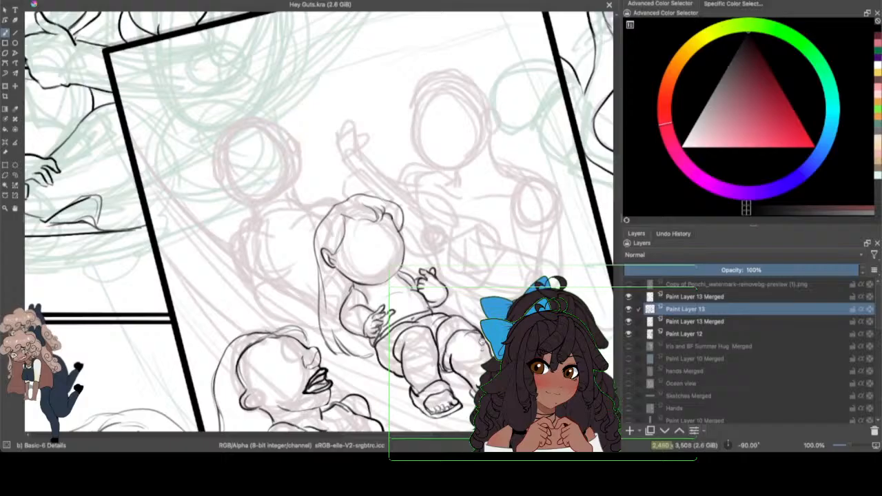
key(ctrl+])
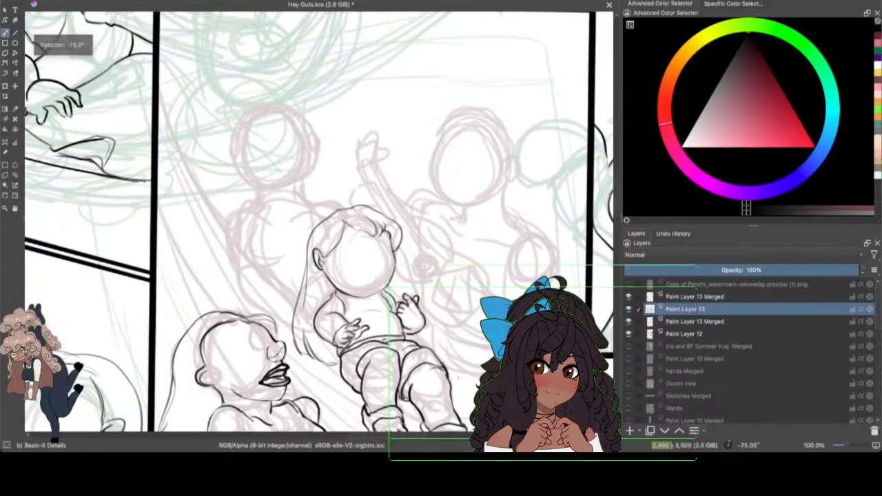
mouse_move(852, 445)
mouse_down()
mouse_move(844, 445)
mouse_move(851, 445)
mouse_up()
scroll(612, 188, up, 3)
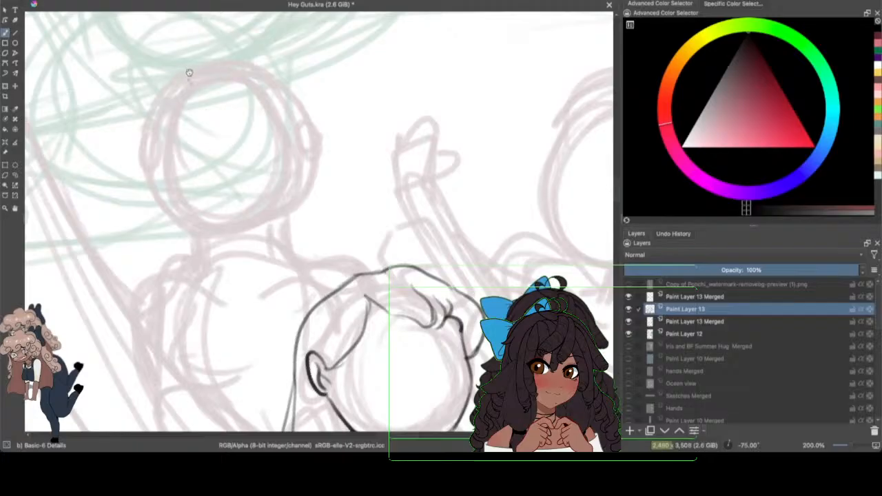
drag(175, 78, 155, 146)
mouse_move(175, 77)
mouse_down()
mouse_move(250, 72)
mouse_move(300, 87)
mouse_move(310, 150)
mouse_up()
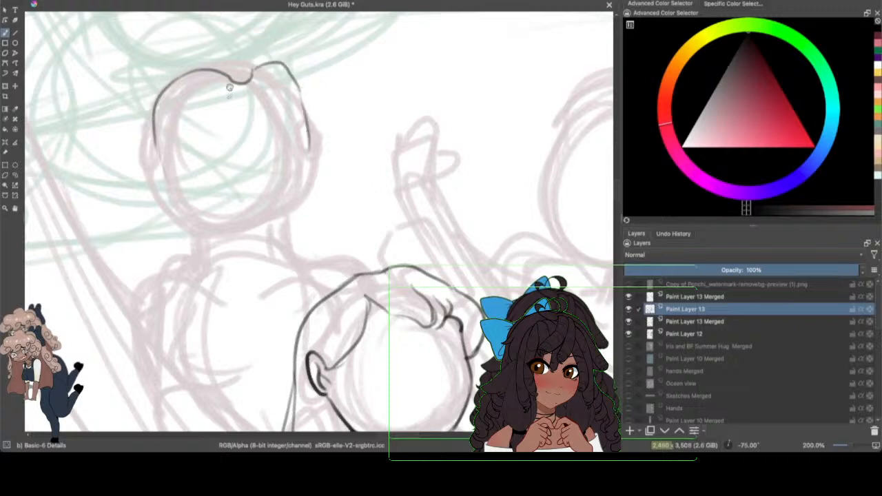
mouse_move(153, 144)
mouse_down()
mouse_move(159, 165)
mouse_move(142, 153)
mouse_move(165, 198)
mouse_up()
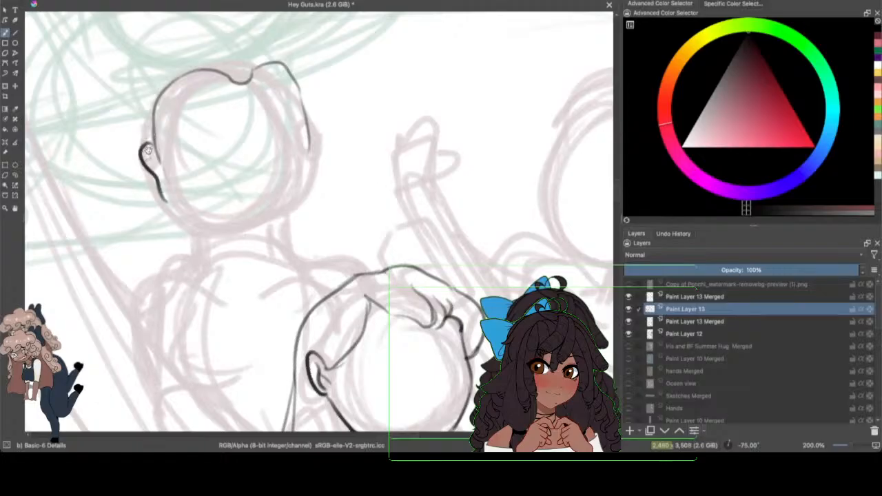
mouse_move(149, 150)
mouse_down()
mouse_move(163, 187)
mouse_move(151, 203)
mouse_move(157, 187)
mouse_up()
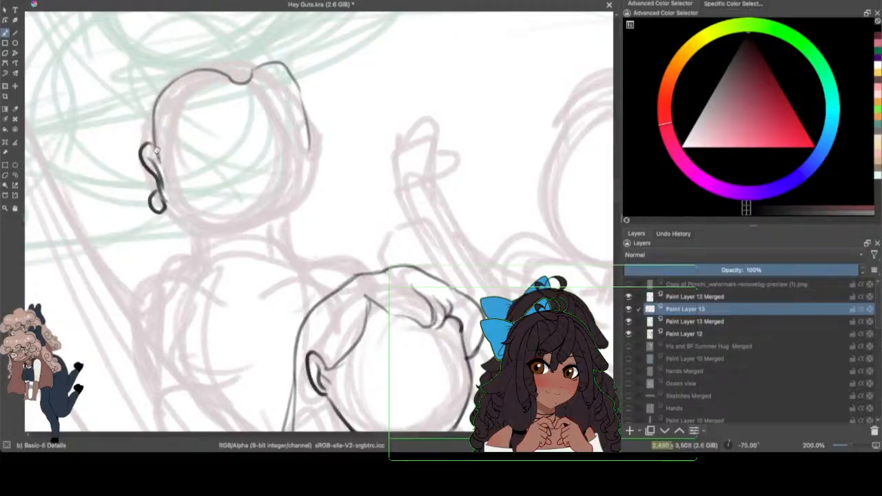
drag(165, 201, 214, 233)
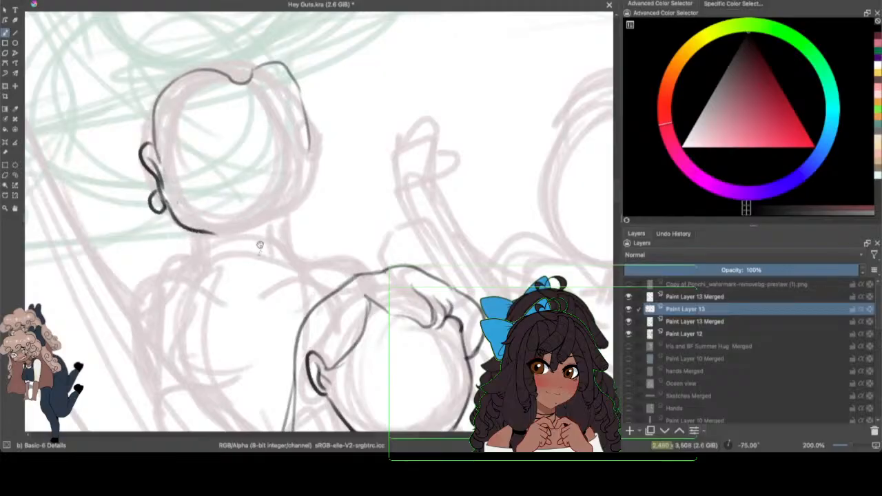
click(64, 0)
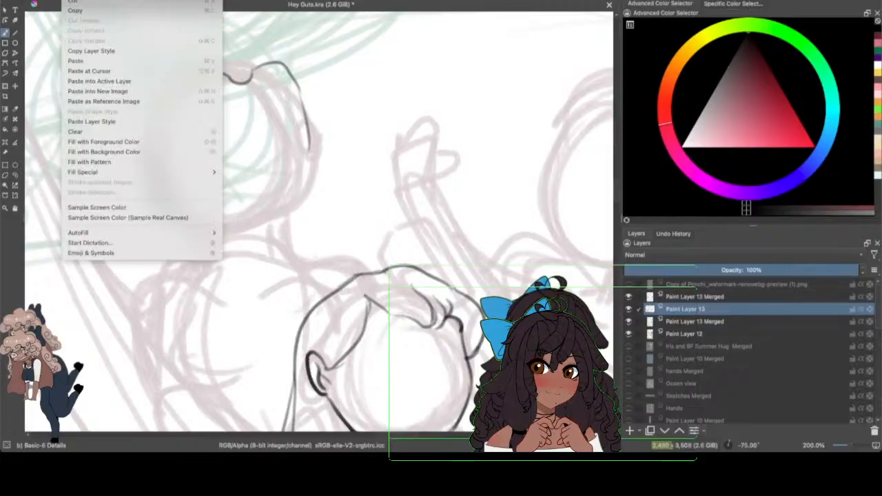
click(74, 0)
Step: Ink the left adult figure's jaw and far side of the face, and add the small round earring there
mouse_move(165, 202)
mouse_down()
mouse_move(190, 223)
mouse_move(298, 258)
mouse_move(288, 224)
mouse_move(282, 232)
mouse_move(301, 219)
mouse_up()
mouse_move(307, 120)
mouse_down()
mouse_move(307, 198)
mouse_move(292, 231)
mouse_up()
drag(298, 83, 309, 131)
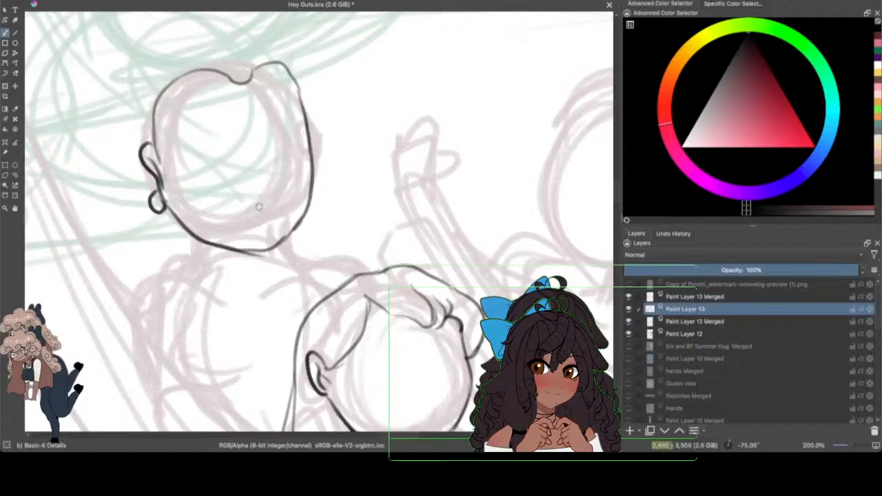
drag(260, 256, 247, 247)
mouse_move(851, 445)
mouse_down()
mouse_move(843, 445)
mouse_move(852, 445)
mouse_up()
drag(314, 153, 318, 172)
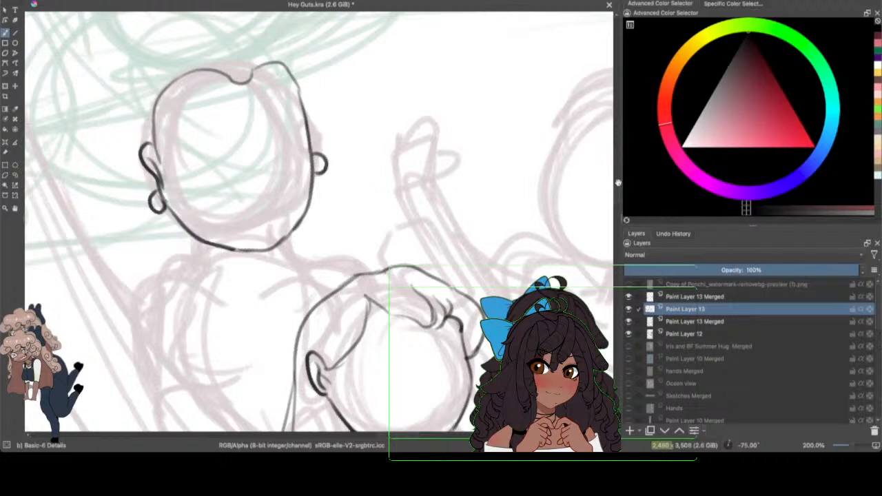
Step: Ink the outer contour of the left adult figure's long hair, over the crown and down both sides
drag(618, 183, 616, 162)
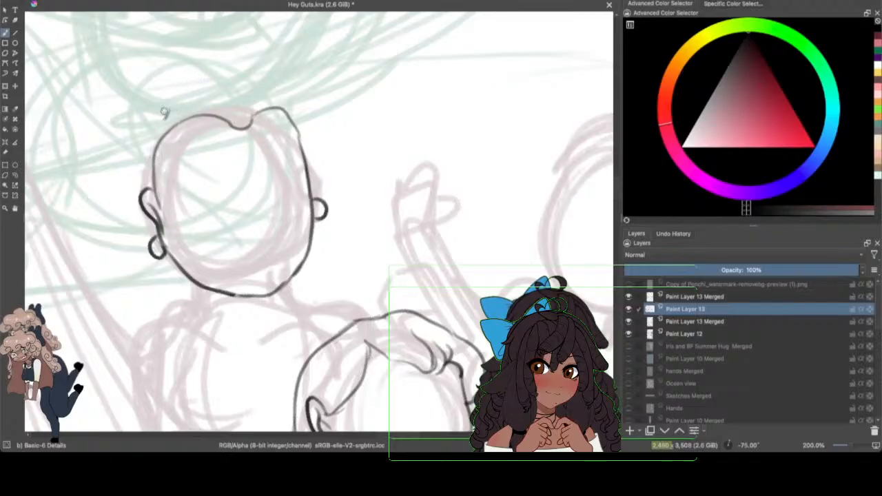
drag(164, 112, 136, 173)
mouse_move(164, 105)
mouse_down()
mouse_move(280, 97)
mouse_move(321, 141)
mouse_move(372, 269)
mouse_up()
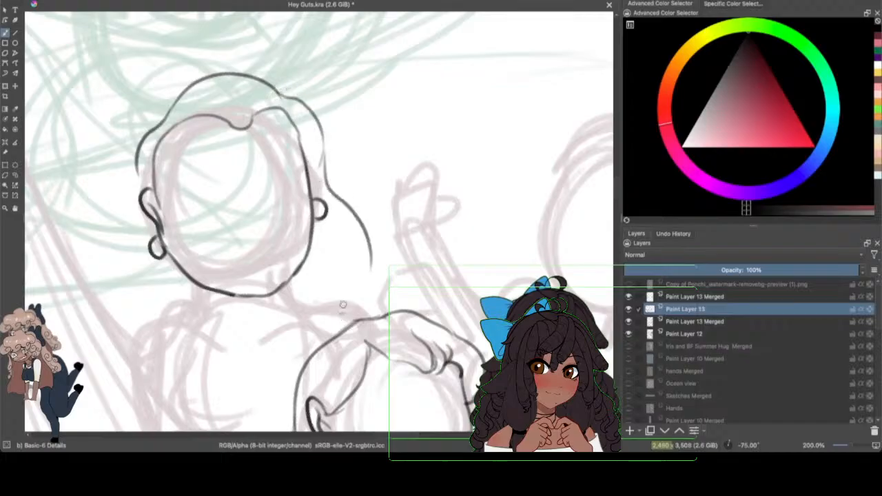
mouse_move(372, 235)
mouse_down()
mouse_move(383, 270)
mouse_move(362, 290)
mouse_move(379, 260)
mouse_move(369, 308)
mouse_up()
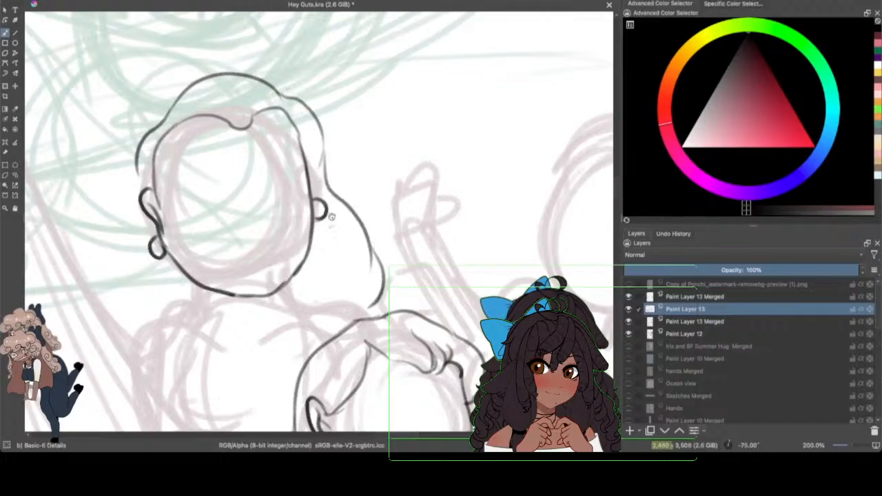
drag(139, 176, 77, 364)
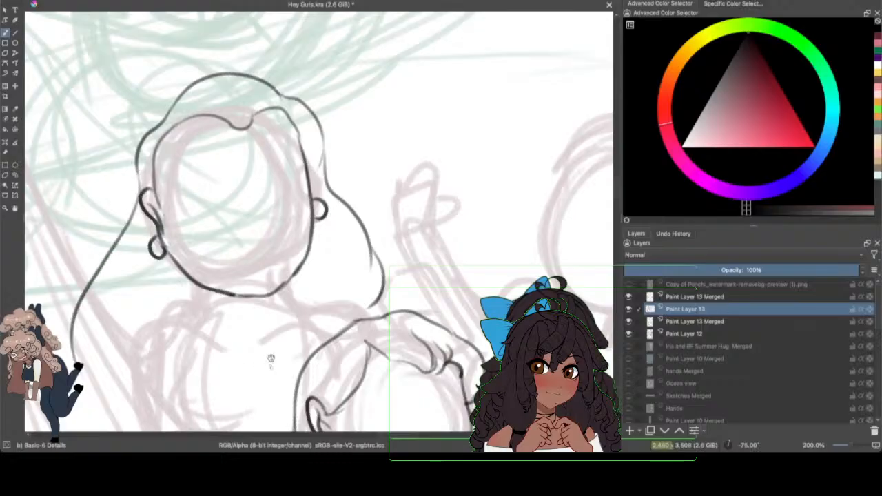
scroll(604, 170, down, 3)
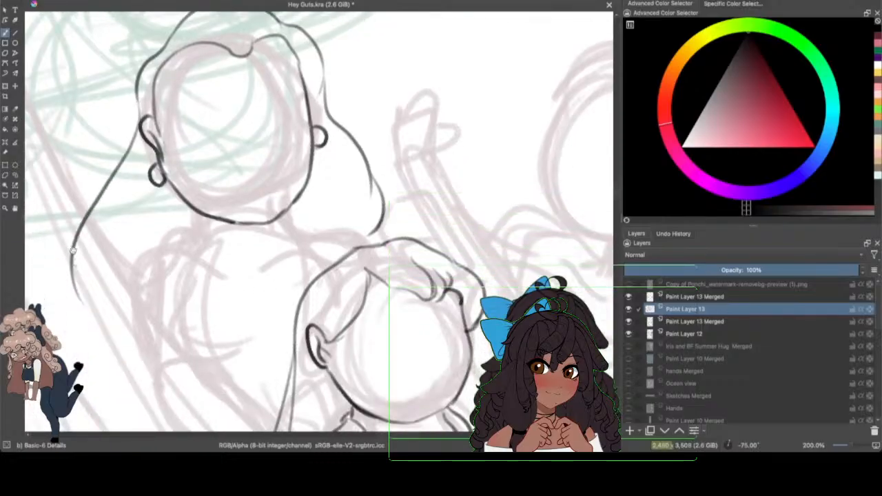
mouse_move(72, 251)
mouse_down()
mouse_move(102, 335)
mouse_move(130, 348)
mouse_up()
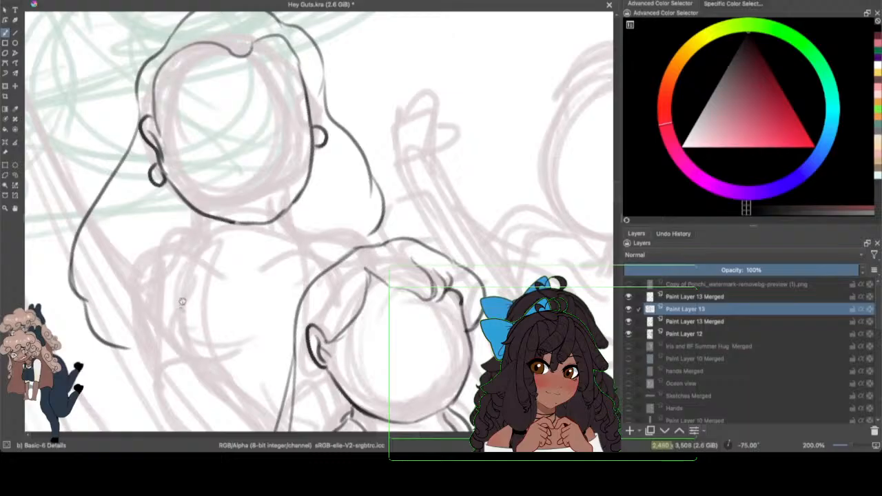
Step: Ink both sides of the left adult figure's neck and the shoulder line behind the baby's head
drag(193, 213, 204, 246)
drag(289, 207, 310, 244)
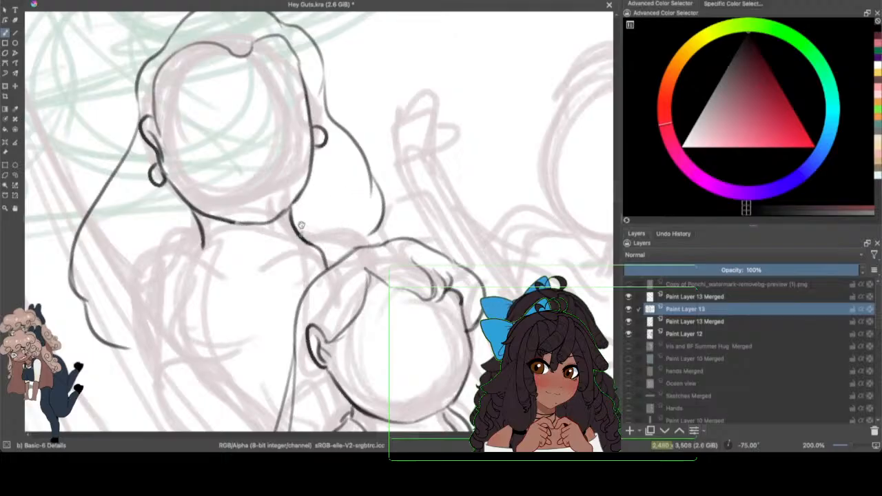
mouse_move(303, 232)
mouse_down()
mouse_move(353, 245)
mouse_move(377, 230)
mouse_move(396, 239)
mouse_up()
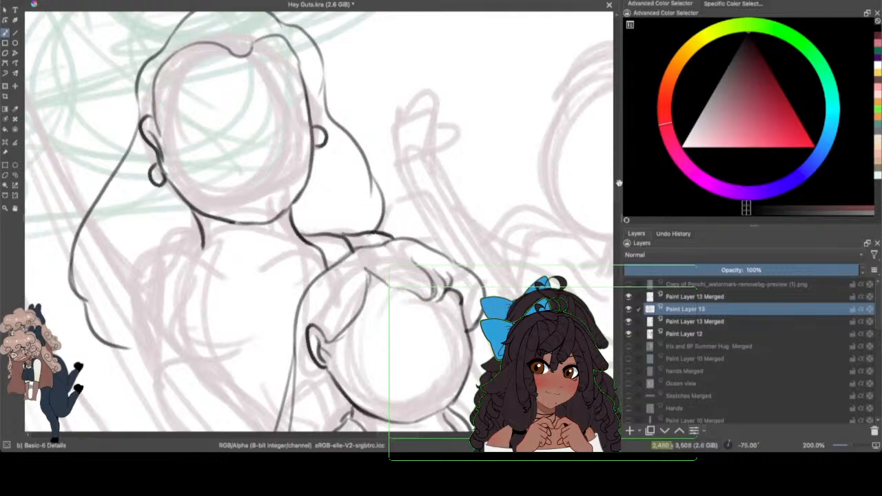
Step: Ink the left adult figure's other shoulder and the curved line running from the neck down the chest
scroll(617, 186, down, 5)
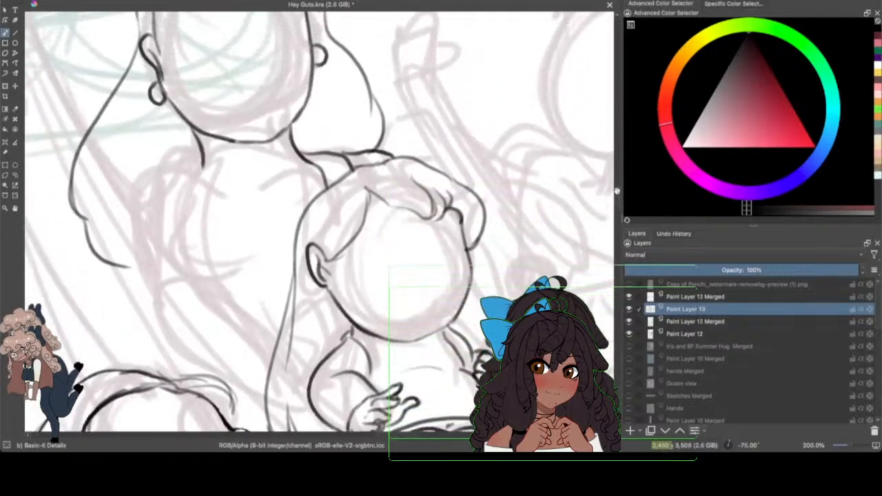
scroll(617, 190, up, 1)
mouse_move(203, 173)
mouse_down()
mouse_move(173, 182)
mouse_move(163, 218)
mouse_up()
drag(198, 182, 205, 257)
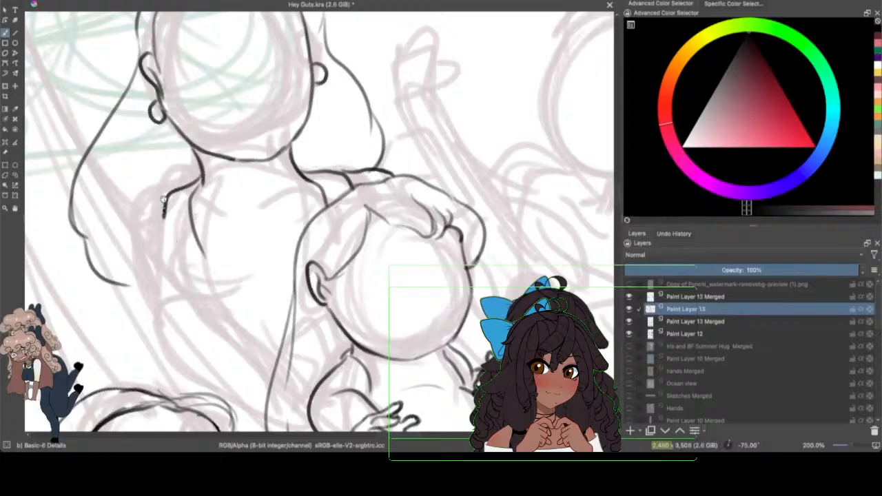
mouse_move(163, 201)
mouse_down()
mouse_move(163, 298)
mouse_move(203, 329)
mouse_up()
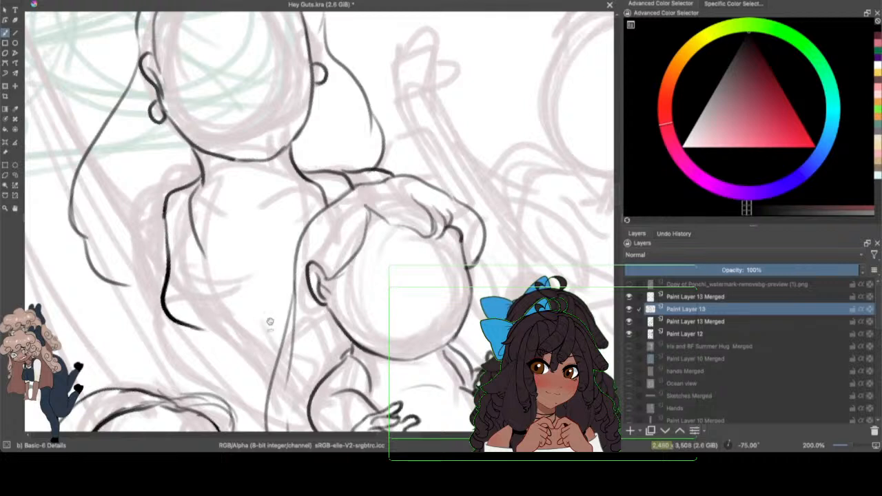
click(71, 1)
click(78, 1)
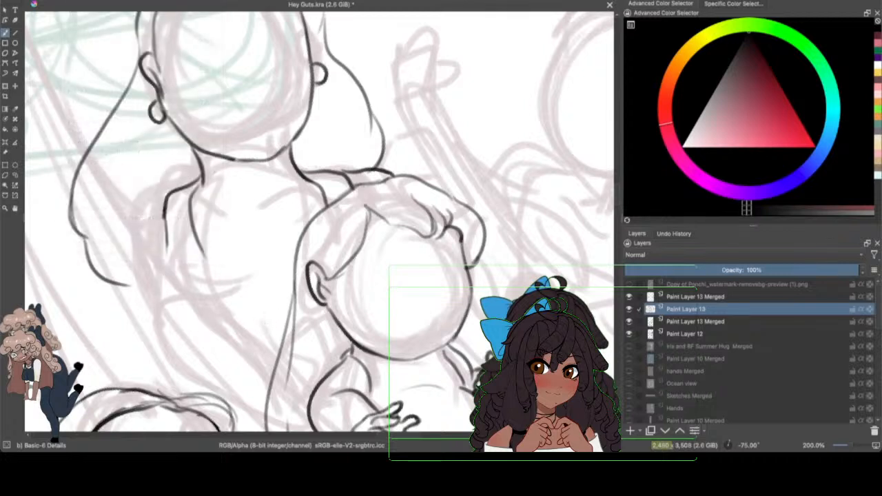
Step: Ink the scooped neckline of the left adult figure's top and the collarbone lines beneath the neck
mouse_move(192, 212)
mouse_down()
mouse_move(256, 263)
mouse_move(302, 242)
mouse_up()
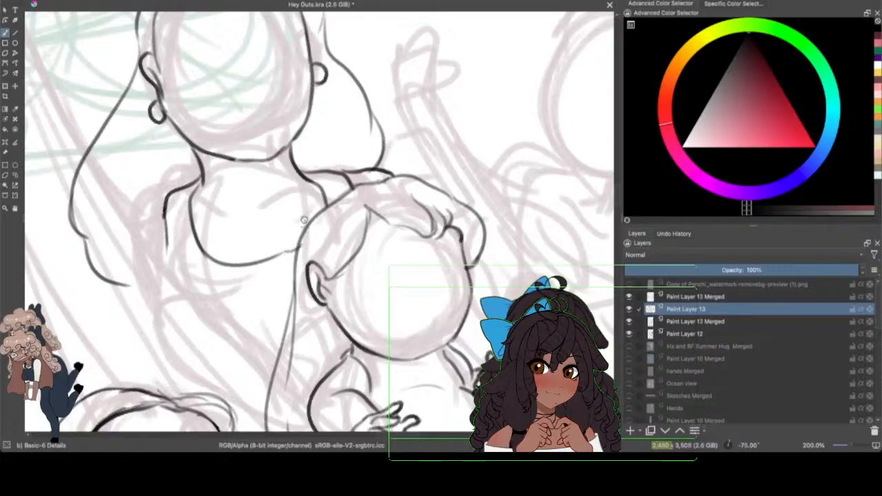
click(72, 0)
click(79, 1)
drag(283, 243, 302, 234)
mouse_move(201, 169)
mouse_down()
mouse_move(225, 213)
mouse_move(259, 221)
mouse_move(197, 202)
mouse_up()
drag(272, 211, 309, 188)
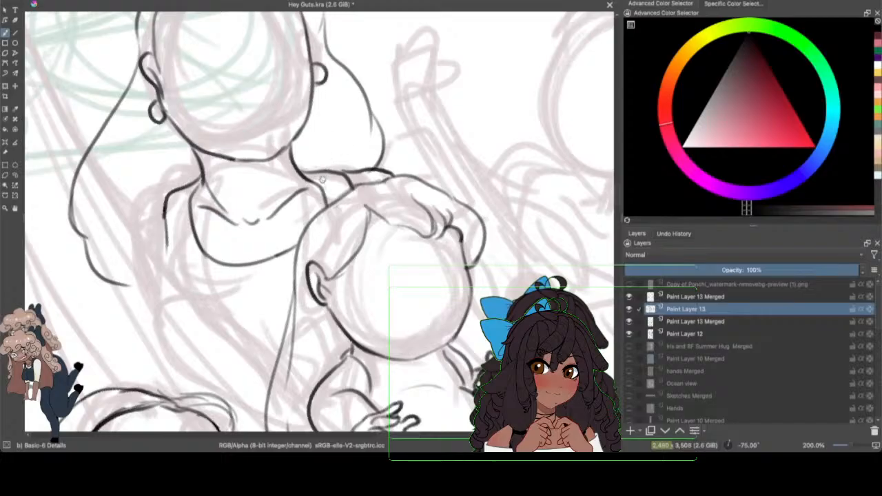
drag(165, 220, 168, 248)
mouse_move(164, 208)
mouse_down()
mouse_move(174, 290)
mouse_move(247, 342)
mouse_up()
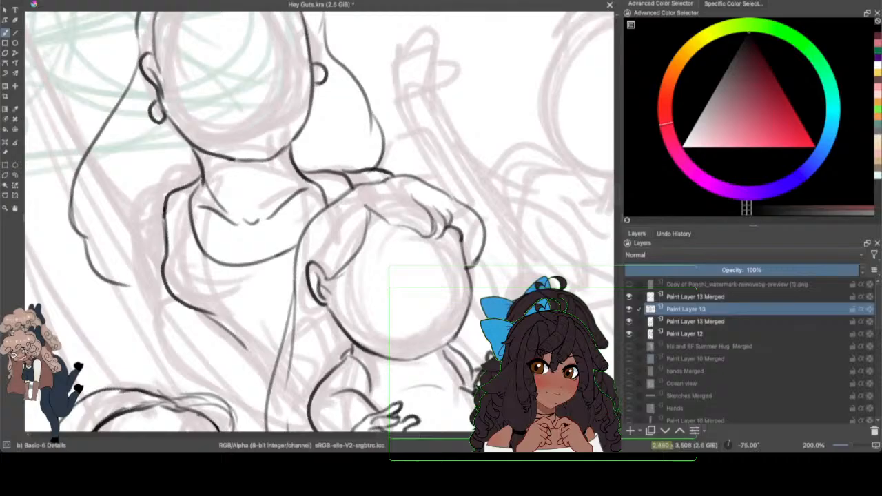
click(72, 0)
click(81, 1)
click(68, 0)
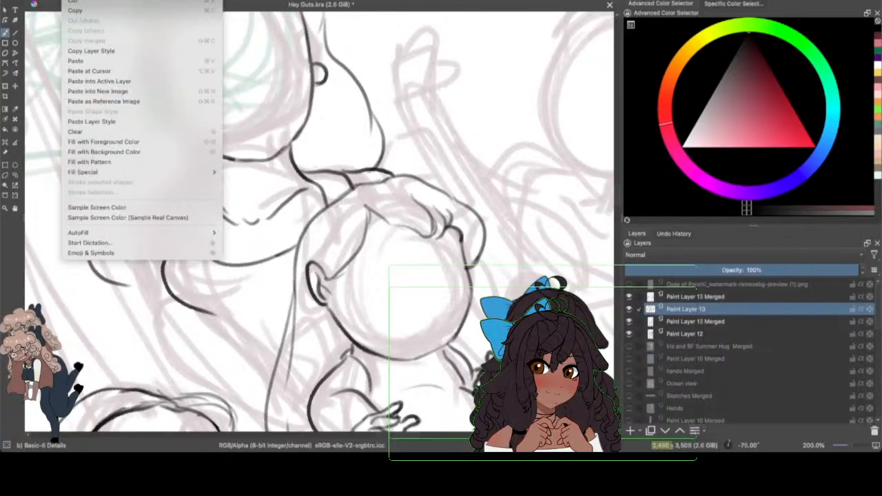
click(75, 1)
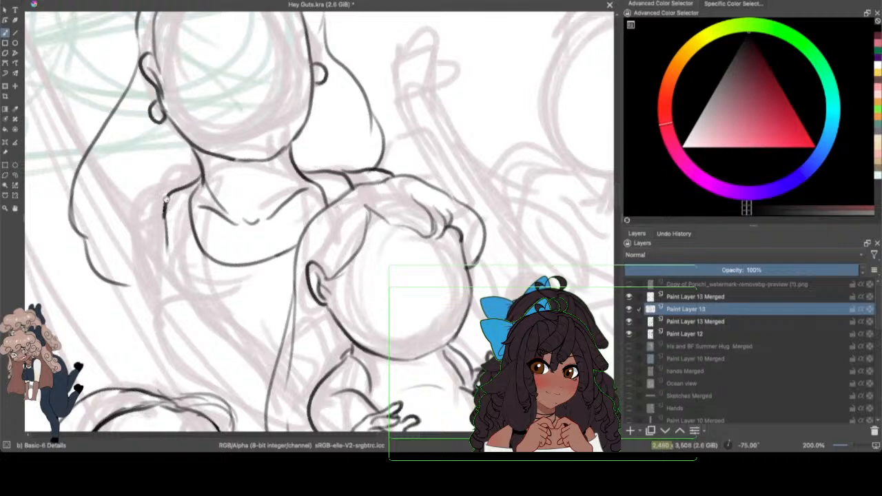
Step: Ink the side of the left adult figure's torso down from the shoulder strap and the outer contour of the upper arm
drag(167, 196, 178, 261)
mouse_move(168, 231)
mouse_down()
mouse_move(181, 279)
mouse_move(259, 355)
mouse_up()
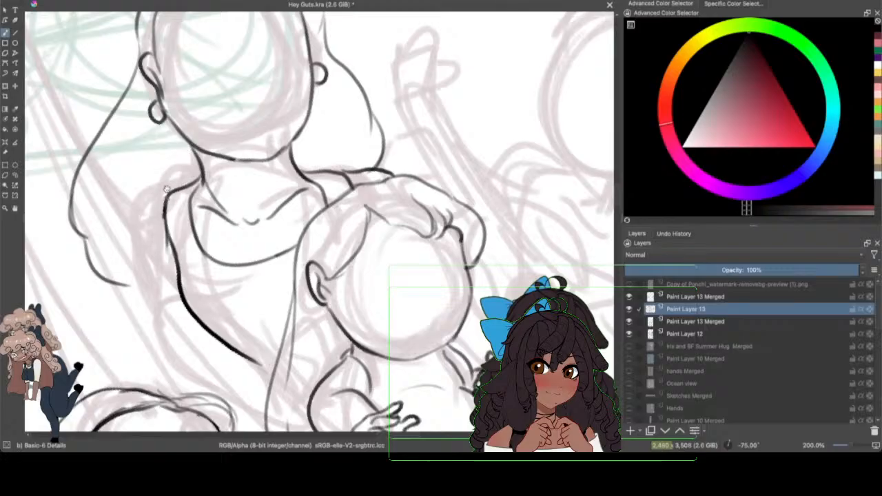
mouse_move(170, 184)
mouse_down()
mouse_move(134, 229)
mouse_move(142, 288)
mouse_up()
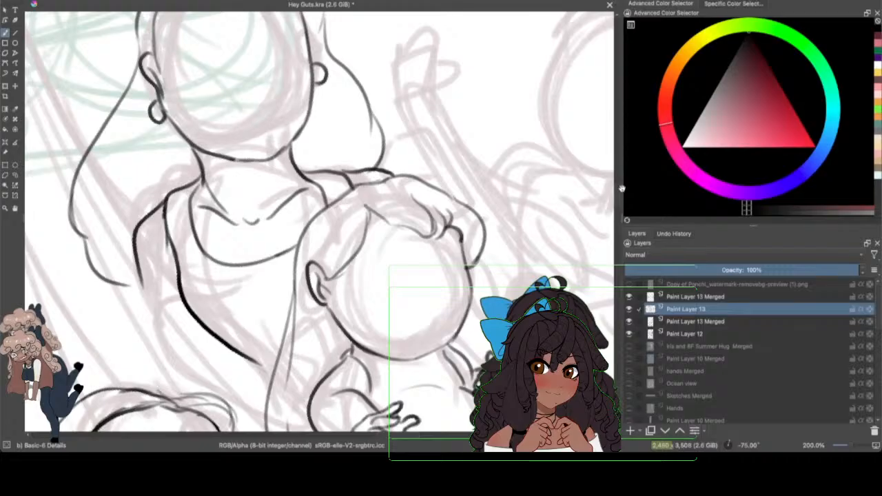
Step: Ink the left adult figure's lower arm, rounding the elbow and running the forearm toward the baby
scroll(613, 179, down, 5)
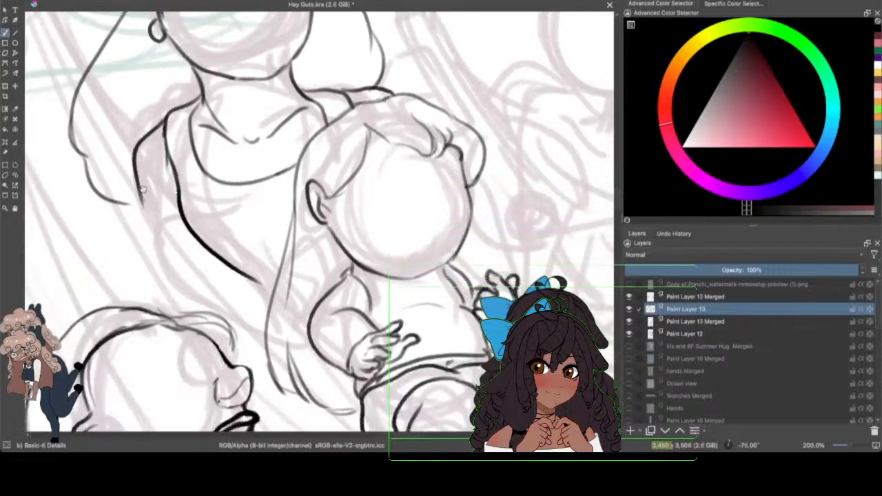
mouse_move(138, 186)
mouse_down()
mouse_move(154, 257)
mouse_move(236, 257)
mouse_up()
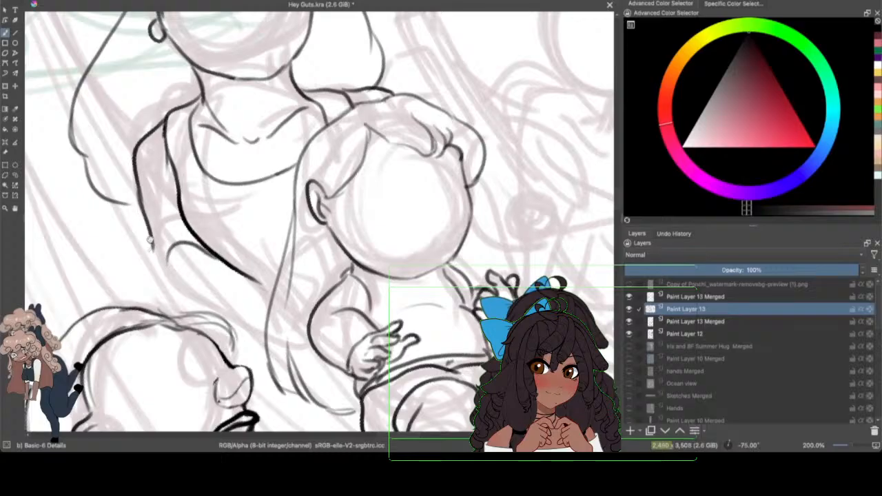
drag(150, 239, 176, 315)
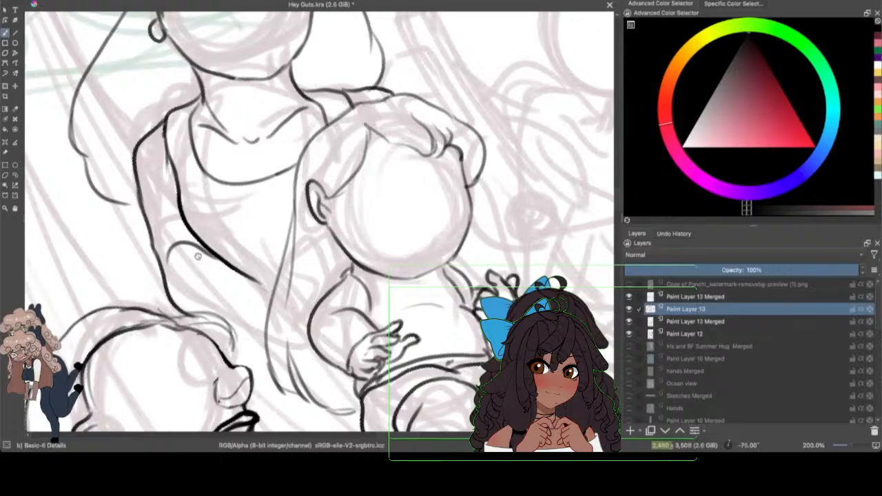
drag(198, 256, 263, 282)
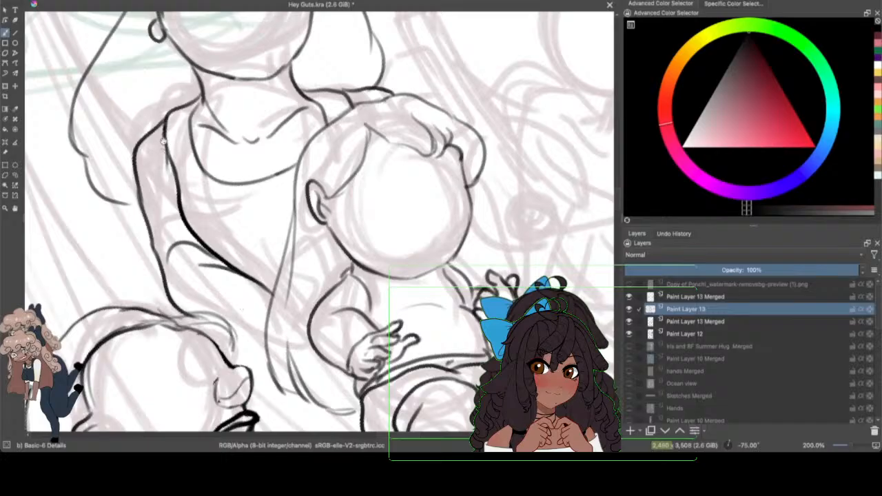
Step: Clean up and redraw the left adult figure's torso side line as a thinner stroke meeting the bent forearm
key(ctrl+z)
drag(166, 123, 174, 161)
drag(166, 110, 163, 164)
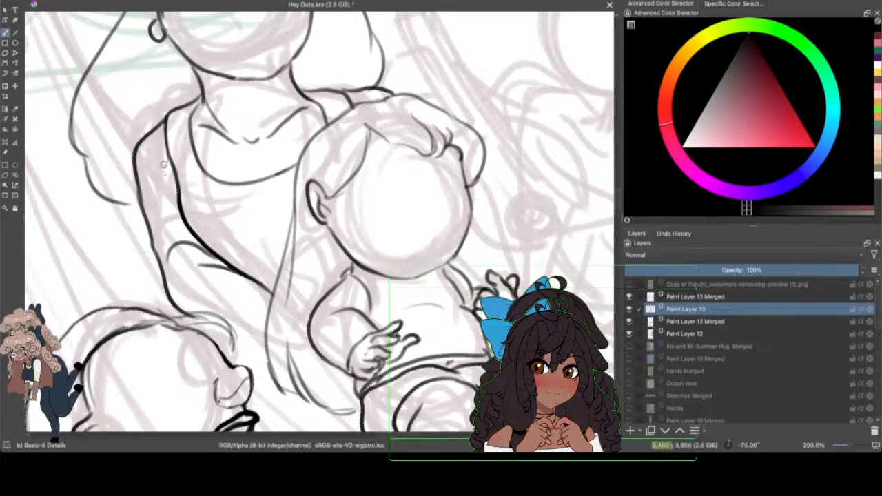
drag(850, 445, 845, 417)
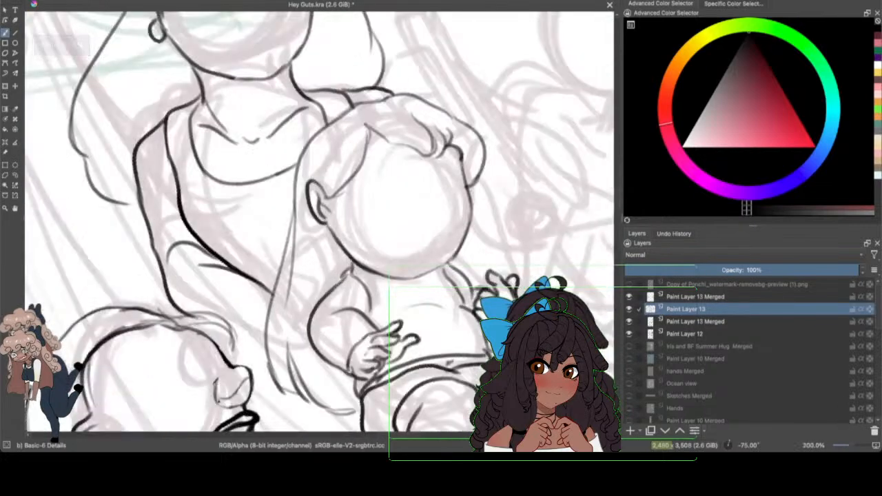
drag(184, 198, 214, 246)
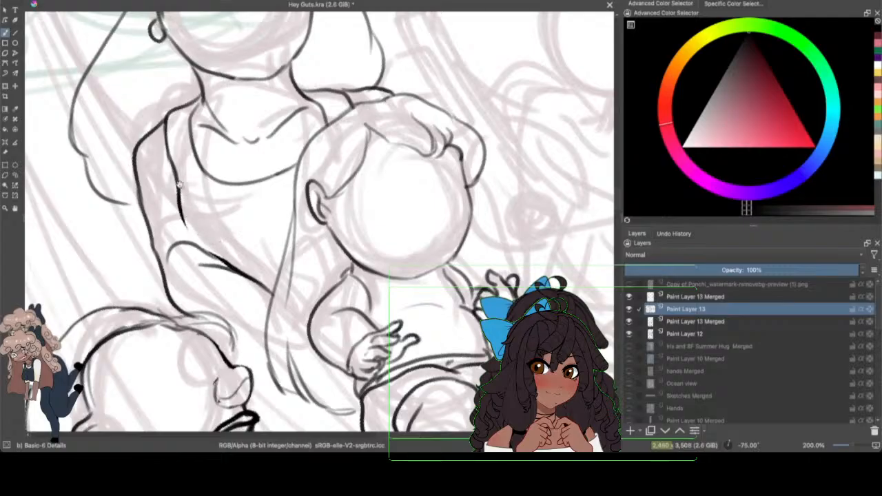
mouse_move(179, 186)
mouse_down()
mouse_move(196, 239)
mouse_move(216, 255)
mouse_up()
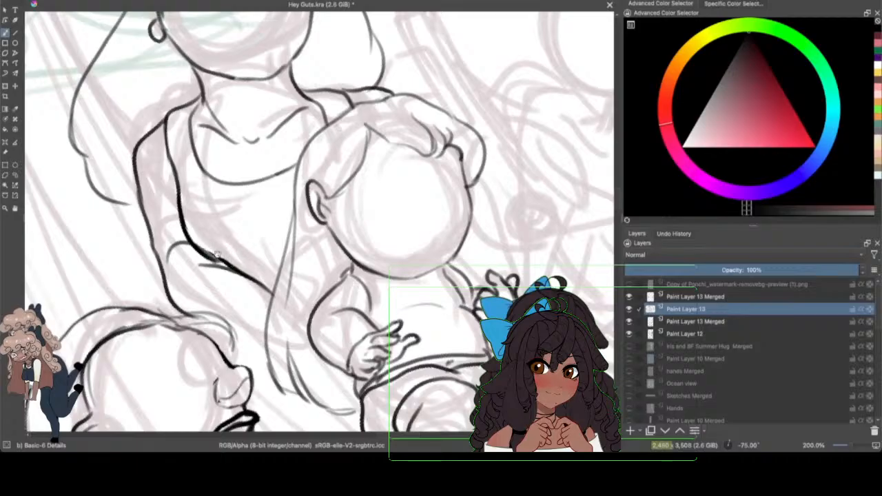
mouse_move(191, 219)
mouse_down()
mouse_move(191, 234)
mouse_move(230, 260)
mouse_up()
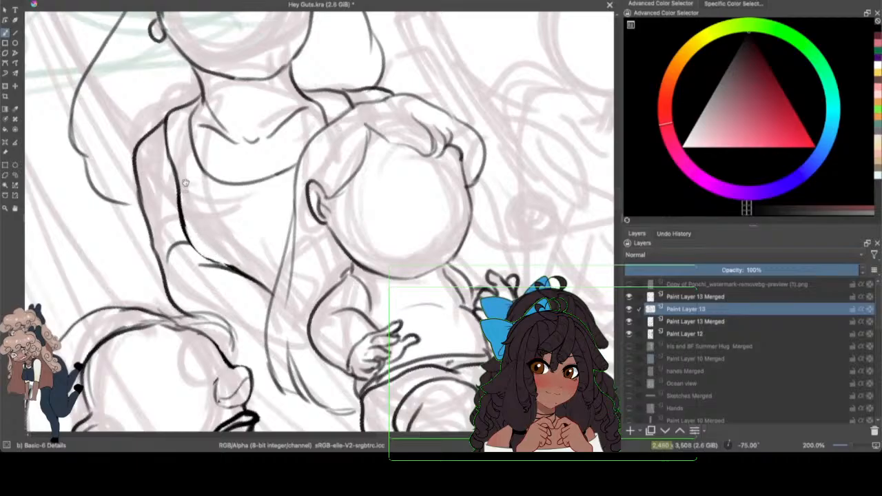
mouse_move(183, 198)
mouse_down()
mouse_move(192, 234)
mouse_move(259, 269)
mouse_up()
mouse_move(179, 214)
mouse_down()
mouse_move(210, 254)
mouse_move(257, 270)
mouse_up()
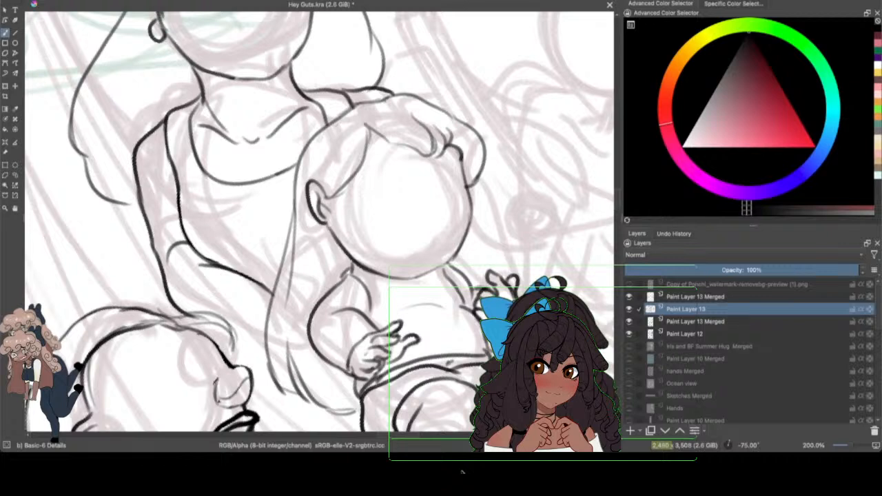
Step: Examine the inked figures across the panel with the rough sketch on Paint Layer 12 hidden and shown
scroll(618, 199, down, 3)
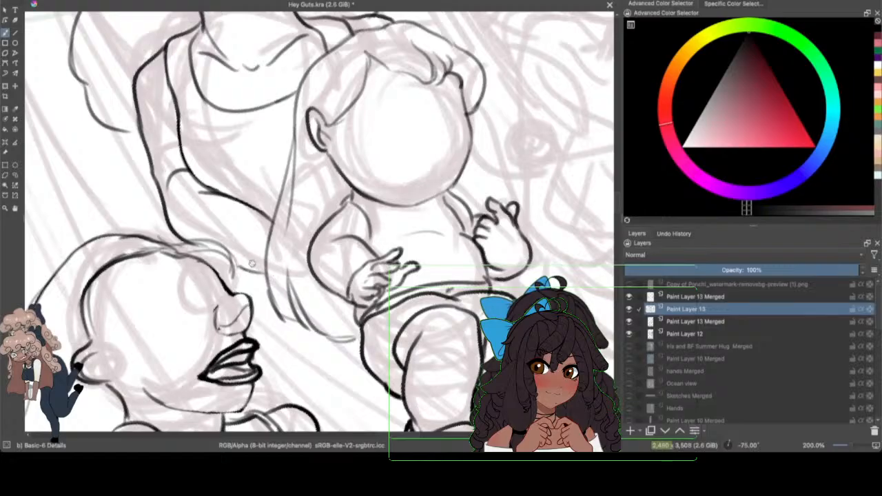
drag(850, 445, 836, 426)
click(628, 334)
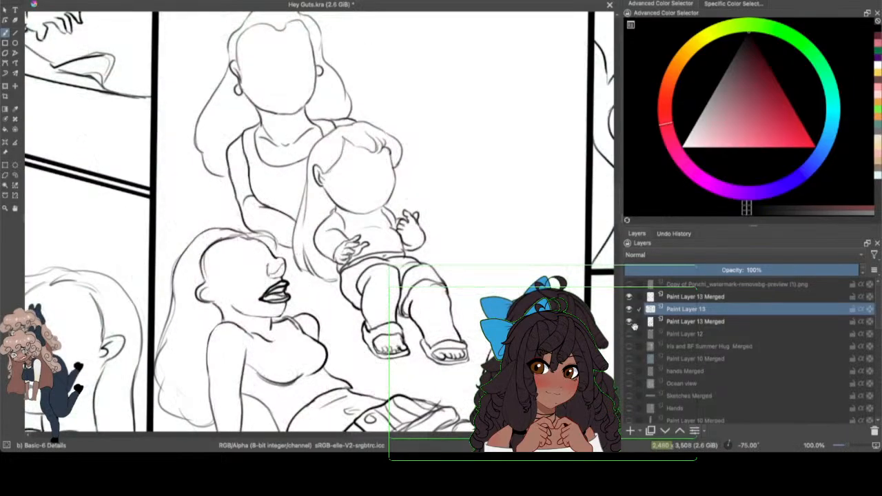
click(629, 334)
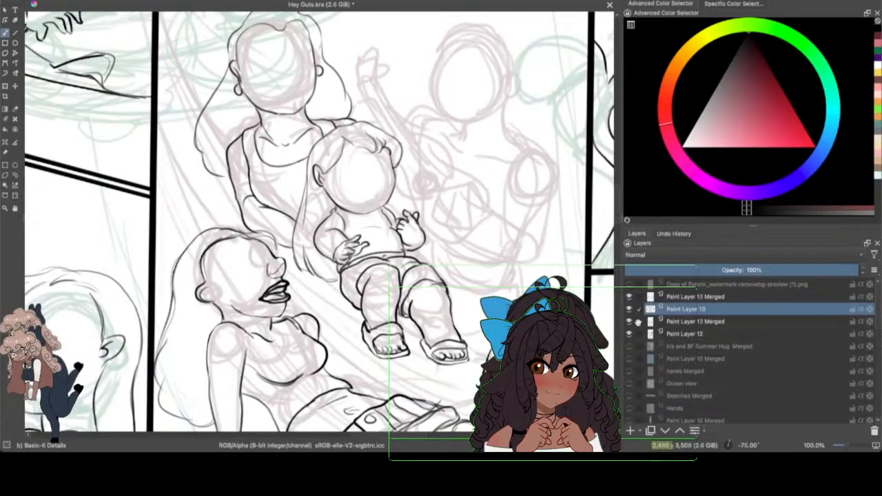
click(844, 445)
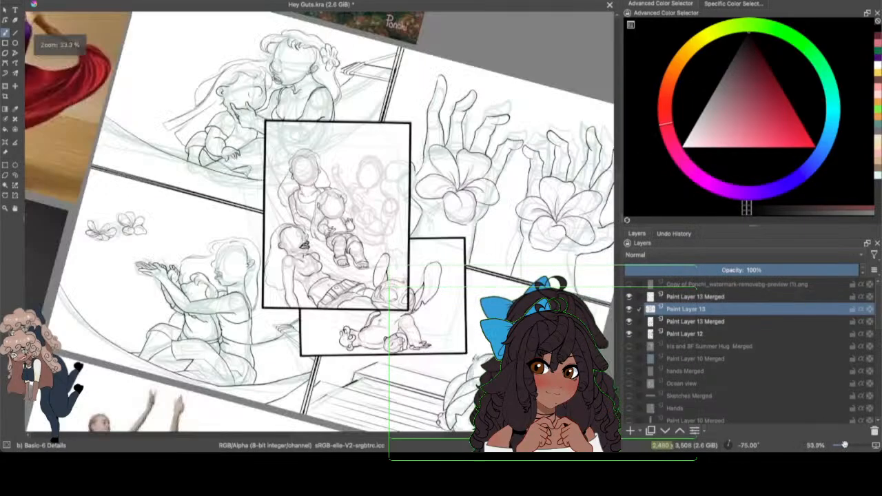
drag(844, 445, 851, 443)
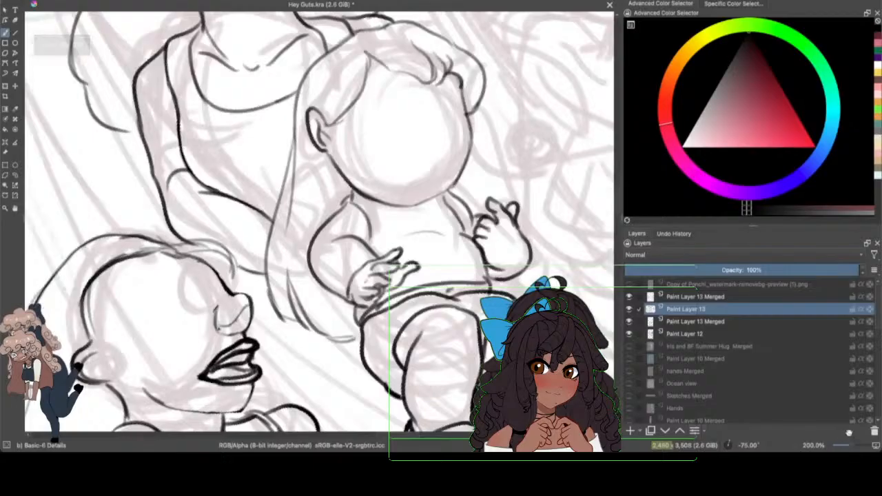
mouse_move(619, 195)
mouse_down()
mouse_move(617, 177)
mouse_move(617, 189)
mouse_up()
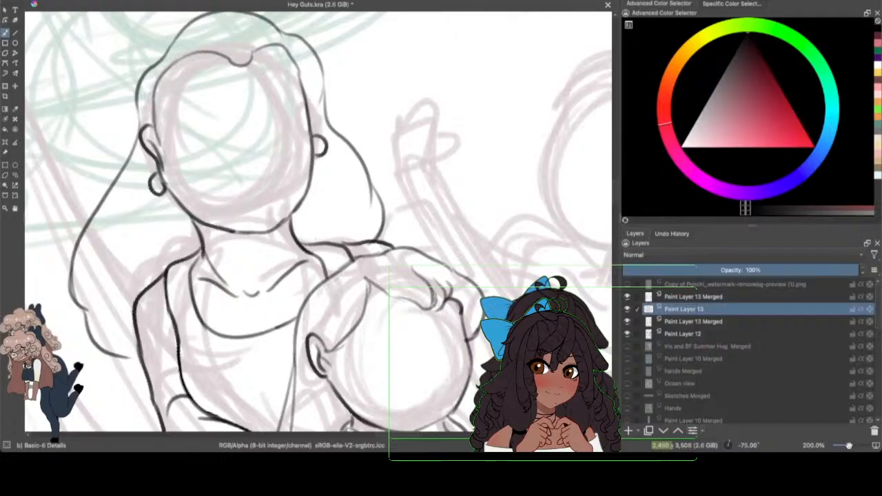
drag(849, 444, 844, 445)
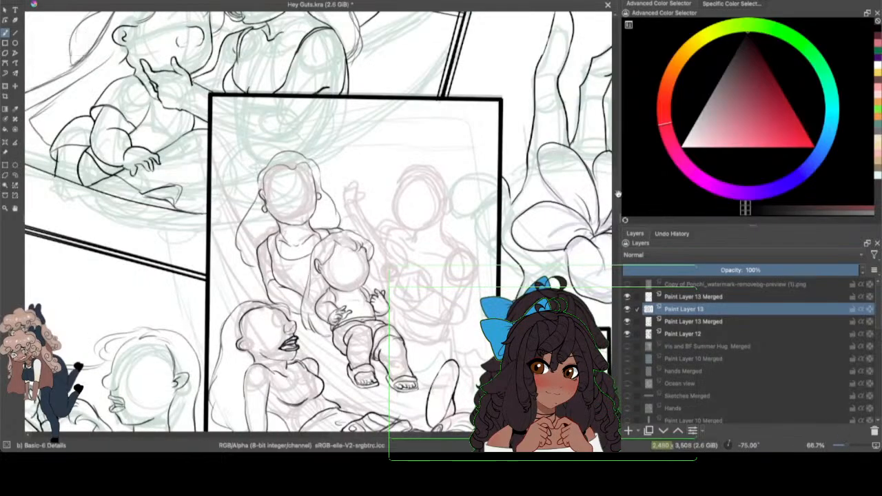
scroll(618, 194, down, 5)
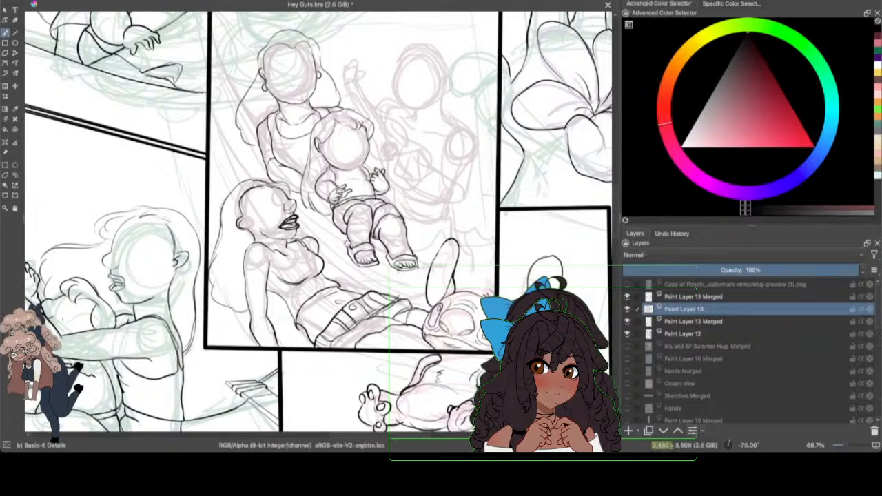
drag(286, 297, 287, 329)
drag(845, 445, 850, 446)
drag(402, 434, 459, 434)
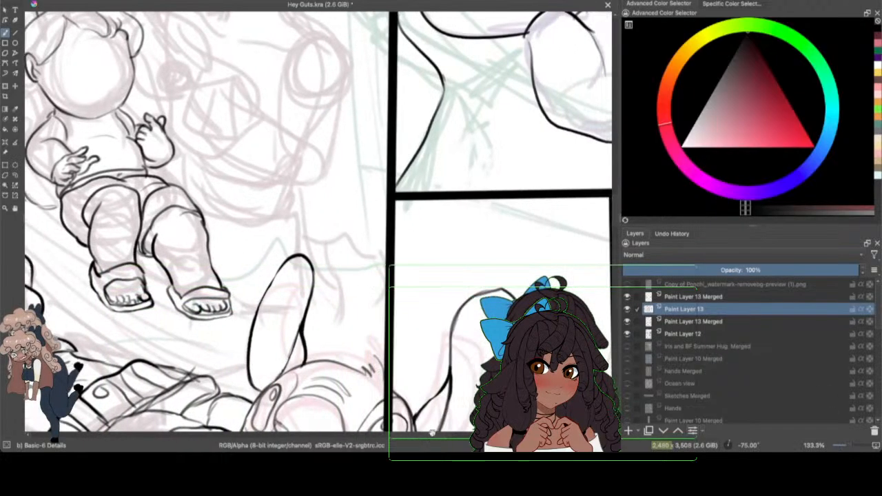
drag(613, 211, 613, 181)
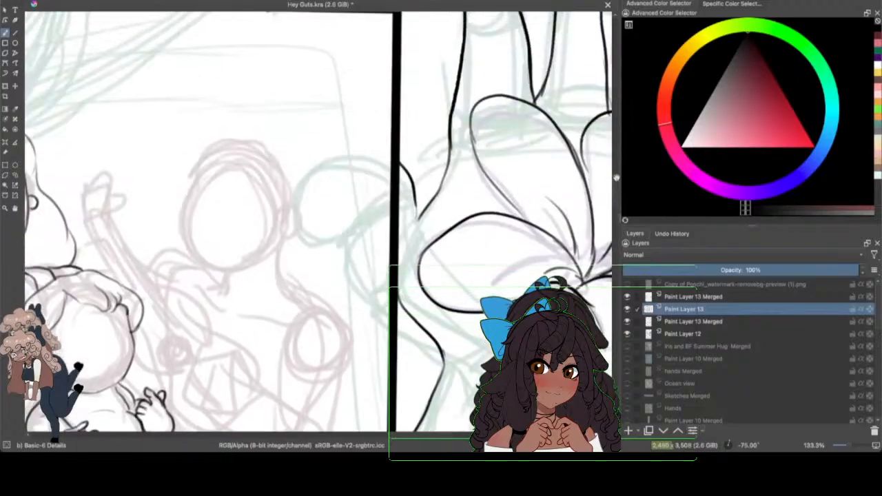
drag(442, 434, 425, 434)
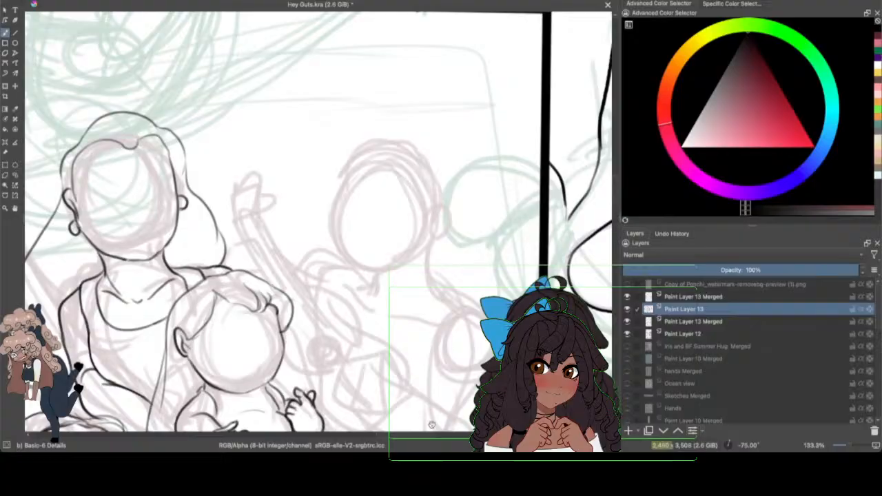
click(847, 445)
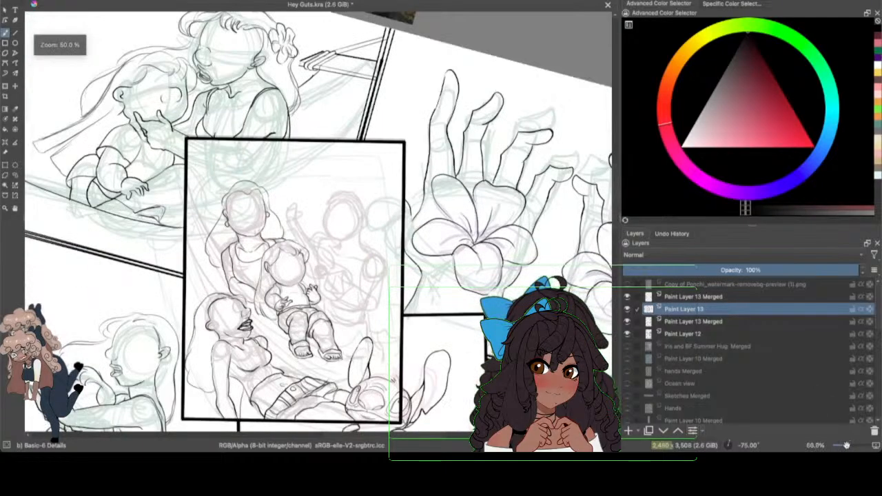
click(627, 334)
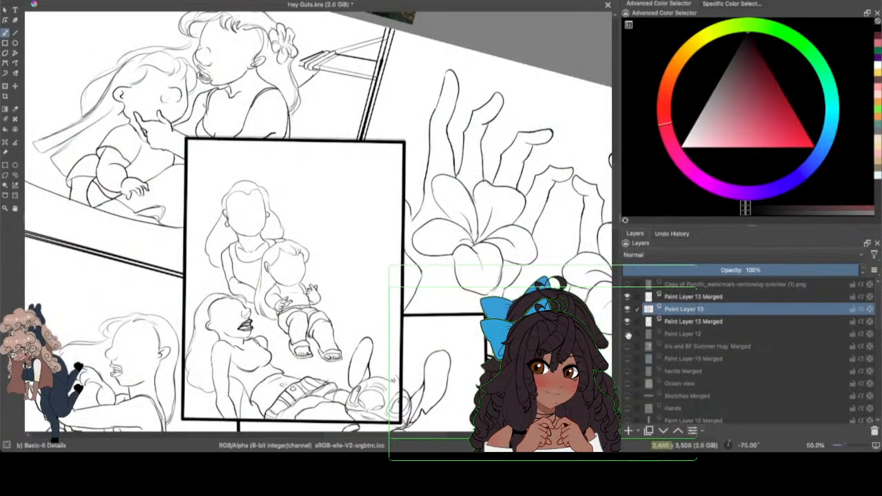
click(627, 334)
Step: Save the Hey Guts.kra file
drag(839, 447, 849, 442)
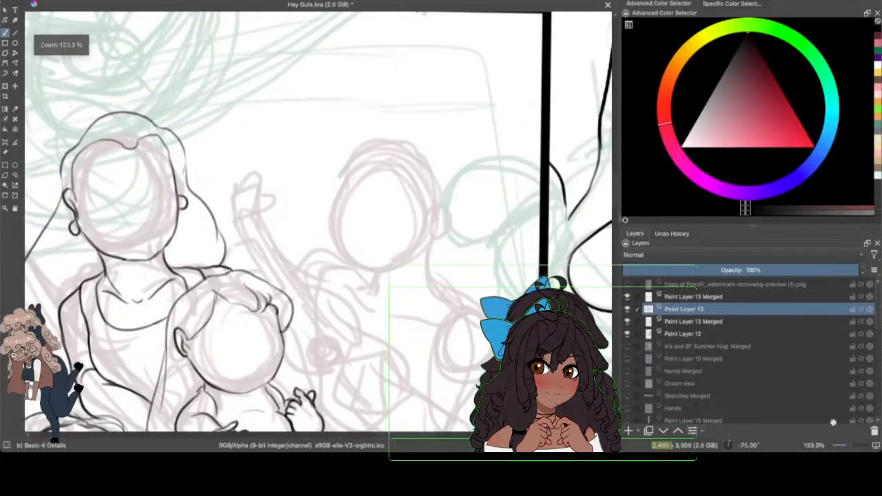
drag(431, 433, 440, 439)
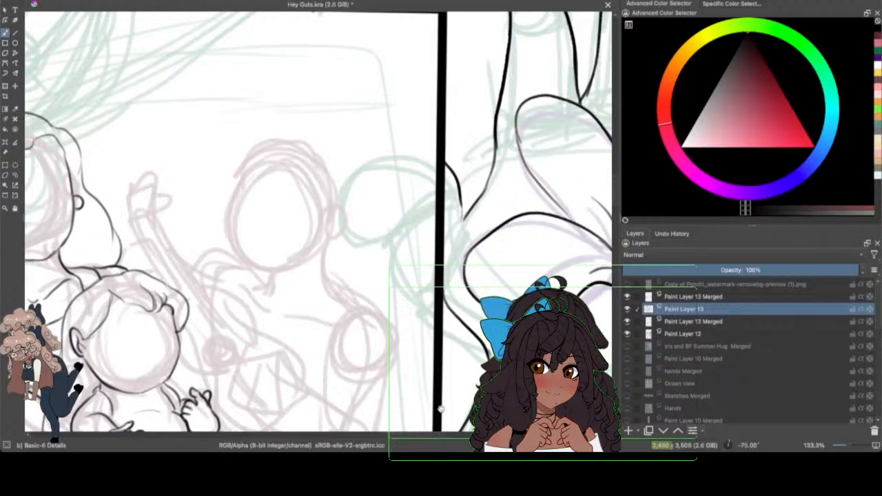
click(47, 1)
click(64, 6)
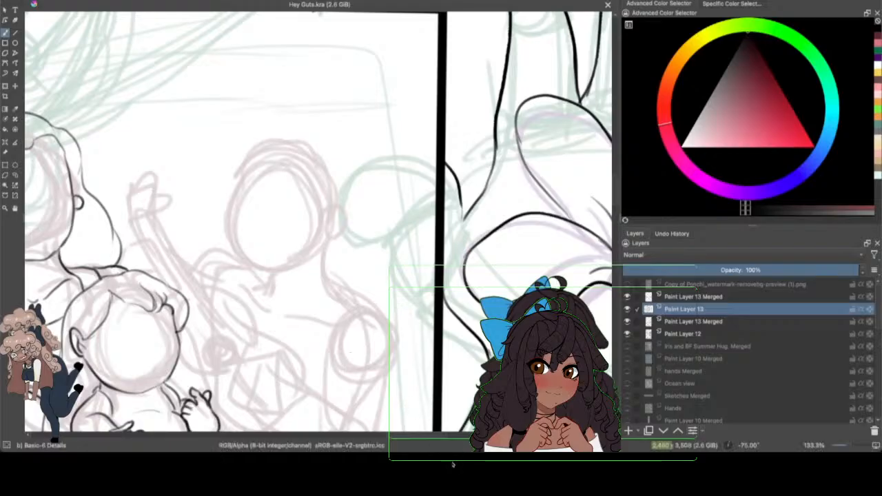
Step: Ink the right adult figure's swept front hair tufts and the fringe across the forehead
drag(616, 184, 615, 188)
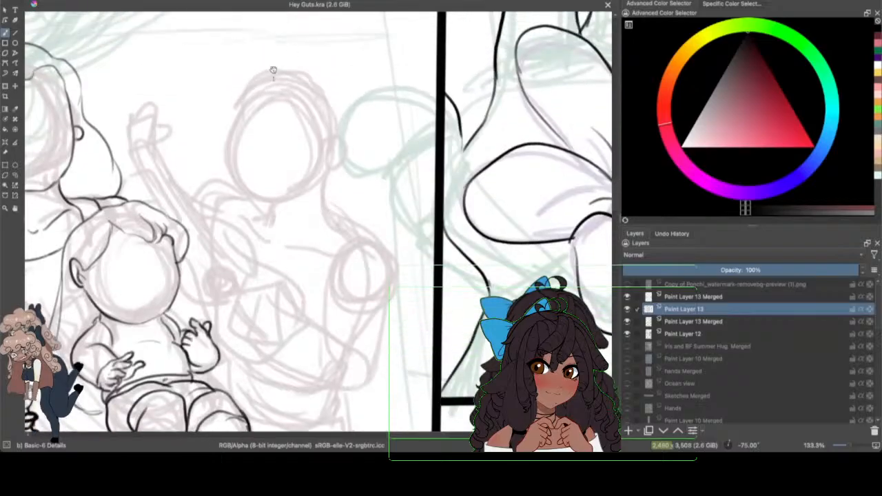
mouse_move(297, 66)
mouse_down()
mouse_move(259, 64)
mouse_move(210, 97)
mouse_move(214, 104)
mouse_move(247, 91)
mouse_move(226, 117)
mouse_up()
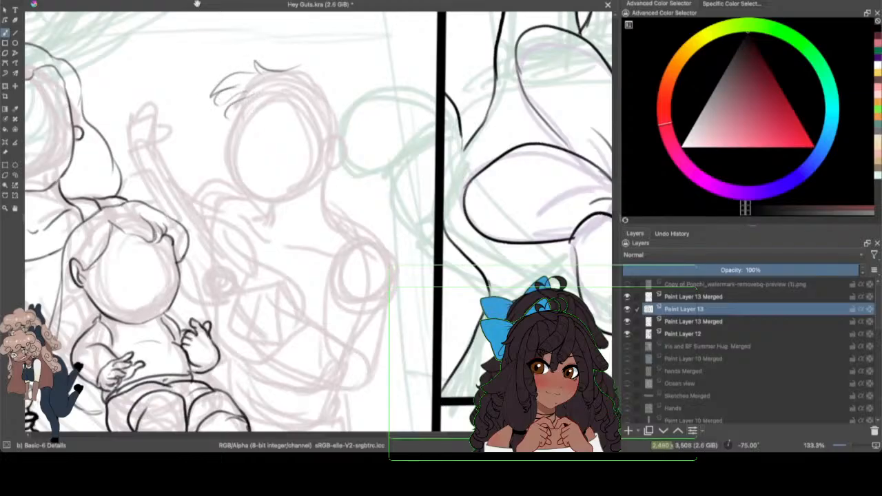
click(72, 0)
click(77, 0)
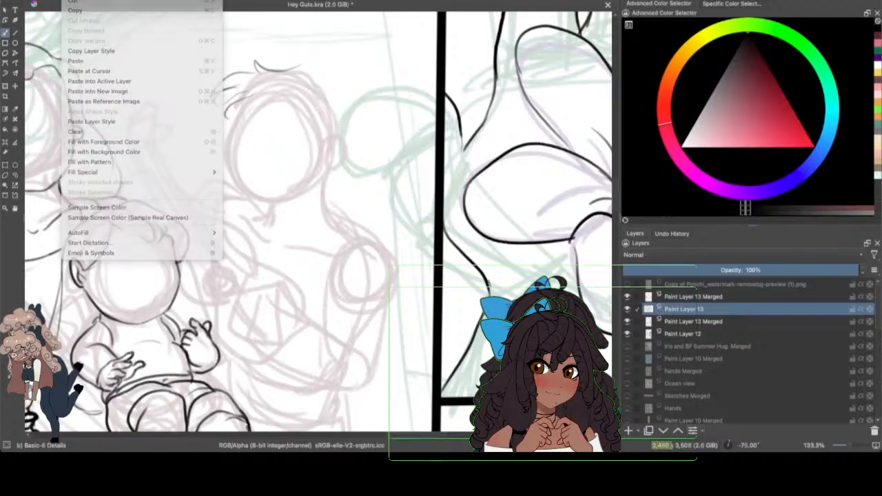
mouse_move(246, 91)
mouse_down()
mouse_move(228, 113)
mouse_move(267, 94)
mouse_move(271, 103)
mouse_move(284, 95)
mouse_move(326, 98)
mouse_move(337, 134)
mouse_up()
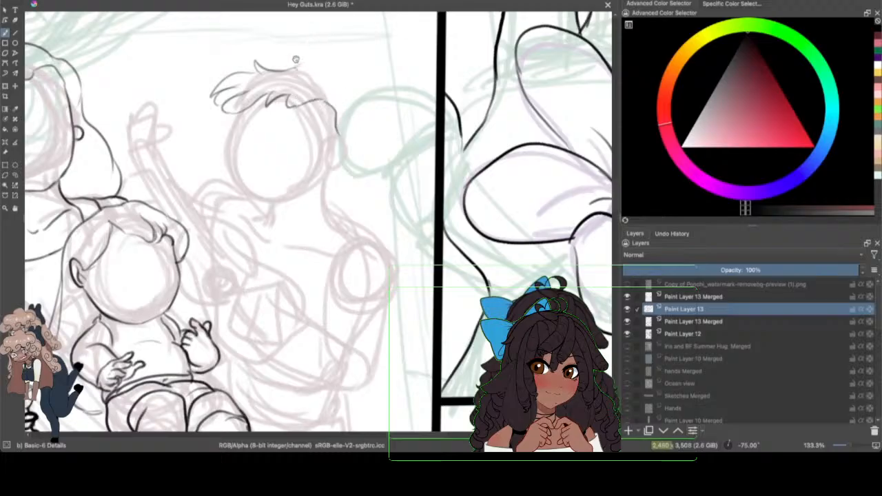
Step: Ink the right adult figure's spiky crown and the hair outline down the back of the head, adding the ear below
mouse_move(296, 60)
mouse_down()
mouse_move(371, 73)
mouse_move(325, 46)
mouse_move(333, 29)
mouse_move(325, 65)
mouse_move(323, 55)
mouse_move(345, 70)
mouse_move(341, 136)
mouse_up()
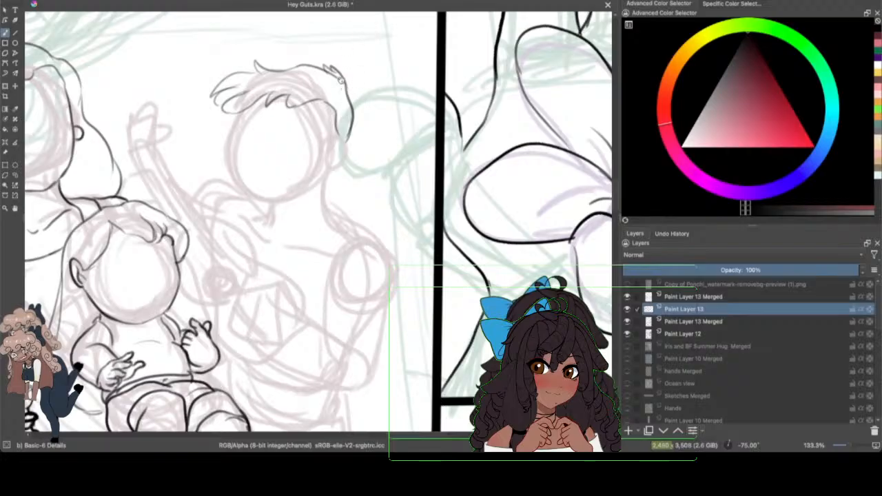
mouse_move(348, 91)
mouse_down()
mouse_move(346, 135)
mouse_move(351, 118)
mouse_up()
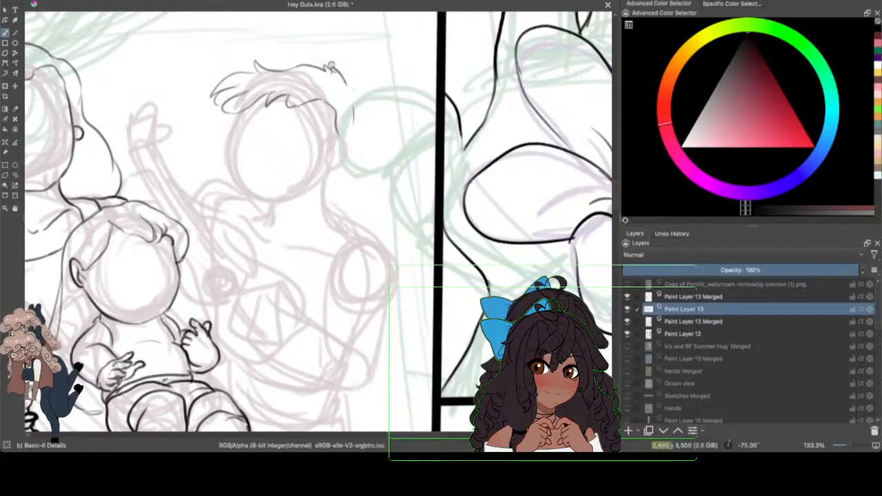
mouse_move(343, 74)
mouse_down()
mouse_move(337, 60)
mouse_move(353, 124)
mouse_up()
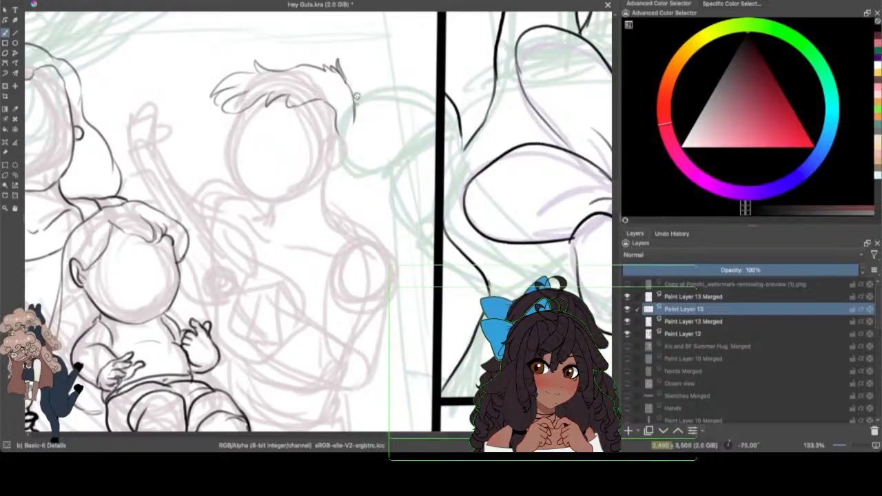
mouse_move(346, 70)
mouse_down()
mouse_move(359, 119)
mouse_move(349, 144)
mouse_up()
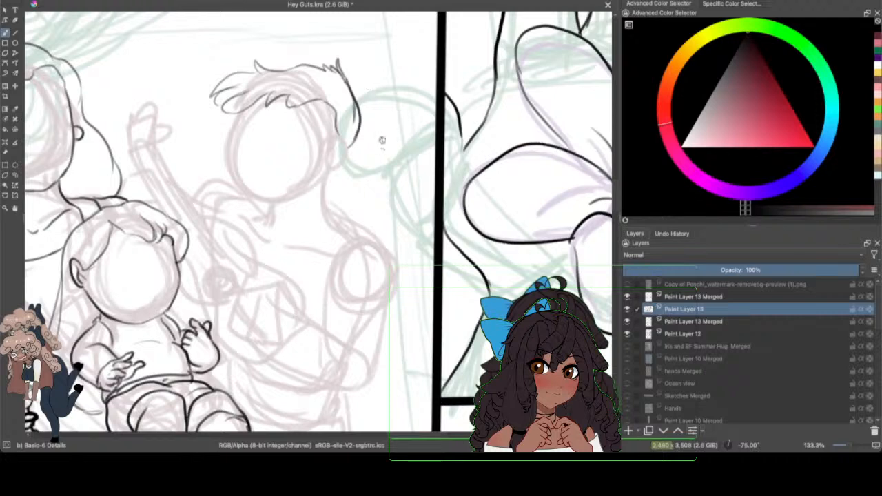
drag(346, 147, 340, 158)
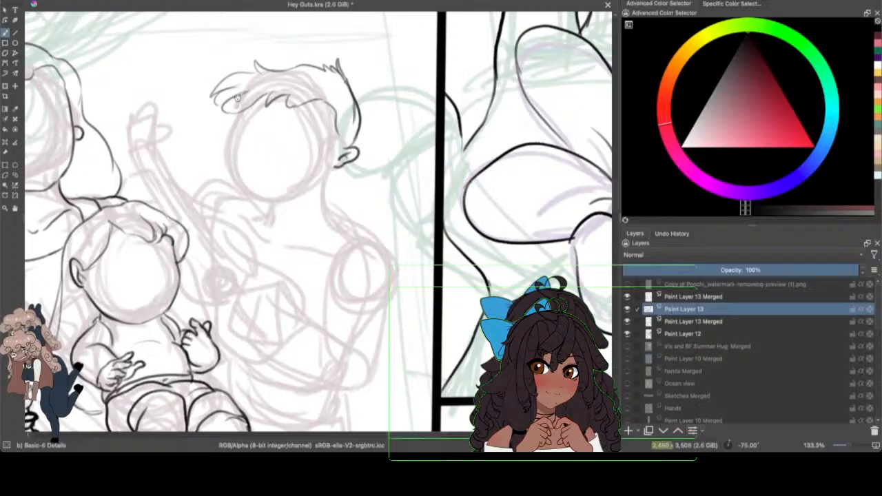
Step: Ink the right adult figure's forehead line from the fringe down to the brow, undoing the protruding stroke beneath it
mouse_move(225, 127)
mouse_down()
mouse_move(247, 105)
mouse_move(247, 129)
mouse_move(231, 118)
mouse_move(224, 135)
mouse_move(211, 133)
mouse_move(229, 158)
mouse_up()
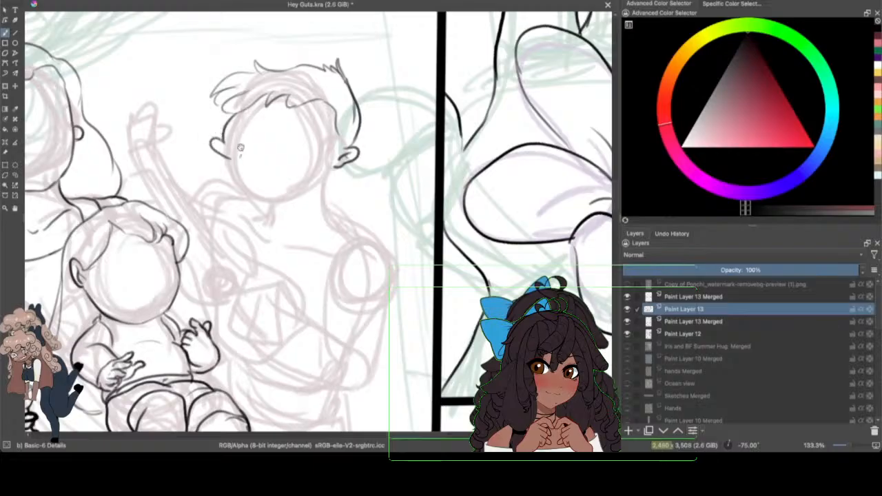
click(65, 0)
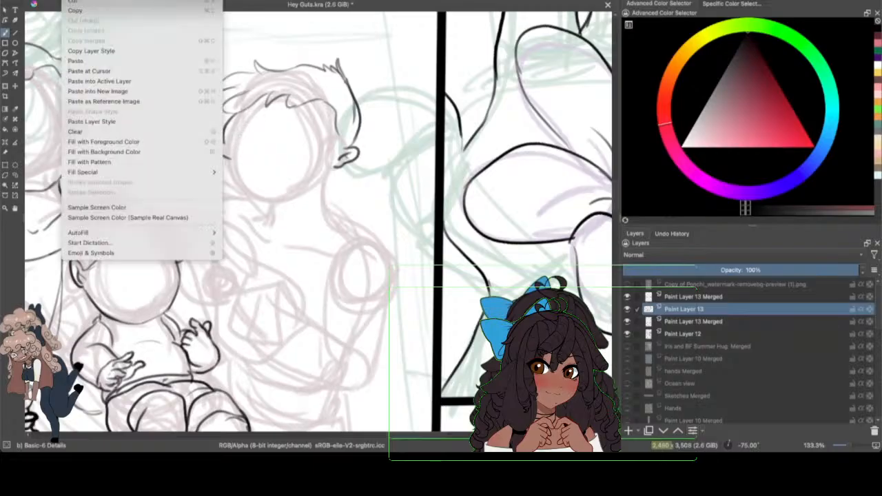
click(72, 1)
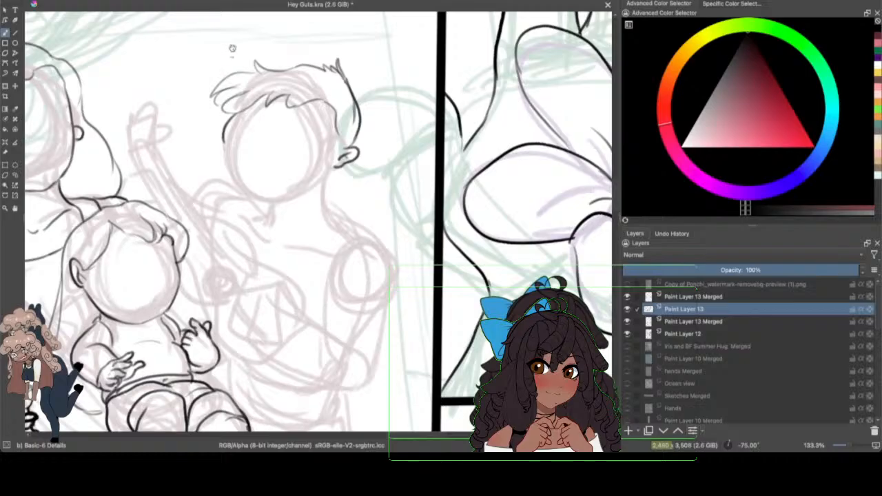
drag(221, 124, 239, 103)
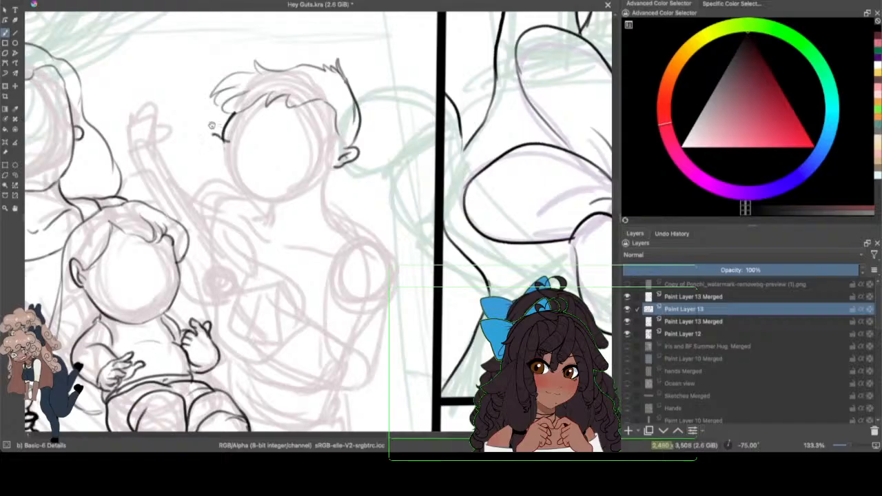
Step: Draw two solid black sunglass lenses joined by a curved bridge on the right adult figure's face
mouse_move(219, 135)
mouse_down()
mouse_move(229, 146)
mouse_move(211, 142)
mouse_move(215, 134)
mouse_move(214, 153)
mouse_move(236, 149)
mouse_move(224, 130)
mouse_move(222, 144)
mouse_up()
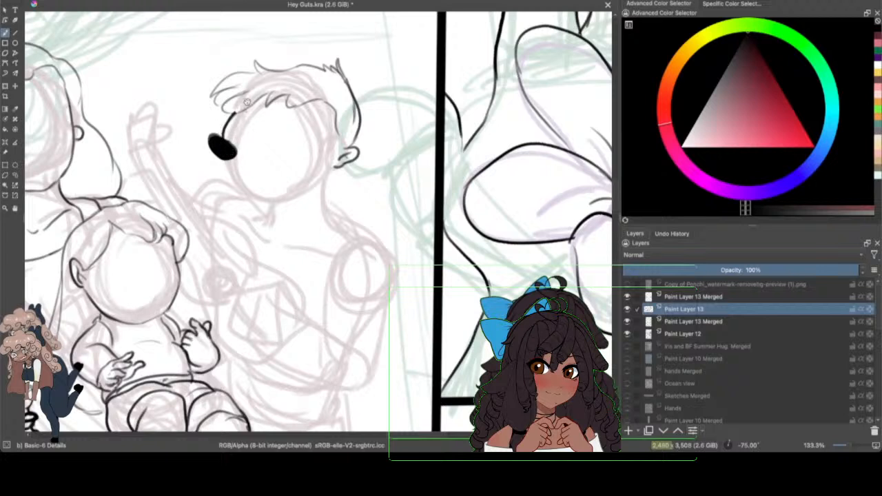
drag(235, 147, 254, 152)
mouse_move(255, 150)
mouse_down()
mouse_move(293, 141)
mouse_move(270, 170)
mouse_move(256, 153)
mouse_move(275, 145)
mouse_move(290, 152)
mouse_move(285, 165)
mouse_move(273, 148)
mouse_move(269, 156)
mouse_move(276, 145)
mouse_move(260, 150)
mouse_move(281, 163)
mouse_move(288, 156)
mouse_move(261, 142)
mouse_move(290, 147)
mouse_move(272, 141)
mouse_up()
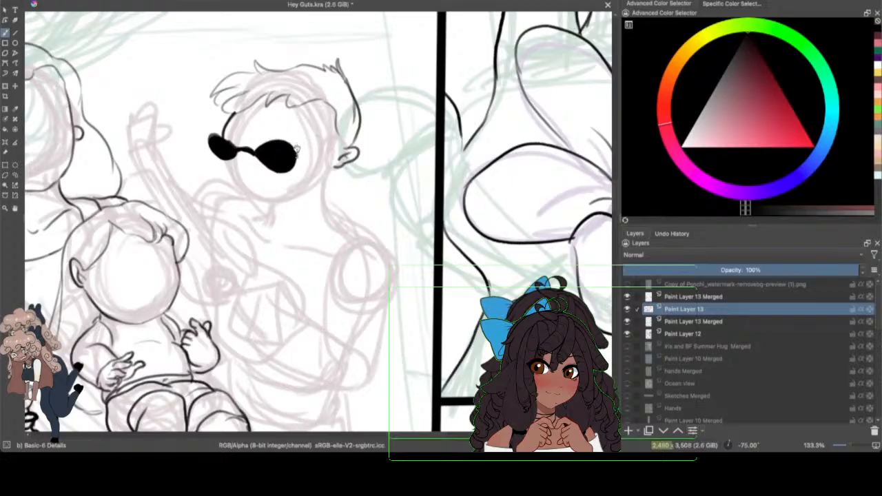
Step: Ink the sunglasses' temple arm as a slightly curved line from the near lens to the ear
mouse_move(296, 158)
mouse_down()
mouse_move(339, 147)
mouse_move(294, 151)
mouse_move(307, 148)
mouse_move(362, 146)
mouse_up()
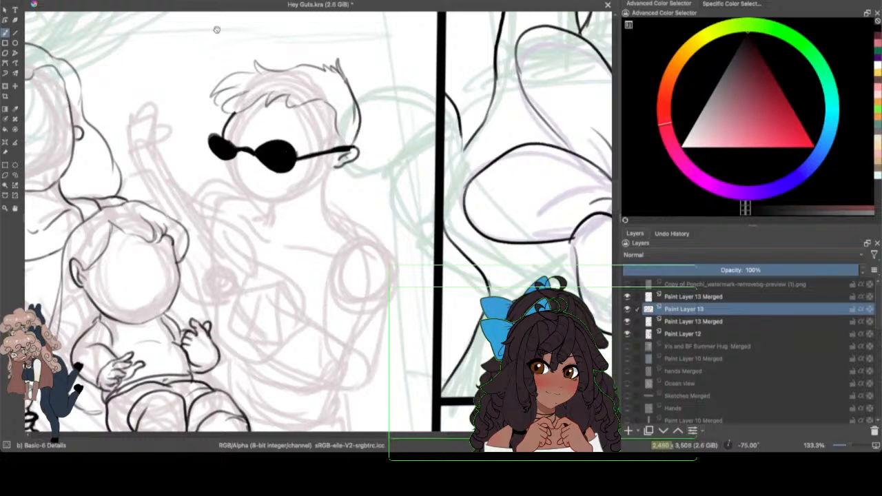
click(68, 0)
click(75, 0)
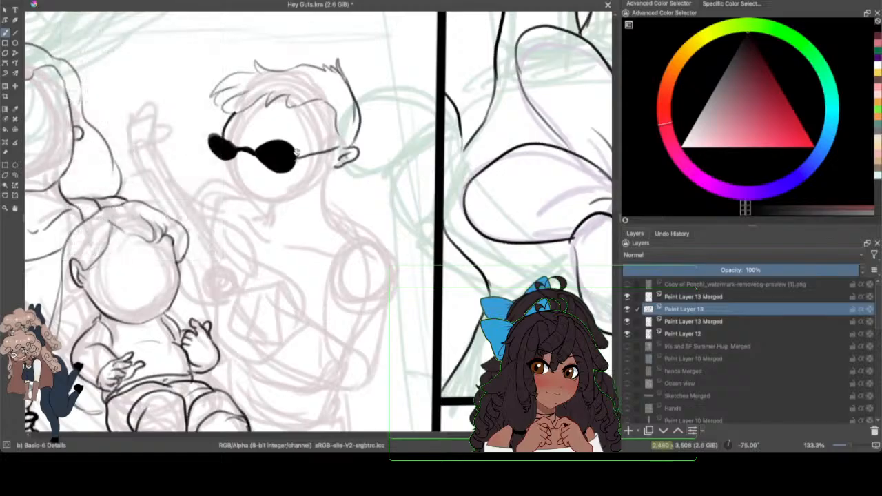
drag(297, 151, 344, 137)
click(68, 1)
click(76, 4)
drag(295, 150, 351, 137)
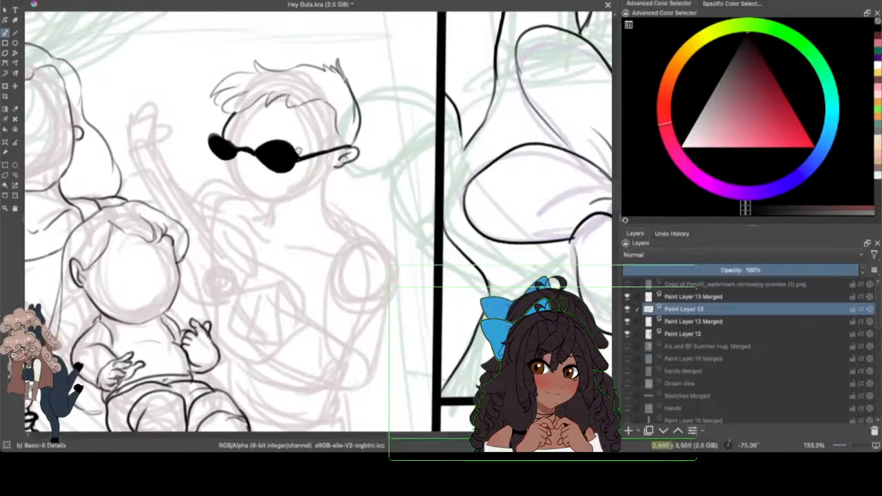
drag(299, 151, 354, 139)
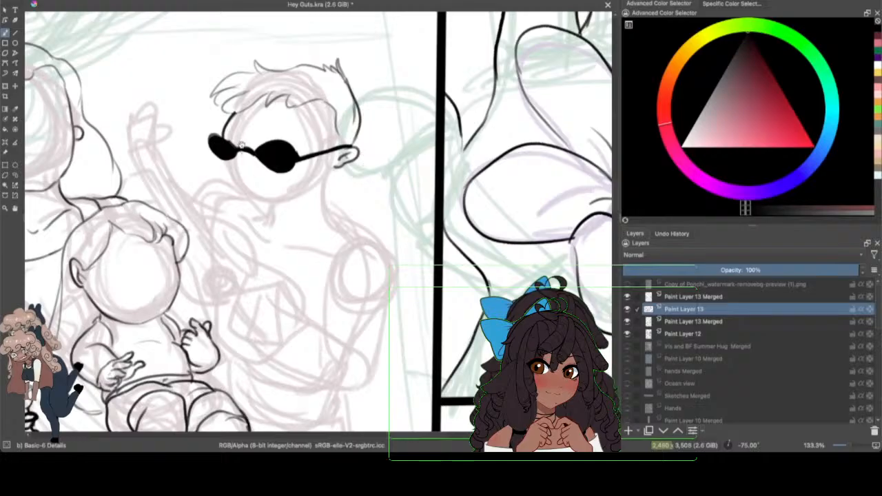
Step: Ink the right adult figure's rounded nose, nostril and lips, and run the chin and jawline up toward the ear
drag(223, 160, 224, 180)
mouse_move(229, 161)
mouse_down()
mouse_move(221, 174)
mouse_move(230, 184)
mouse_up()
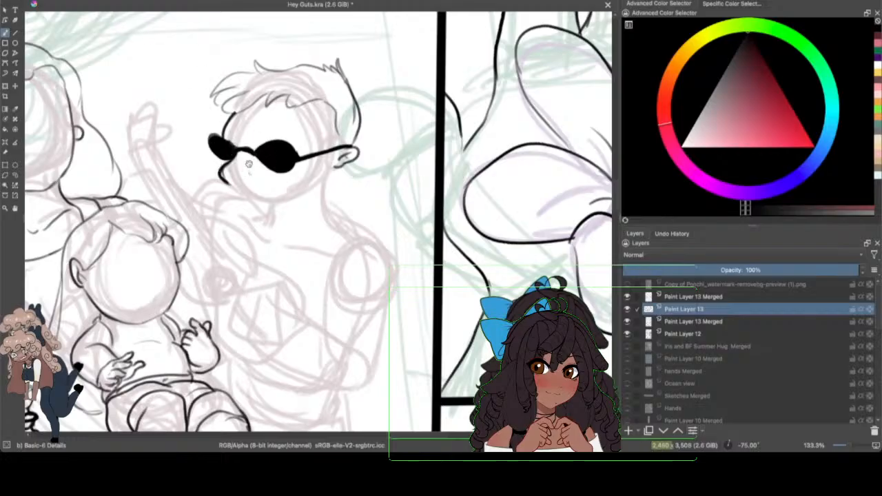
drag(221, 170, 230, 187)
drag(252, 173, 243, 185)
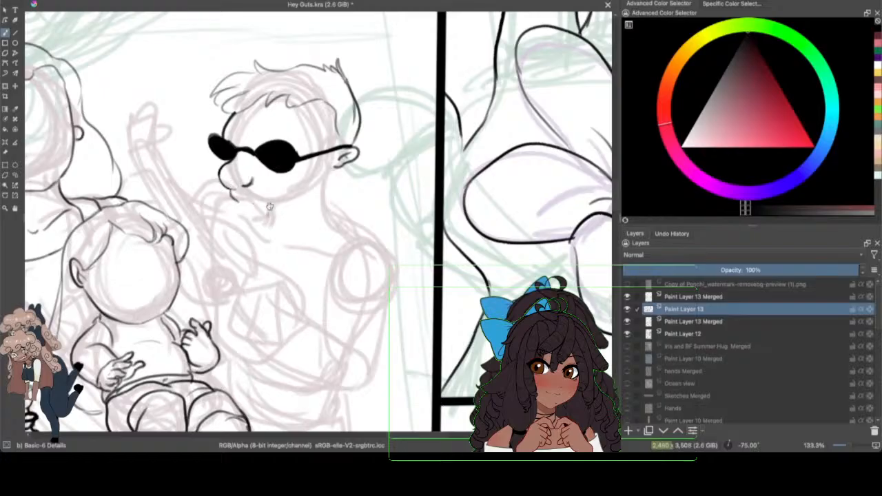
mouse_move(236, 192)
mouse_down()
mouse_move(261, 220)
mouse_move(330, 191)
mouse_up()
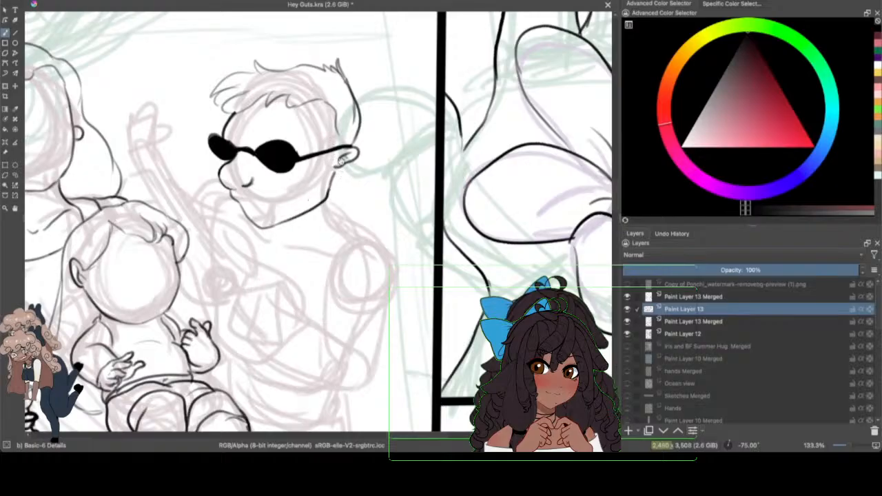
Step: Select the right adult figure's inked head and move it slightly higher above the sketched shoulders with the Transform tool
click(844, 445)
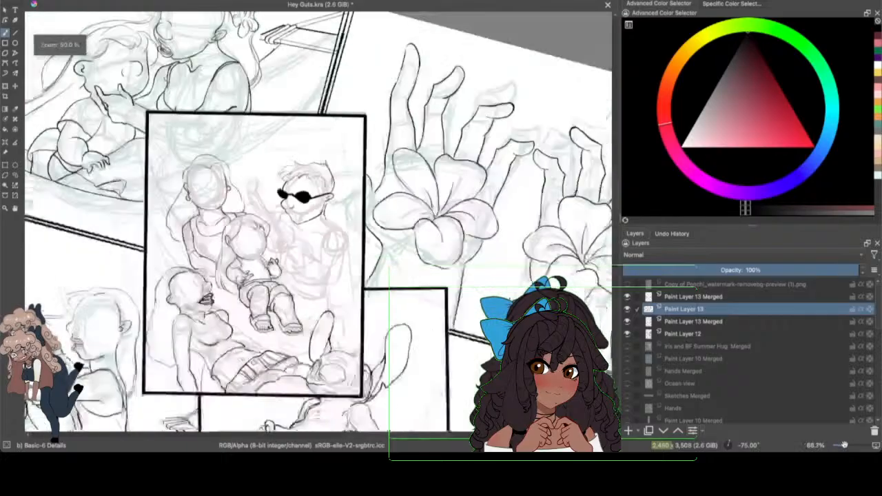
drag(843, 445, 847, 445)
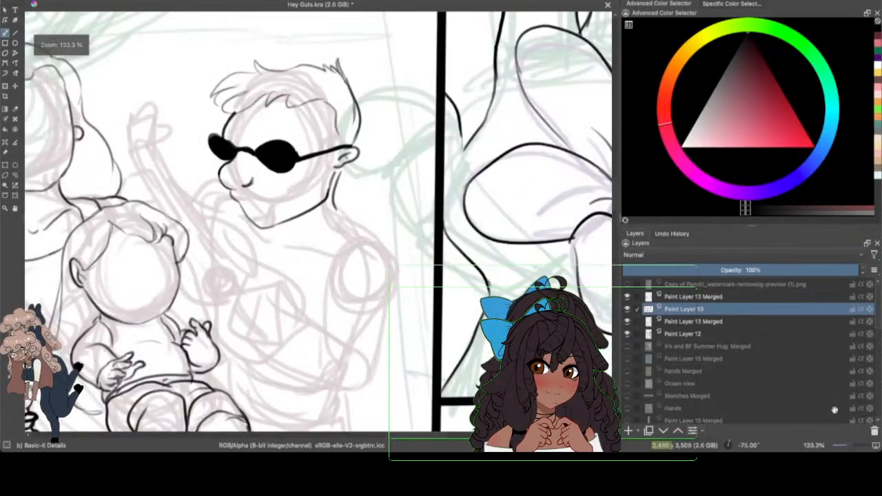
click(15, 175)
mouse_move(236, 33)
mouse_down()
mouse_move(225, 254)
mouse_move(361, 239)
mouse_move(393, 103)
mouse_move(304, 27)
mouse_up()
click(4, 86)
drag(439, 435, 422, 436)
drag(447, 118, 449, 78)
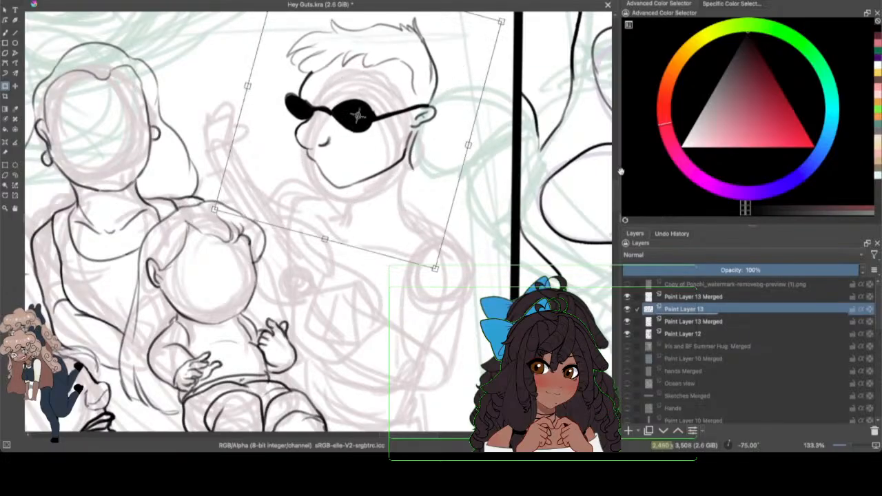
scroll(588, 159, up, 3)
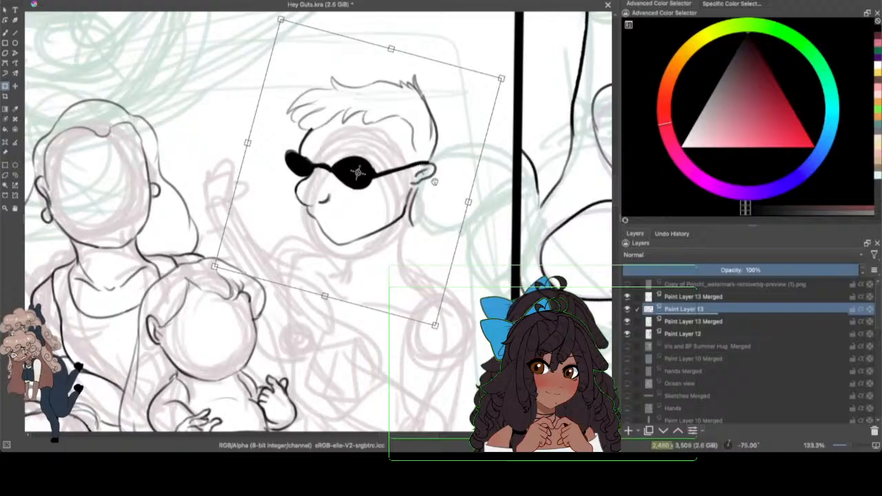
key(Return)
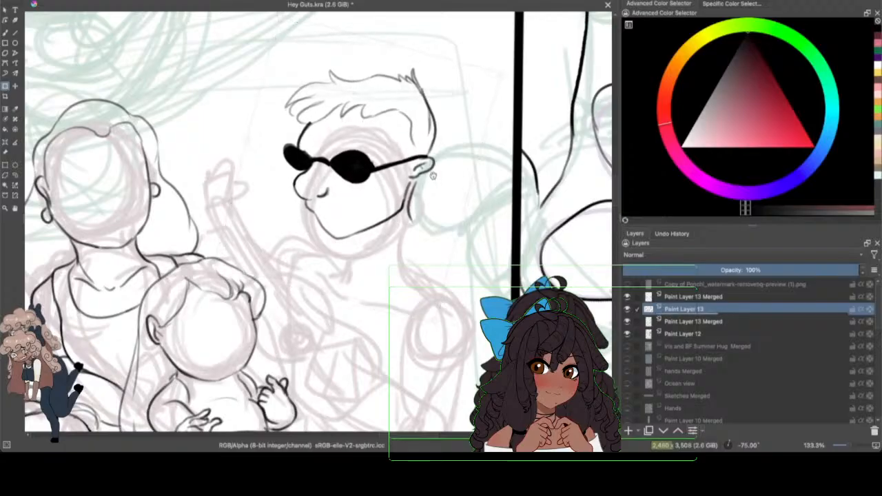
drag(433, 178, 436, 170)
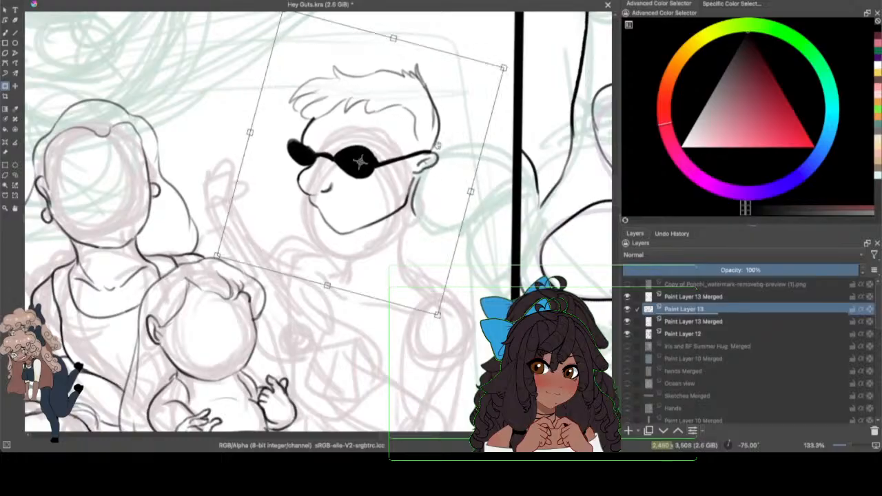
key(Return)
Step: Ink the right adult figure's neck, collarbones and far shoulder line with the brush
click(6, 32)
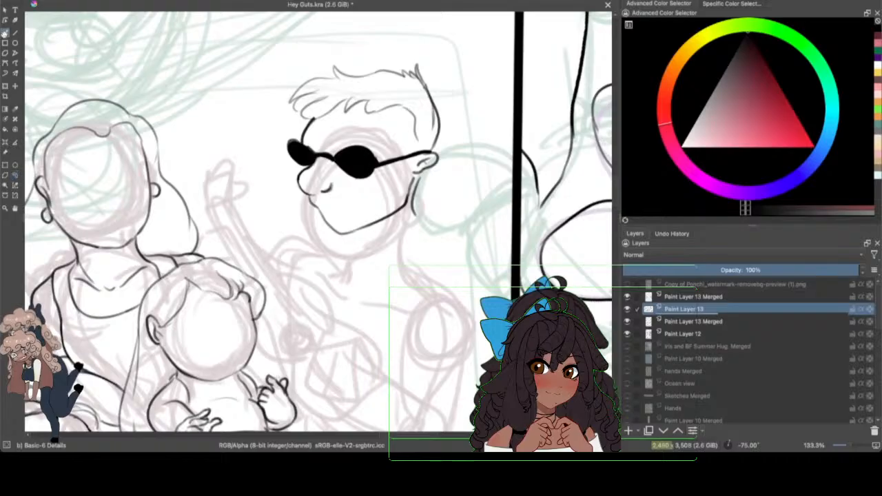
scroll(611, 136, down, 5)
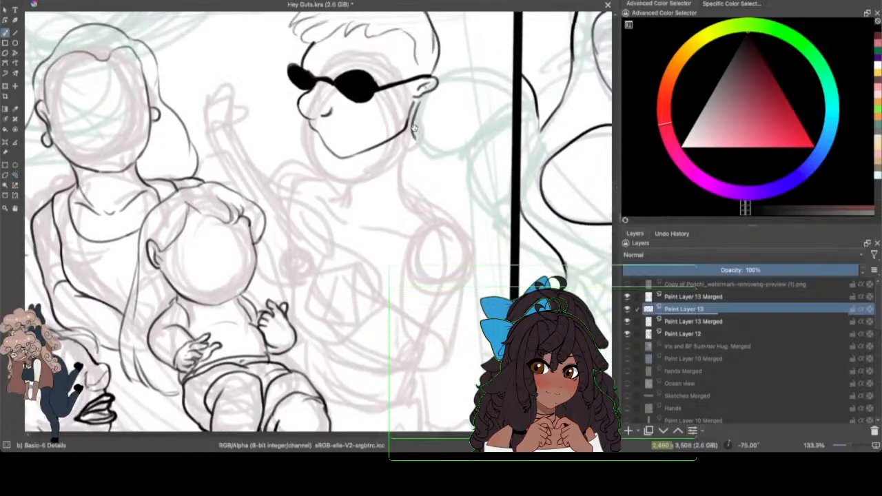
drag(414, 128, 426, 154)
drag(413, 123, 426, 154)
mouse_move(347, 172)
mouse_down()
mouse_move(369, 184)
mouse_move(440, 185)
mouse_up()
mouse_move(342, 175)
mouse_down()
mouse_move(326, 154)
mouse_move(278, 160)
mouse_up()
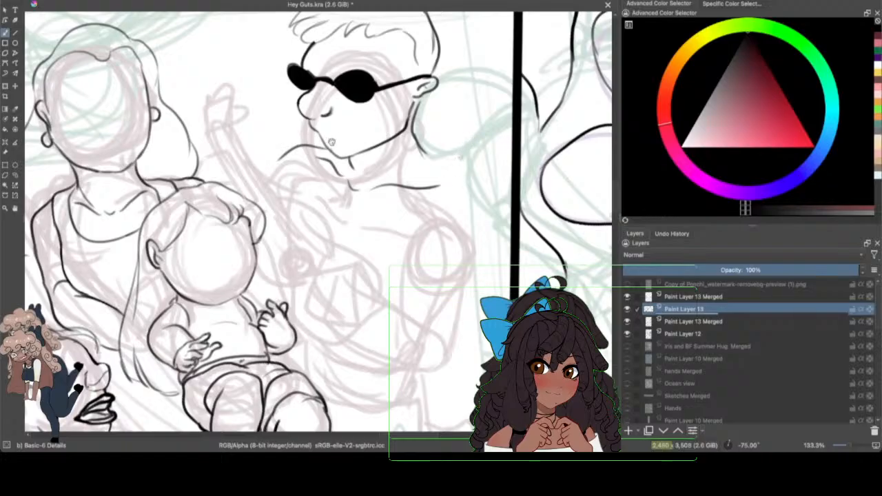
Step: Ink the right adult figure's tank top with a scooped neckline, straps and armholes, and outline the rounded near shoulder
drag(324, 155, 301, 181)
mouse_move(335, 157)
mouse_down()
mouse_move(330, 233)
mouse_move(316, 206)
mouse_move(323, 216)
mouse_move(410, 205)
mouse_move(366, 236)
mouse_move(446, 177)
mouse_up()
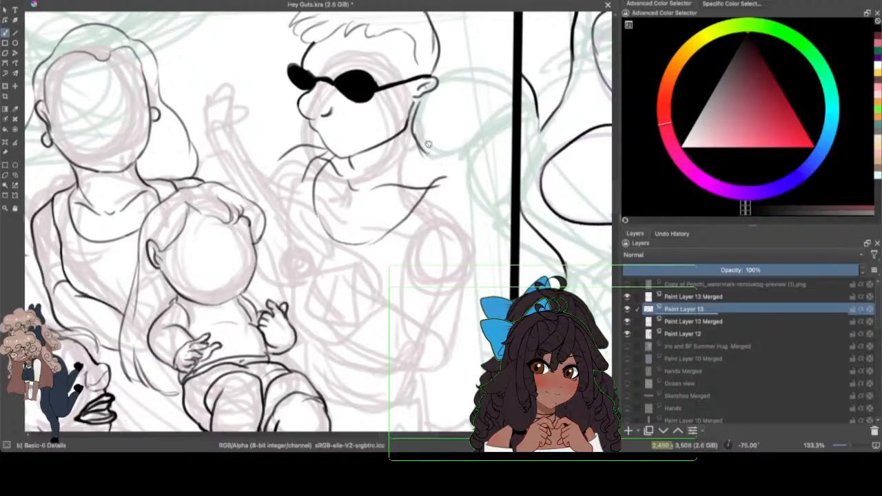
mouse_move(445, 178)
mouse_down()
mouse_move(468, 178)
mouse_move(427, 213)
mouse_move(412, 256)
mouse_move(435, 313)
mouse_up()
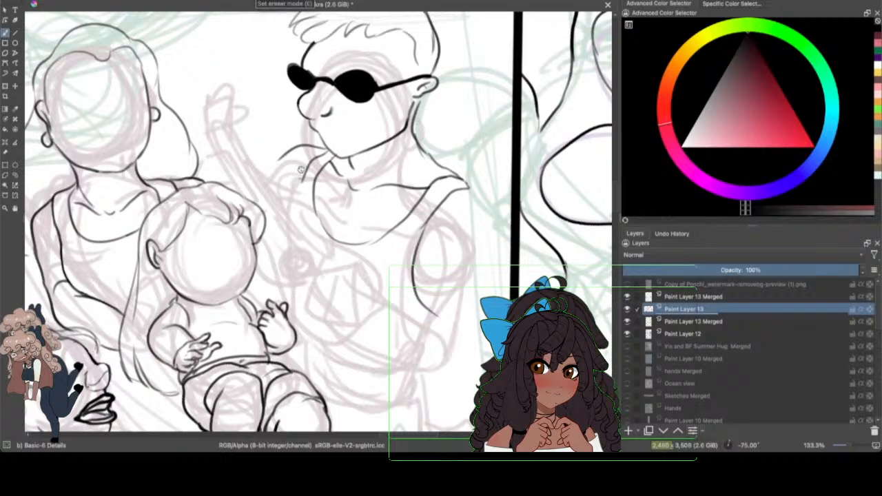
drag(303, 172, 286, 215)
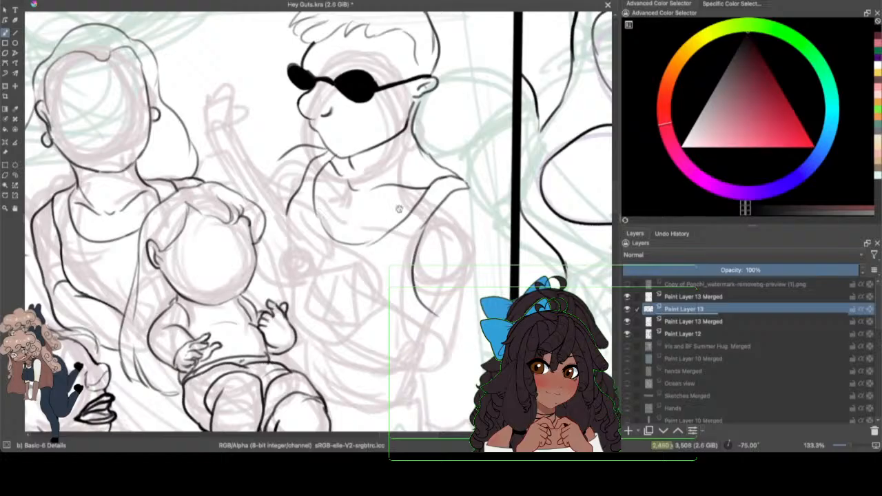
mouse_move(466, 178)
mouse_down()
mouse_move(487, 194)
mouse_move(486, 257)
mouse_up()
drag(421, 249, 424, 311)
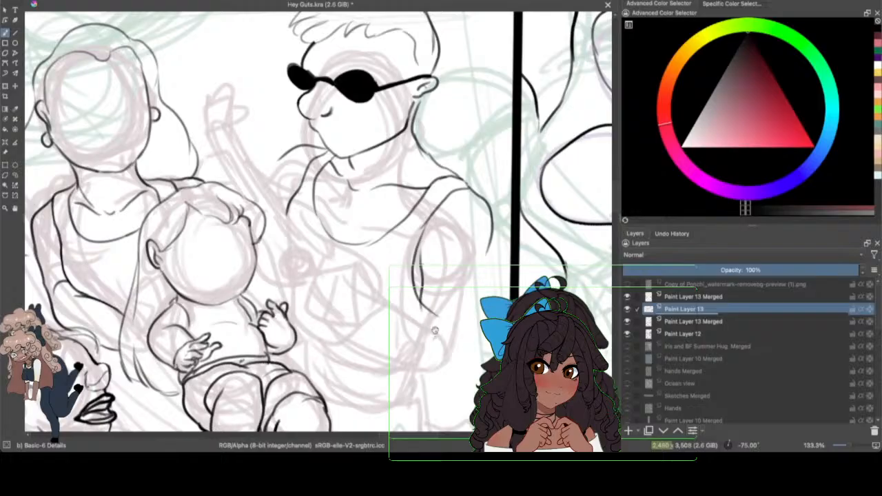
Step: Ink the right adult figure's outer upper arm and the top of the forearm, and extend the far shoulder line outward
drag(491, 227, 476, 365)
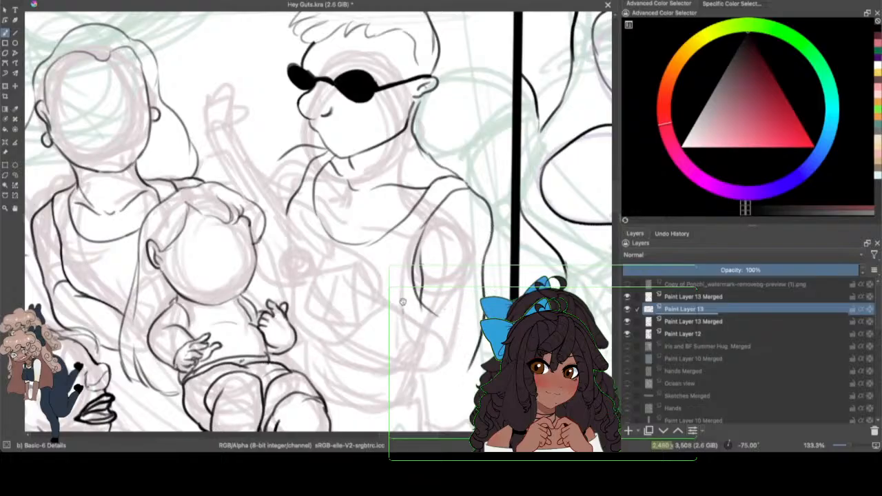
drag(413, 307, 458, 324)
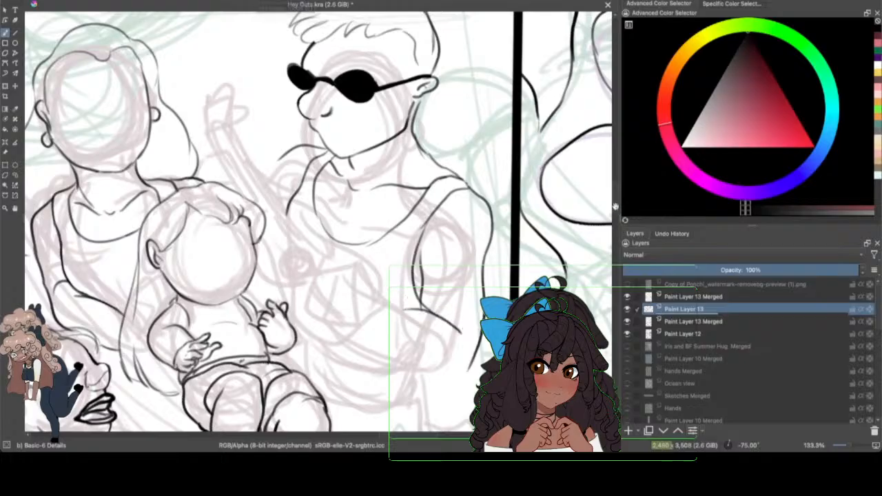
drag(615, 205, 615, 203)
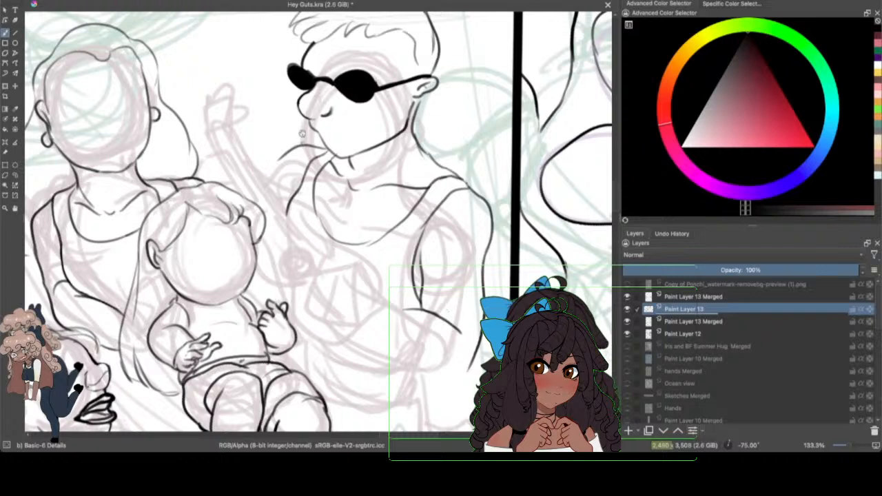
drag(278, 155, 264, 167)
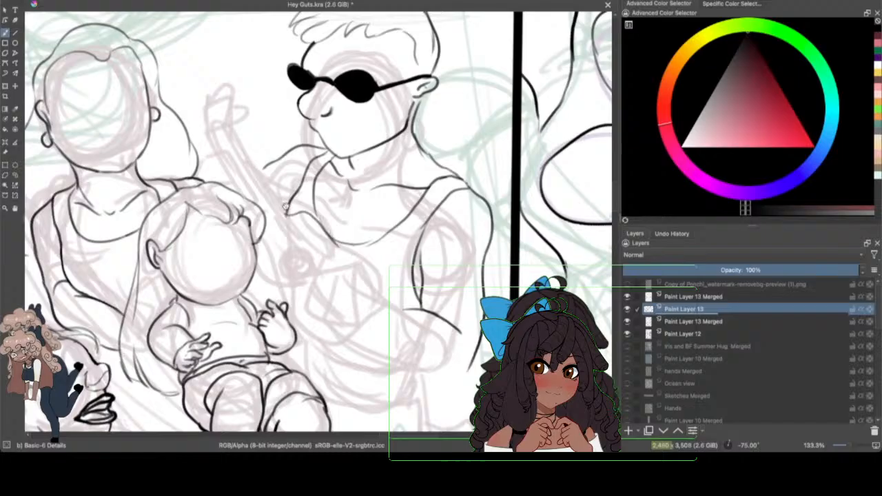
Step: Ink the curved outline of the guitar's body around its rounded end and back toward the baby's hand, and save the drawing
mouse_move(282, 204)
mouse_down()
mouse_move(327, 262)
mouse_move(387, 295)
mouse_move(383, 324)
mouse_up()
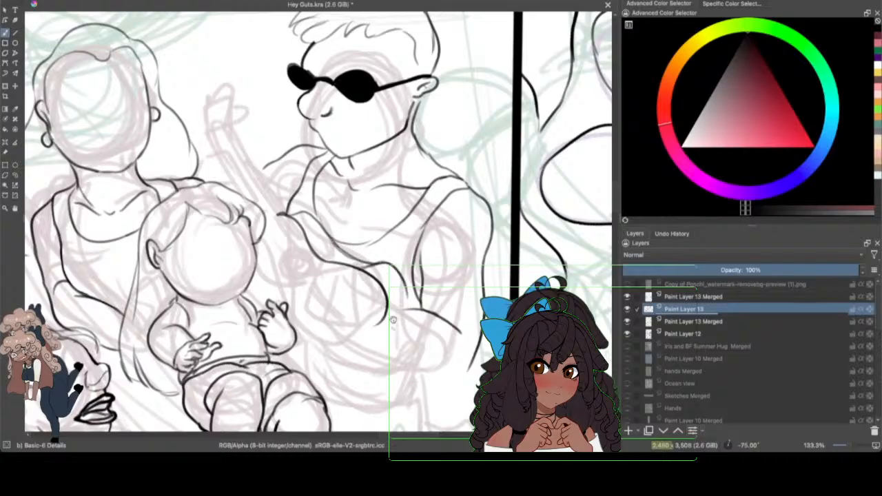
drag(384, 292, 388, 336)
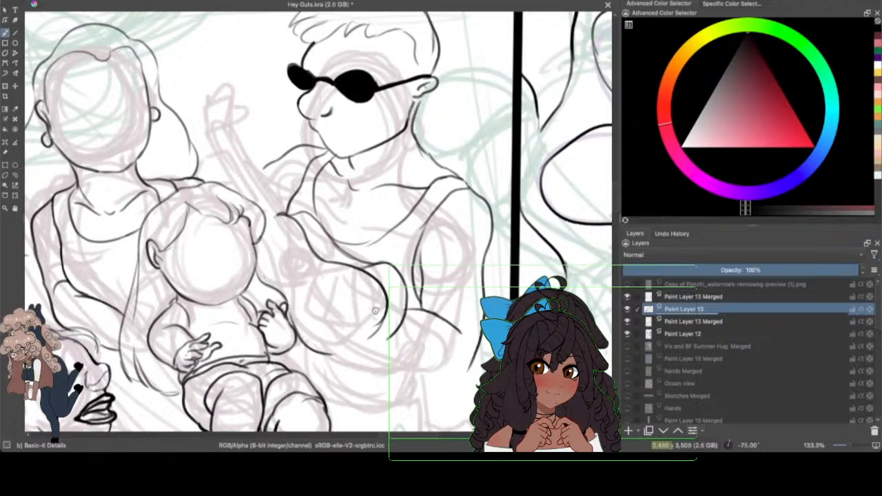
drag(367, 333, 331, 354)
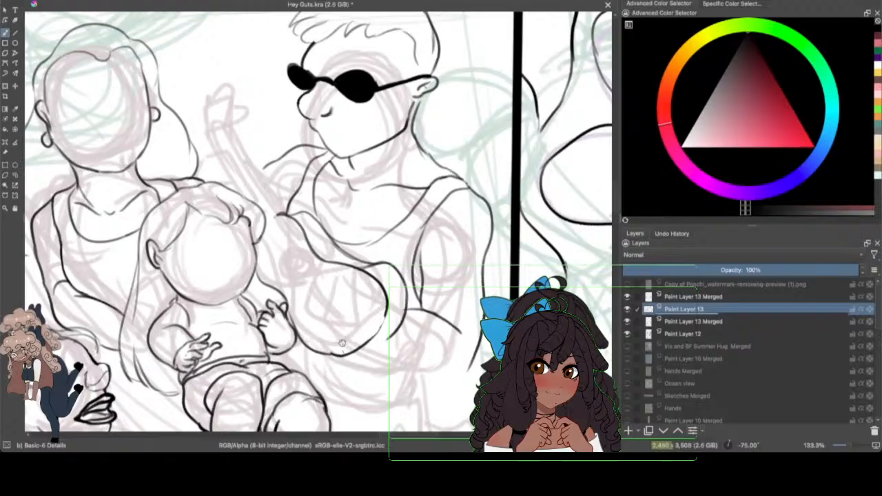
drag(311, 48, 303, 60)
scroll(606, 186, down, 2)
mouse_move(385, 245)
mouse_down()
mouse_move(379, 270)
mouse_move(332, 292)
mouse_up()
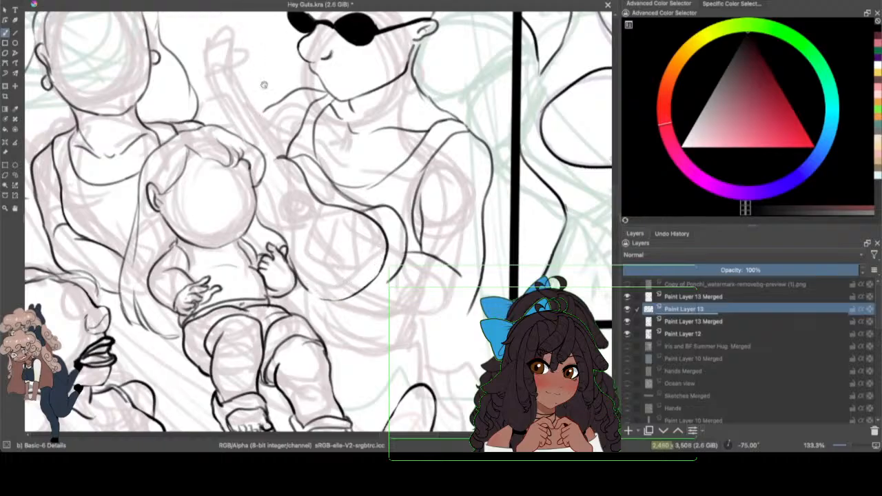
mouse_move(303, 279)
mouse_down()
mouse_move(329, 296)
mouse_move(345, 287)
mouse_up()
click(53, 1)
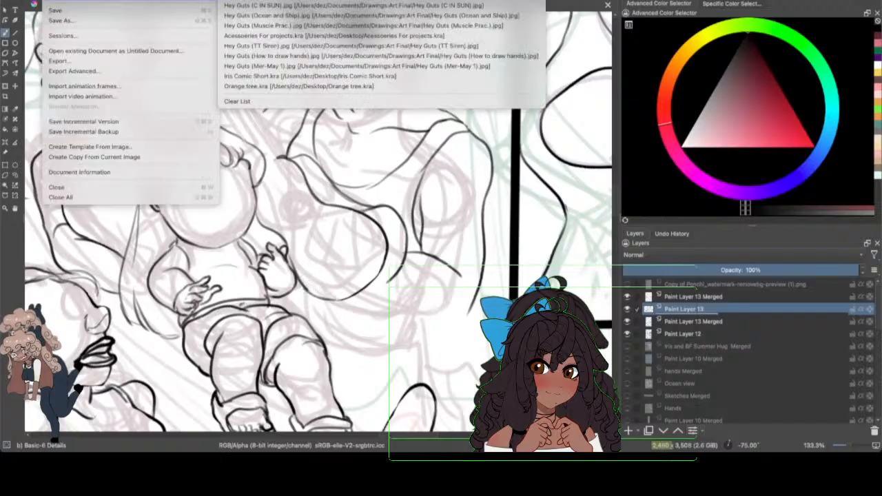
click(62, 11)
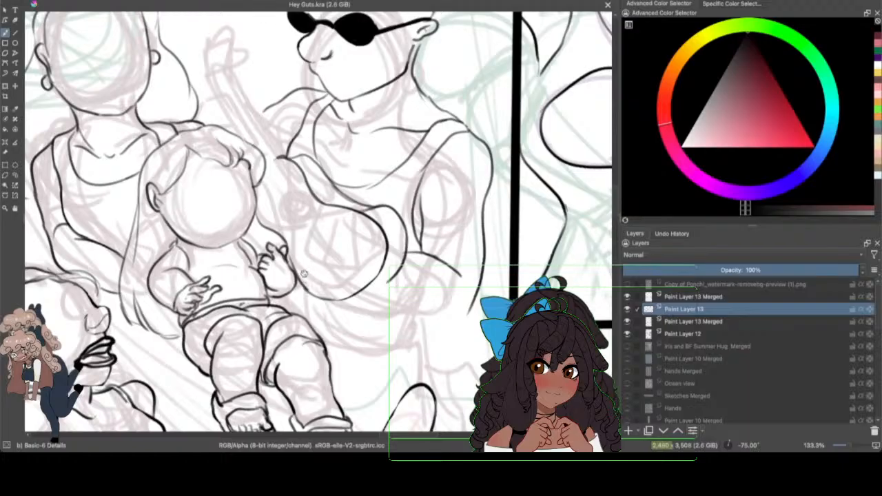
Step: Try to rework the guitar body's lower edge beside the baby's hand and undo the stroke
mouse_move(301, 269)
mouse_down()
mouse_move(317, 285)
mouse_move(342, 289)
mouse_up()
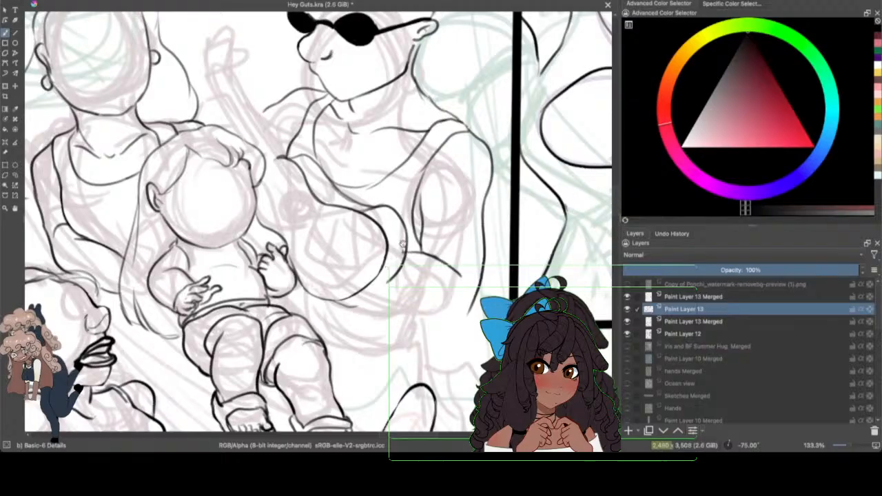
click(72, 0)
click(81, 0)
Step: Ink the upper edge of the guitar's neck, undoing the freehand retrace and drawing it straight with the Line tool
drag(616, 218, 606, 176)
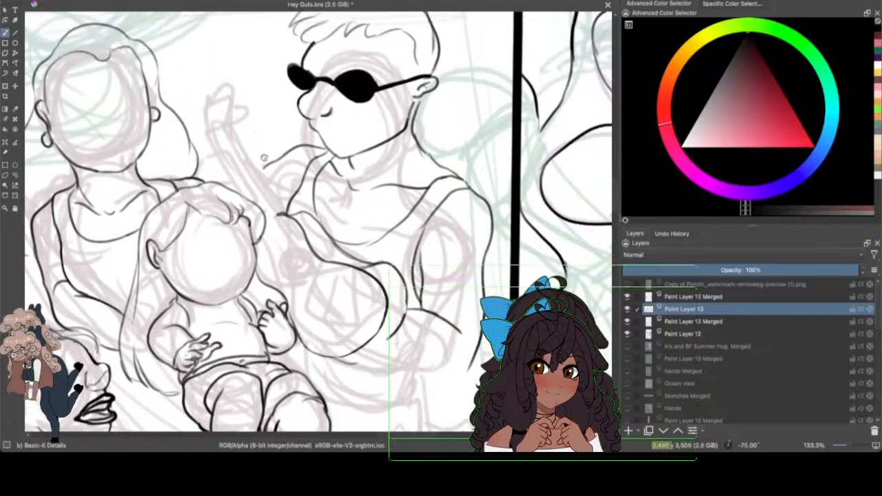
drag(281, 212, 290, 201)
drag(231, 132, 280, 210)
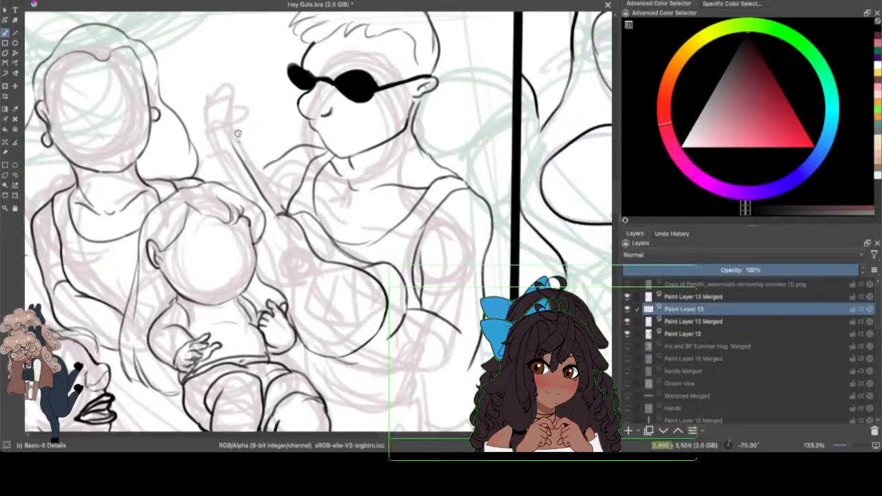
drag(236, 142, 278, 204)
click(65, 0)
click(75, 5)
click(16, 32)
mouse_move(242, 140)
mouse_down()
mouse_move(279, 207)
mouse_move(284, 191)
mouse_up()
Step: Draw the guitar neck's opposite edge and short end lines with the Line tool, and undo the stray line toward the headstock
click(6, 31)
click(15, 32)
mouse_move(279, 216)
mouse_down()
mouse_move(264, 236)
mouse_move(276, 222)
mouse_up()
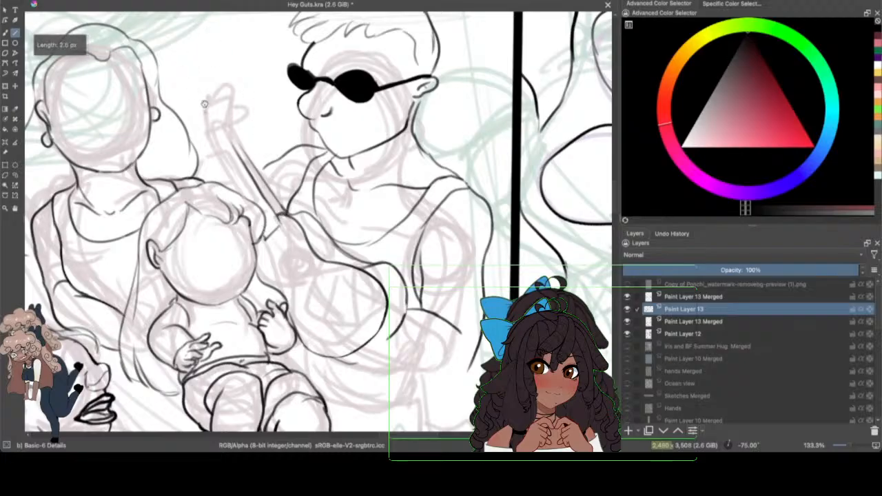
drag(210, 144, 238, 191)
mouse_move(223, 135)
mouse_down()
mouse_move(238, 159)
mouse_move(201, 128)
mouse_move(206, 137)
mouse_move(218, 118)
mouse_move(237, 152)
mouse_move(244, 122)
mouse_move(243, 147)
mouse_move(223, 114)
mouse_move(228, 86)
mouse_up()
click(66, 0)
click(74, 0)
Step: Return to the freehand brush and compare the inked guitar neck with the Paint Layer 12 sketch hidden and shown
click(9, 31)
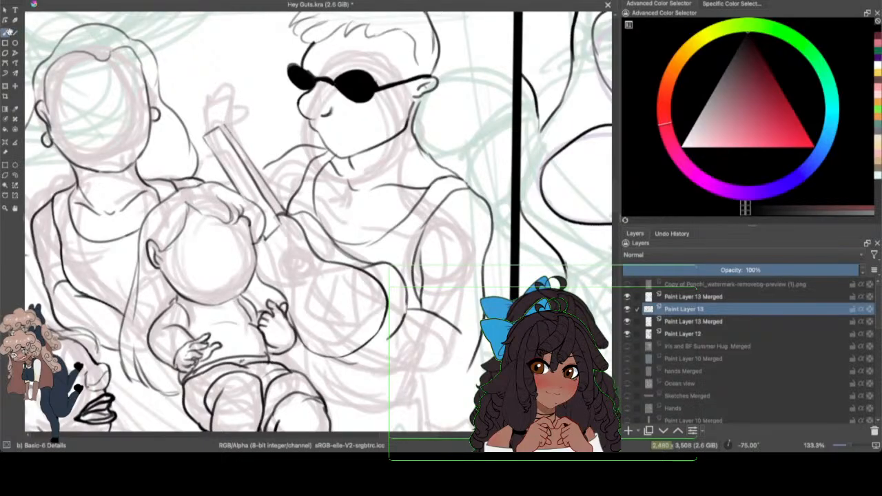
click(627, 334)
click(627, 334)
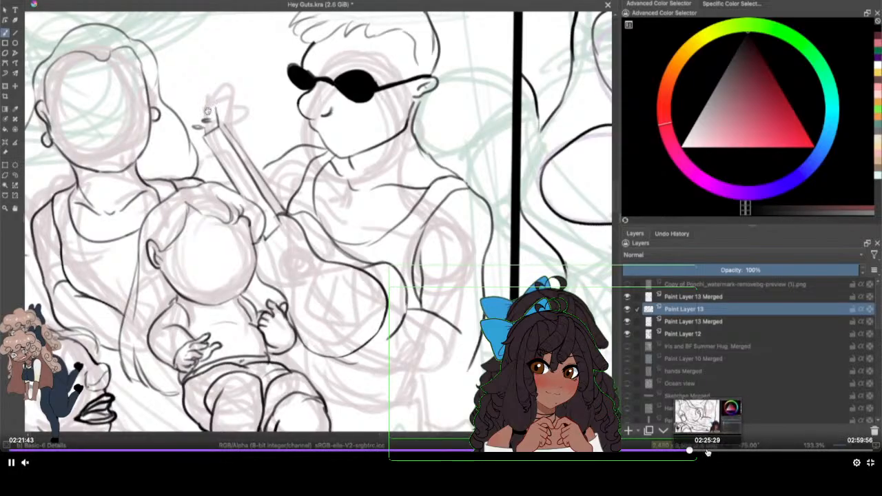
click(712, 451)
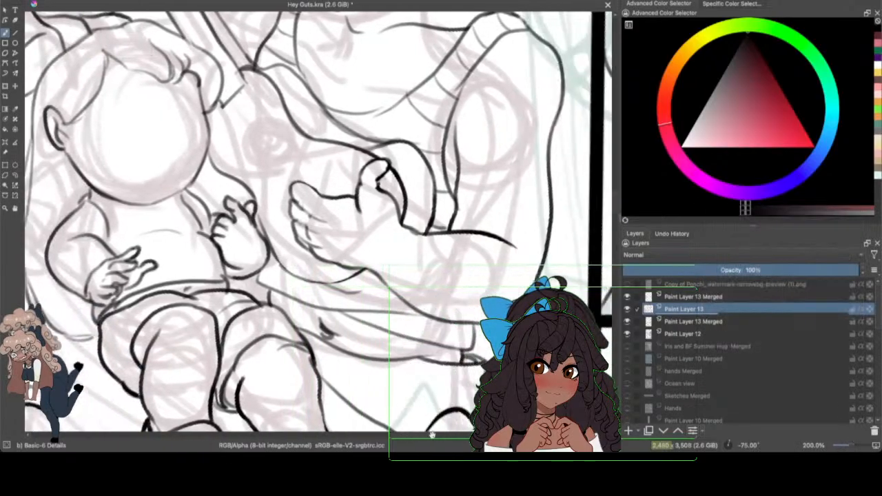
Step: Save the drawing and check the strumming hand's line art up close with the Paint Layer 12 sketch hidden and shown
click(58, 2)
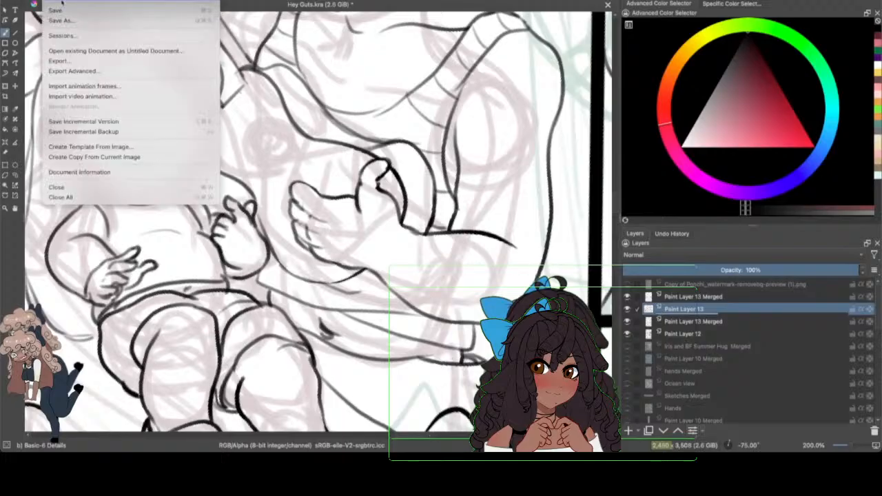
click(63, 12)
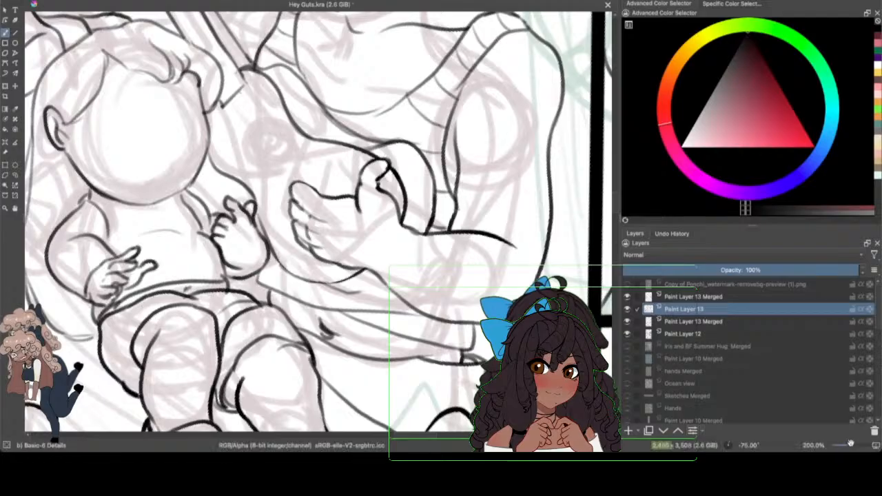
mouse_move(850, 445)
mouse_down()
mouse_move(842, 445)
mouse_move(854, 445)
mouse_up()
click(627, 333)
click(627, 334)
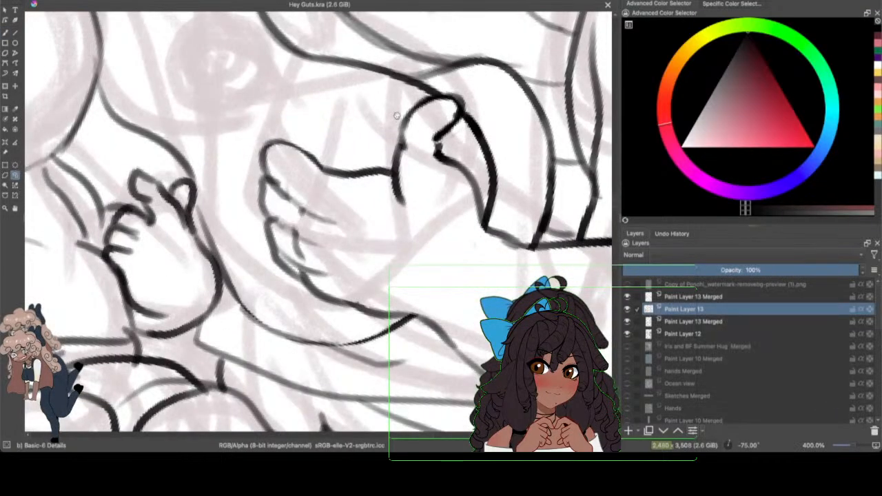
Step: Select the strumming hand's thumb tip, rotate it upright and shift it toward the fingers, and ink its edge back to the wrist
mouse_move(395, 114)
mouse_down()
mouse_move(398, 136)
mouse_move(443, 131)
mouse_up()
key(ctrl+t)
drag(504, 124, 463, 68)
drag(441, 119, 416, 117)
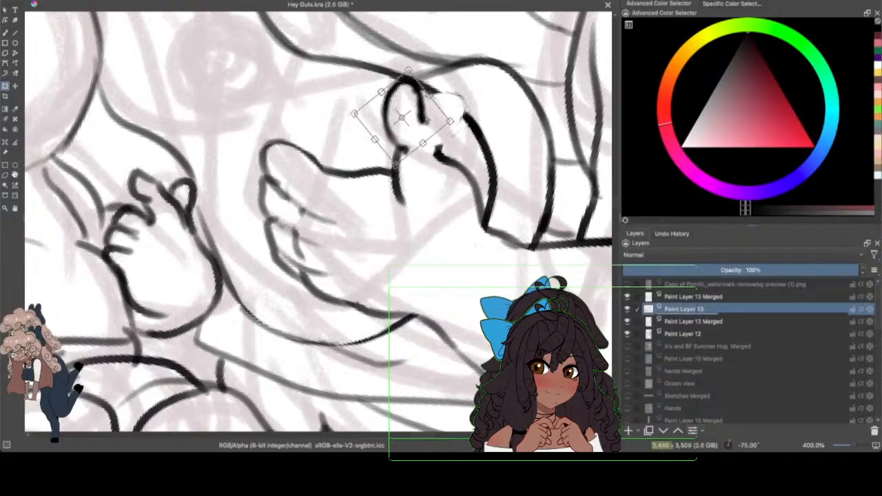
key(Return)
key(b)
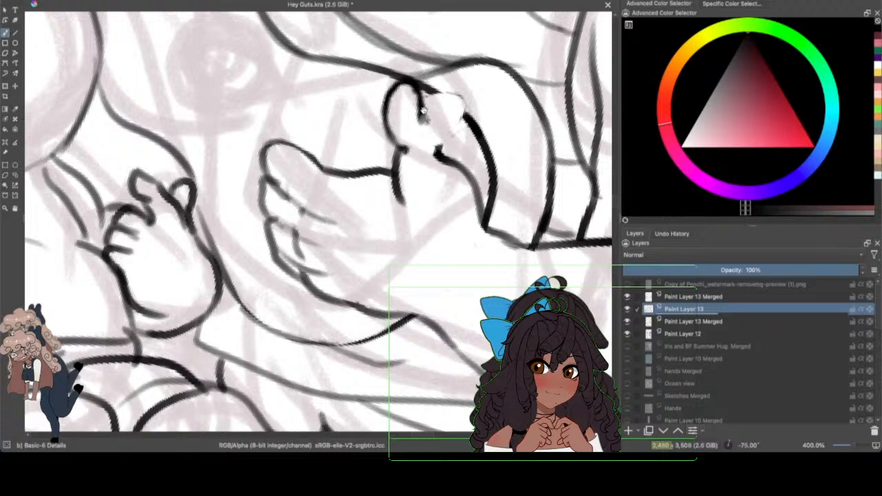
drag(421, 108, 443, 156)
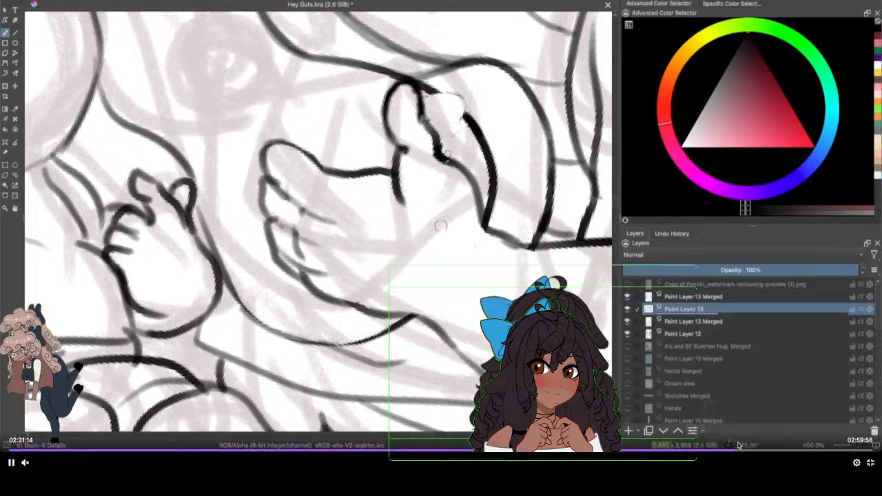
Step: Hide the Paint Layer 12 sketch to review the panel's clean line art, and save the drawing
scroll(344, 295, down, 2)
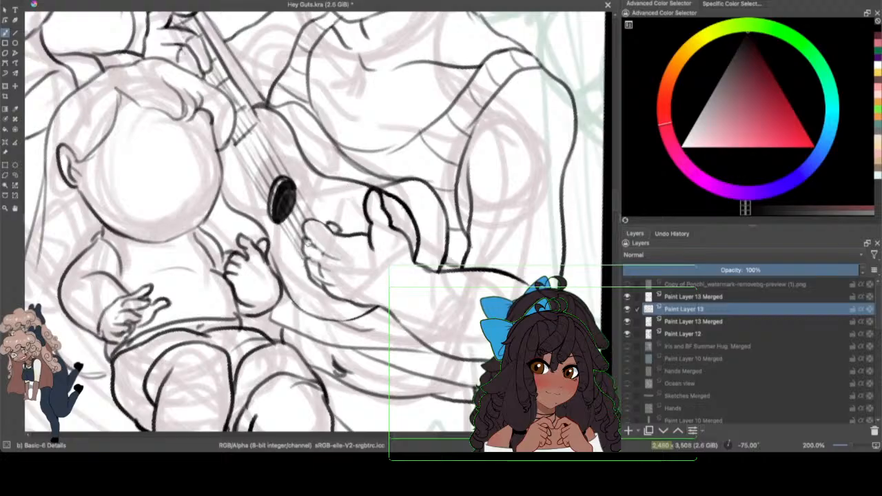
drag(851, 444, 839, 444)
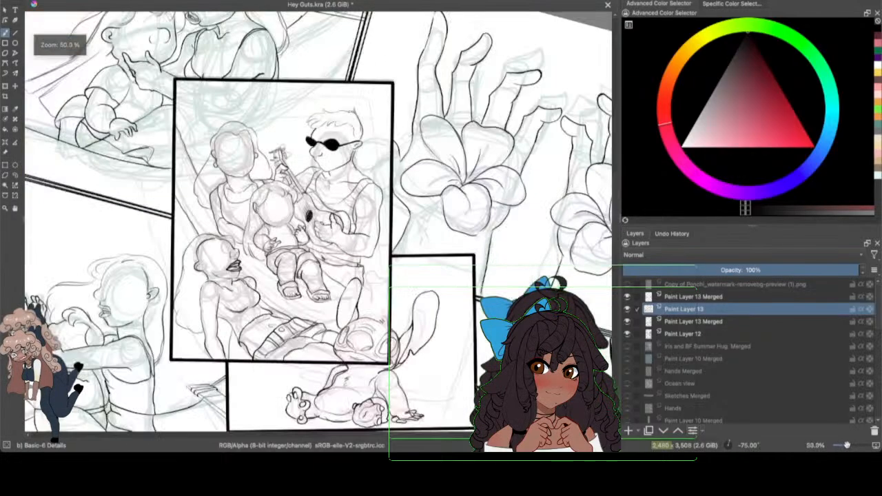
click(628, 333)
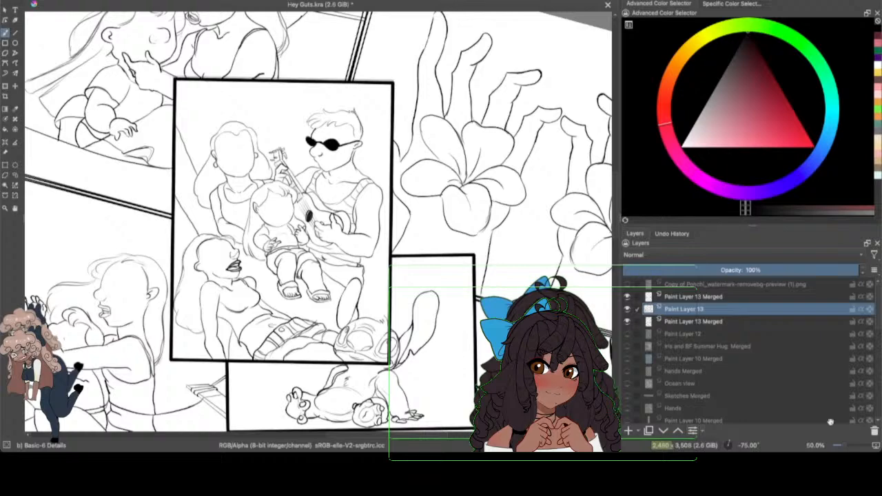
drag(844, 445, 853, 448)
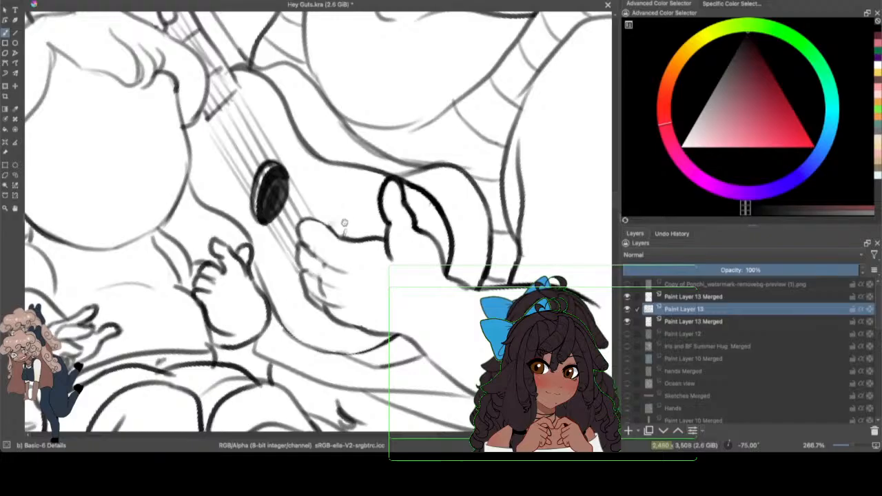
click(48, 0)
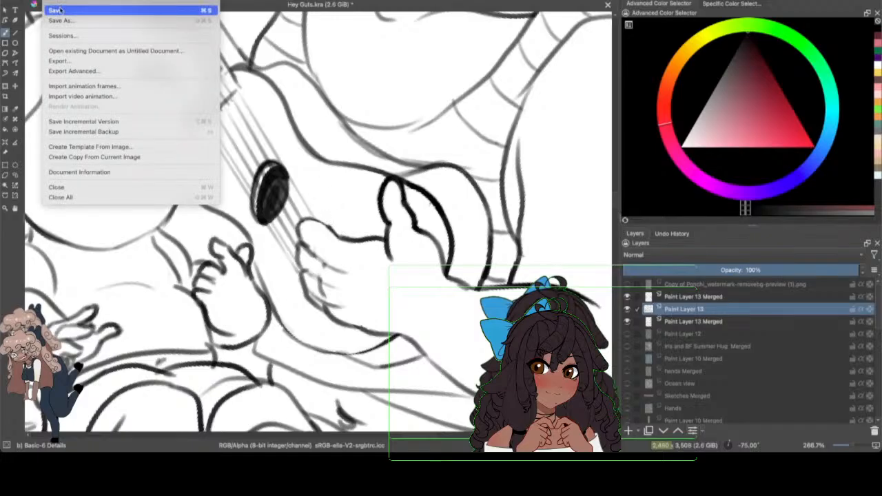
click(65, 9)
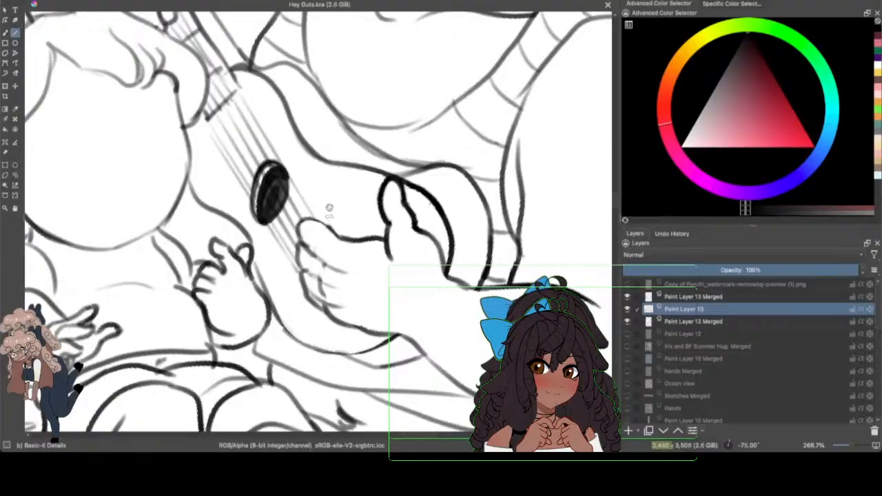
Step: Try to draw short straight segments above the strumming hand's index finger with the Line tool and undo them
mouse_move(329, 208)
mouse_down()
mouse_move(328, 218)
mouse_move(335, 210)
mouse_move(346, 221)
mouse_up()
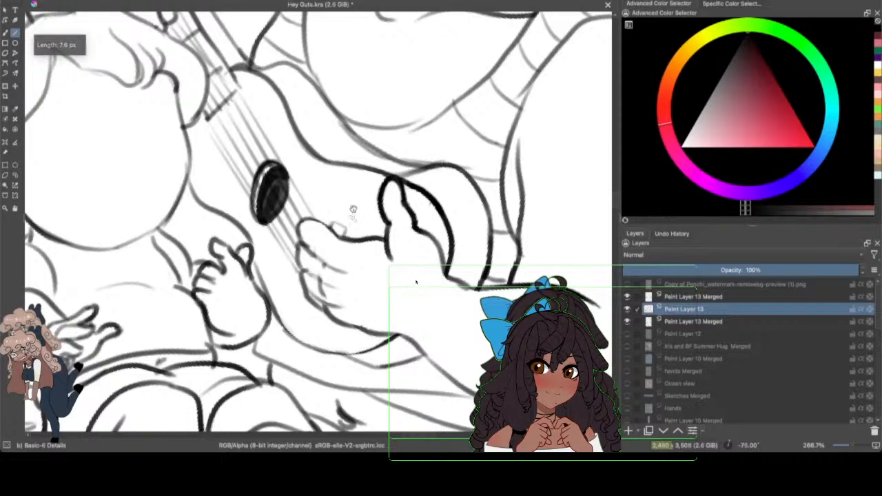
click(74, 0)
click(77, 0)
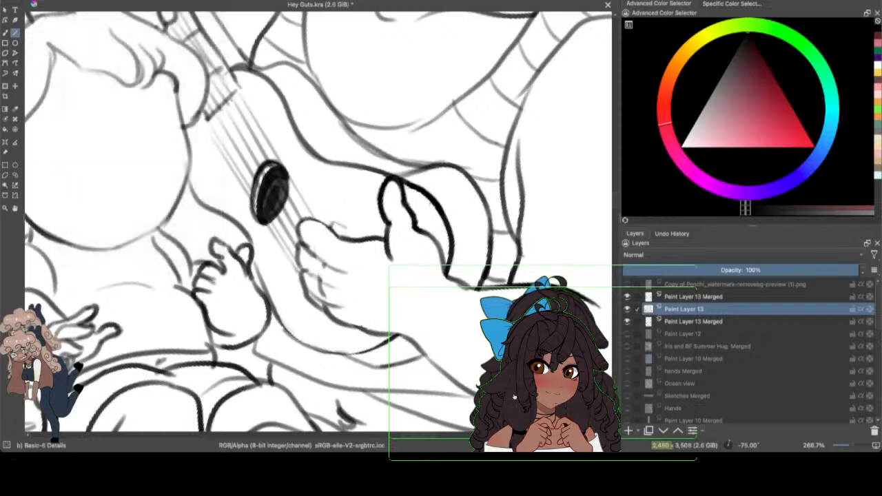
click(75, 0)
click(77, 0)
click(75, 0)
click(77, 0)
Step: Draw short straight strokes with the Line tool above the strumming hand and at the end of the guitar's strings
drag(341, 229, 358, 233)
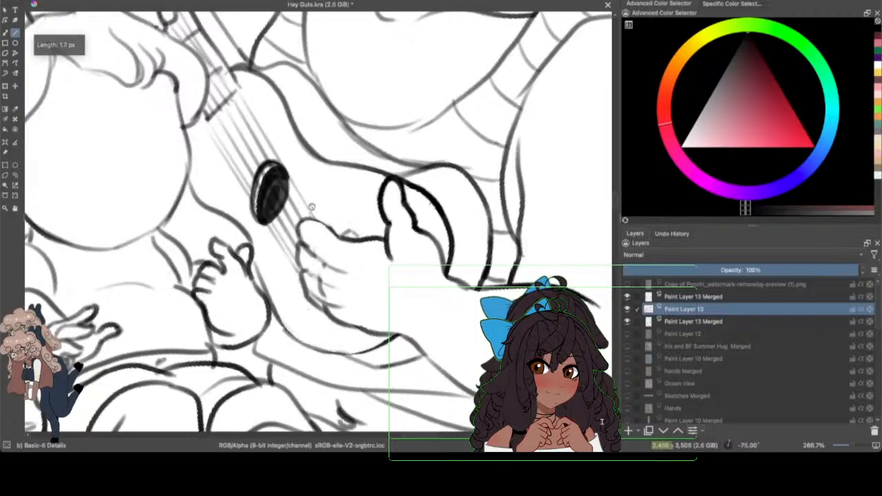
drag(310, 207, 314, 214)
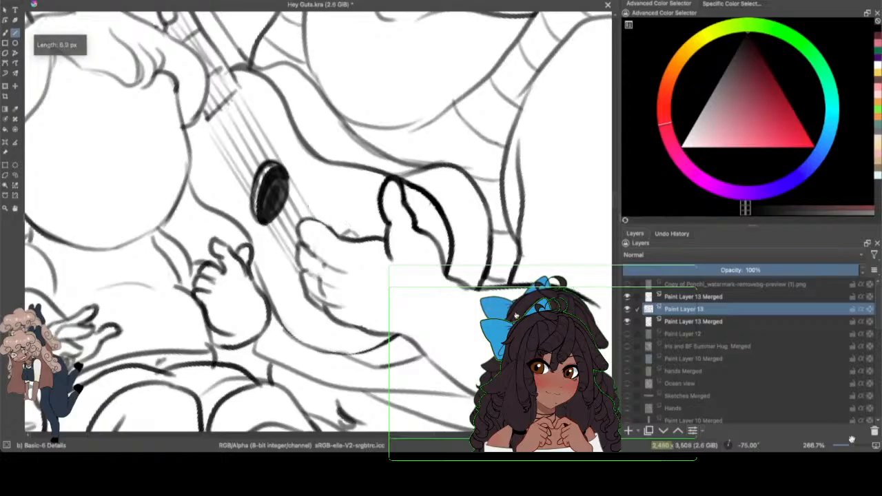
Step: Show the Paint Layer 12 sketch again and review the whole comic page
drag(851, 444, 848, 445)
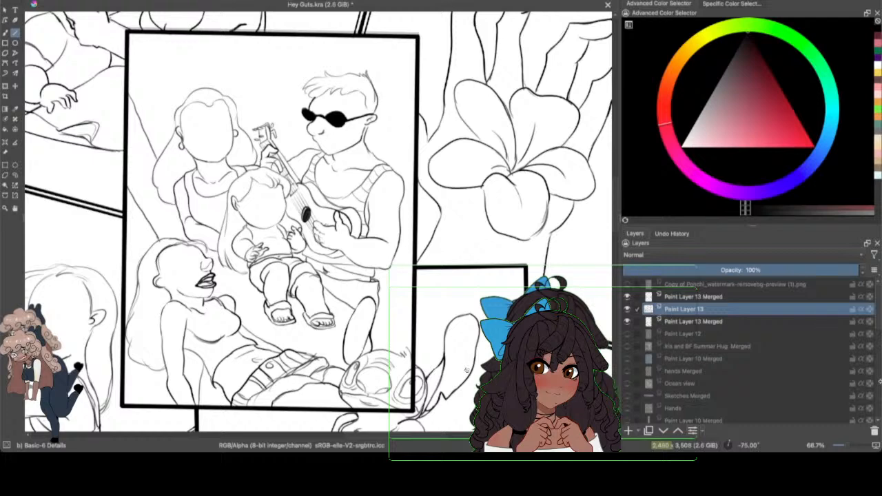
click(626, 333)
drag(846, 444, 843, 444)
drag(461, 382, 470, 397)
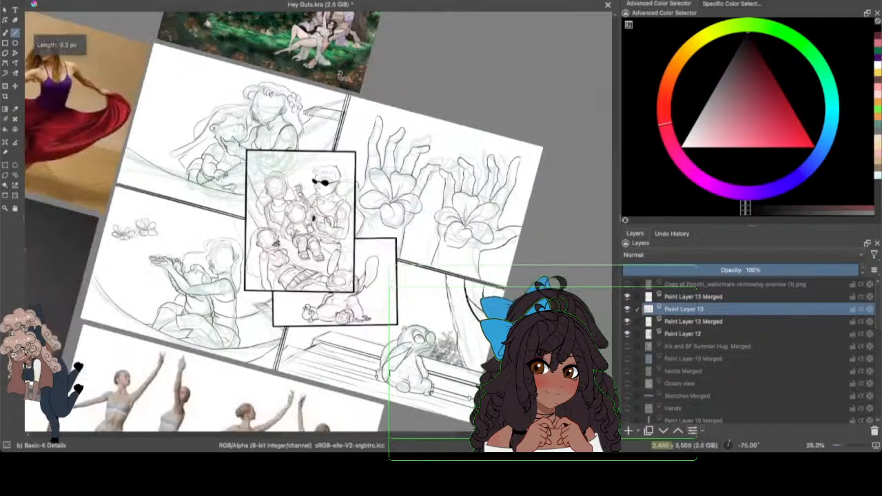
Step: Straighten the comic page, hide the Paint Layer 12 sketch and save the drawing
key(4)
key(4)
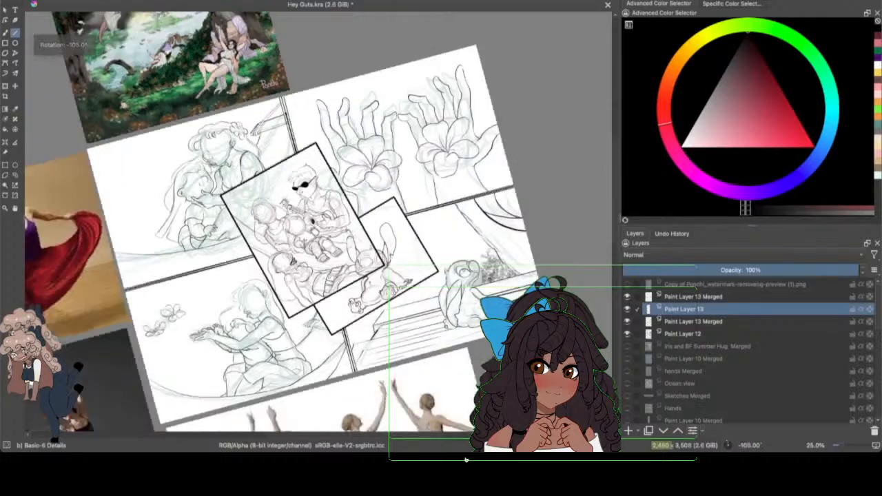
key(6)
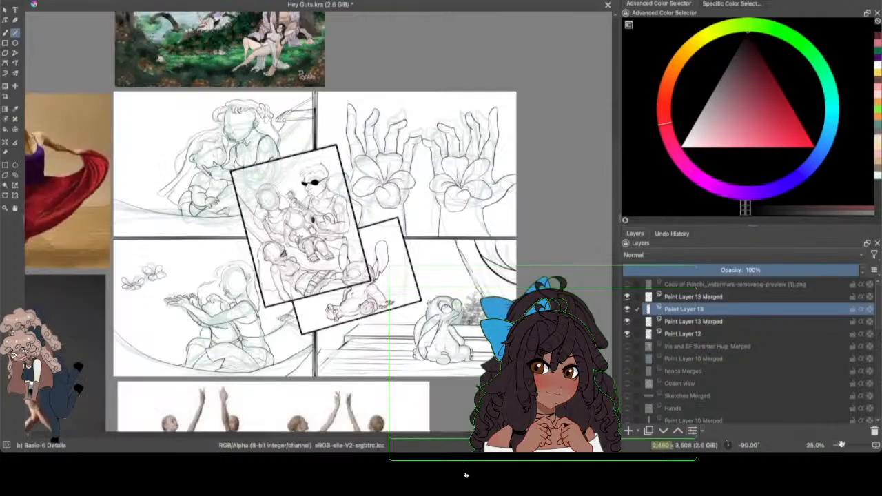
drag(845, 445, 844, 447)
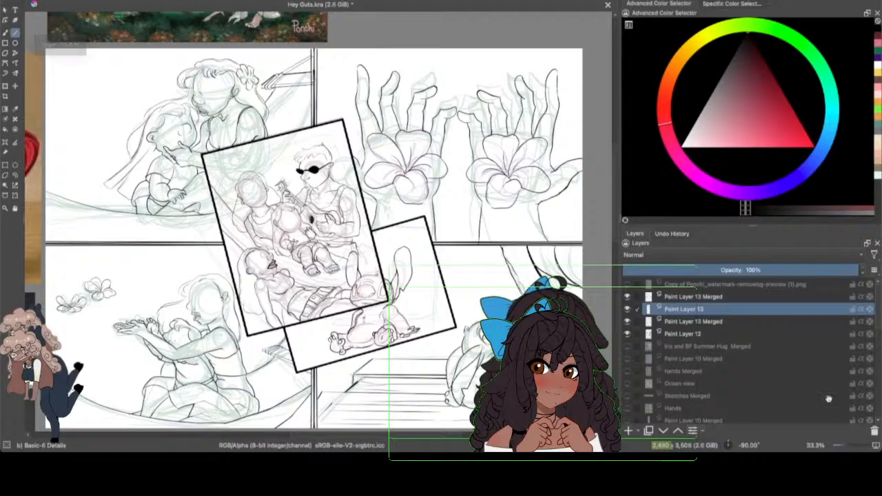
scroll(614, 208, down, 1)
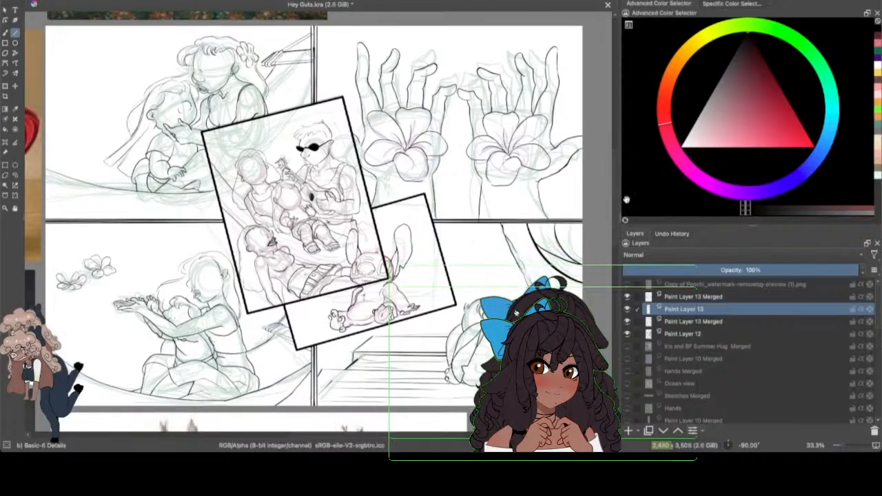
click(626, 334)
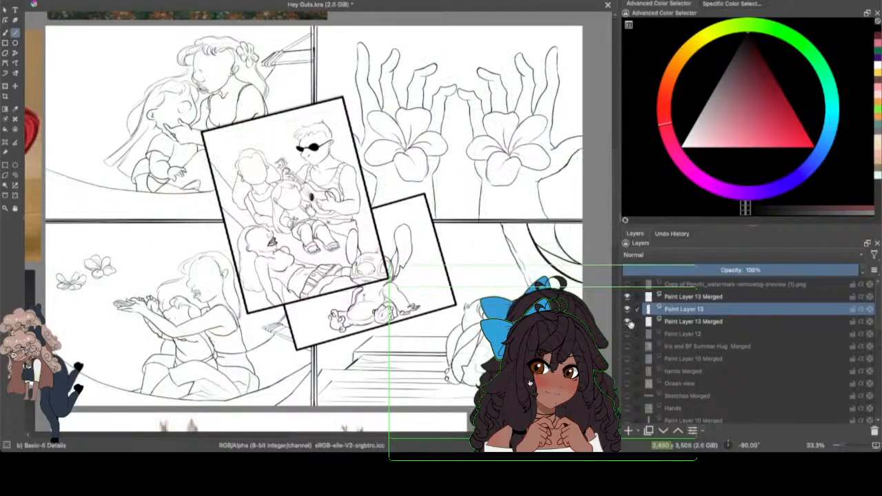
click(53, 0)
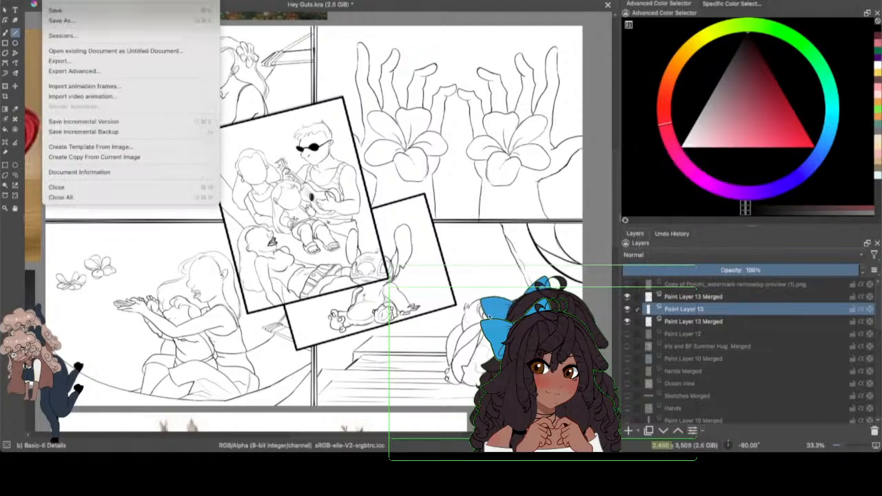
click(59, 11)
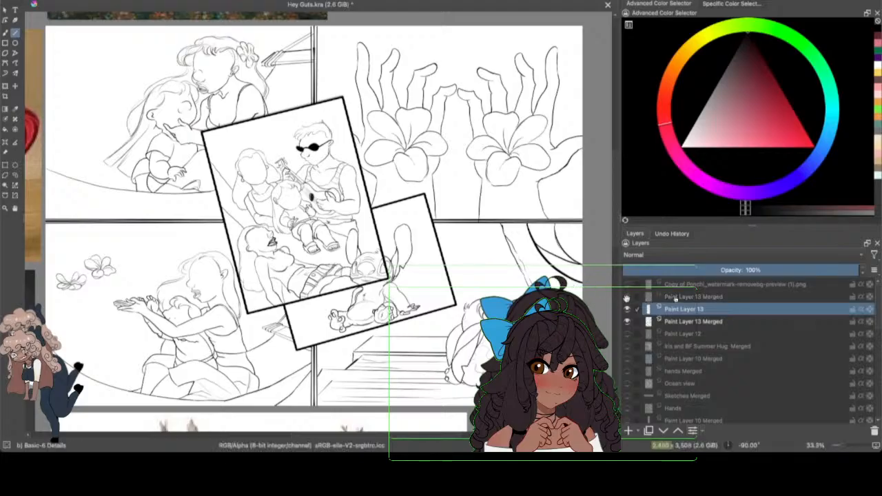
Step: On the upper Paint Layer 13 Merged, erase the family panel's border where it crosses Stitch, using the Eraser Small brush
click(626, 297)
click(626, 296)
click(626, 296)
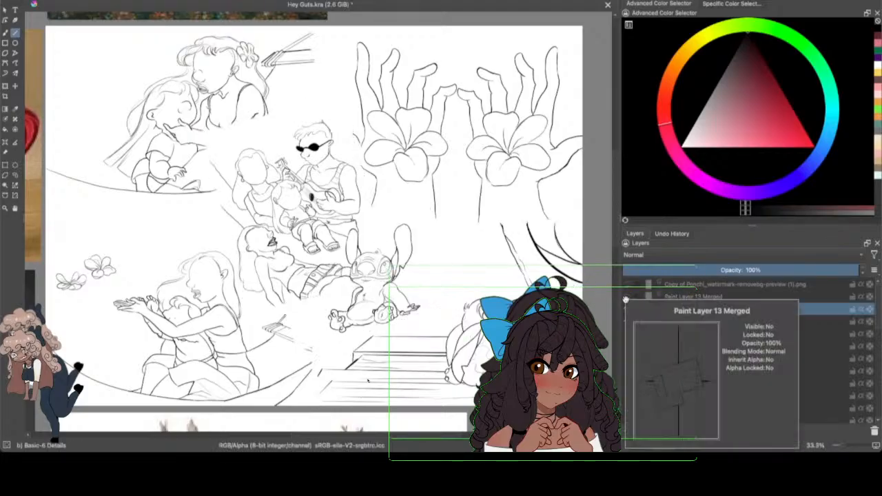
click(626, 296)
click(689, 296)
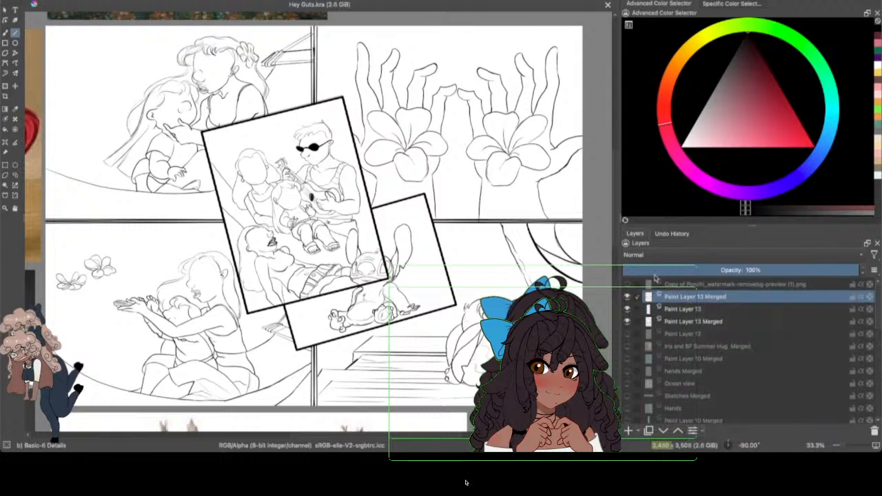
key(b)
key(F6)
click(158, 16)
click(372, 101)
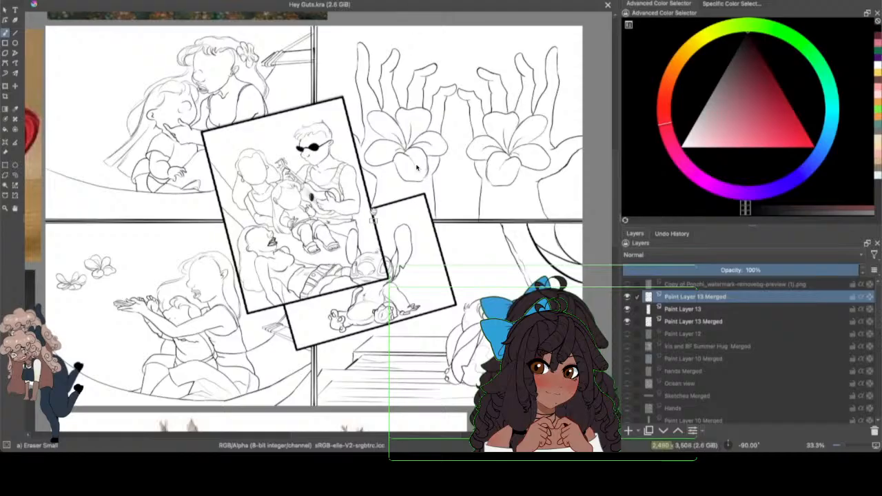
mouse_move(386, 262)
mouse_down()
mouse_move(383, 277)
mouse_move(369, 274)
mouse_move(337, 289)
mouse_up()
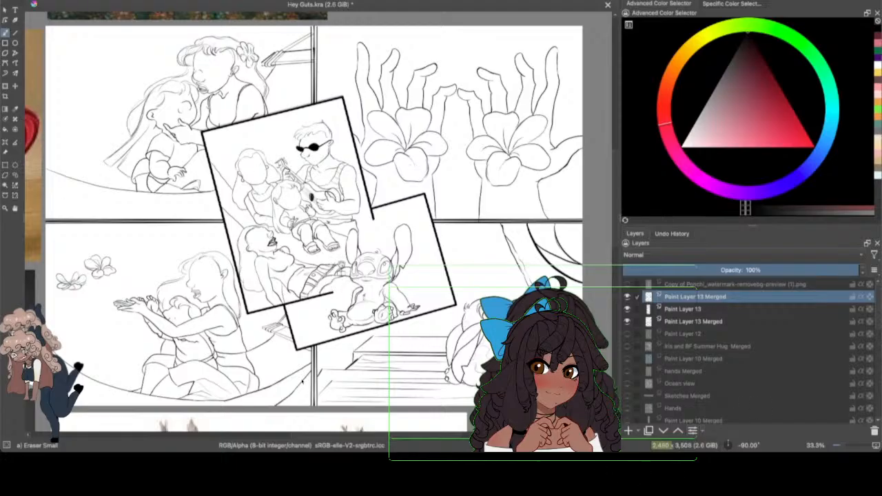
Step: Toggle the visibility of Paint Layer 13 and both Paint Layer 13 Merged layers to check which line art each one holds
click(626, 321)
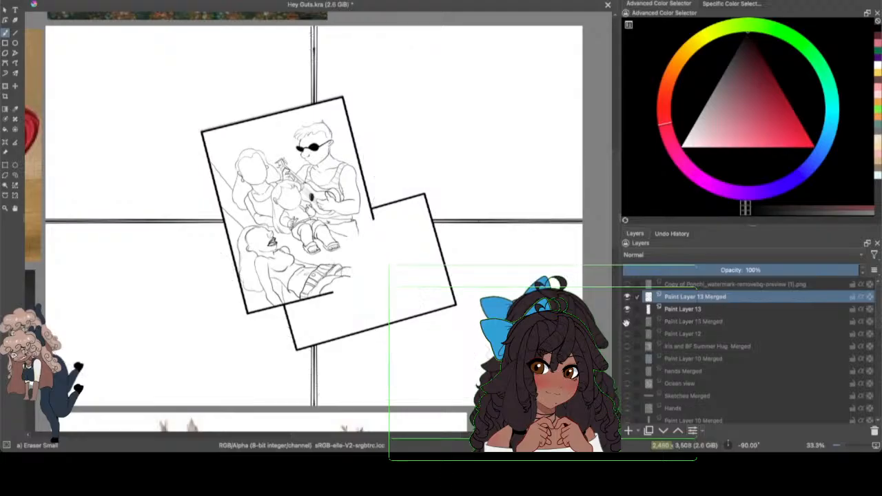
click(626, 321)
click(626, 310)
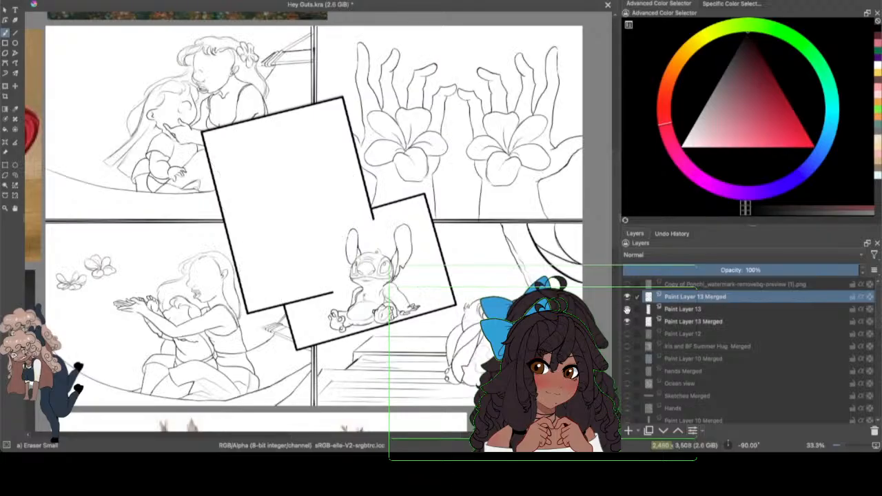
click(626, 310)
click(626, 310)
click(626, 310)
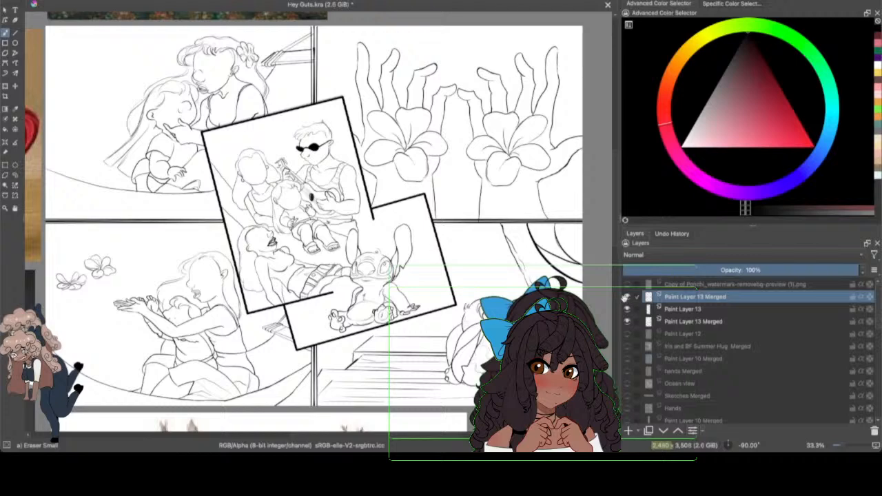
click(628, 307)
click(628, 308)
click(628, 297)
click(629, 296)
Step: Add a new paint layer above Paint Layer 13 for the Basic-6 Details brush, and save the drawing
click(675, 308)
click(628, 431)
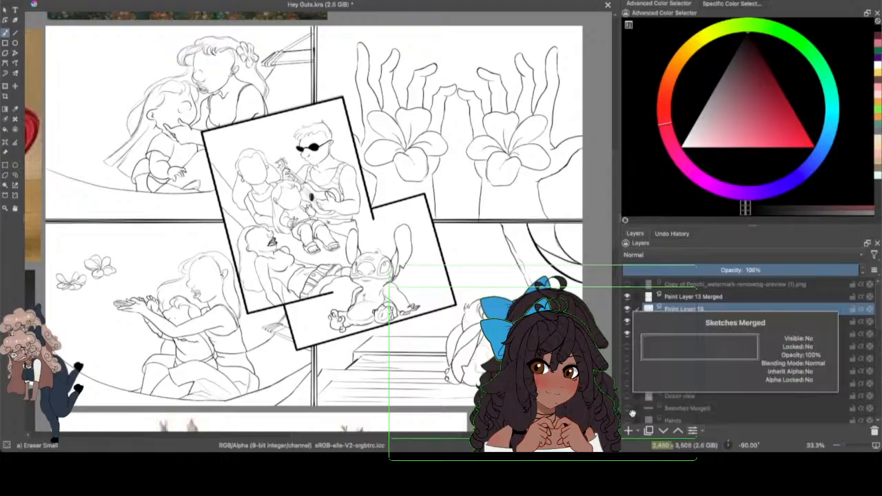
click(124, 2)
click(243, 44)
click(362, 46)
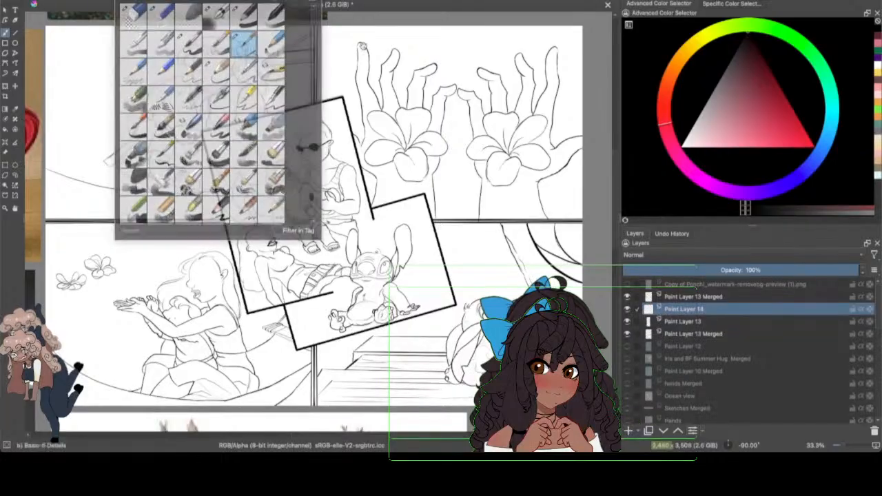
click(57, 1)
click(62, 11)
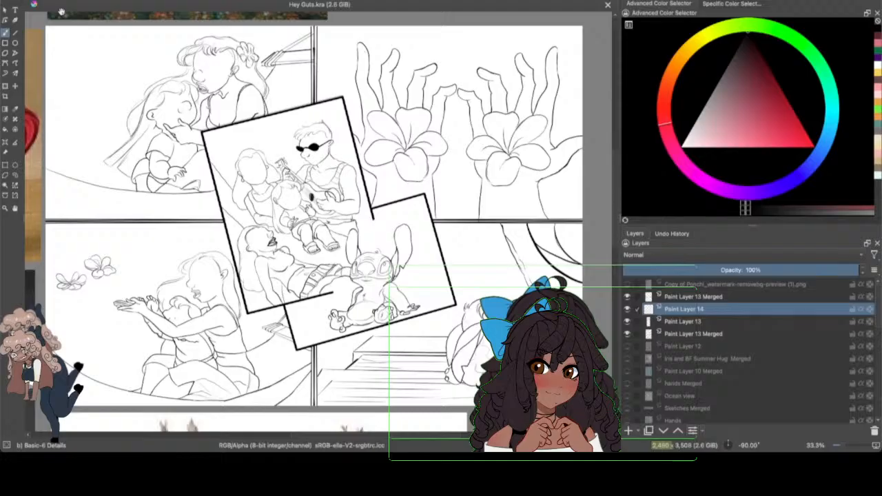
drag(842, 445, 851, 446)
drag(434, 434, 411, 434)
scroll(615, 190, down, 3)
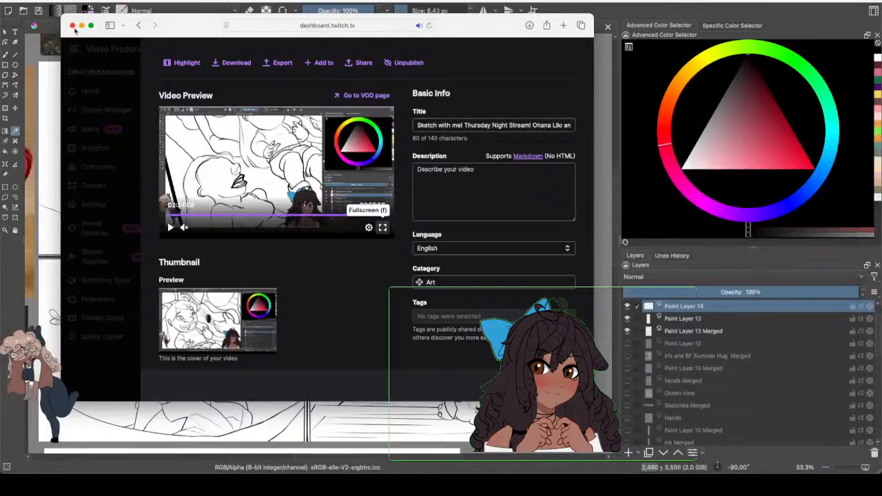
Step: Close the Twitch dashboard window and examine the inked faces and figures up close, panel by panel
click(72, 26)
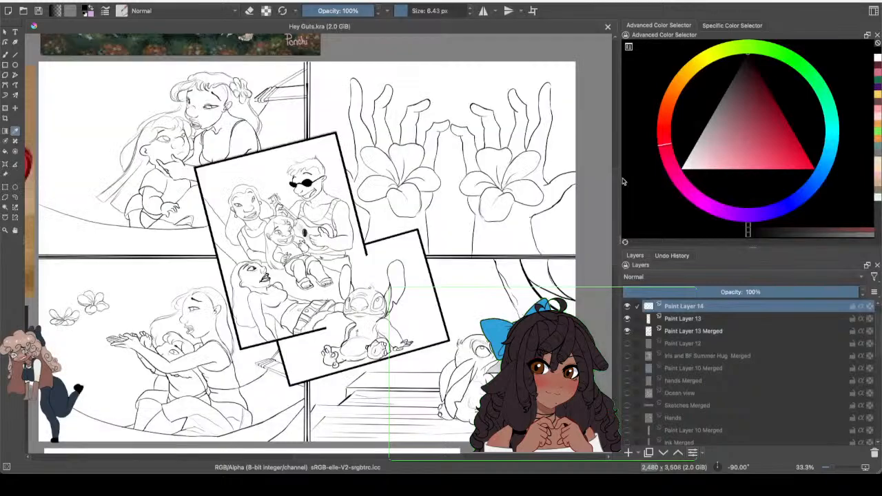
drag(613, 197, 615, 189)
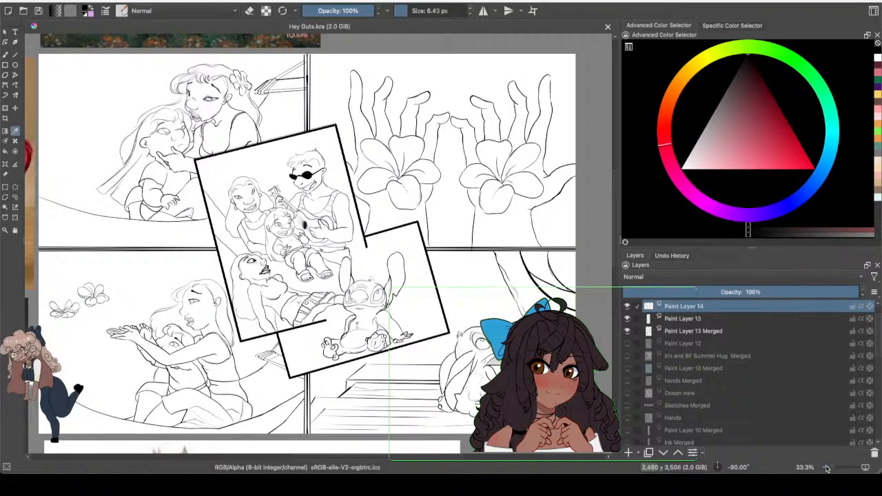
drag(826, 468, 838, 466)
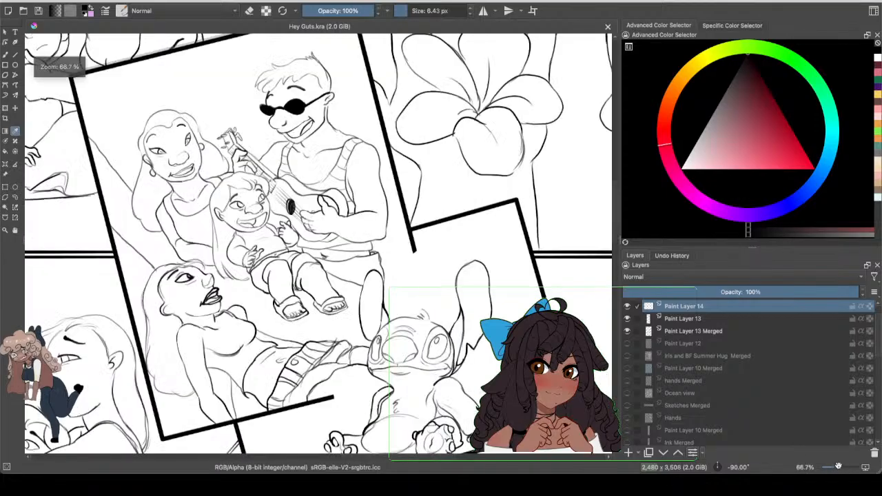
drag(363, 457, 304, 456)
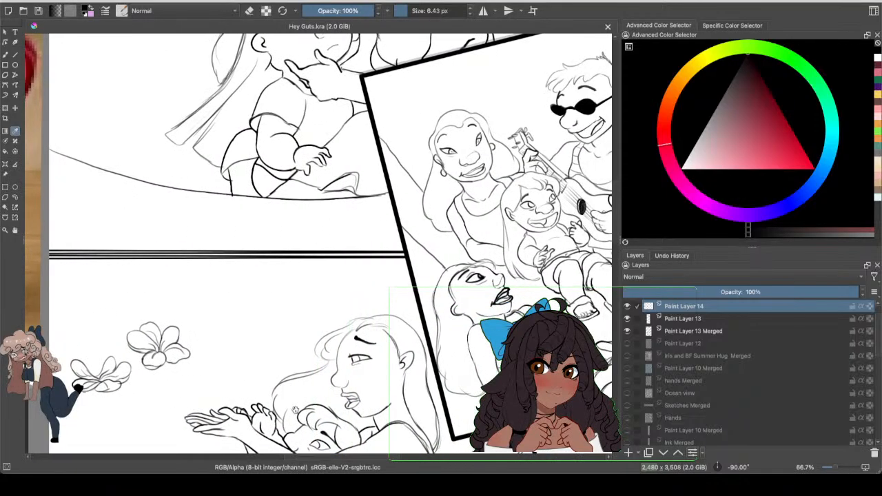
scroll(613, 168, up, 5)
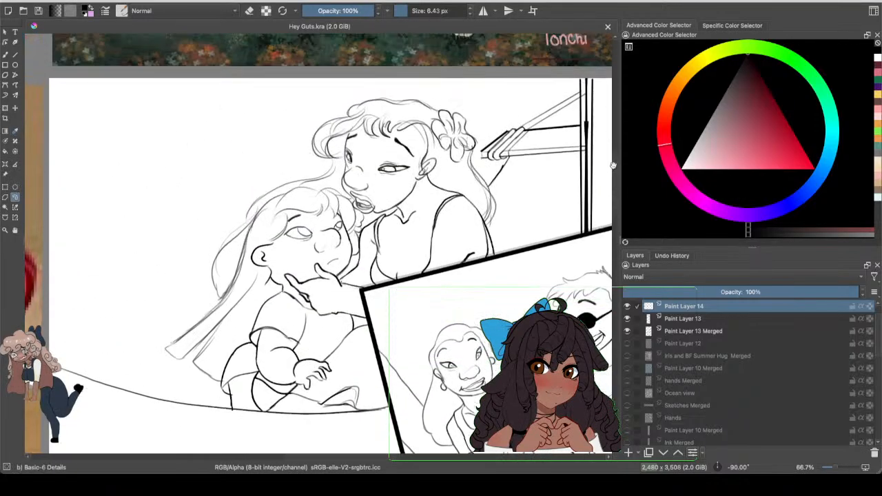
scroll(613, 169, down, 1)
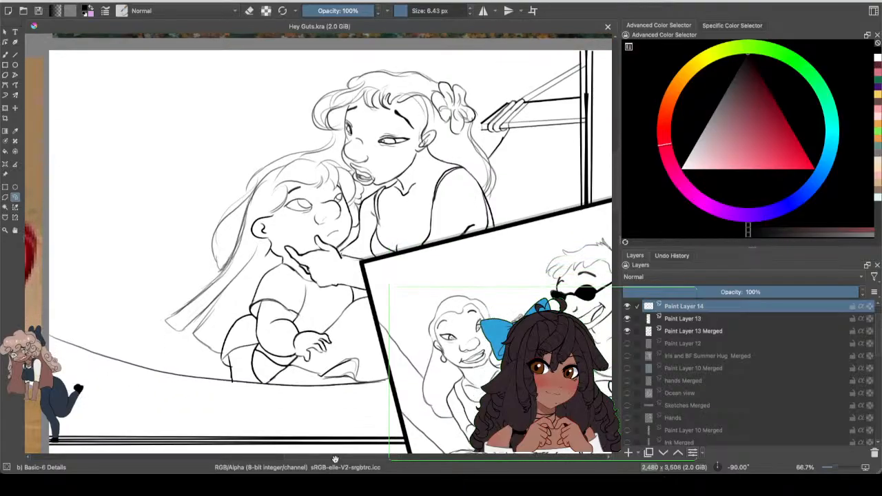
drag(335, 459, 445, 435)
drag(614, 188, 613, 243)
drag(426, 456, 389, 420)
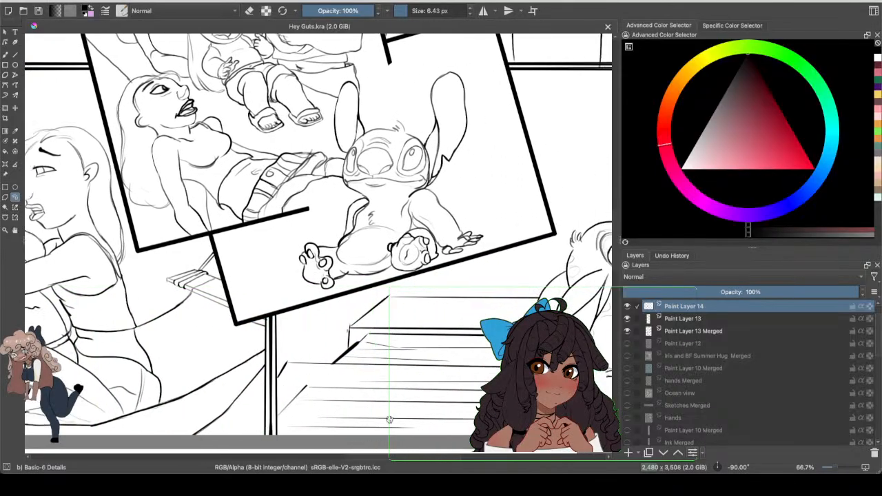
scroll(611, 192, up, 5)
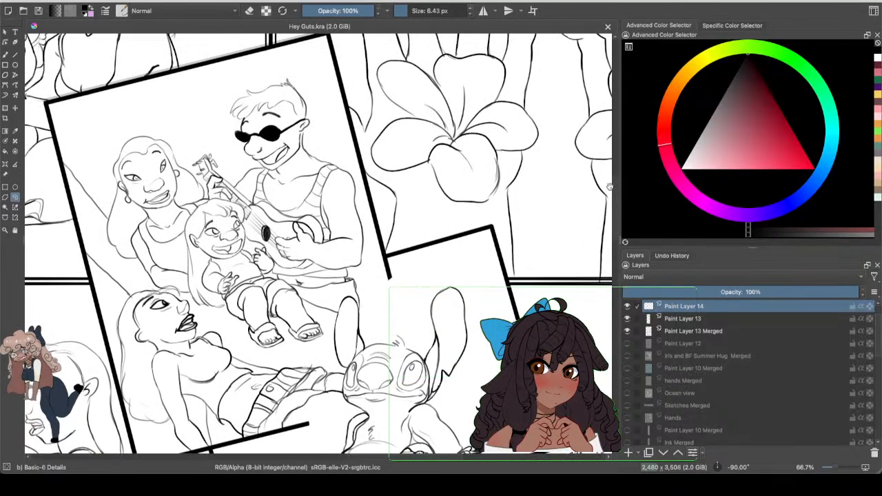
scroll(610, 185, up, 1)
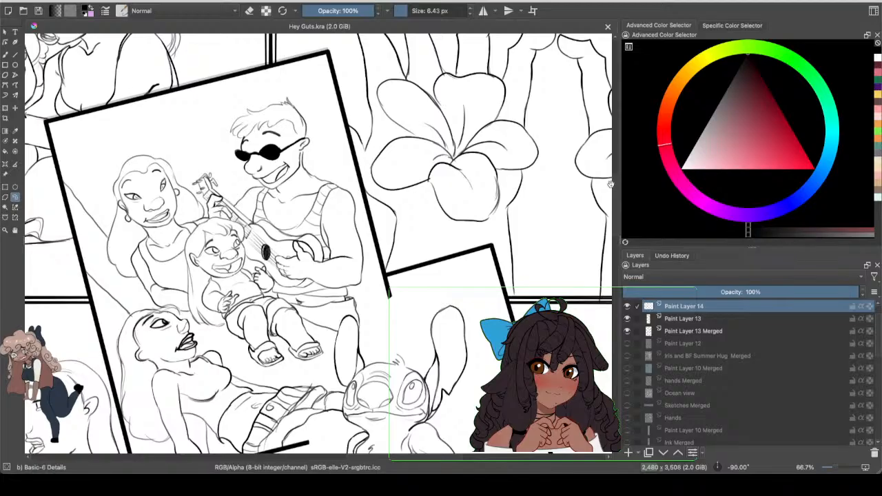
scroll(610, 183, down, 5)
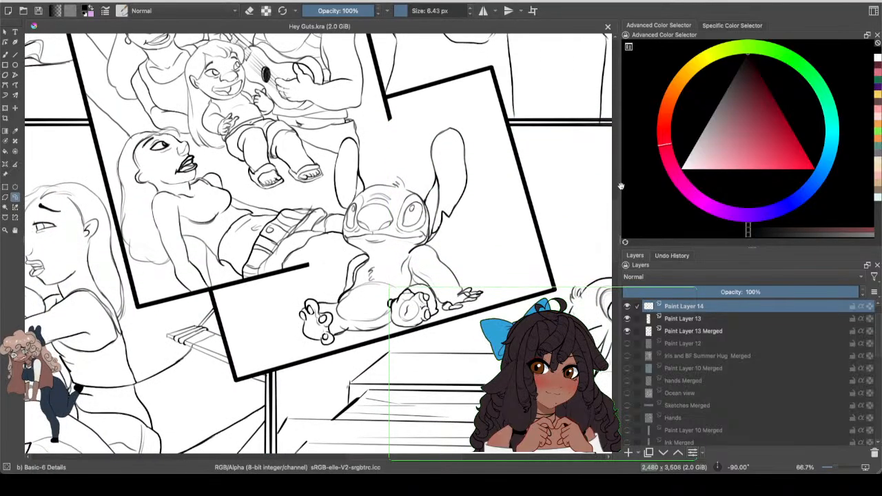
Step: Review the line art of the whole comic page across all its panels
scroll(613, 191, down, 3)
scroll(606, 196, up, 1)
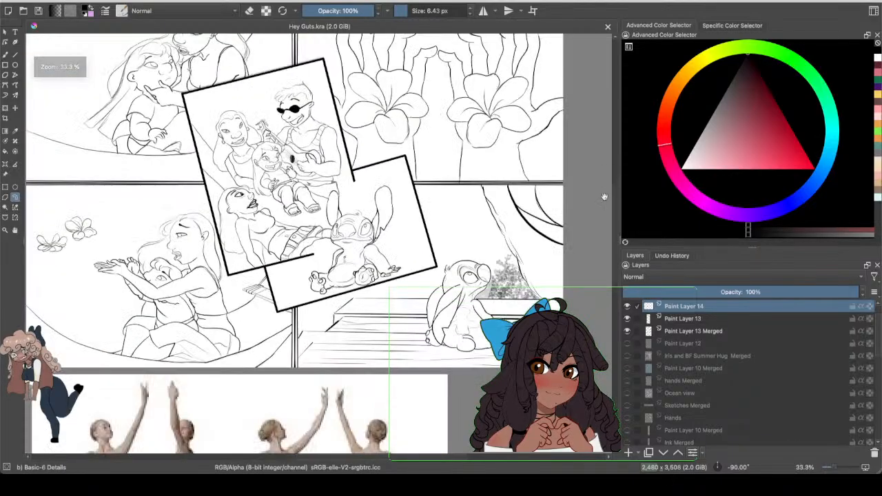
scroll(604, 197, up, 4)
scroll(604, 197, left, 2)
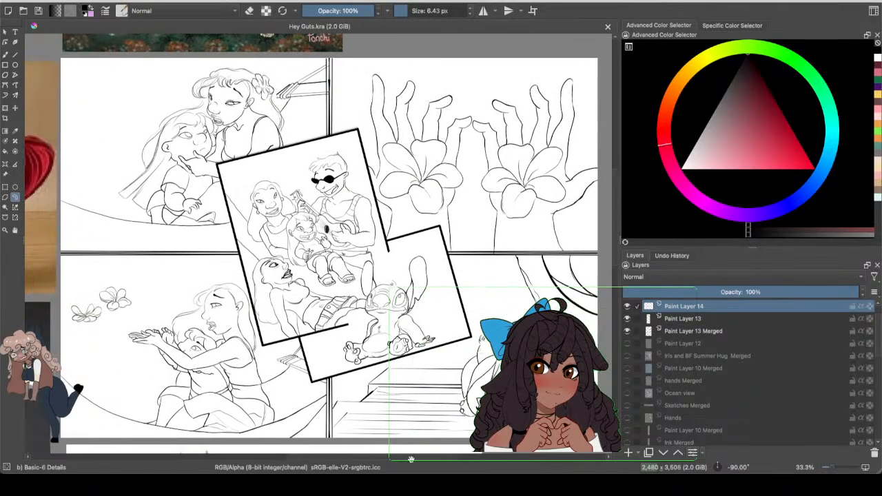
drag(411, 460, 413, 459)
scroll(616, 202, down, 3)
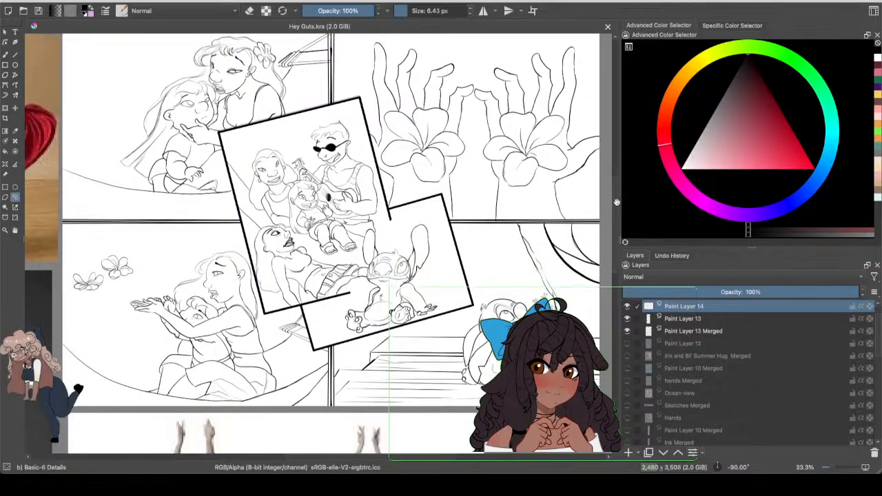
scroll(617, 203, up, 1)
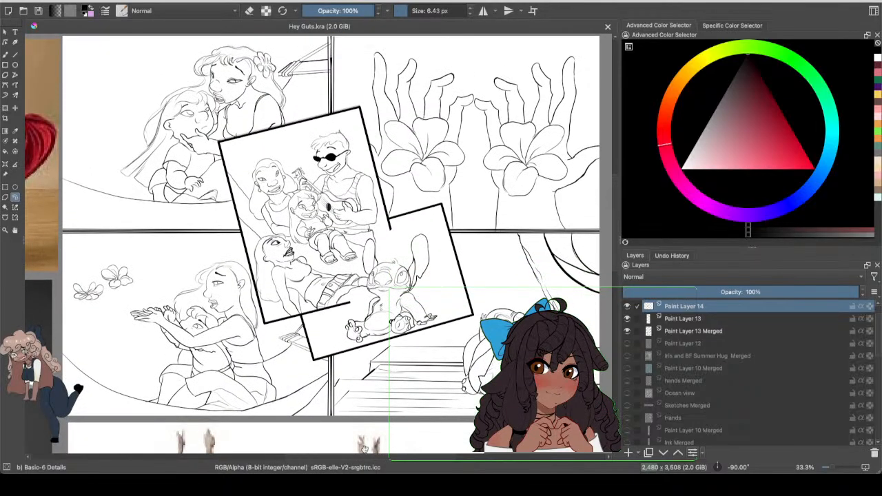
scroll(377, 456, right, 3)
scroll(377, 456, right, 3)
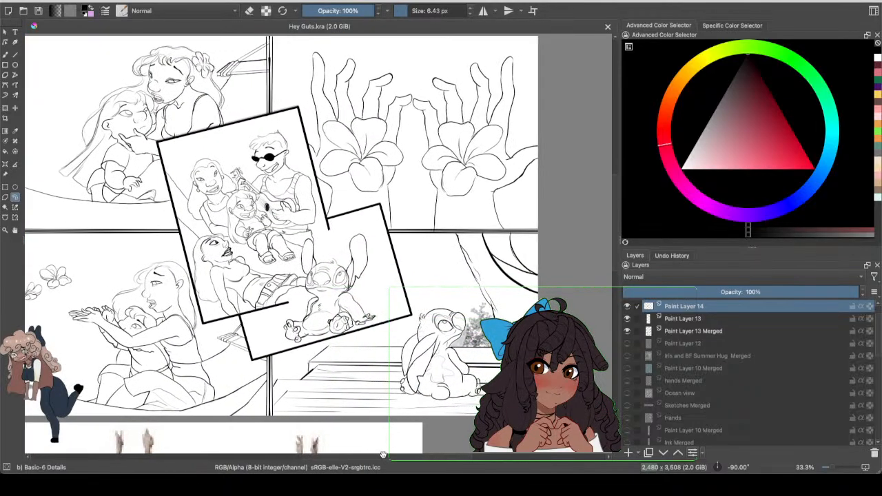